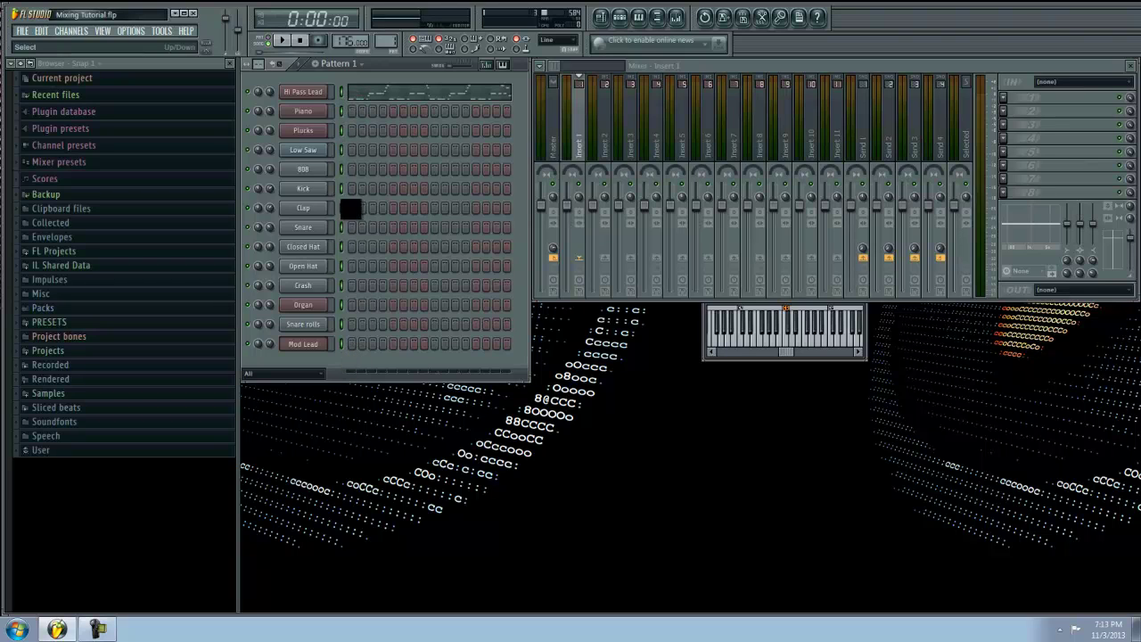
Step: Link all selected channels to individual mixer tracks in sequence, starting from Insert 1
{"action": "left_click", "coordinate": [587, 107]}
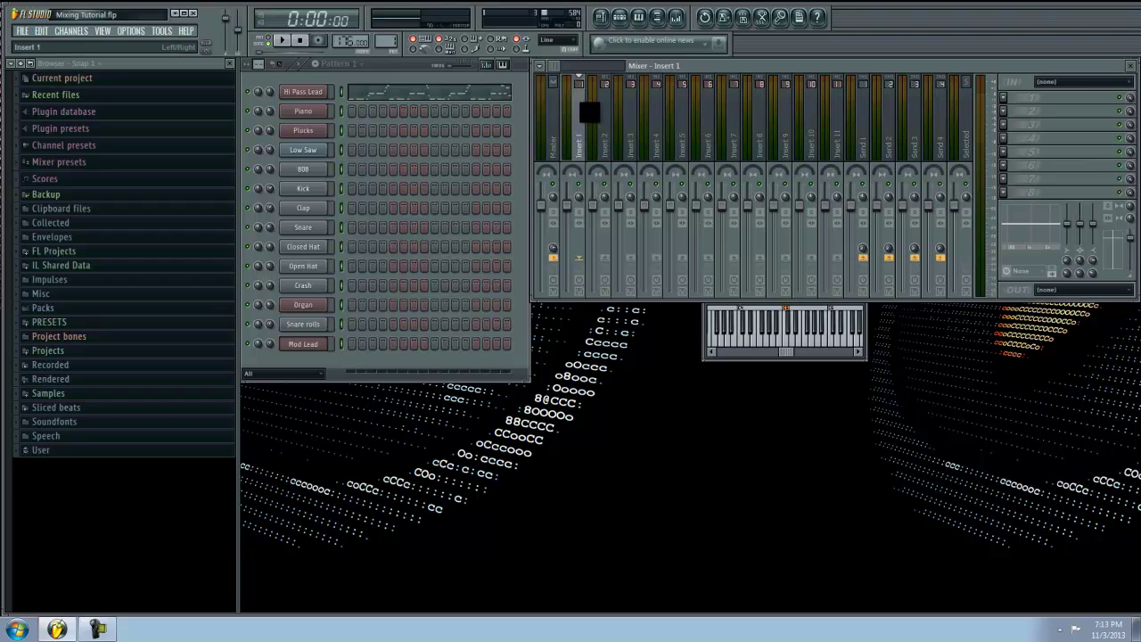
{"action": "left_click", "coordinate": [542, 67]}
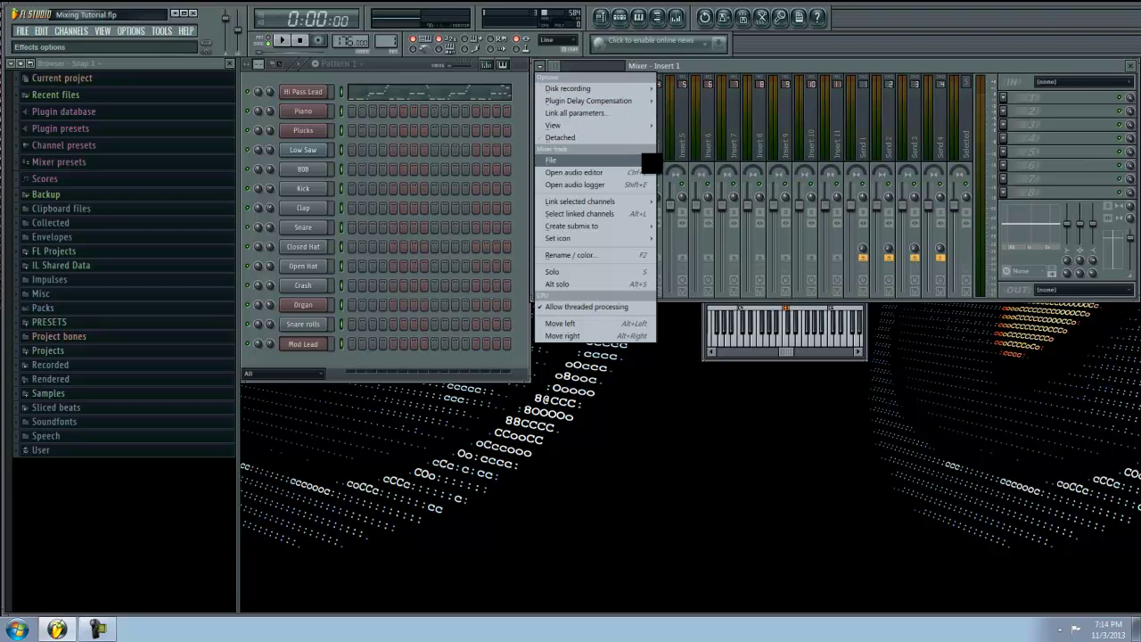
{"action": "mouse_move", "coordinate": [644, 205]}
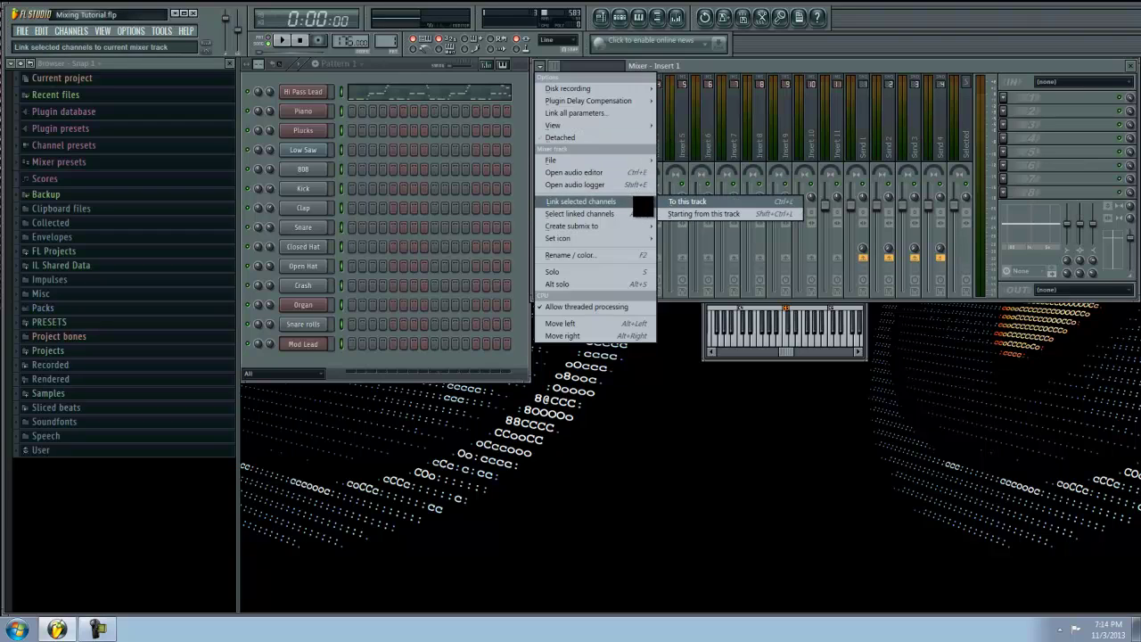
{"action": "left_click", "coordinate": [695, 214]}
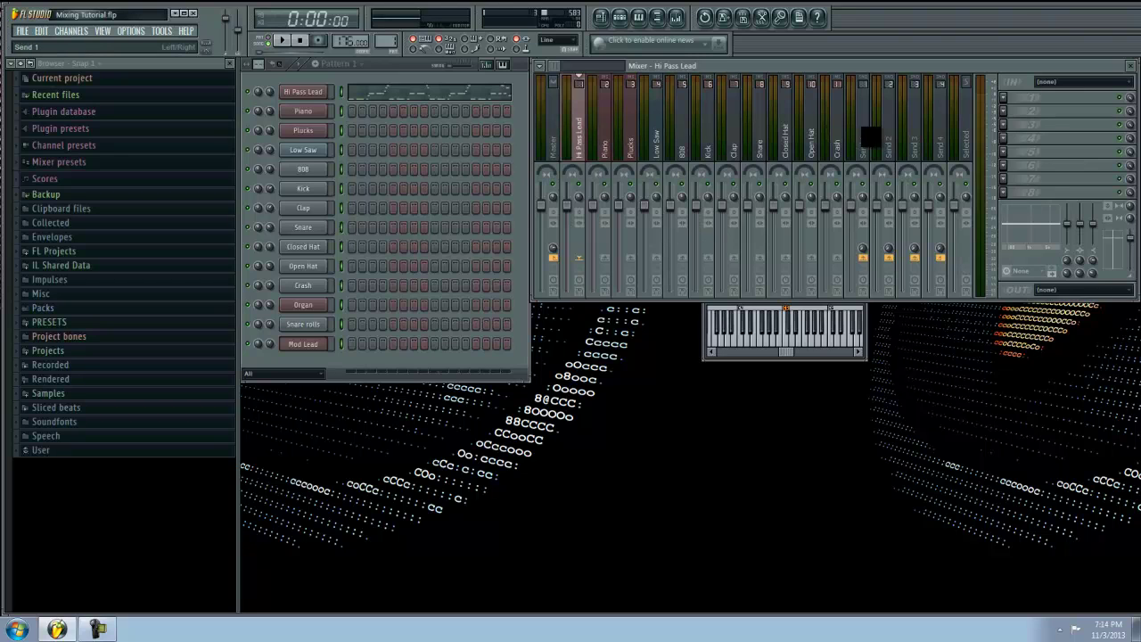
{"action": "scroll", "coordinate": [572, 75], "scroll_direction": "down", "scroll_amount": 4}
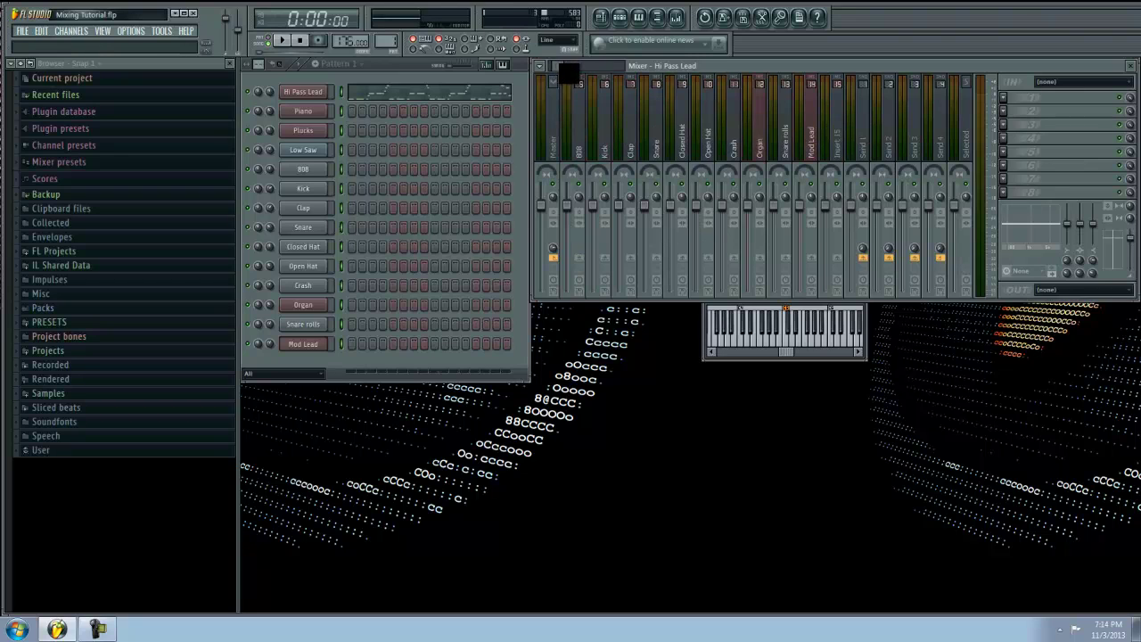
{"action": "scroll", "coordinate": [568, 73], "scroll_direction": "up", "scroll_amount": 4}
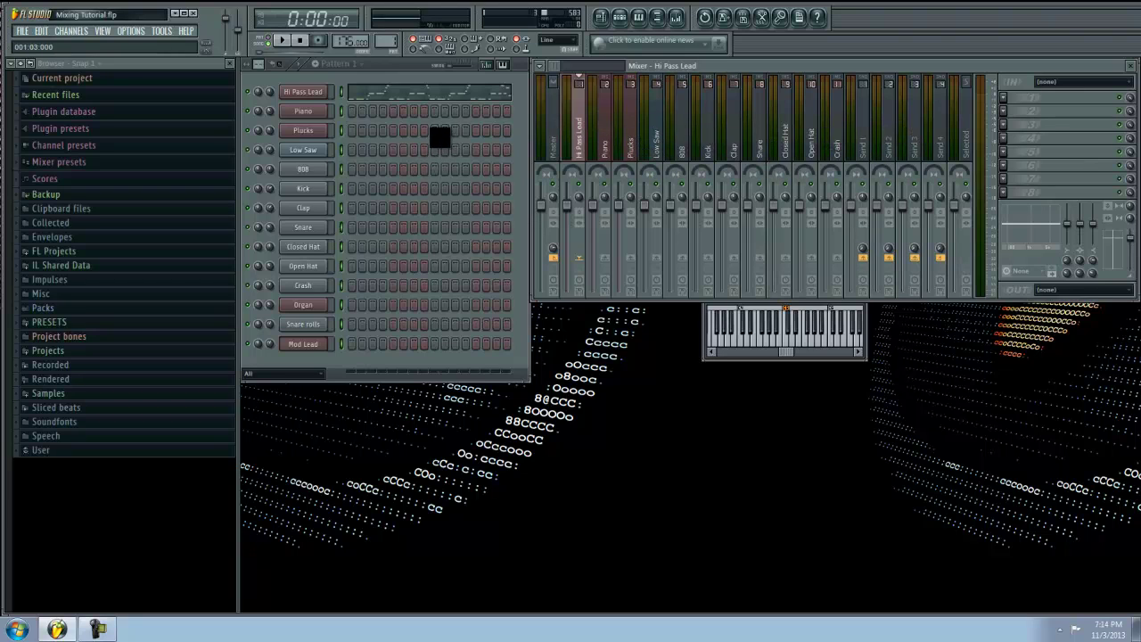
Step: Play the song and examine the levels of the linked mixer tracks, including Plucks, Piano and Kick, and stop playback
{"action": "key", "text": "space"}
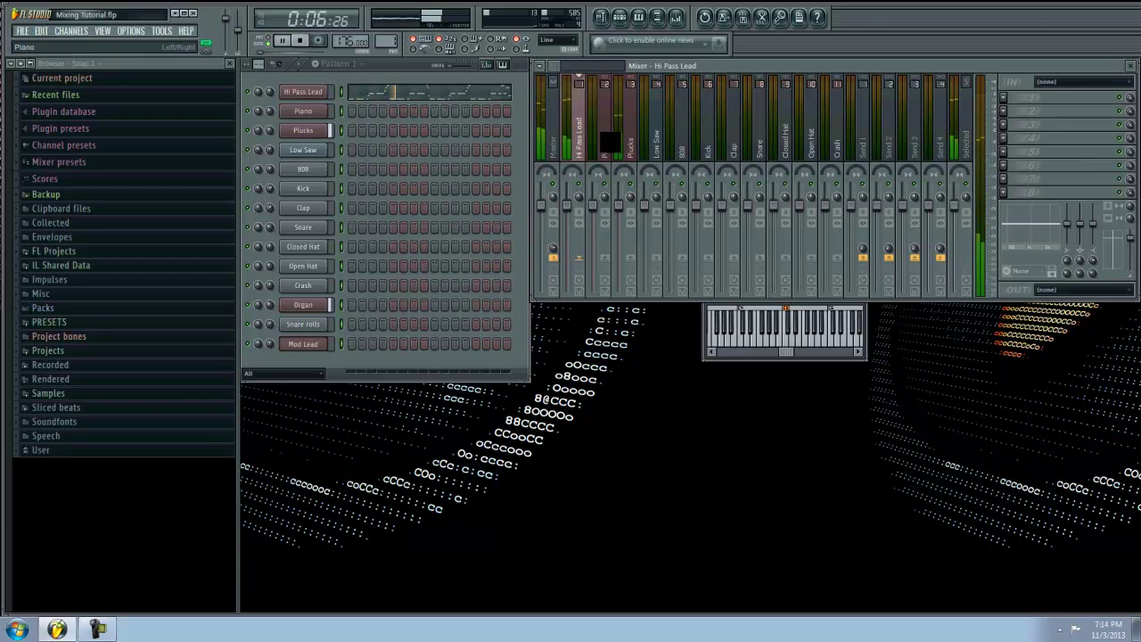
{"action": "left_click", "coordinate": [639, 140]}
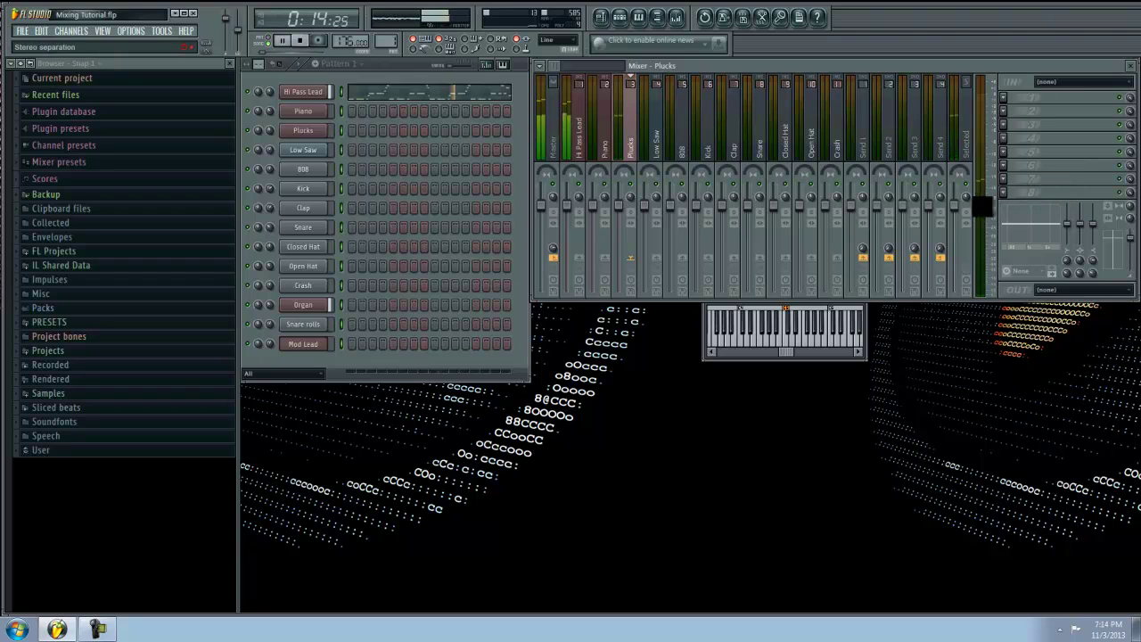
{"action": "left_click", "coordinate": [607, 143]}
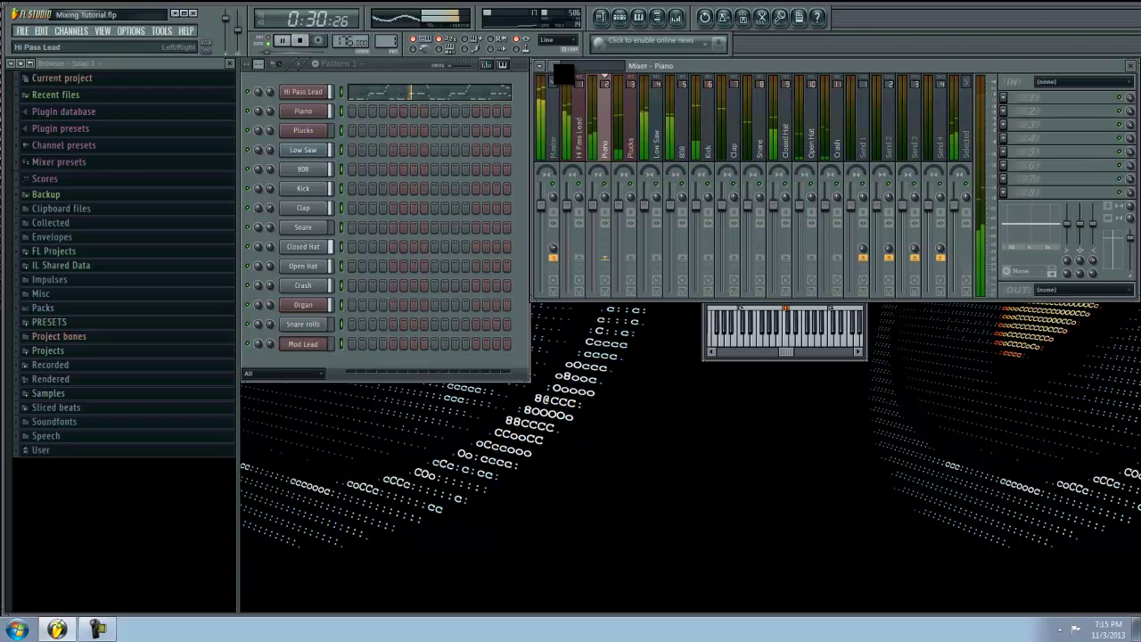
{"action": "scroll", "coordinate": [749, 178], "scroll_direction": "down", "scroll_amount": 4}
{"action": "scroll", "coordinate": [749, 179], "scroll_direction": "down", "scroll_amount": 1}
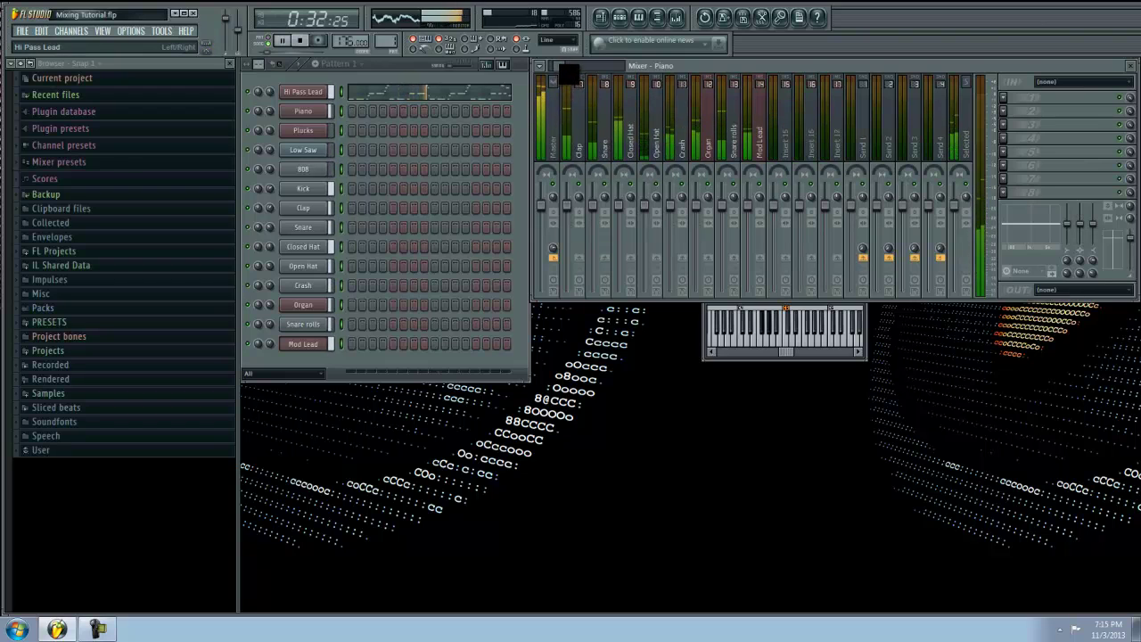
{"action": "scroll", "coordinate": [750, 178], "scroll_direction": "down", "scroll_amount": 3}
{"action": "scroll", "coordinate": [749, 179], "scroll_direction": "up", "scroll_amount": 6}
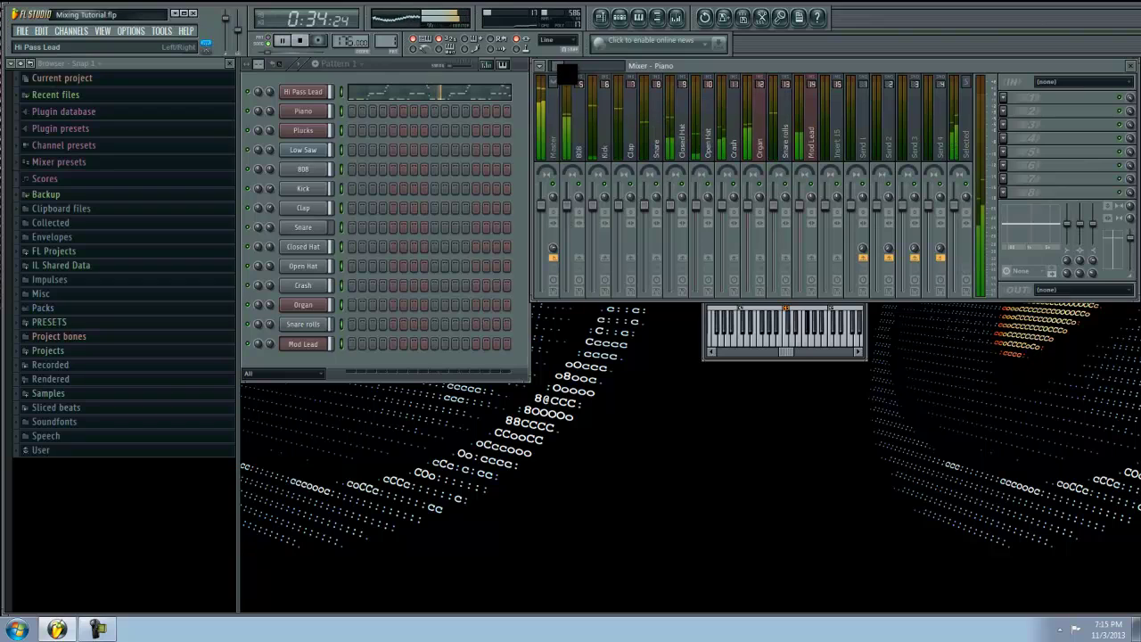
{"action": "scroll", "coordinate": [565, 74], "scroll_direction": "up", "scroll_amount": 4}
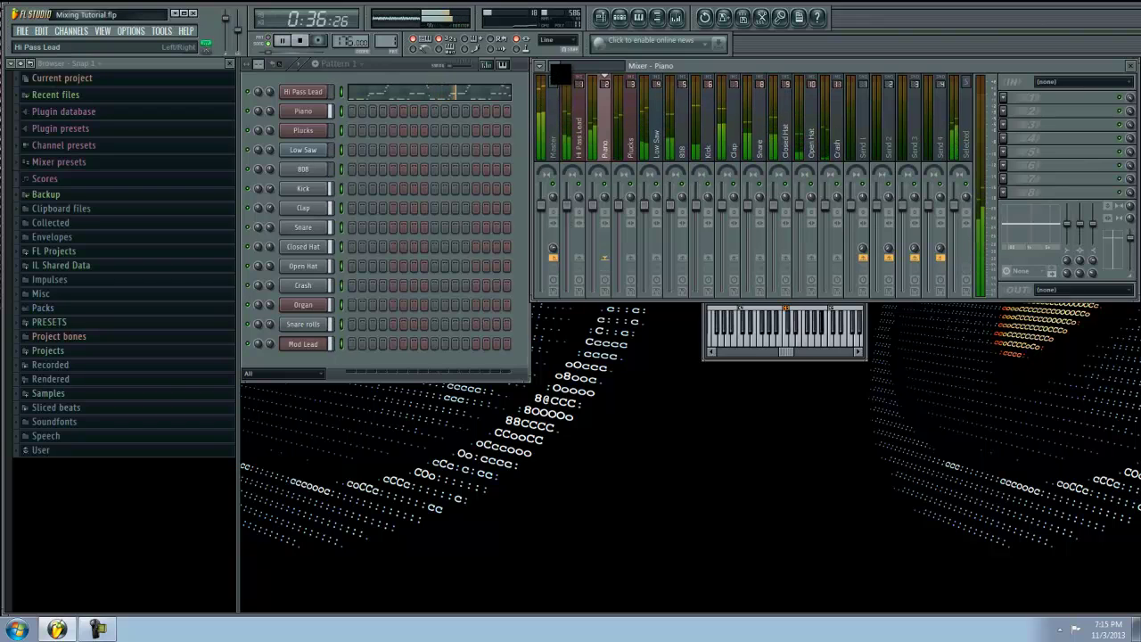
{"action": "left_click", "coordinate": [701, 134]}
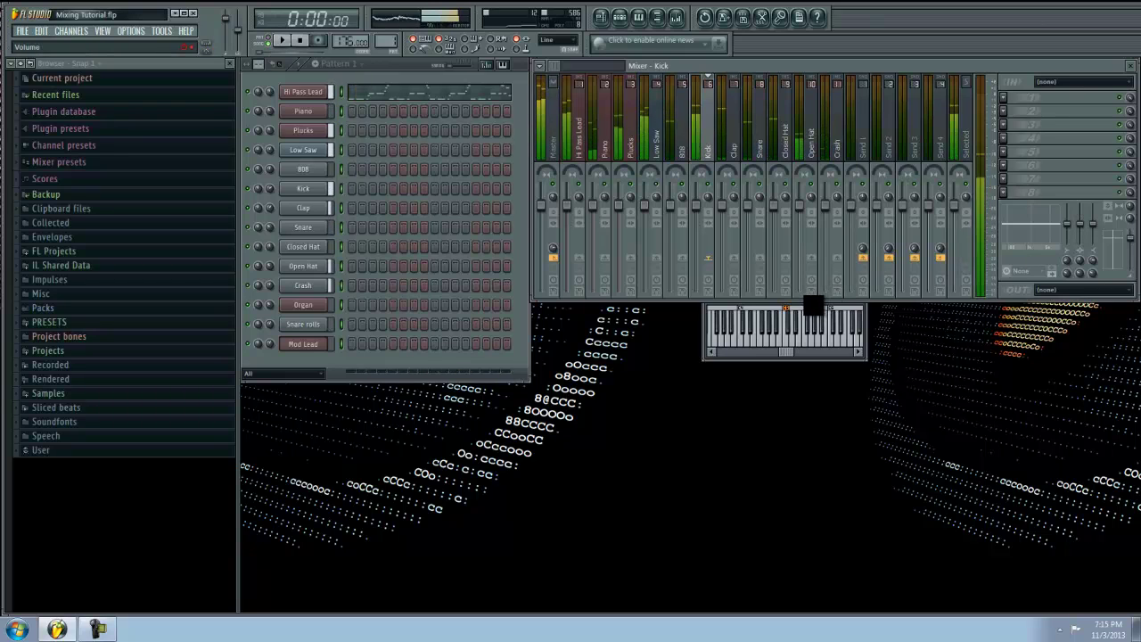
{"action": "key", "text": "space"}
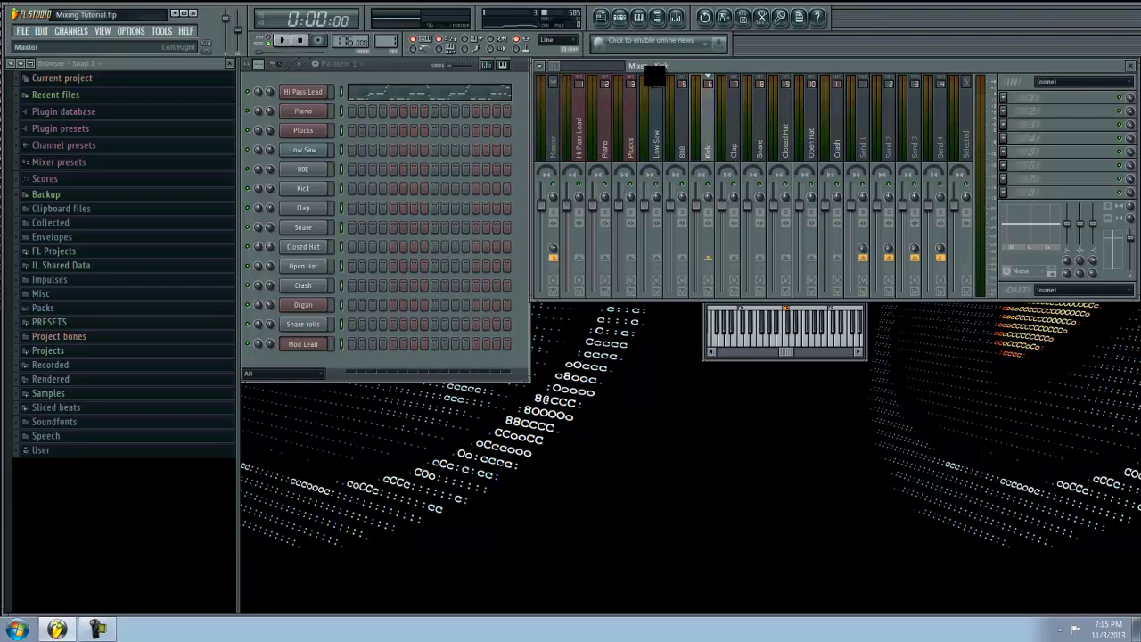
{"action": "left_click", "coordinate": [611, 138]}
{"action": "left_click", "coordinate": [630, 136]}
{"action": "left_click", "coordinate": [656, 134]}
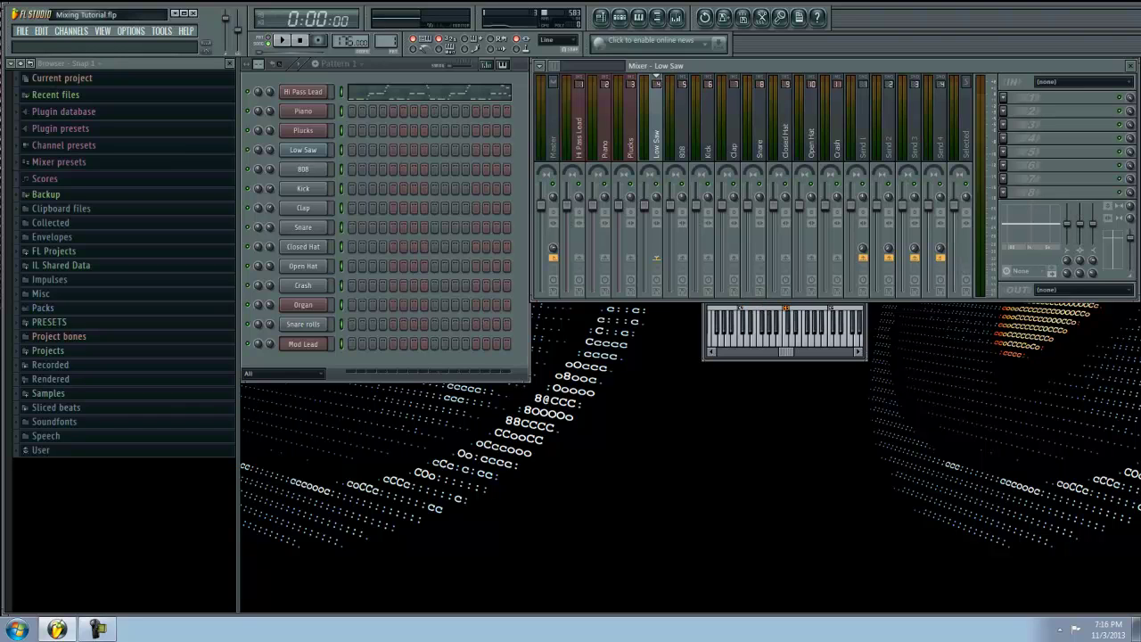
Step: Examine the song's pattern arrangement in the playlist and close the playlist
{"action": "key", "text": "F5"}
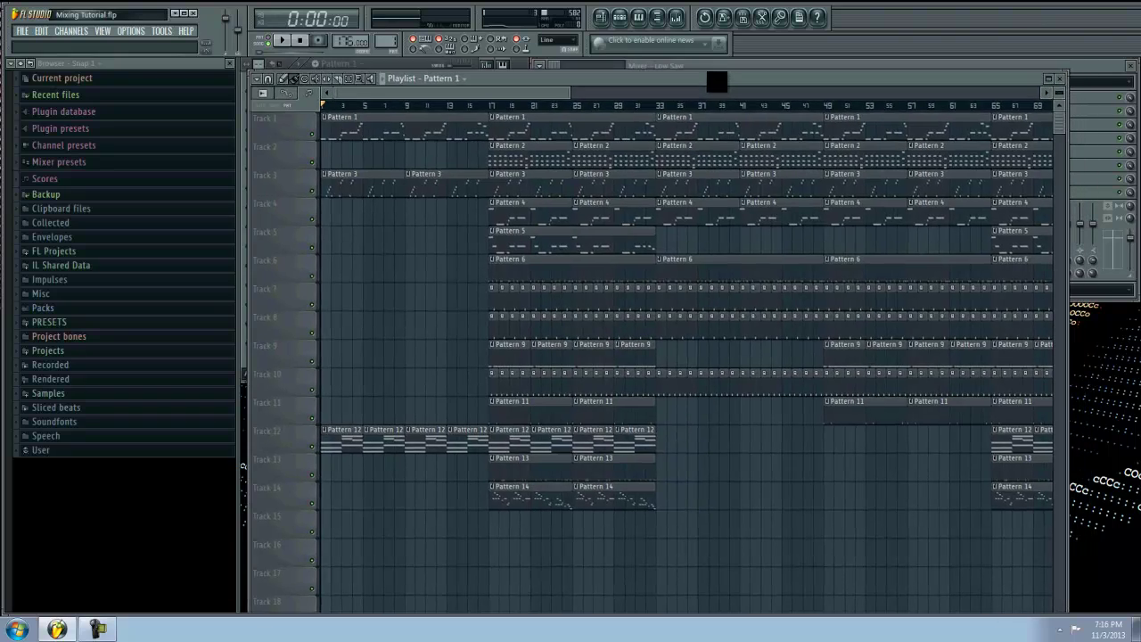
{"action": "left_click_drag", "start_coordinate": [532, 96], "coordinate": [463, 93]}
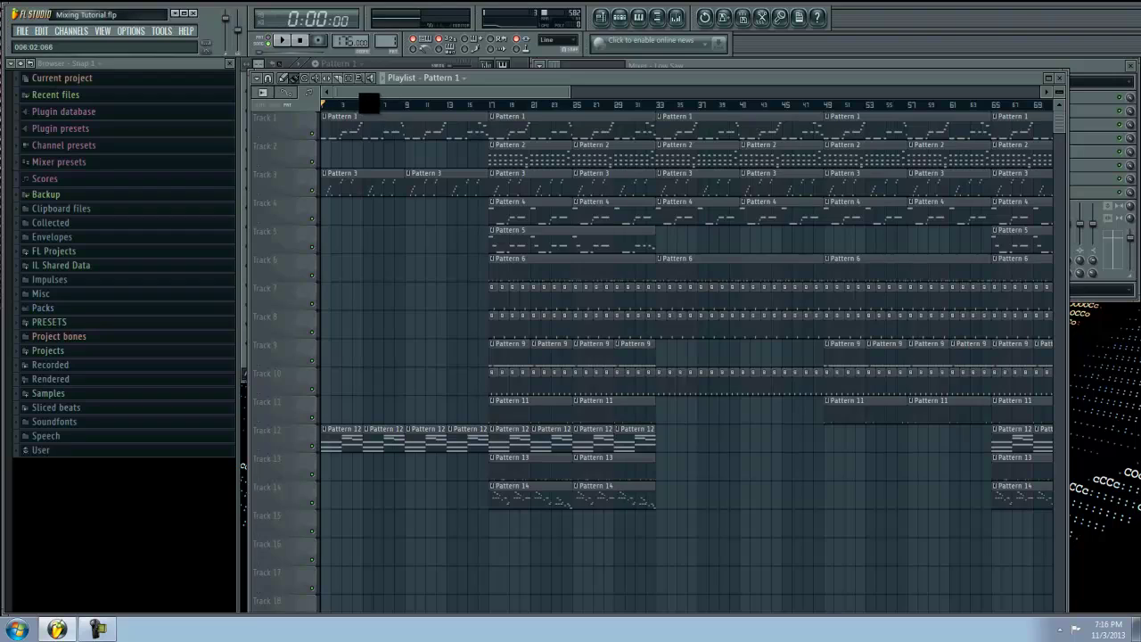
{"action": "left_click_drag", "start_coordinate": [369, 103], "coordinate": [250, 115]}
{"action": "key", "text": "F5"}
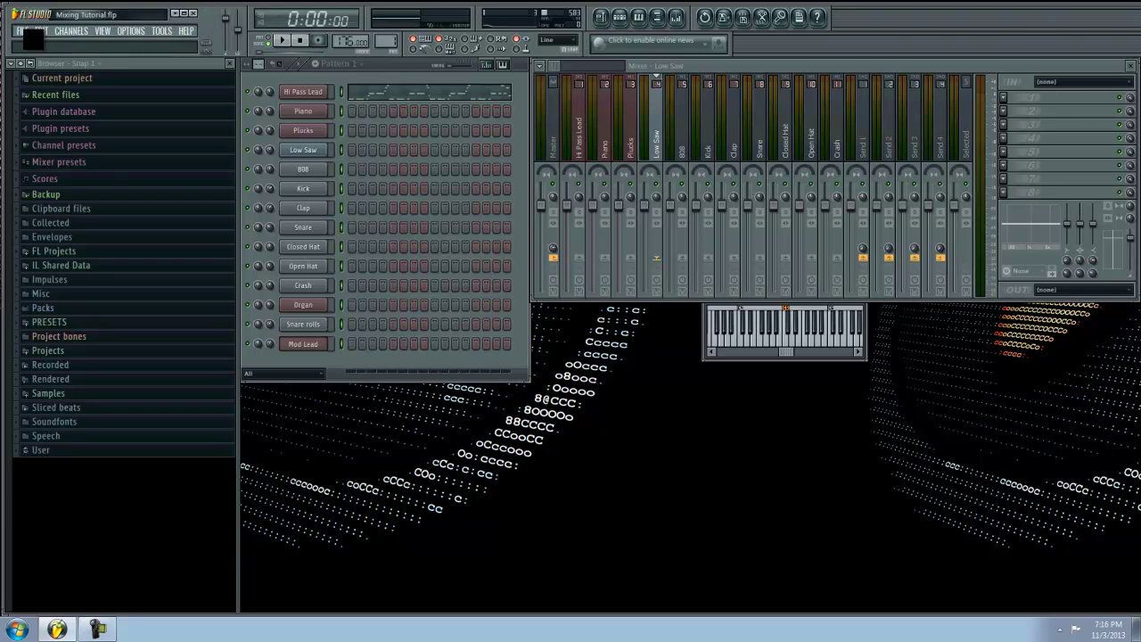
Step: Start a Wave file export of the project and choose the producer's own folder inside Unmastered on the desktop
{"action": "left_click", "coordinate": [24, 30]}
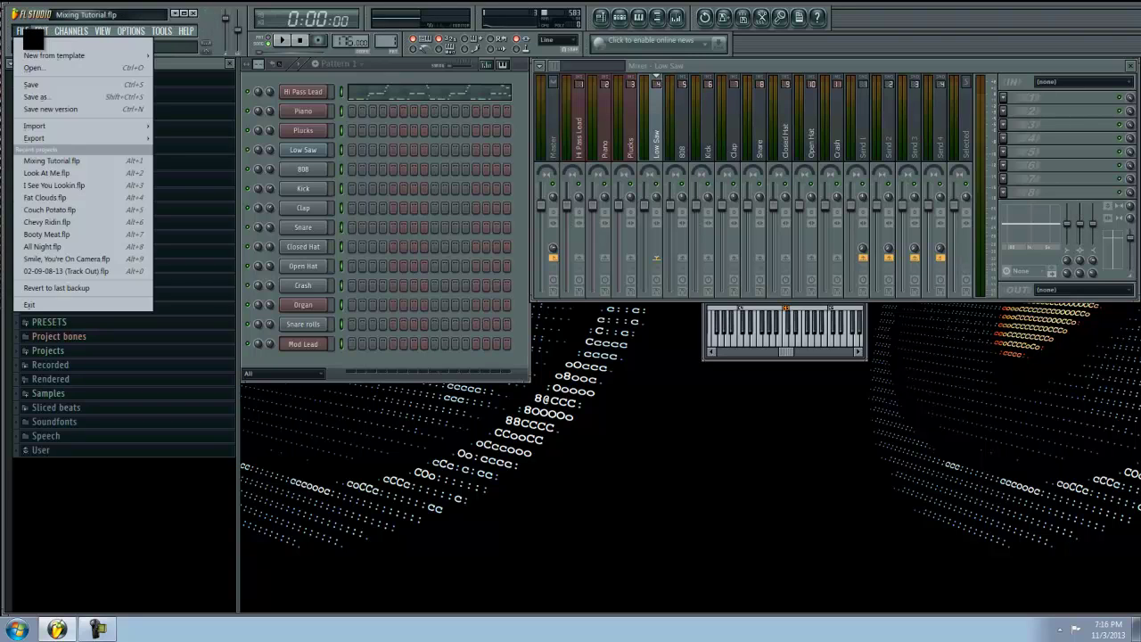
{"action": "mouse_move", "coordinate": [152, 145]}
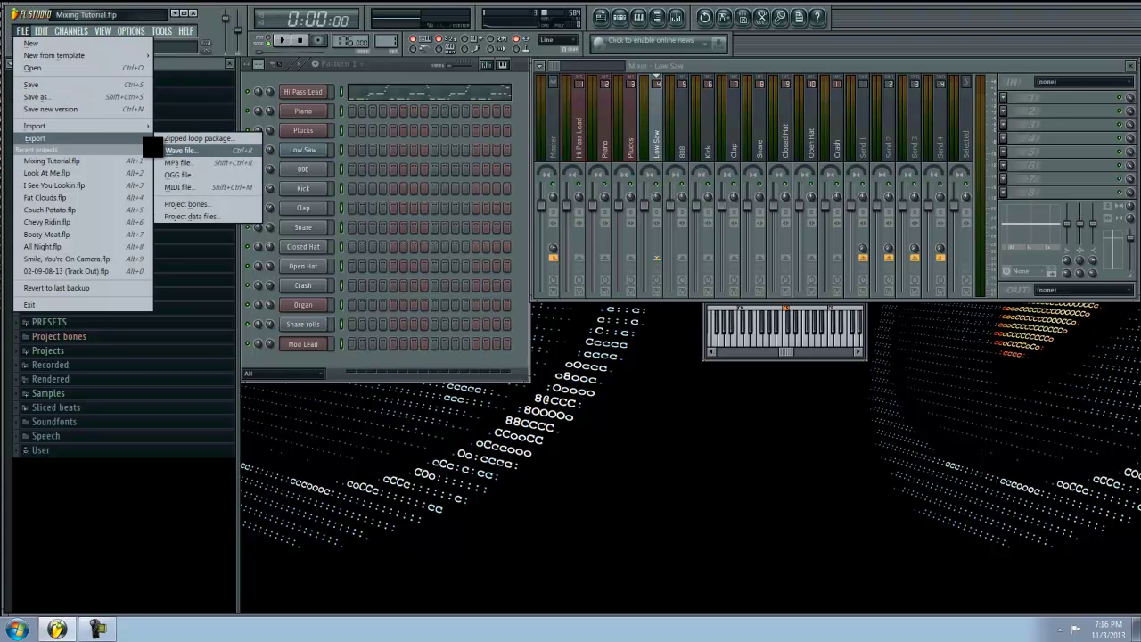
{"action": "left_click", "coordinate": [227, 151]}
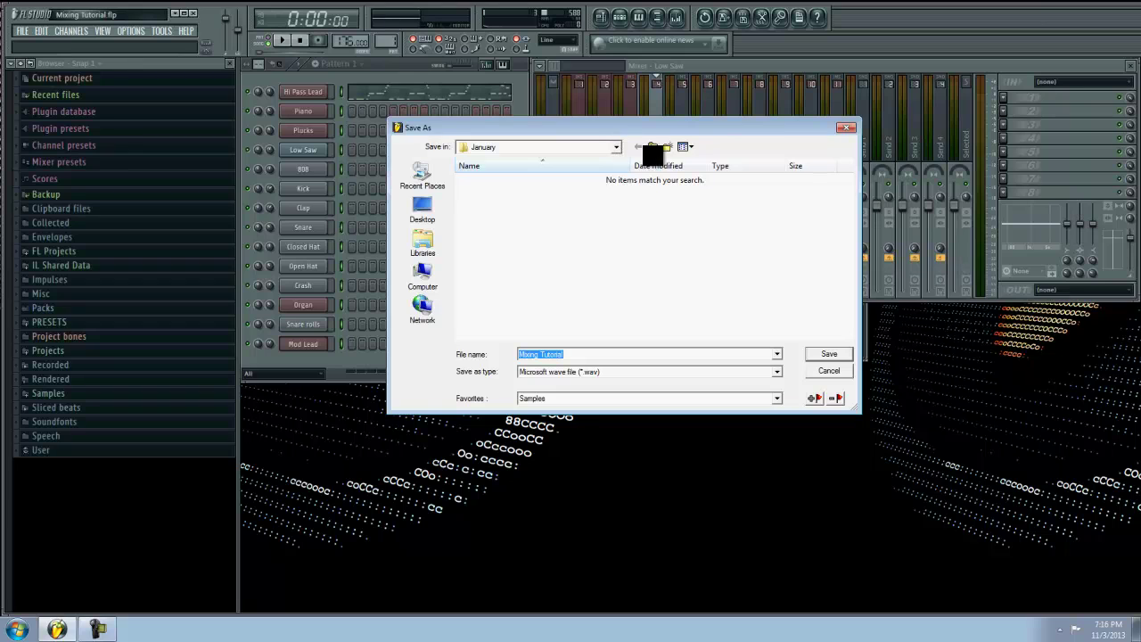
{"action": "left_click", "coordinate": [416, 214]}
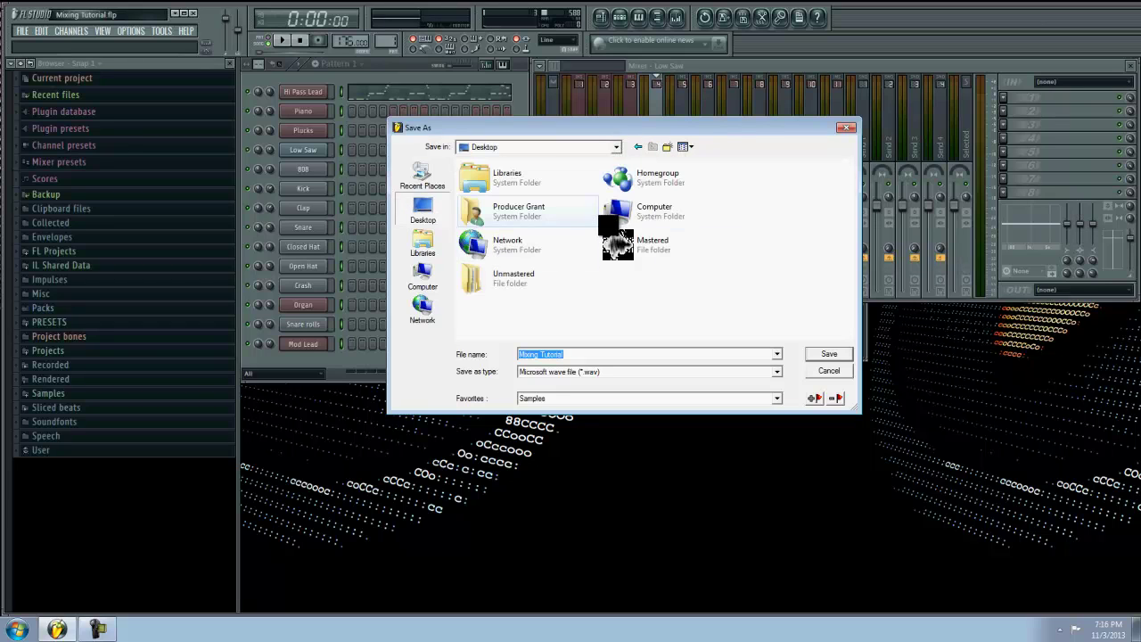
{"action": "double_click", "coordinate": [506, 281]}
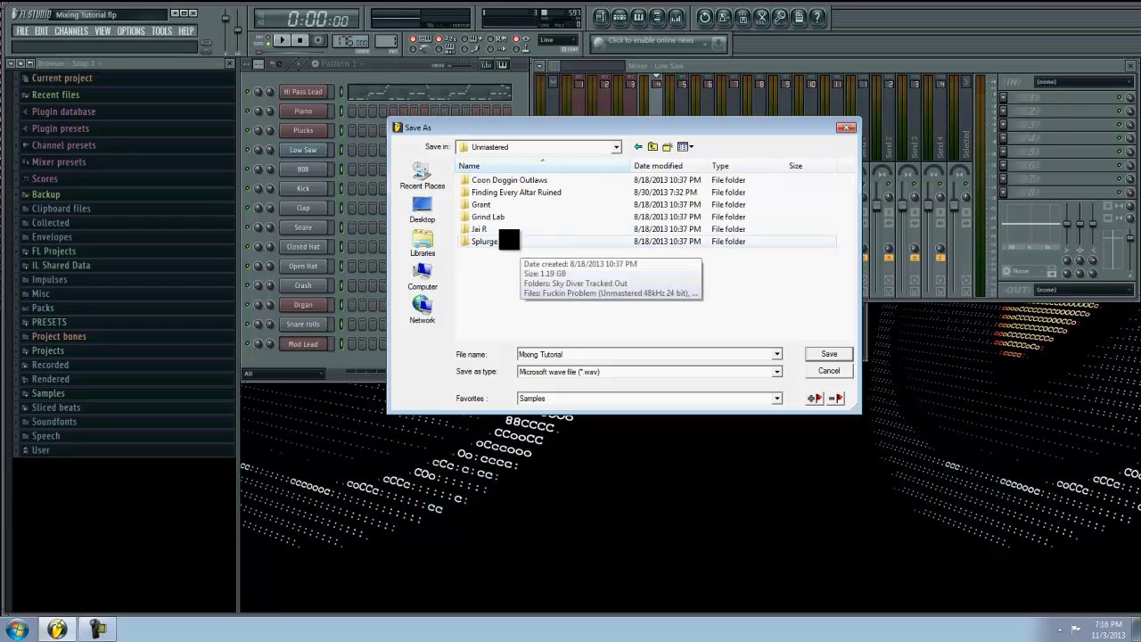
{"action": "double_click", "coordinate": [506, 205]}
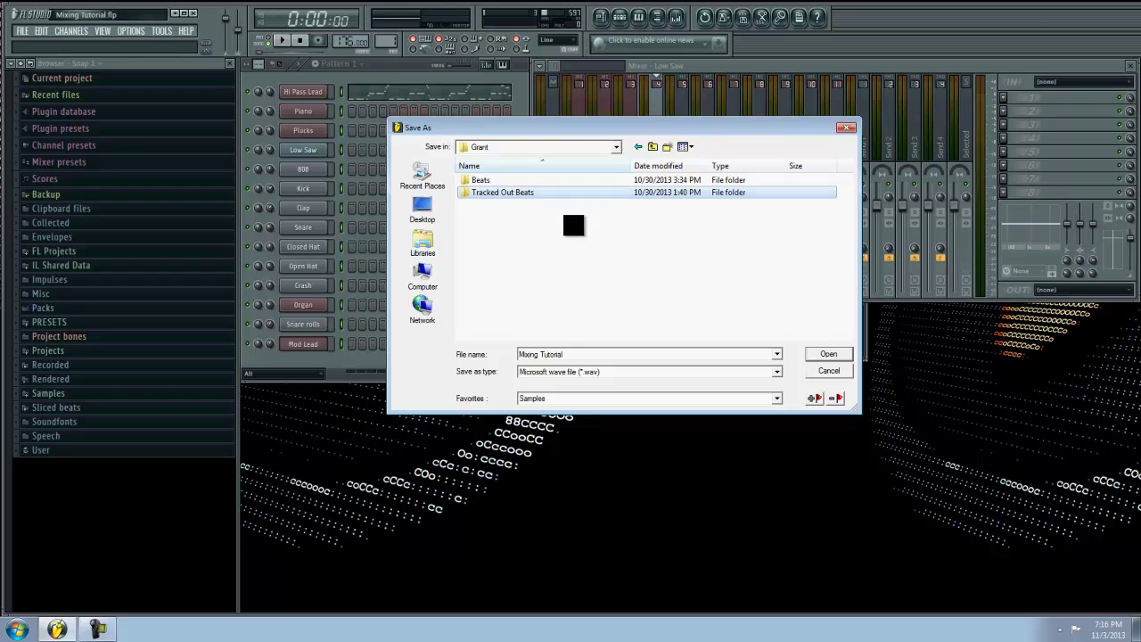
Step: Create a folder named Mixing Tutorials and save the export in it as Mixing Tutorial
{"action": "left_click", "coordinate": [671, 148]}
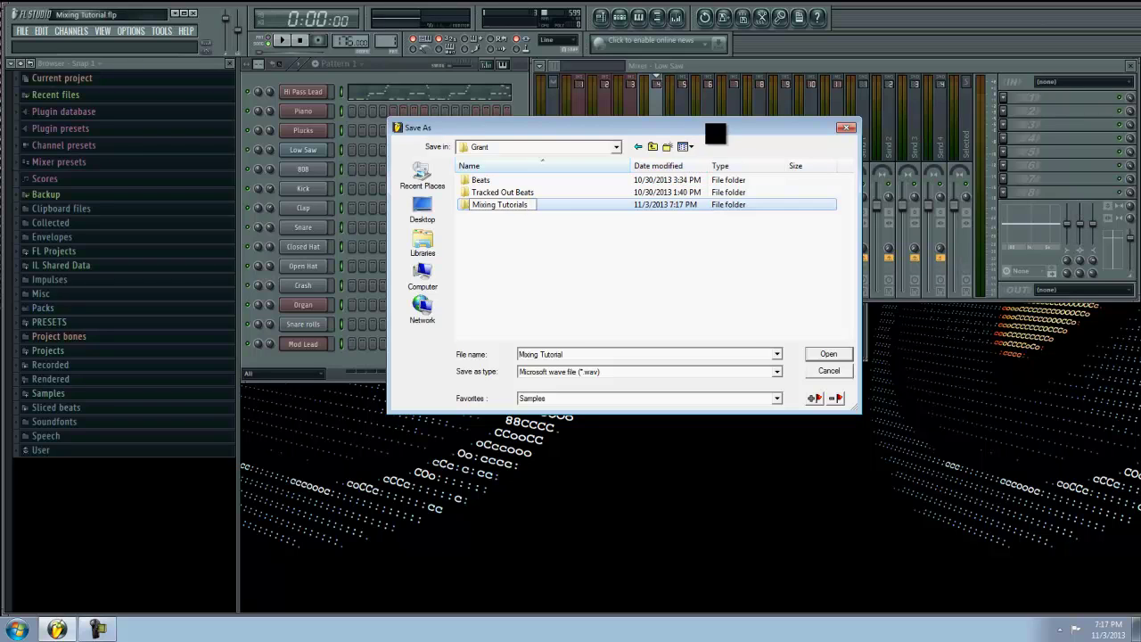
{"action": "key", "text": "Return"}
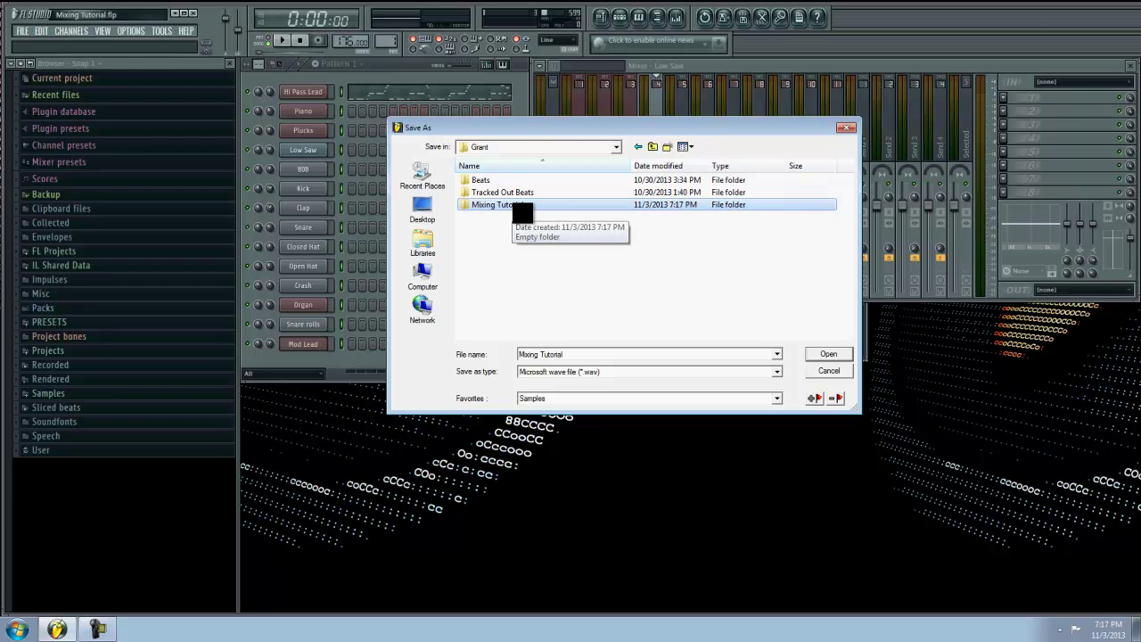
{"action": "double_click", "coordinate": [516, 206]}
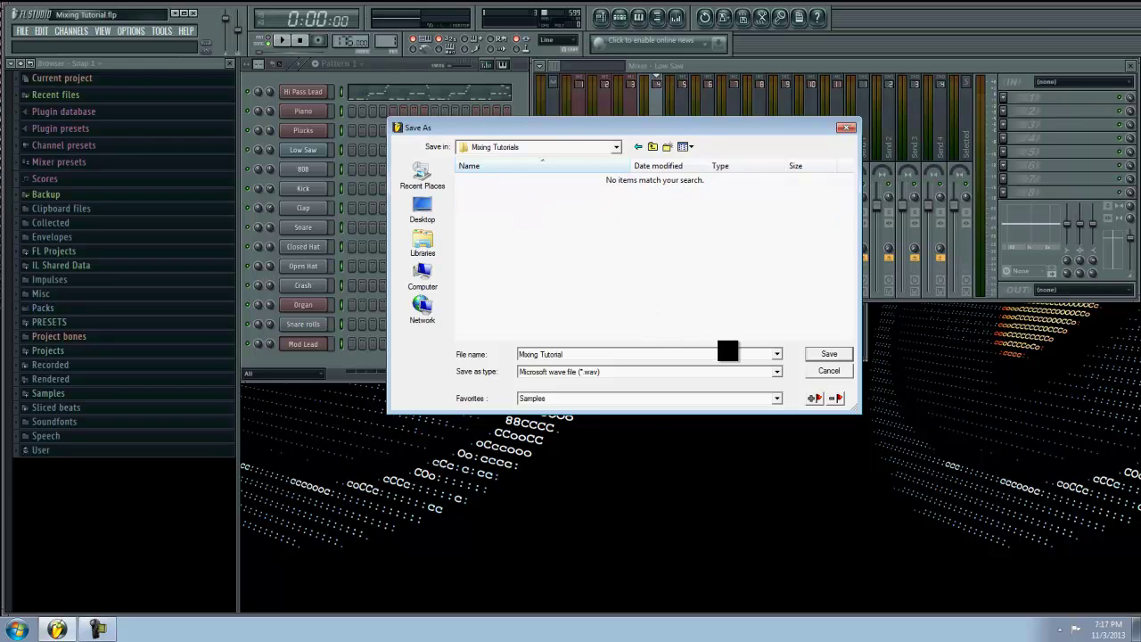
{"action": "left_click", "coordinate": [847, 354]}
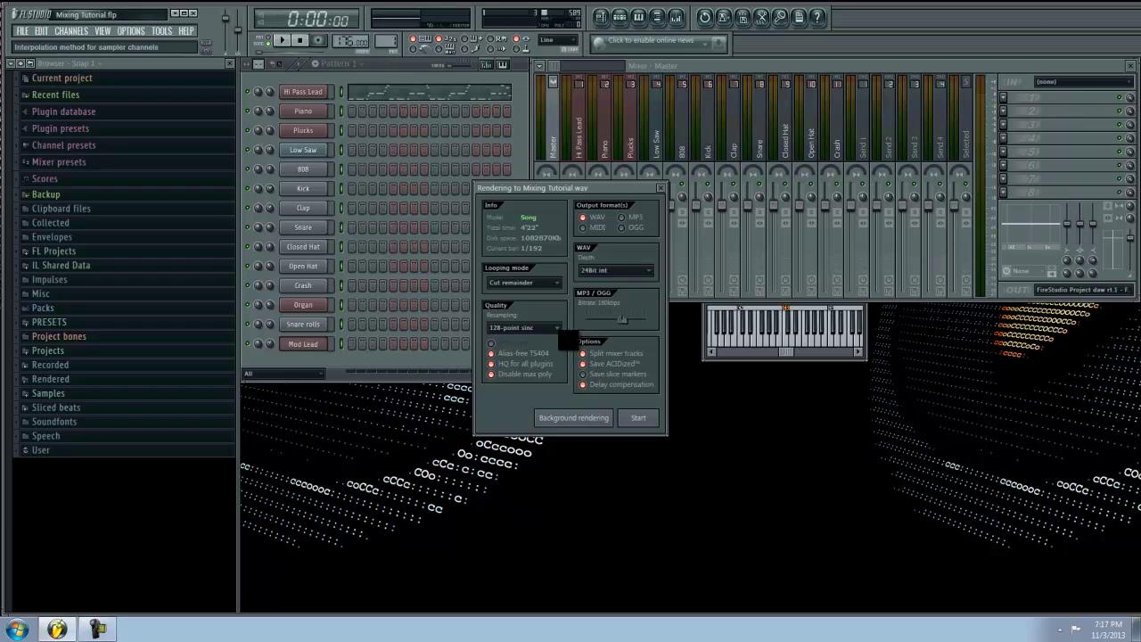
Step: Set the render's looping mode to Leave remainder and start rendering the WAV files
{"action": "left_click", "coordinate": [559, 283]}
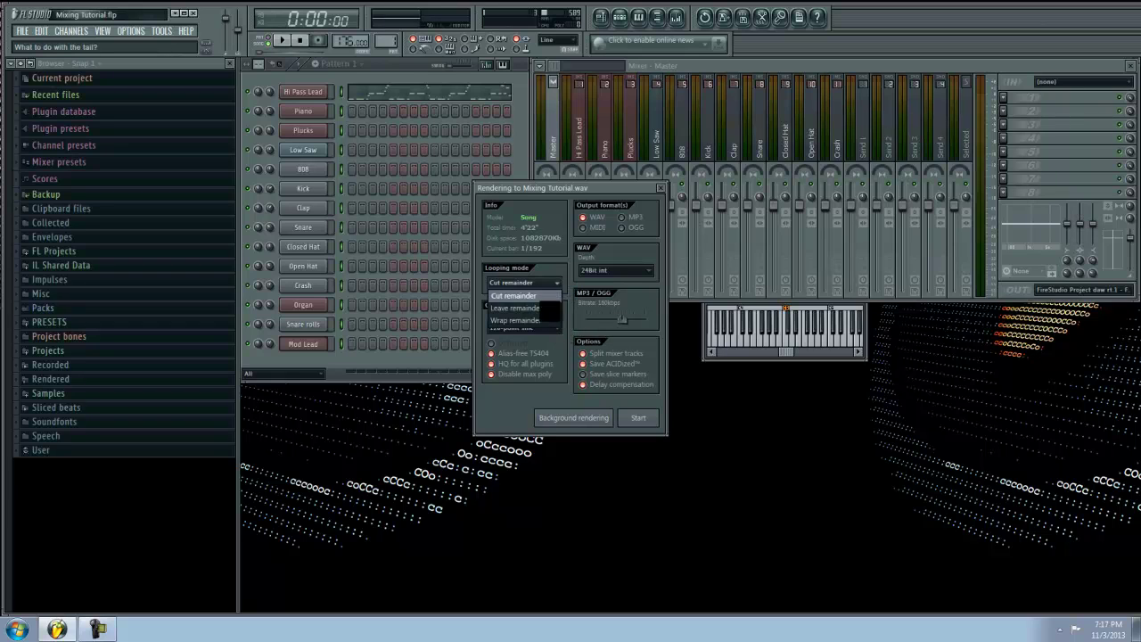
{"action": "left_click", "coordinate": [518, 307]}
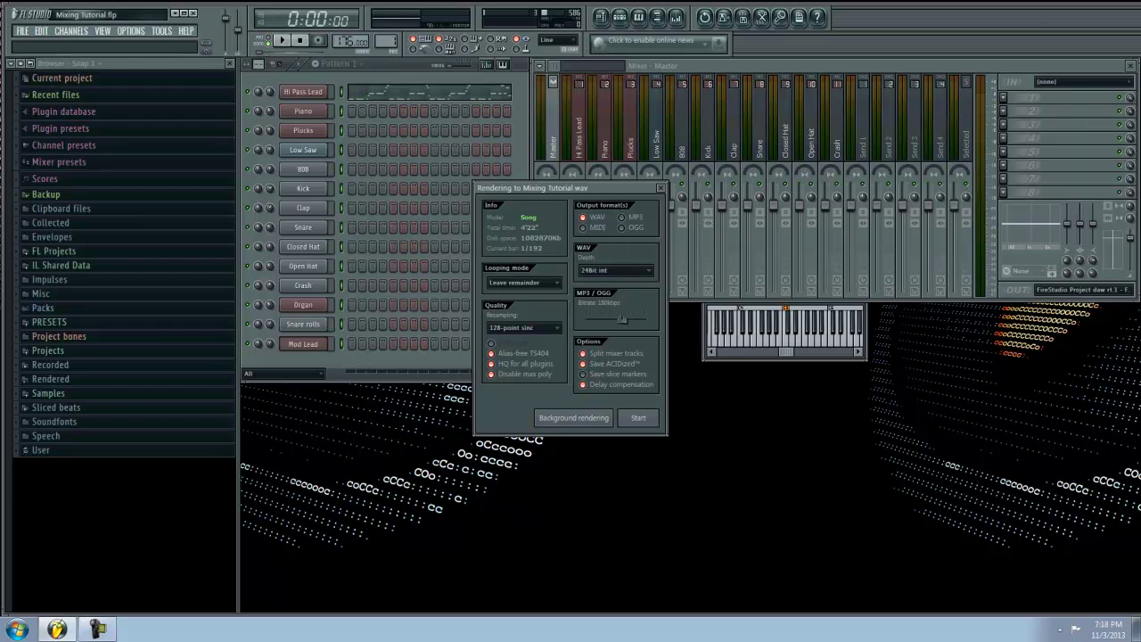
{"action": "left_click", "coordinate": [642, 418]}
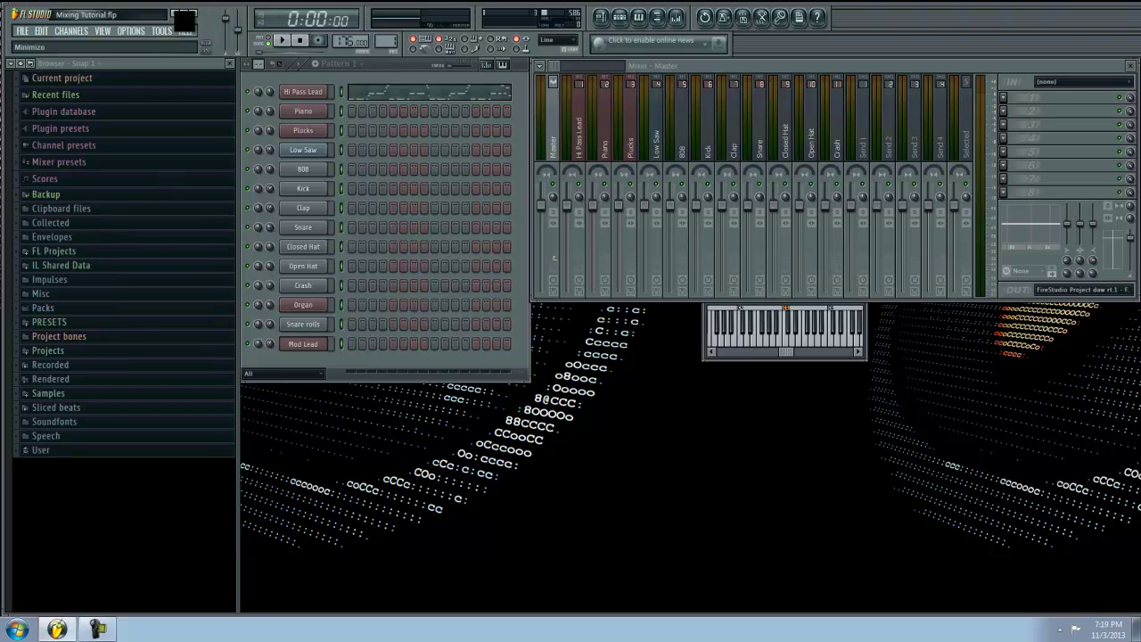
Step: Minimize FL Studio and open the Mastered folder from the desktop
{"action": "left_click", "coordinate": [184, 20]}
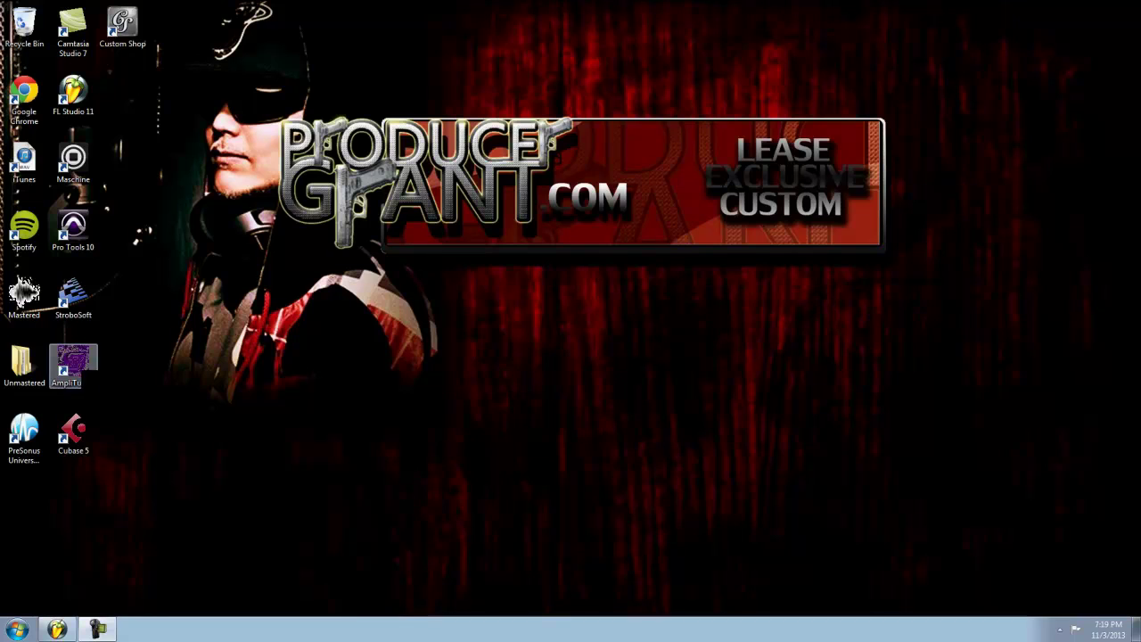
{"action": "double_click", "coordinate": [25, 292]}
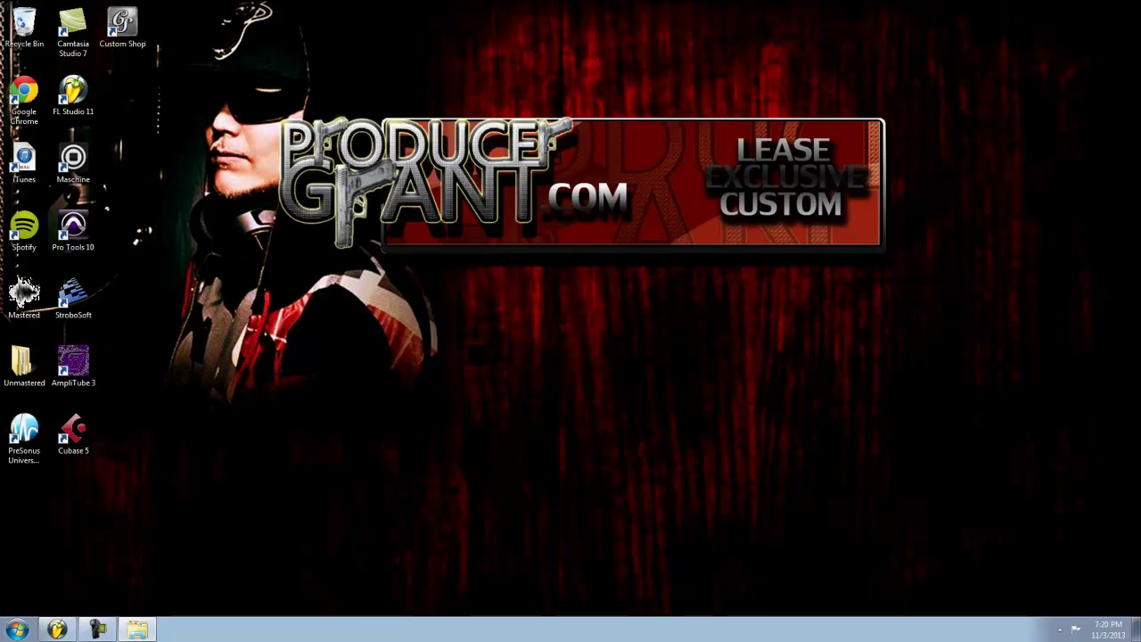
Step: Launch File Renamer Basic from the installed programs
{"action": "left_click", "coordinate": [18, 630]}
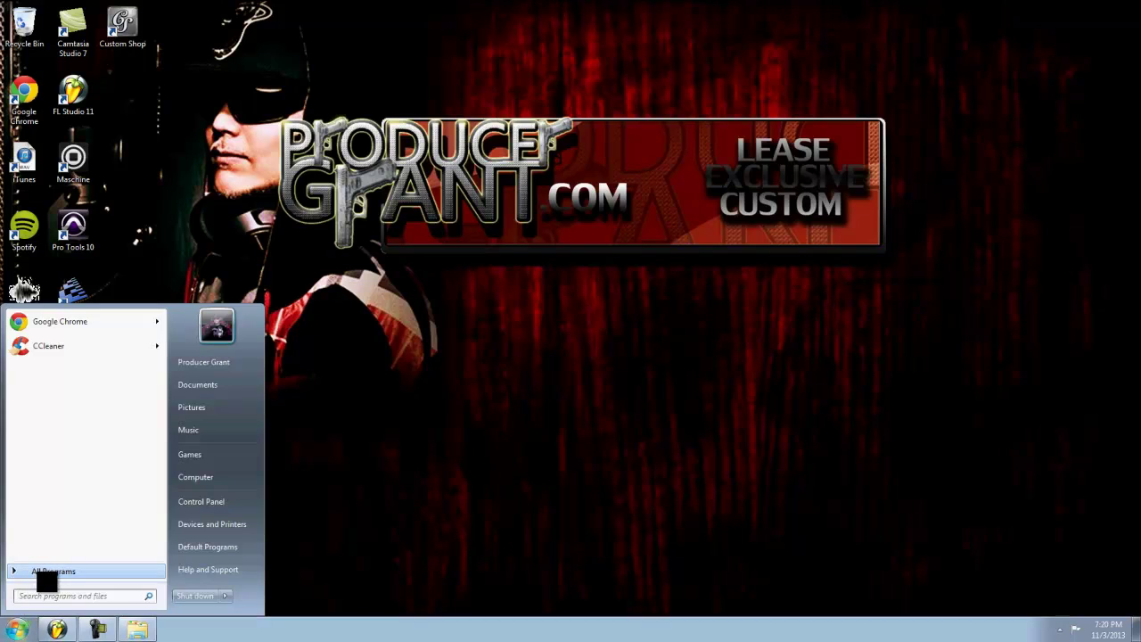
{"action": "left_click", "coordinate": [45, 573]}
{"action": "scroll", "coordinate": [164, 398], "scroll_direction": "down", "scroll_amount": 1}
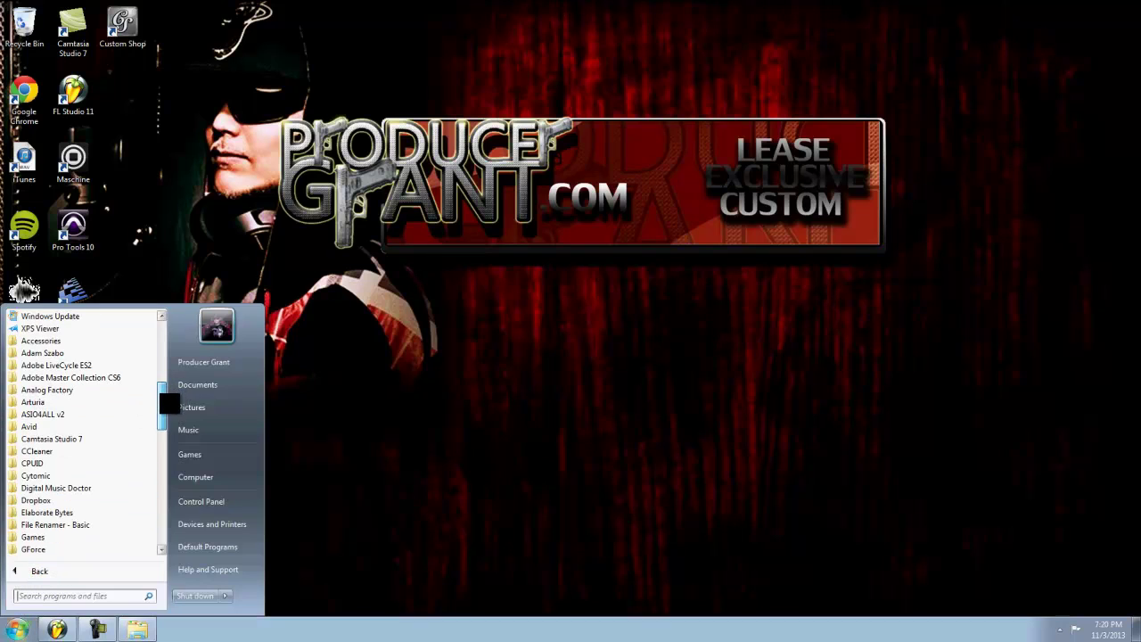
{"action": "left_click", "coordinate": [36, 523]}
{"action": "left_click", "coordinate": [59, 524]}
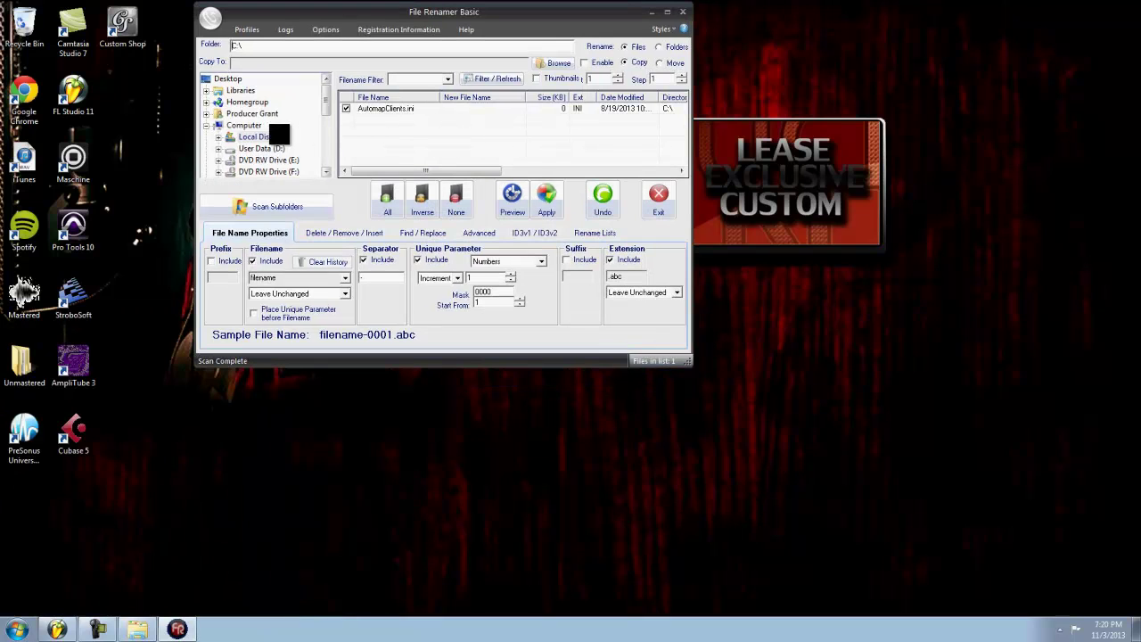
Step: Load the Mixing Tutorials folder from the producer's own folder inside Unmastered on the desktop
{"action": "left_click", "coordinate": [228, 79]}
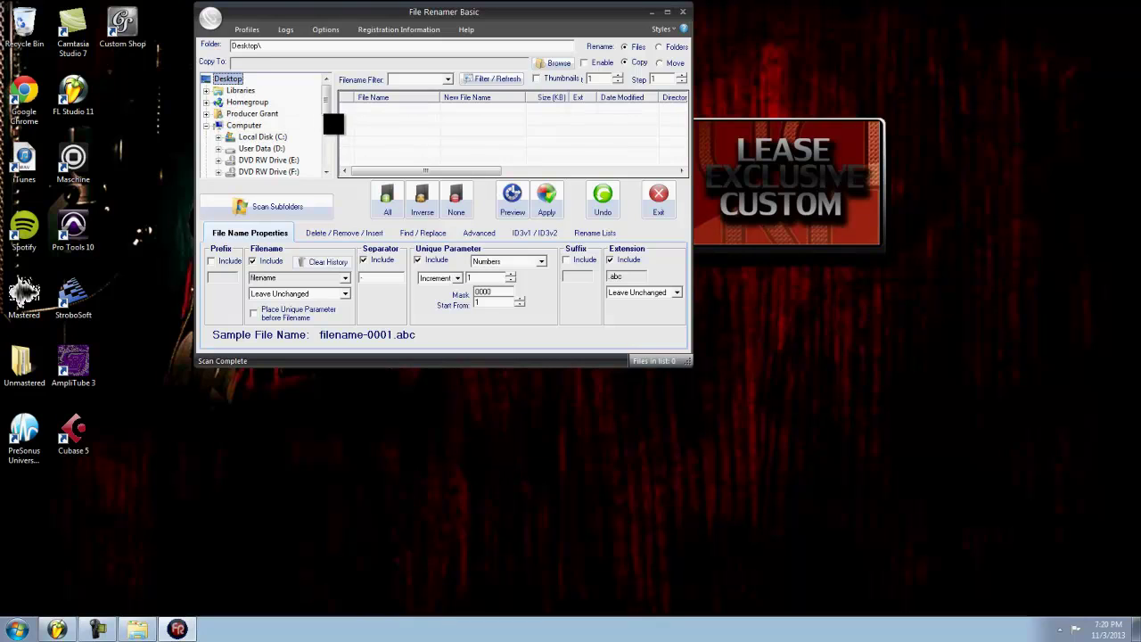
{"action": "left_click_drag", "start_coordinate": [337, 116], "coordinate": [339, 173]}
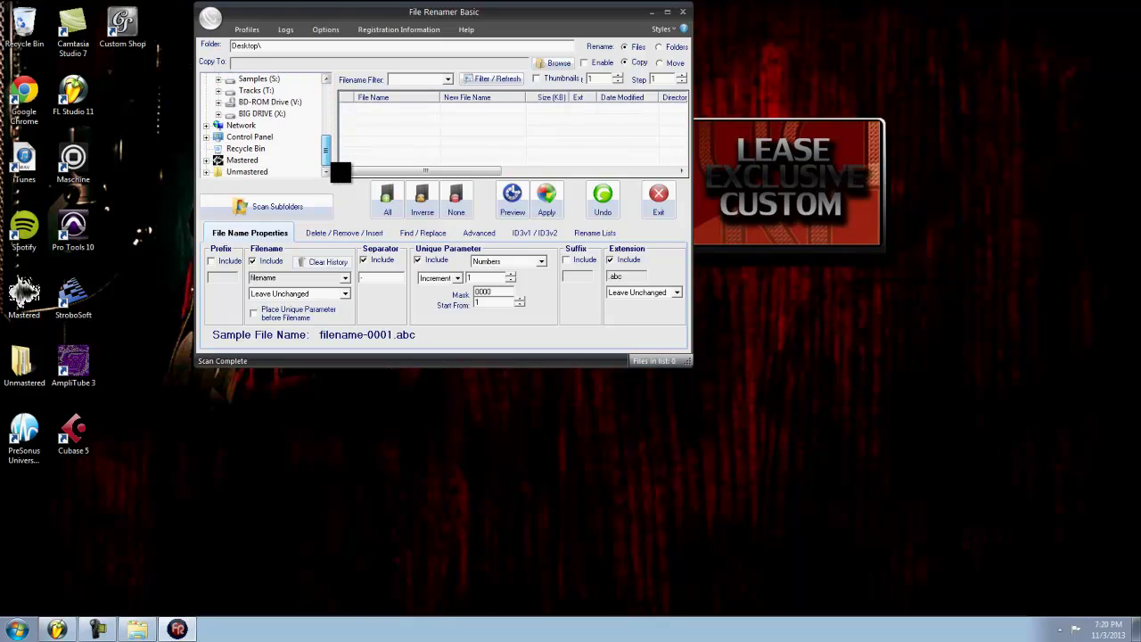
{"action": "left_click", "coordinate": [217, 170]}
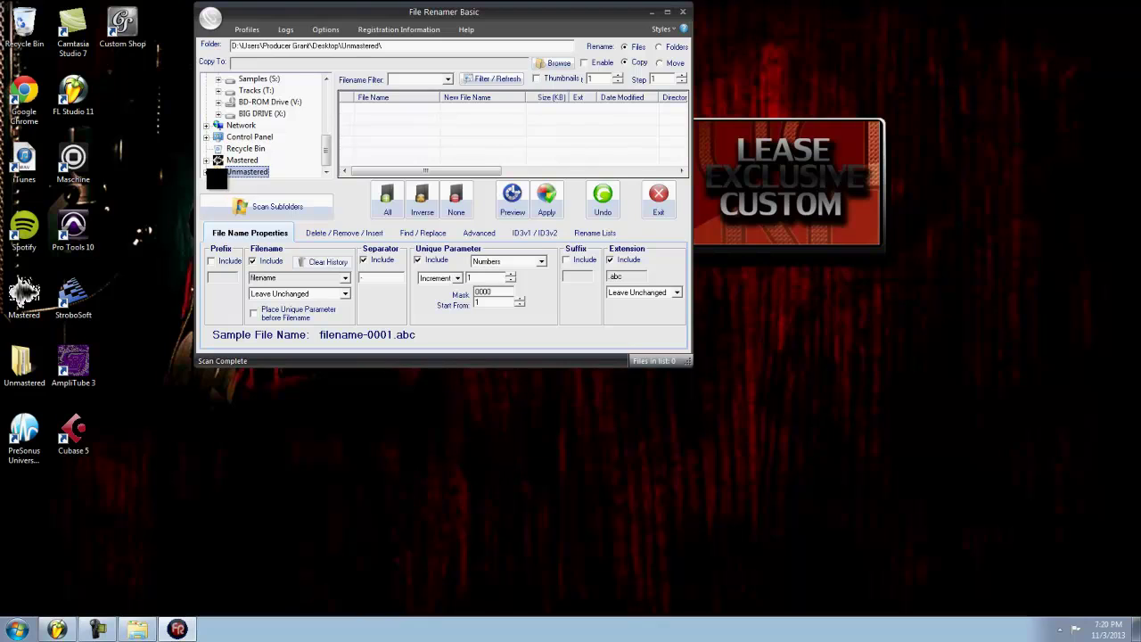
{"action": "left_click", "coordinate": [207, 172]}
{"action": "left_click", "coordinate": [242, 126]}
{"action": "left_click", "coordinate": [219, 126]}
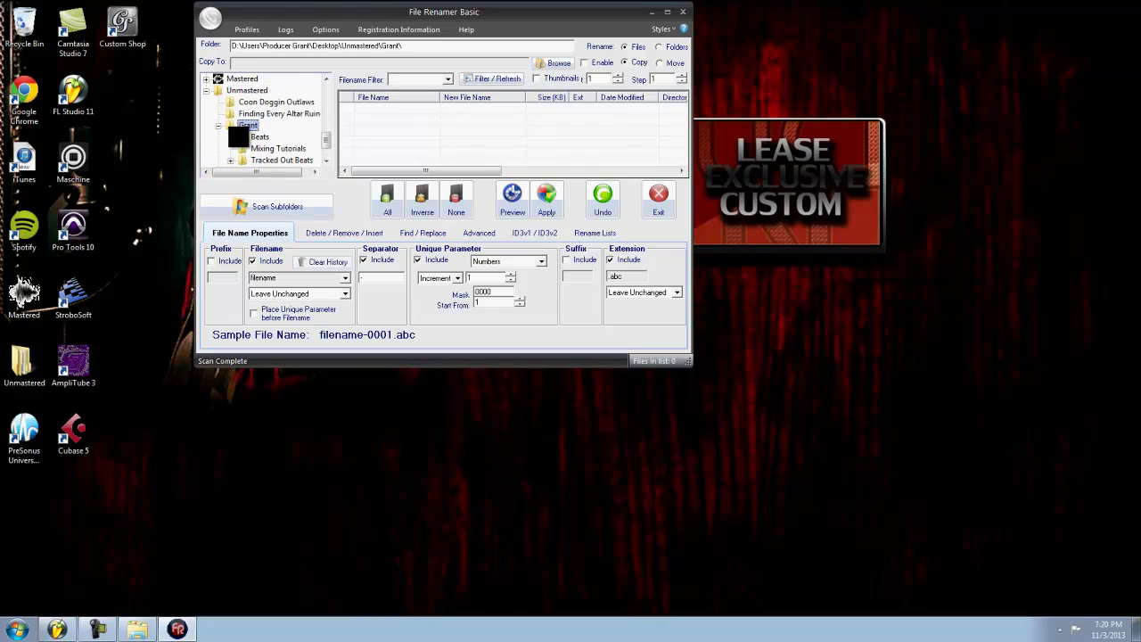
{"action": "left_click", "coordinate": [277, 148]}
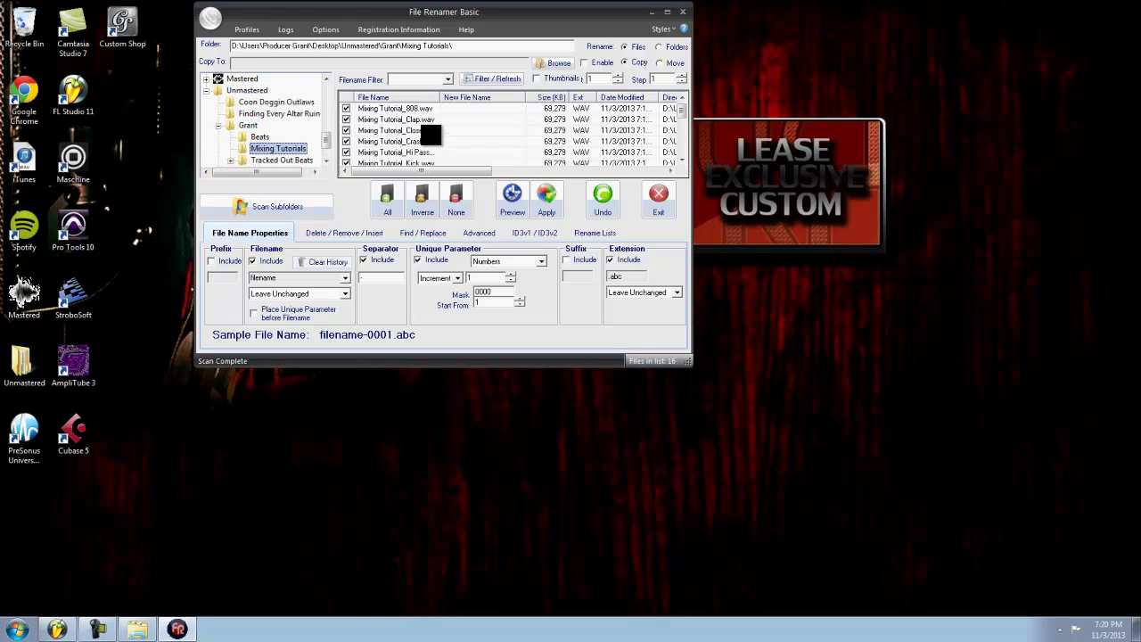
Step: Set the renaming to remove 16 characters from position 0 and preview the new file names
{"action": "left_click", "coordinate": [343, 235]}
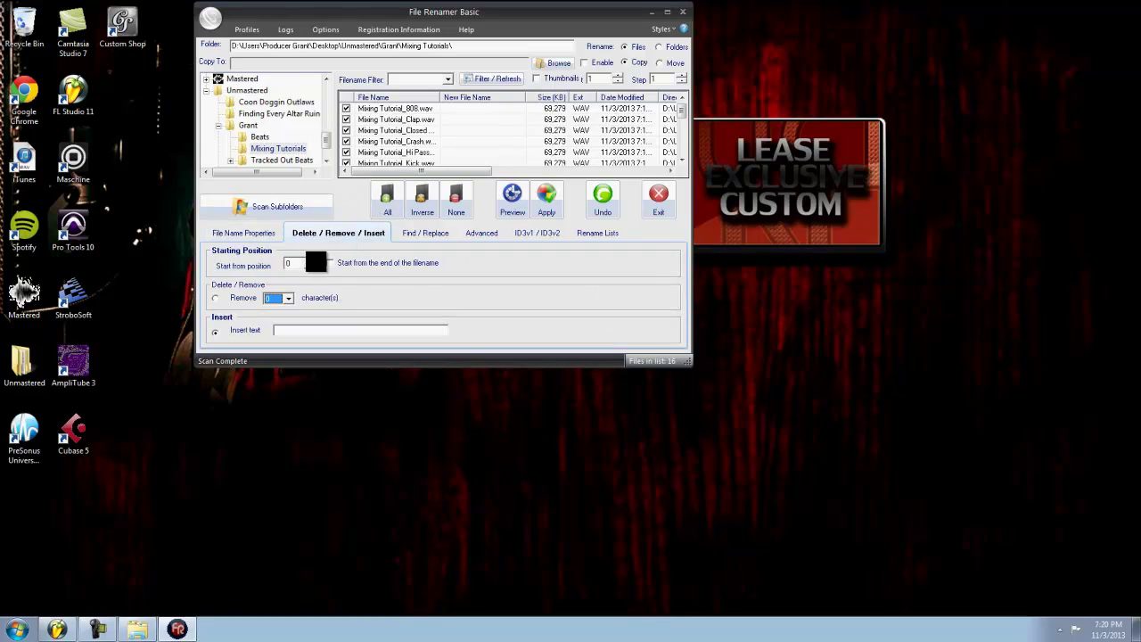
{"action": "left_click", "coordinate": [276, 298]}
{"action": "left_click", "coordinate": [288, 299]}
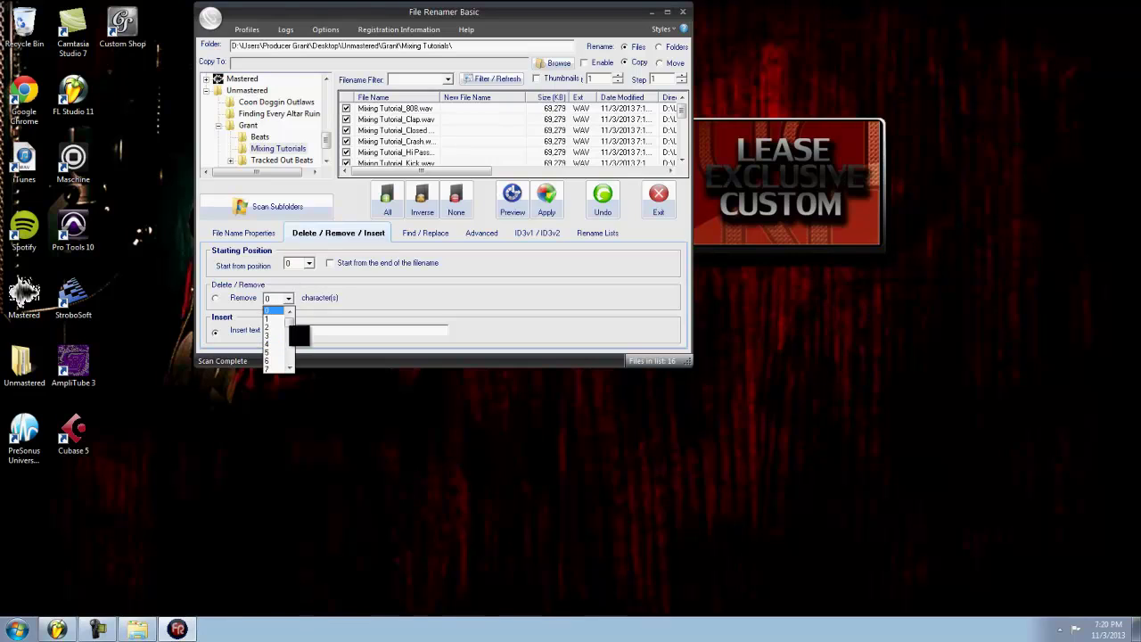
{"action": "mouse_move", "coordinate": [292, 322]}
{"action": "left_mouse_down"}
{"action": "mouse_move", "coordinate": [291, 341]}
{"action": "mouse_move", "coordinate": [292, 325]}
{"action": "left_mouse_up"}
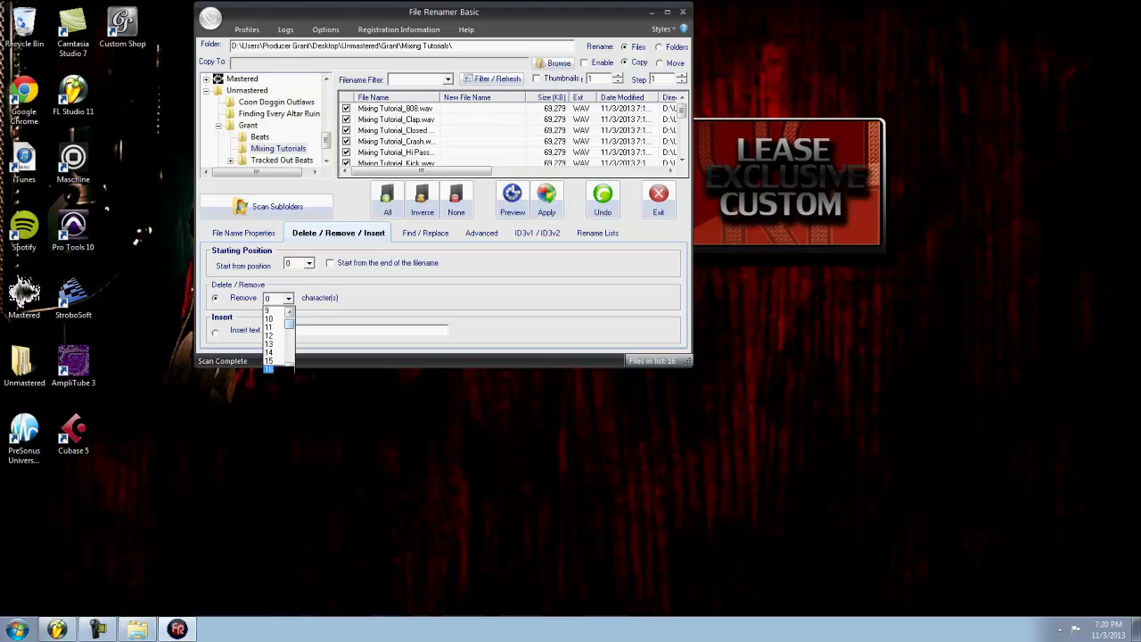
{"action": "left_click", "coordinate": [272, 367]}
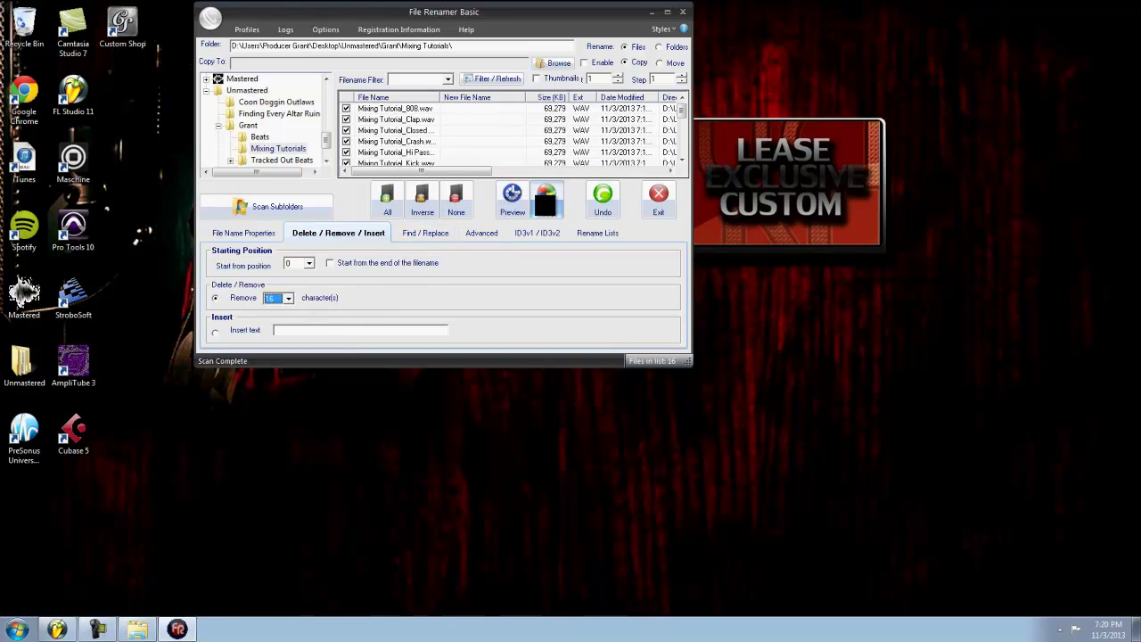
{"action": "left_click", "coordinate": [522, 204]}
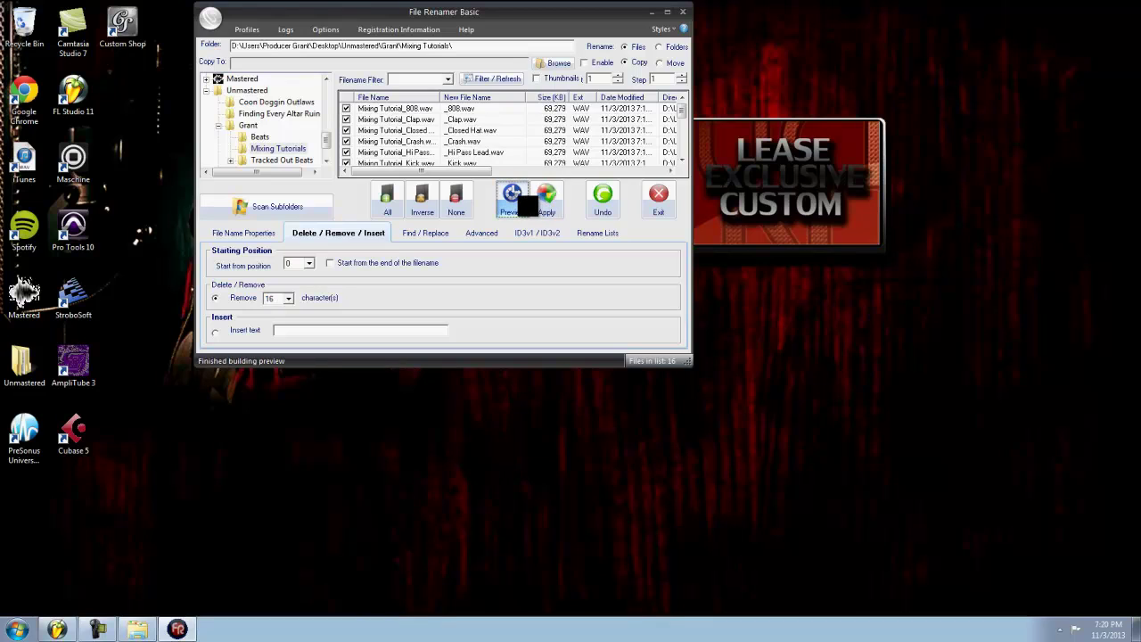
Step: Set the removal to 17 characters, preview it, apply the renaming to all listed WAV files and close the renamer
{"action": "left_click", "coordinate": [288, 299]}
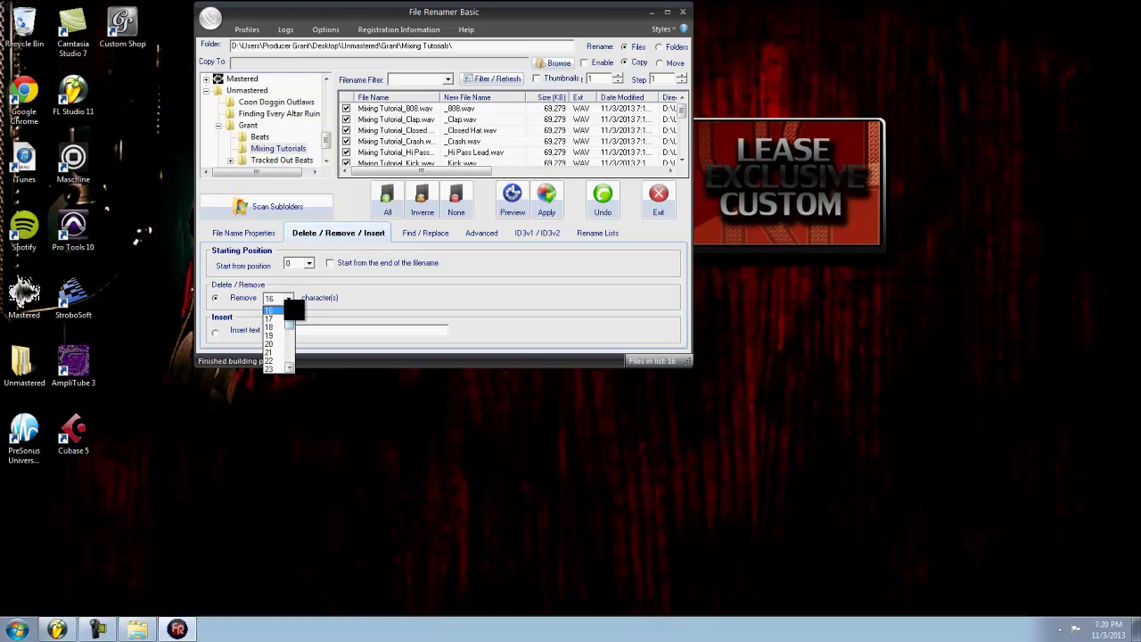
{"action": "left_click", "coordinate": [280, 318]}
{"action": "left_click", "coordinate": [514, 207]}
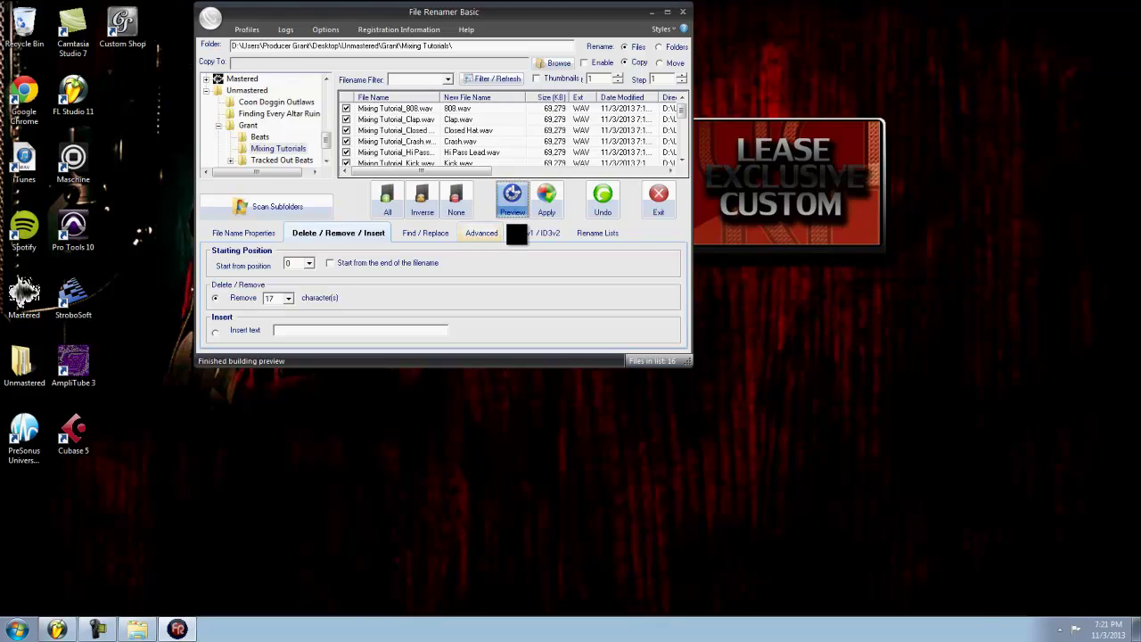
{"action": "left_click", "coordinate": [547, 204]}
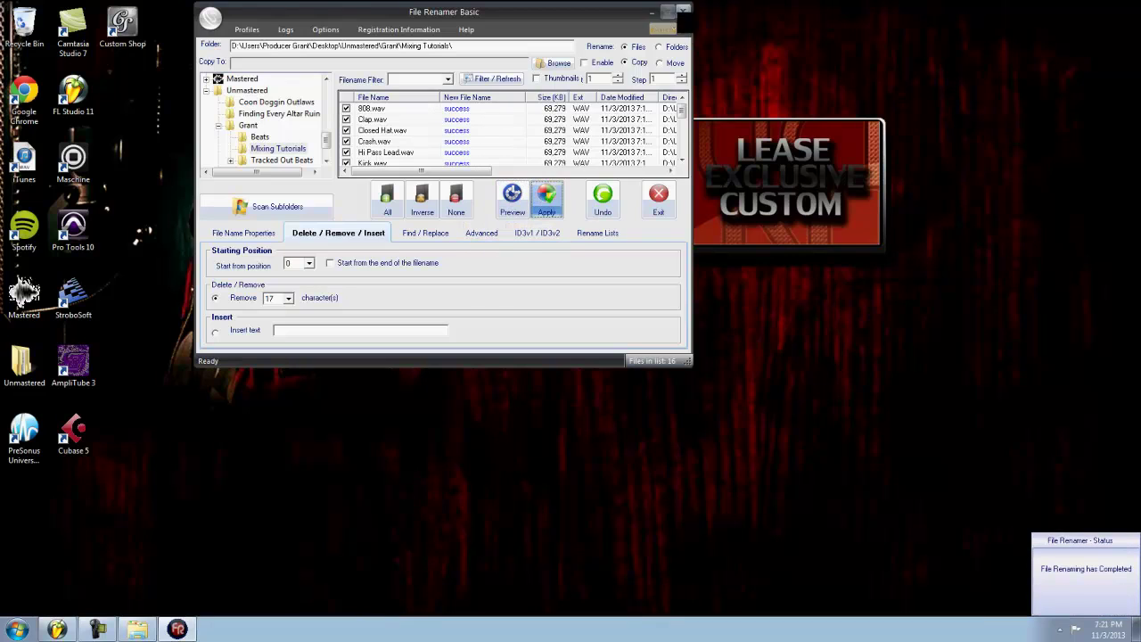
{"action": "left_click", "coordinate": [681, 12]}
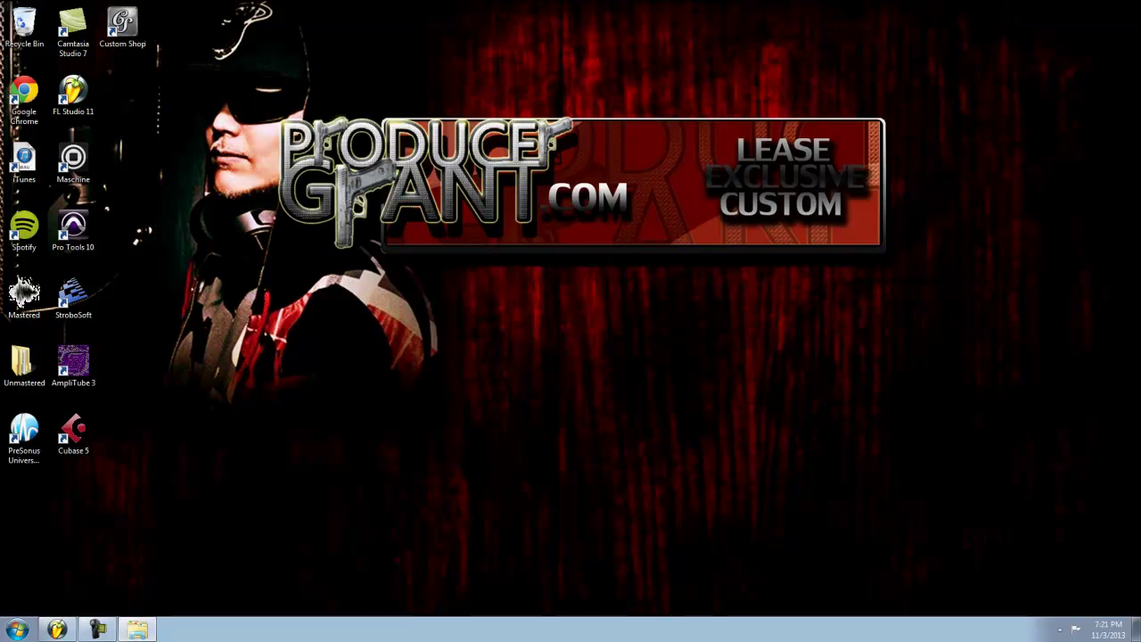
Step: Switch to Cubase 5 and create a project from the Empty template with a prompt for its location
{"action": "left_click_drag", "start_coordinate": [1140, 148], "coordinate": [625, 93]}
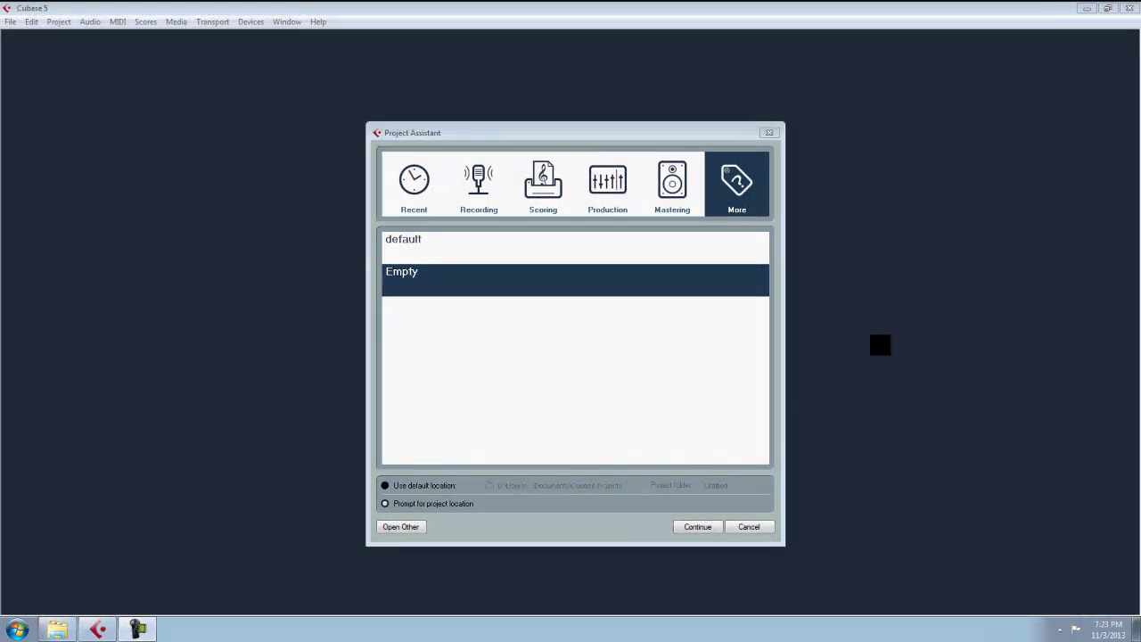
{"action": "left_click", "coordinate": [490, 290]}
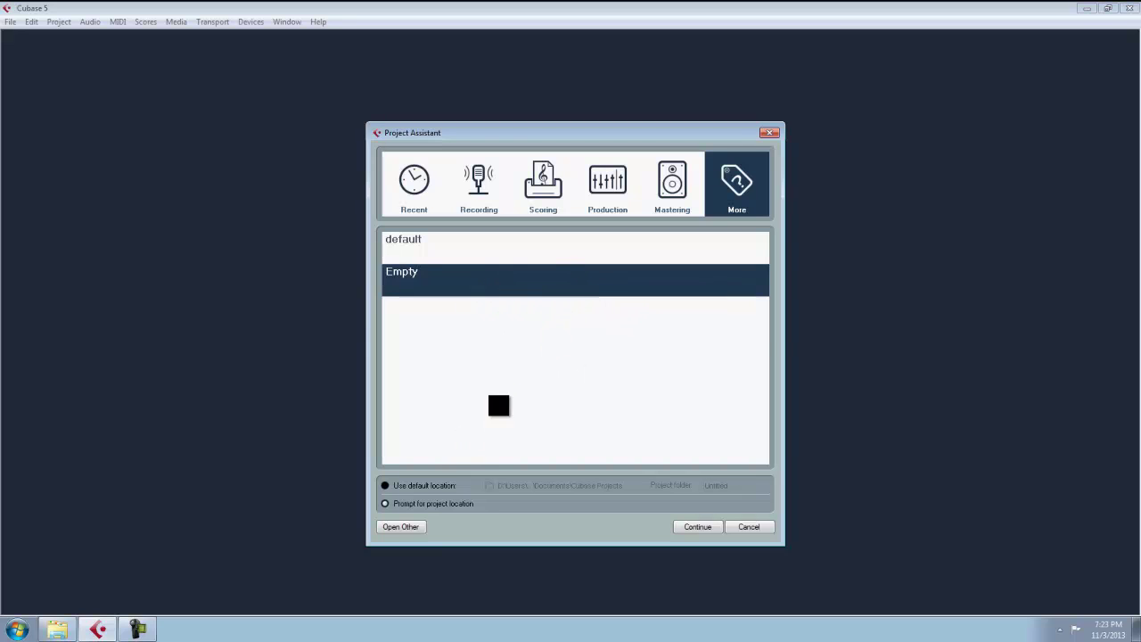
{"action": "double_click", "coordinate": [517, 290]}
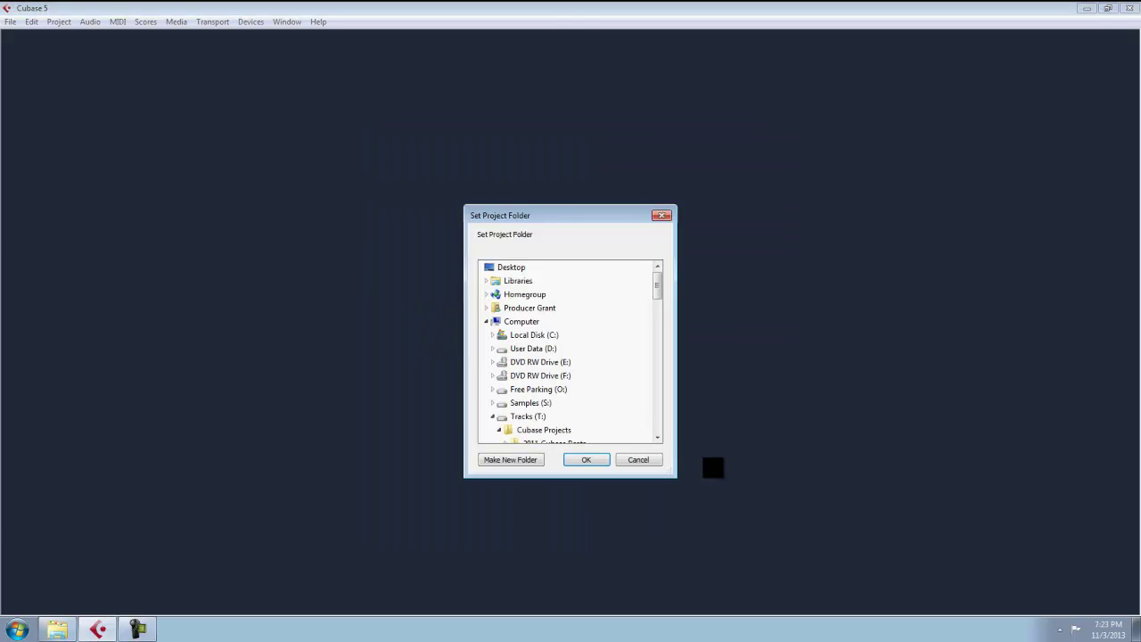
Step: Browse the Tracks (T:) drive's folders, including 2013 Beats, and return to Cubase Projects as the parent for the project folder
{"action": "scroll", "coordinate": [660, 440], "scroll_direction": "down", "scroll_amount": 3}
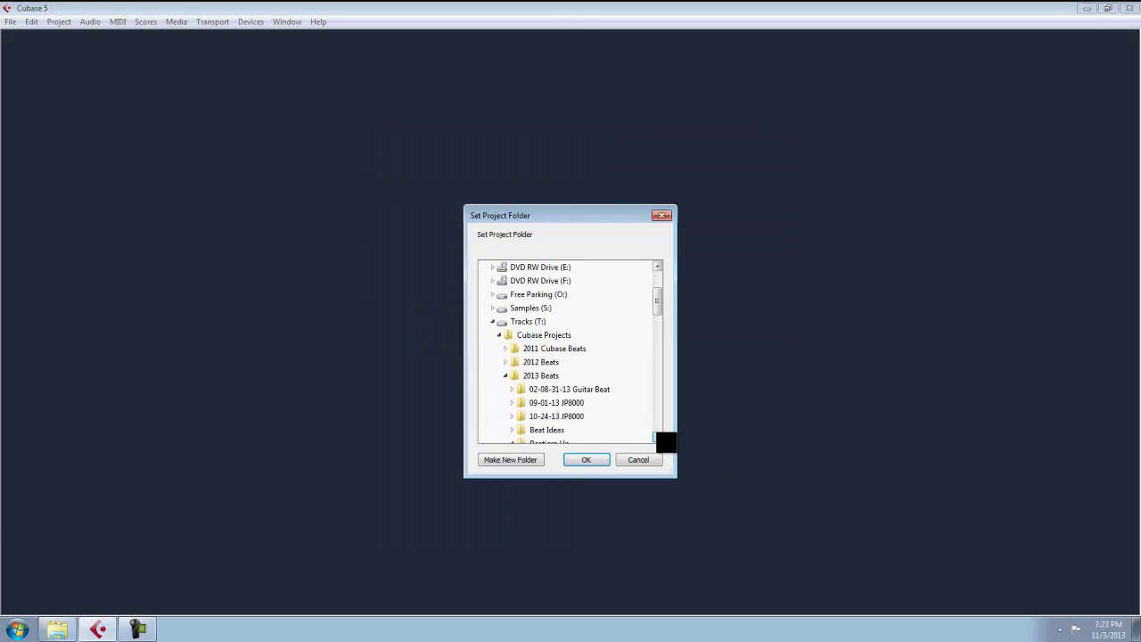
{"action": "left_click", "coordinate": [658, 437]}
{"action": "left_click", "coordinate": [659, 436]}
{"action": "left_click", "coordinate": [506, 349]}
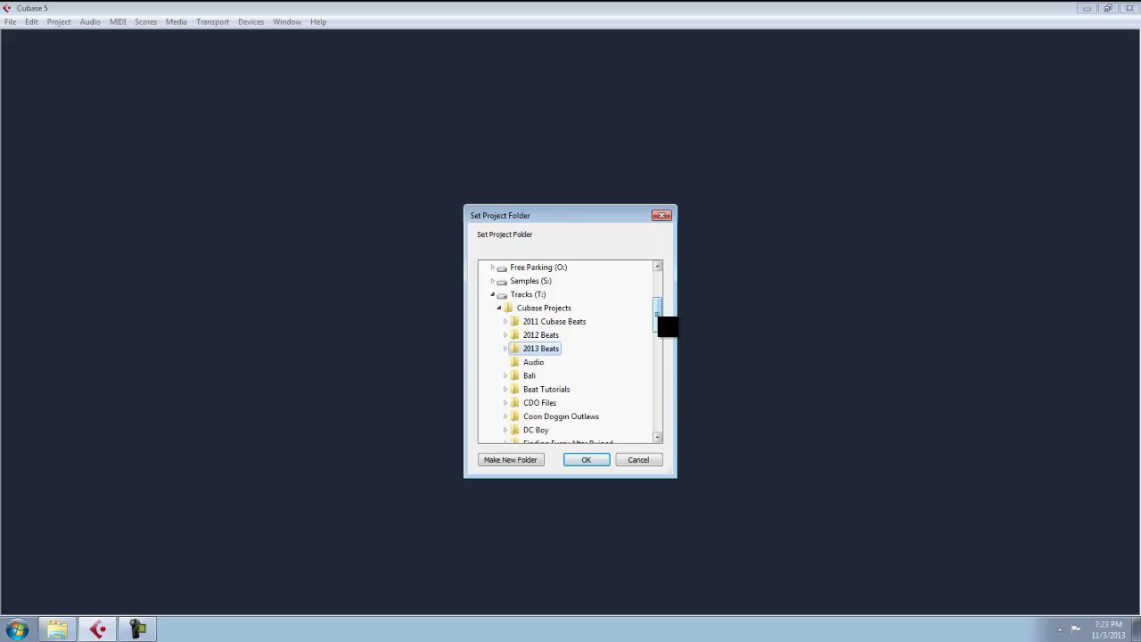
{"action": "left_click_drag", "start_coordinate": [667, 326], "coordinate": [671, 358]}
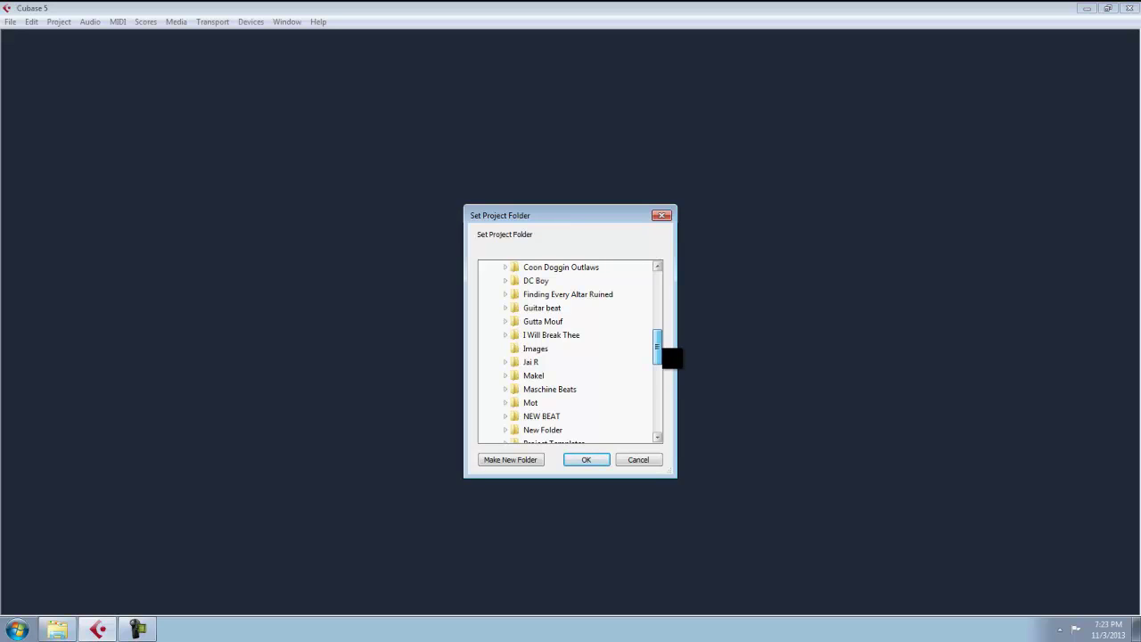
{"action": "left_click_drag", "start_coordinate": [673, 357], "coordinate": [675, 335]}
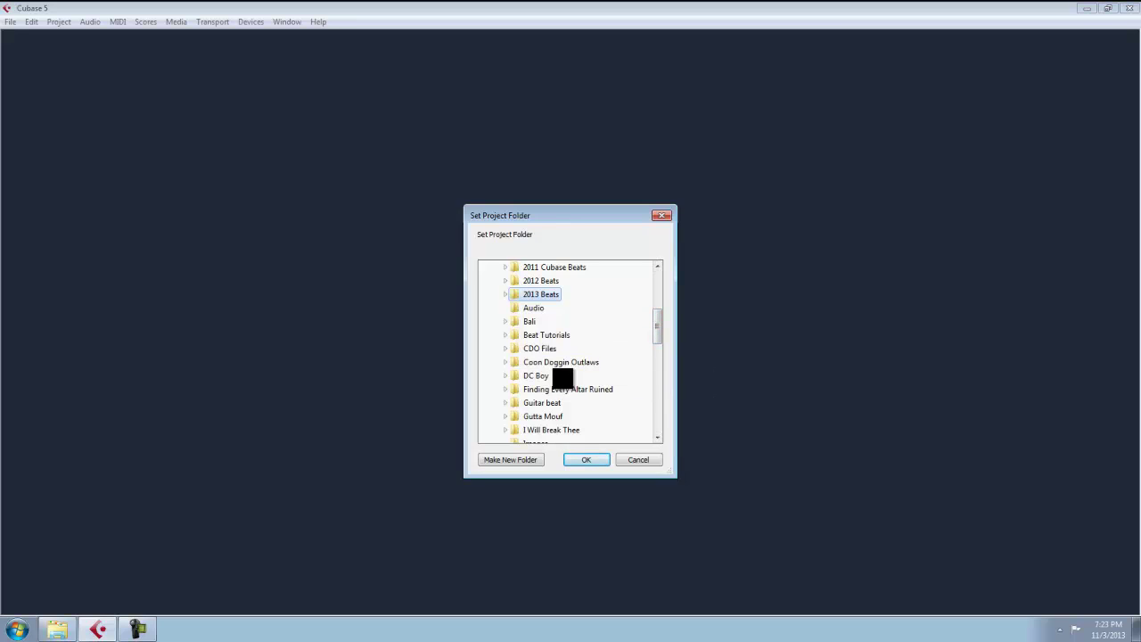
{"action": "double_click", "coordinate": [516, 294]}
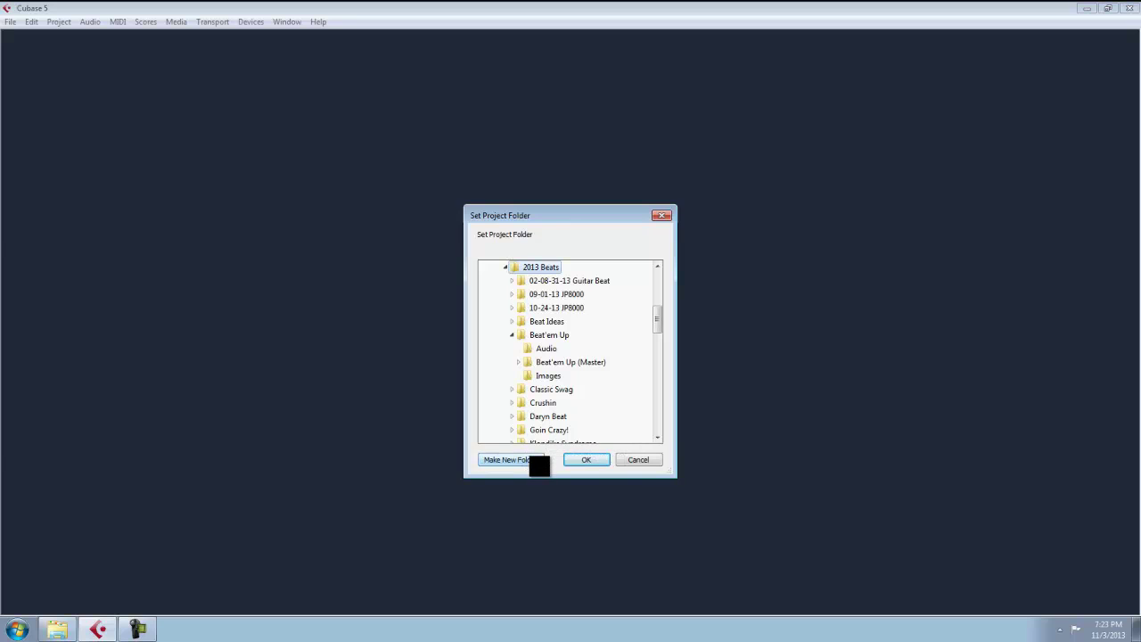
{"action": "left_click", "coordinate": [506, 267]}
{"action": "scroll", "coordinate": [665, 343], "scroll_direction": "up", "scroll_amount": 2}
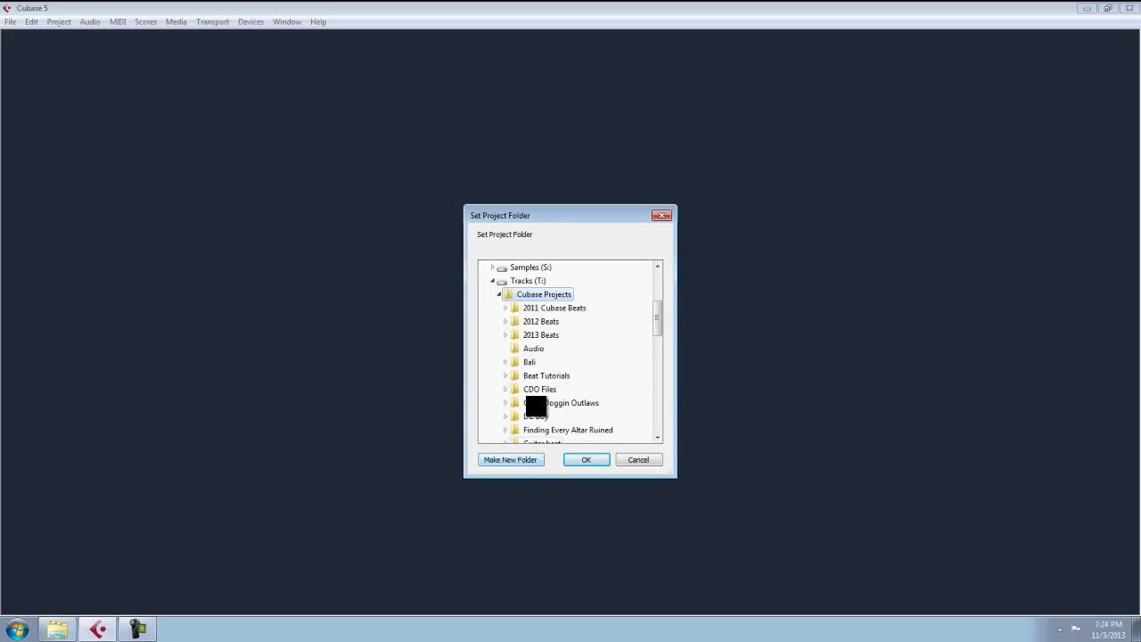
Step: Create a Mixing Tutorial folder in Cubase Projects with a subfolder 11-3-13, and set the subfolder as the project folder
{"action": "left_click", "coordinate": [514, 464]}
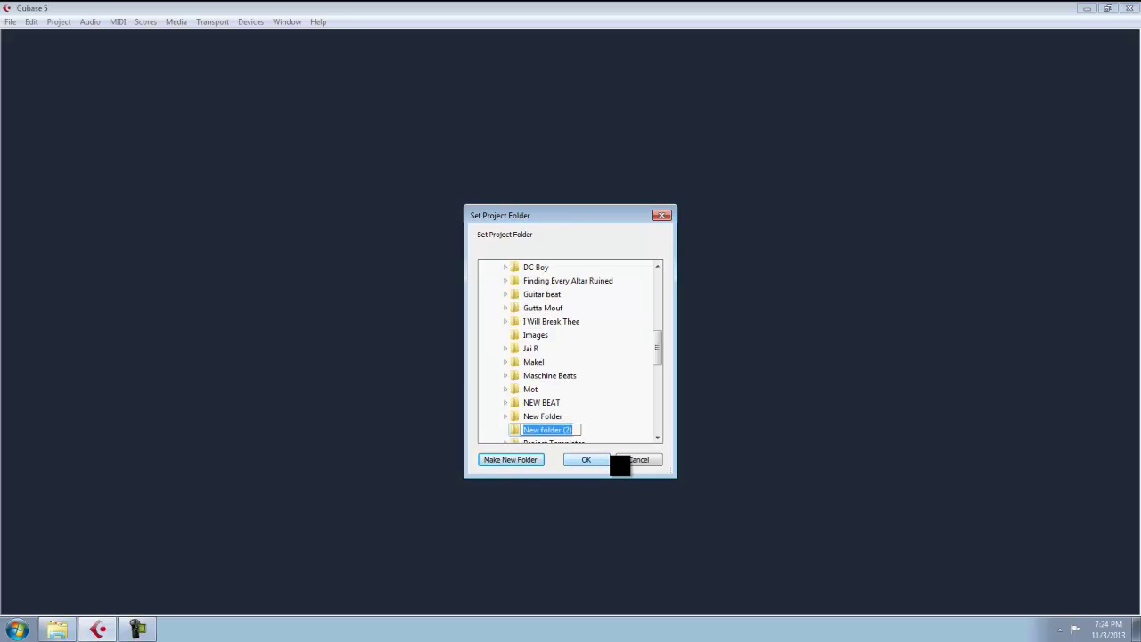
{"action": "type", "text": "Mixing Tutorial"}
{"action": "left_click", "coordinate": [518, 432]}
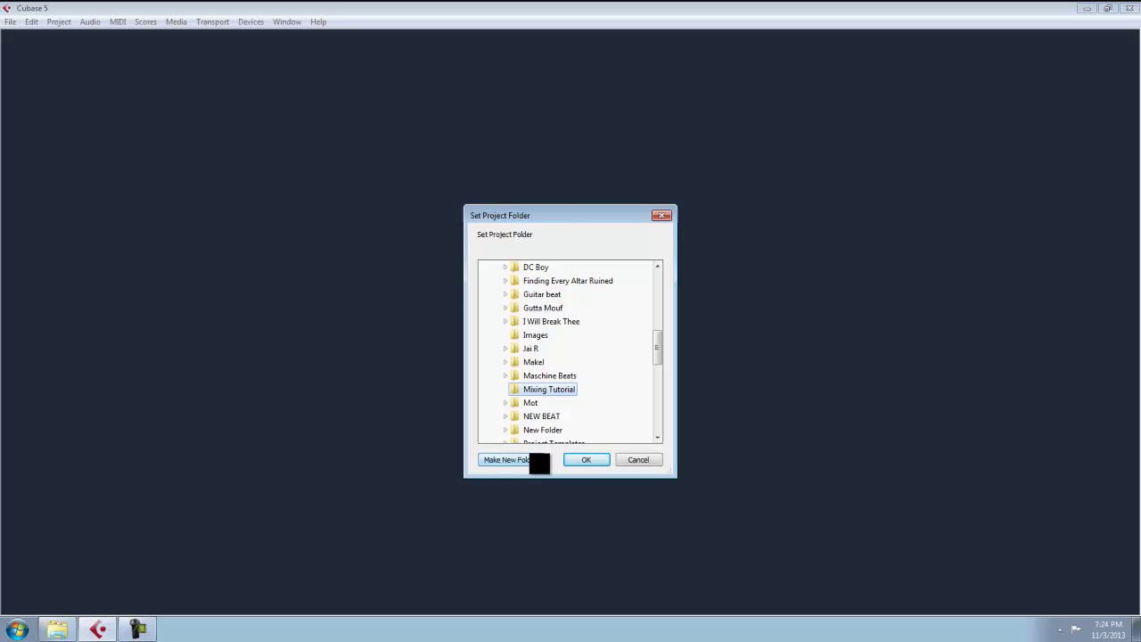
{"action": "left_click", "coordinate": [535, 460]}
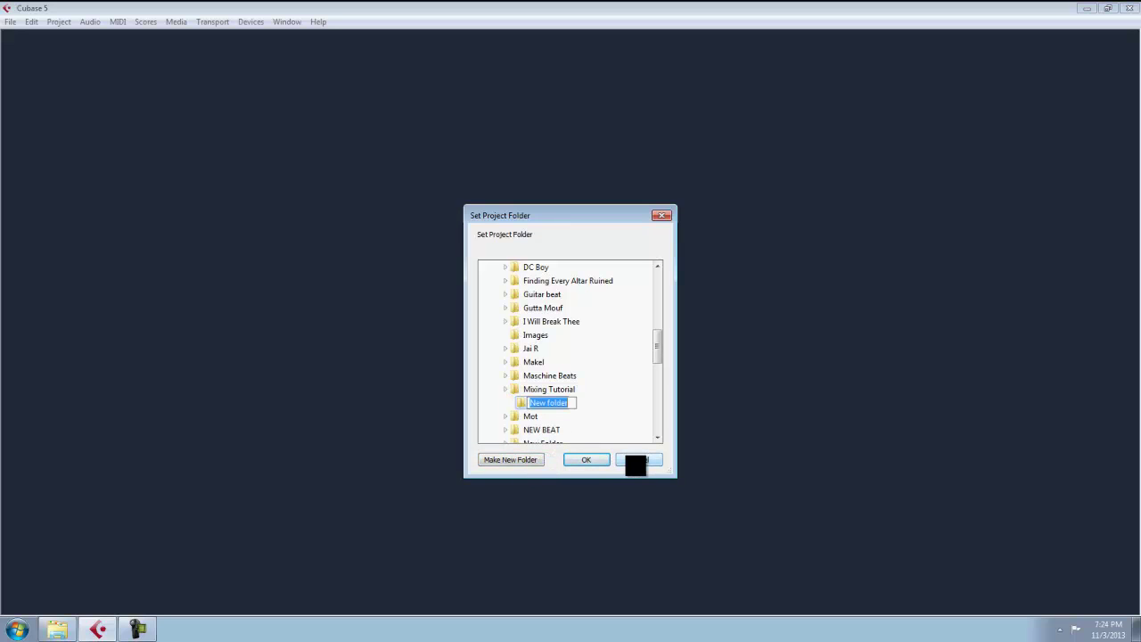
{"action": "type", "text": "11-3-13"}
{"action": "left_click", "coordinate": [603, 465]}
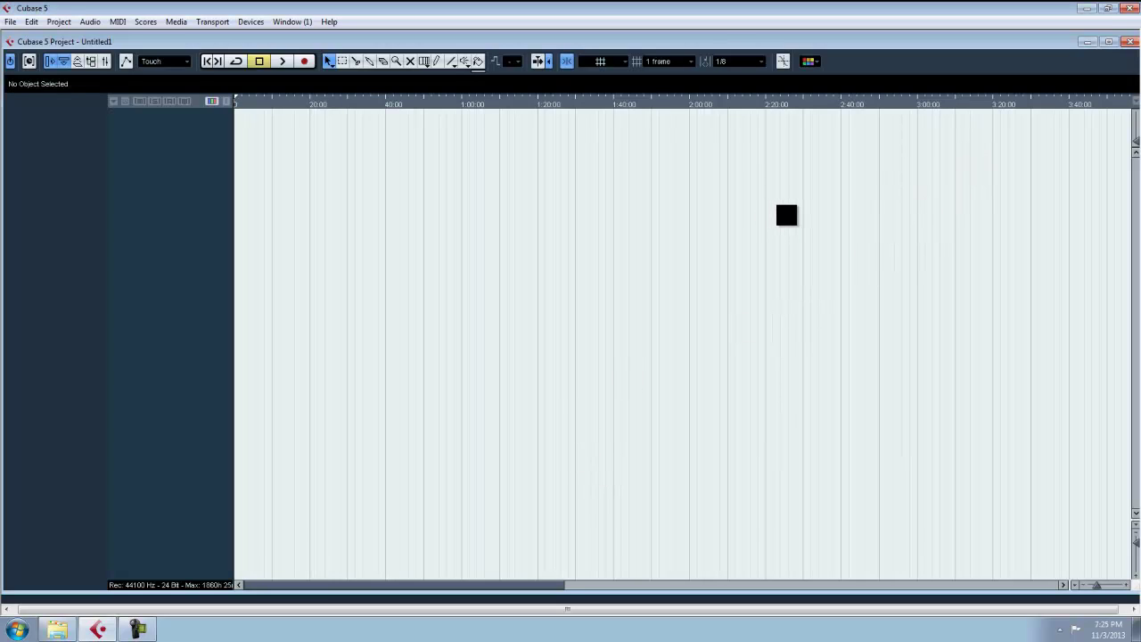
Step: Maximize the empty project's window and open the Mixer
{"action": "double_click", "coordinate": [900, 44]}
{"action": "left_click", "coordinate": [266, 22]}
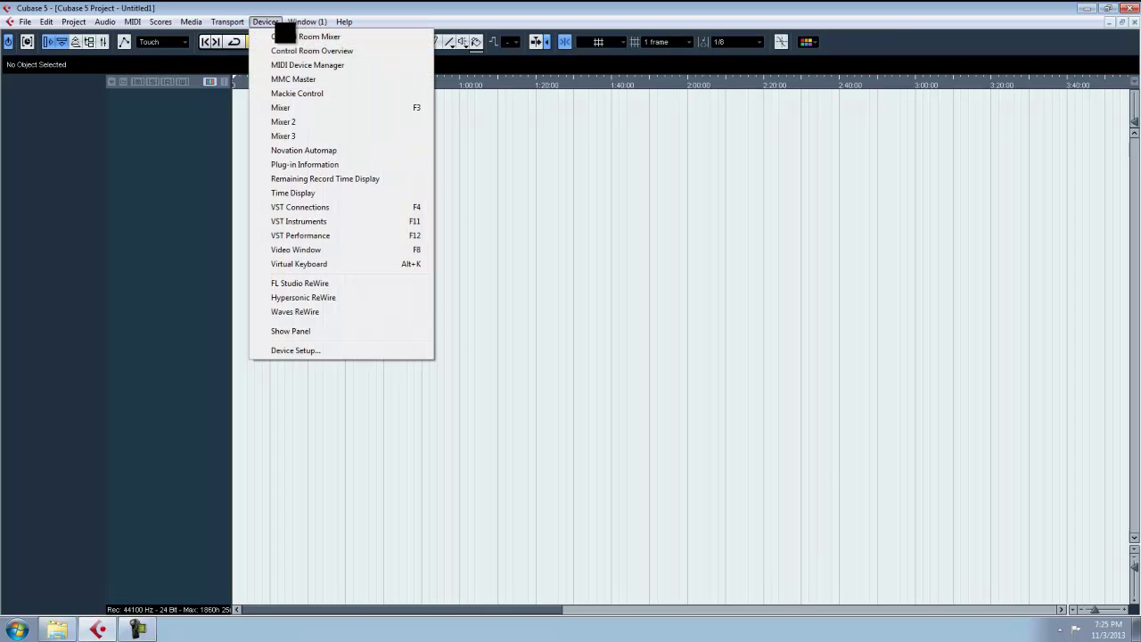
{"action": "left_click", "coordinate": [316, 108]}
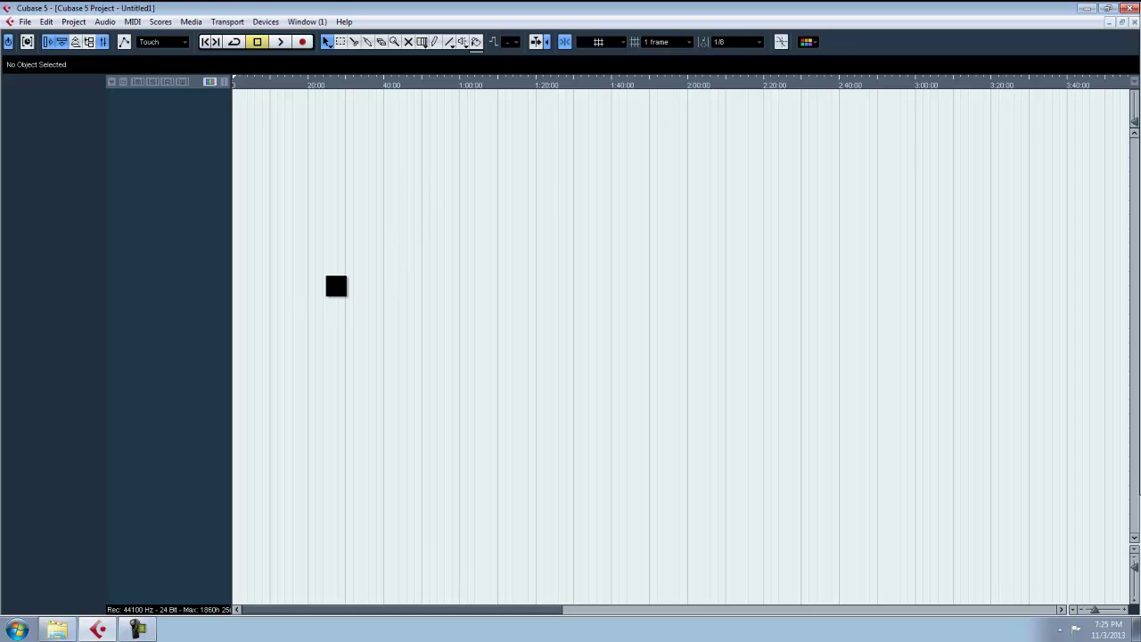
Step: Import every WAV from the Mixing Tutorials folder except Master and Selected at the project's start, each on a different track
{"action": "left_click", "coordinate": [59, 630]}
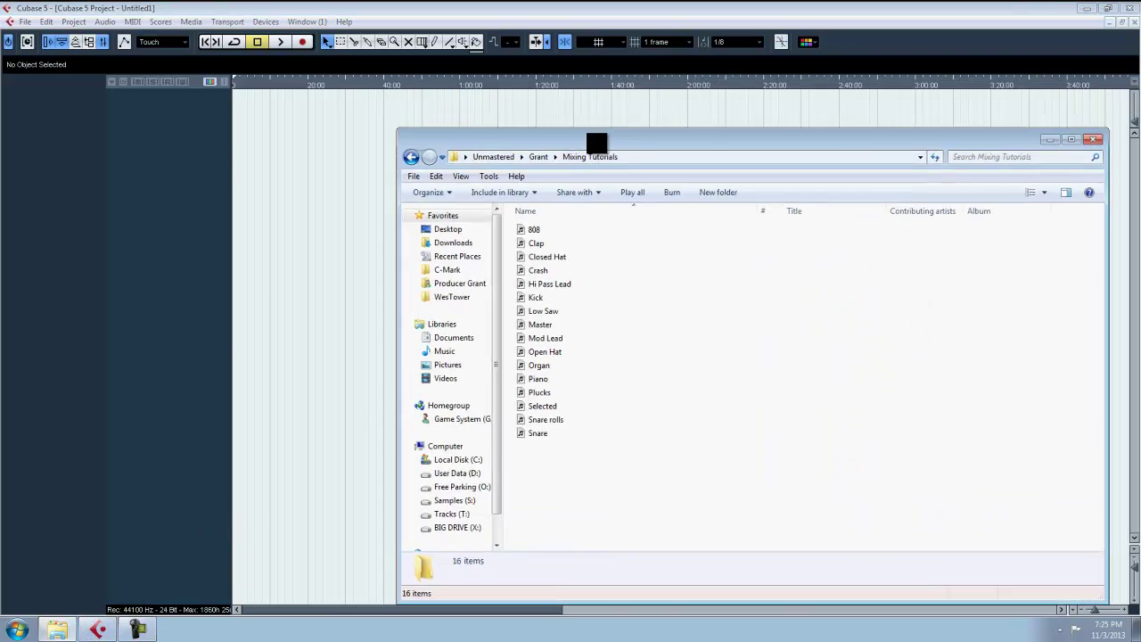
{"action": "left_click_drag", "start_coordinate": [597, 143], "coordinate": [538, 109]}
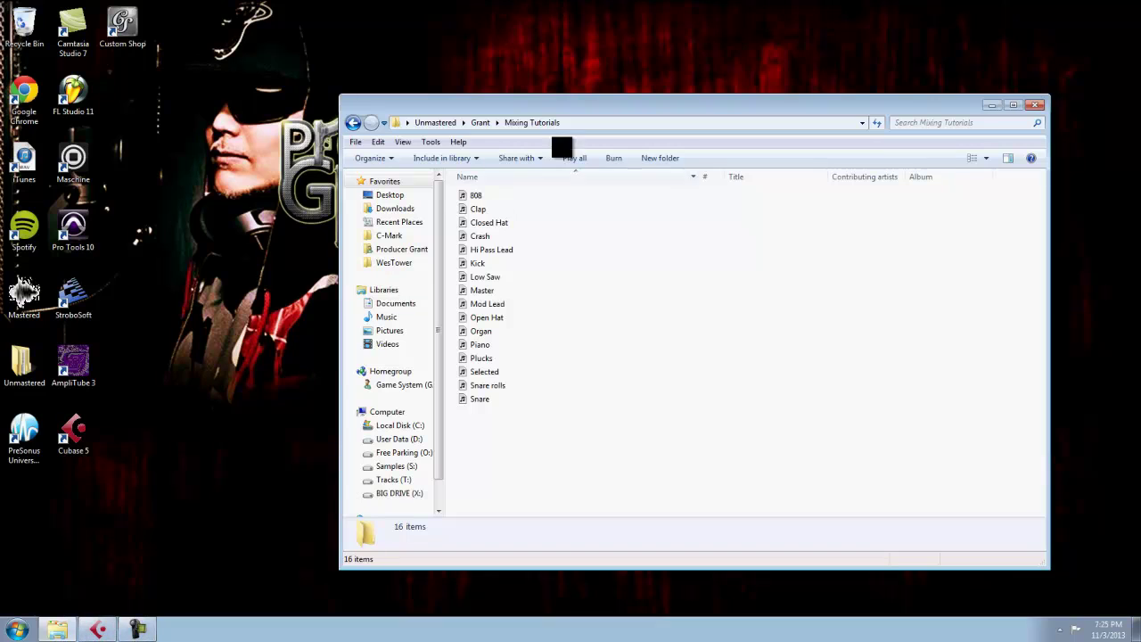
{"action": "left_click_drag", "start_coordinate": [530, 434], "coordinate": [473, 185]}
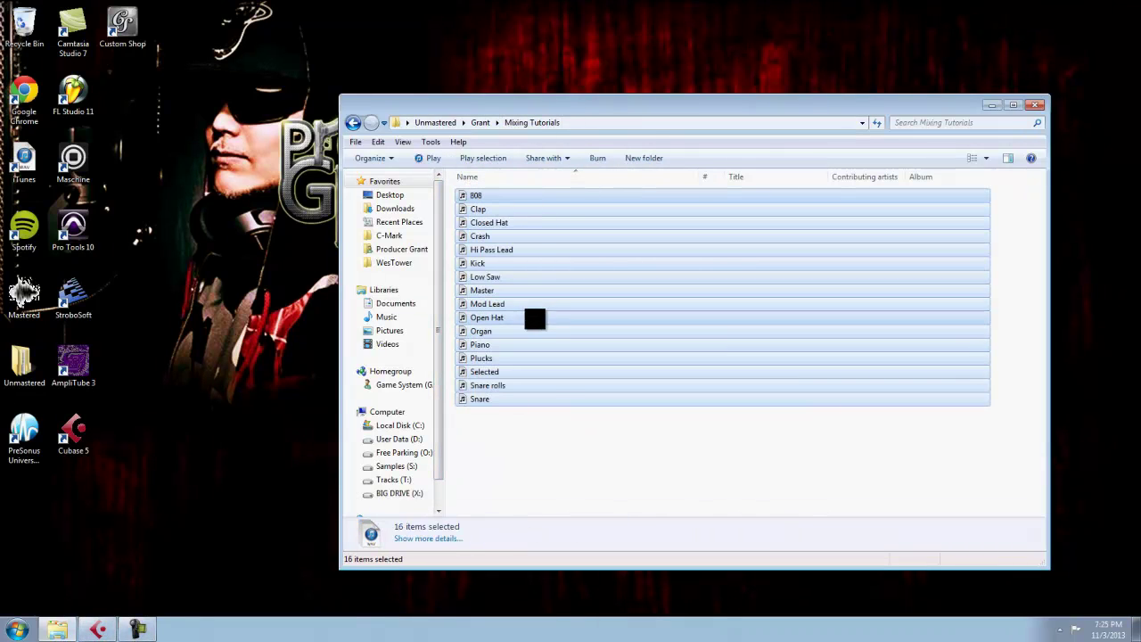
{"action": "left_click", "coordinate": [495, 373], "text": "ctrl"}
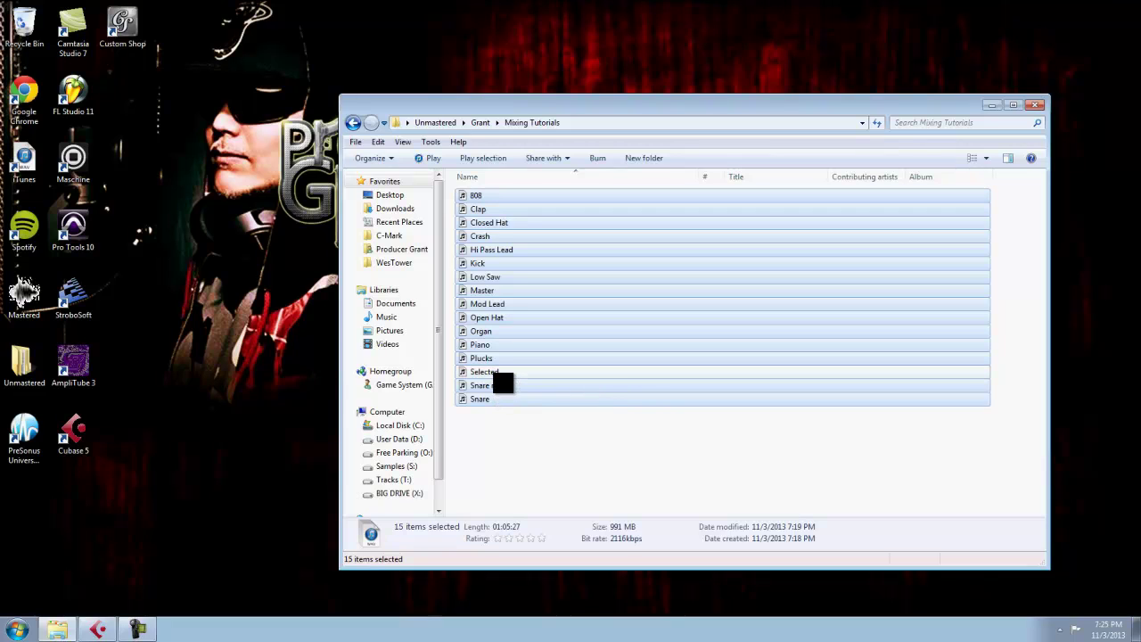
{"action": "left_click", "coordinate": [492, 290], "text": "ctrl"}
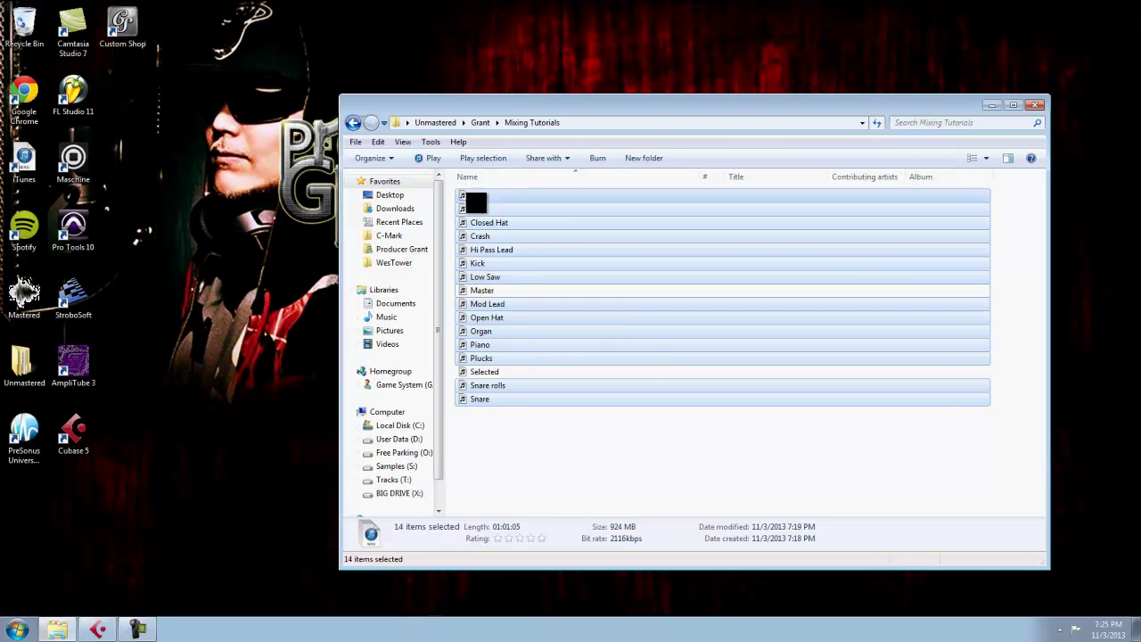
{"action": "left_click_drag", "start_coordinate": [479, 203], "coordinate": [241, 117]}
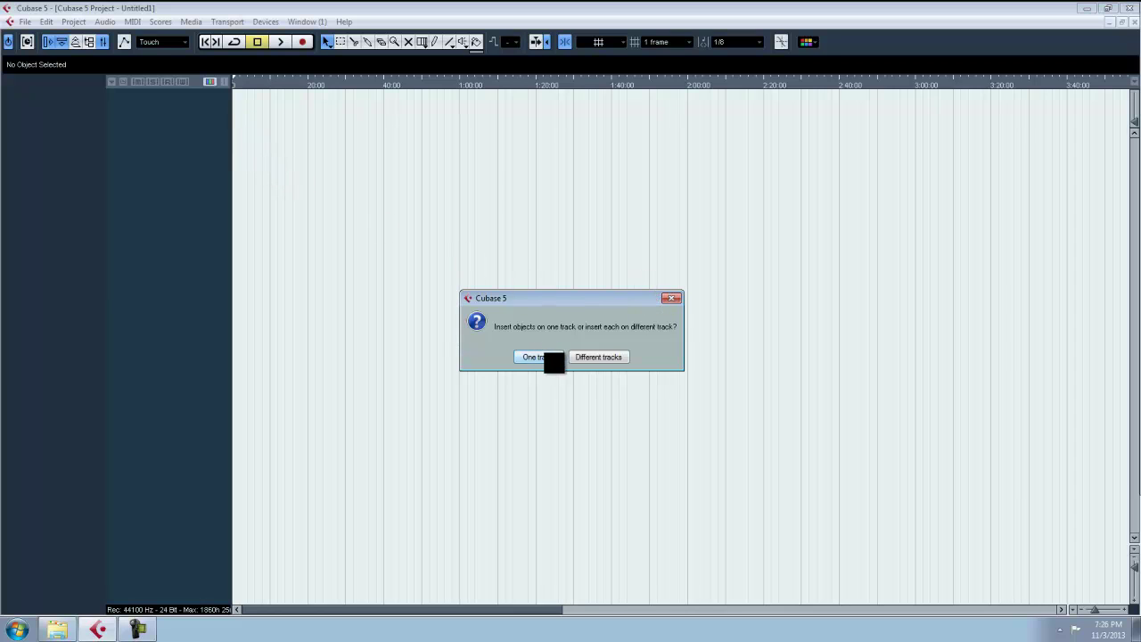
{"action": "left_click", "coordinate": [602, 359]}
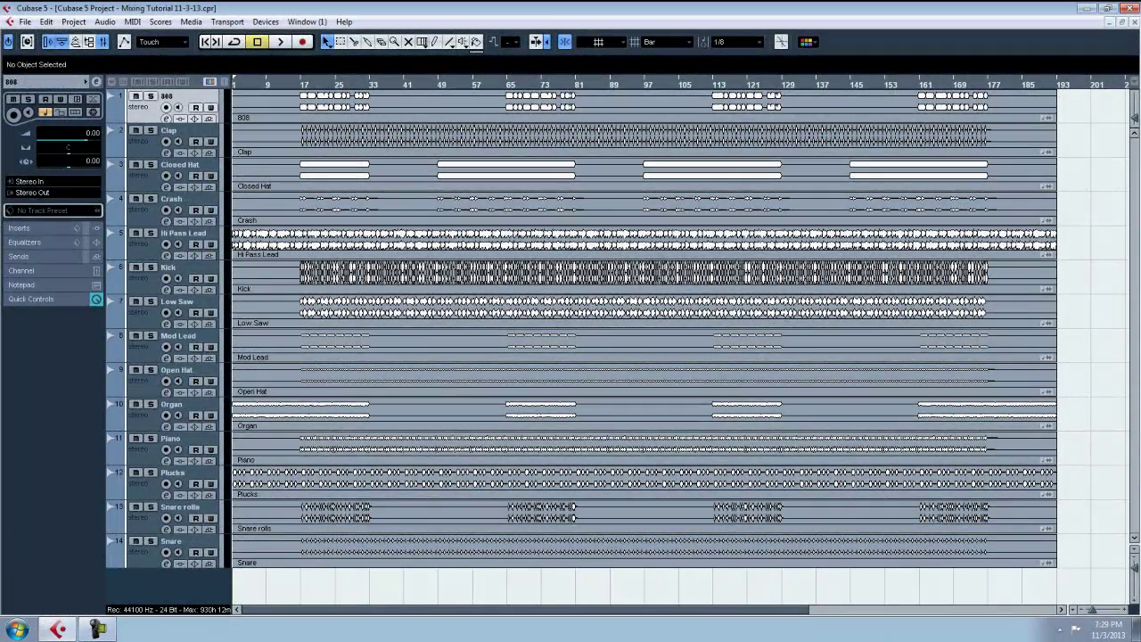
Step: Show the Transport, switch the project to a fixed tempo of 176 and play the beat from the start
{"action": "key", "text": "F2"}
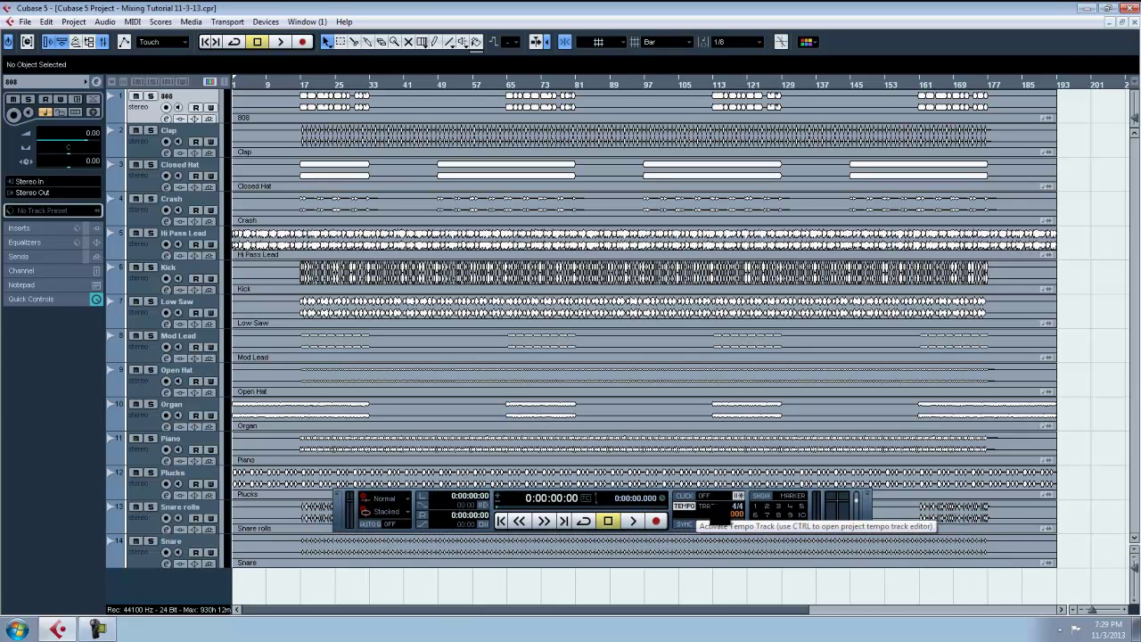
{"action": "left_click", "coordinate": [705, 506]}
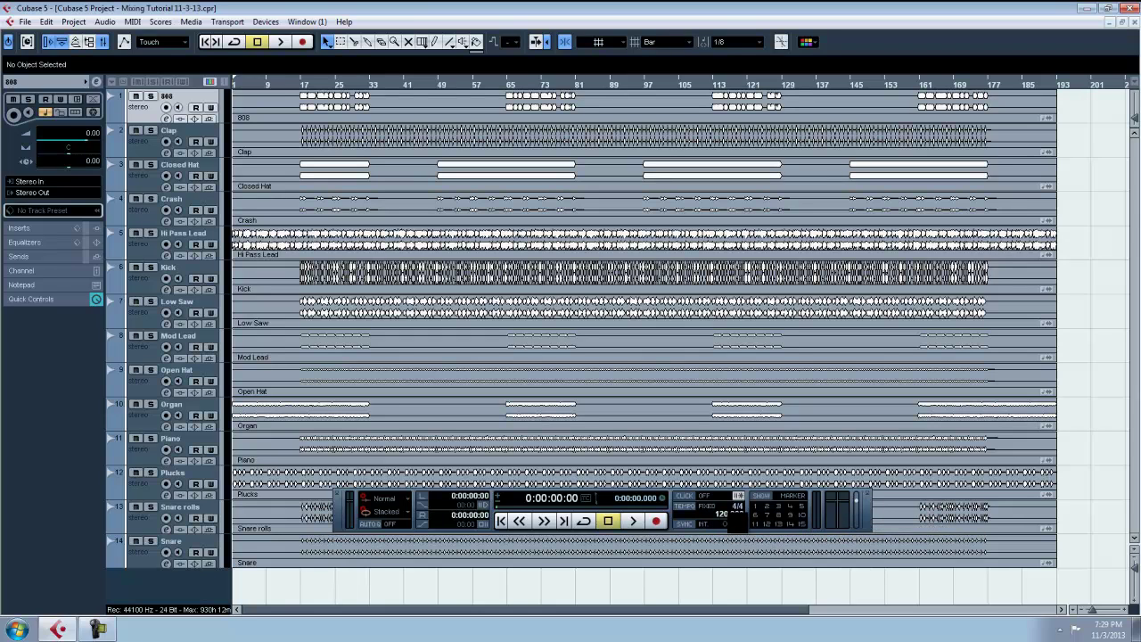
{"action": "left_click", "coordinate": [729, 514]}
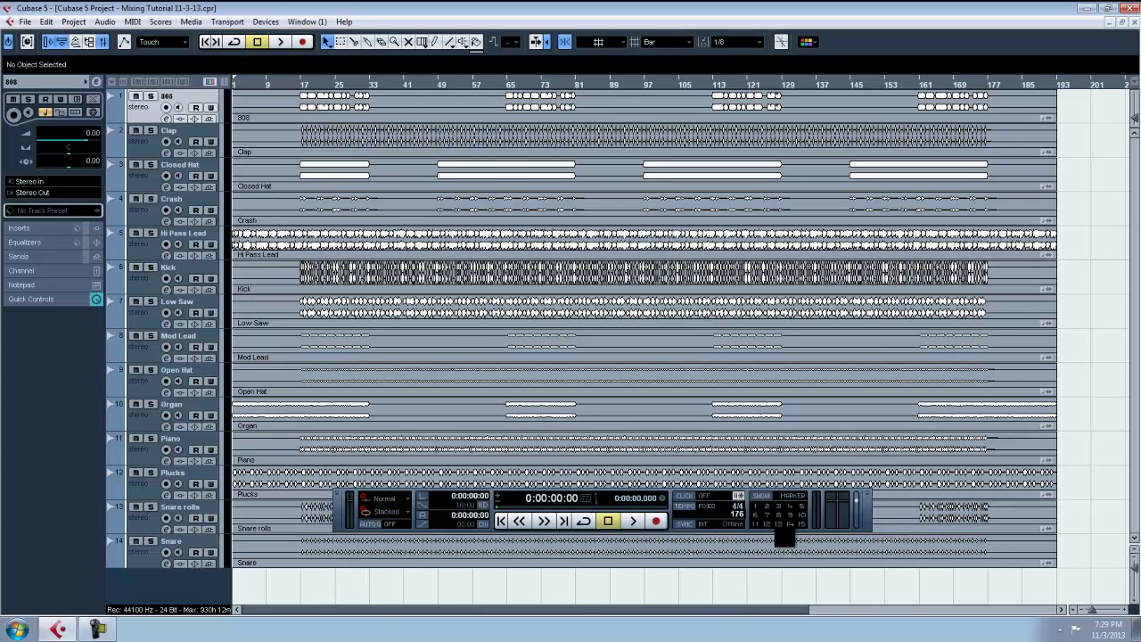
{"action": "type", "text": "176"}
{"action": "key", "text": "Return"}
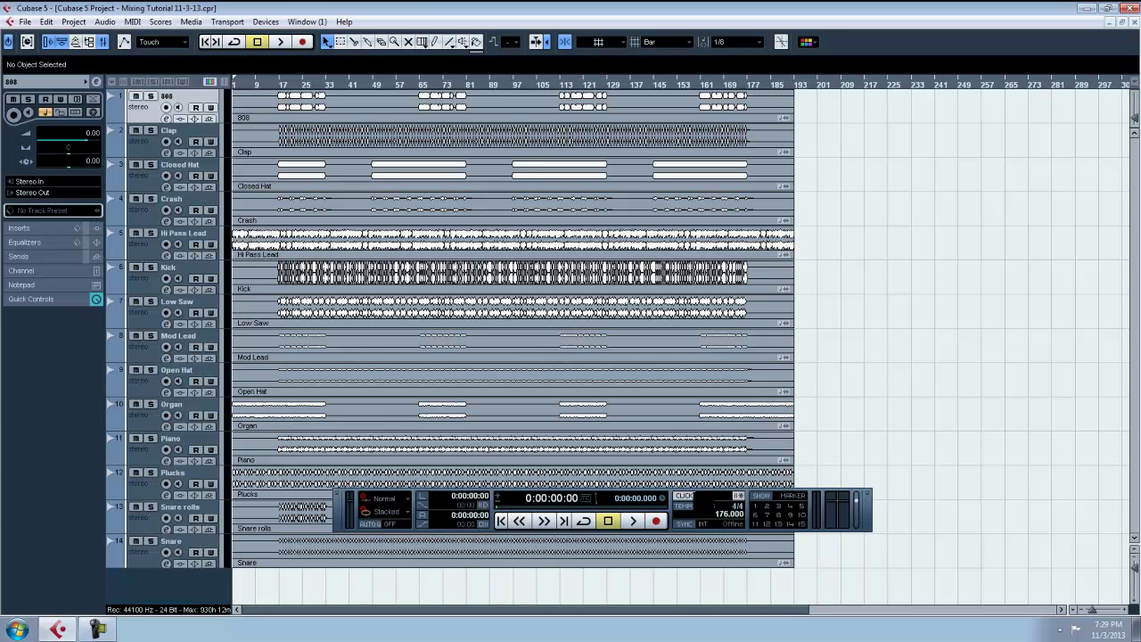
{"action": "key", "text": "space"}
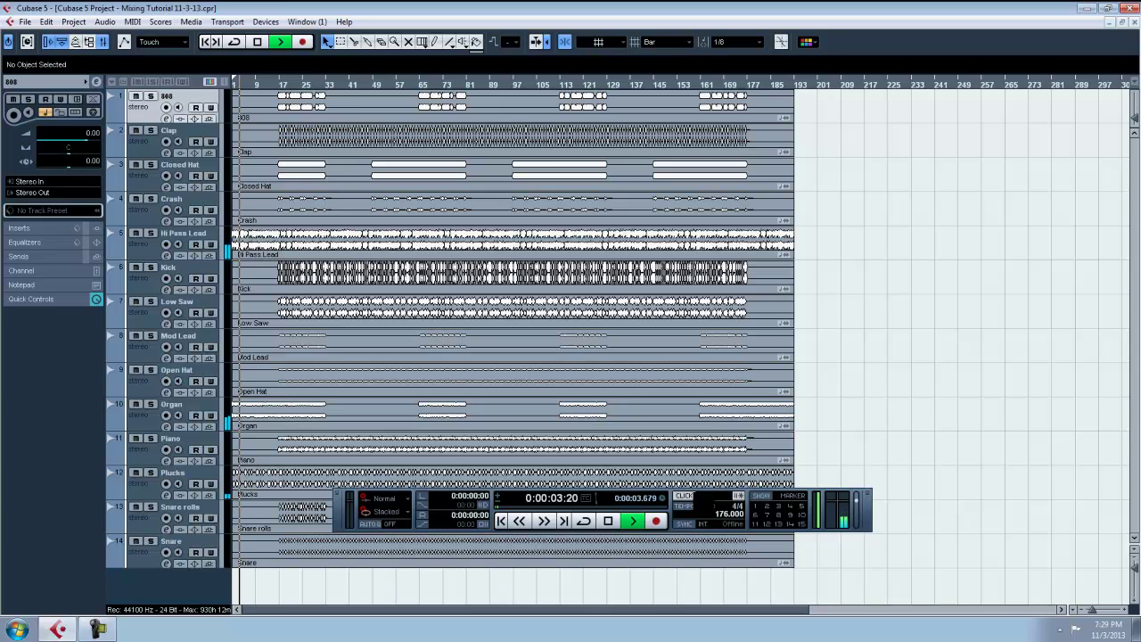
{"action": "key", "text": "space"}
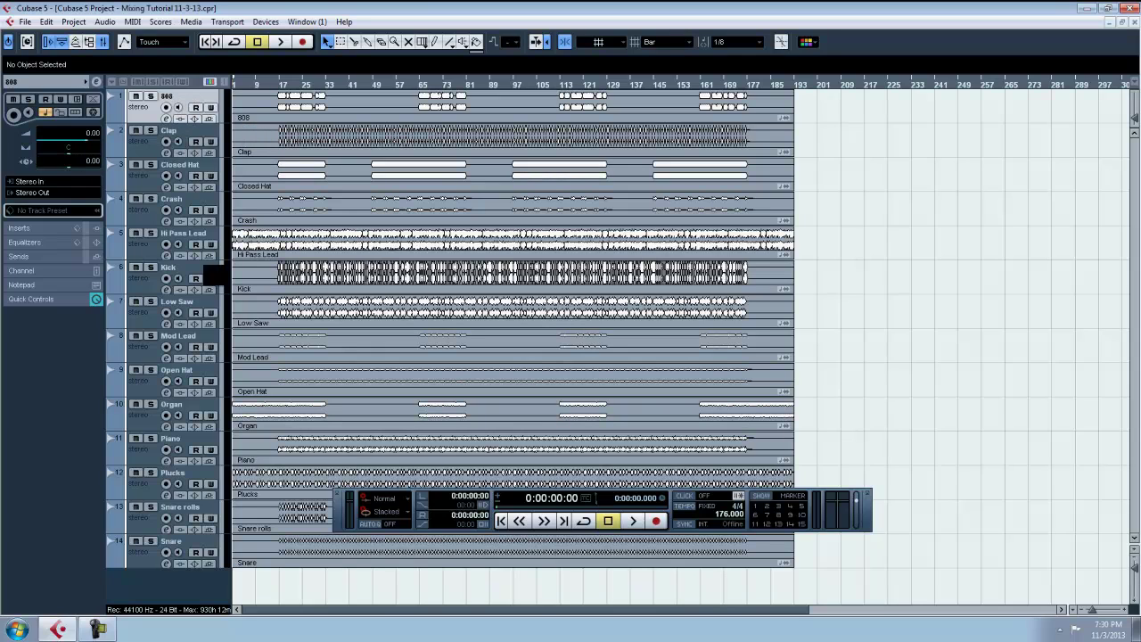
Step: Reorder the tracks so Kick, Snare and Snare rolls follow 808, and Open Hat sits directly below Closed Hat
{"action": "left_click", "coordinate": [201, 281]}
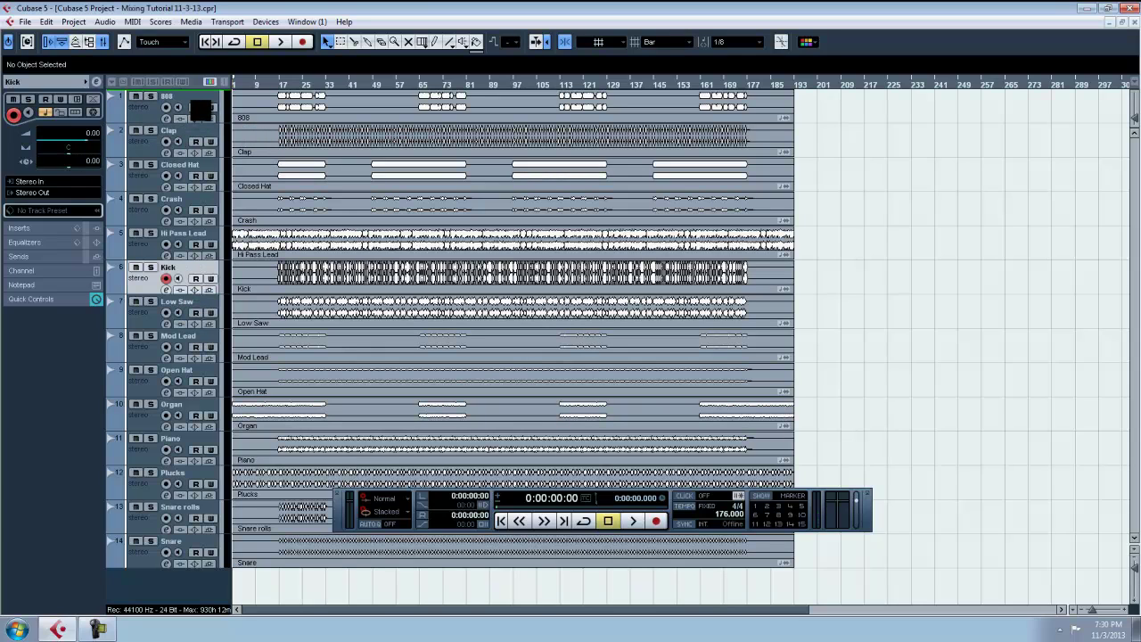
{"action": "left_click_drag", "start_coordinate": [203, 133], "coordinate": [203, 136]}
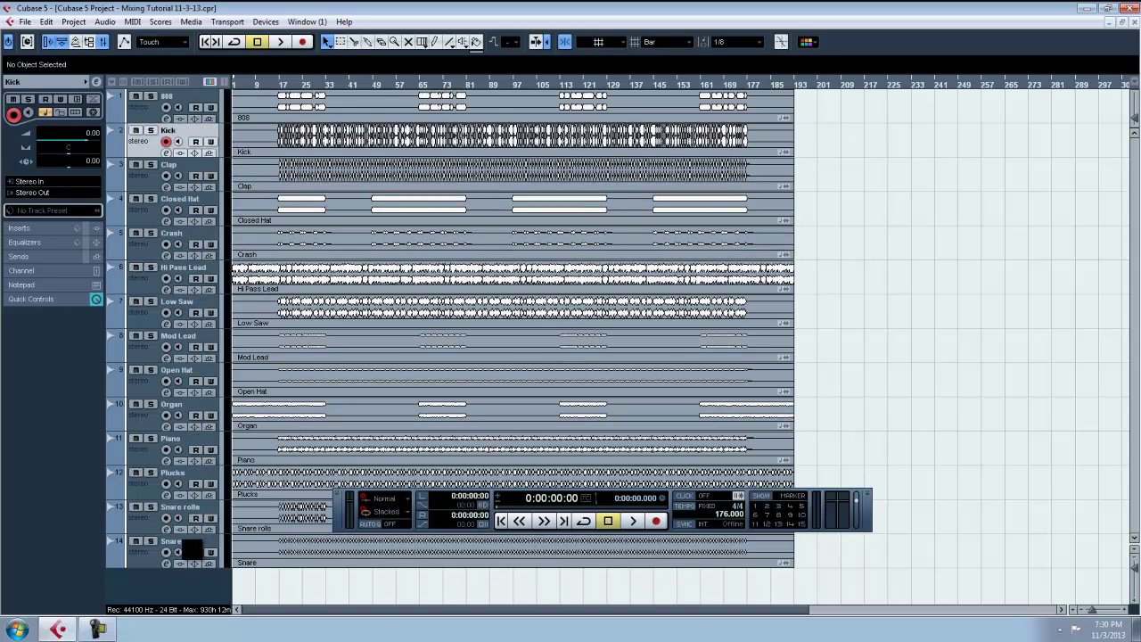
{"action": "left_click_drag", "start_coordinate": [195, 549], "coordinate": [198, 183]}
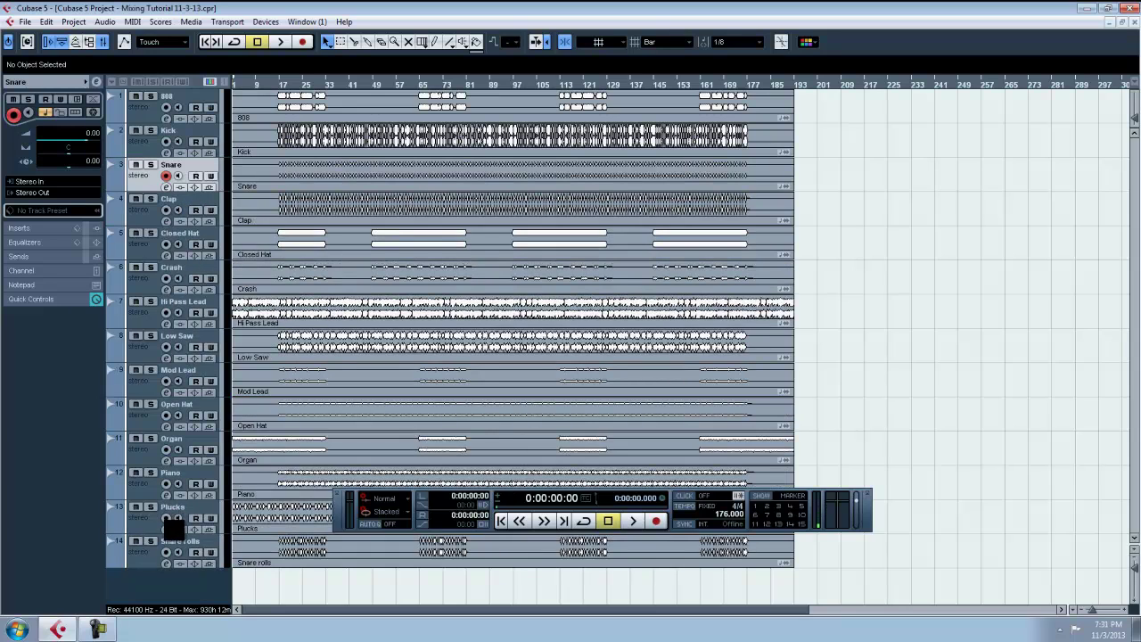
{"action": "left_click_drag", "start_coordinate": [196, 546], "coordinate": [204, 202]}
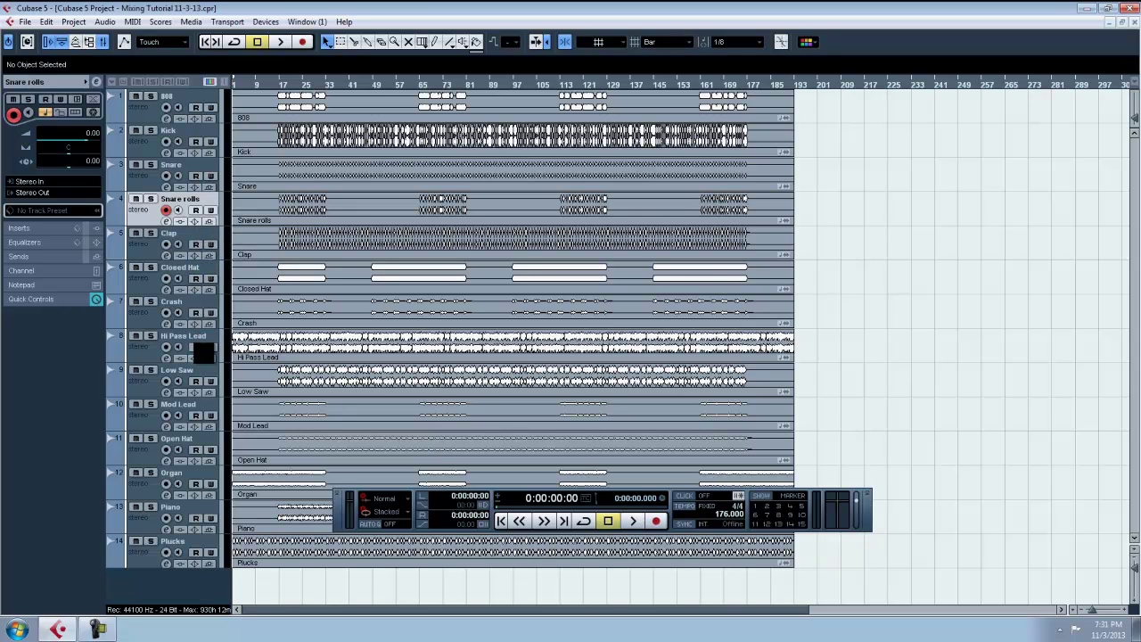
{"action": "left_click_drag", "start_coordinate": [197, 439], "coordinate": [214, 308]}
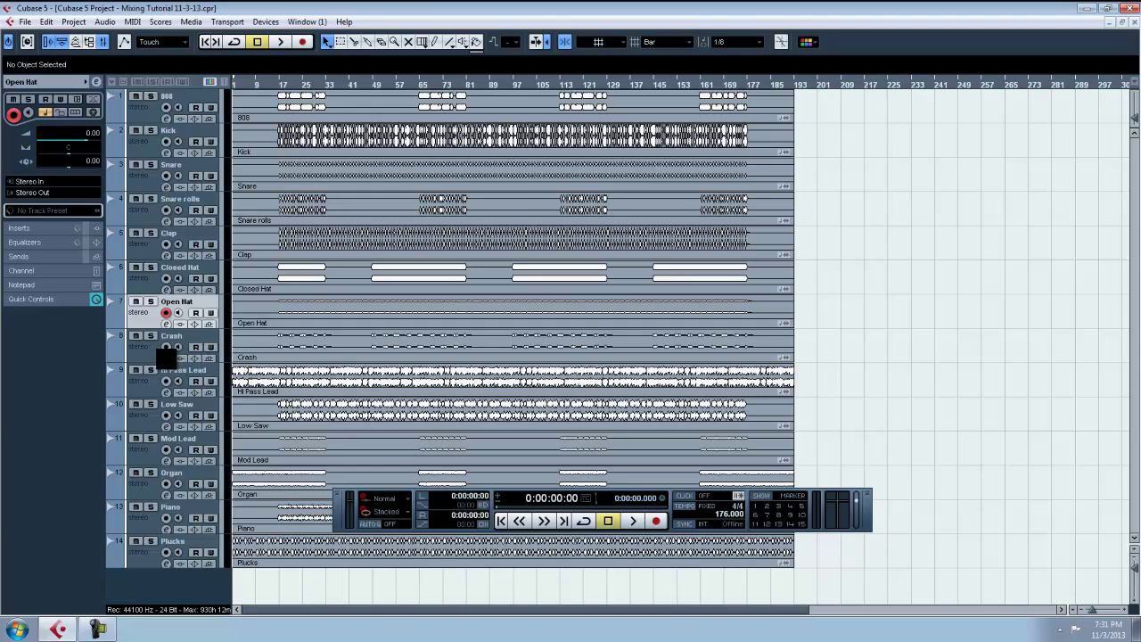
{"action": "left_click", "coordinate": [169, 391]}
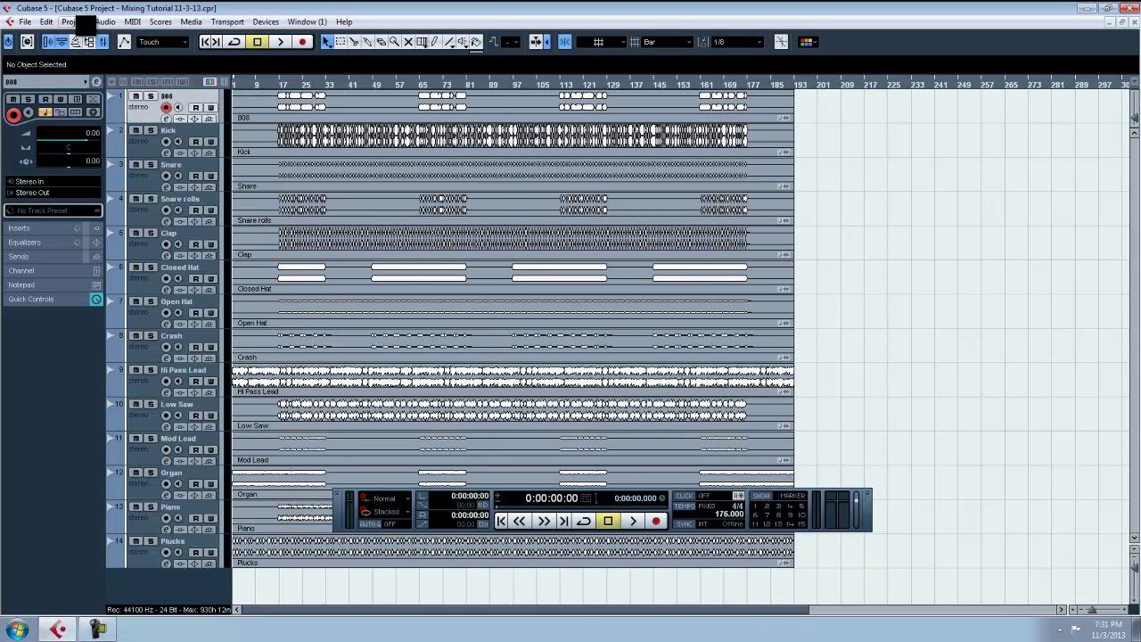
Step: Add two stereo group channel tracks and name them Drums and Instruments
{"action": "left_click", "coordinate": [73, 22]}
{"action": "mouse_move", "coordinate": [124, 40]}
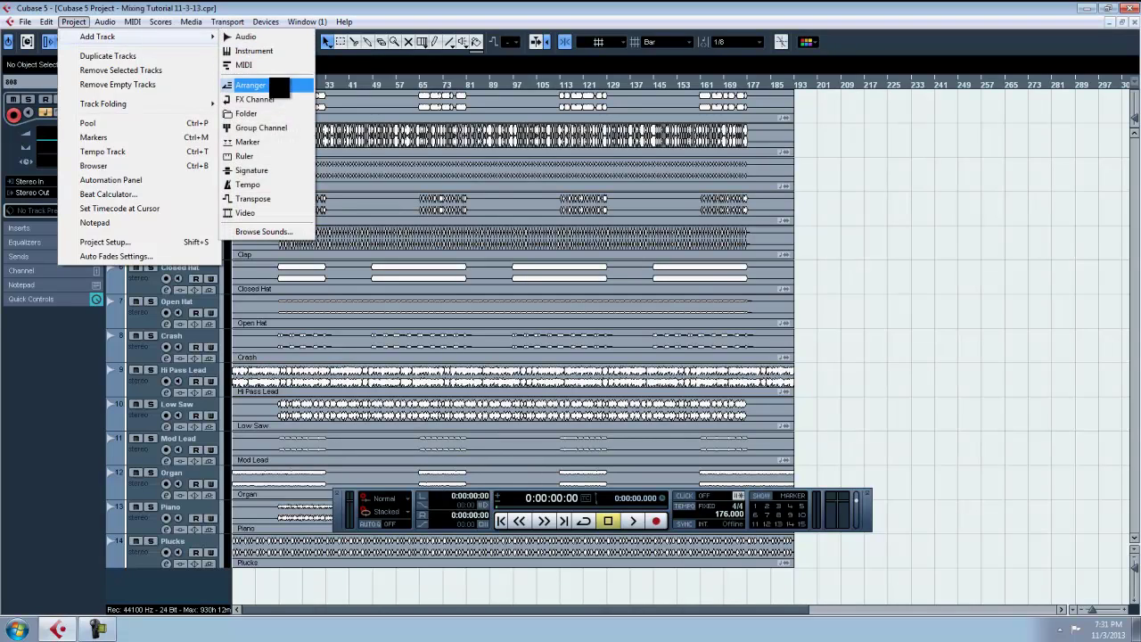
{"action": "left_click", "coordinate": [287, 128]}
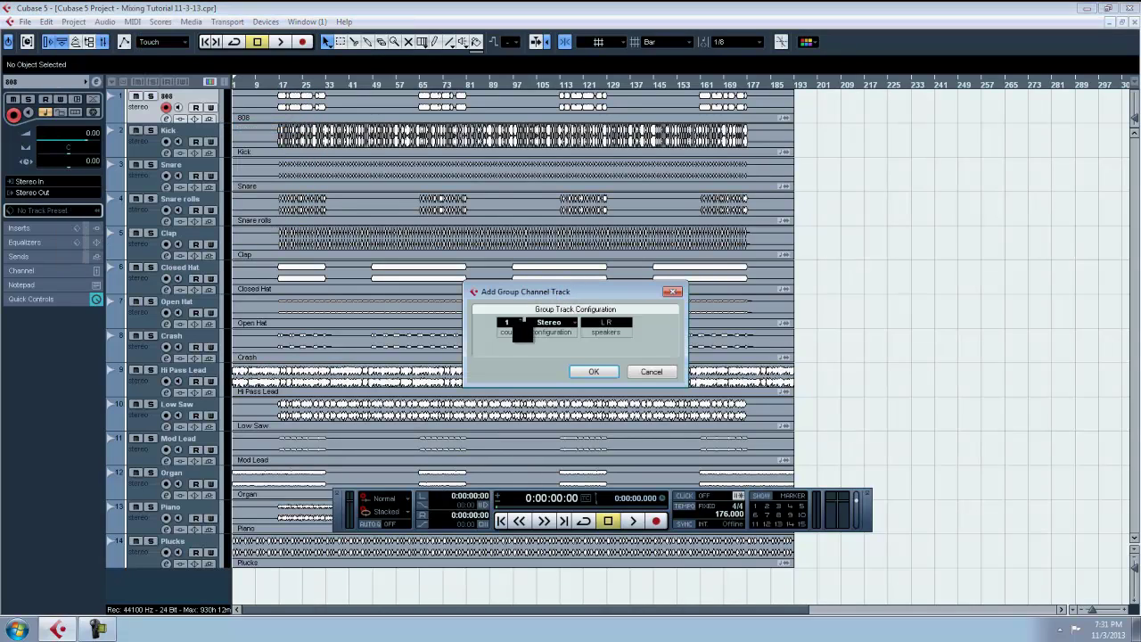
{"action": "left_click", "coordinate": [594, 372]}
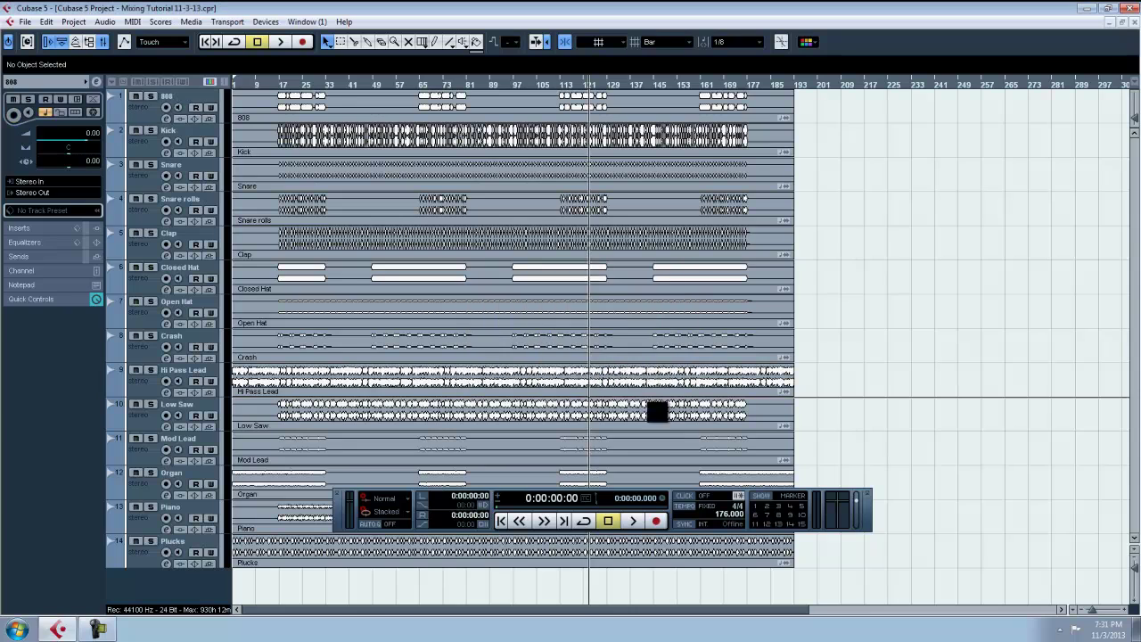
{"action": "scroll", "coordinate": [609, 402], "scroll_direction": "down", "scroll_amount": 2}
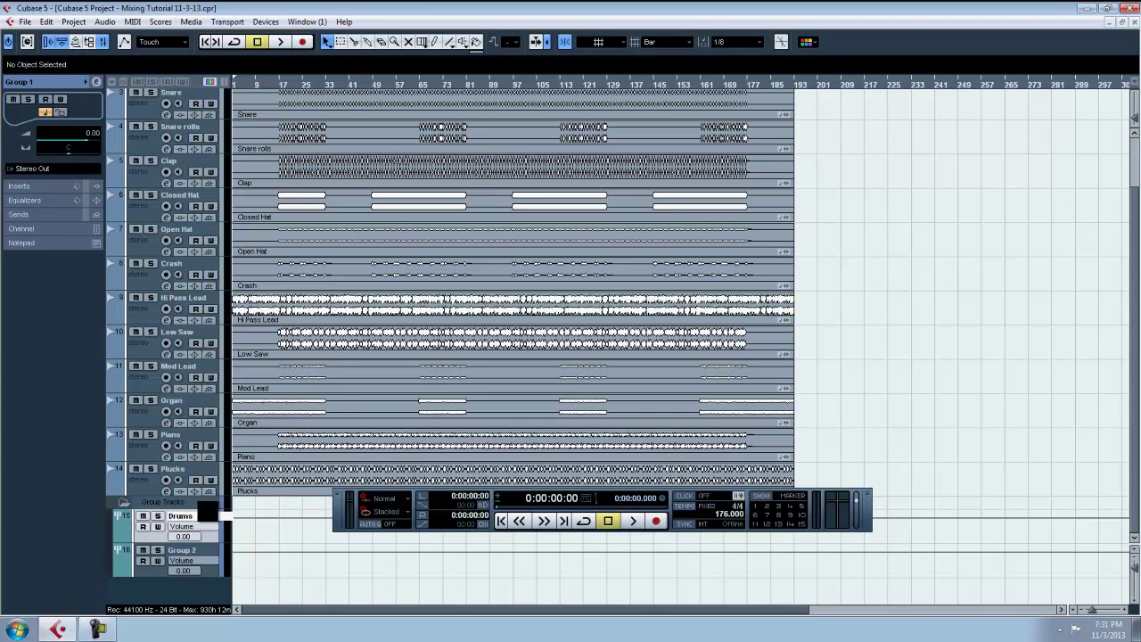
{"action": "double_click", "coordinate": [194, 552]}
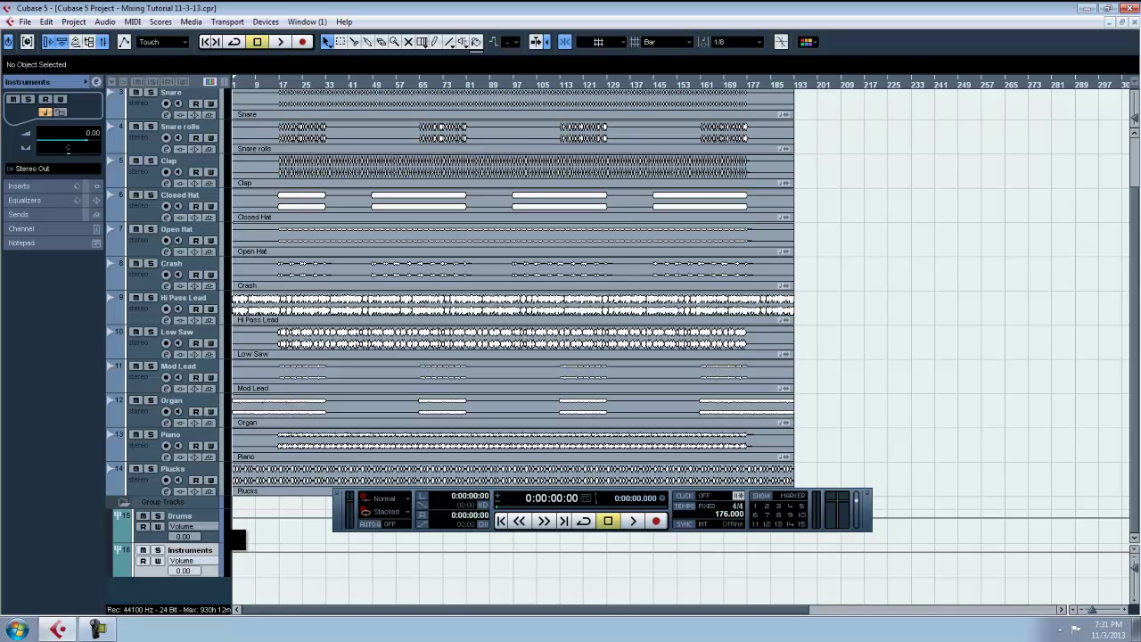
Step: Route the outputs of the 808 and Kick tracks to the Drums group
{"action": "scroll", "coordinate": [279, 535], "scroll_direction": "up", "scroll_amount": 2}
{"action": "left_click", "coordinate": [194, 107]}
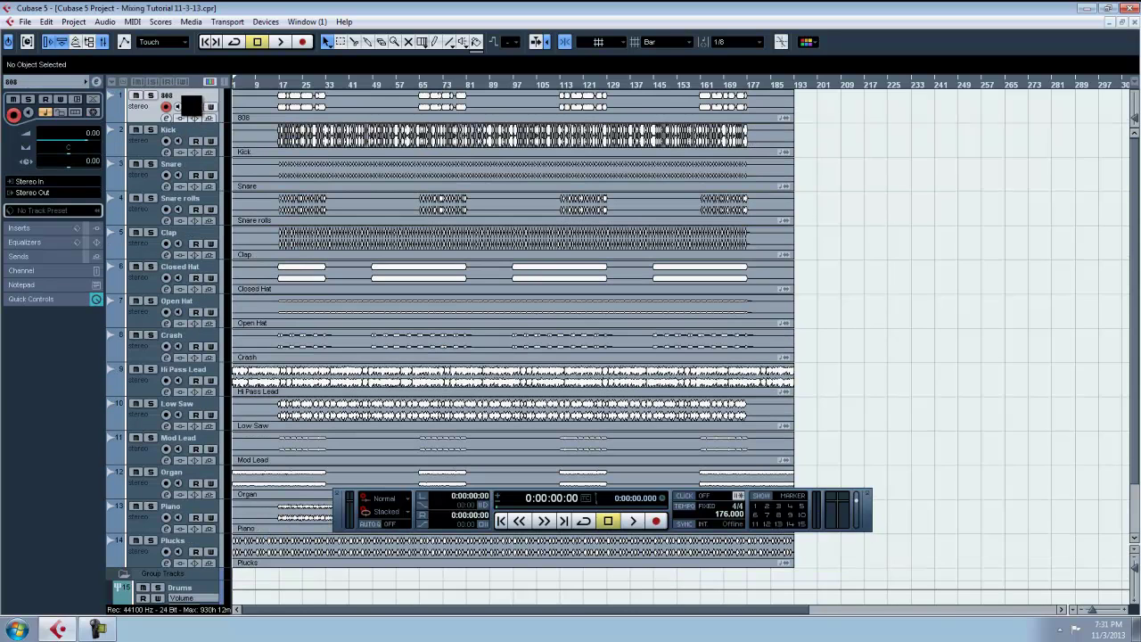
{"action": "left_click", "coordinate": [36, 192]}
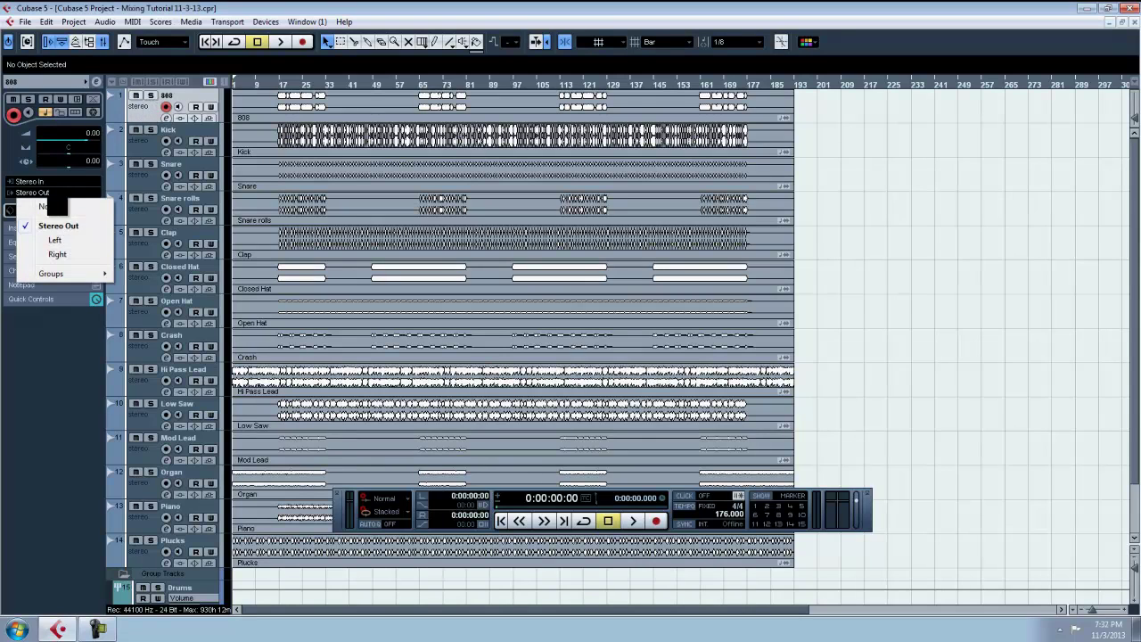
{"action": "mouse_move", "coordinate": [80, 273]}
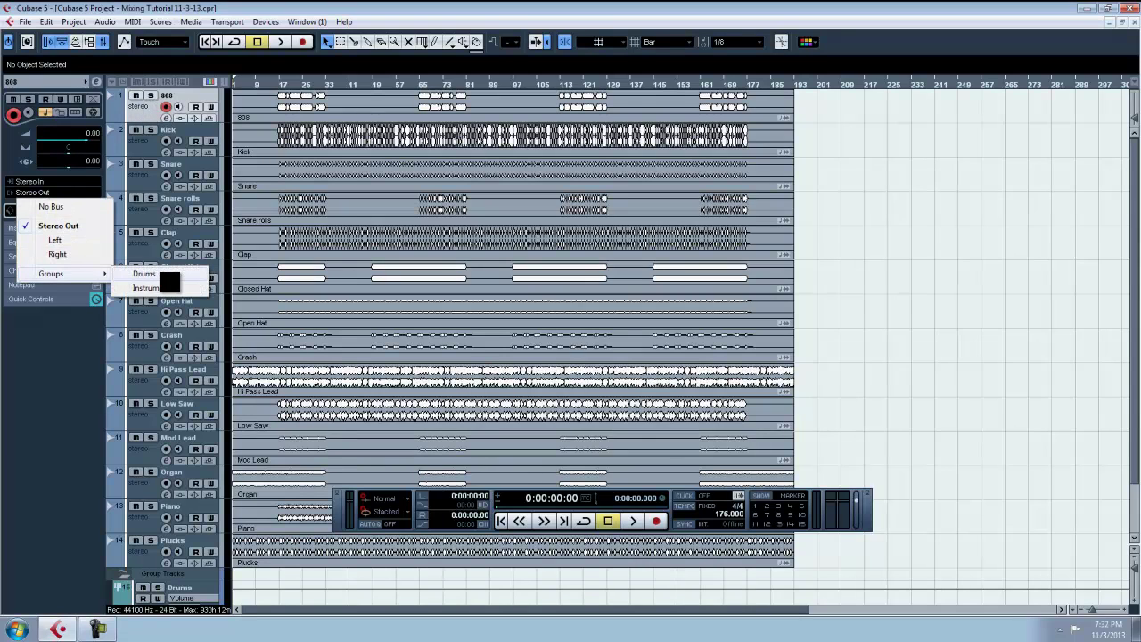
{"action": "left_click", "coordinate": [162, 274]}
{"action": "key", "text": "Down"}
{"action": "left_click", "coordinate": [78, 192]}
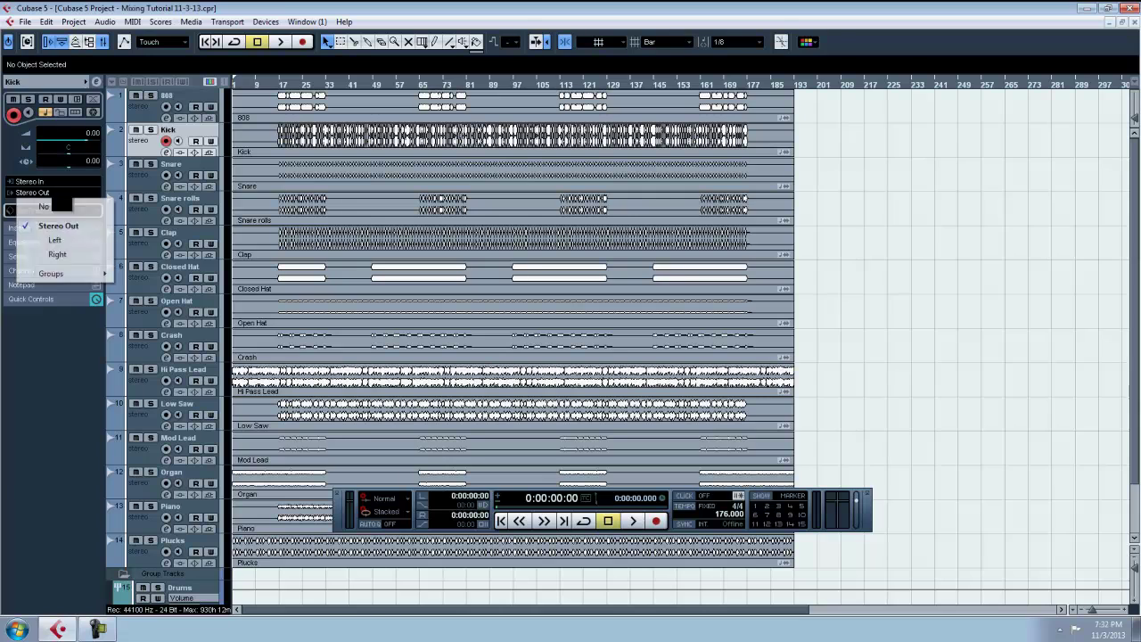
{"action": "mouse_move", "coordinate": [93, 274]}
{"action": "left_click", "coordinate": [147, 273]}
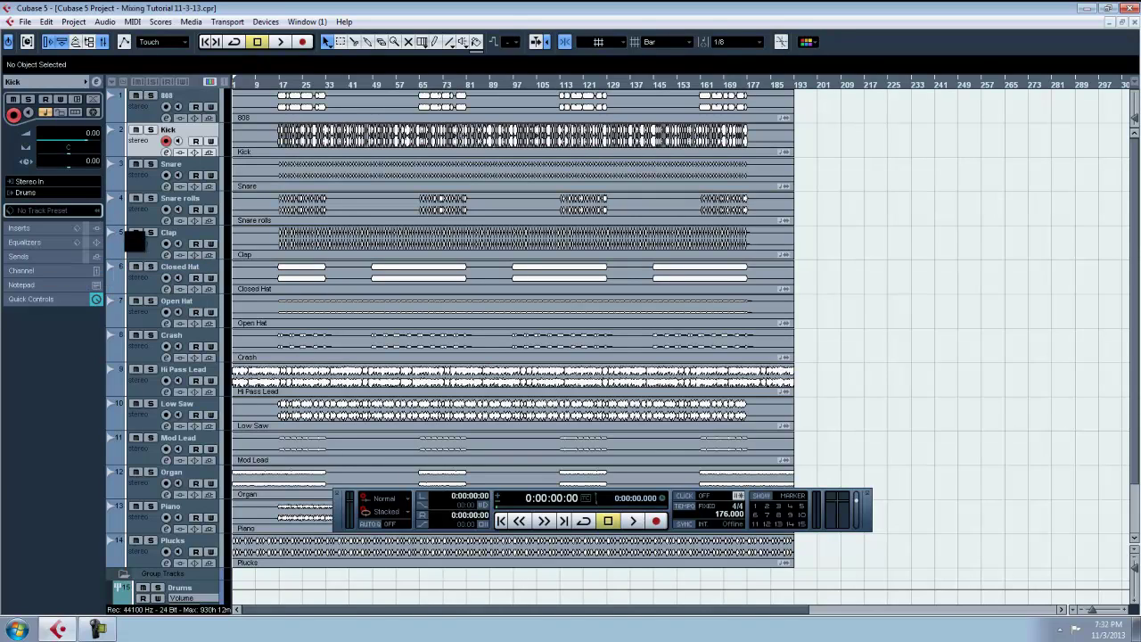
Step: Route the outputs of the Snare, Snare rolls and Clap tracks to the Drums group
{"action": "key", "text": "Down"}
{"action": "left_click", "coordinate": [68, 193]}
{"action": "mouse_move", "coordinate": [93, 273]}
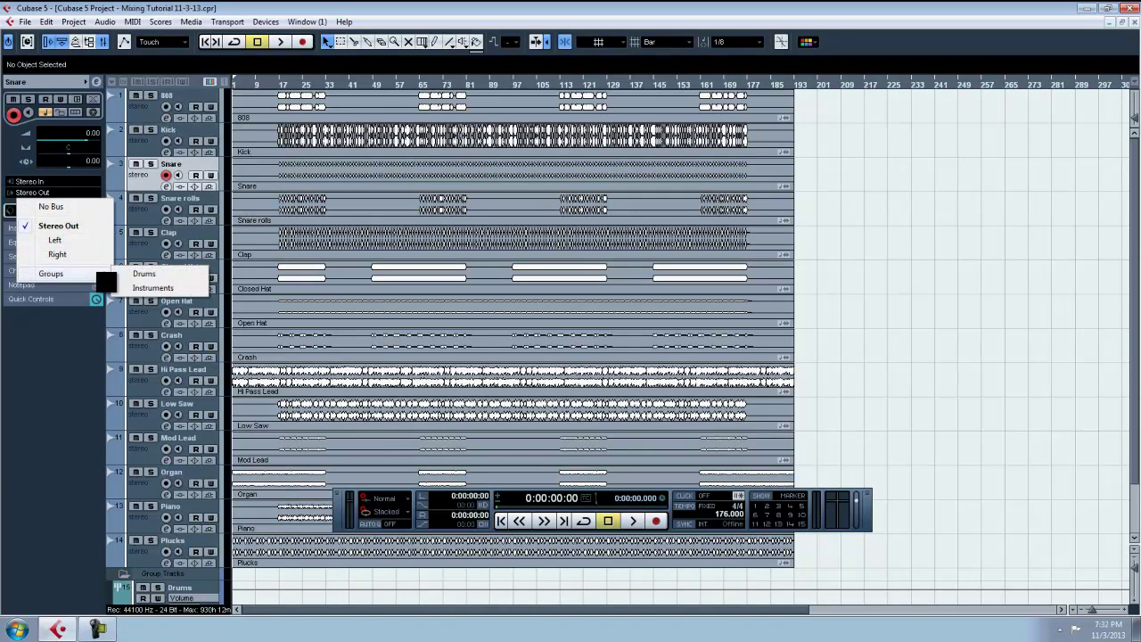
{"action": "left_click", "coordinate": [147, 274]}
{"action": "key", "text": "Down"}
{"action": "left_click", "coordinate": [68, 192]}
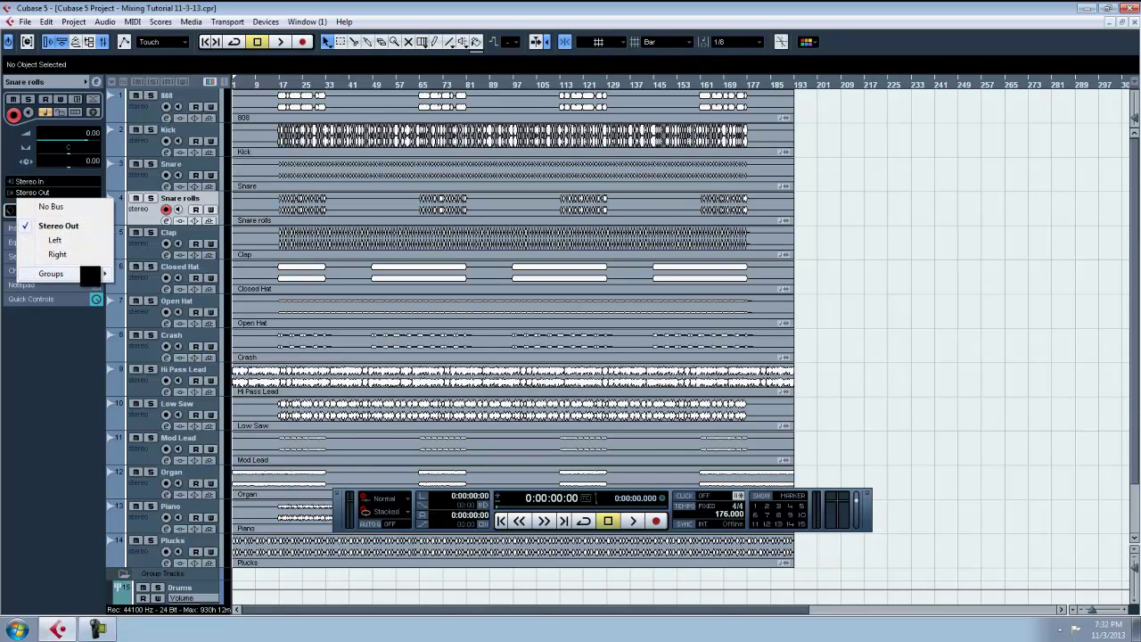
{"action": "left_click", "coordinate": [147, 274]}
{"action": "key", "text": "Down"}
{"action": "left_click", "coordinate": [68, 193]}
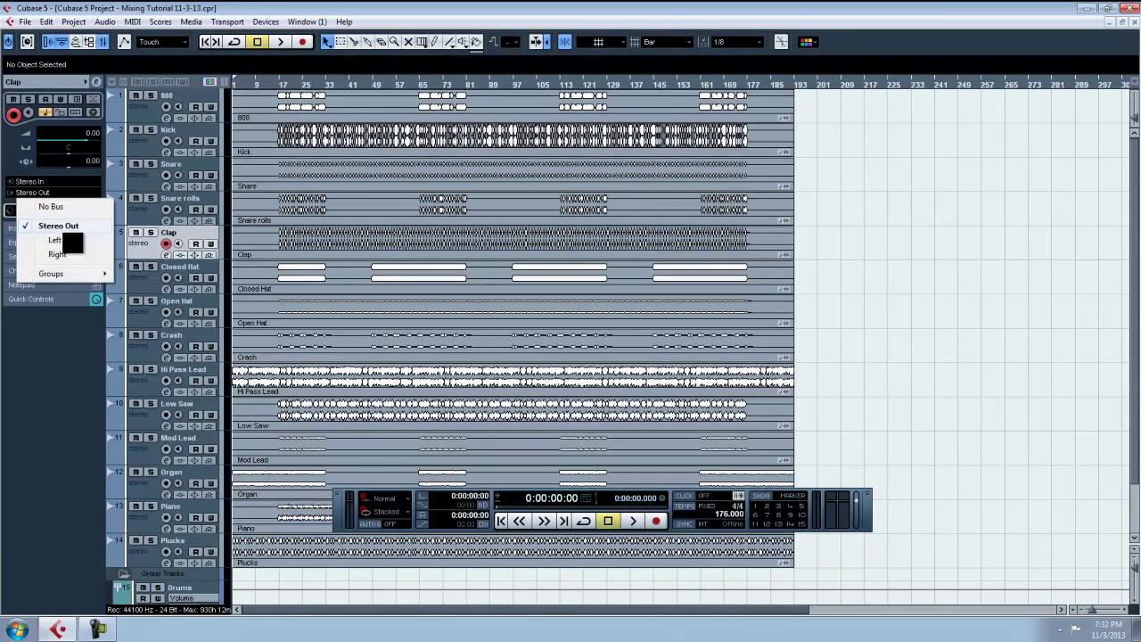
{"action": "left_click", "coordinate": [147, 274]}
Step: Route the outputs of the Closed Hat, Open Hat and Crash tracks to the Drums group
{"action": "key", "text": "Down"}
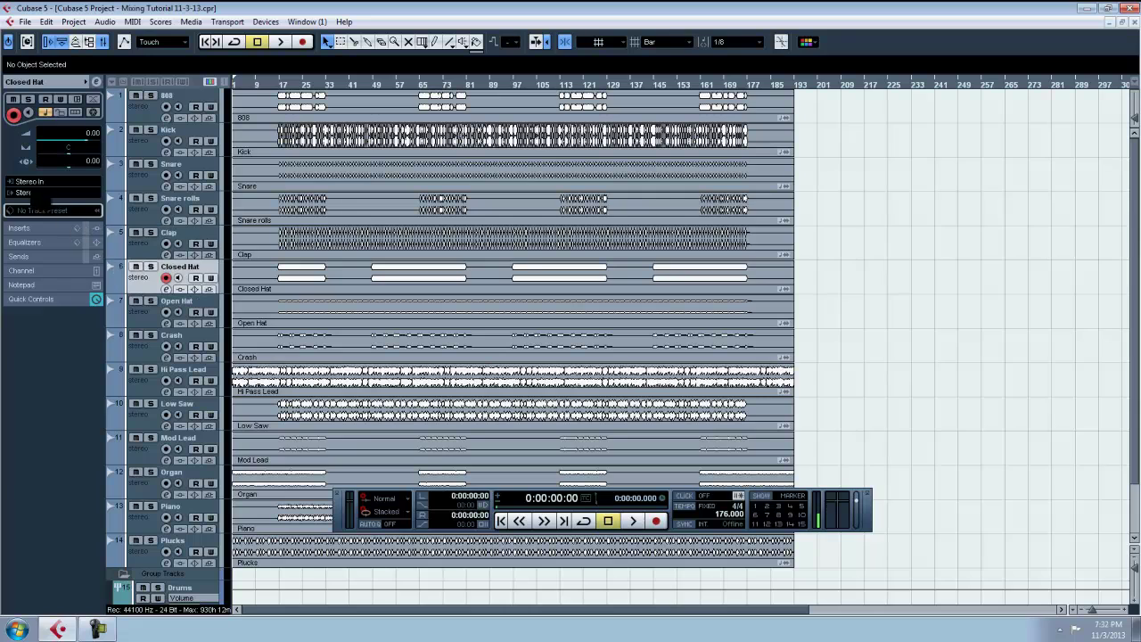
{"action": "left_click", "coordinate": [68, 192]}
{"action": "left_click", "coordinate": [151, 270]}
{"action": "key", "text": "Down"}
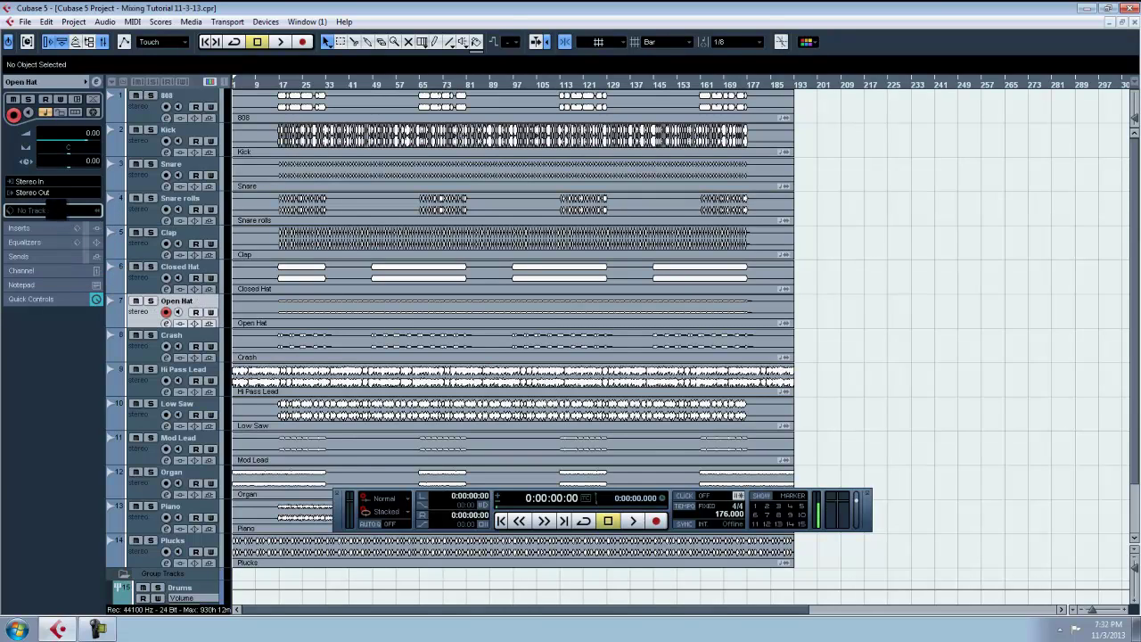
{"action": "left_click", "coordinate": [51, 193]}
{"action": "mouse_move", "coordinate": [100, 273]}
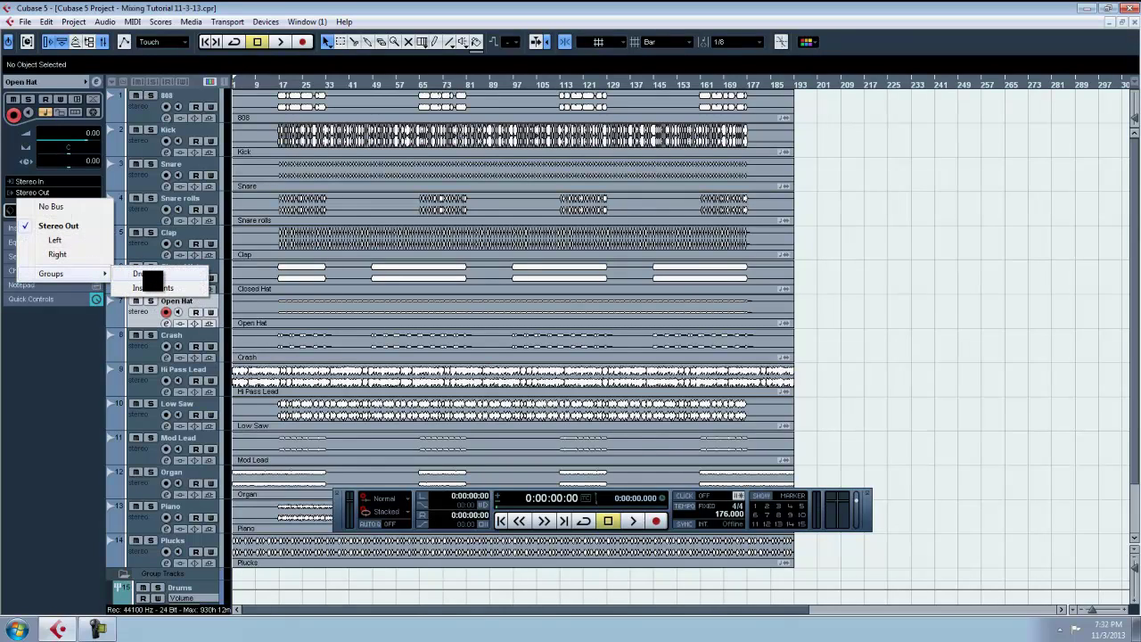
{"action": "left_click", "coordinate": [147, 274]}
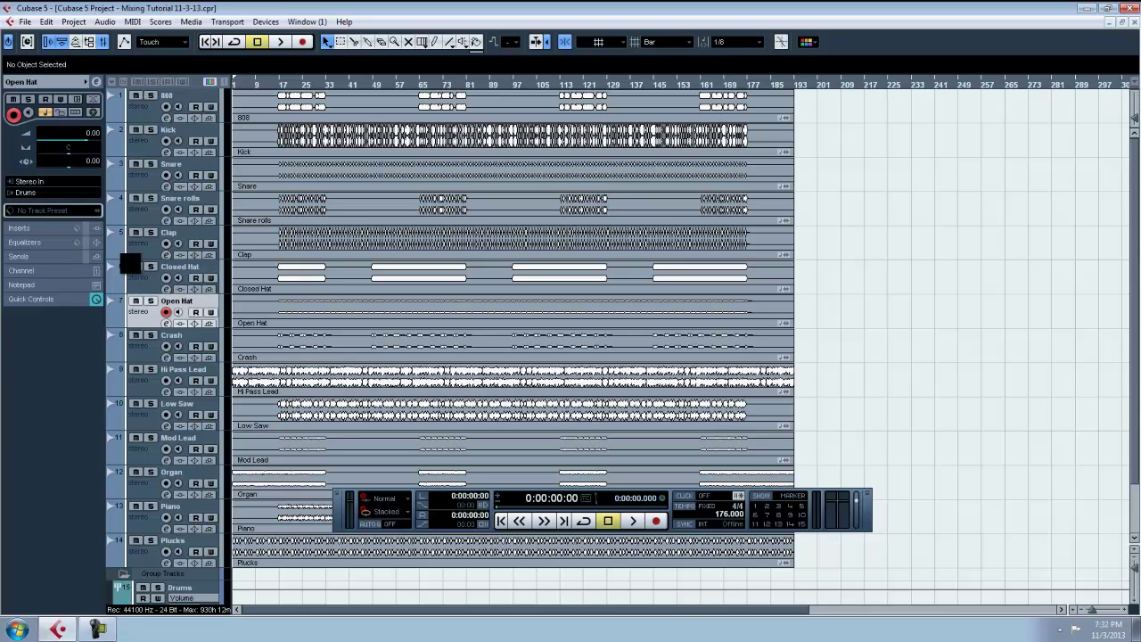
{"action": "key", "text": "Down"}
{"action": "left_click", "coordinate": [50, 195]}
{"action": "mouse_move", "coordinate": [98, 279]}
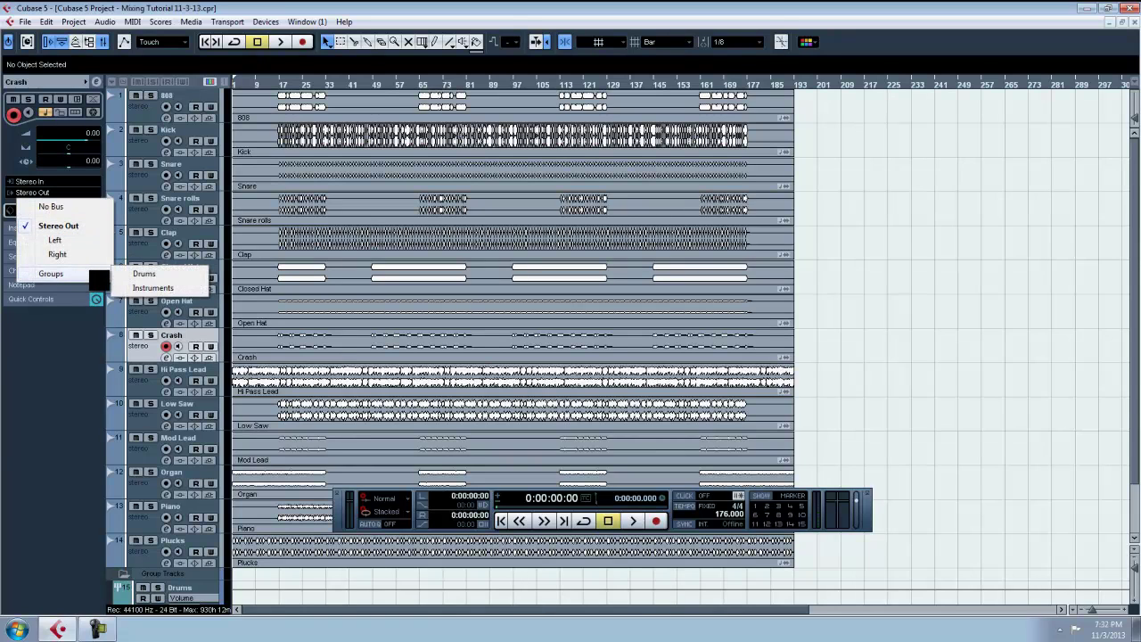
{"action": "left_click", "coordinate": [159, 276]}
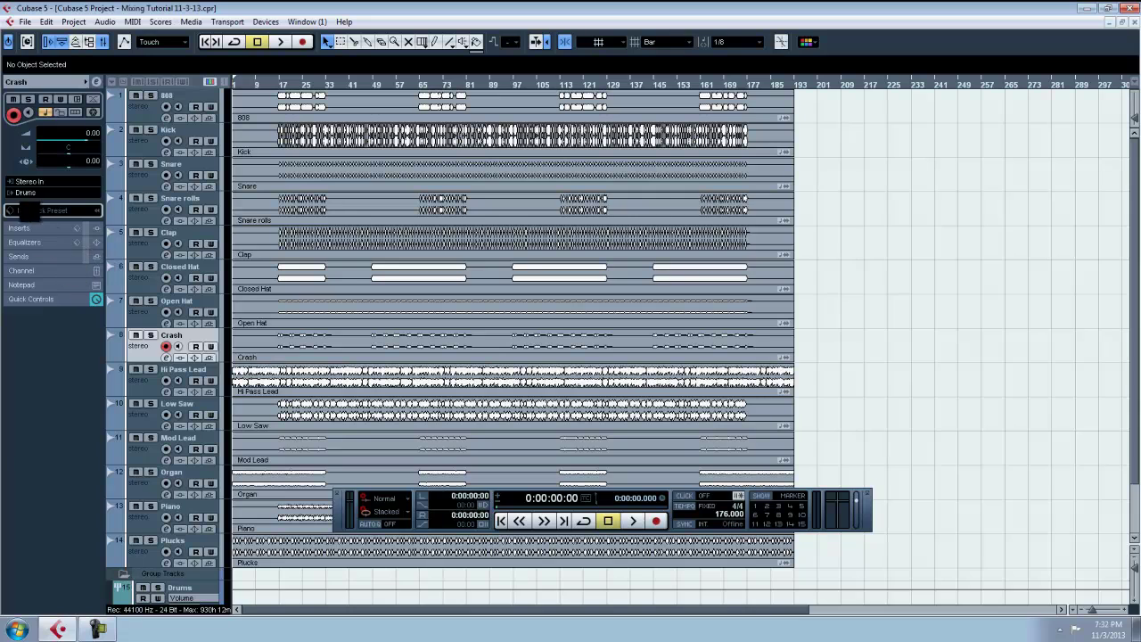
Step: Route the outputs of the Hi Pass Lead and Low Saw tracks to the Instruments group
{"action": "key", "text": "Down"}
{"action": "left_click", "coordinate": [40, 193]}
{"action": "mouse_move", "coordinate": [98, 274]}
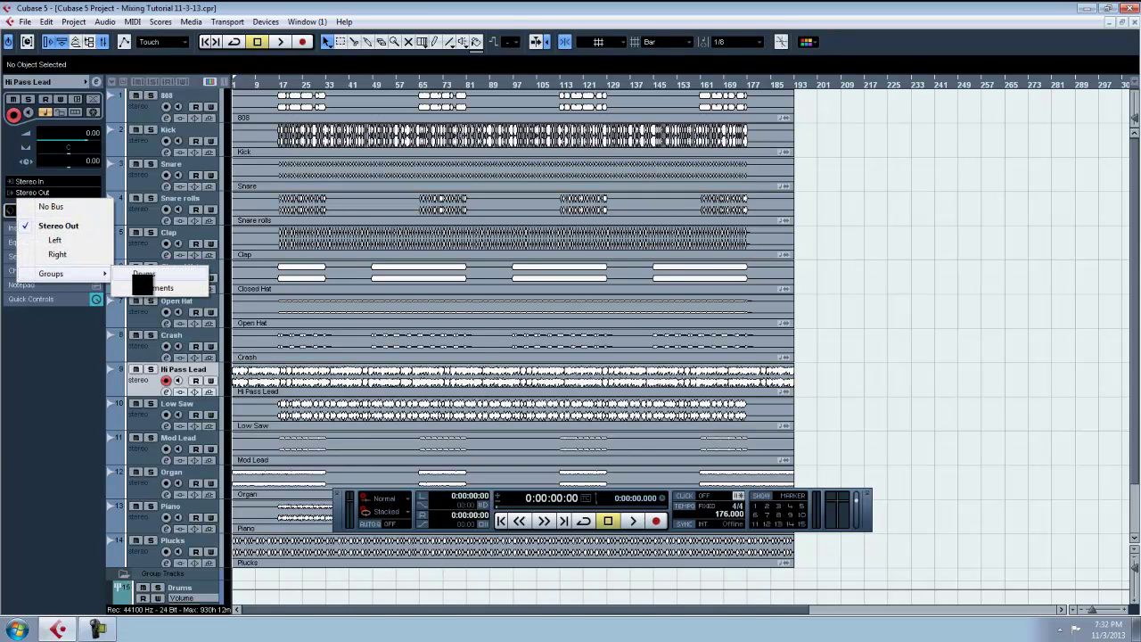
{"action": "left_click", "coordinate": [147, 288]}
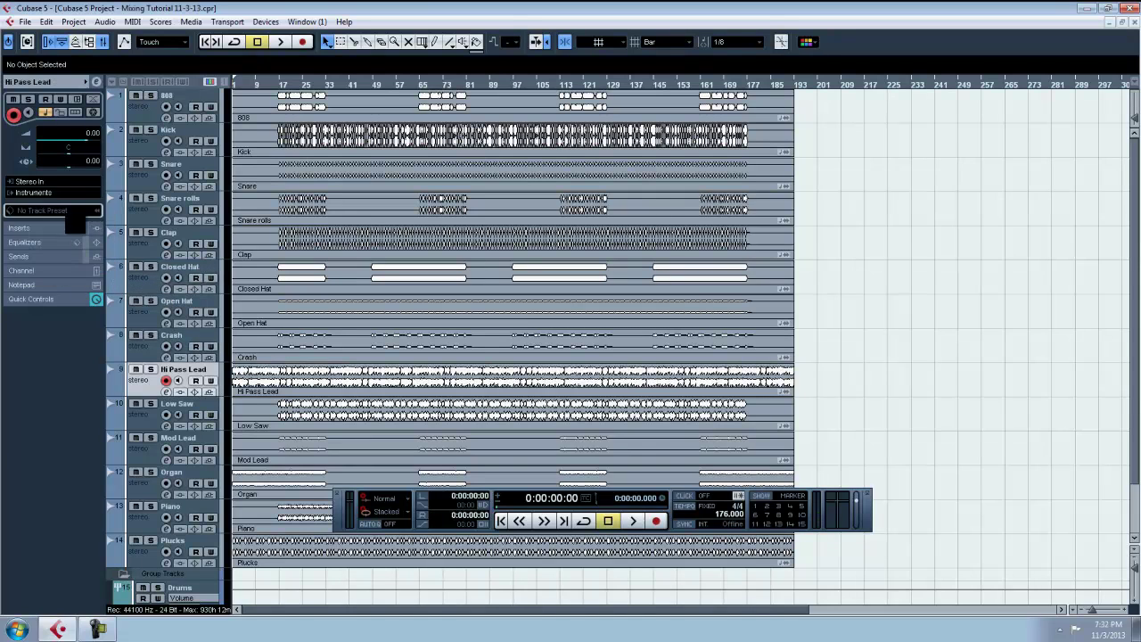
{"action": "key", "text": "Down"}
{"action": "left_click", "coordinate": [40, 193]}
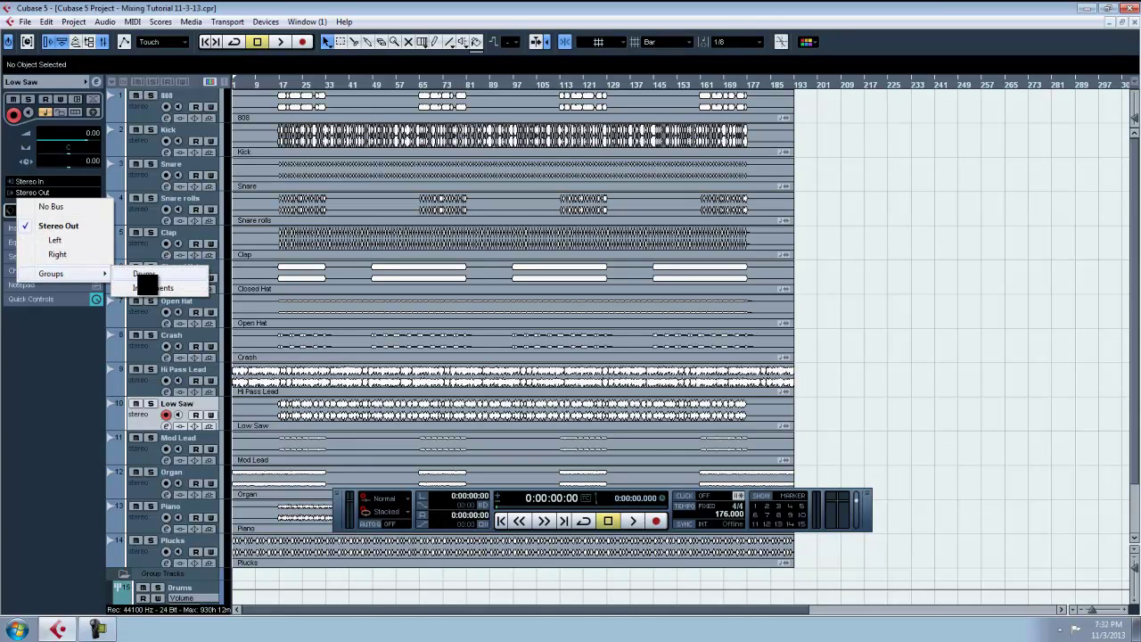
{"action": "mouse_move", "coordinate": [98, 274]}
{"action": "left_click", "coordinate": [147, 288]}
Step: Route the outputs of the Mod Lead and Organ tracks to the Instruments group
{"action": "key", "text": "Down"}
{"action": "left_click", "coordinate": [53, 194]}
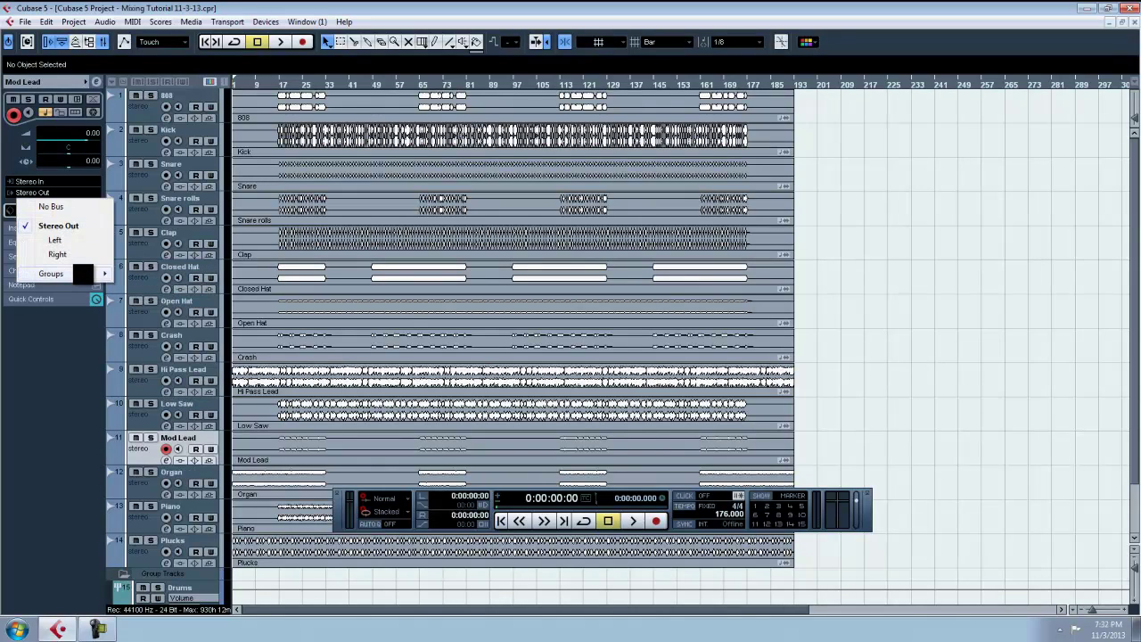
{"action": "left_click", "coordinate": [147, 288]}
{"action": "key", "text": "Down"}
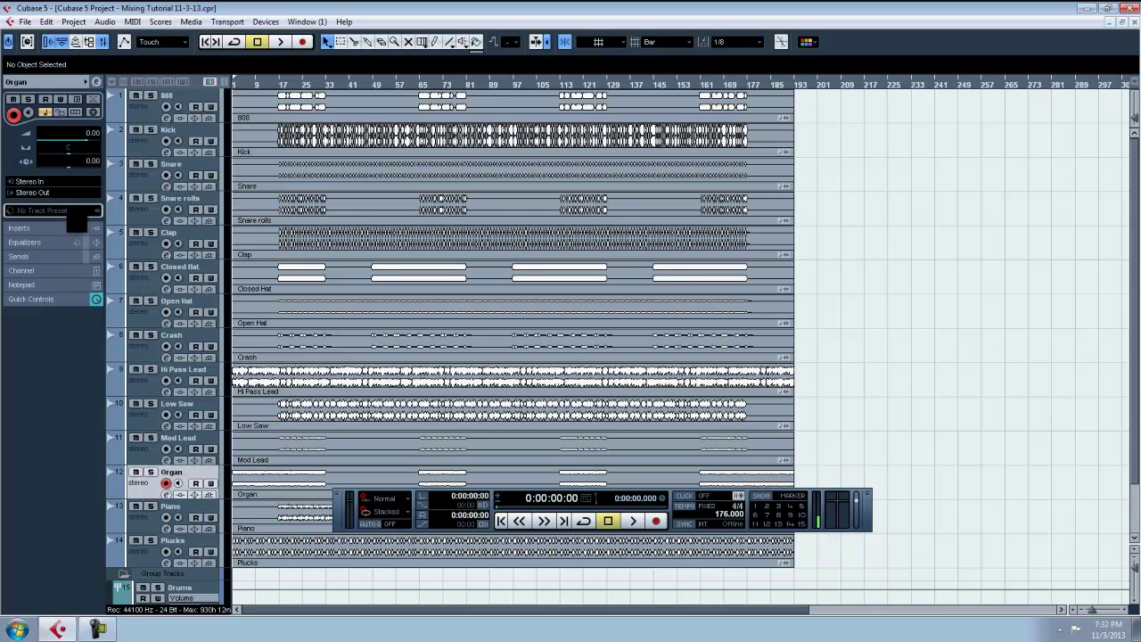
{"action": "left_click", "coordinate": [54, 192]}
{"action": "mouse_move", "coordinate": [94, 273]}
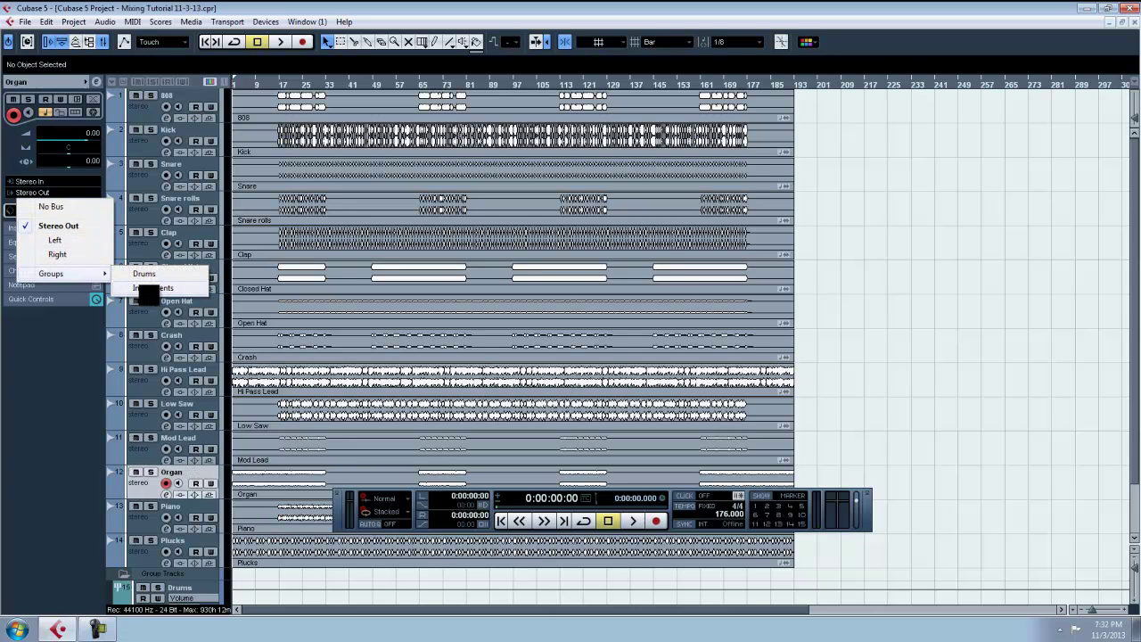
{"action": "left_click", "coordinate": [147, 288]}
Step: Route the outputs of the Piano and Plucks tracks to the Instruments group
{"action": "key", "text": "Down"}
{"action": "left_click", "coordinate": [54, 193]}
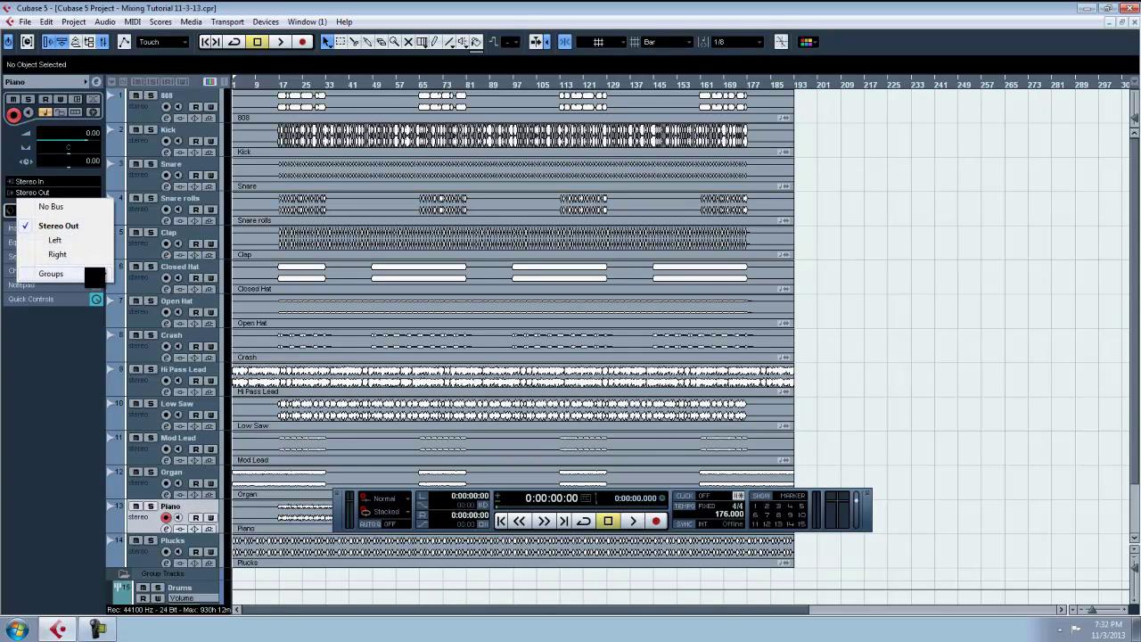
{"action": "mouse_move", "coordinate": [94, 273]}
{"action": "left_click", "coordinate": [142, 288]}
{"action": "key", "text": "Down"}
{"action": "left_click", "coordinate": [53, 193]}
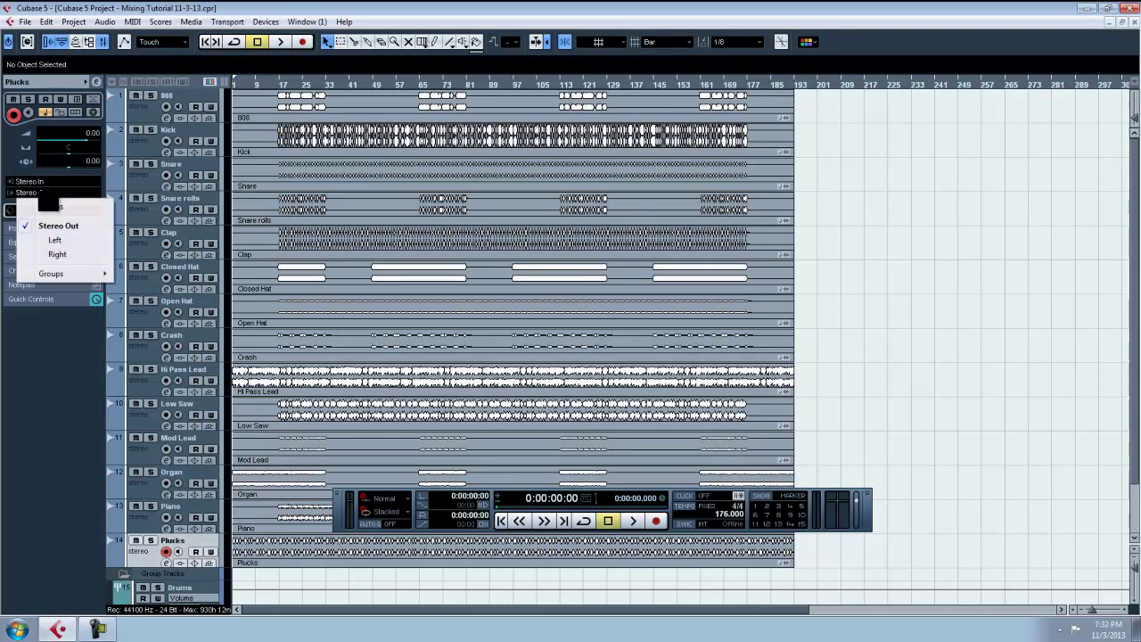
{"action": "left_click", "coordinate": [143, 288]}
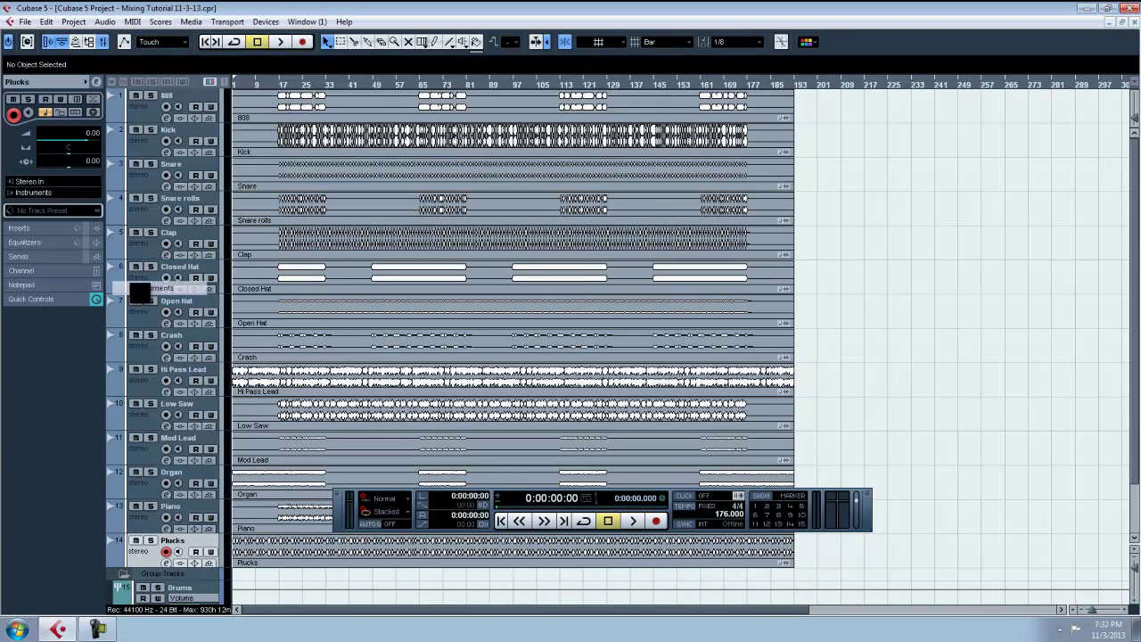
Step: Check the group routing by soloing and unsoloing Drums and Instruments during playback, and return the stopped project to its start
{"action": "scroll", "coordinate": [858, 369], "scroll_direction": "down", "scroll_amount": 2}
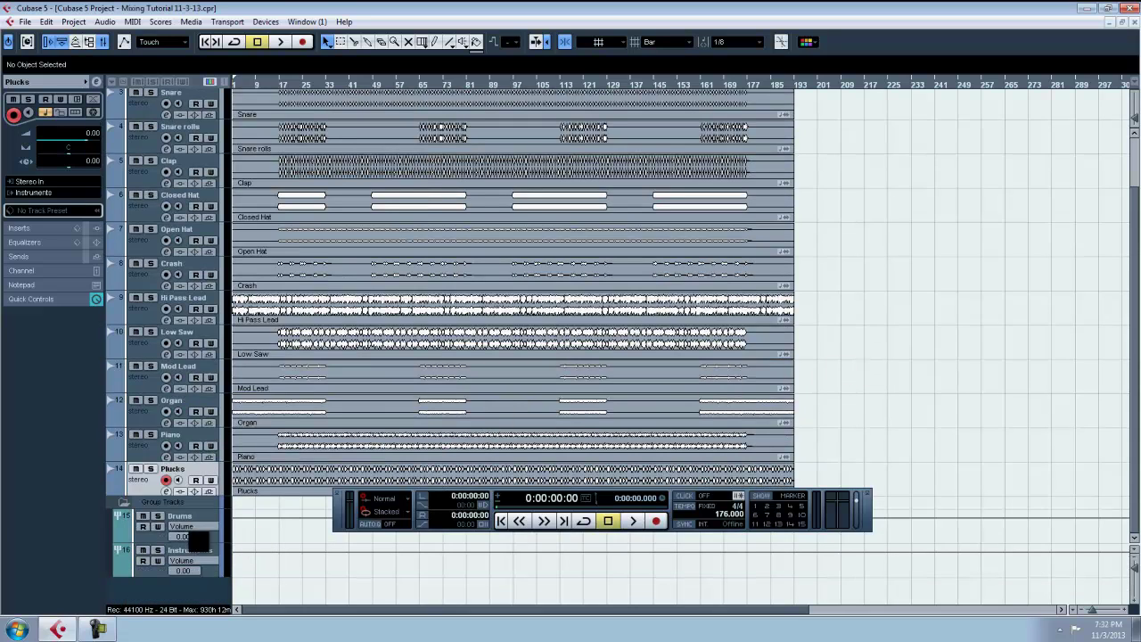
{"action": "key", "text": "space"}
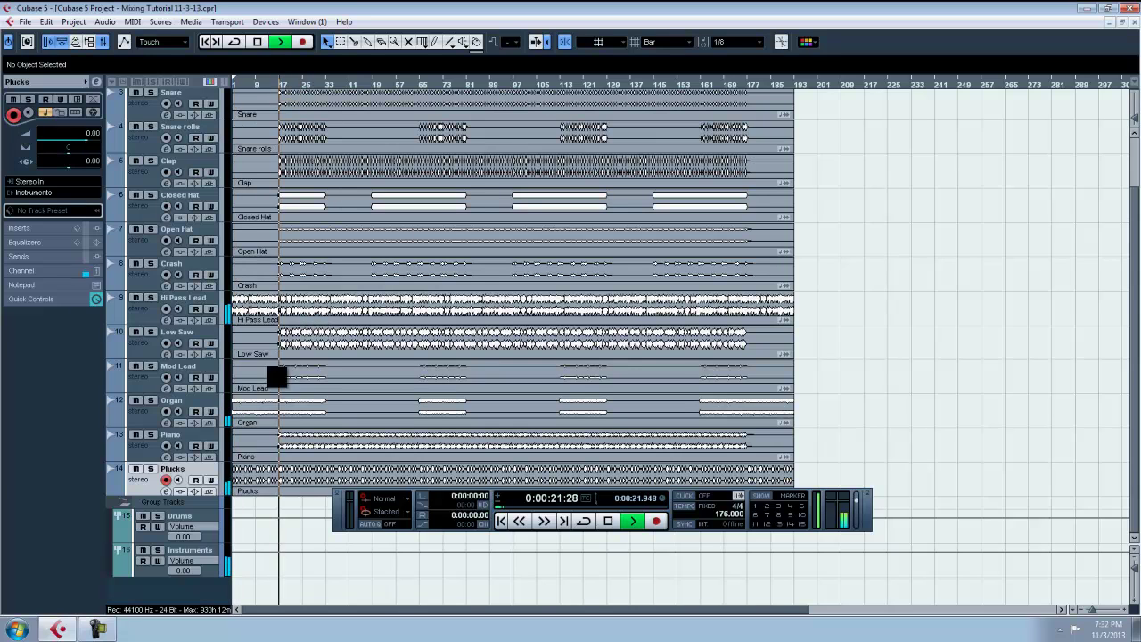
{"action": "left_click", "coordinate": [157, 515]}
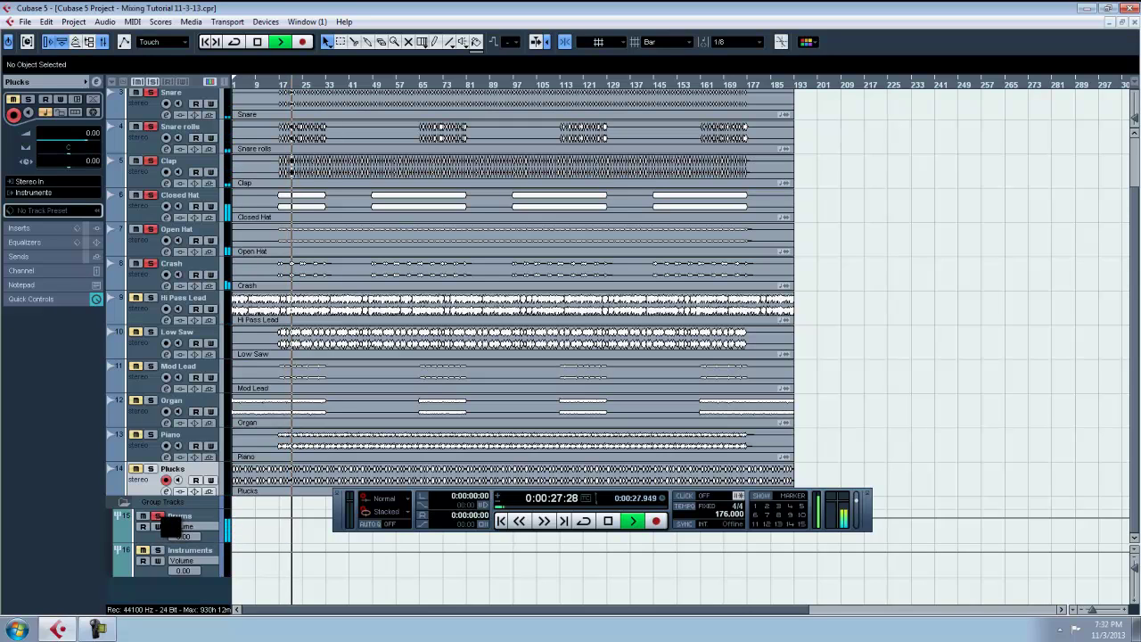
{"action": "left_click", "coordinate": [158, 550]}
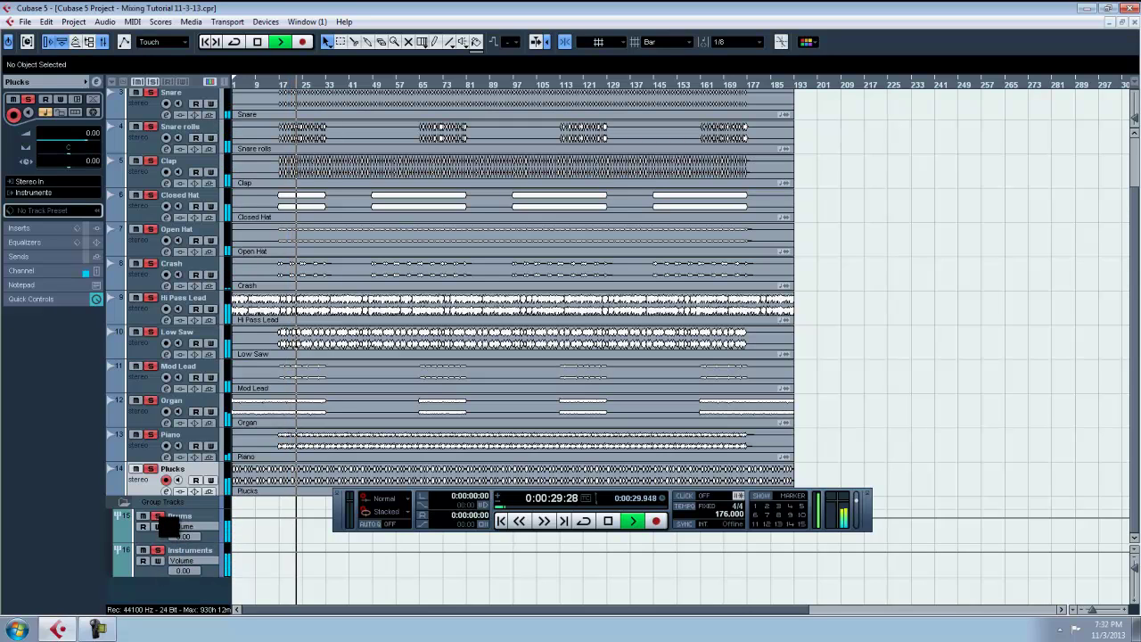
{"action": "left_click", "coordinate": [158, 517]}
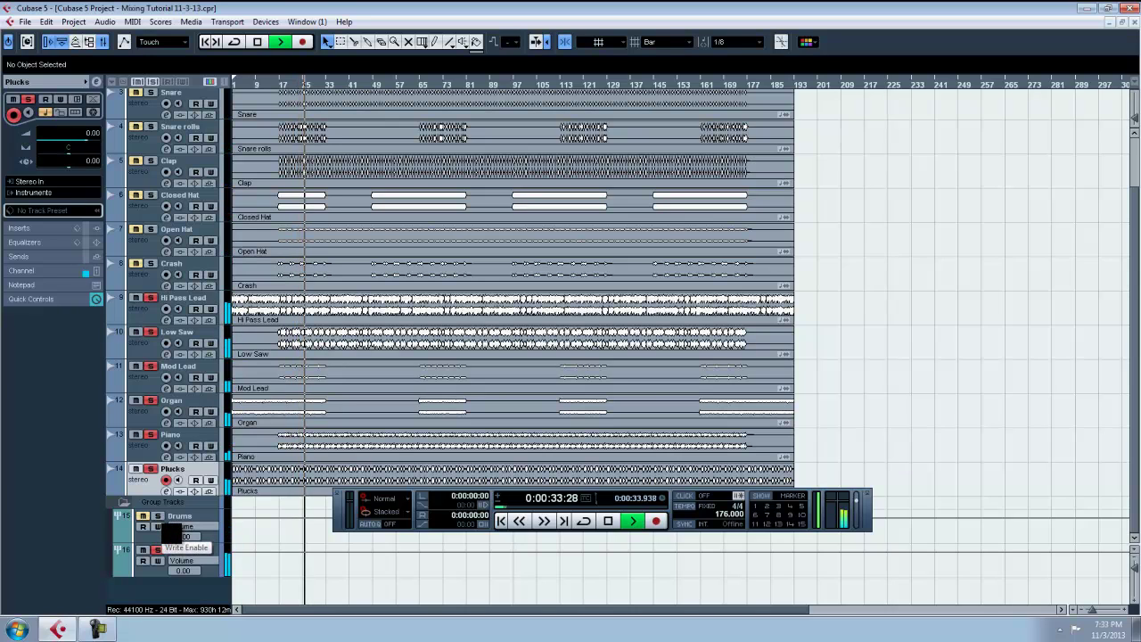
{"action": "left_click", "coordinate": [157, 550]}
{"action": "key", "text": "space"}
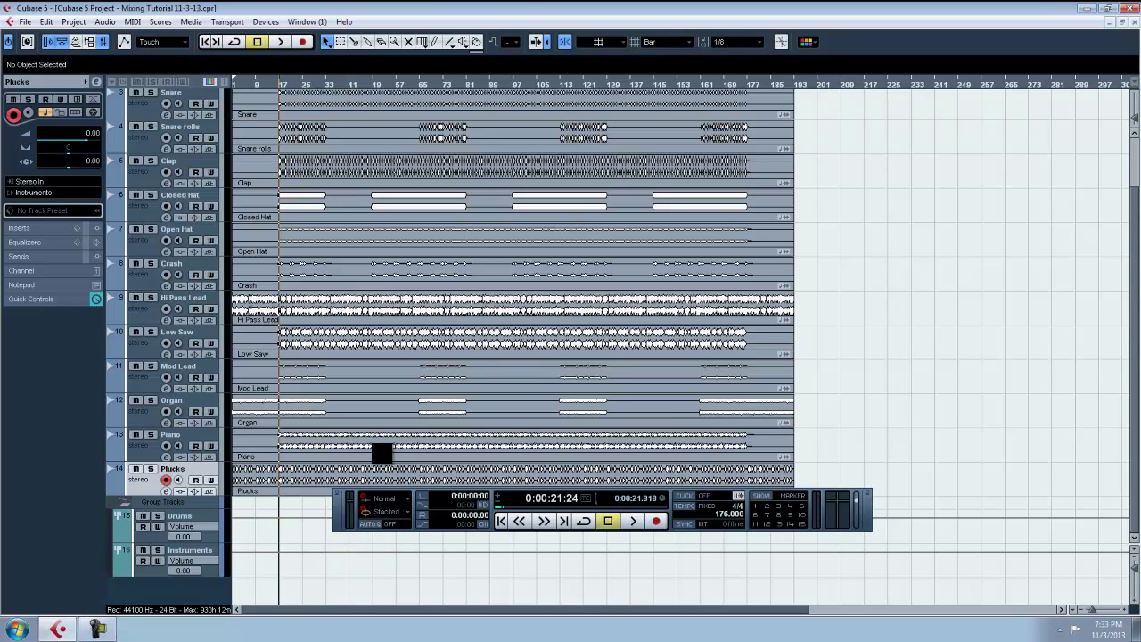
{"action": "left_click", "coordinate": [501, 521]}
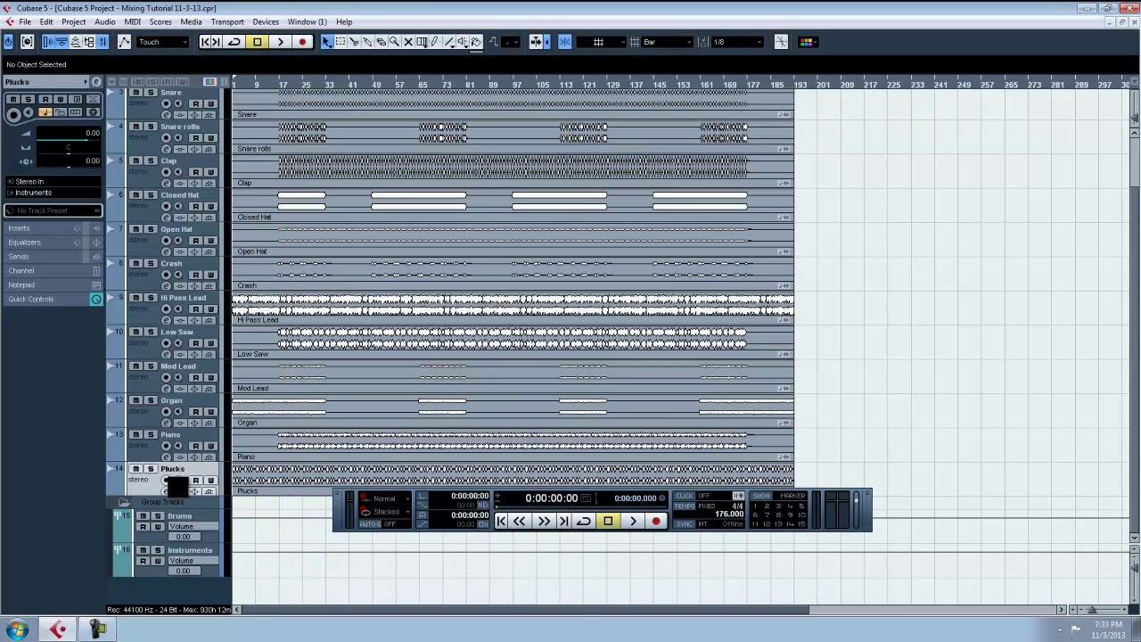
Step: Add a stereo FX channel track with the H-Delay Stereo effect and close the plug-in window
{"action": "scroll", "coordinate": [297, 574], "scroll_direction": "up", "scroll_amount": 2}
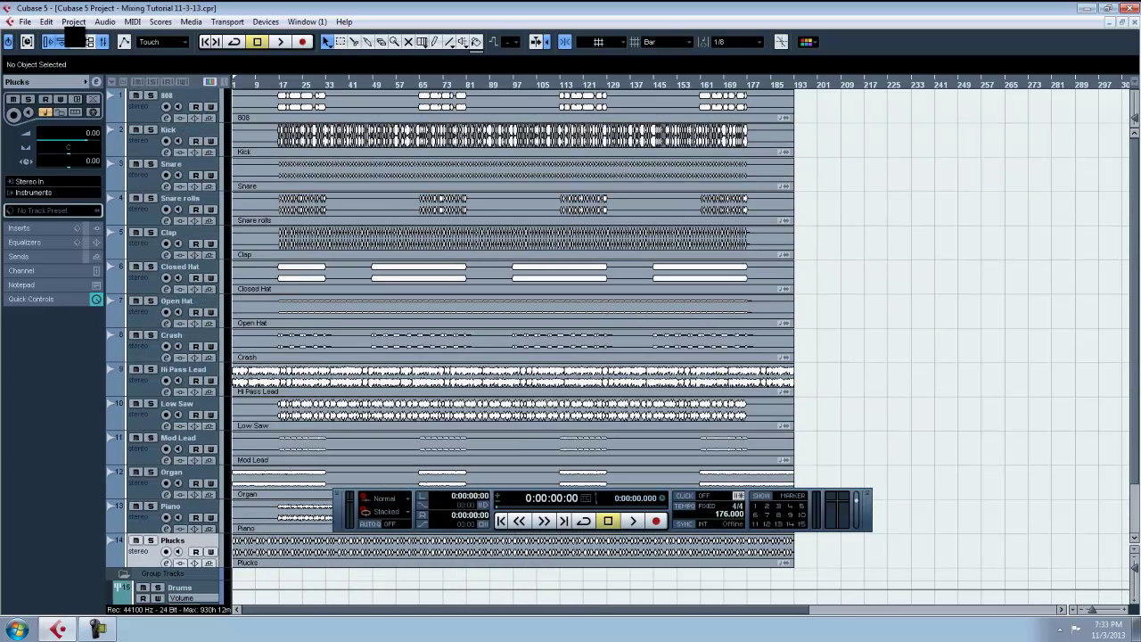
{"action": "left_click", "coordinate": [75, 24]}
{"action": "mouse_move", "coordinate": [88, 39]}
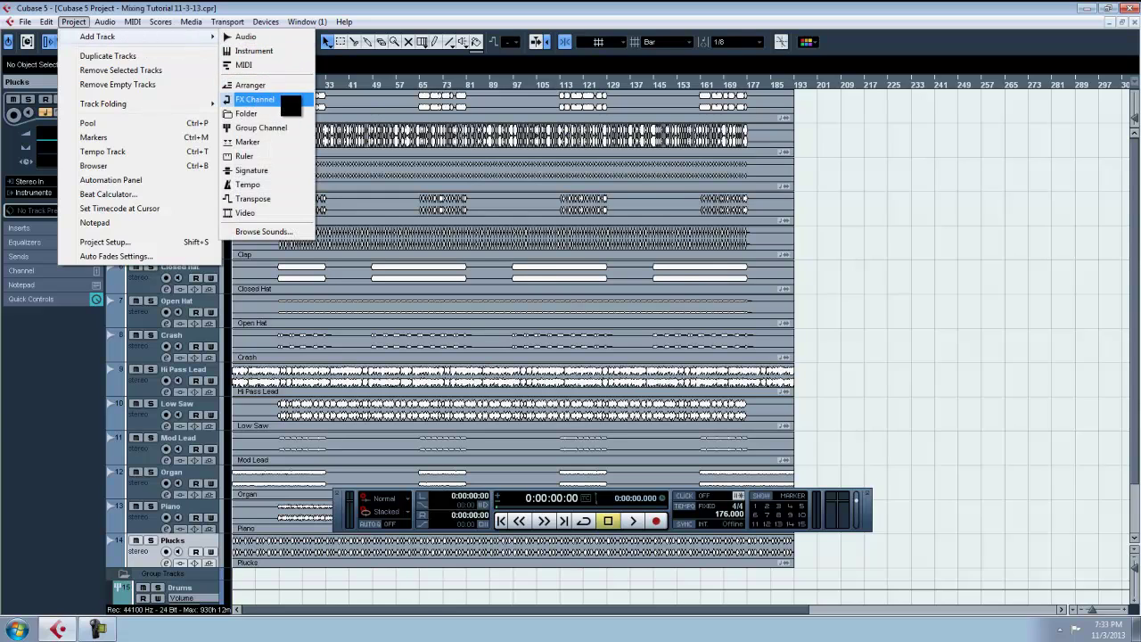
{"action": "left_click", "coordinate": [289, 100]}
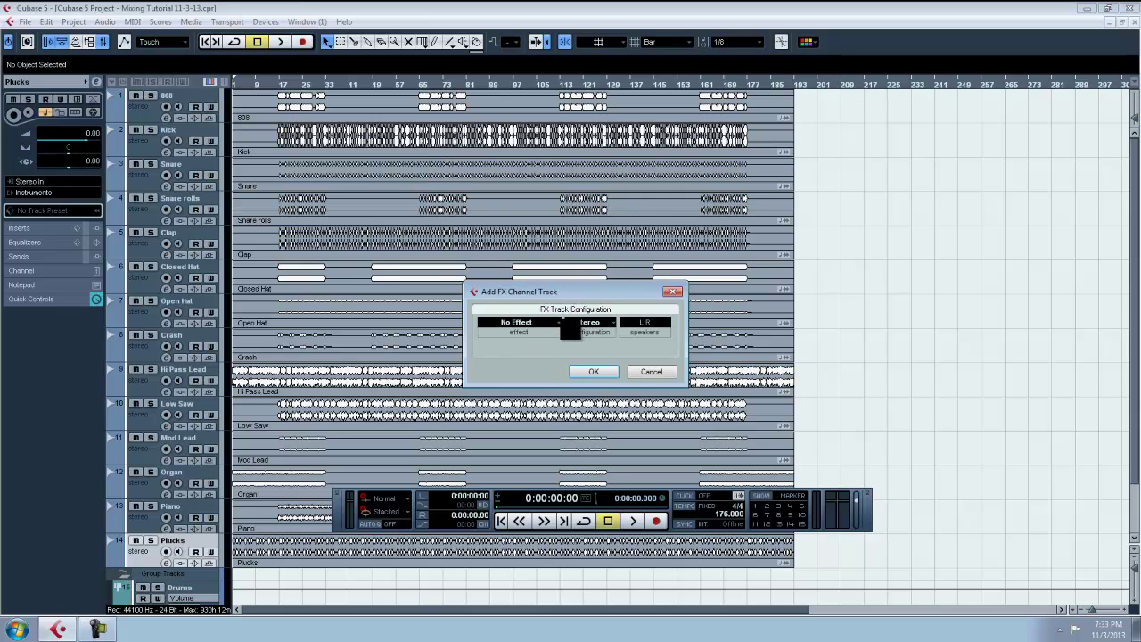
{"action": "left_click", "coordinate": [560, 324]}
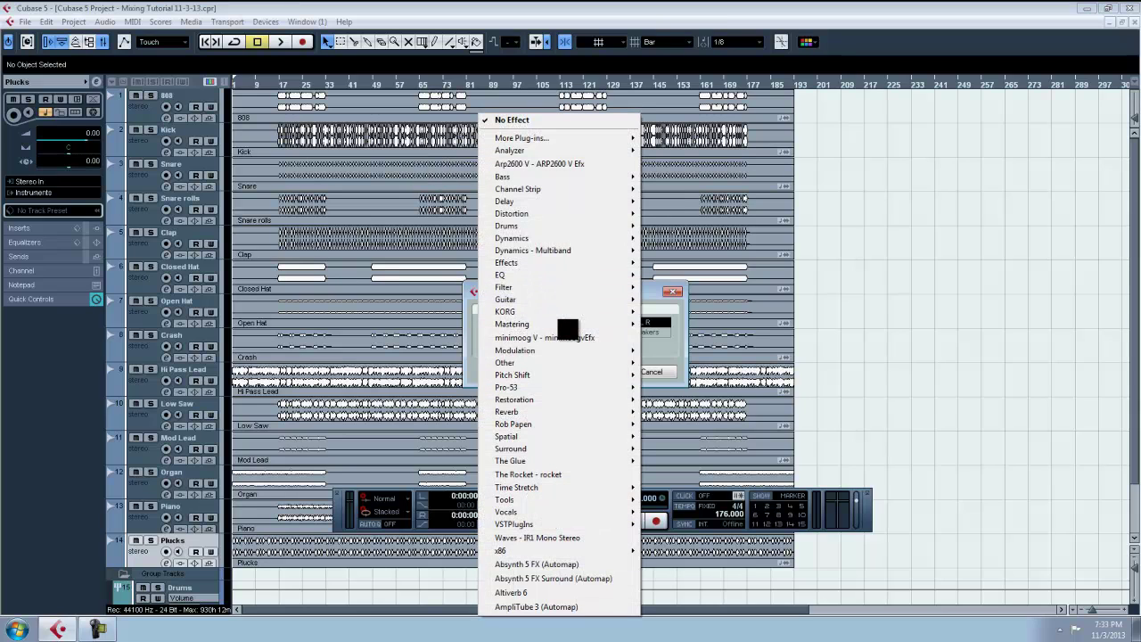
{"action": "mouse_move", "coordinate": [608, 211]}
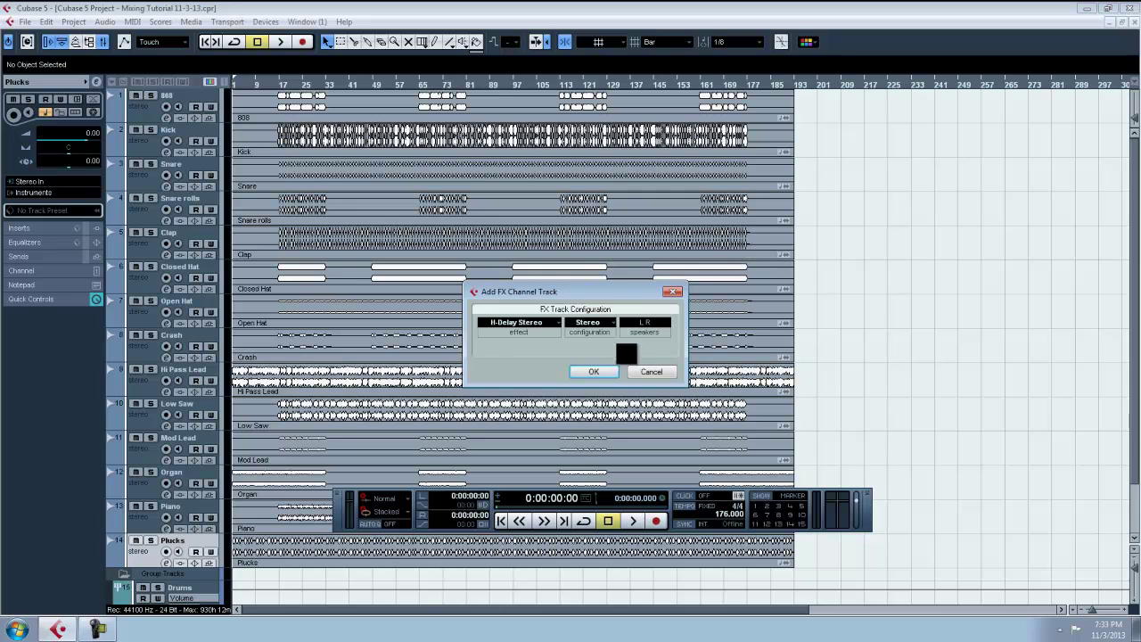
{"action": "left_click", "coordinate": [593, 371]}
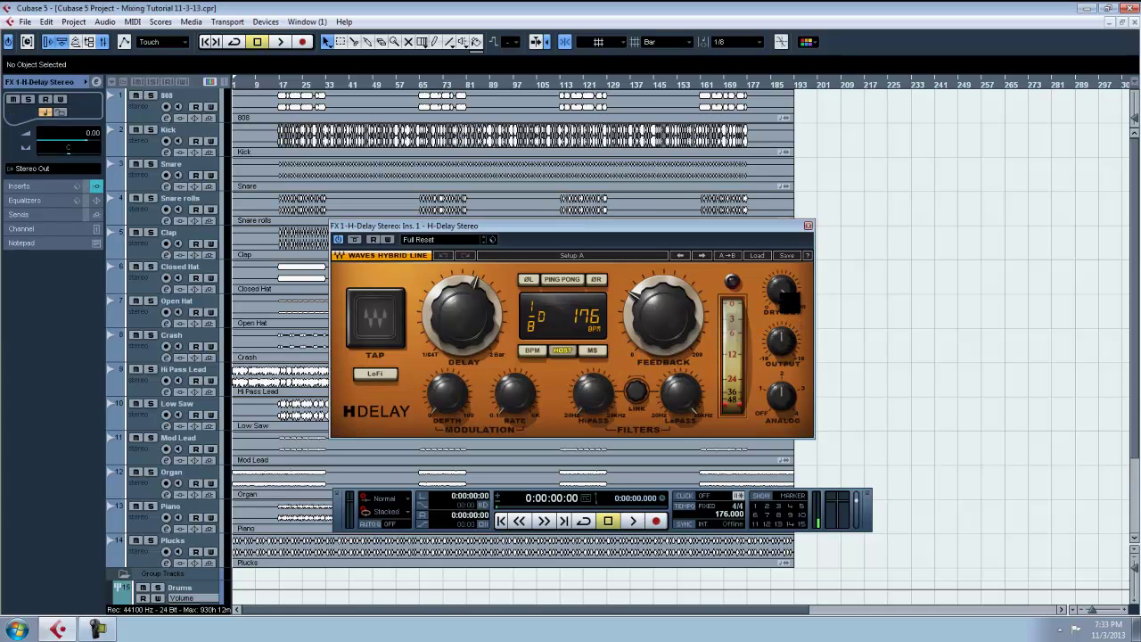
{"action": "left_click", "coordinate": [809, 227]}
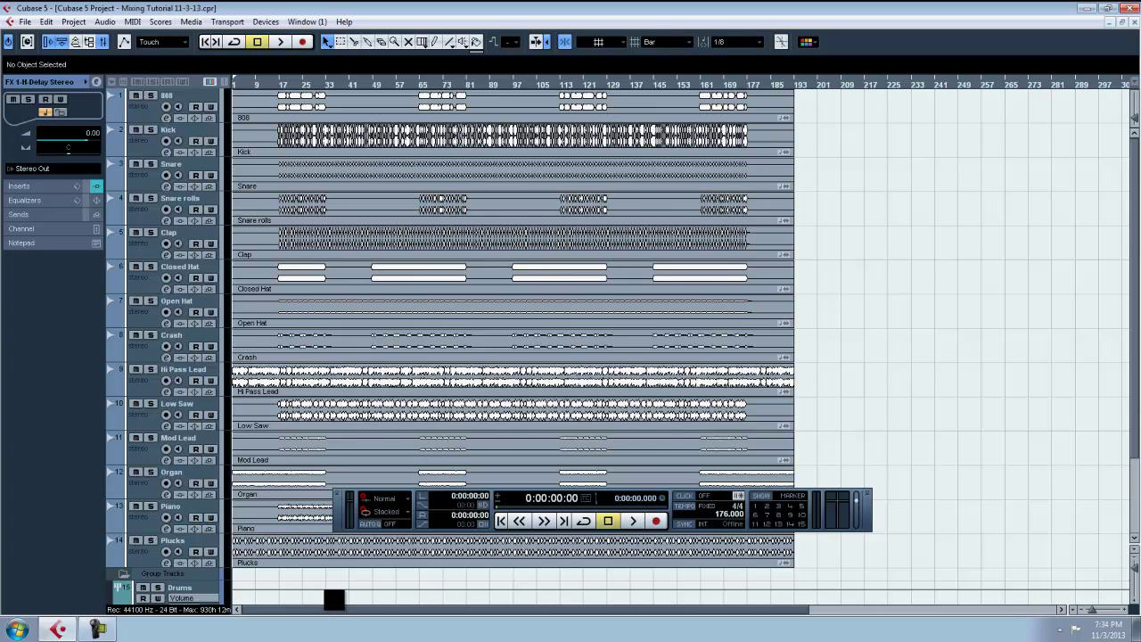
Step: Show the mixer and select all the audio channels from 808 through Plucks
{"action": "scroll", "coordinate": [335, 601], "scroll_direction": "down", "scroll_amount": 3}
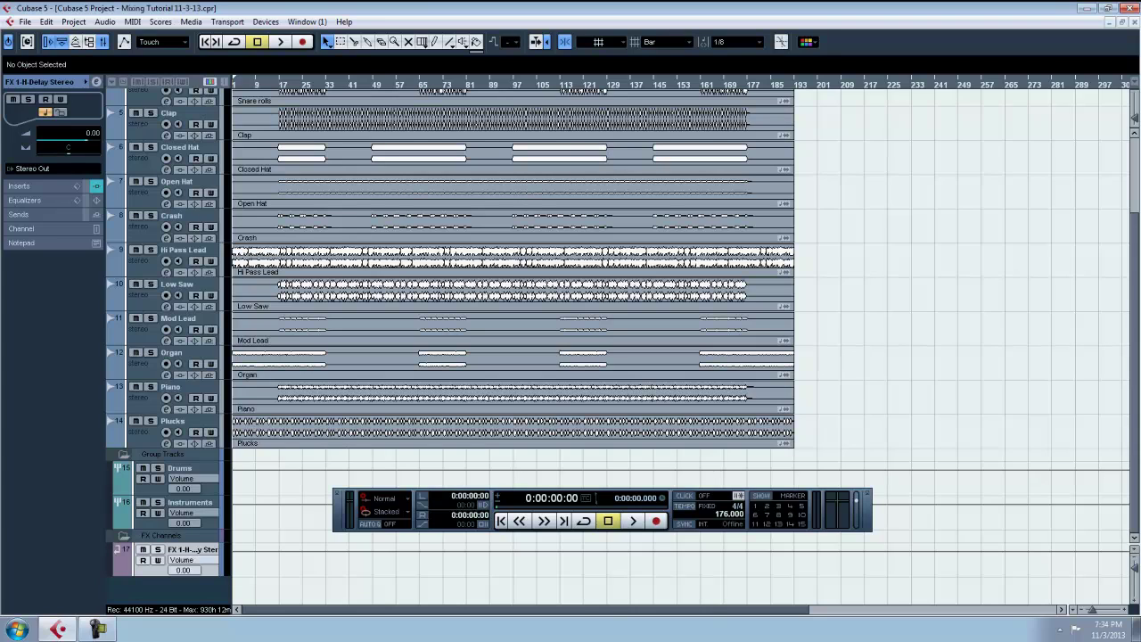
{"action": "key", "text": "F3"}
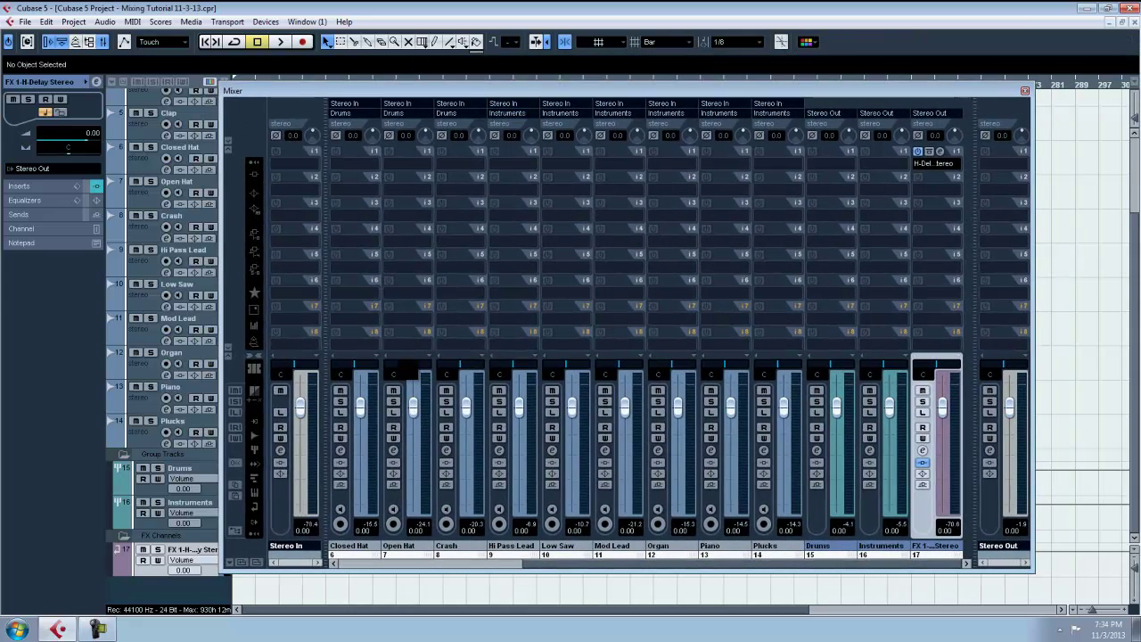
{"action": "left_click_drag", "start_coordinate": [641, 567], "coordinate": [452, 567]}
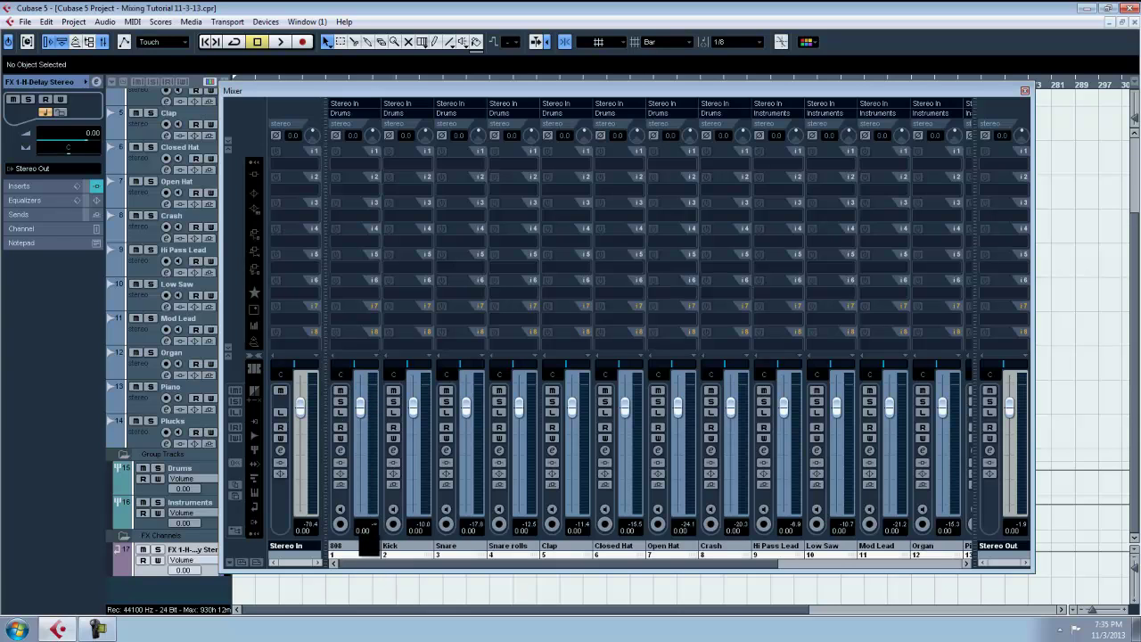
{"action": "left_click", "coordinate": [352, 546]}
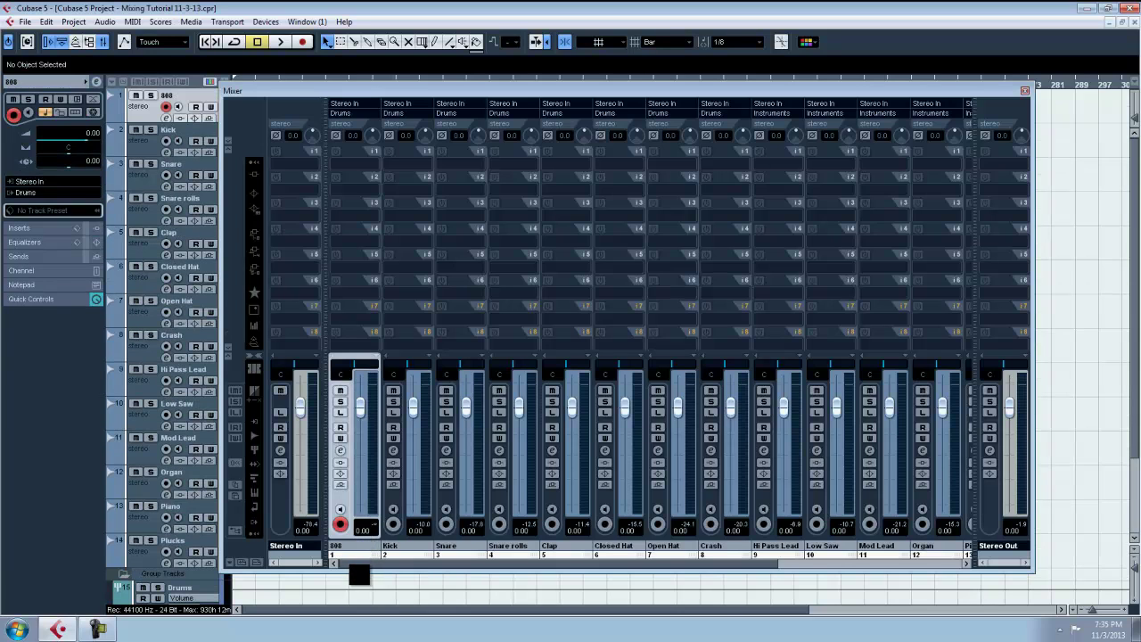
{"action": "left_click_drag", "start_coordinate": [382, 567], "coordinate": [552, 567]}
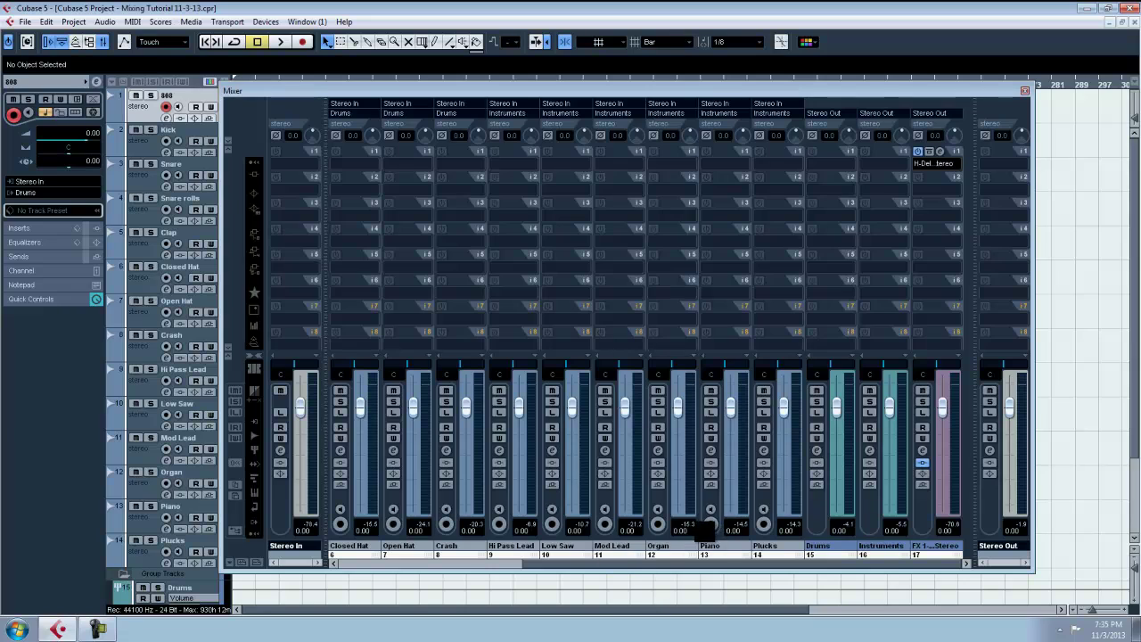
{"action": "left_click", "coordinate": [802, 536], "text": "shift"}
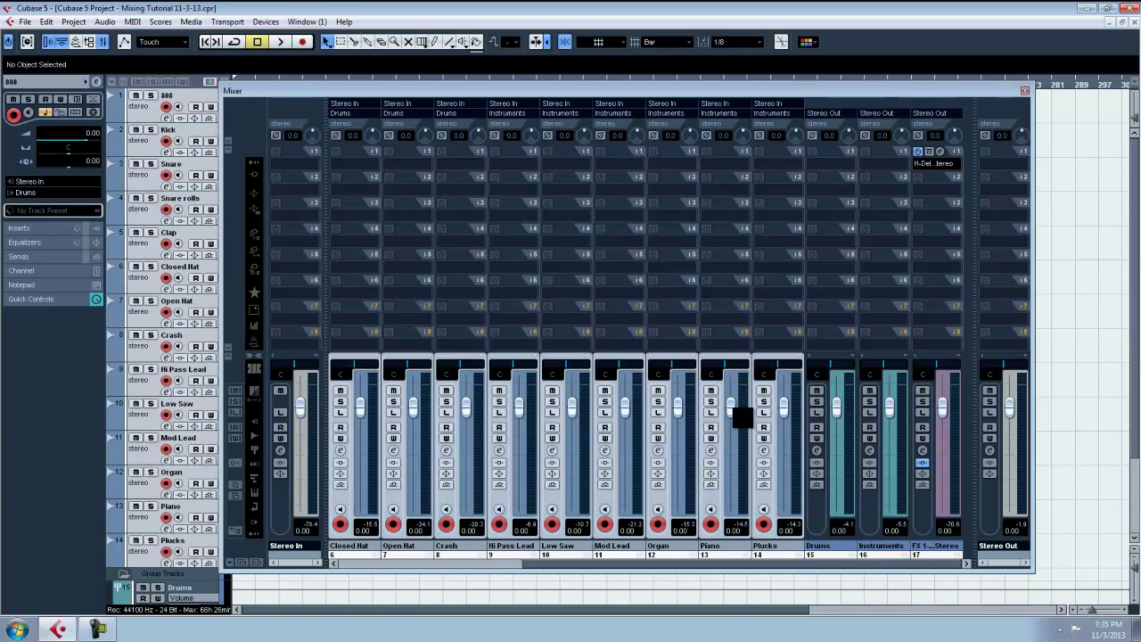
Step: Link the selected audio channels and set their faders together to -5.00 dB
{"action": "right_click", "coordinate": [743, 416]}
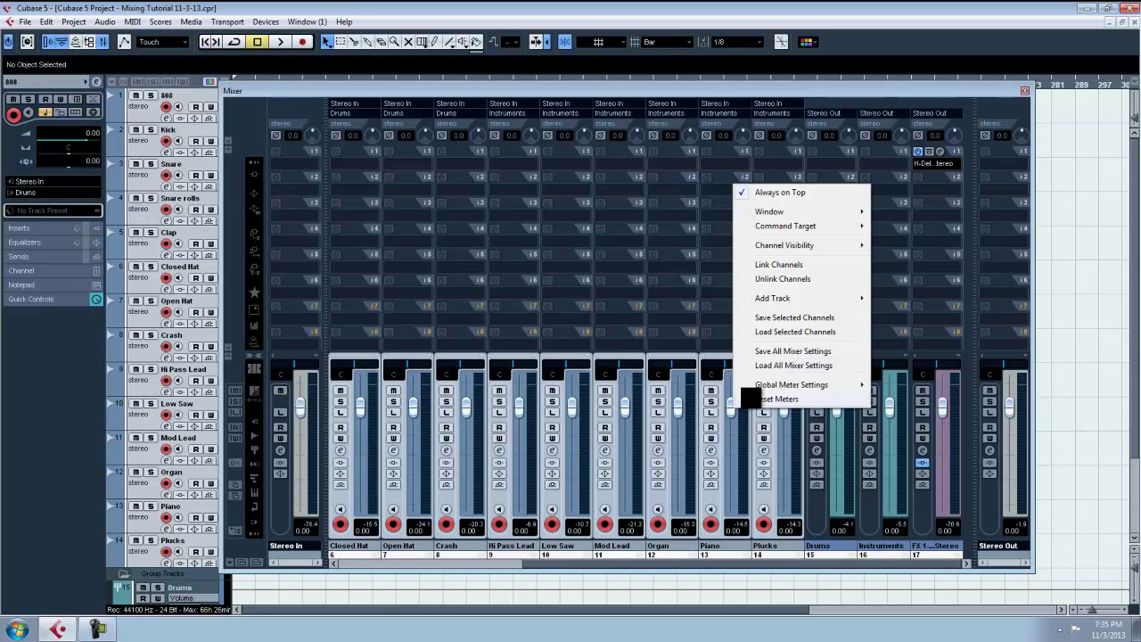
{"action": "left_click", "coordinate": [818, 265]}
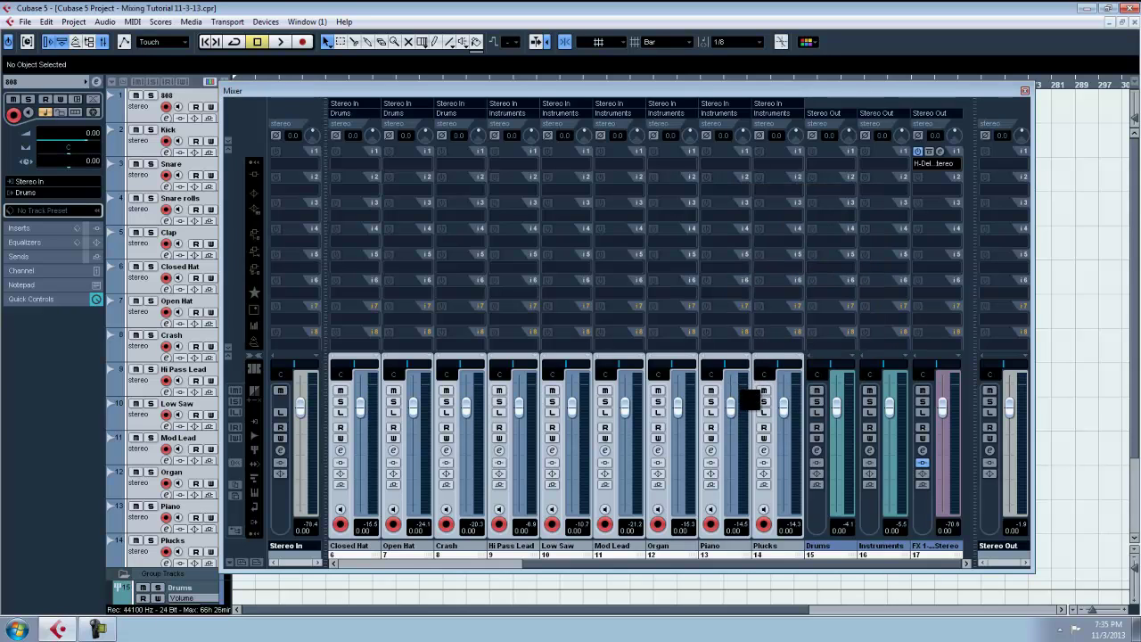
{"action": "left_click_drag", "start_coordinate": [734, 407], "coordinate": [744, 428]}
{"action": "left_click", "coordinate": [742, 531]}
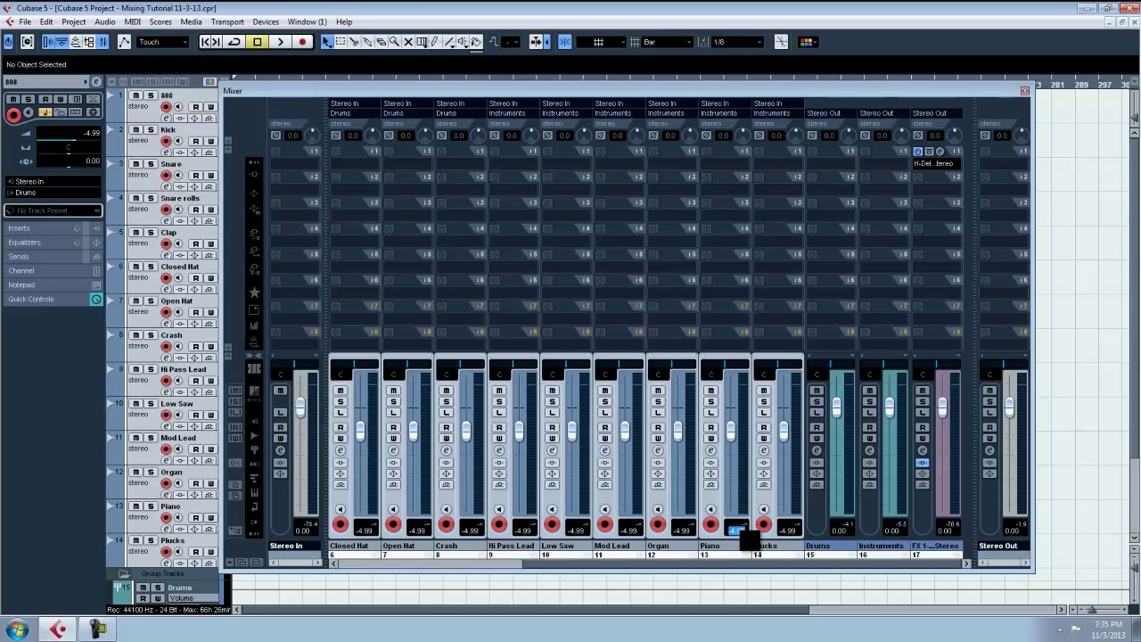
{"action": "type", "text": "-50"}
{"action": "key", "text": "BackSpace"}
{"action": "key", "text": "Return"}
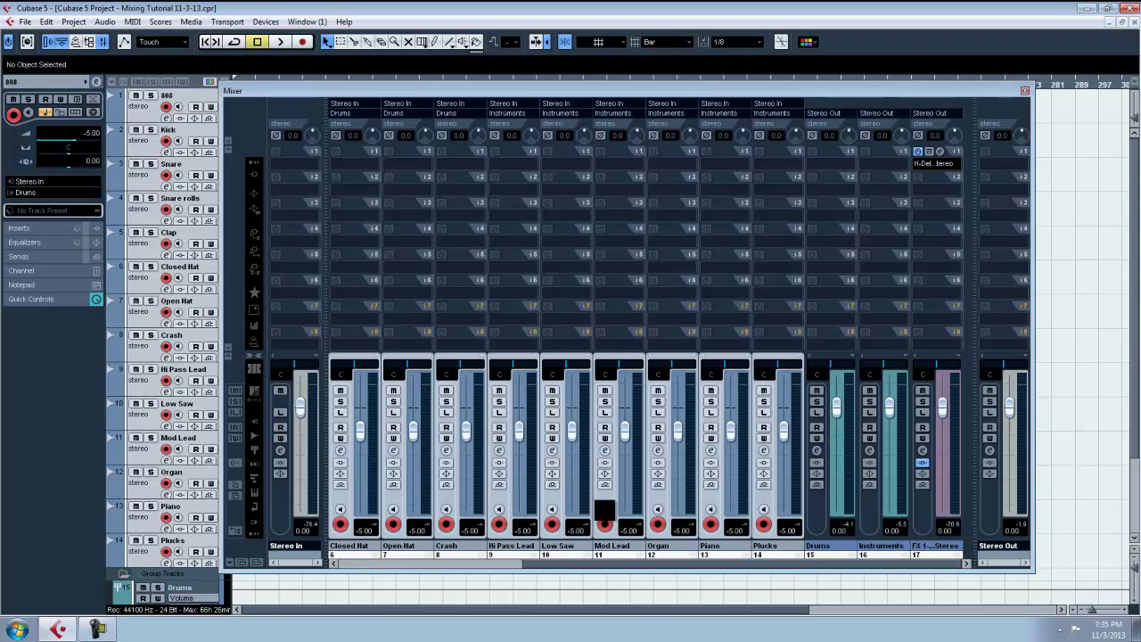
Step: Unlink the selected channels so each fader moves independently, and clear the mixer from view
{"action": "right_click", "coordinate": [744, 445]}
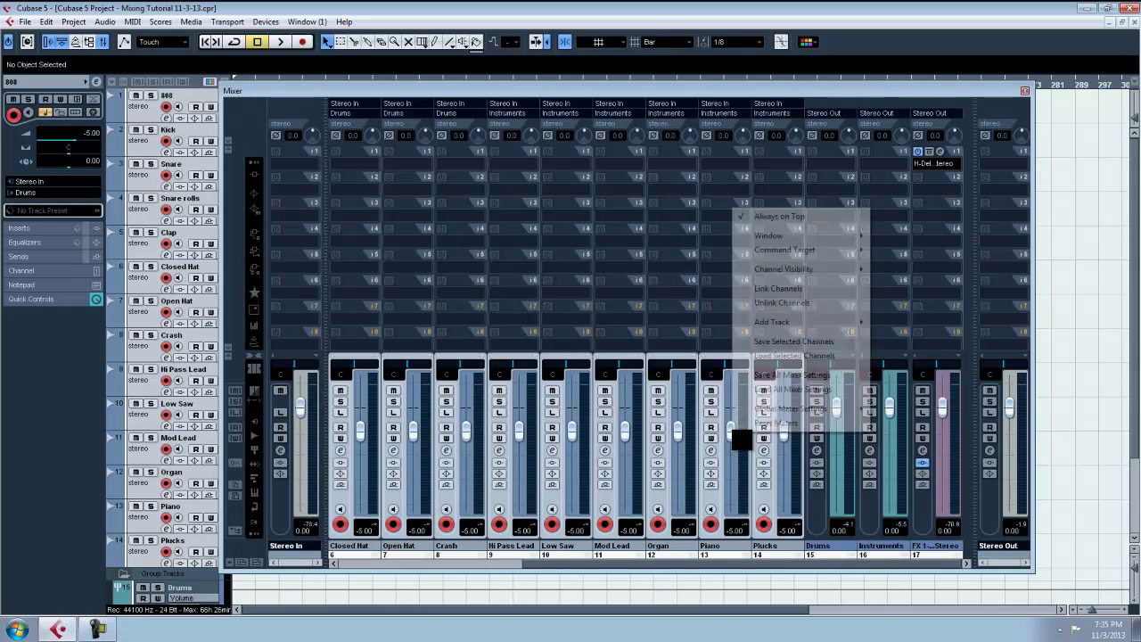
{"action": "left_click", "coordinate": [819, 308]}
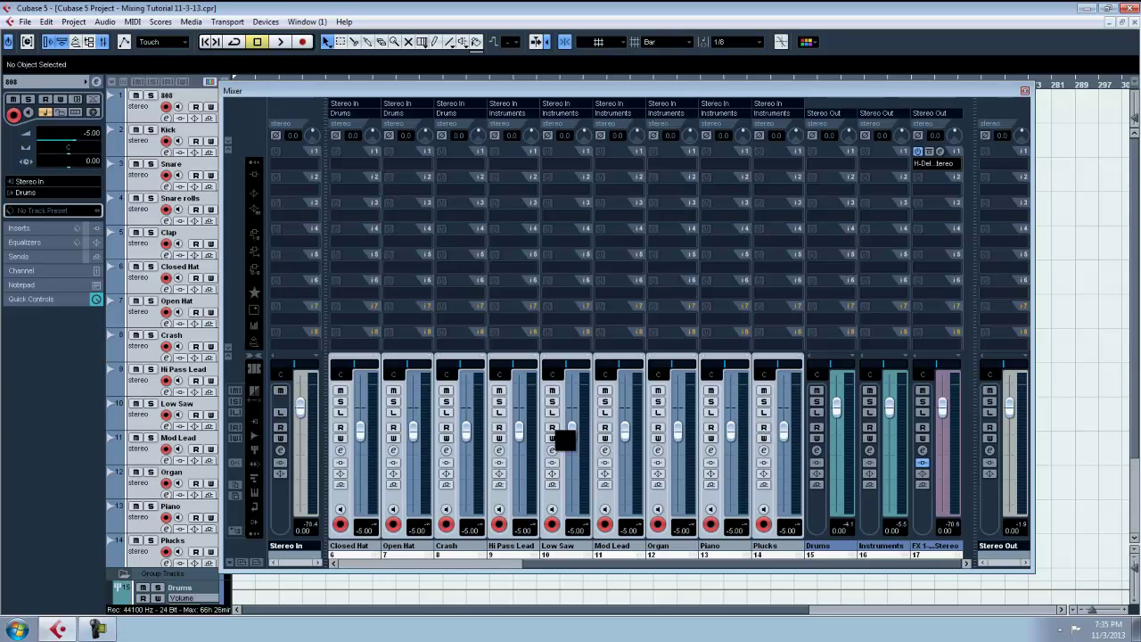
{"action": "left_click_drag", "start_coordinate": [551, 566], "coordinate": [369, 553]}
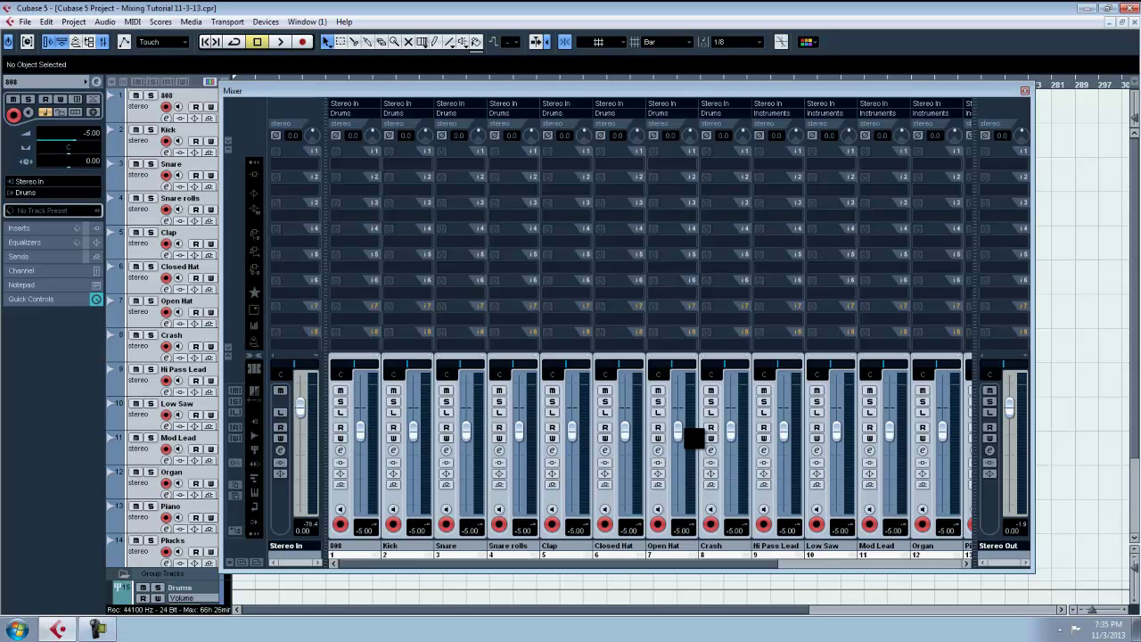
{"action": "left_click_drag", "start_coordinate": [410, 91], "coordinate": [1140, 34]}
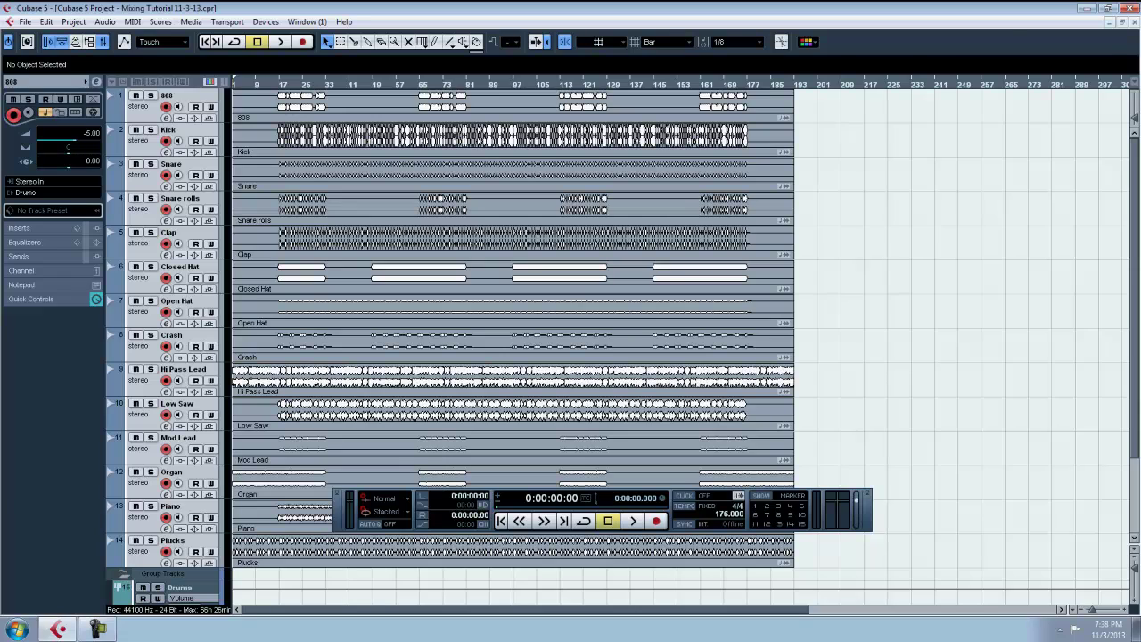
Step: Show the mixer during playback and loop the section from bar 17 to bar 33
{"action": "key", "text": "F3"}
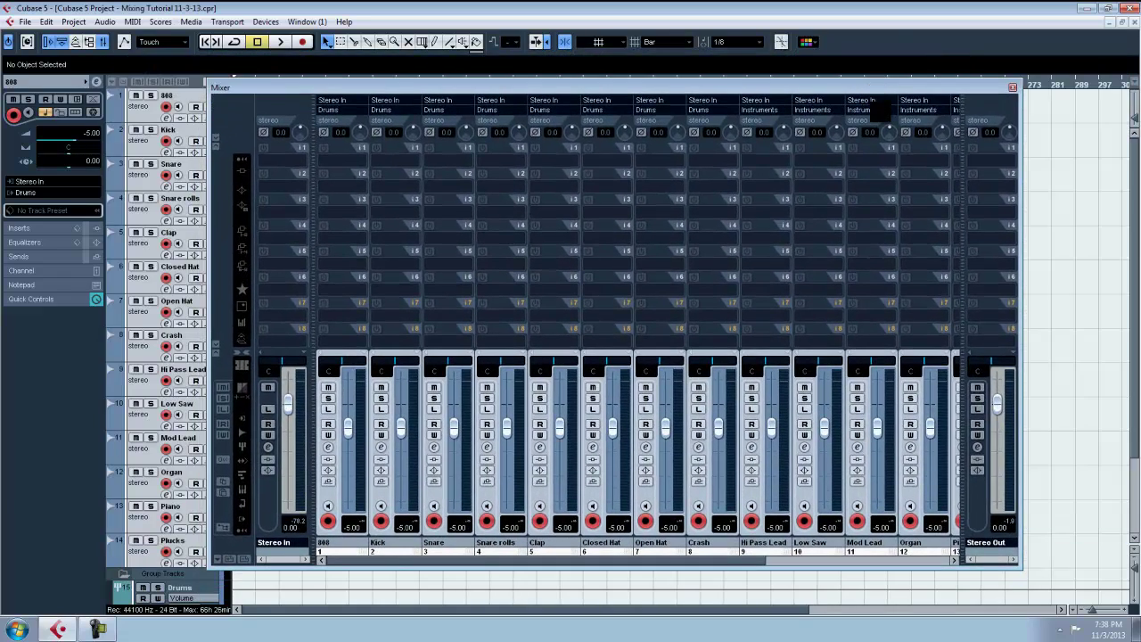
{"action": "key", "text": "space"}
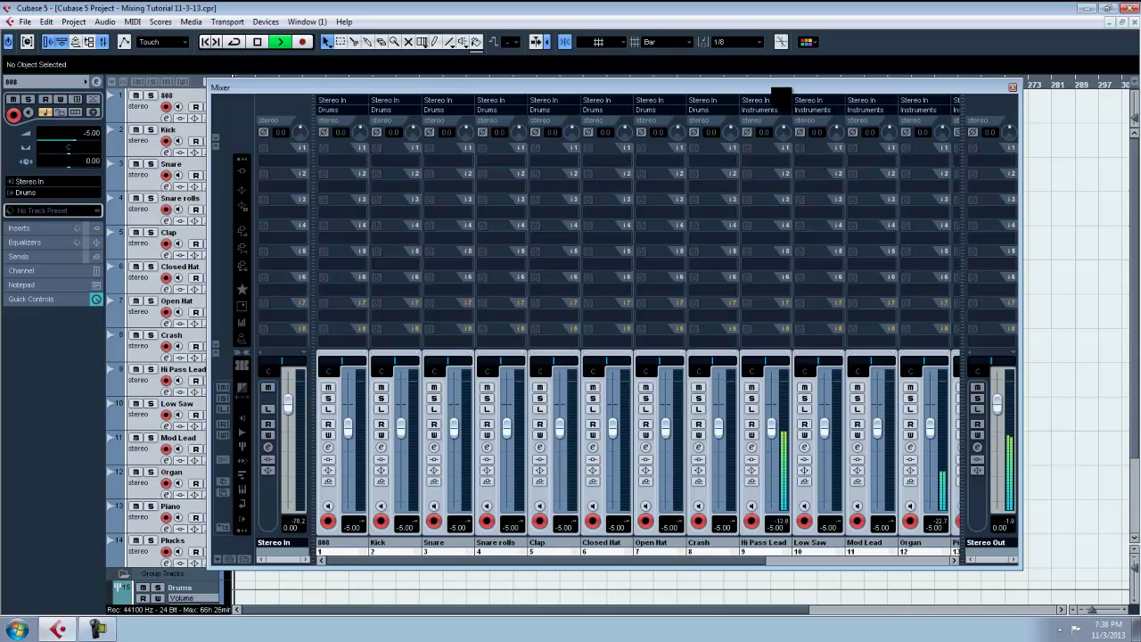
{"action": "left_click_drag", "start_coordinate": [780, 90], "coordinate": [758, 150]}
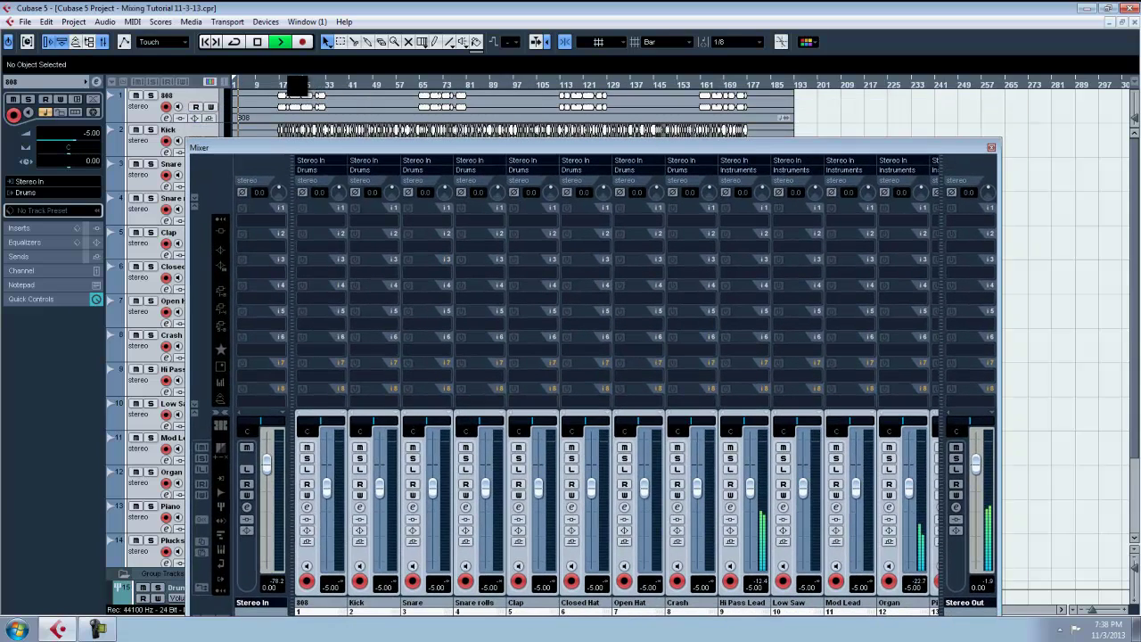
{"action": "left_click_drag", "start_coordinate": [284, 78], "coordinate": [330, 79]}
{"action": "left_click", "coordinate": [234, 42]}
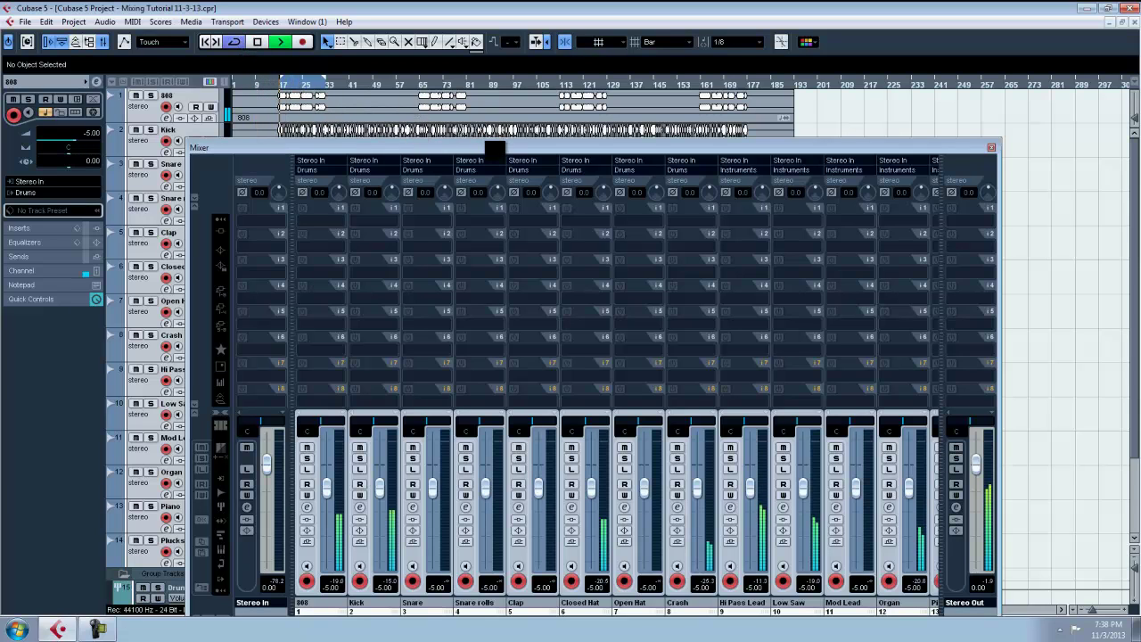
{"action": "left_click_drag", "start_coordinate": [495, 147], "coordinate": [523, 111]}
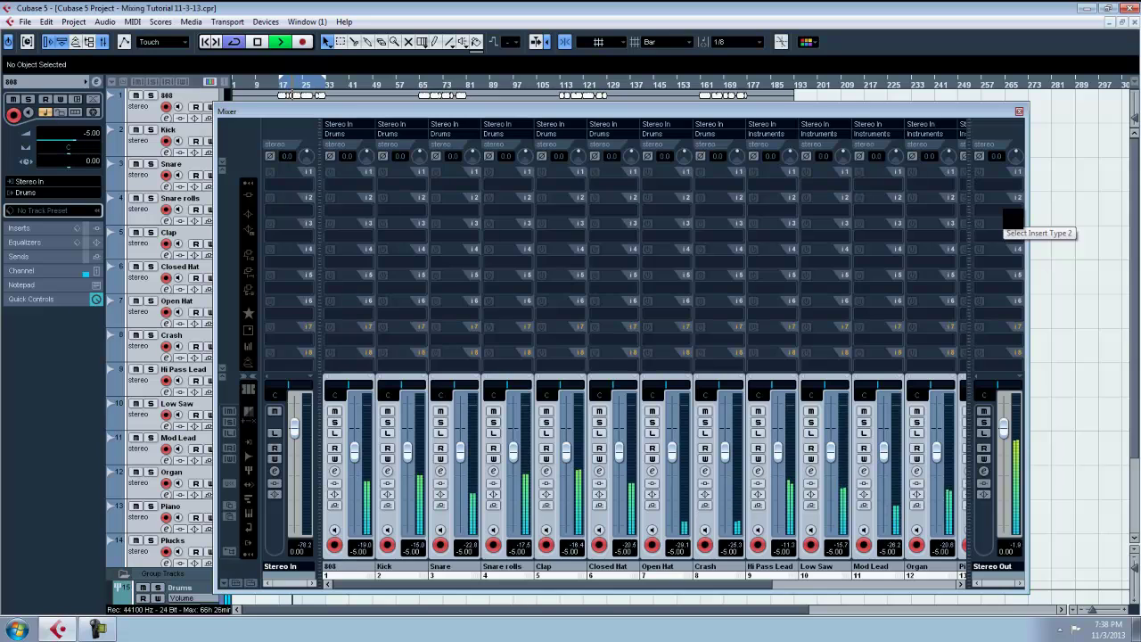
Step: Load the API-2500 Stereo compressor into the second insert slot of the Stereo Out channel
{"action": "left_click", "coordinate": [1013, 218]}
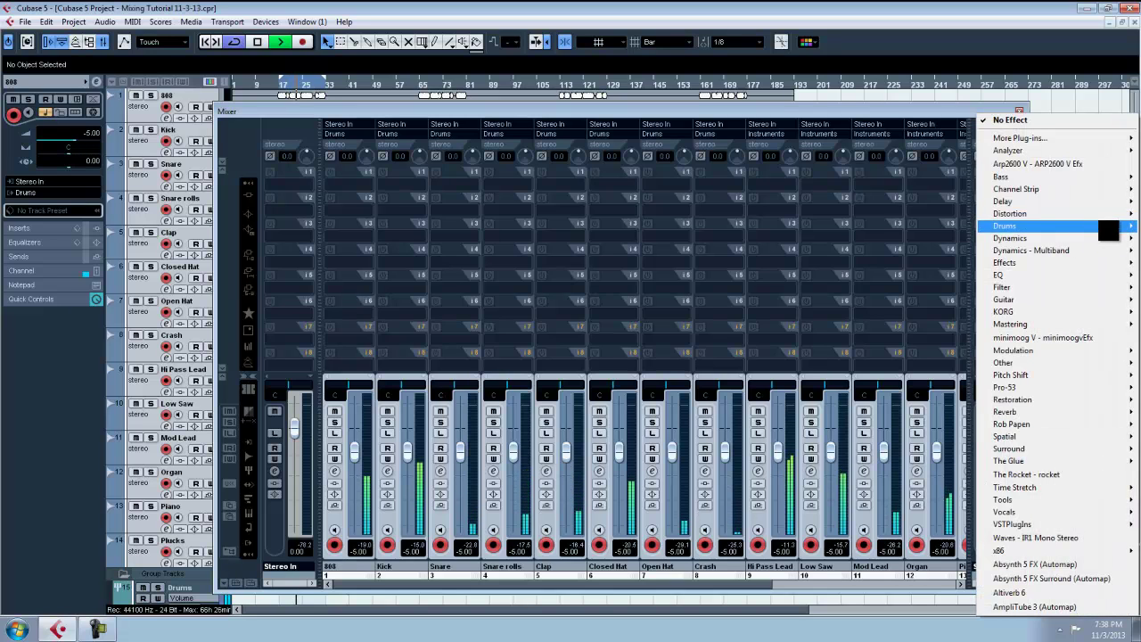
{"action": "mouse_move", "coordinate": [1097, 239]}
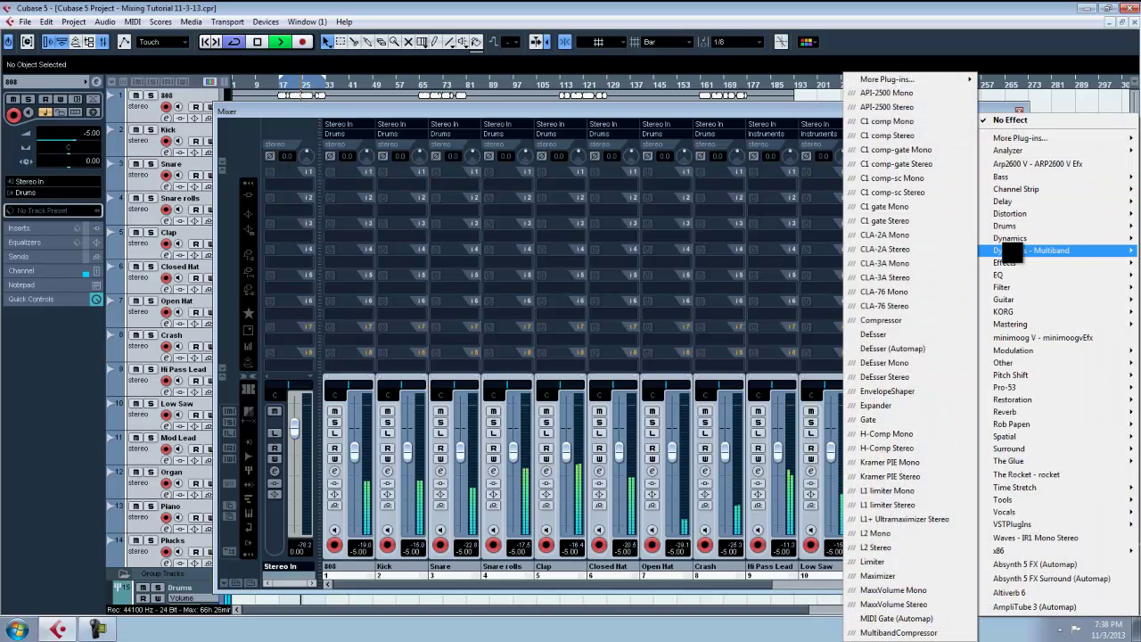
{"action": "left_click", "coordinate": [938, 108]}
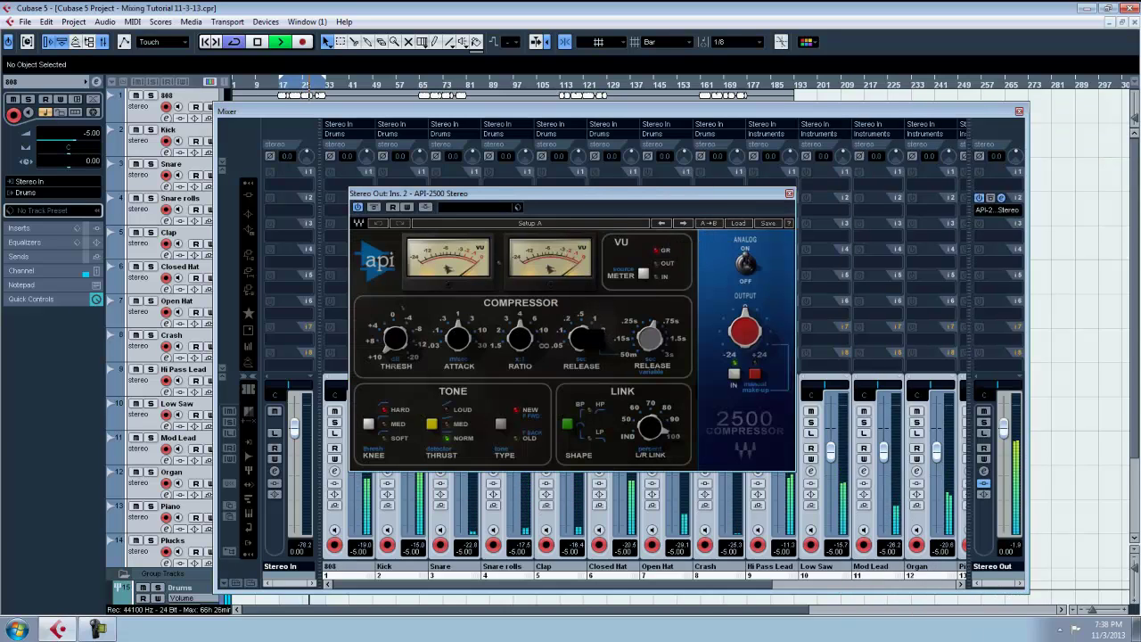
Step: Set the API-2500's ratio to 3:1 and release to 0.5, and adjust its attack and threshold
{"action": "left_click_drag", "start_coordinate": [530, 344], "coordinate": [533, 371]}
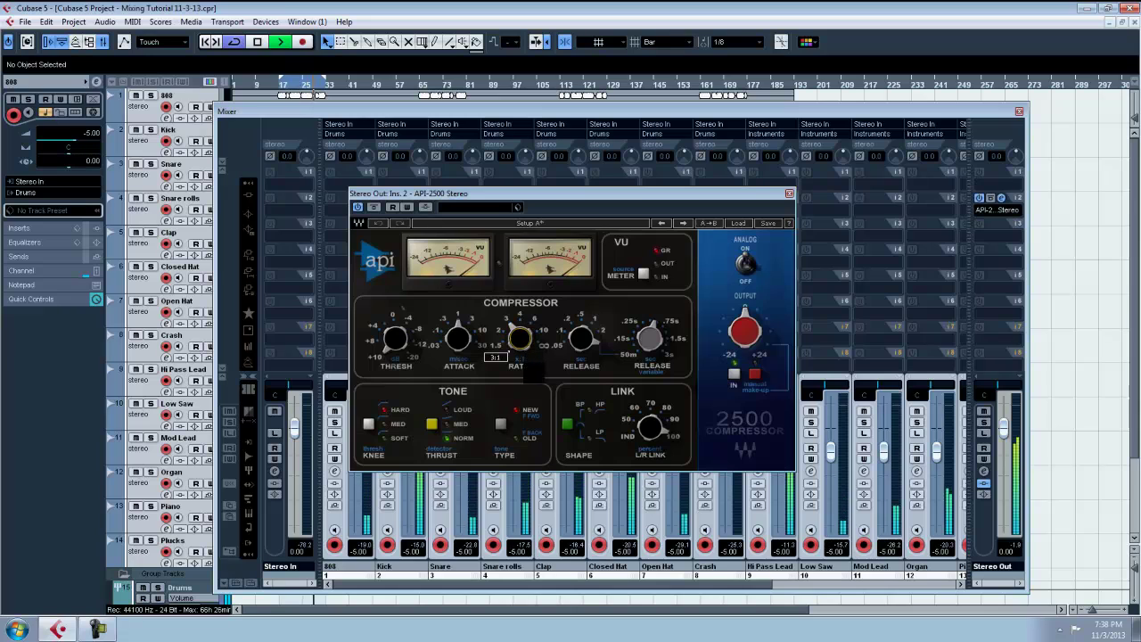
{"action": "left_click", "coordinate": [462, 347]}
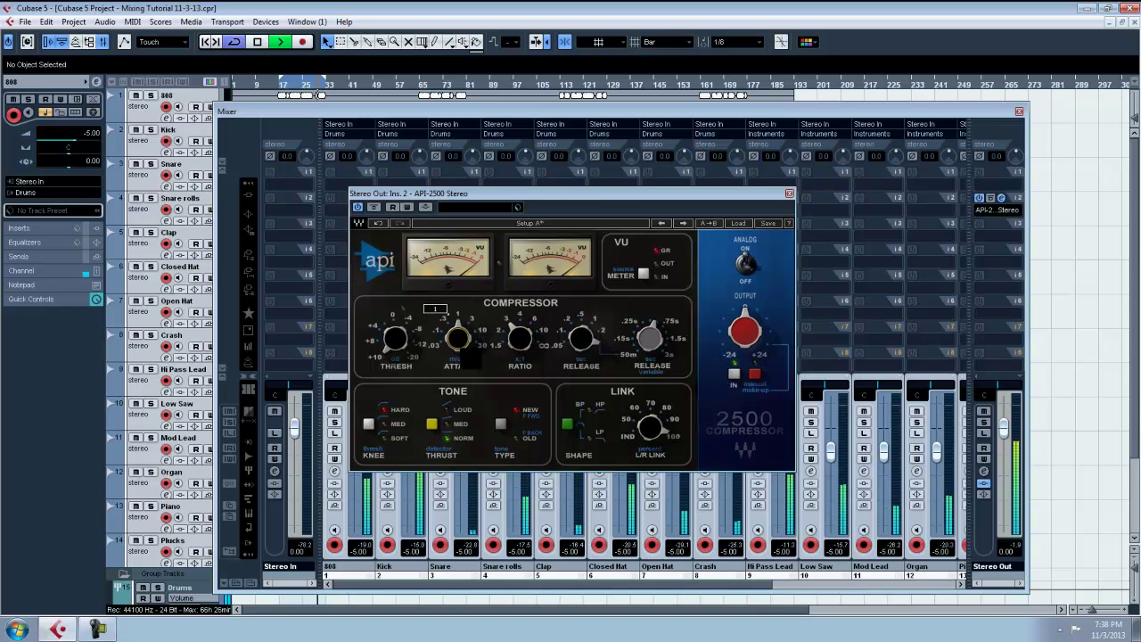
{"action": "left_click_drag", "start_coordinate": [470, 352], "coordinate": [470, 374]}
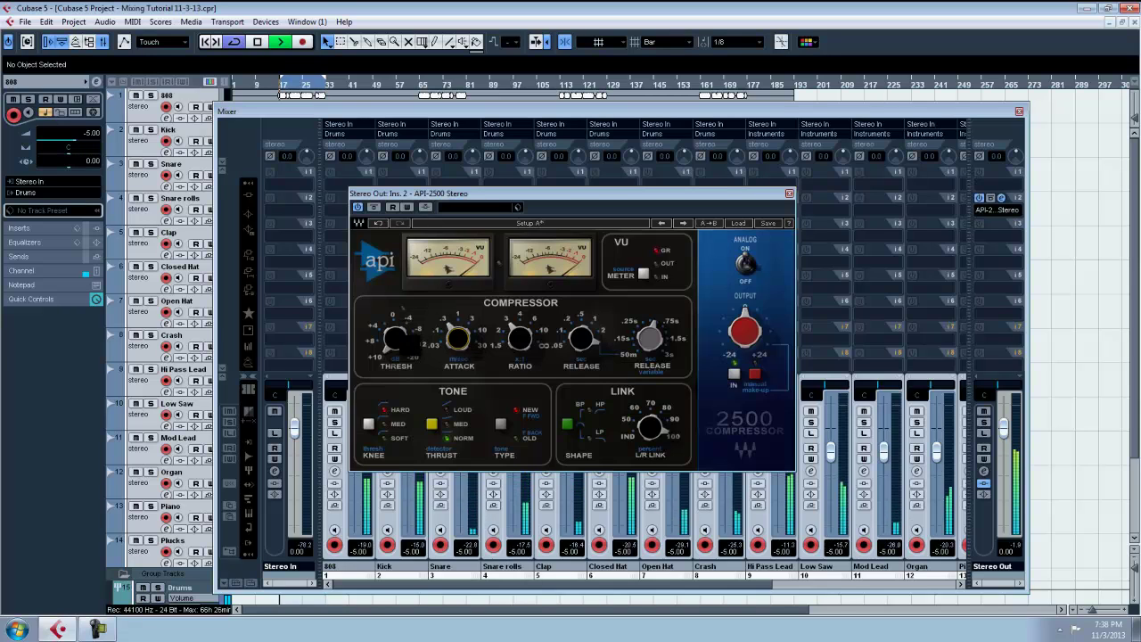
{"action": "left_click_drag", "start_coordinate": [398, 345], "coordinate": [397, 312]}
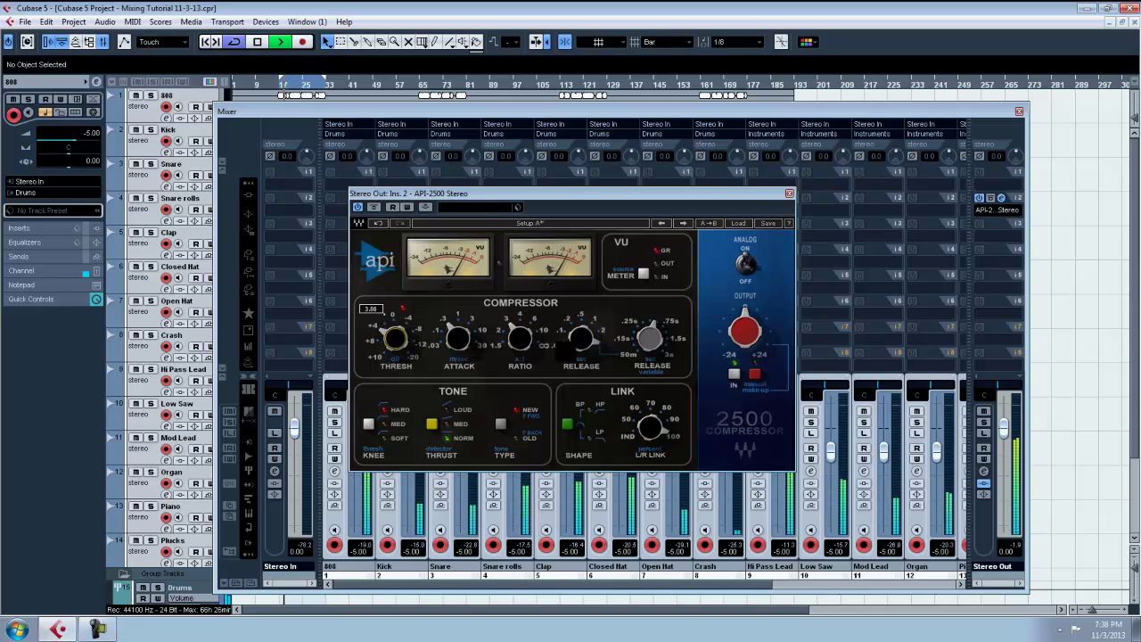
{"action": "left_click_drag", "start_coordinate": [590, 349], "coordinate": [588, 369]}
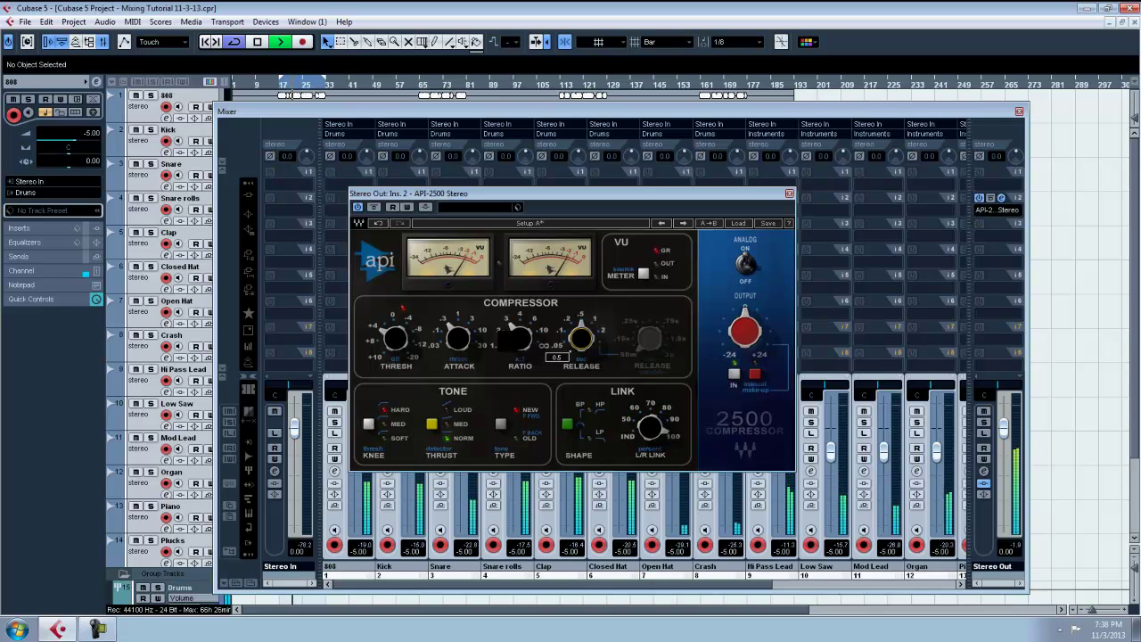
Step: Set the compressor's knee to Med and its threshold to about +9, and close the plug-in window
{"action": "left_click_drag", "start_coordinate": [396, 339], "coordinate": [413, 379]}
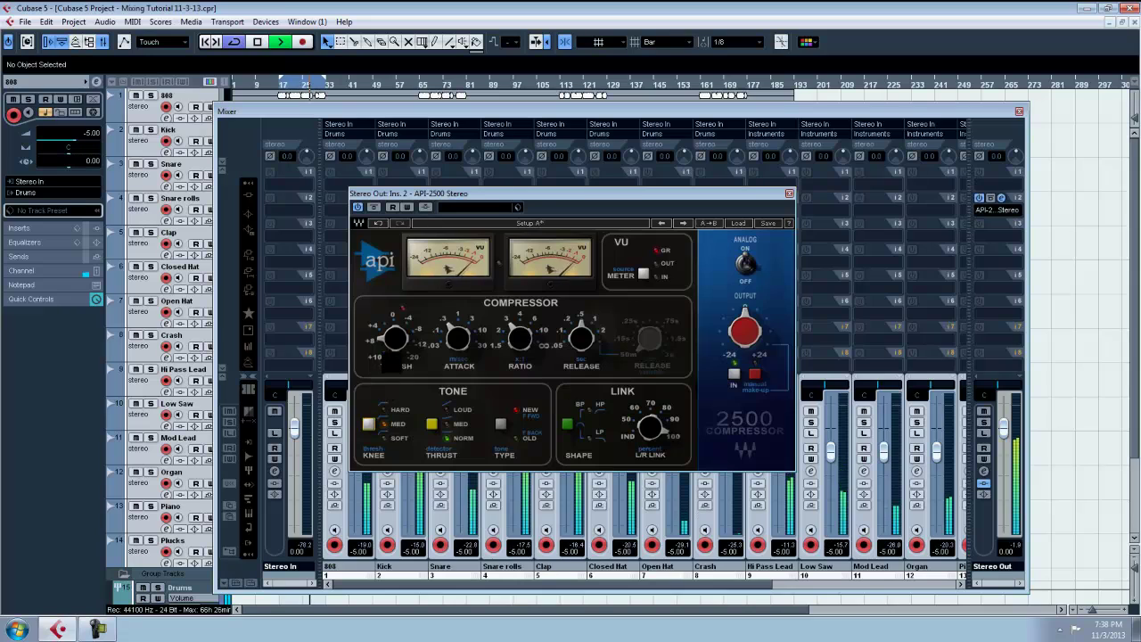
{"action": "left_click_drag", "start_coordinate": [396, 339], "coordinate": [400, 385]}
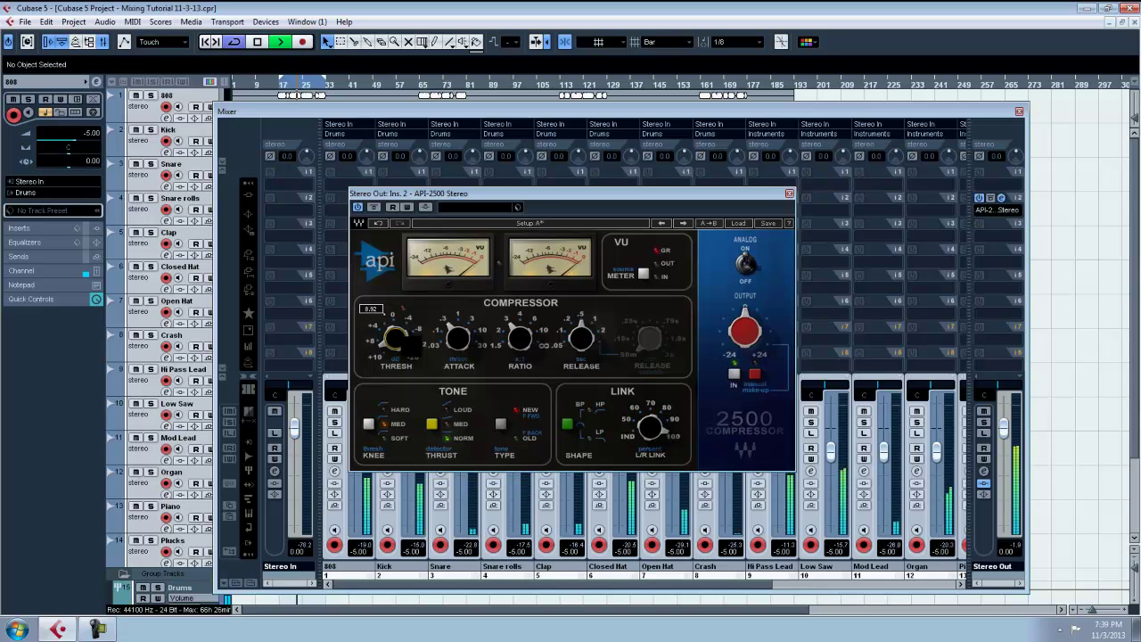
{"action": "left_click_drag", "start_coordinate": [412, 346], "coordinate": [412, 345]}
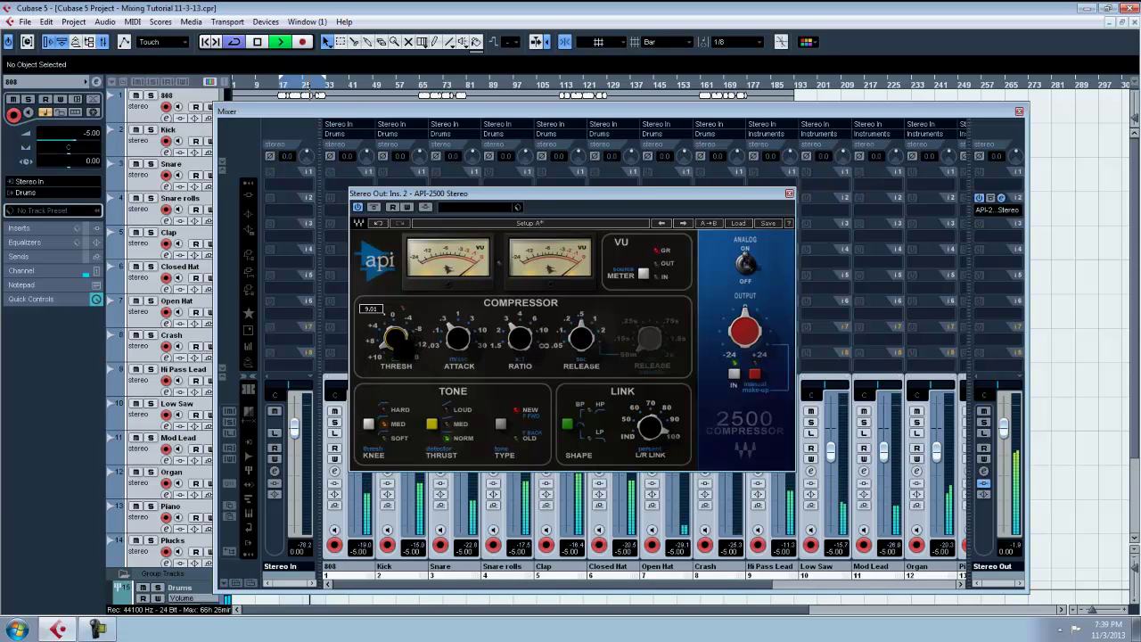
{"action": "left_click_drag", "start_coordinate": [406, 353], "coordinate": [406, 353]}
{"action": "left_click", "coordinate": [790, 194]}
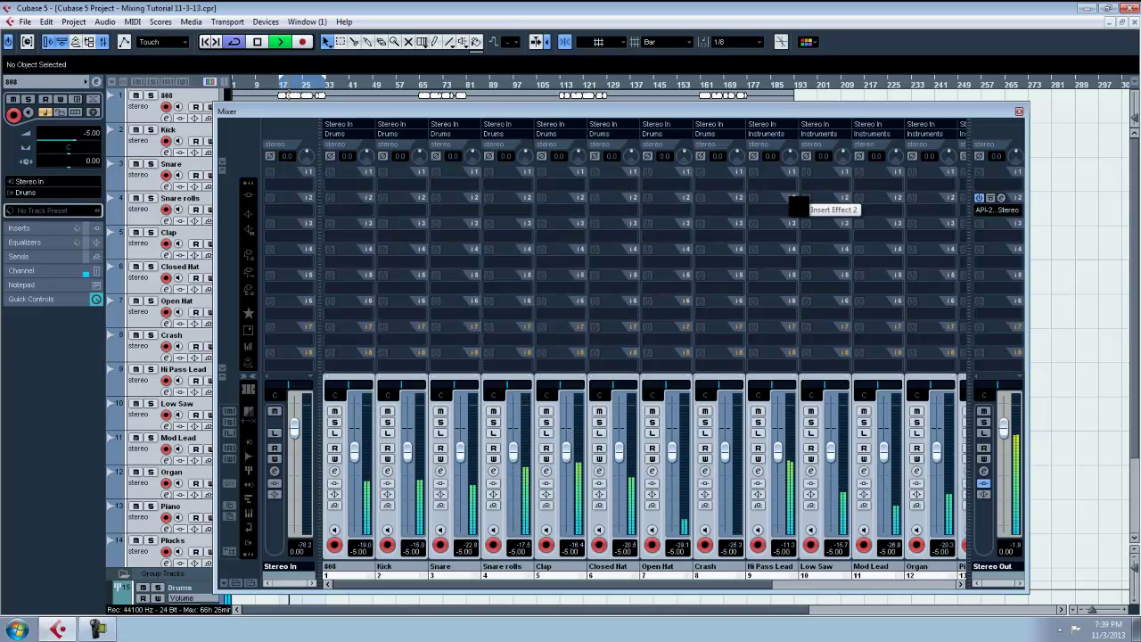
Step: Add the L2 Stereo limiter to Stereo Out's third insert slot with an output ceiling of -0.1 and a threshold of -5.2
{"action": "left_click", "coordinate": [1005, 235]}
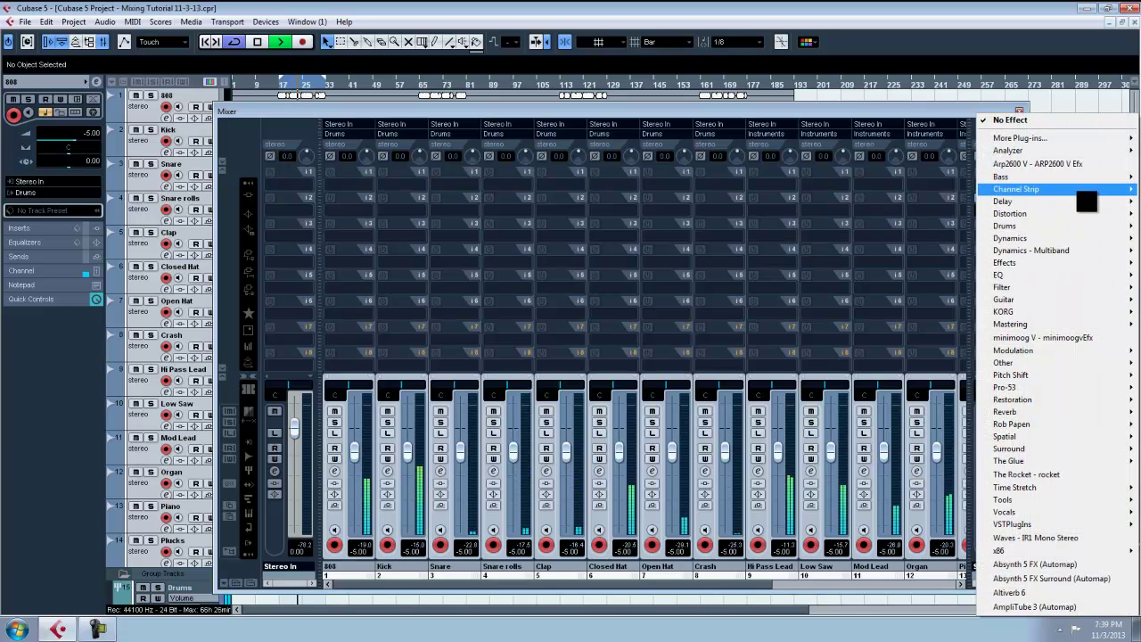
{"action": "mouse_move", "coordinate": [1034, 241]}
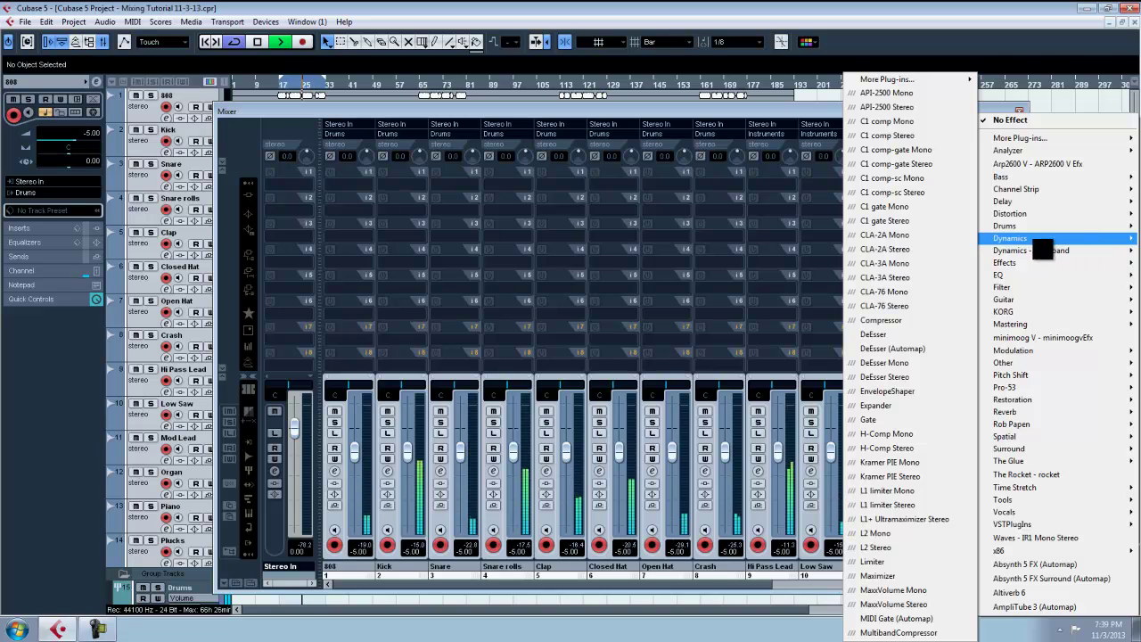
{"action": "left_click", "coordinate": [922, 550]}
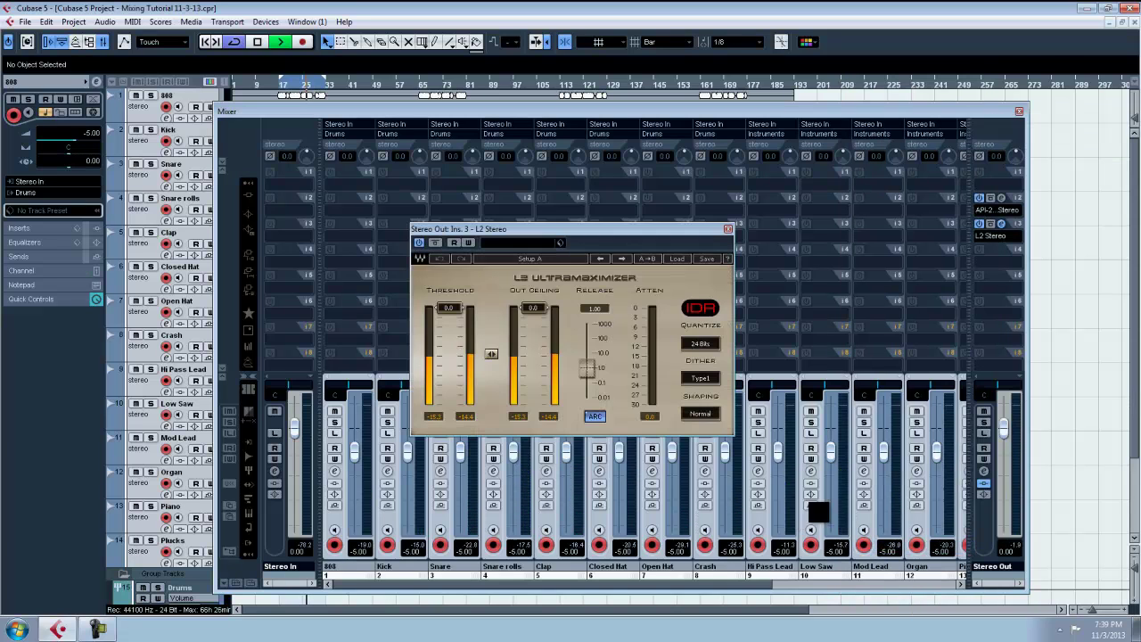
{"action": "left_click", "coordinate": [549, 319]}
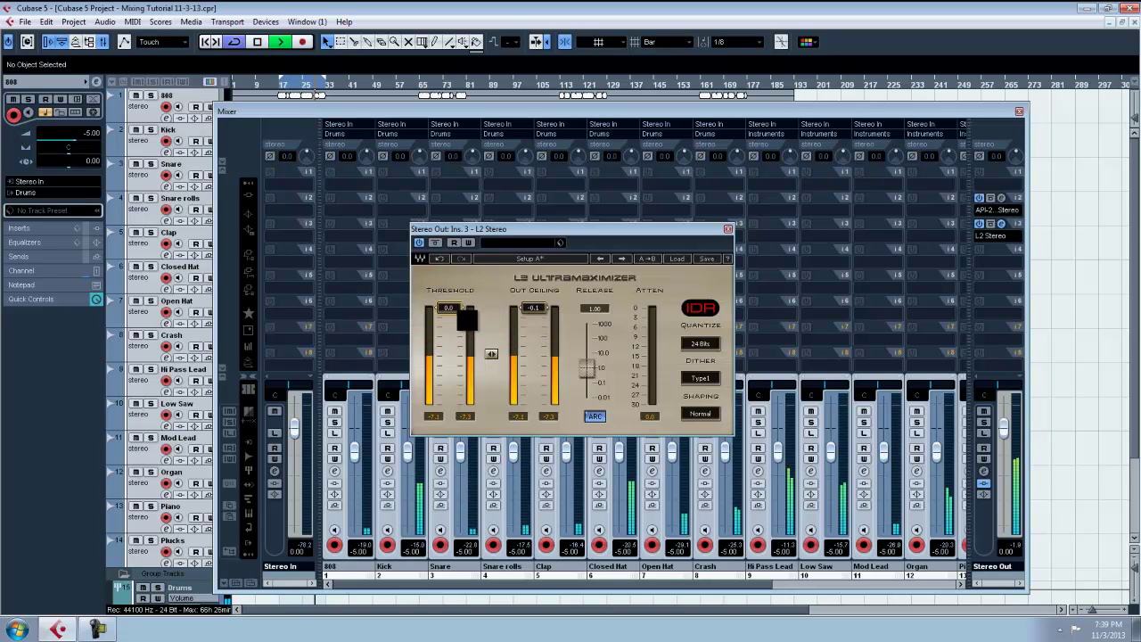
{"action": "left_click_drag", "start_coordinate": [467, 319], "coordinate": [466, 351]}
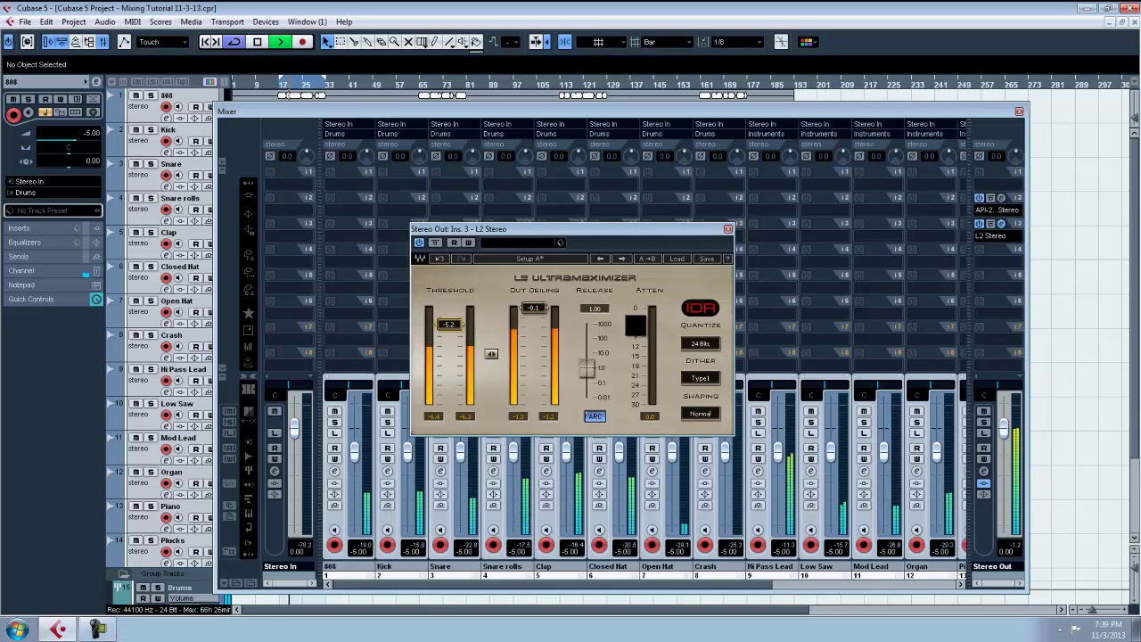
{"action": "left_click", "coordinate": [728, 229]}
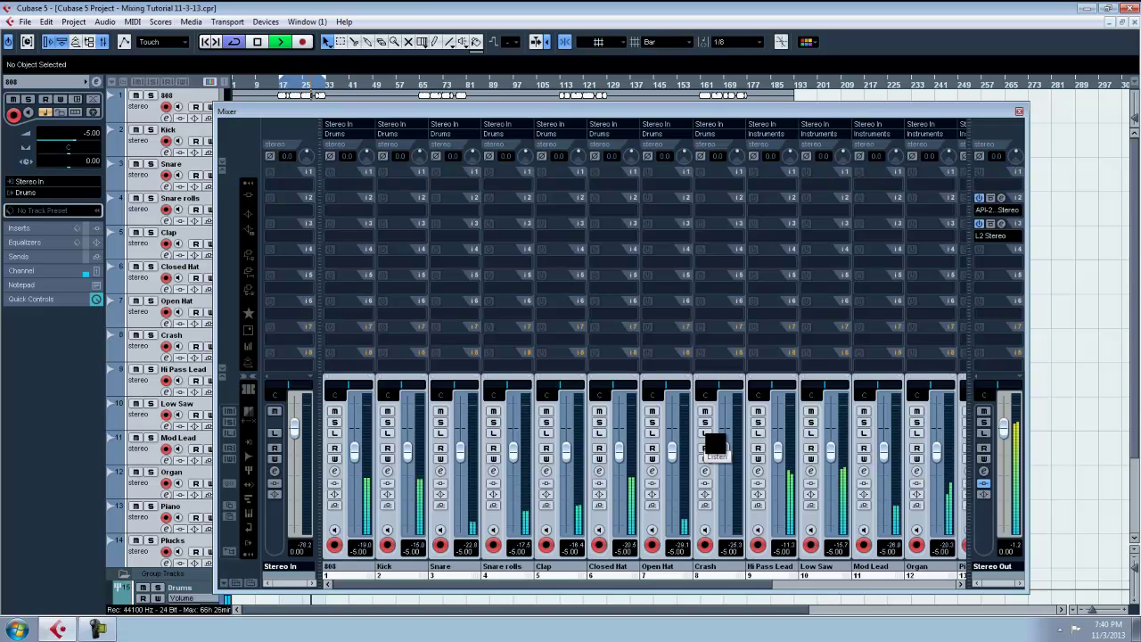
Step: Close the mixer with playback stopped, select only the 808 track, and restart the looped playback
{"action": "key", "text": "space"}
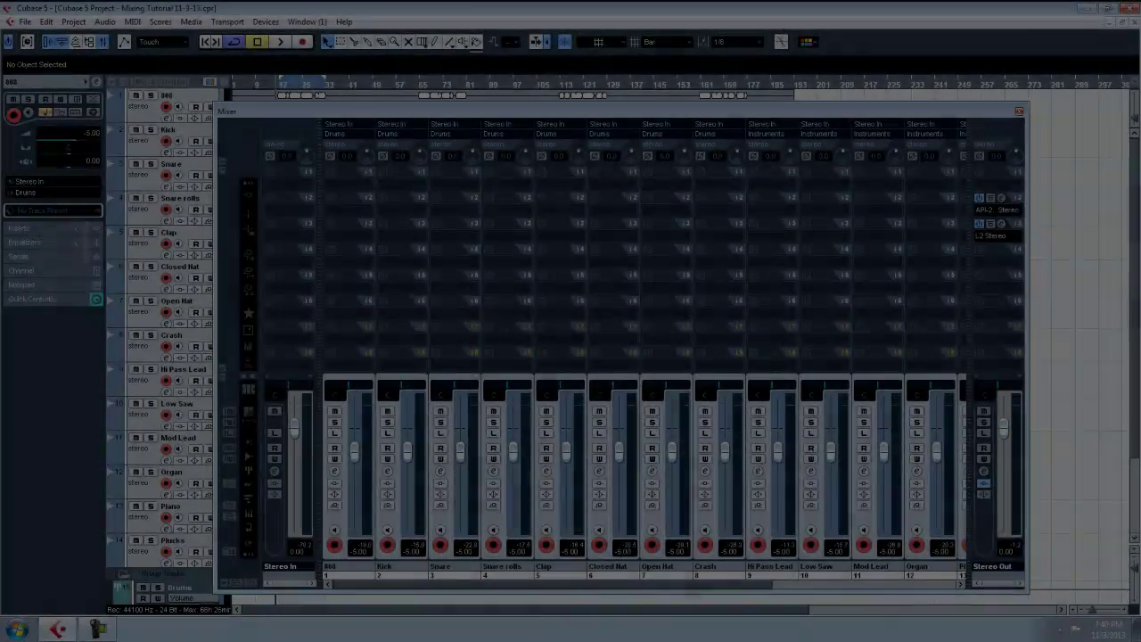
{"action": "key", "text": "F3"}
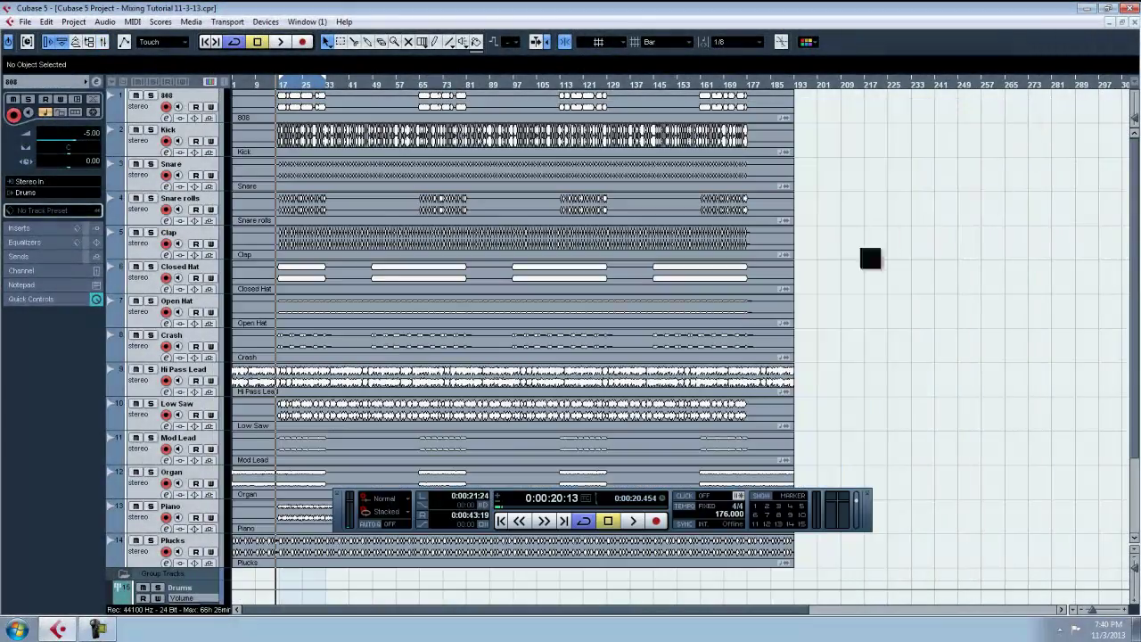
{"action": "left_click", "coordinate": [140, 113]}
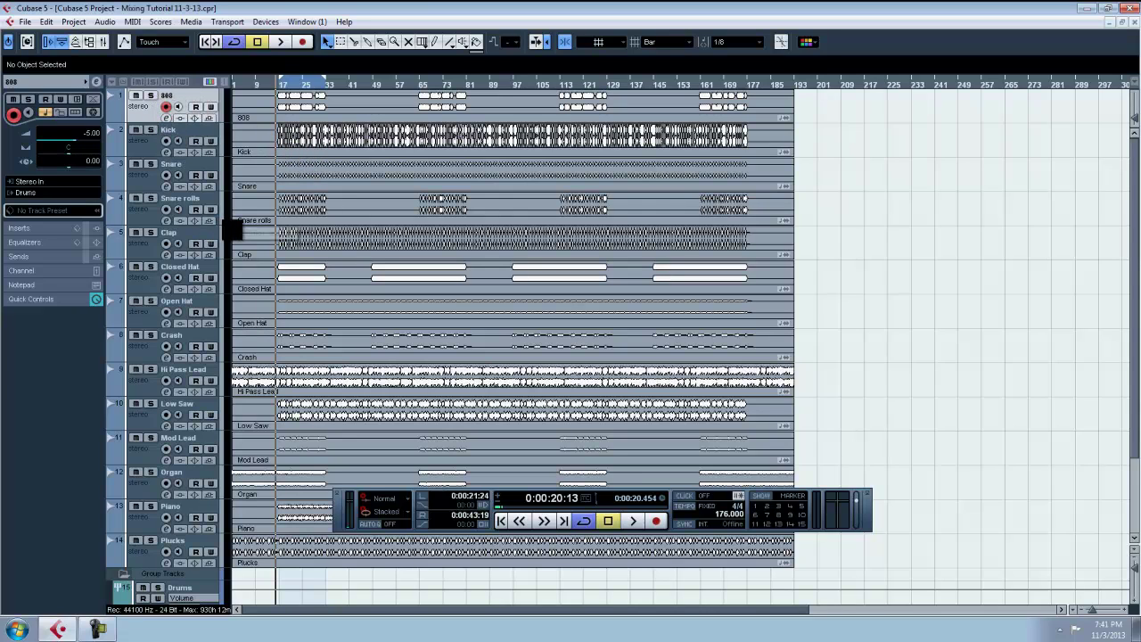
{"action": "key", "text": "space"}
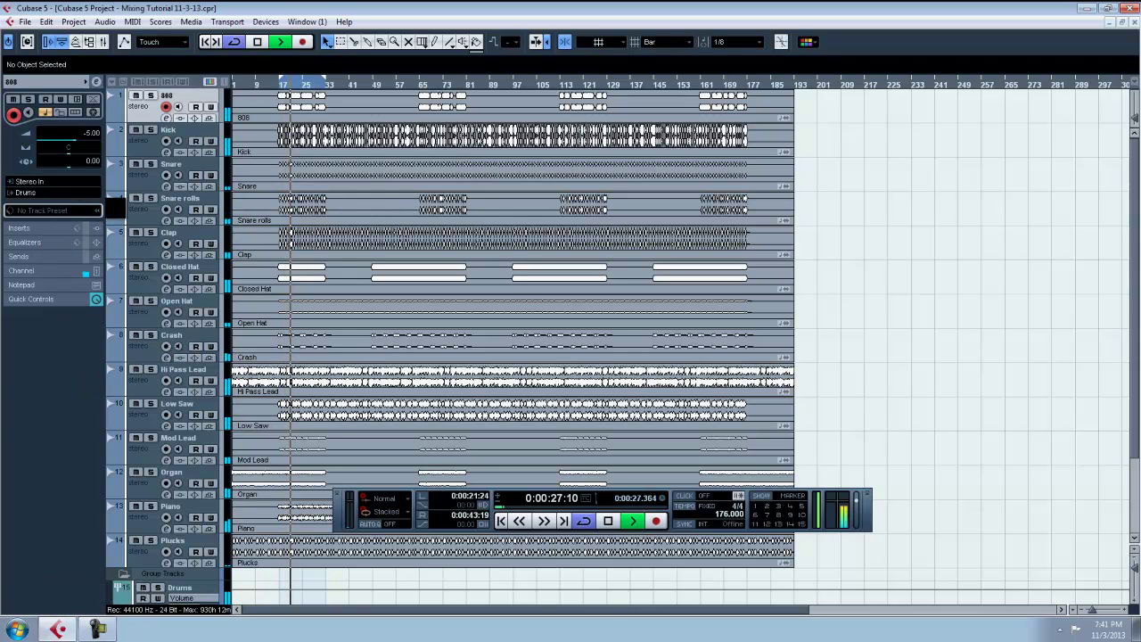
Step: Solo the 808 track and load H-EQ Stereo into its second insert slot
{"action": "left_click", "coordinate": [151, 95]}
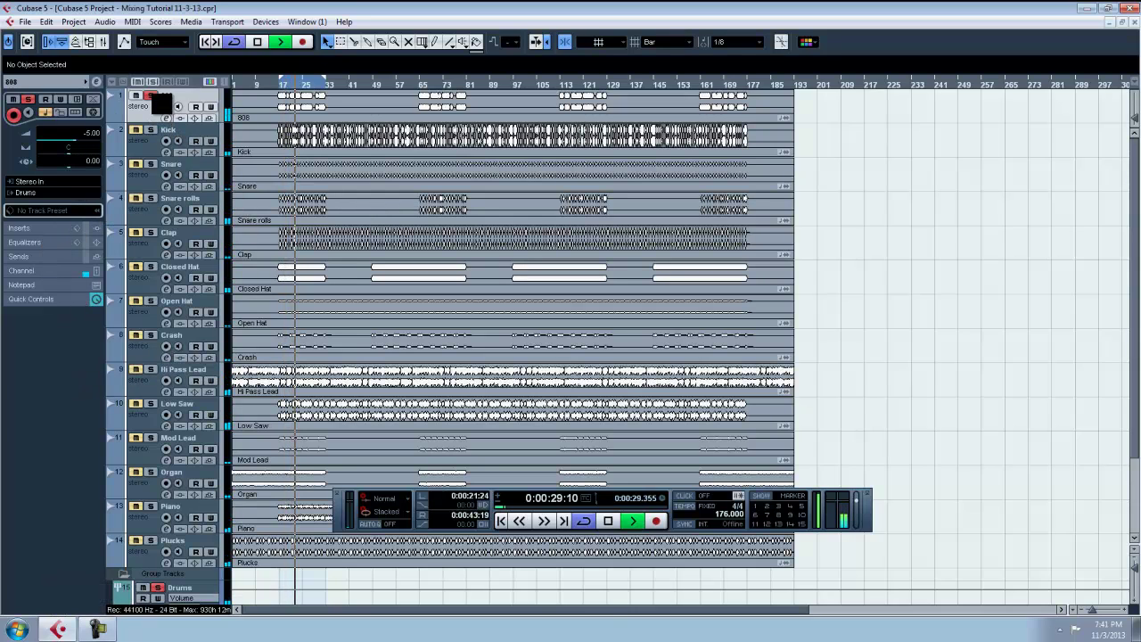
{"action": "left_click", "coordinate": [35, 227]}
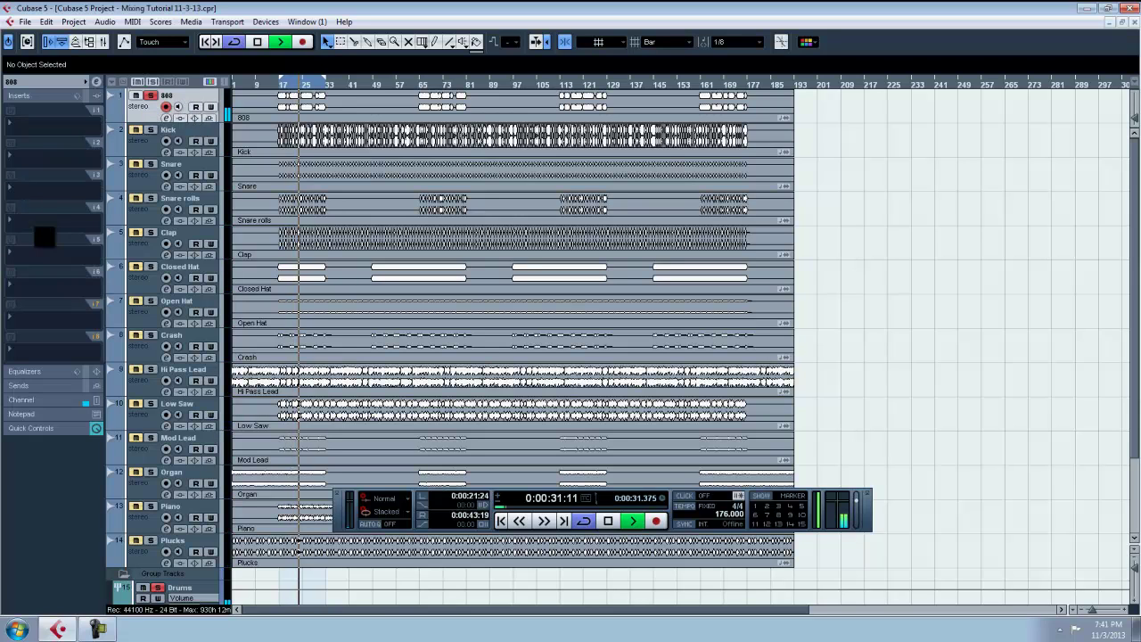
{"action": "left_click", "coordinate": [46, 130]}
{"action": "mouse_move", "coordinate": [48, 154]}
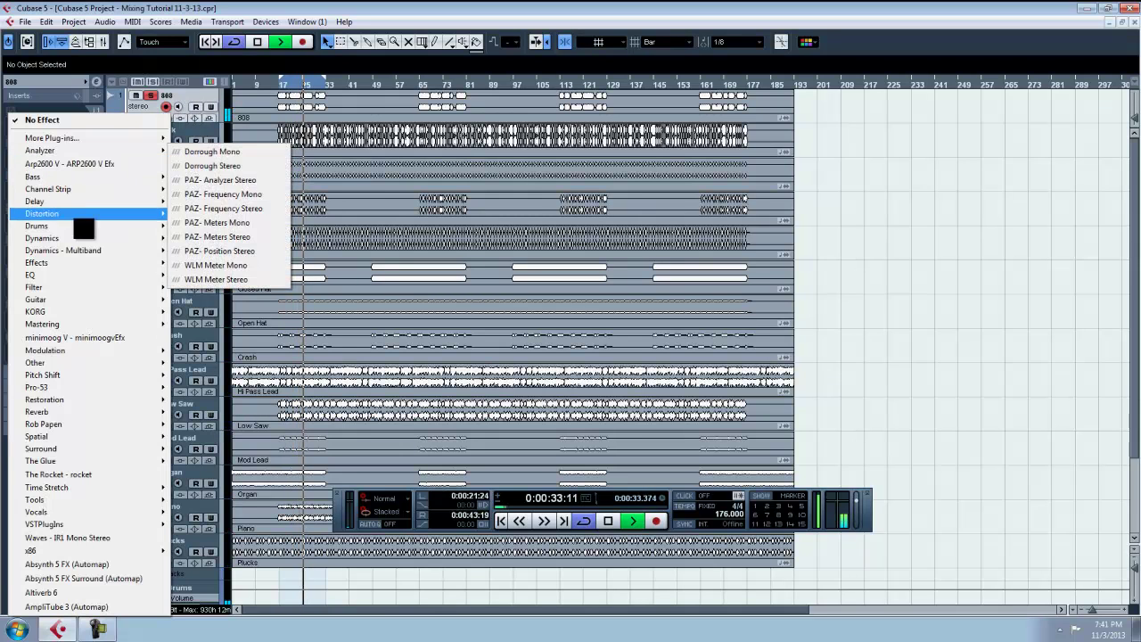
{"action": "mouse_move", "coordinate": [146, 276]}
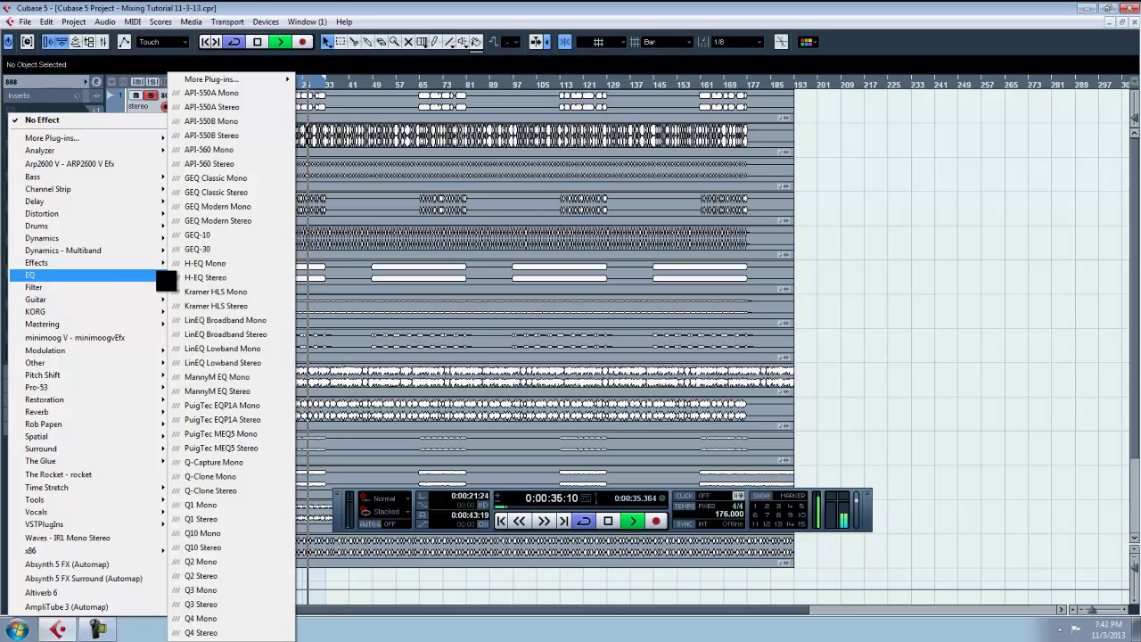
{"action": "left_click", "coordinate": [245, 282]}
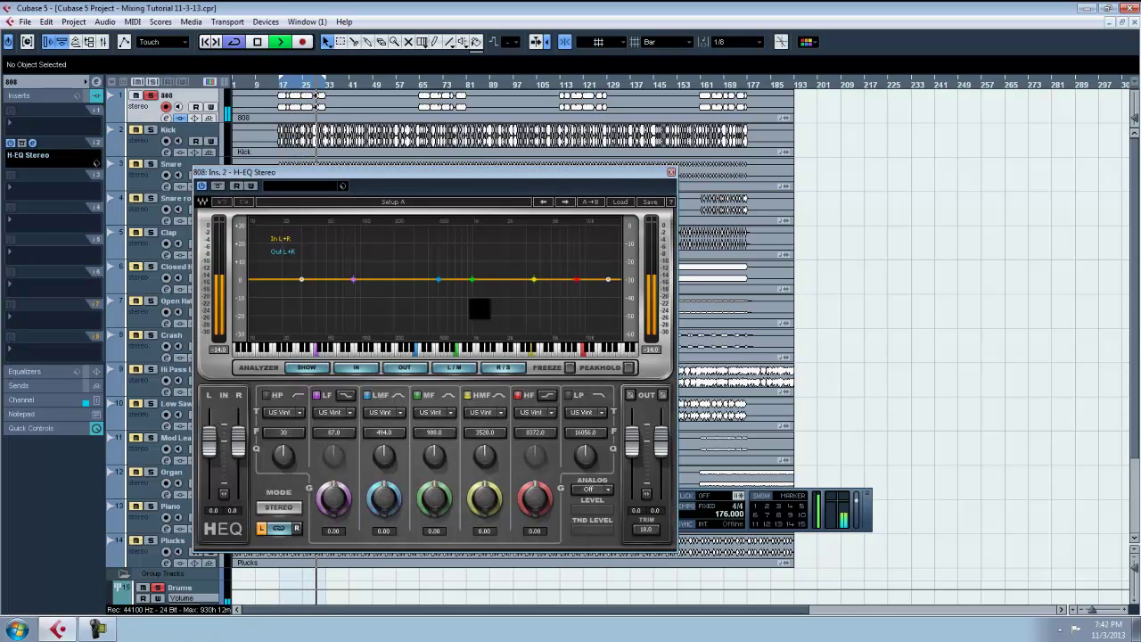
Step: Enable the 808 EQ's low-pass filter as Digital 2 and lower its frequency to about 685 Hz
{"action": "left_click", "coordinate": [580, 403]}
{"action": "left_click", "coordinate": [588, 412]}
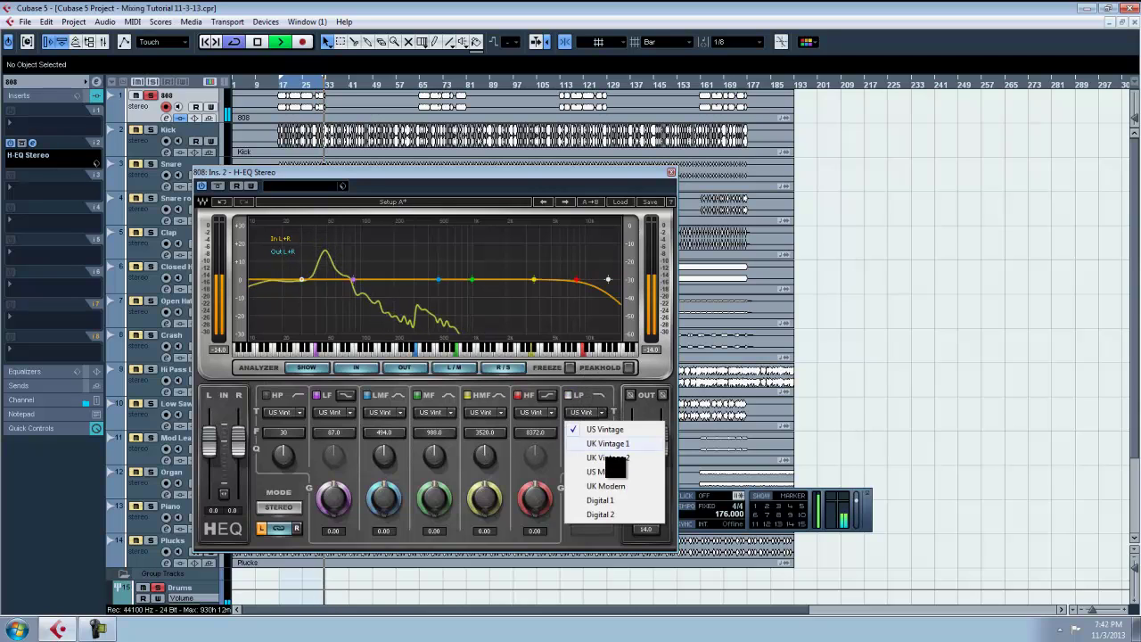
{"action": "left_click", "coordinate": [615, 514]}
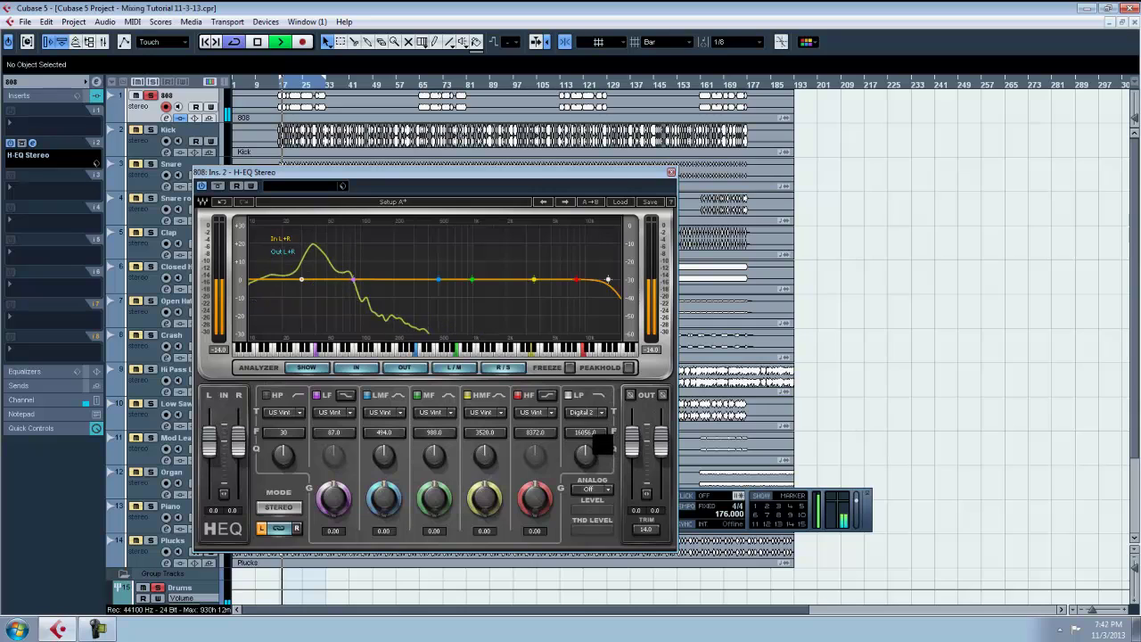
{"action": "mouse_move", "coordinate": [604, 443]}
{"action": "left_mouse_down"}
{"action": "mouse_move", "coordinate": [549, 436]}
{"action": "mouse_move", "coordinate": [586, 436]}
{"action": "left_mouse_up"}
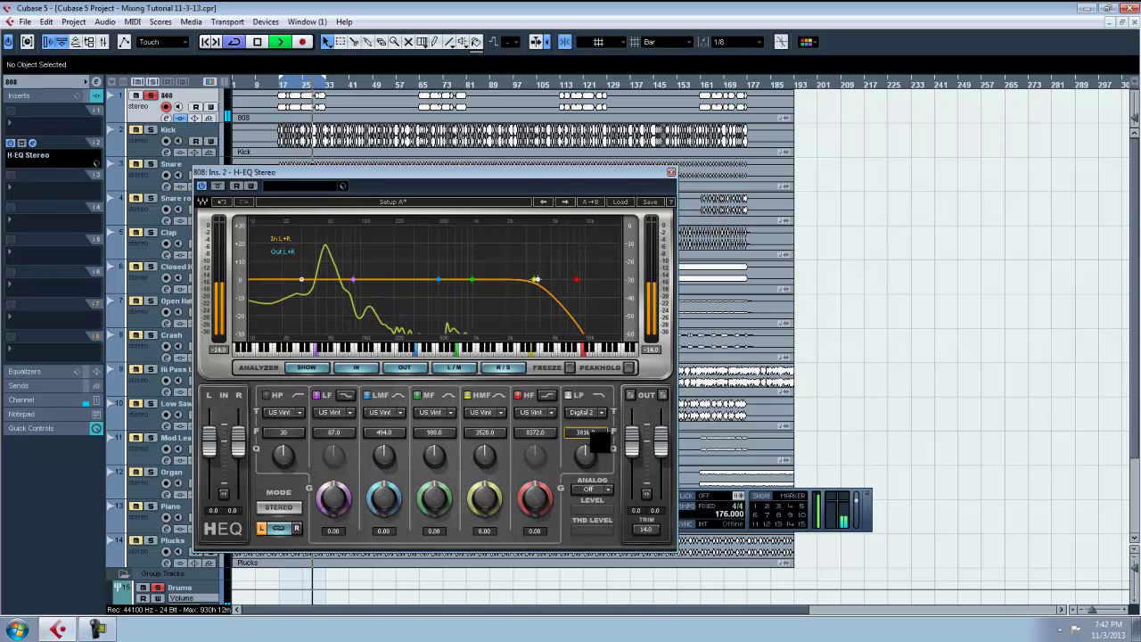
{"action": "mouse_move", "coordinate": [580, 433]}
{"action": "left_mouse_down"}
{"action": "mouse_move", "coordinate": [565, 433]}
{"action": "mouse_move", "coordinate": [568, 442]}
{"action": "left_mouse_up"}
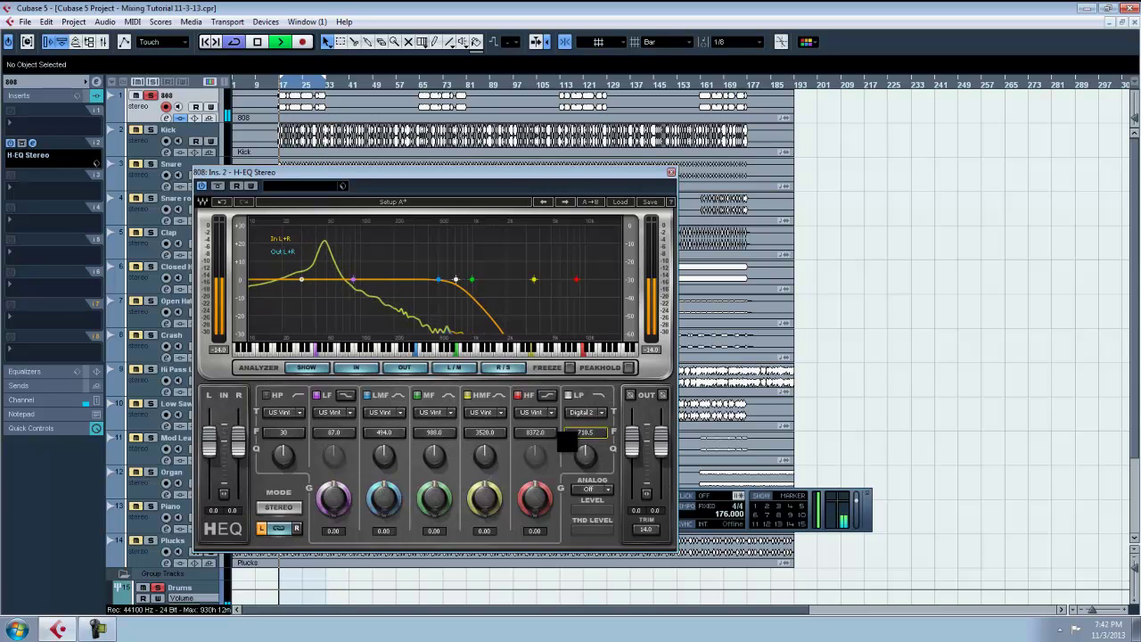
{"action": "left_click_drag", "start_coordinate": [570, 443], "coordinate": [586, 446]}
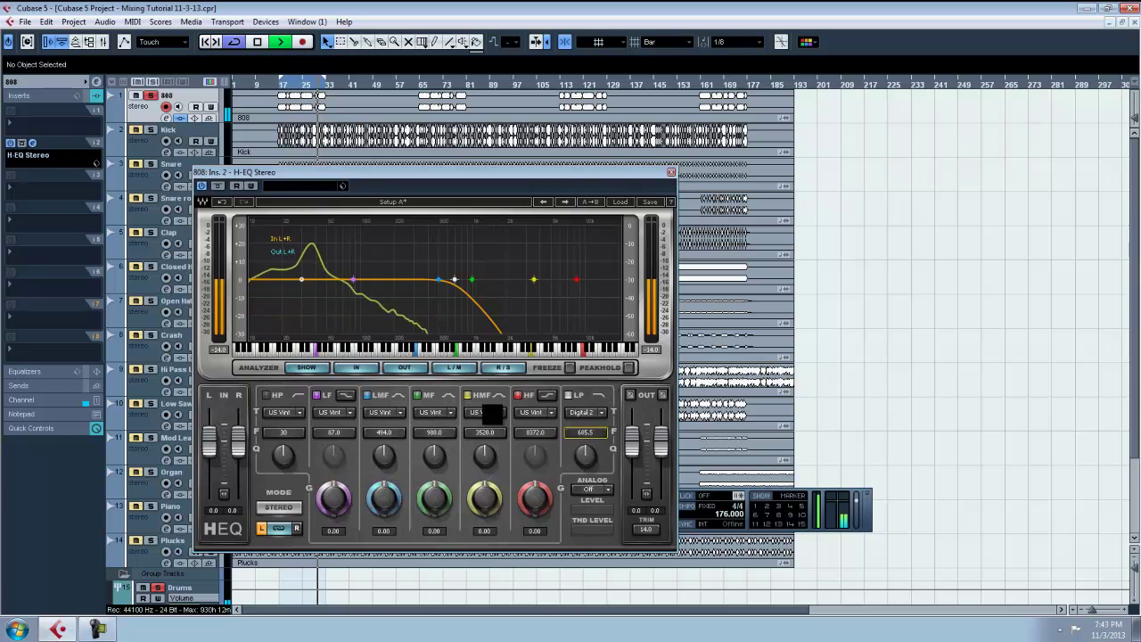
Step: Enable the 808 EQ's high-pass filter as Digital 2 at 16 Hz, and close the plug-in window
{"action": "left_click", "coordinate": [273, 398]}
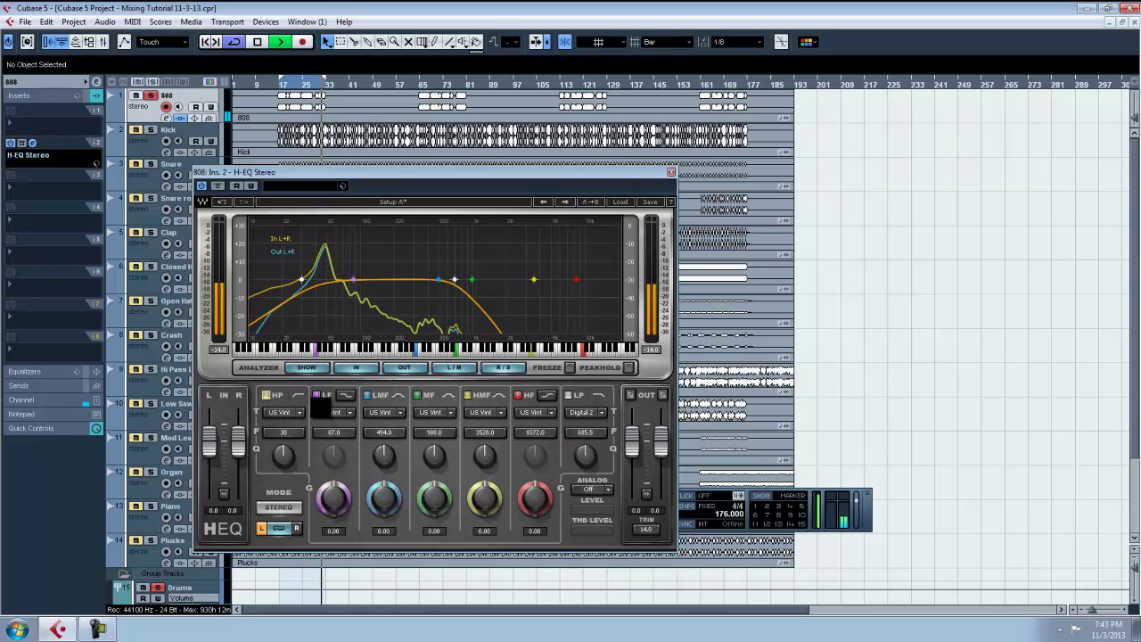
{"action": "left_click", "coordinate": [302, 411]}
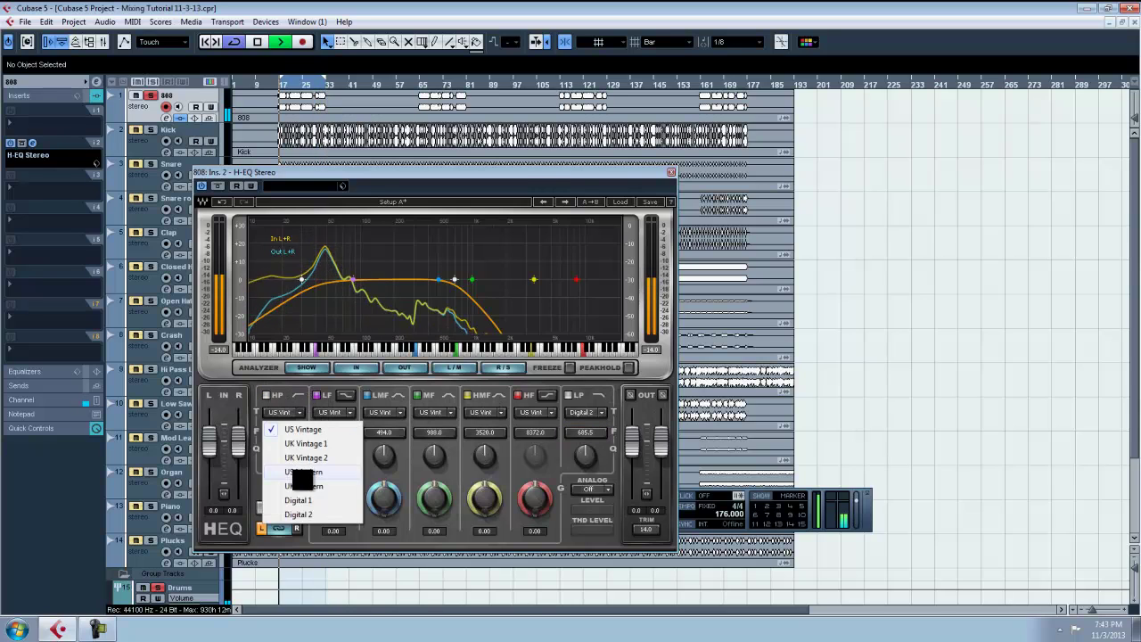
{"action": "left_click", "coordinate": [316, 516]}
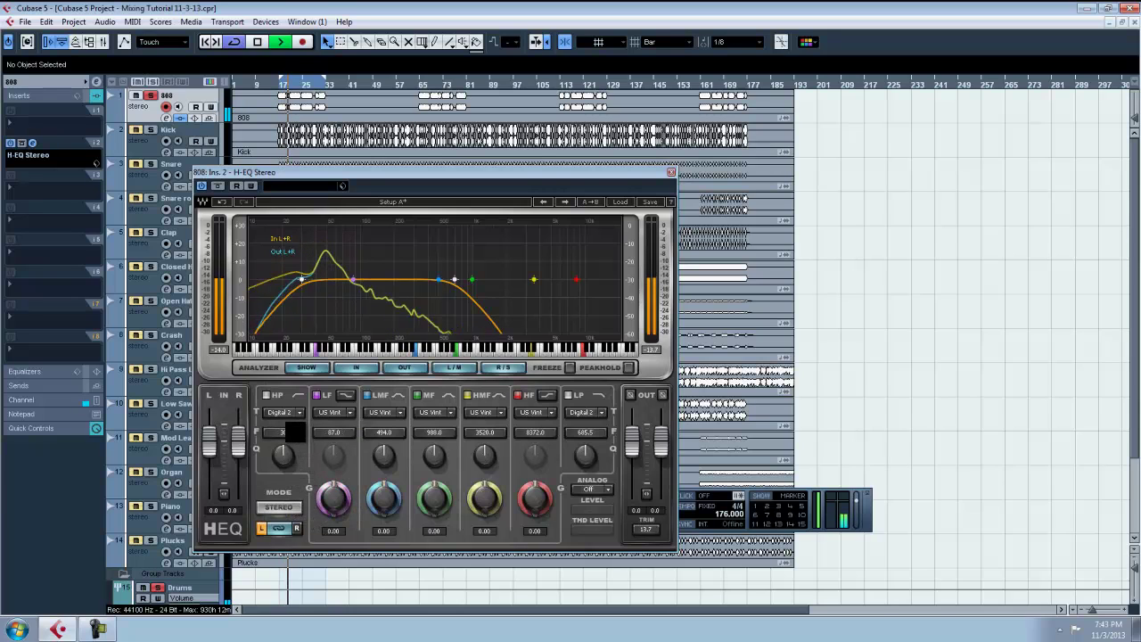
{"action": "left_click_drag", "start_coordinate": [286, 432], "coordinate": [273, 428]}
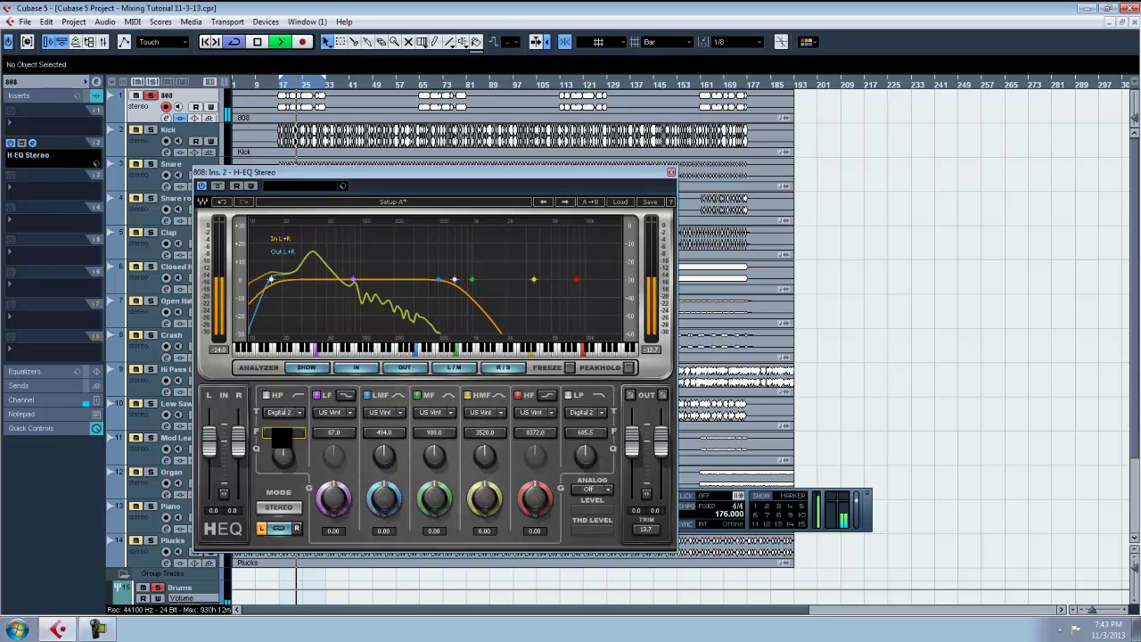
{"action": "mouse_move", "coordinate": [290, 461]}
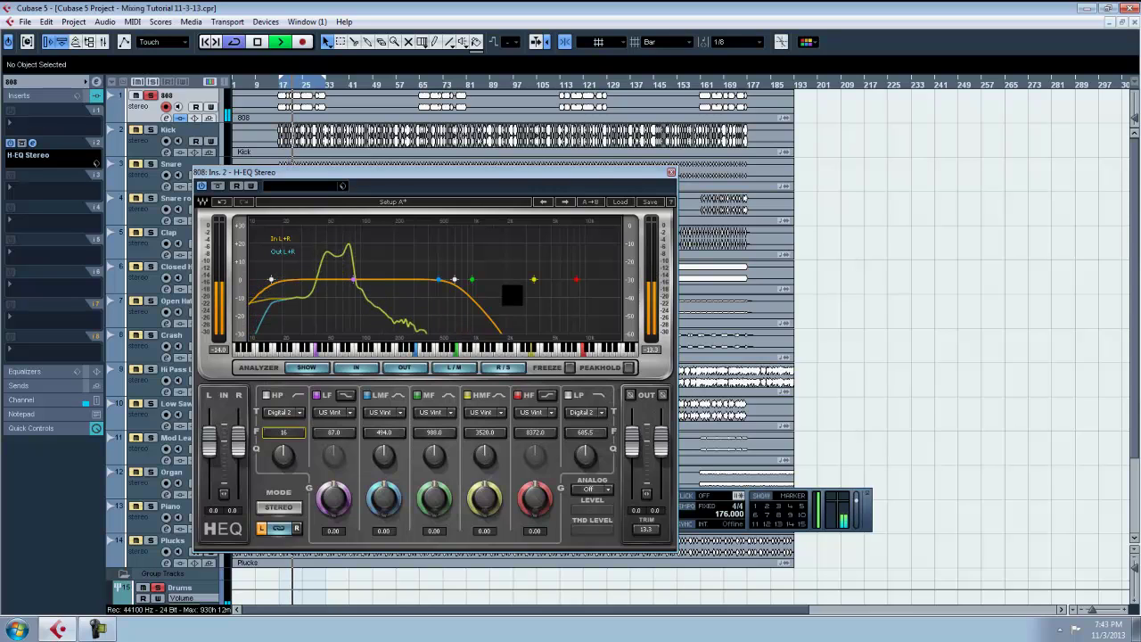
{"action": "left_click", "coordinate": [672, 172]}
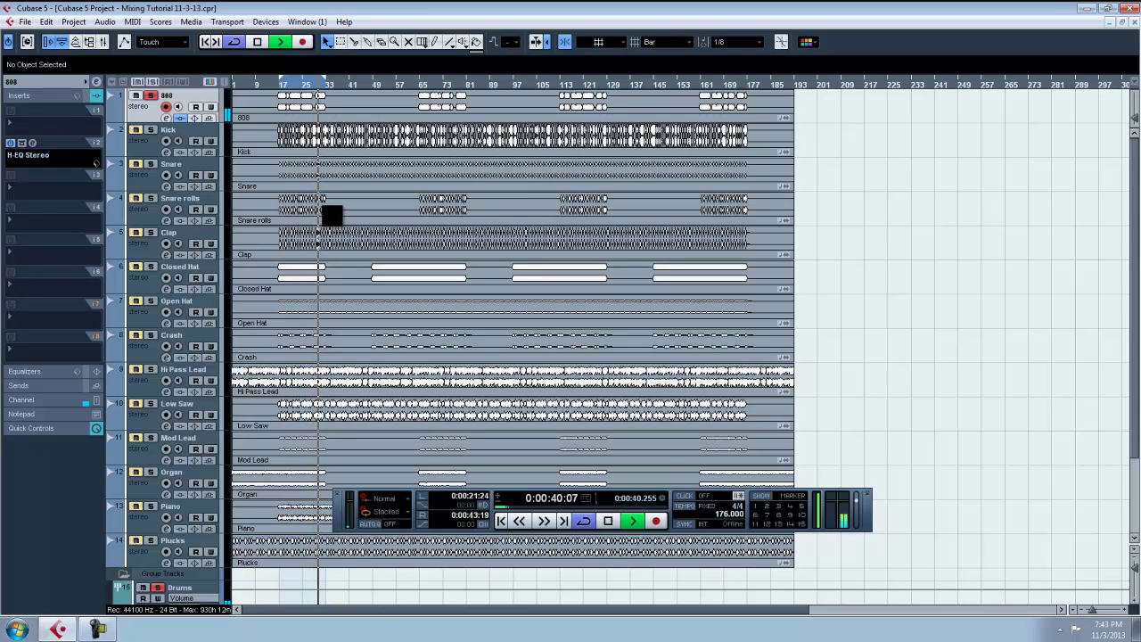
Step: Solo the Kick track in place of the 808 and load H-EQ Stereo into its second insert slot
{"action": "left_click", "coordinate": [160, 152]}
{"action": "left_click", "coordinate": [150, 130]}
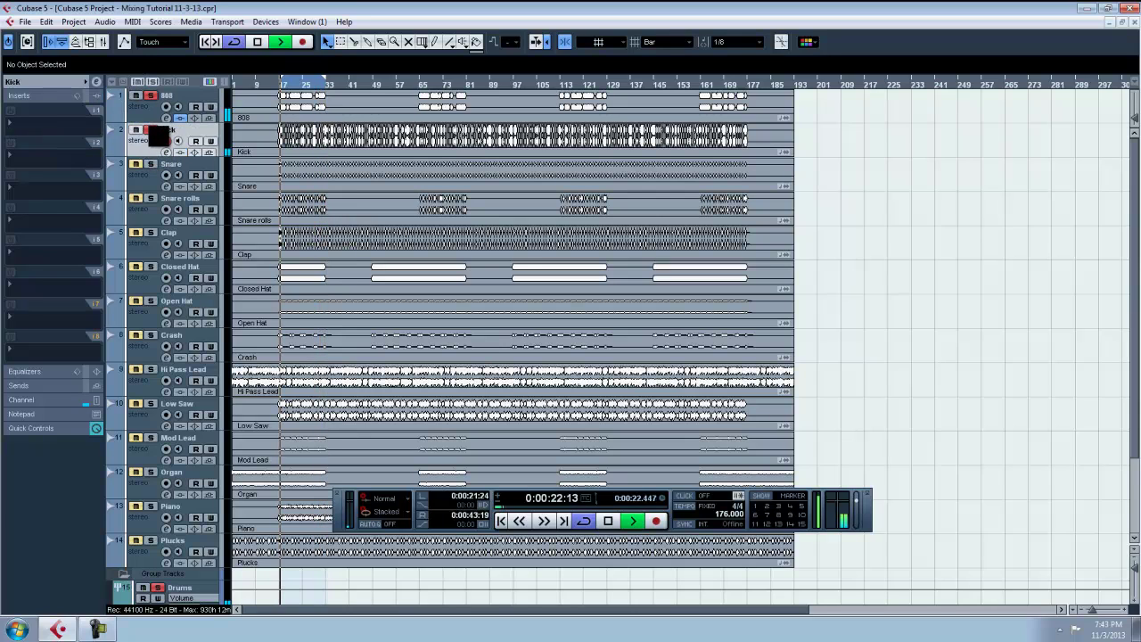
{"action": "left_click", "coordinate": [151, 95]}
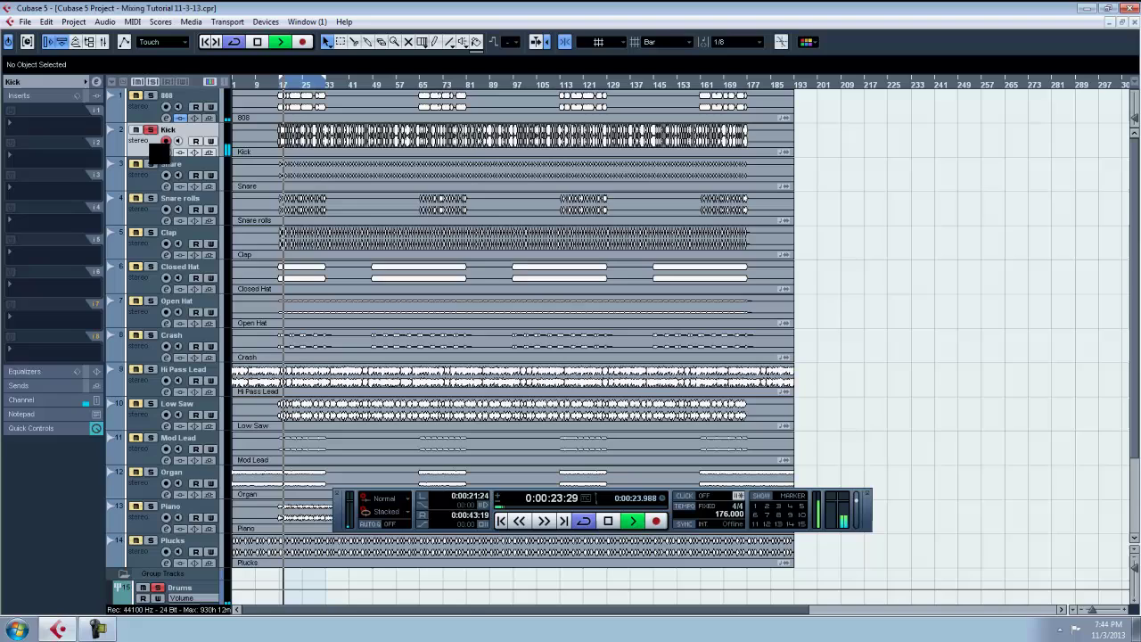
{"action": "left_click", "coordinate": [50, 156]}
{"action": "mouse_move", "coordinate": [114, 276]}
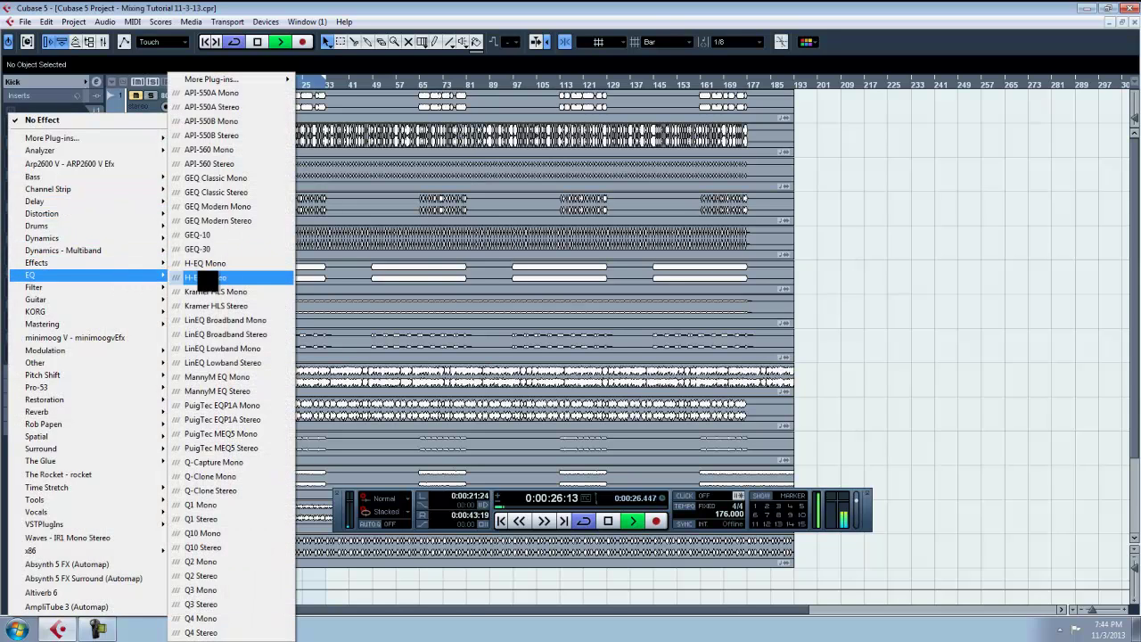
{"action": "left_click", "coordinate": [171, 286]}
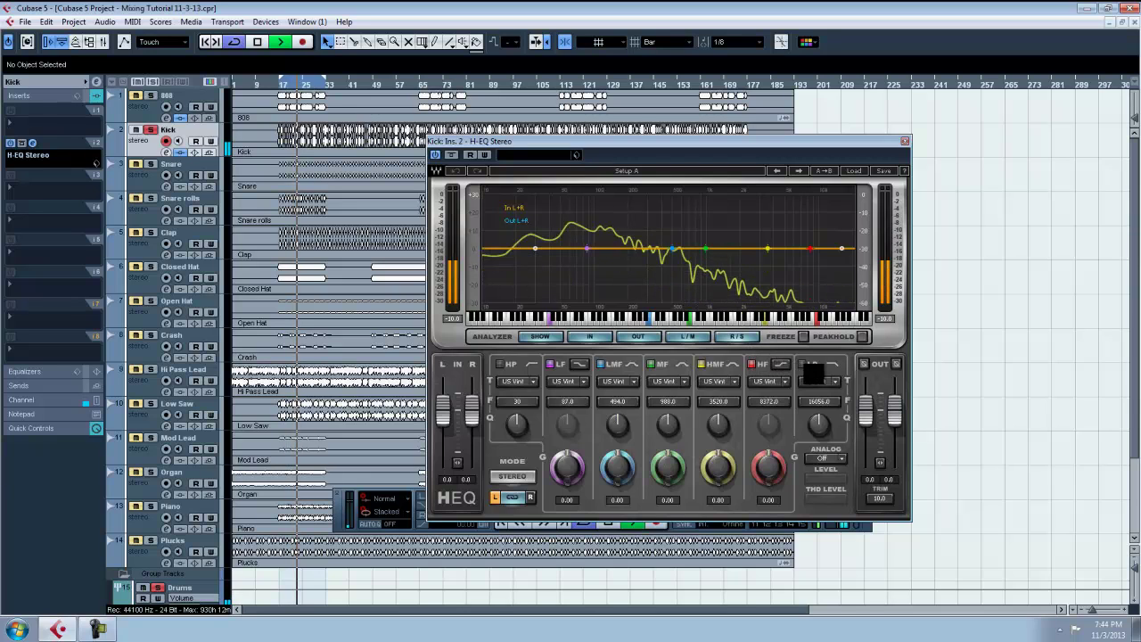
Step: Enable the Kick EQ's low-pass filter as Digital 2 with its frequency at about 15941 Hz
{"action": "left_click", "coordinate": [801, 364]}
{"action": "left_click", "coordinate": [825, 381]}
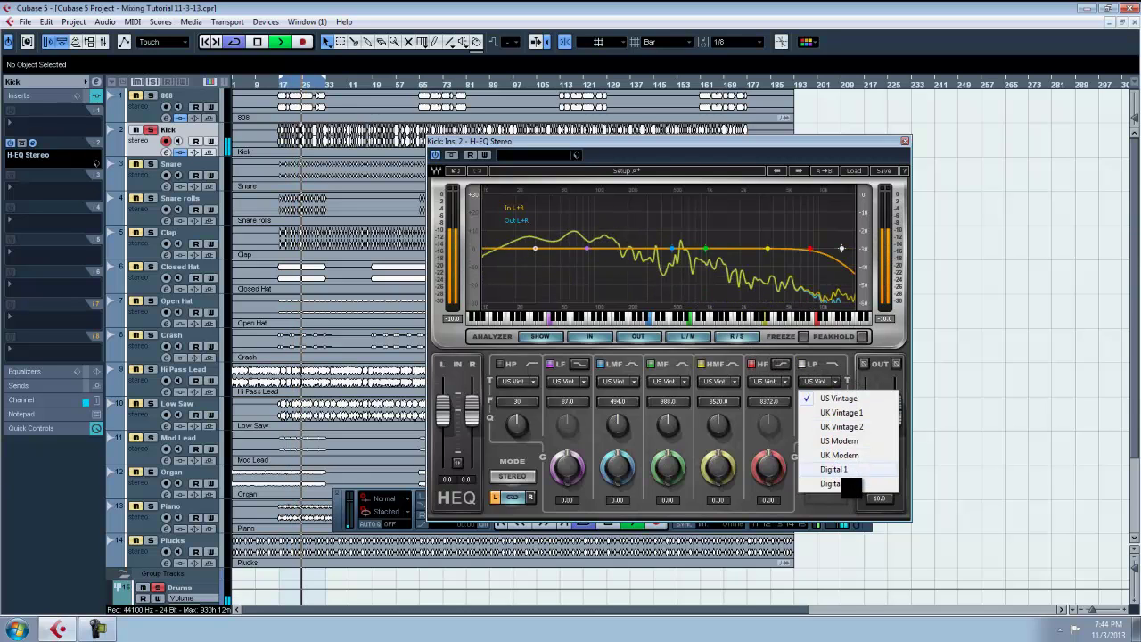
{"action": "left_click", "coordinate": [835, 484]}
{"action": "left_click_drag", "start_coordinate": [835, 427], "coordinate": [821, 409]}
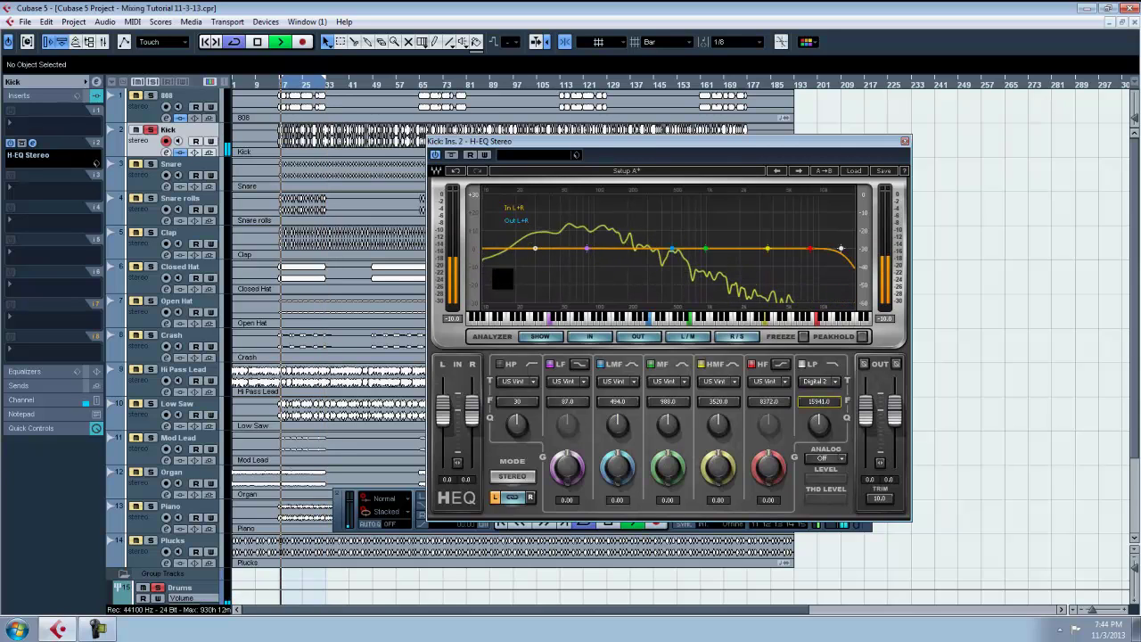
Step: Enable the Kick EQ's high-pass filter as Digital 2 at 32 Hz, and close the plug-in window
{"action": "left_click", "coordinate": [505, 364]}
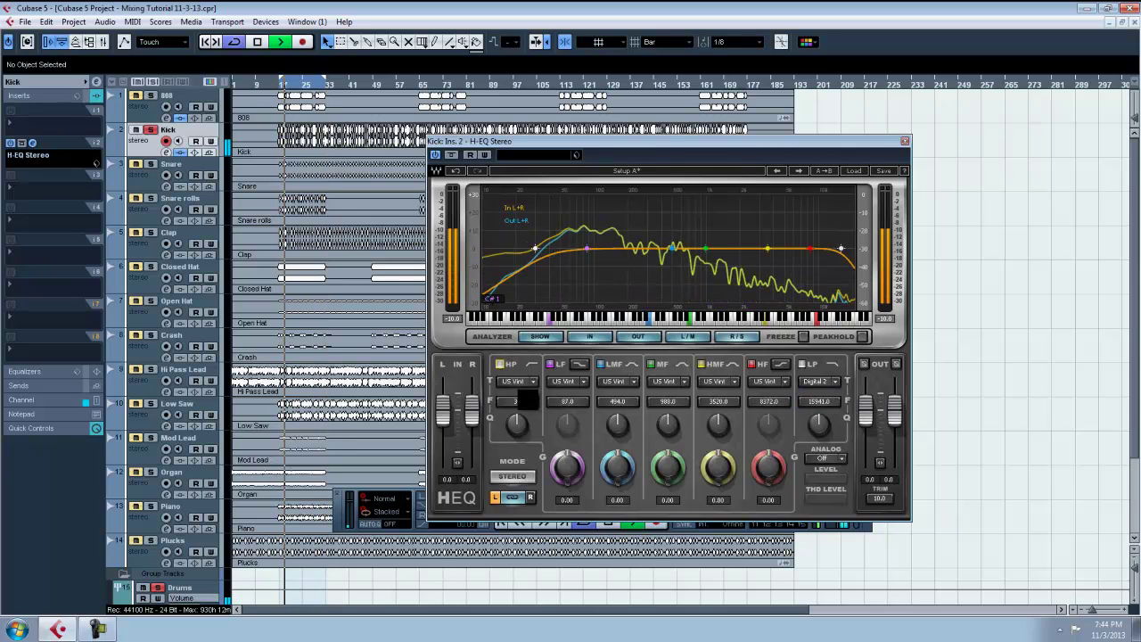
{"action": "left_click", "coordinate": [517, 381]}
{"action": "left_click", "coordinate": [526, 487]}
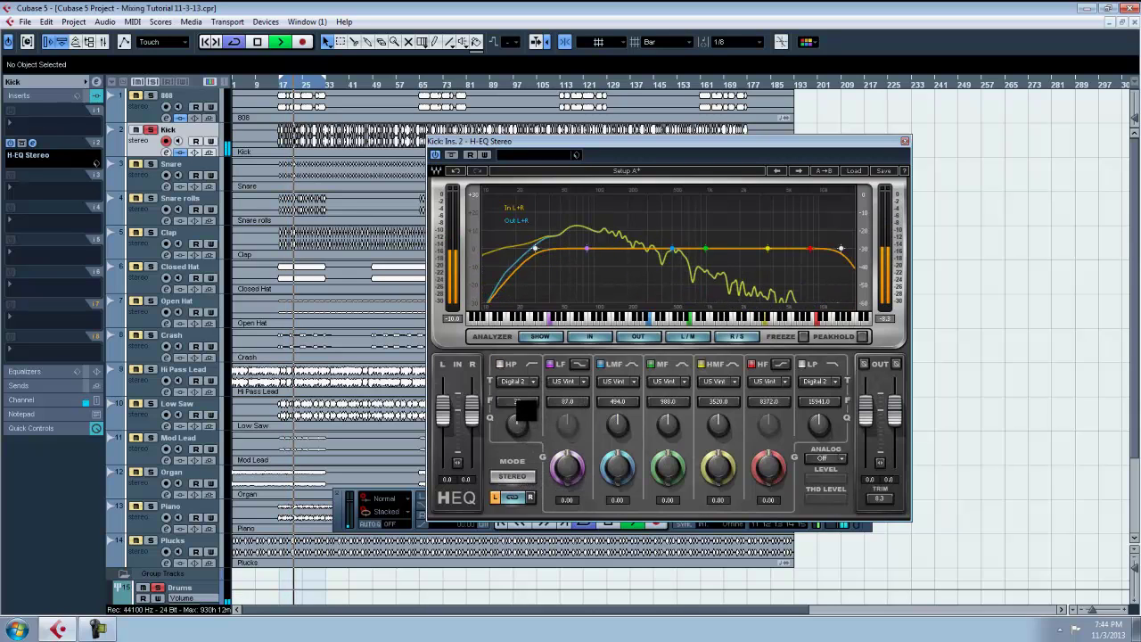
{"action": "mouse_move", "coordinate": [518, 403]}
{"action": "left_mouse_down"}
{"action": "mouse_move", "coordinate": [533, 401]}
{"action": "mouse_move", "coordinate": [520, 401]}
{"action": "left_mouse_up"}
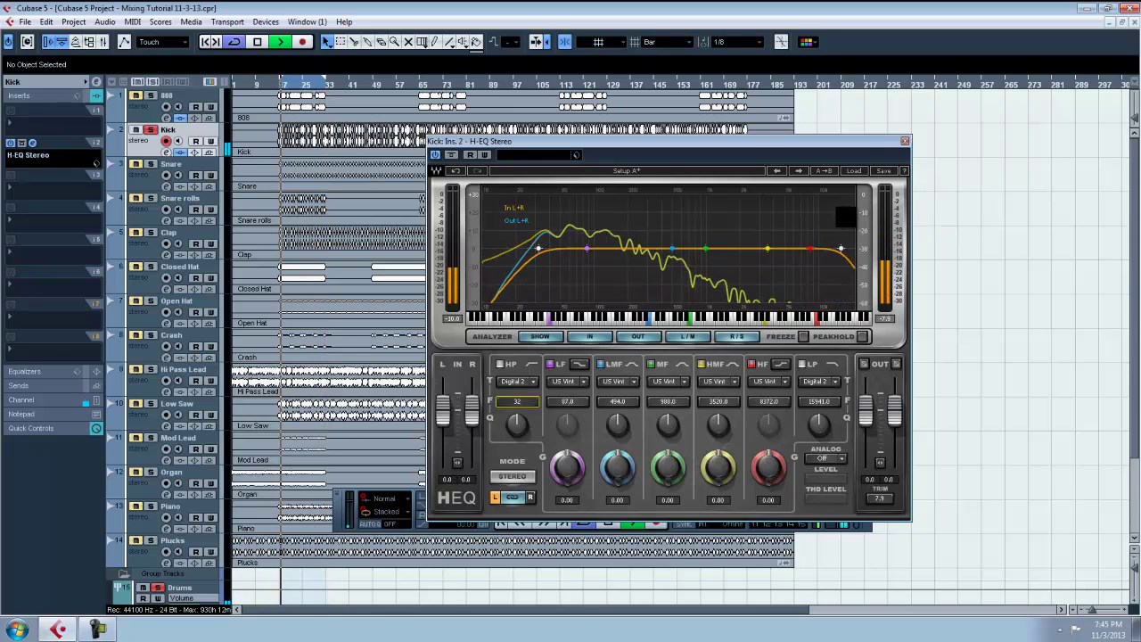
{"action": "left_click", "coordinate": [904, 141]}
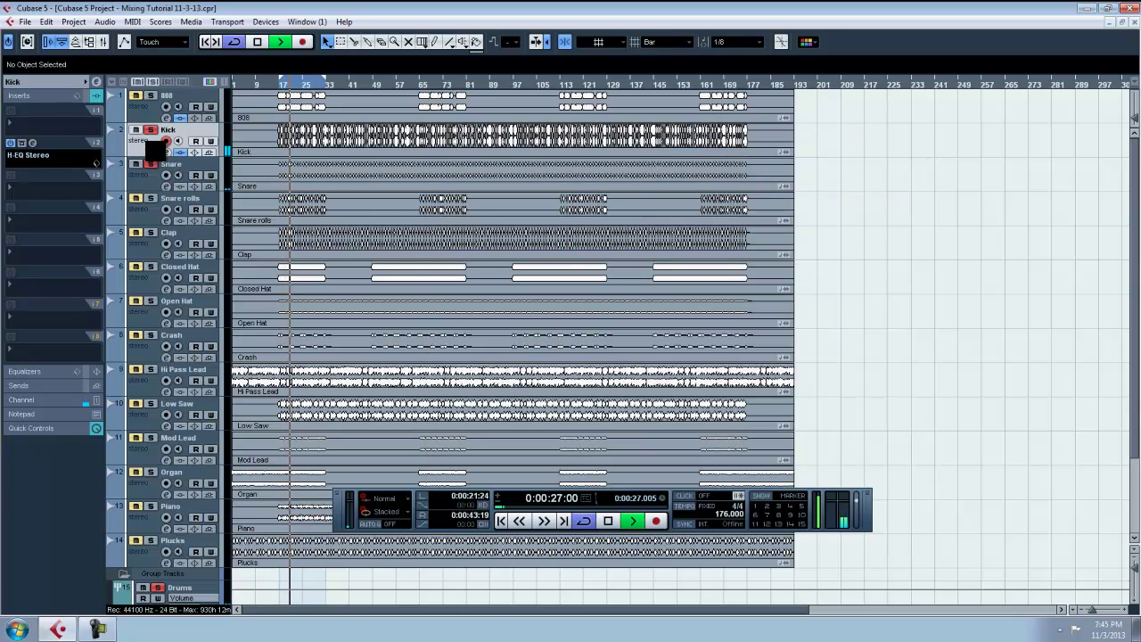
Step: Leave only the Snare track soloed and load H-EQ Stereo into its second insert slot
{"action": "left_click", "coordinate": [164, 175]}
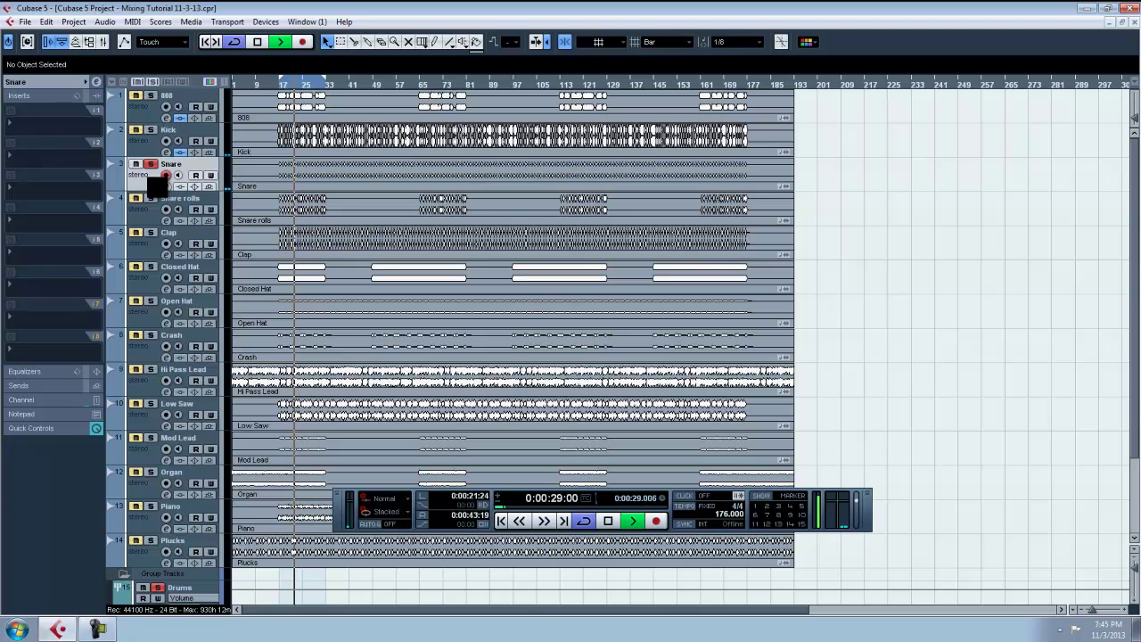
{"action": "left_click", "coordinate": [49, 159]}
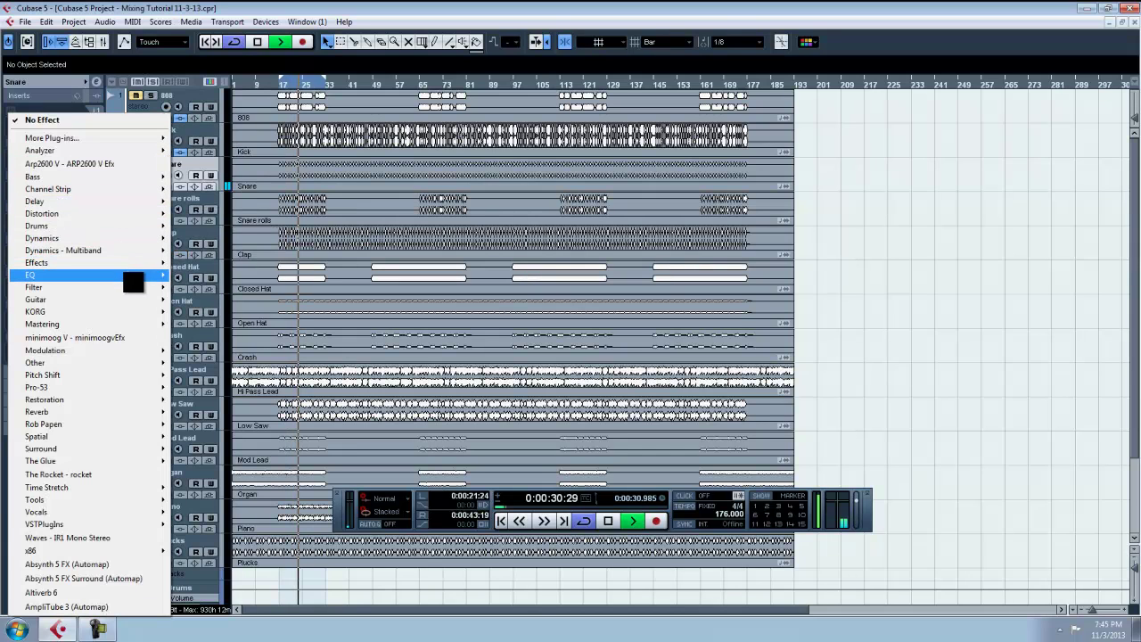
{"action": "mouse_move", "coordinate": [132, 282]}
{"action": "left_click", "coordinate": [191, 298]}
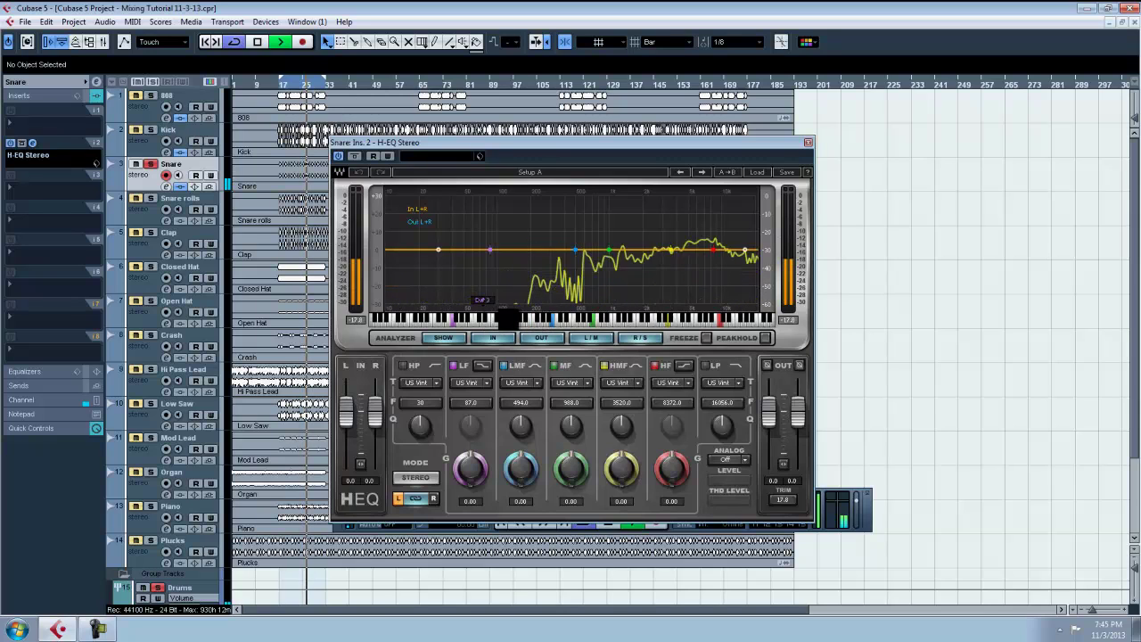
Step: Enable the Snare EQ's low-pass filter and set its type to Digital 2
{"action": "left_click", "coordinate": [705, 366]}
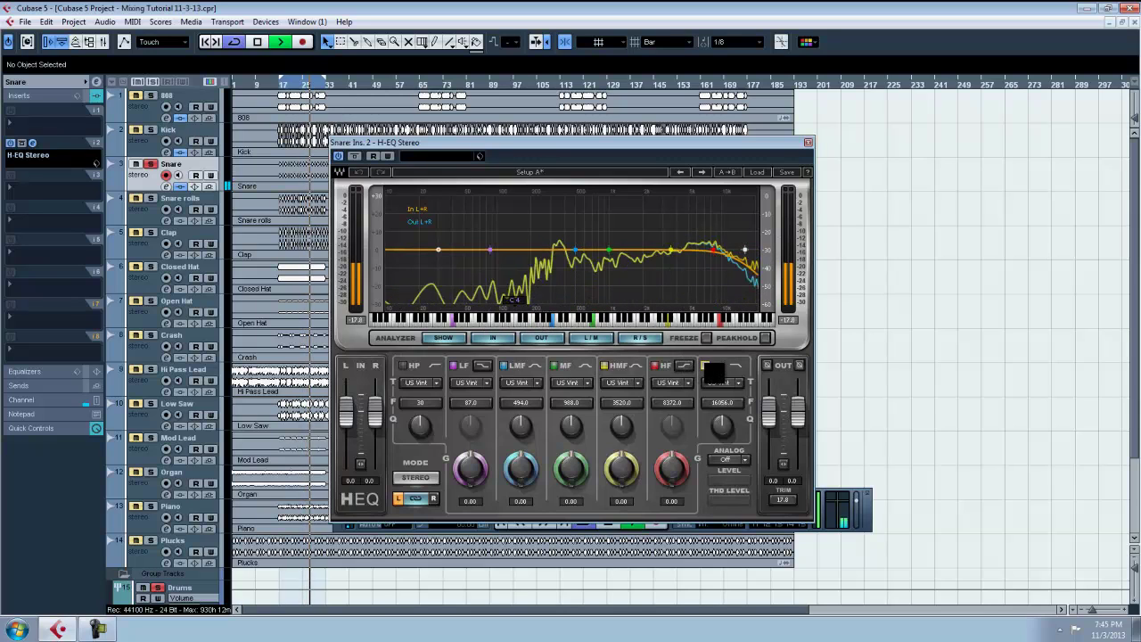
{"action": "left_click", "coordinate": [738, 382]}
{"action": "left_click", "coordinate": [746, 485]}
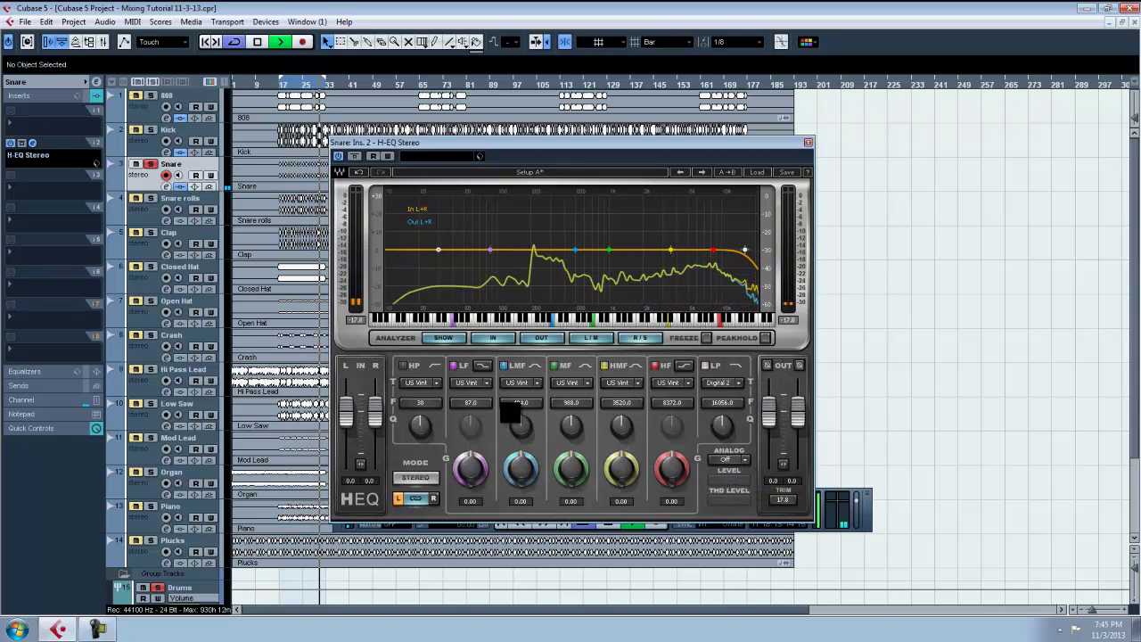
Step: Enable the Snare EQ's high-pass filter as Digital 2 and raise its frequency to 51 Hz
{"action": "left_click", "coordinate": [442, 339]}
{"action": "left_click", "coordinate": [403, 365]}
{"action": "left_click", "coordinate": [438, 382]}
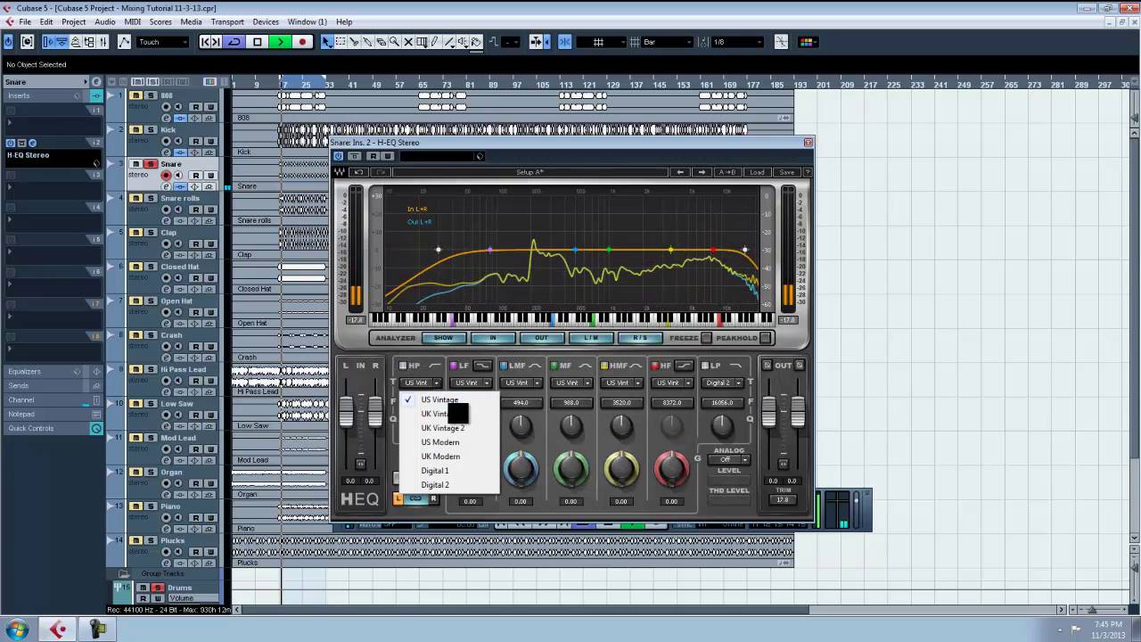
{"action": "left_click", "coordinate": [464, 486]}
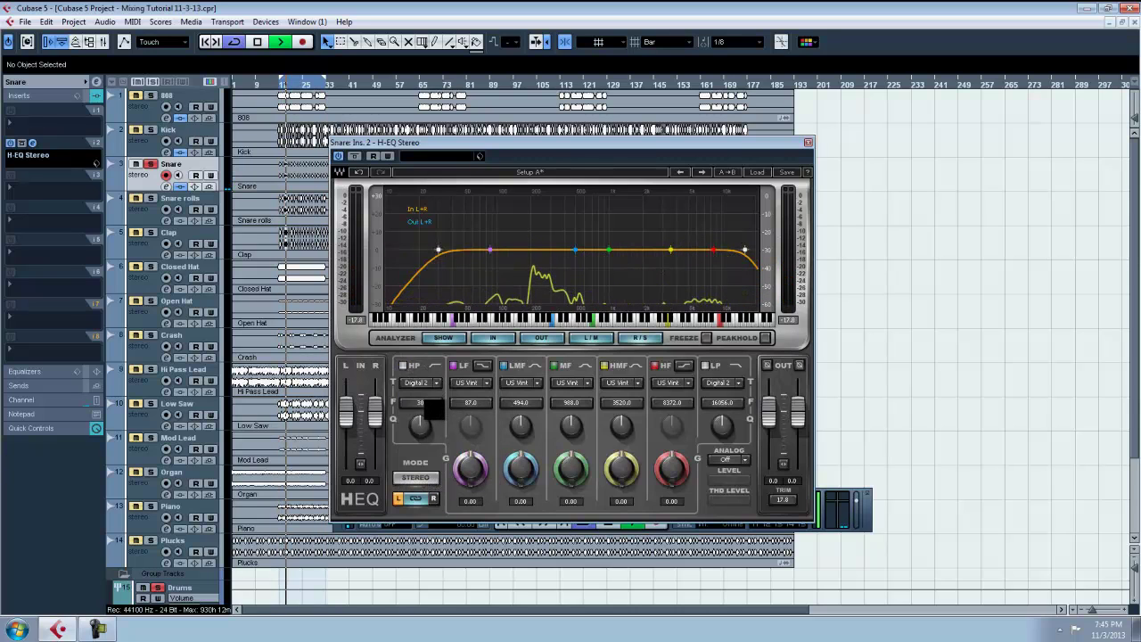
{"action": "left_click_drag", "start_coordinate": [440, 410], "coordinate": [451, 411]}
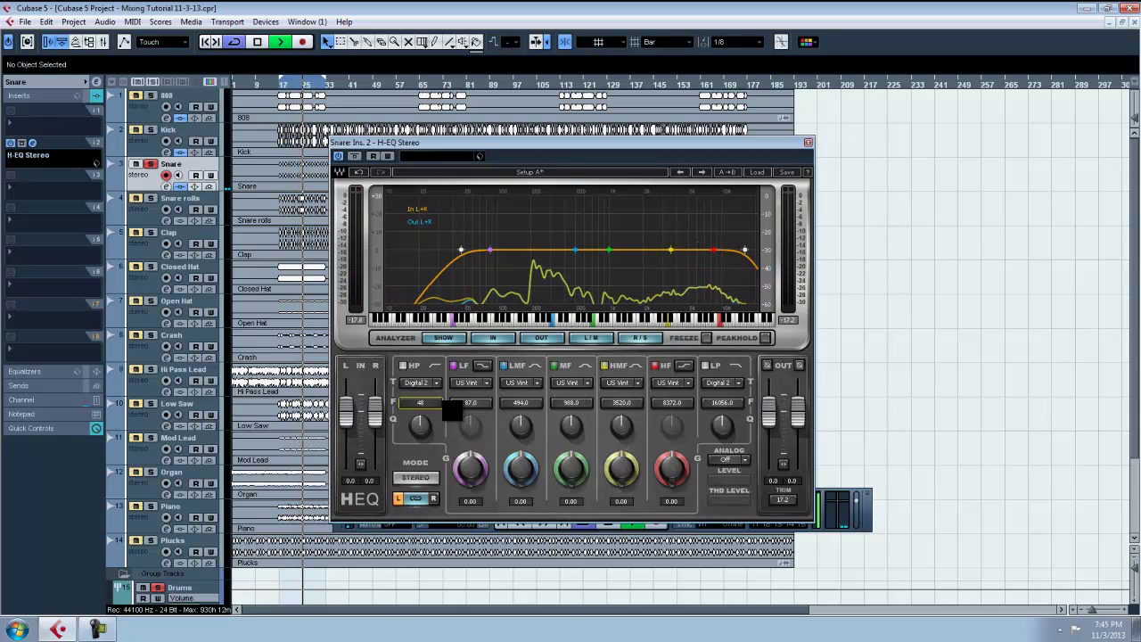
{"action": "left_click_drag", "start_coordinate": [452, 410], "coordinate": [455, 409]}
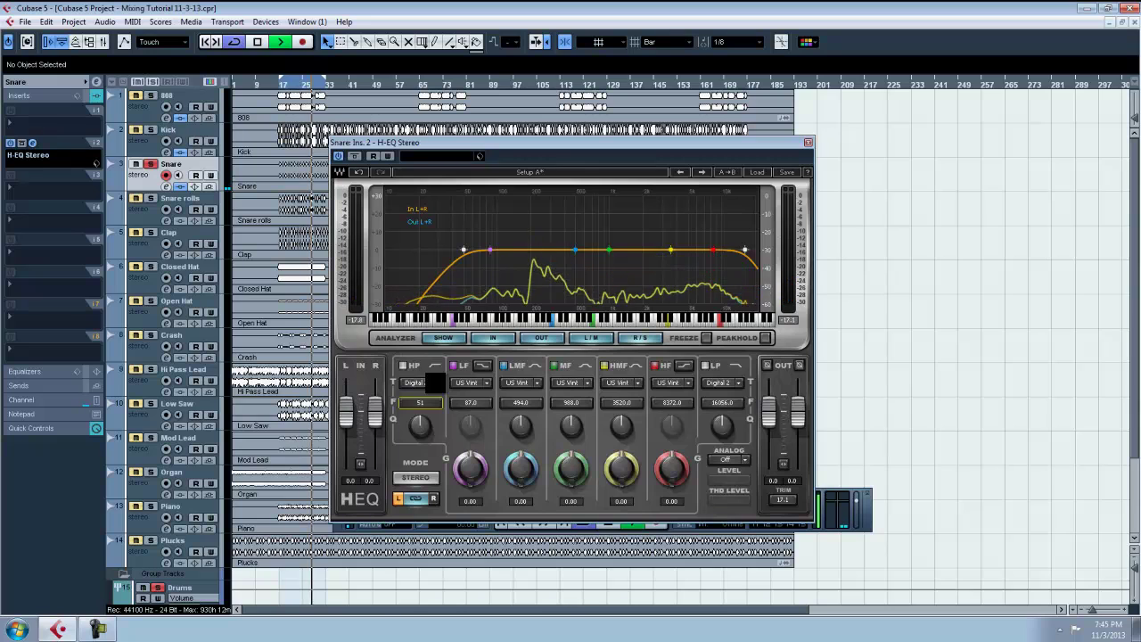
Step: Close the Snare EQ, switch the solo to the Snare rolls track, and load H-EQ Stereo into its second insert slot
{"action": "left_click", "coordinate": [808, 142]}
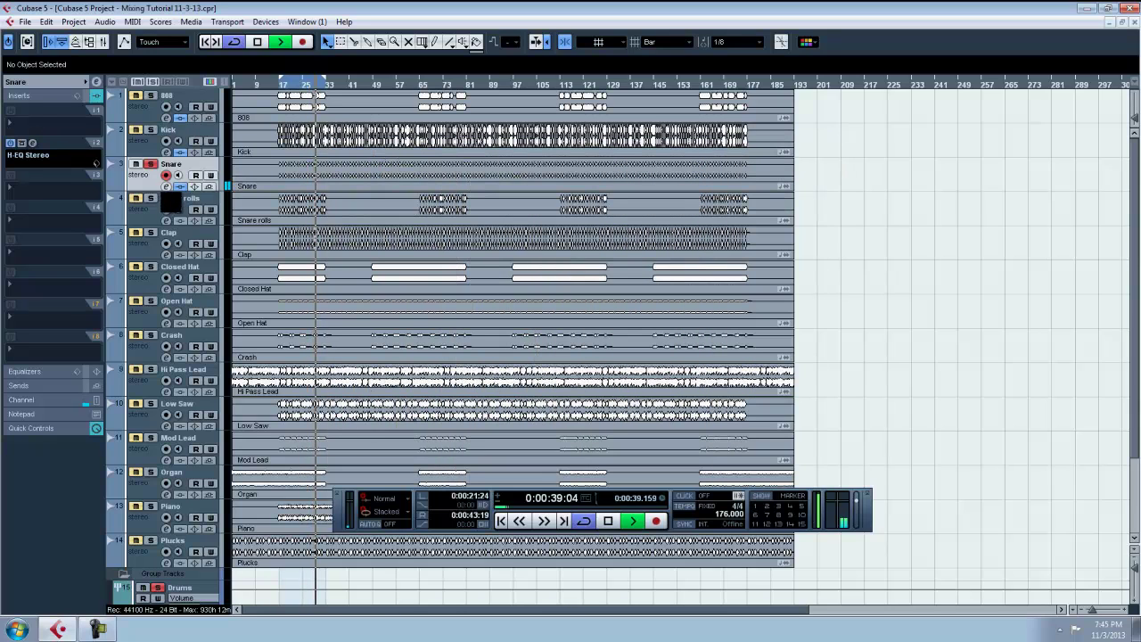
{"action": "left_click", "coordinate": [170, 202]}
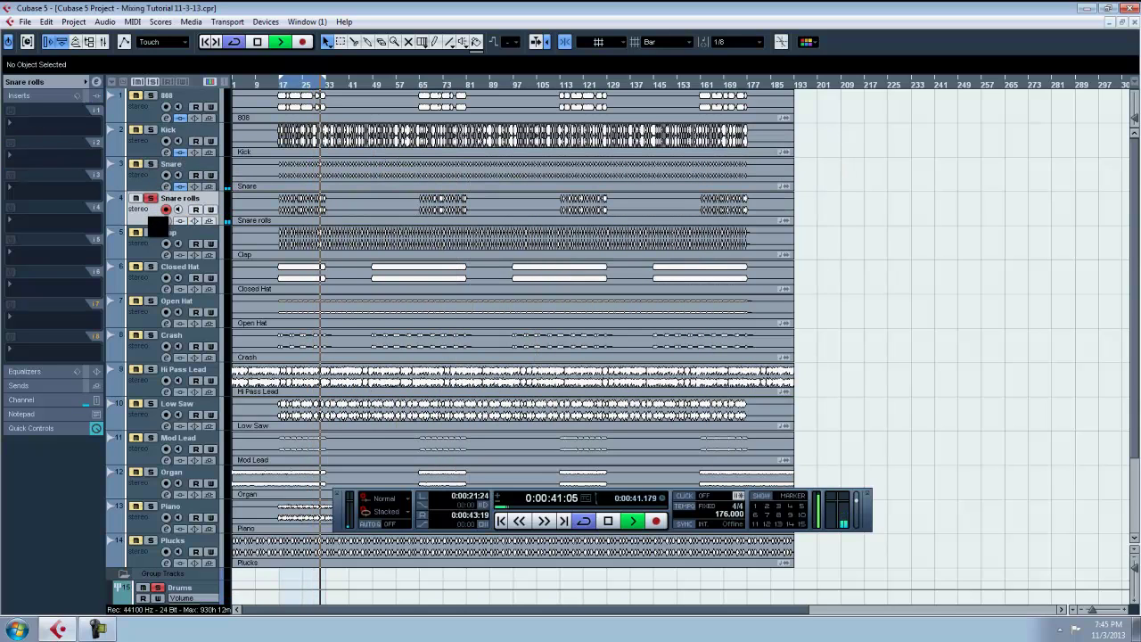
{"action": "left_click", "coordinate": [49, 166]}
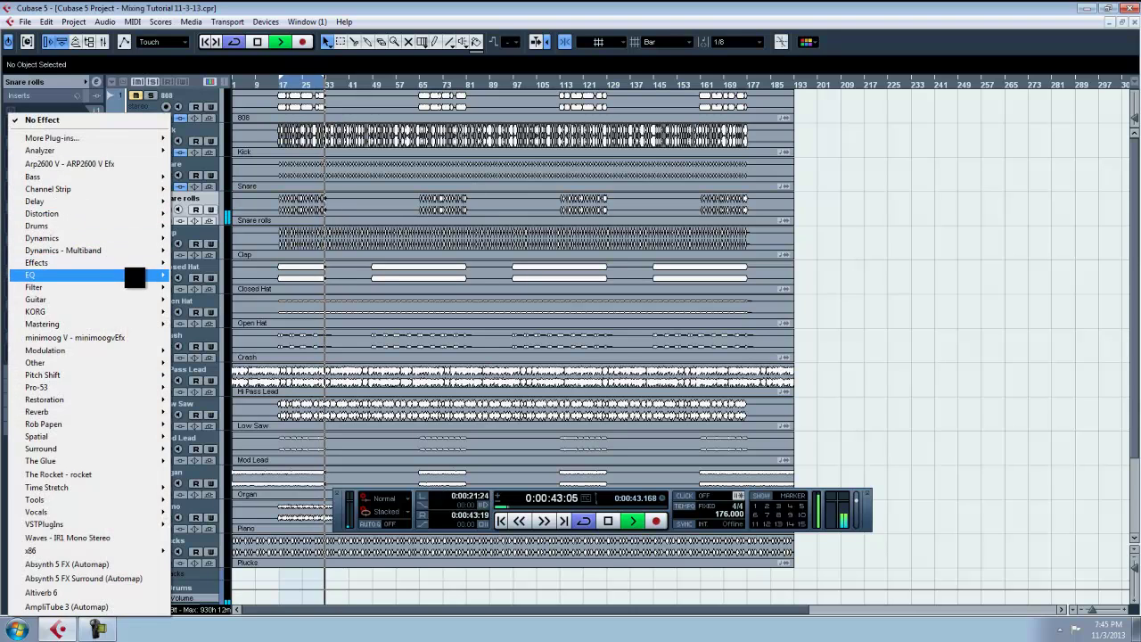
{"action": "mouse_move", "coordinate": [134, 278]}
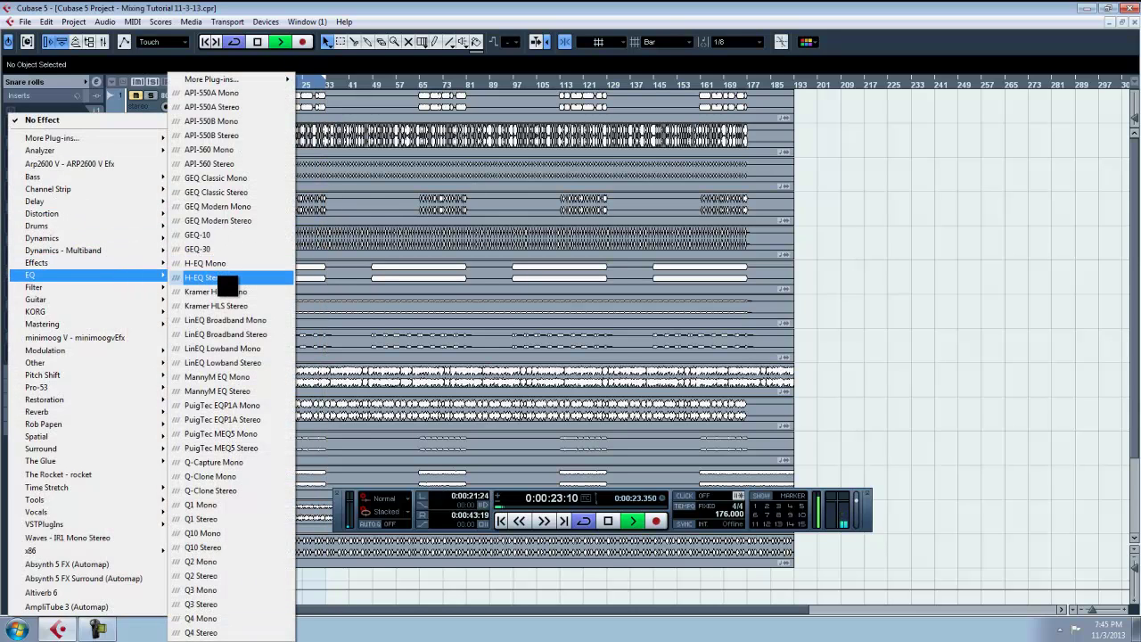
{"action": "left_click", "coordinate": [227, 280]}
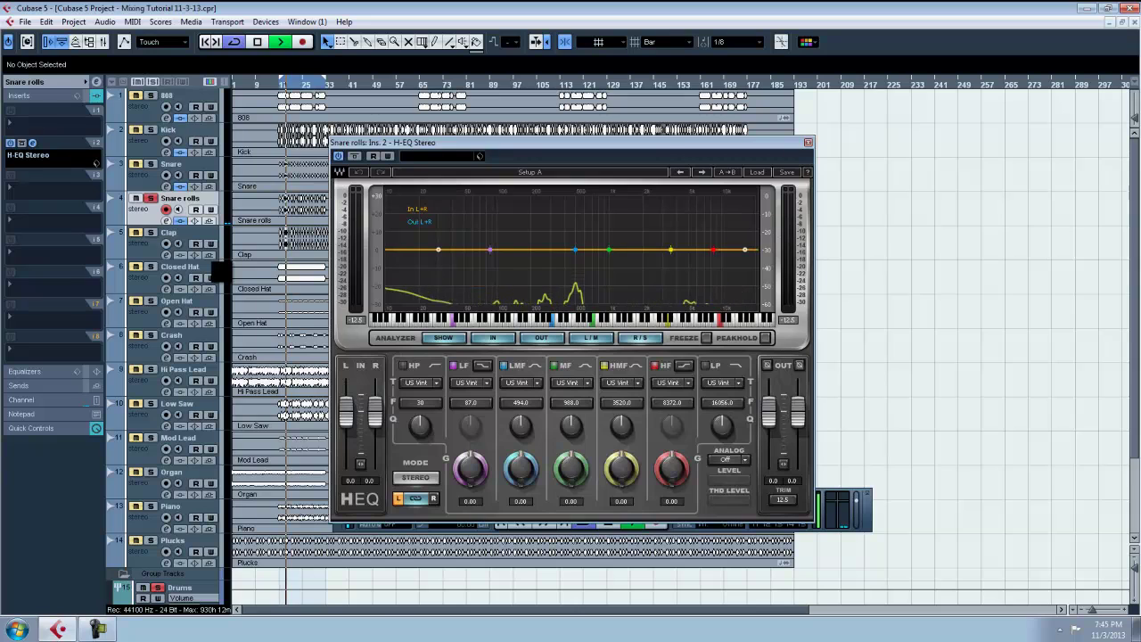
Step: Enable the Snare rolls EQ's low-pass filter and set its type to Digital 2
{"action": "left_click", "coordinate": [707, 366]}
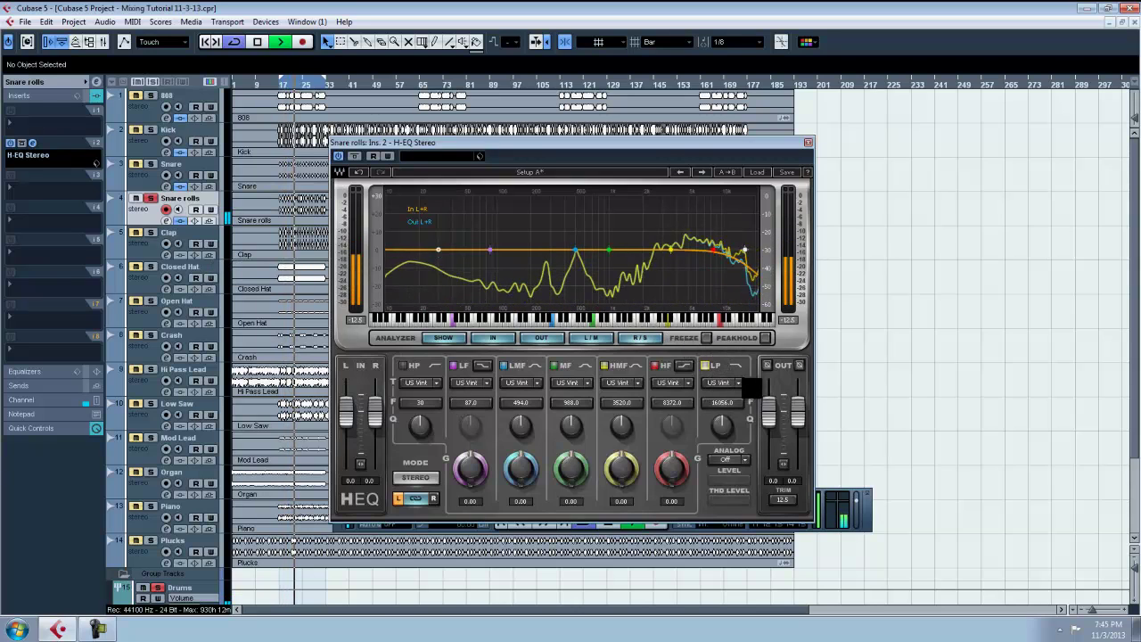
{"action": "left_click", "coordinate": [747, 383]}
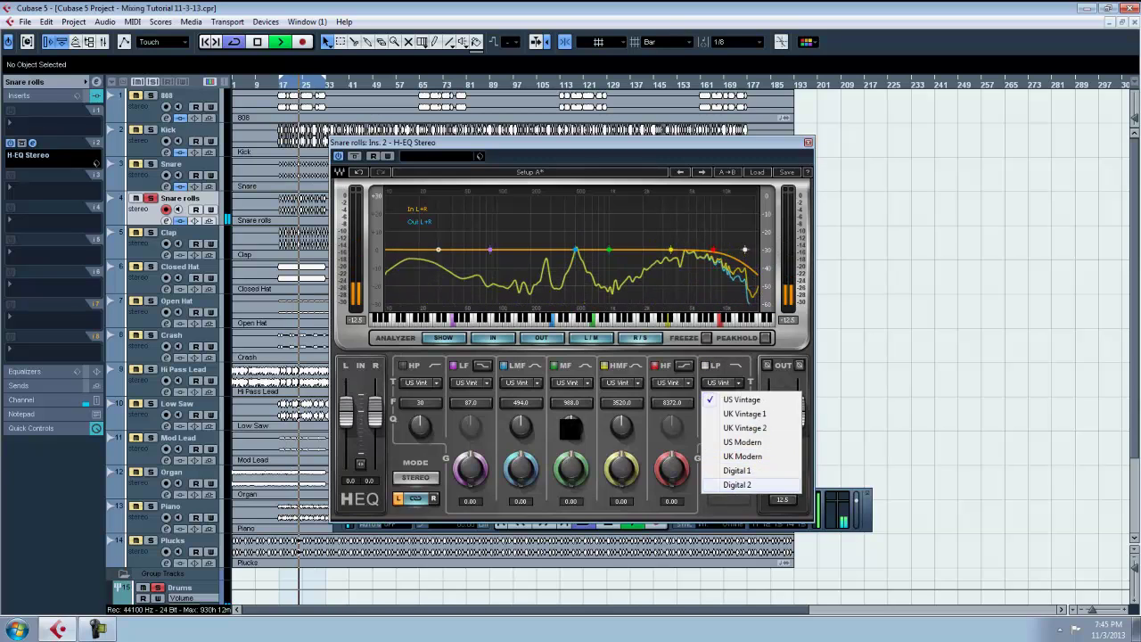
{"action": "left_click", "coordinate": [765, 484]}
Step: Enable the Snare rolls EQ's high-pass filter as Digital 2 at 82 Hz, and close the plug-in window
{"action": "left_click", "coordinate": [418, 367]}
{"action": "left_click", "coordinate": [438, 383]}
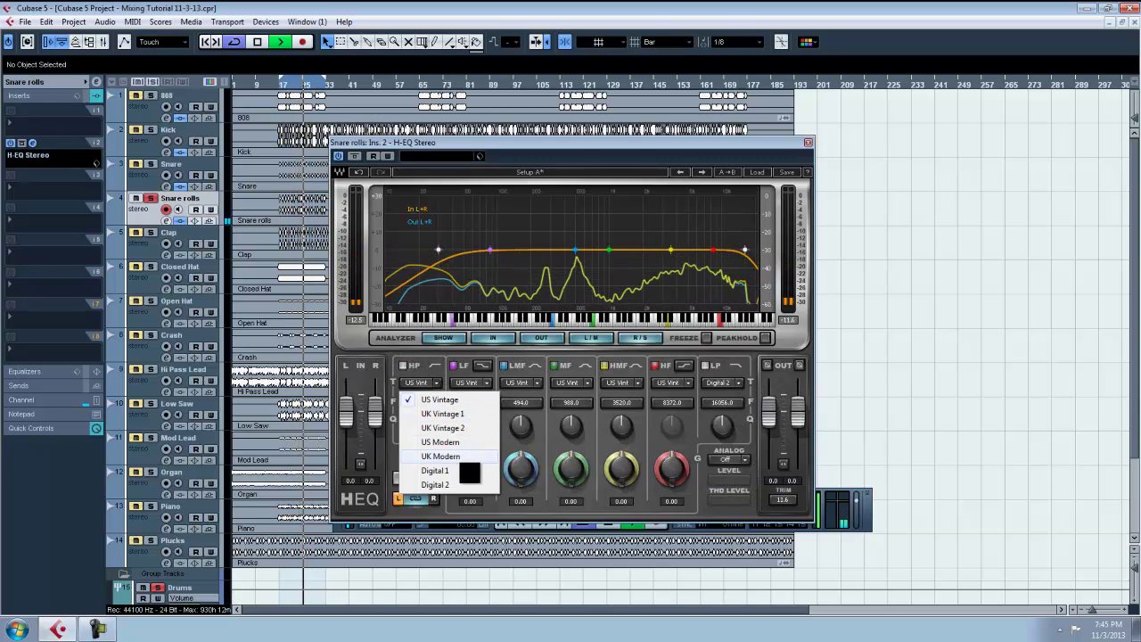
{"action": "left_click", "coordinate": [462, 486]}
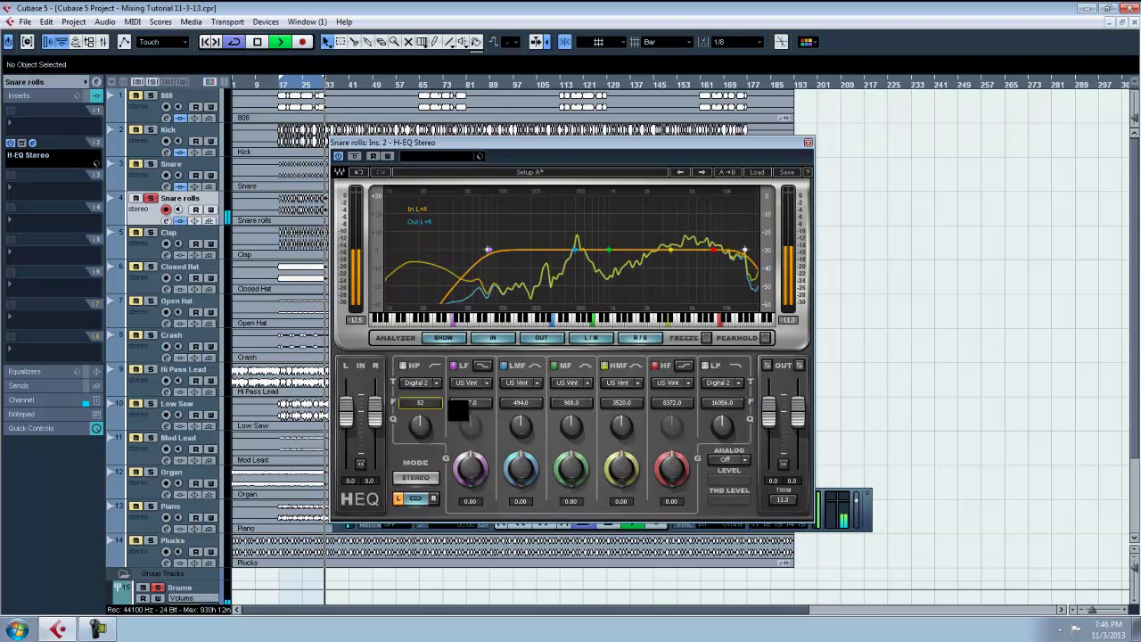
{"action": "left_click", "coordinate": [808, 143]}
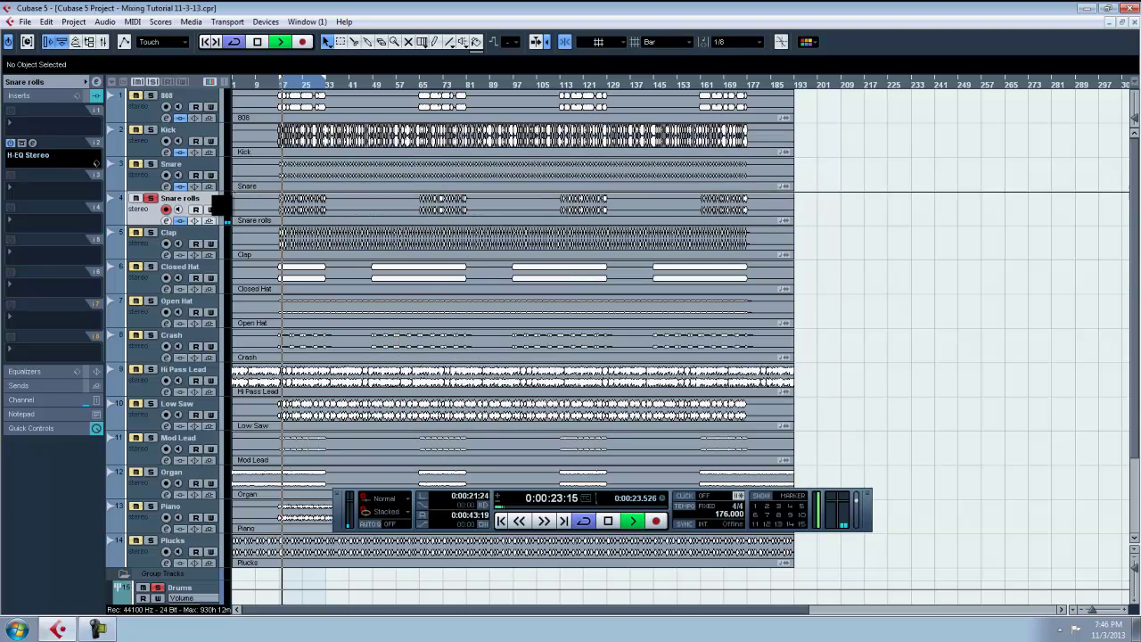
Step: Switch the solo to the Clap track and load H-EQ Stereo into its second insert slot
{"action": "left_click", "coordinate": [148, 248]}
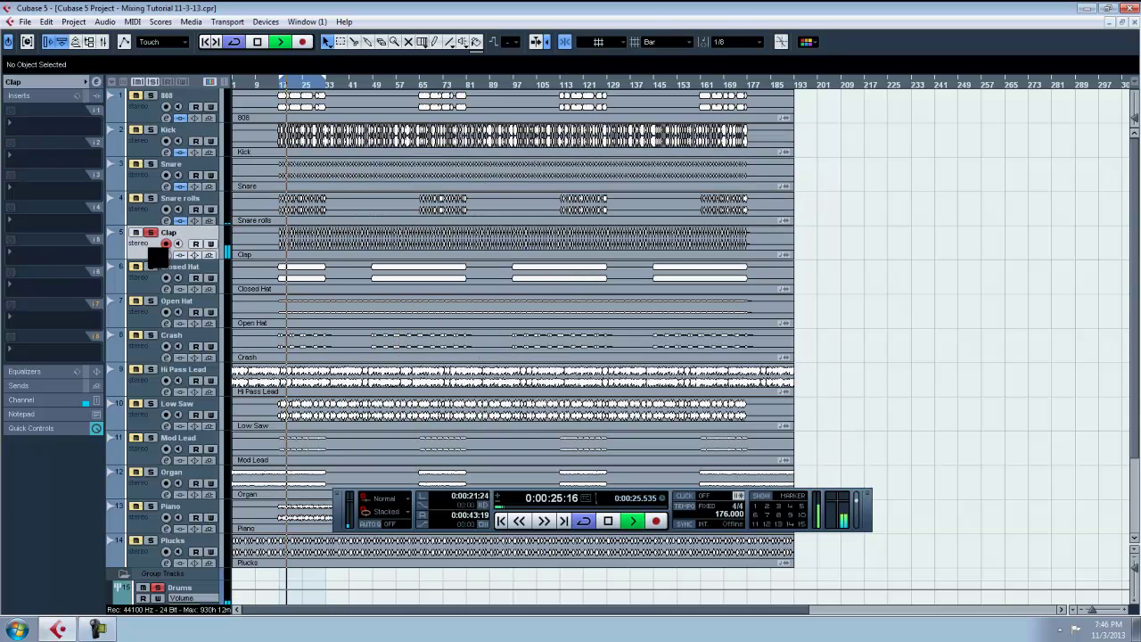
{"action": "left_click", "coordinate": [36, 154]}
{"action": "mouse_move", "coordinate": [55, 178]}
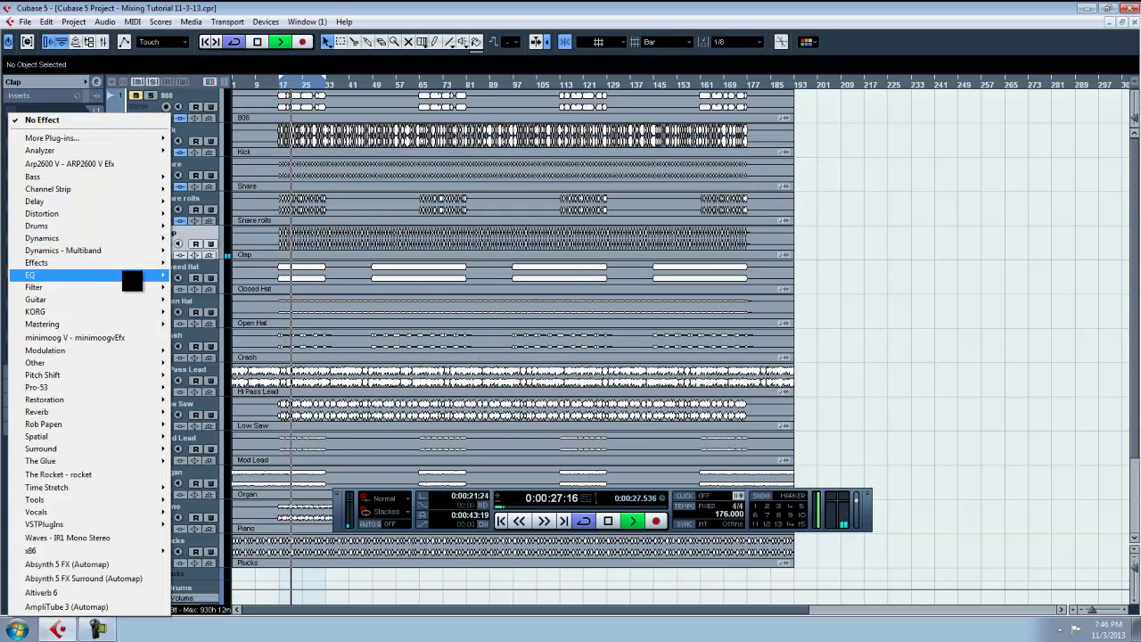
{"action": "mouse_move", "coordinate": [134, 274]}
{"action": "left_click", "coordinate": [214, 278]}
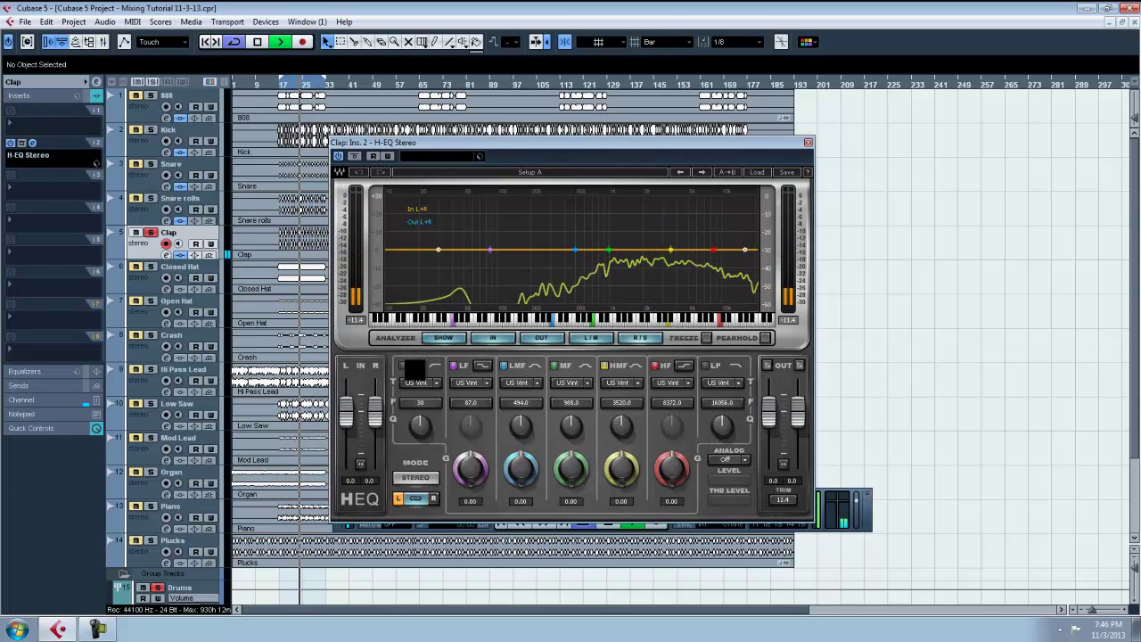
Step: Enable the Clap EQ's high-pass filter as Digital 2 and raise its frequency to 170 Hz
{"action": "left_click", "coordinate": [403, 365]}
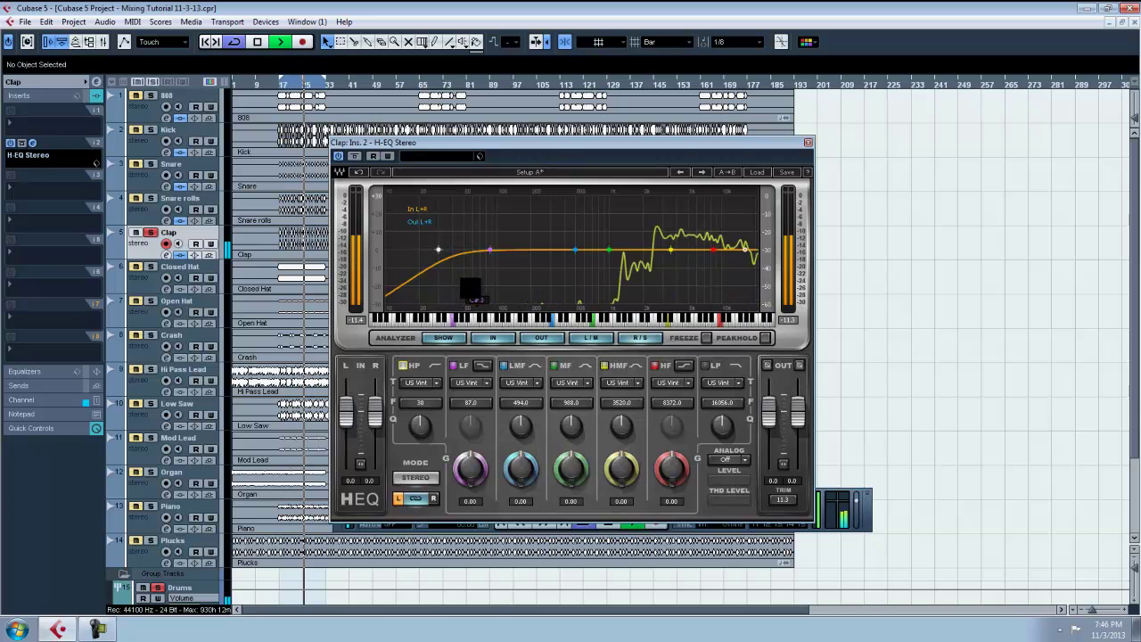
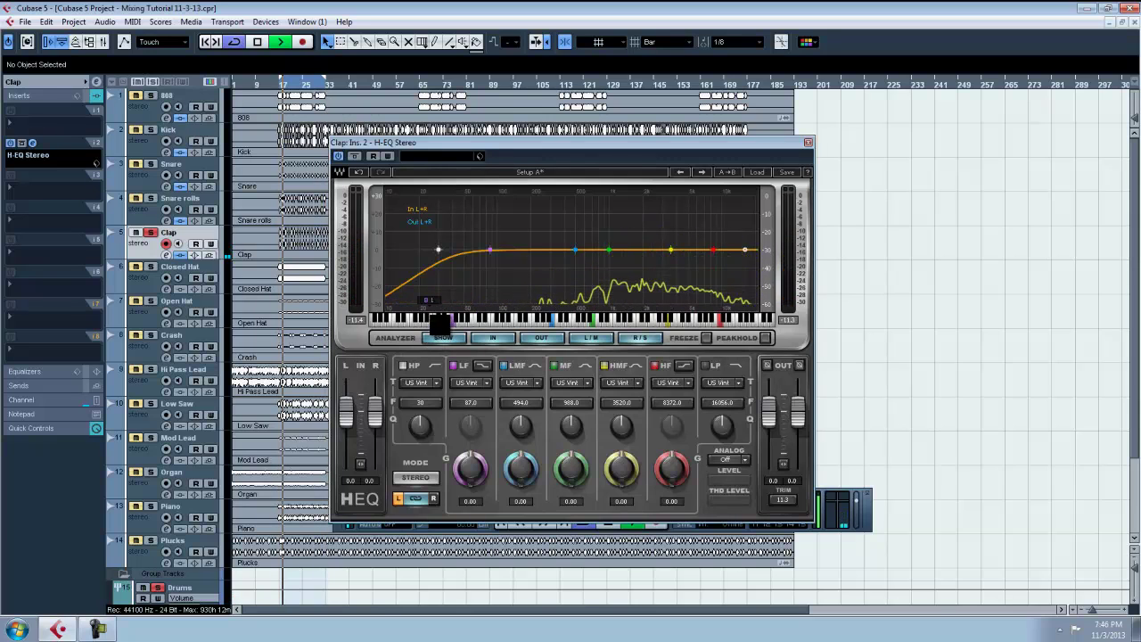
{"action": "left_click", "coordinate": [436, 382]}
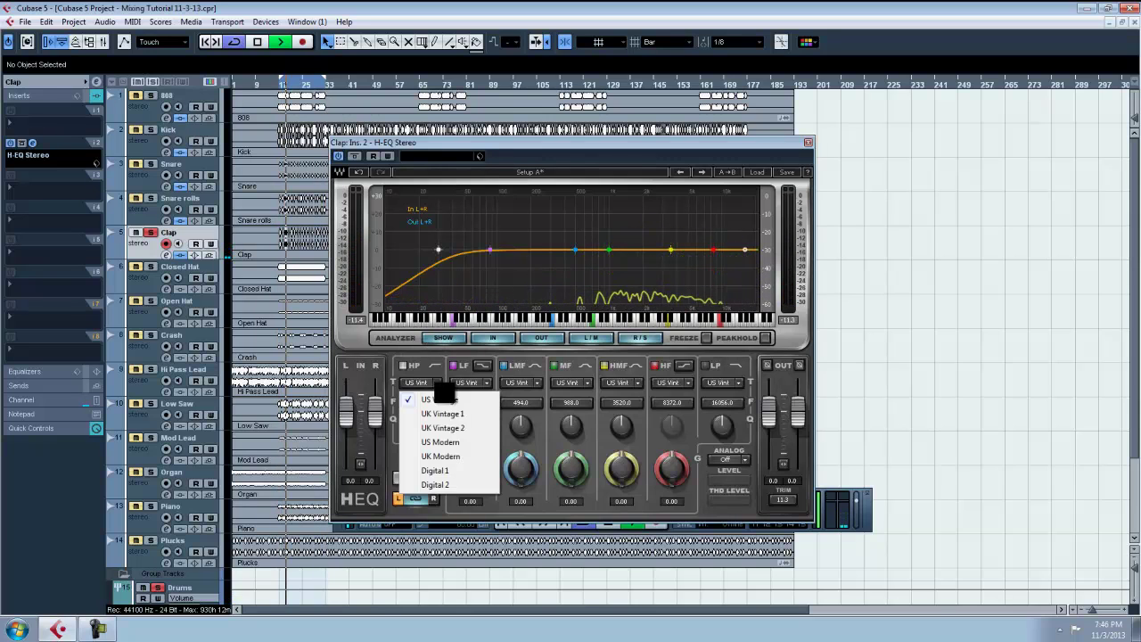
{"action": "left_click", "coordinate": [445, 484]}
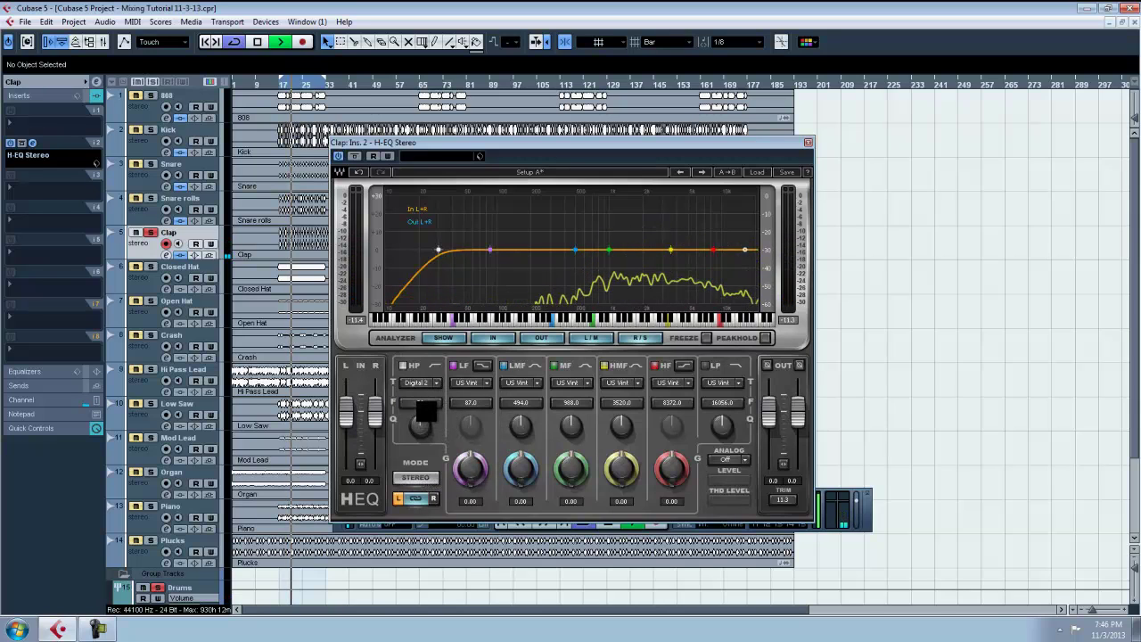
{"action": "left_click_drag", "start_coordinate": [426, 410], "coordinate": [490, 366]}
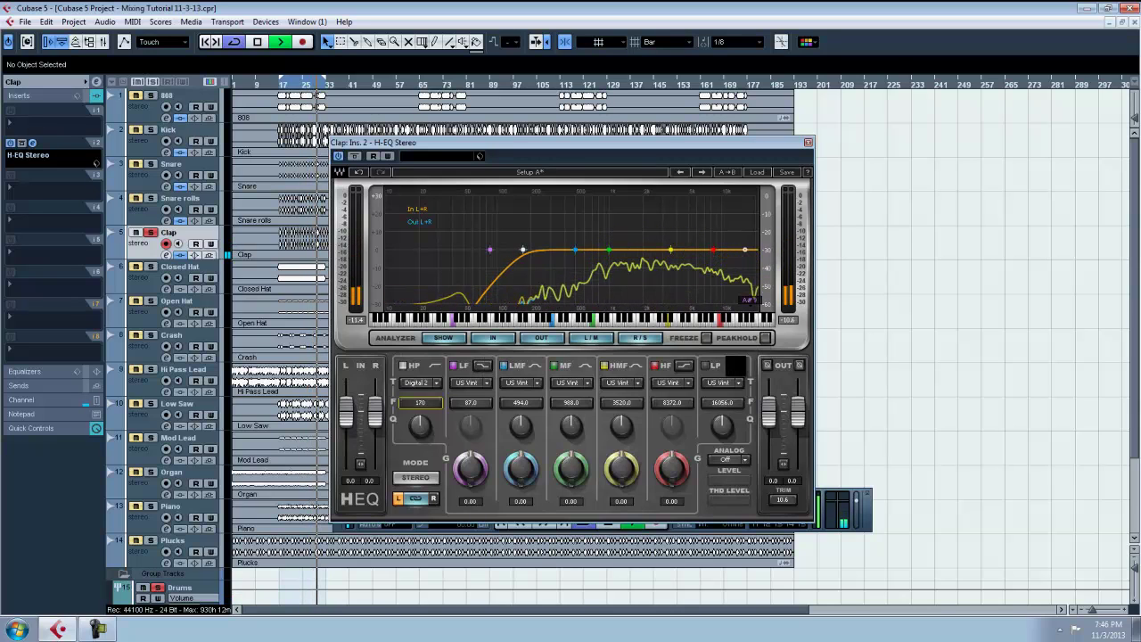
Step: Enable the Clap EQ's low-pass filter as Digital 2, and close the plug-in window
{"action": "left_click", "coordinate": [706, 366]}
{"action": "left_click", "coordinate": [740, 382]}
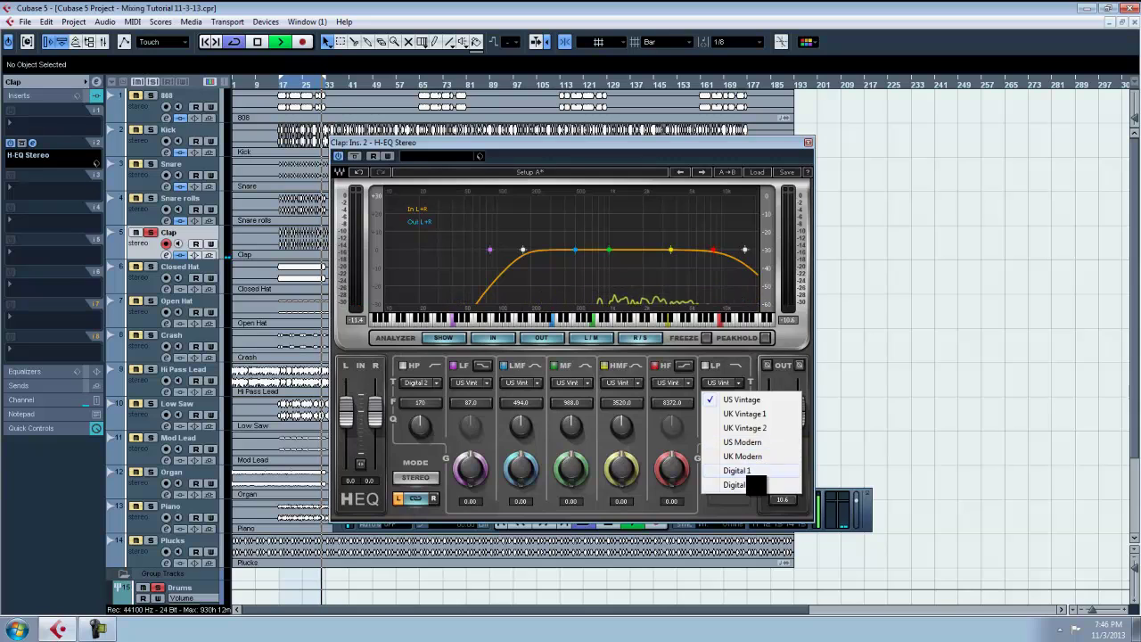
{"action": "left_click", "coordinate": [740, 479]}
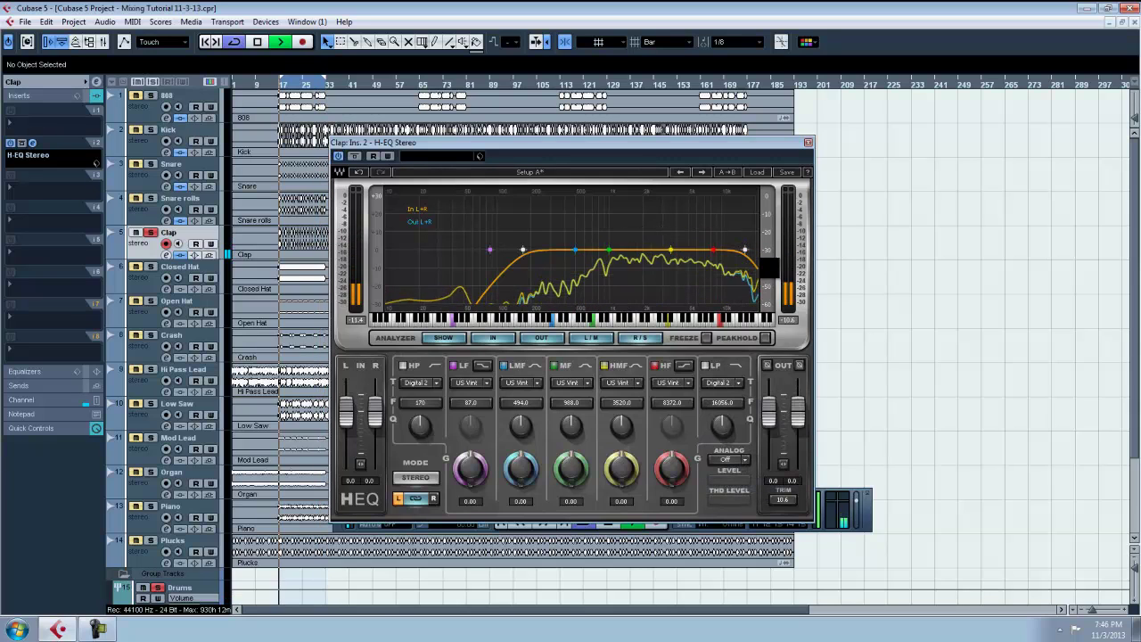
{"action": "left_click", "coordinate": [808, 144]}
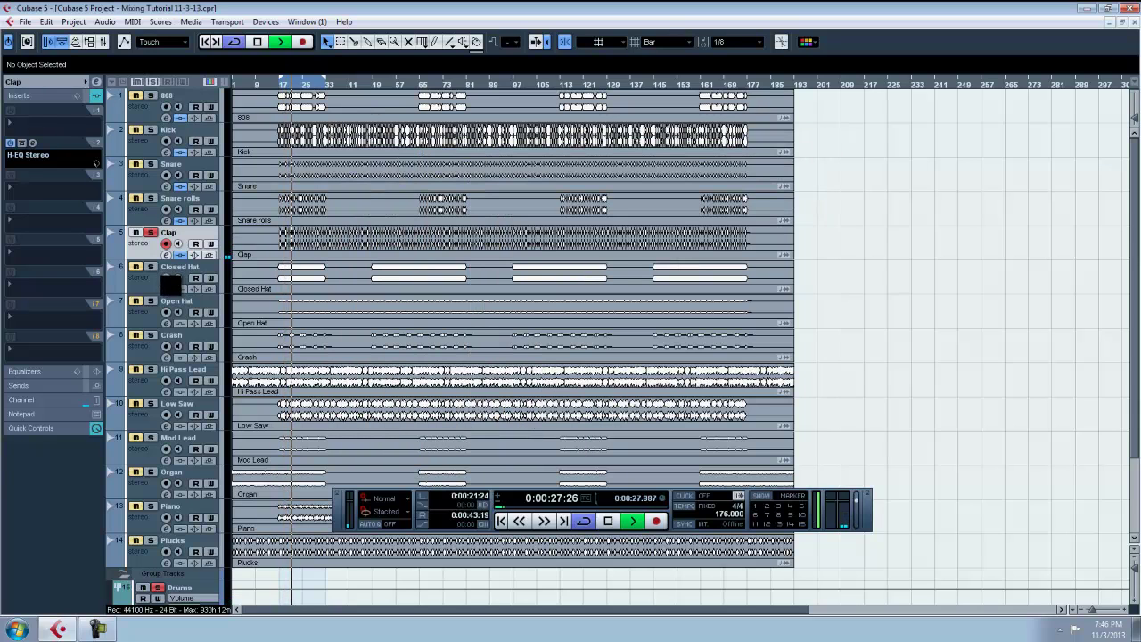
Step: Leave only the Closed Hat track soloed and load H-EQ Stereo into its second insert slot
{"action": "left_click", "coordinate": [167, 270]}
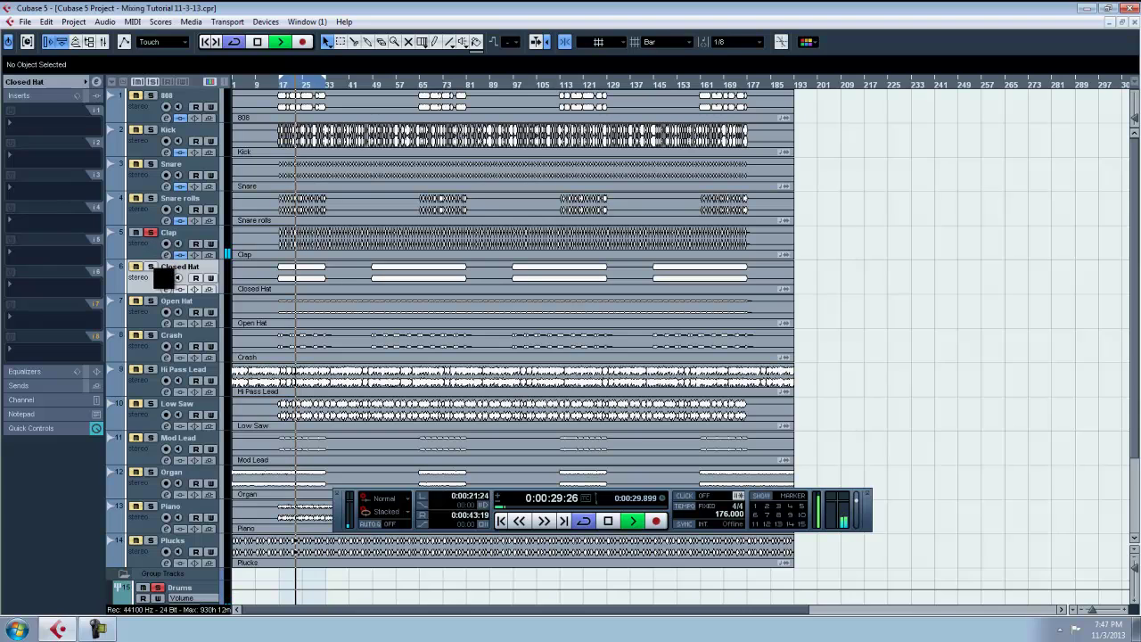
{"action": "left_click", "coordinate": [151, 267]}
{"action": "left_click", "coordinate": [152, 234]}
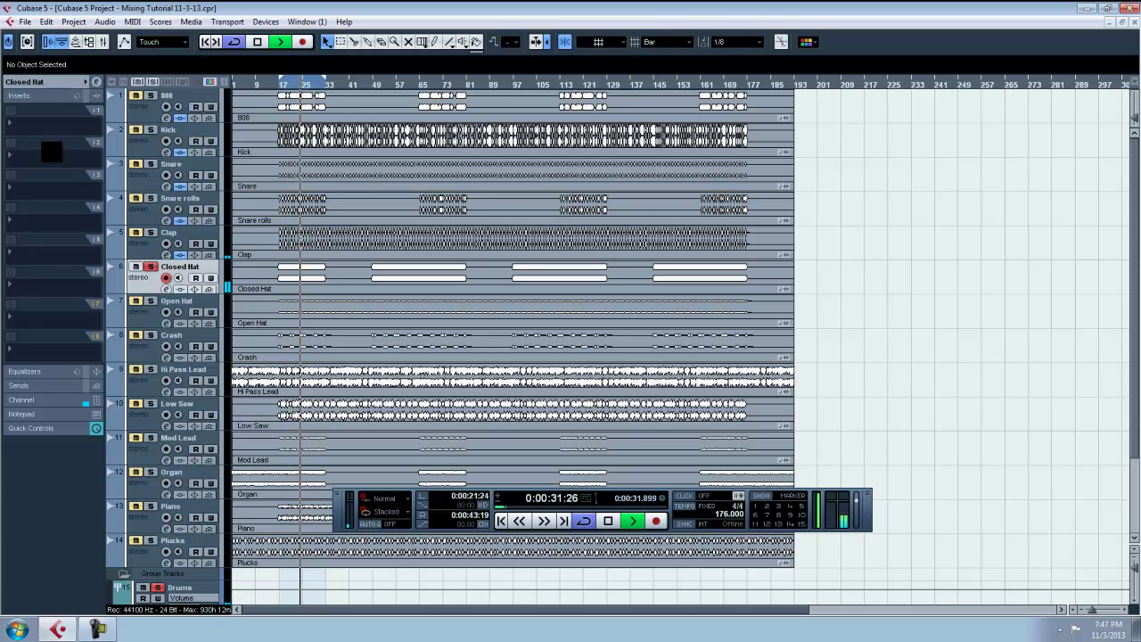
{"action": "left_click", "coordinate": [45, 157]}
{"action": "left_click", "coordinate": [45, 164]}
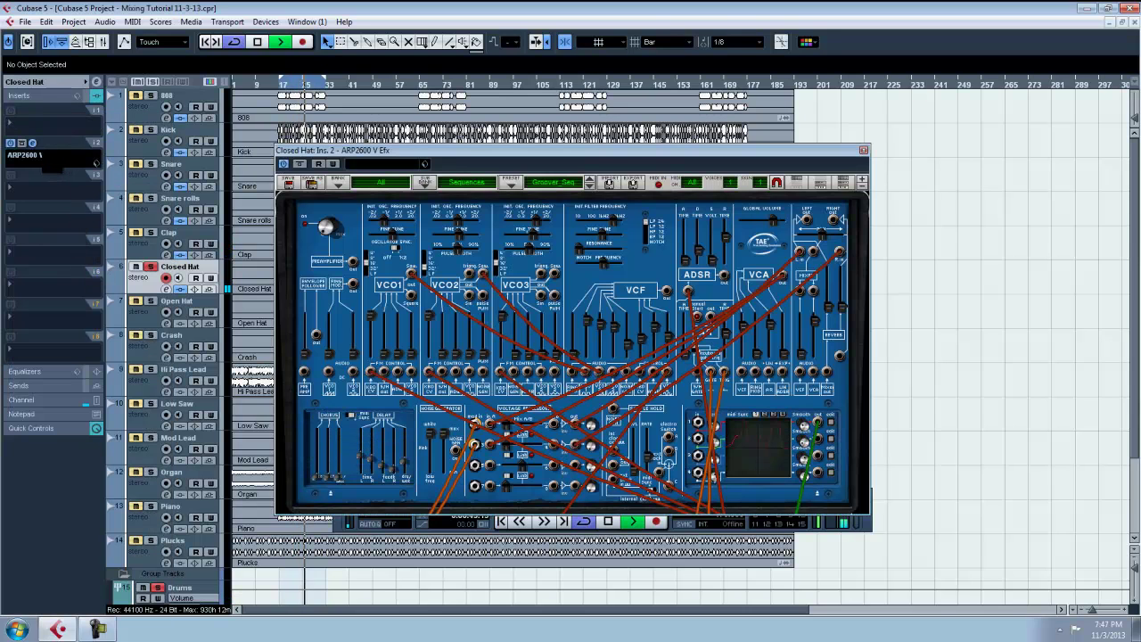
{"action": "left_click", "coordinate": [44, 157]}
{"action": "mouse_move", "coordinate": [123, 275]}
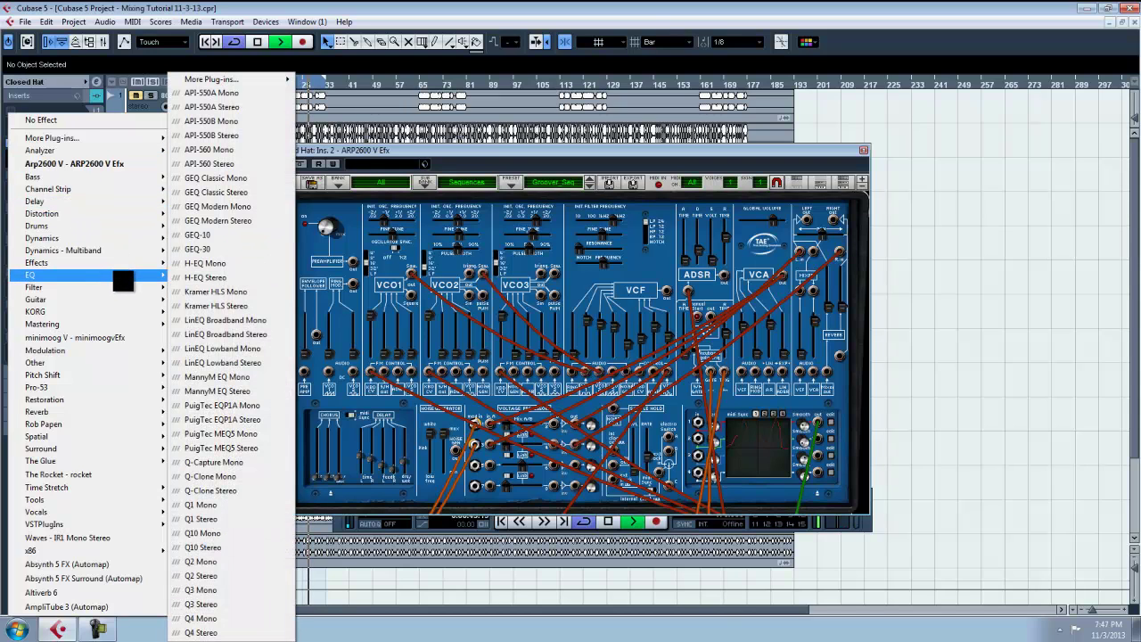
{"action": "left_click", "coordinate": [214, 278]}
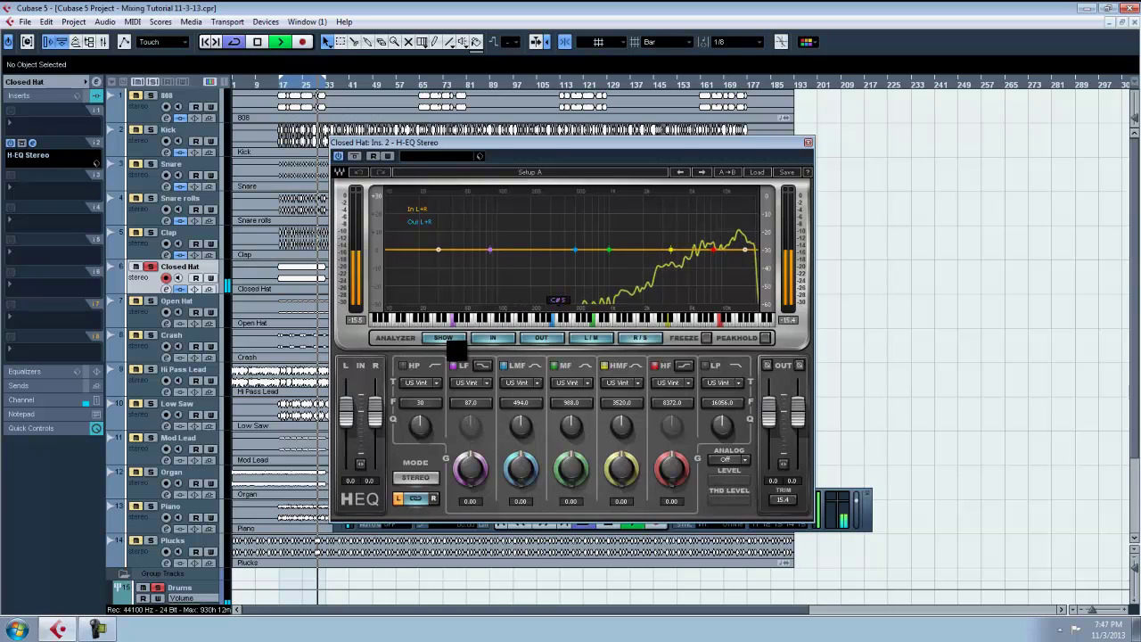
Step: Enable the Closed Hat EQ's high-pass filter as Digital 2 and raise its frequency to 869 Hz
{"action": "left_click", "coordinate": [404, 367]}
{"action": "left_click", "coordinate": [426, 382]}
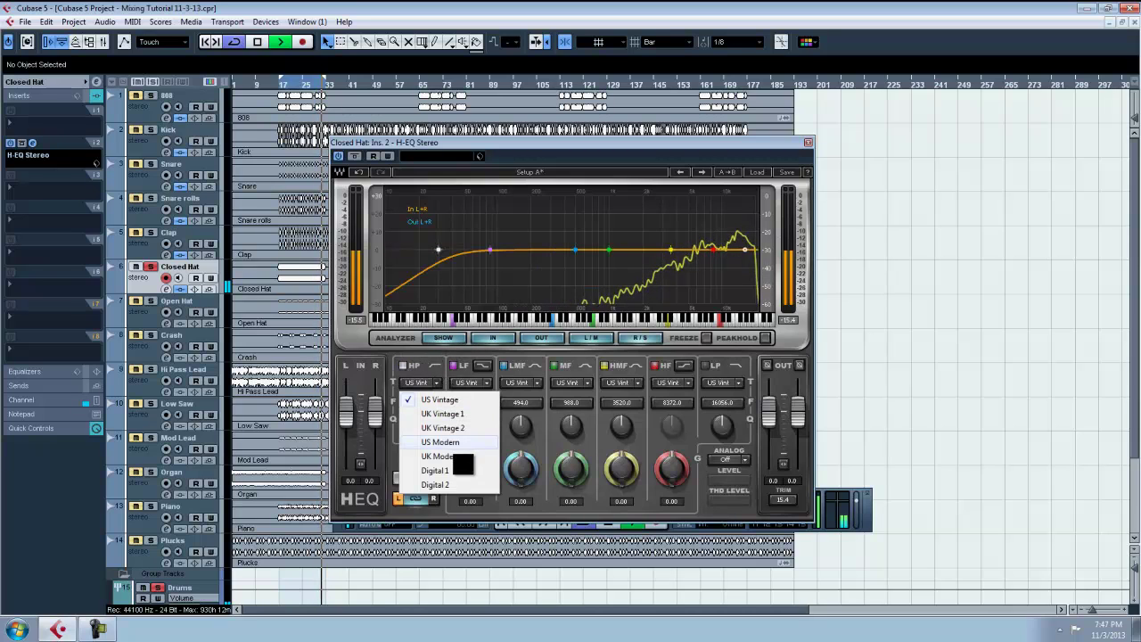
{"action": "left_click", "coordinate": [433, 486]}
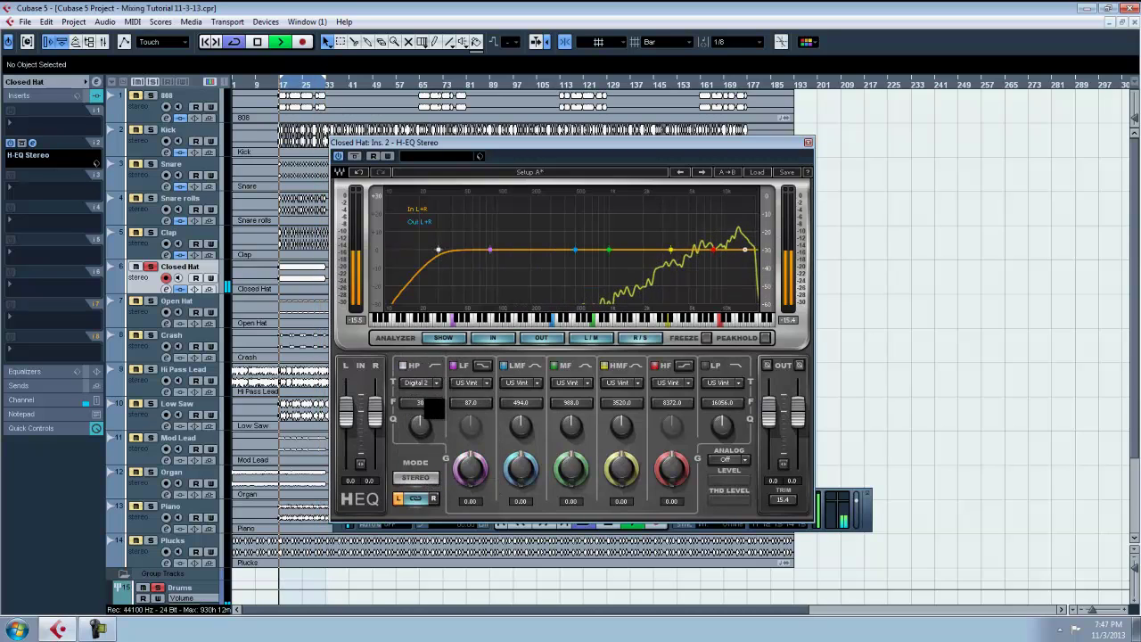
{"action": "left_click_drag", "start_coordinate": [433, 401], "coordinate": [473, 399]}
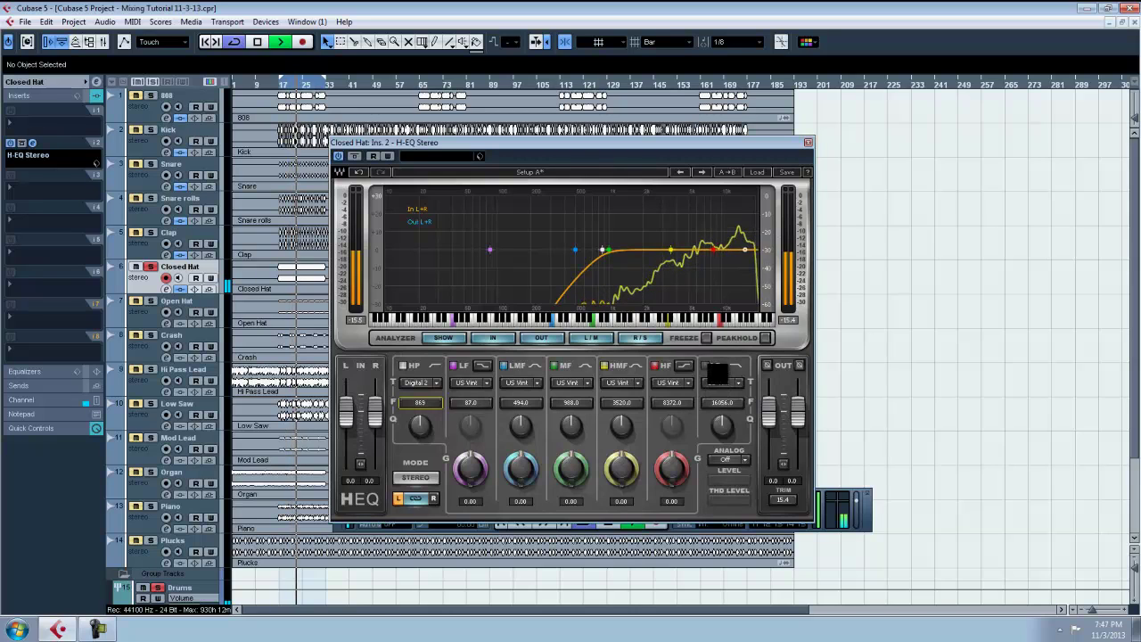
Step: Enable the Closed Hat EQ's low-pass filter as Digital 2, and close the plug-in window
{"action": "left_click", "coordinate": [726, 382]}
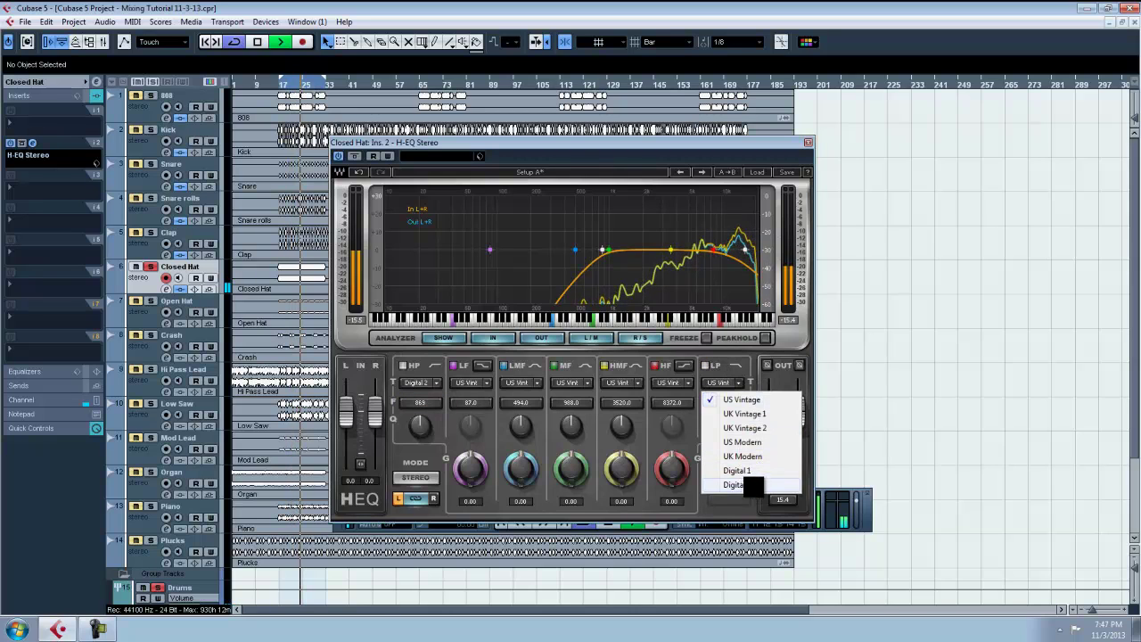
{"action": "left_click", "coordinate": [745, 485]}
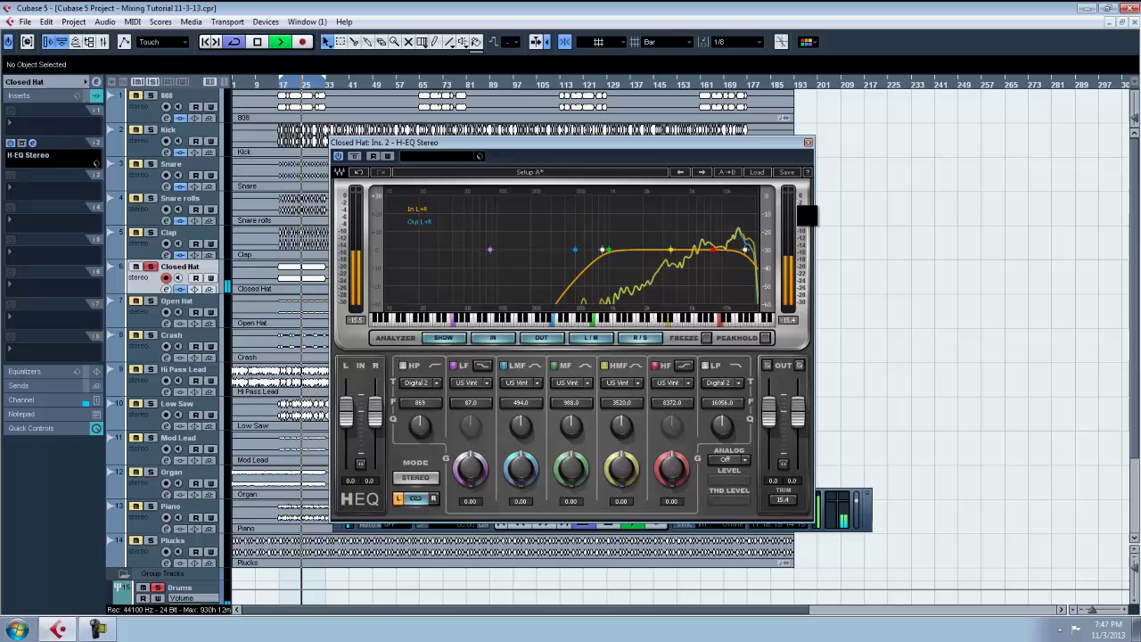
{"action": "left_click", "coordinate": [808, 143]}
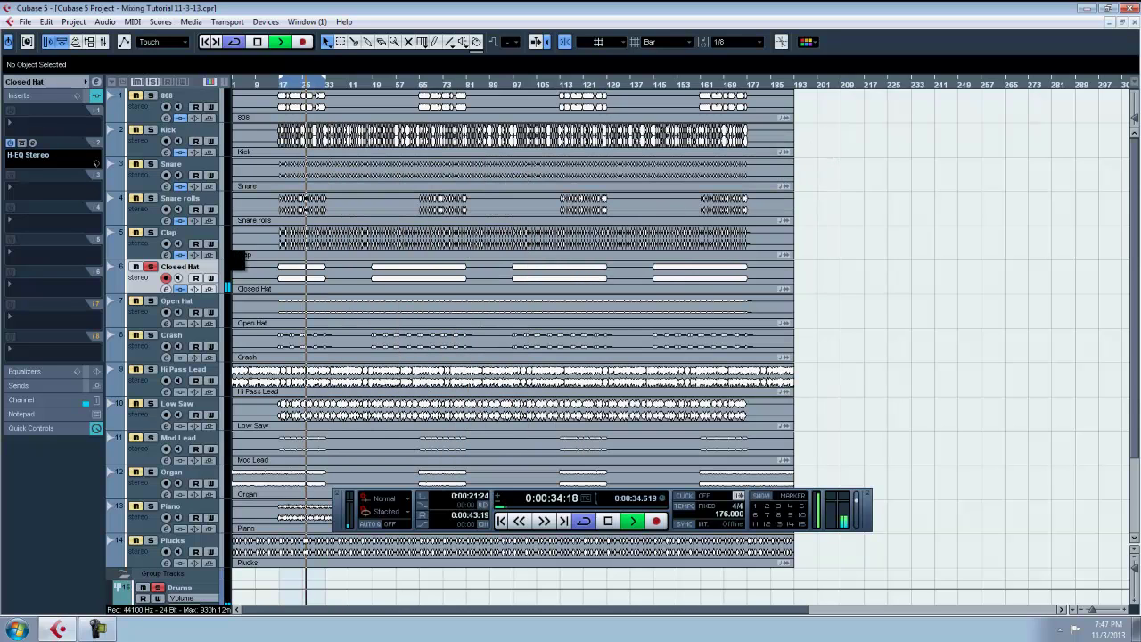
Step: Leave only the Open Hat track soloed and load H-EQ Stereo into its second insert slot
{"action": "left_click", "coordinate": [151, 300]}
{"action": "left_click", "coordinate": [150, 267]}
{"action": "left_click", "coordinate": [156, 316]}
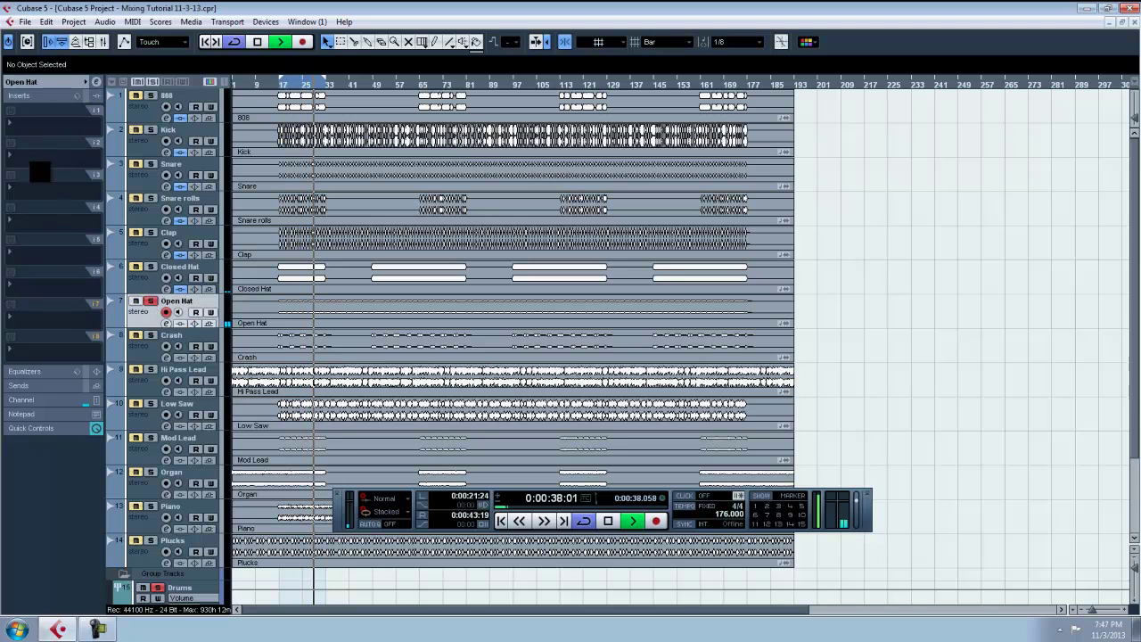
{"action": "left_click", "coordinate": [42, 170]}
{"action": "mouse_move", "coordinate": [130, 278]}
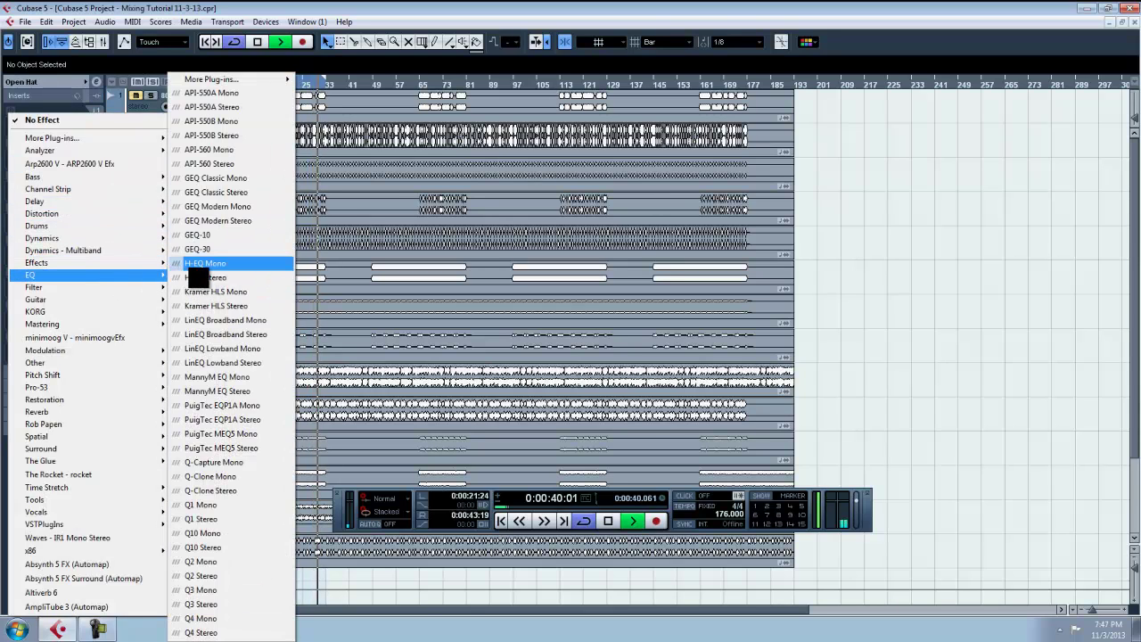
{"action": "left_click", "coordinate": [199, 262]}
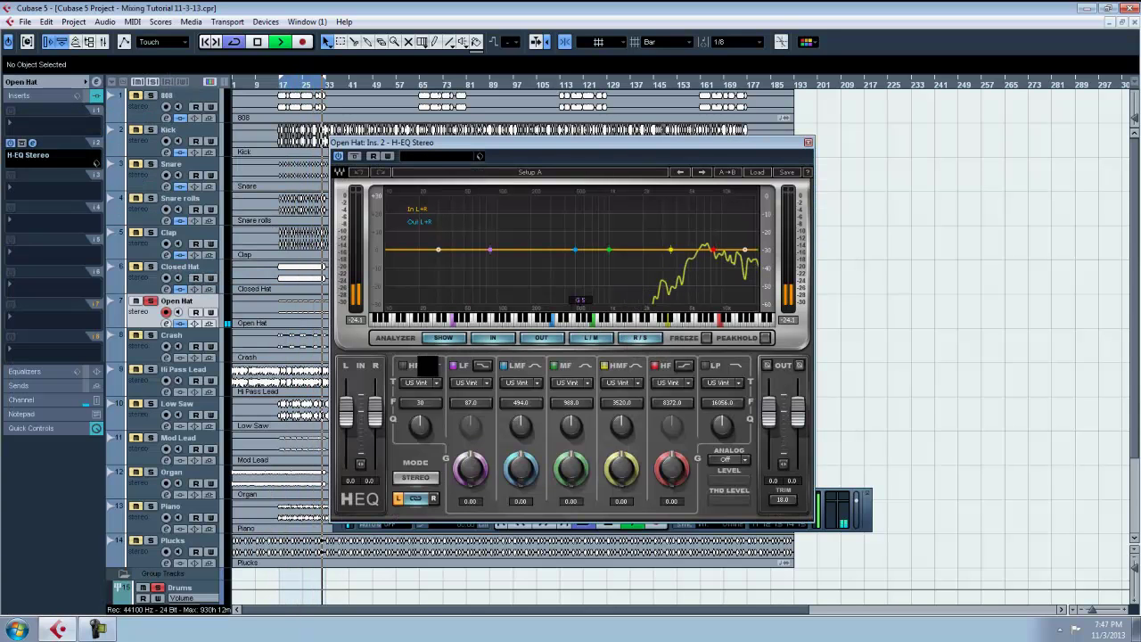
Step: Enable the Open Hat EQ's high-pass filter as Digital 2 and raise its frequency to 2148 Hz
{"action": "left_click", "coordinate": [407, 366]}
{"action": "left_click", "coordinate": [435, 383]}
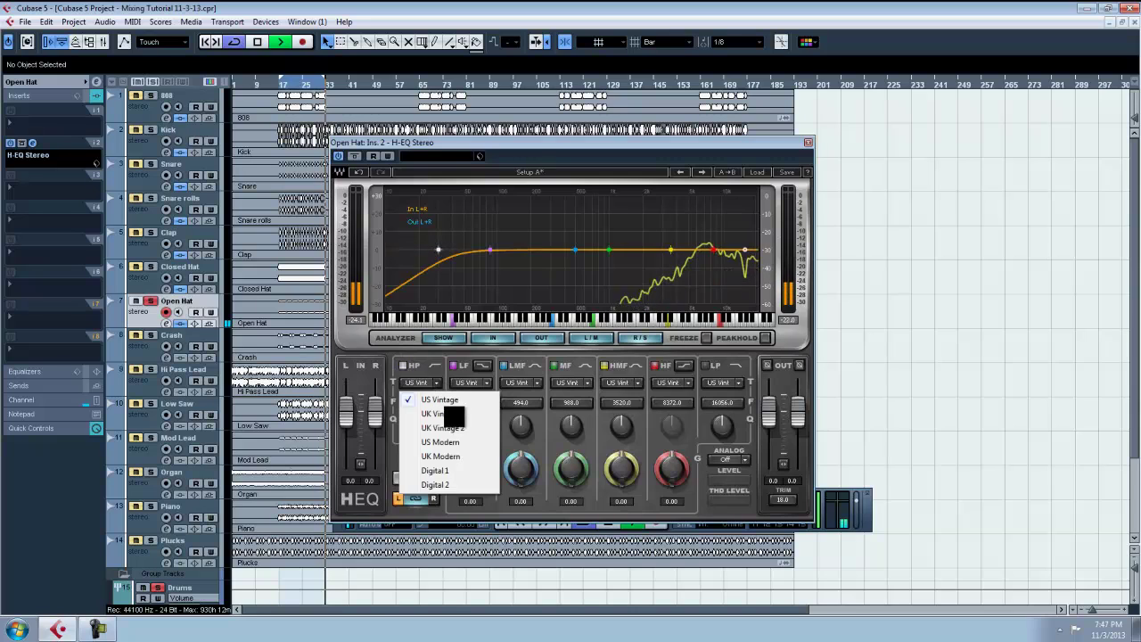
{"action": "left_click", "coordinate": [450, 484]}
{"action": "left_click_drag", "start_coordinate": [433, 408], "coordinate": [491, 403]}
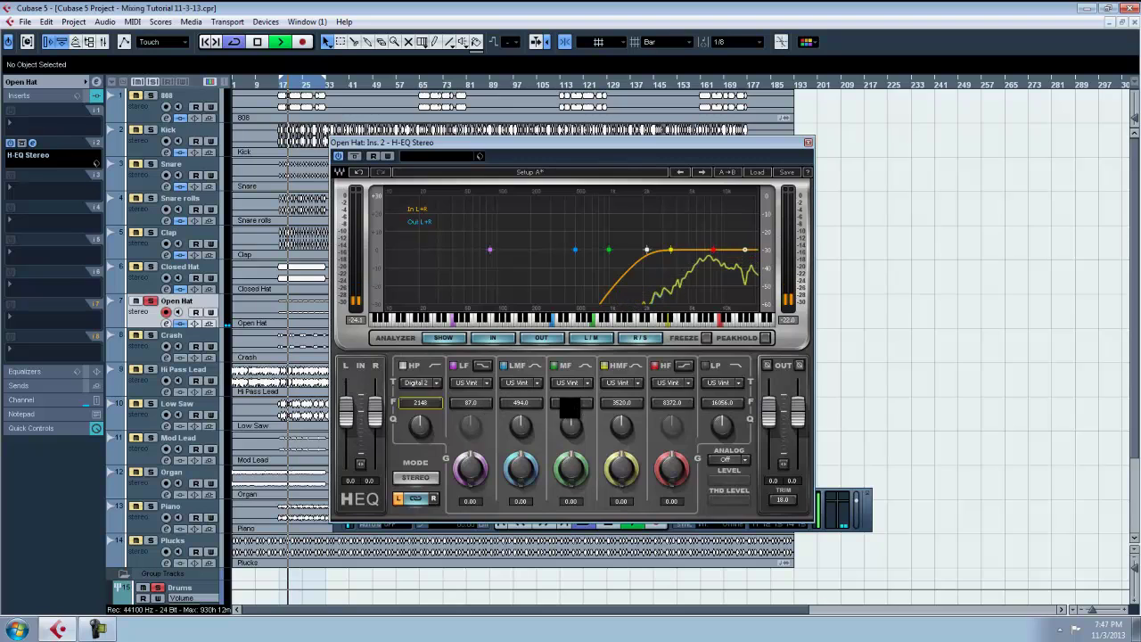
Step: Enable the Open Hat EQ's low-pass filter as Digital 2, and close the plug-in window
{"action": "left_click", "coordinate": [705, 366]}
{"action": "left_click", "coordinate": [746, 385]}
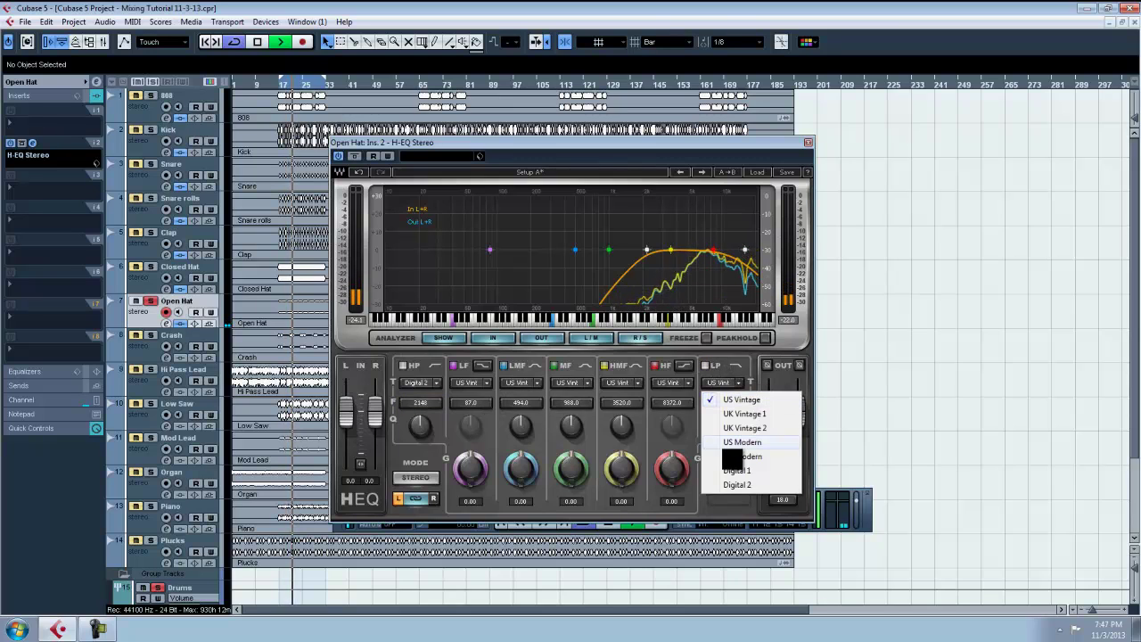
{"action": "left_click", "coordinate": [740, 484]}
{"action": "left_click", "coordinate": [808, 143]}
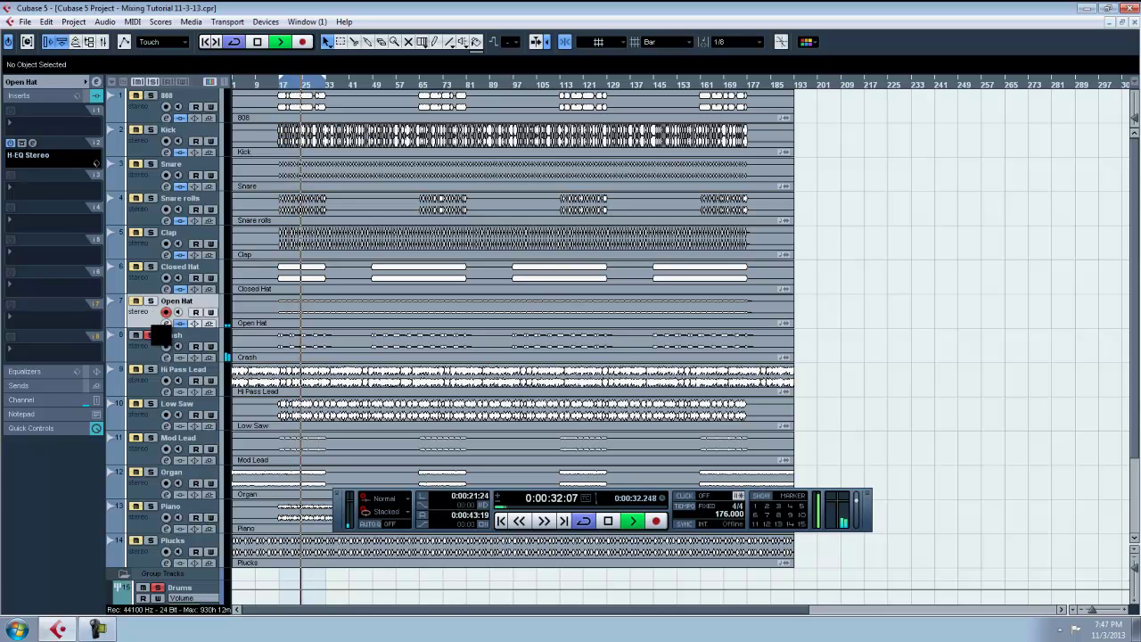
Step: Select the soloed Crash track and load H-EQ Stereo into its second insert slot
{"action": "left_click", "coordinate": [160, 352]}
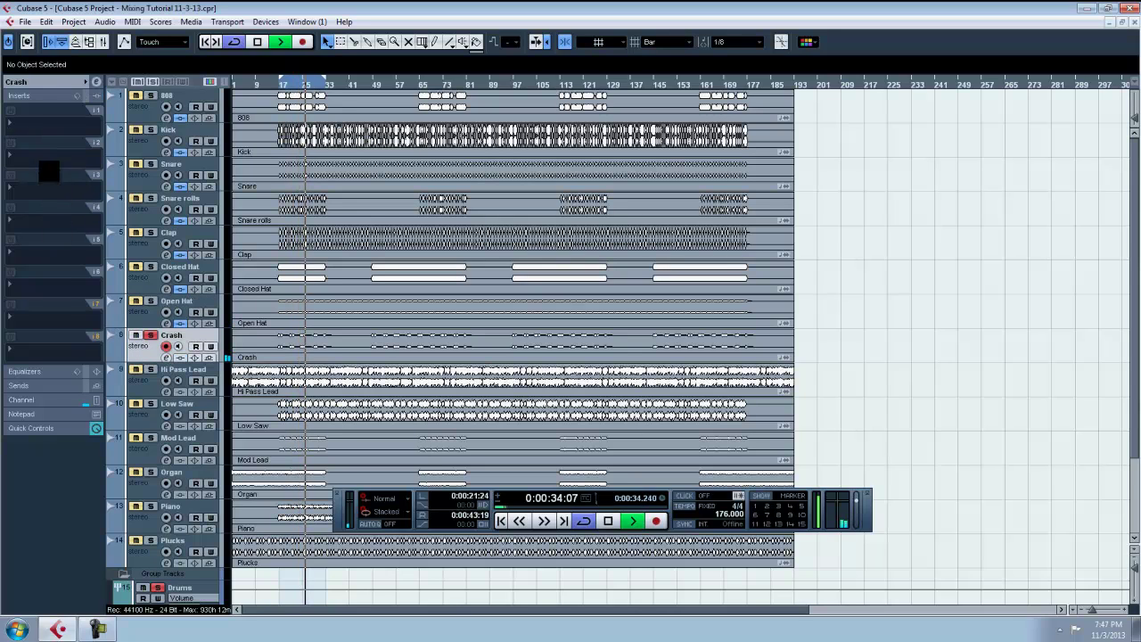
{"action": "left_click", "coordinate": [49, 169]}
{"action": "mouse_move", "coordinate": [148, 279]}
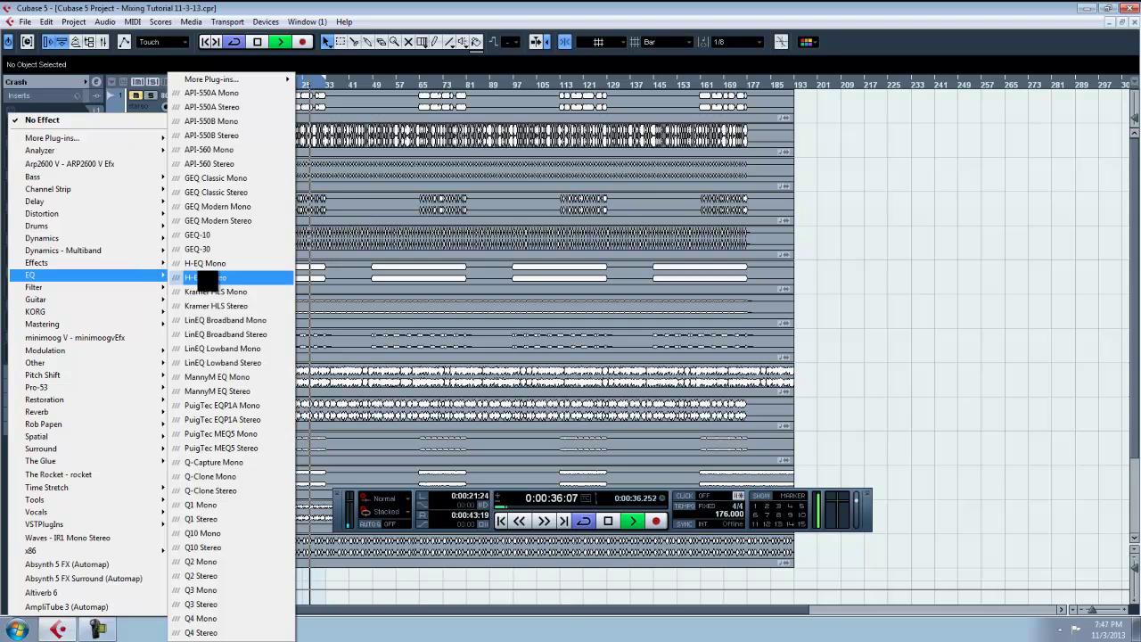
{"action": "left_click", "coordinate": [198, 277]}
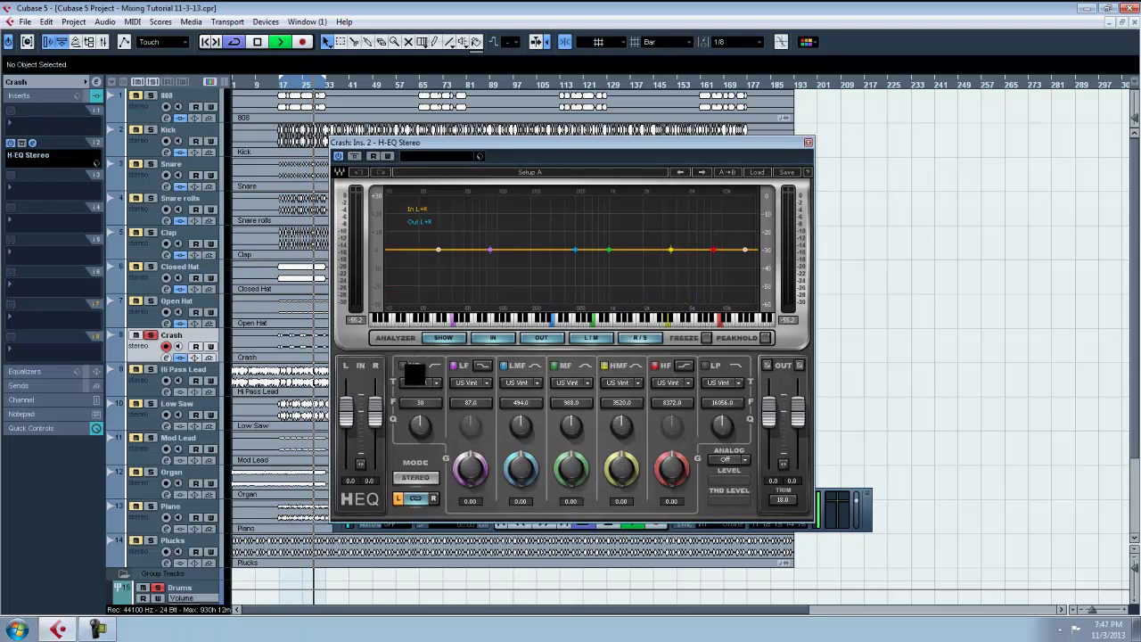
Step: Enable the Crash EQ's high-pass filter as Digital 2 and raise its frequency to 272 Hz
{"action": "left_click", "coordinate": [404, 365]}
{"action": "left_click", "coordinate": [422, 383]}
{"action": "left_click", "coordinate": [428, 484]}
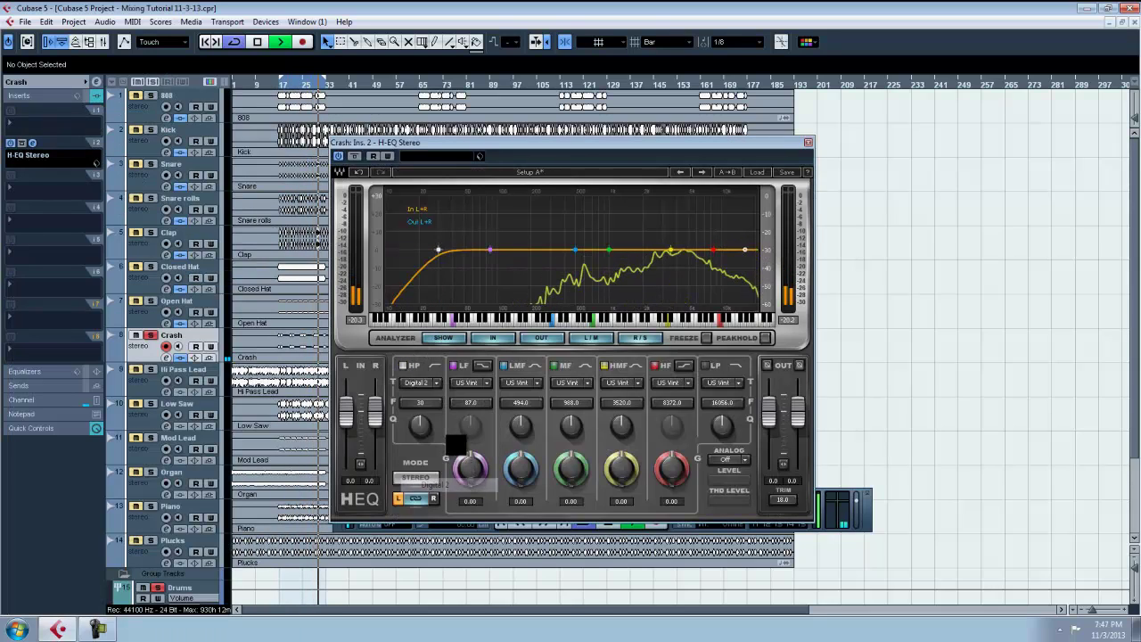
{"action": "left_click_drag", "start_coordinate": [424, 400], "coordinate": [454, 400]}
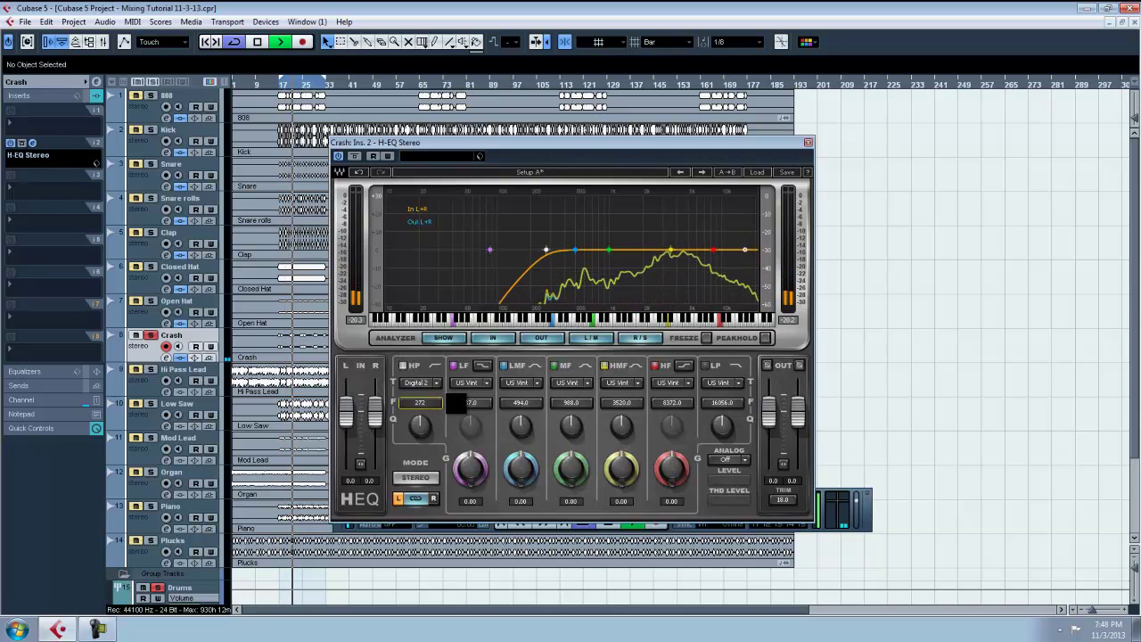
Step: Enable the Crash EQ's low-pass filter as Digital 2, and close the plug-in window
{"action": "left_click", "coordinate": [733, 382]}
{"action": "left_click", "coordinate": [757, 485]}
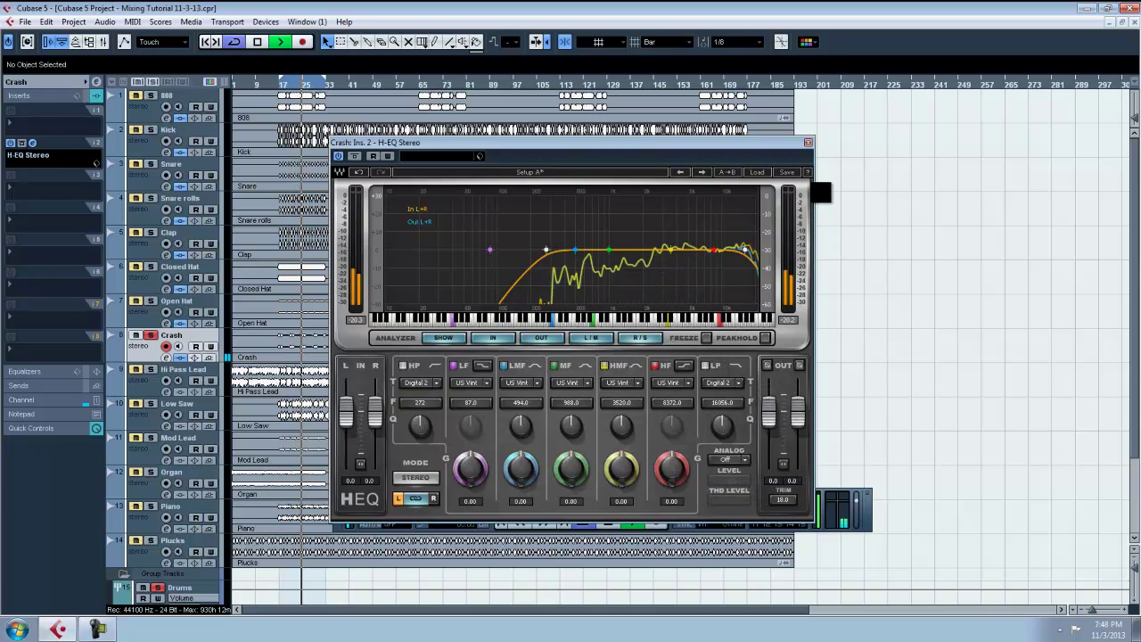
{"action": "left_click", "coordinate": [809, 144]}
Step: Leave only the Hi Pass Lead track soloed and load H-EQ Stereo into its second insert slot
{"action": "left_click", "coordinate": [161, 380]}
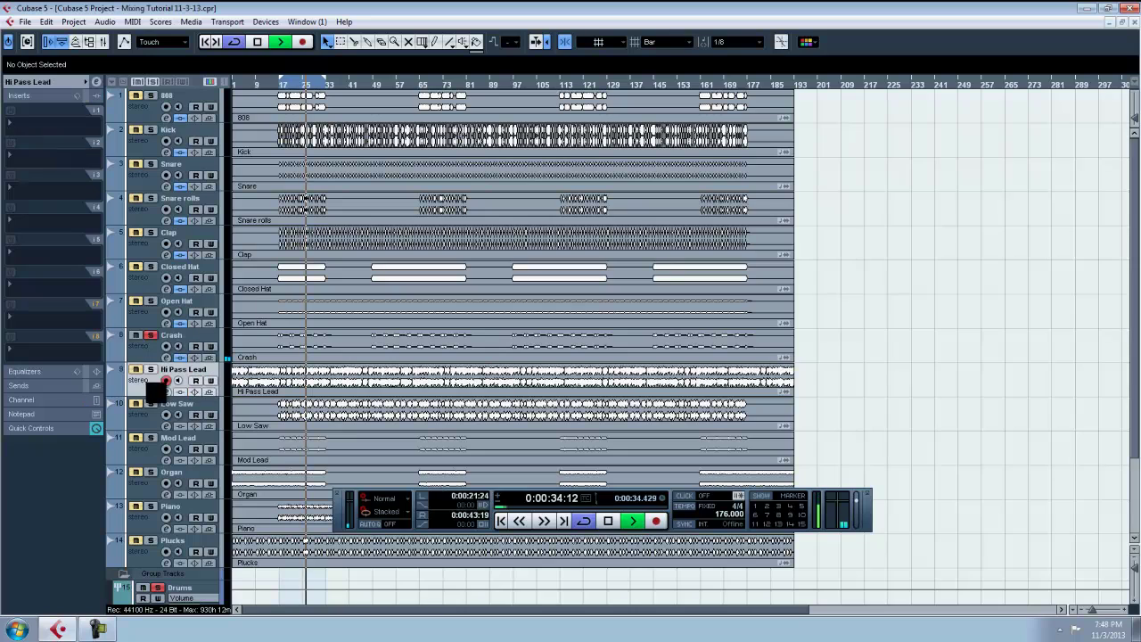
{"action": "left_click", "coordinate": [150, 335]}
{"action": "left_click", "coordinate": [148, 369]}
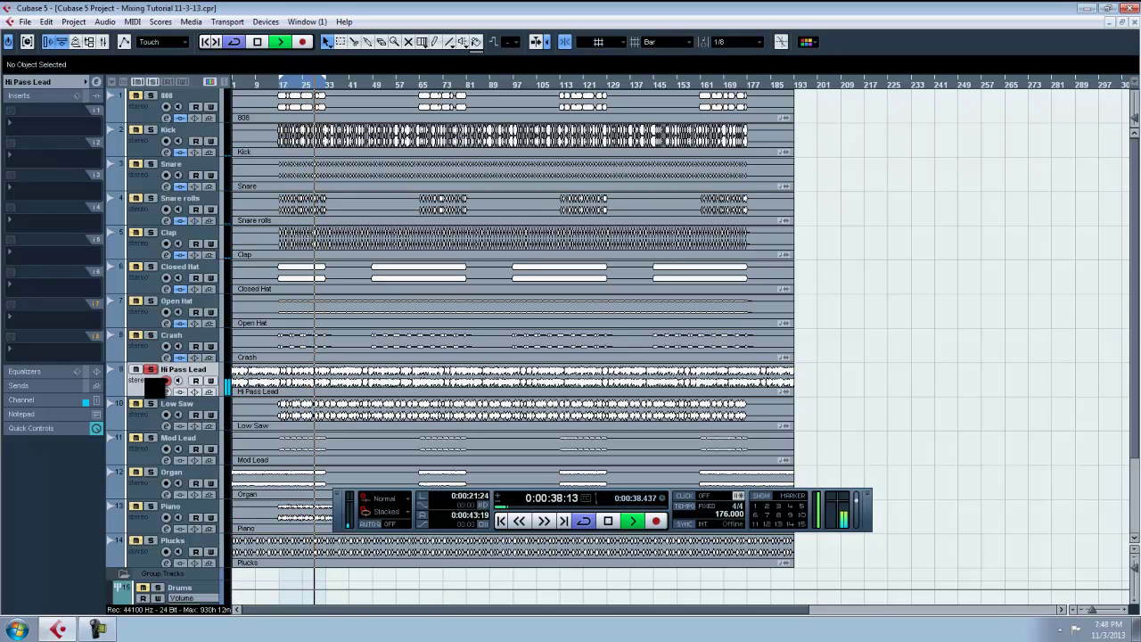
{"action": "left_click", "coordinate": [49, 159]}
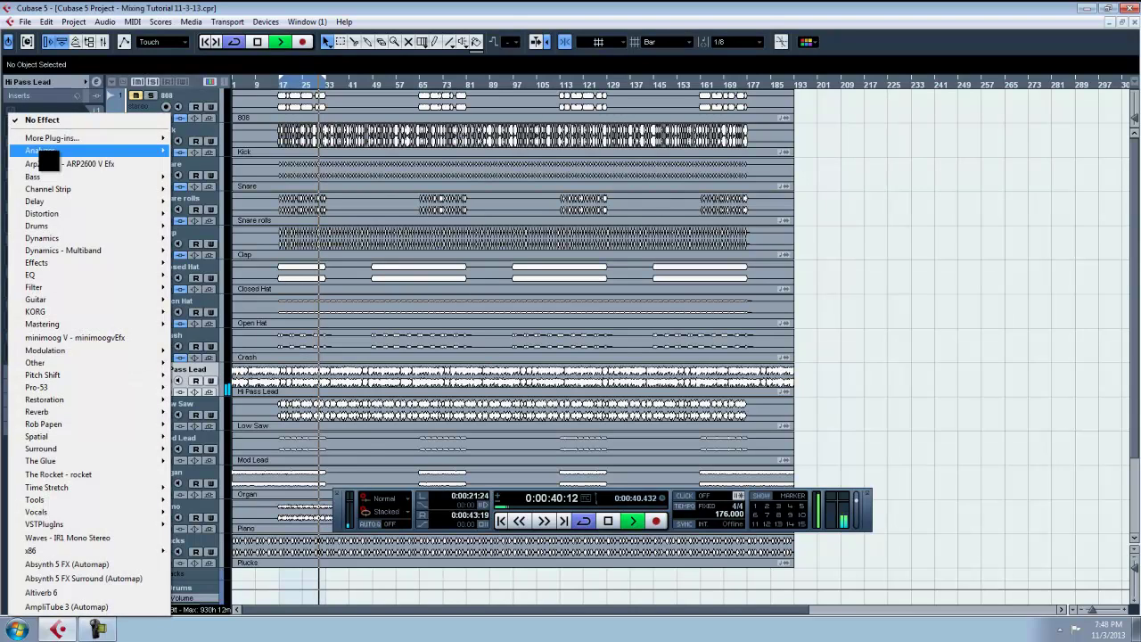
{"action": "mouse_move", "coordinate": [45, 151]}
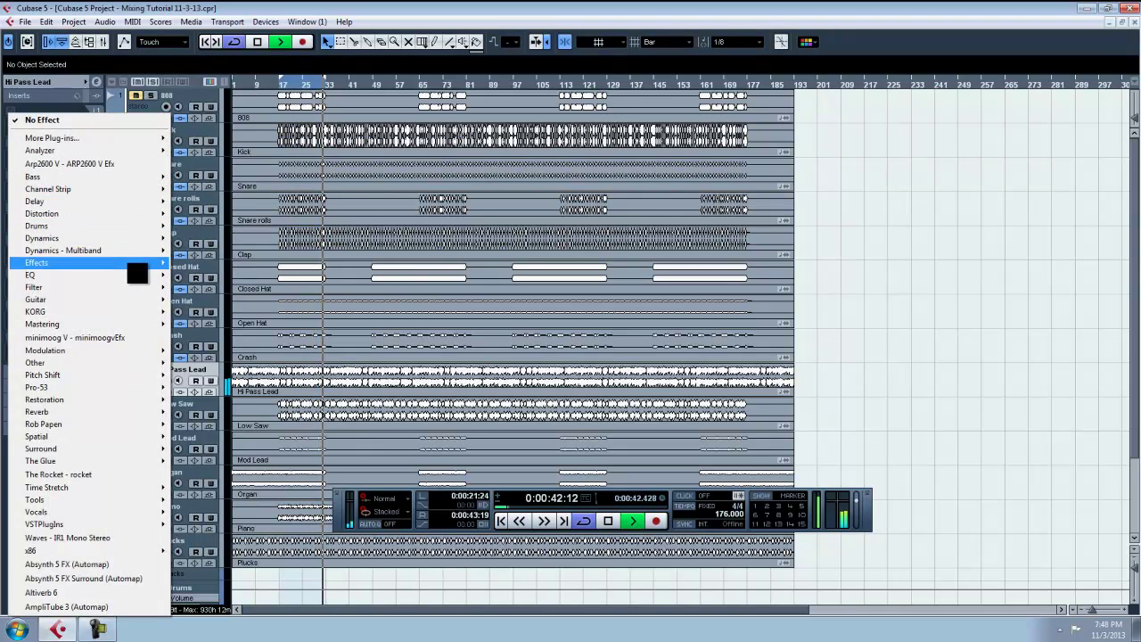
{"action": "mouse_move", "coordinate": [133, 276]}
{"action": "left_click", "coordinate": [214, 277]}
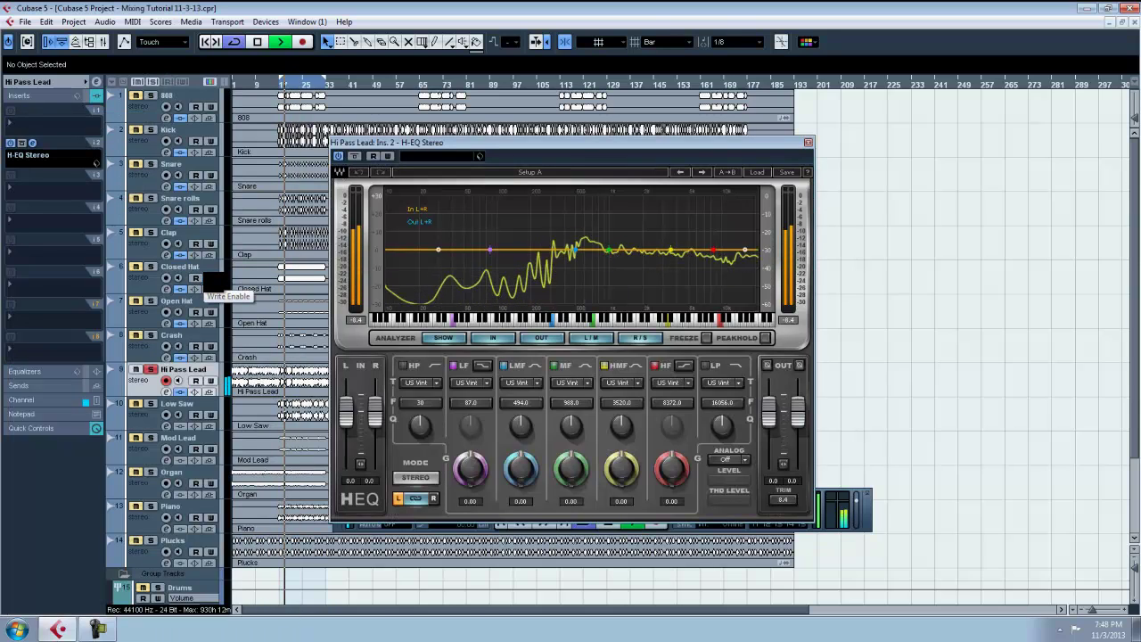
Step: Enable the Hi Pass Lead EQ's high-pass filter as Digital 2 and adjust its frequency to 138 Hz
{"action": "left_click", "coordinate": [411, 366]}
{"action": "left_click", "coordinate": [437, 383]}
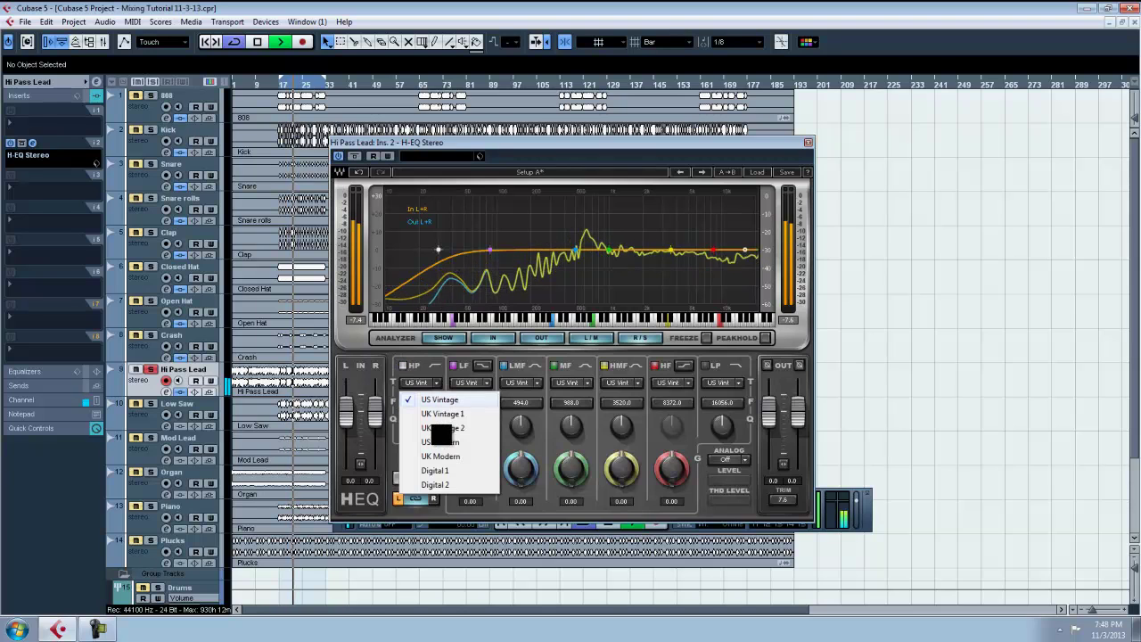
{"action": "left_click", "coordinate": [435, 485]}
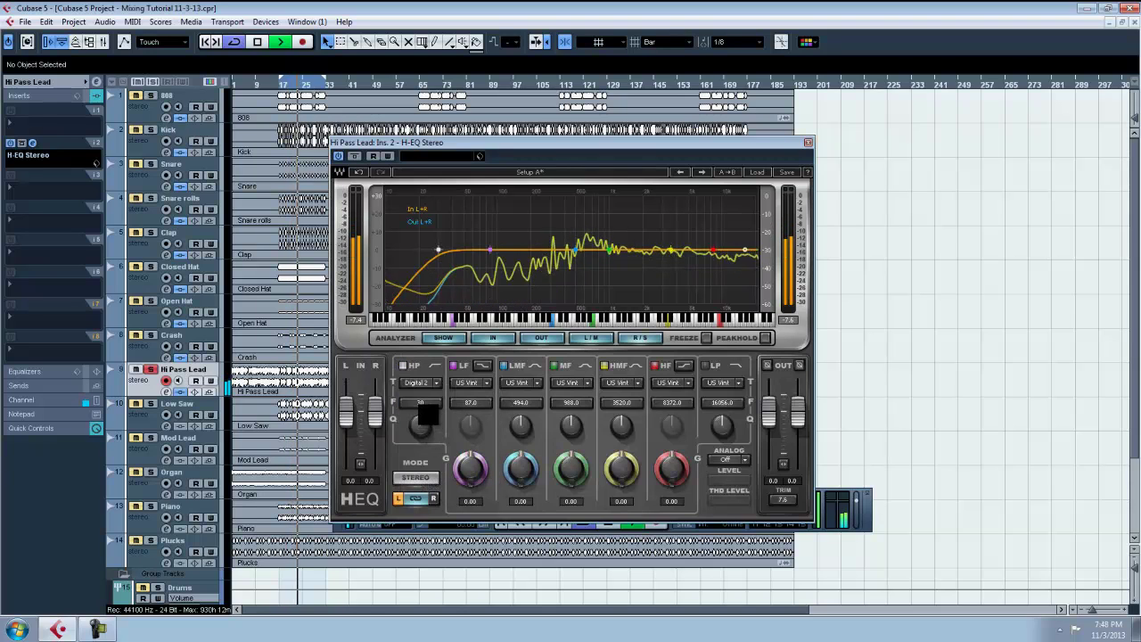
{"action": "left_click_drag", "start_coordinate": [428, 415], "coordinate": [455, 413]}
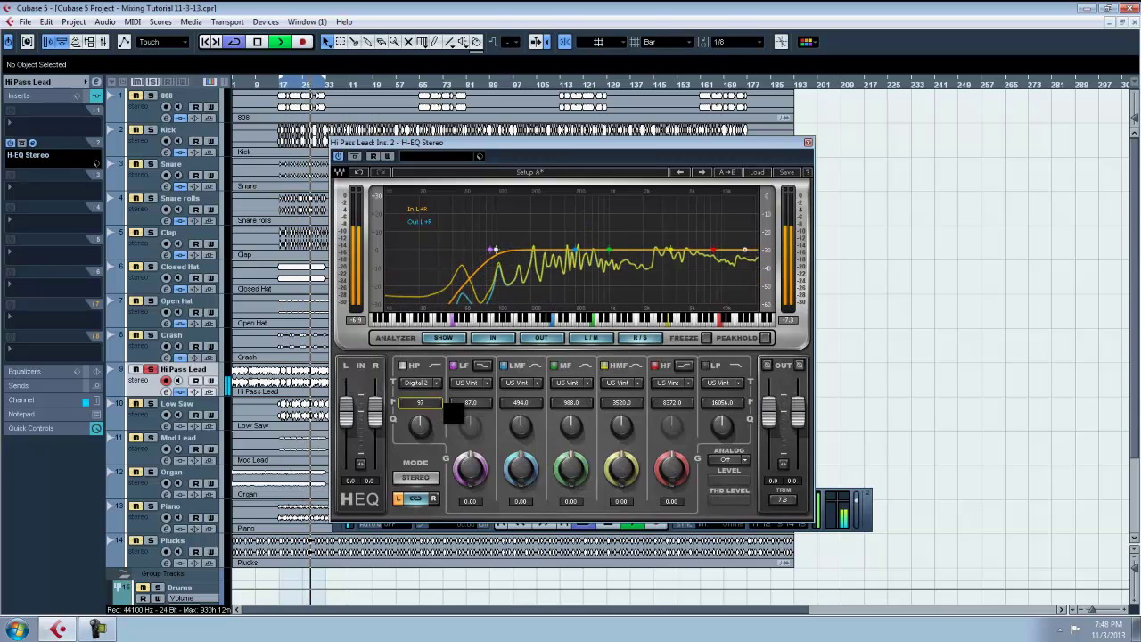
{"action": "left_click_drag", "start_coordinate": [453, 412], "coordinate": [389, 406]}
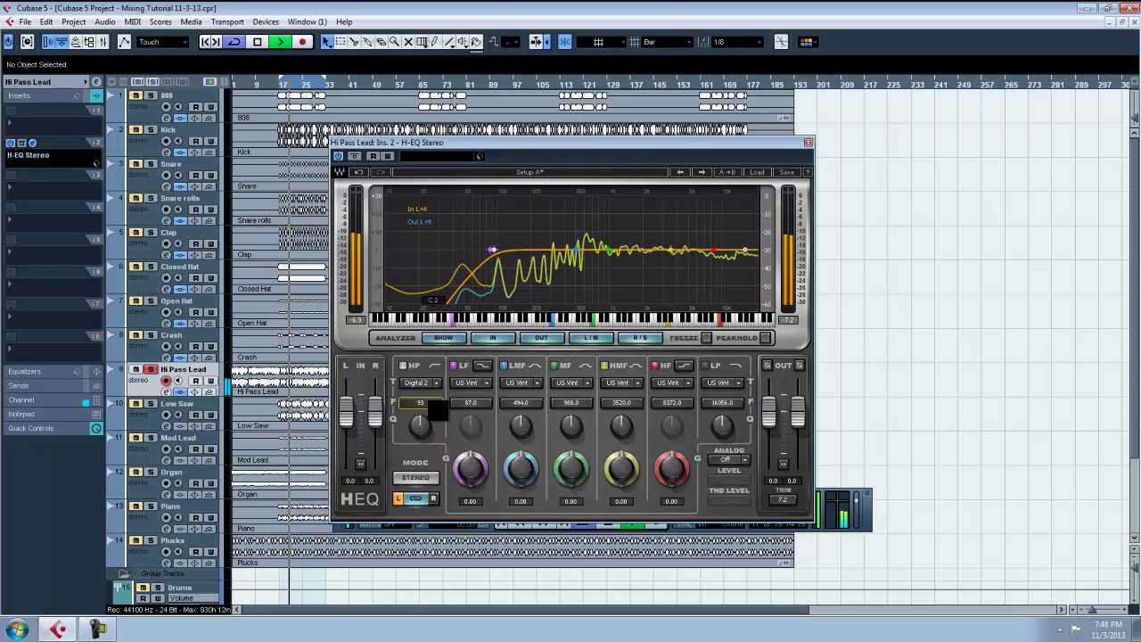
{"action": "left_click_drag", "start_coordinate": [437, 412], "coordinate": [448, 410]}
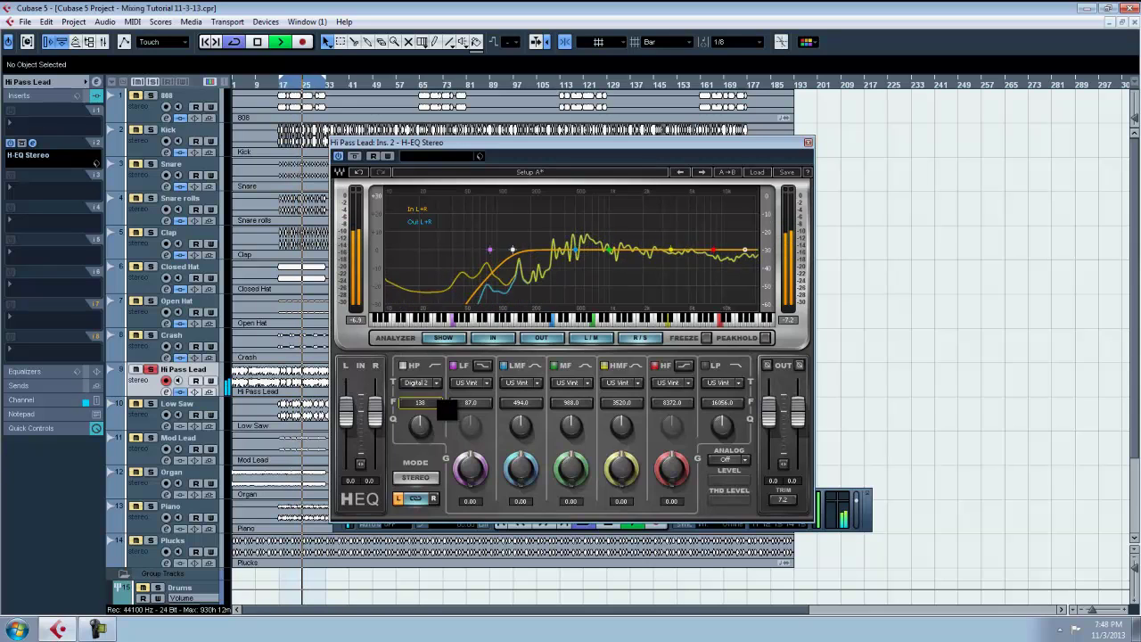
Step: Enable the Hi Pass Lead EQ's low-pass filter as Digital 2, and close the plug-in window
{"action": "left_click", "coordinate": [723, 383]}
{"action": "left_click", "coordinate": [747, 485]}
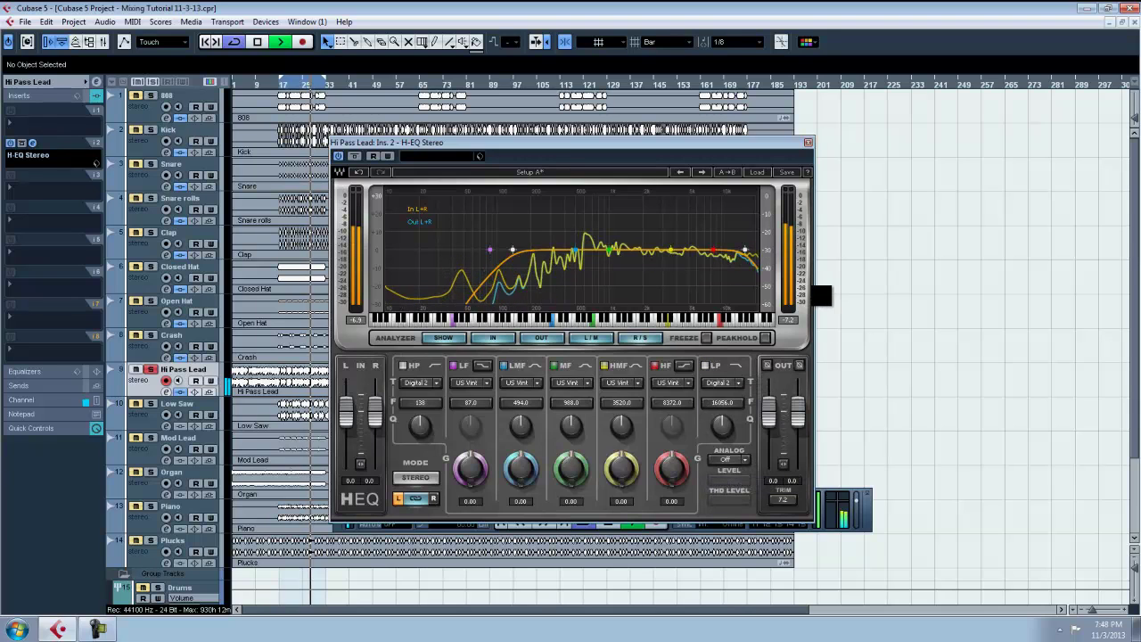
{"action": "left_click", "coordinate": [808, 142]}
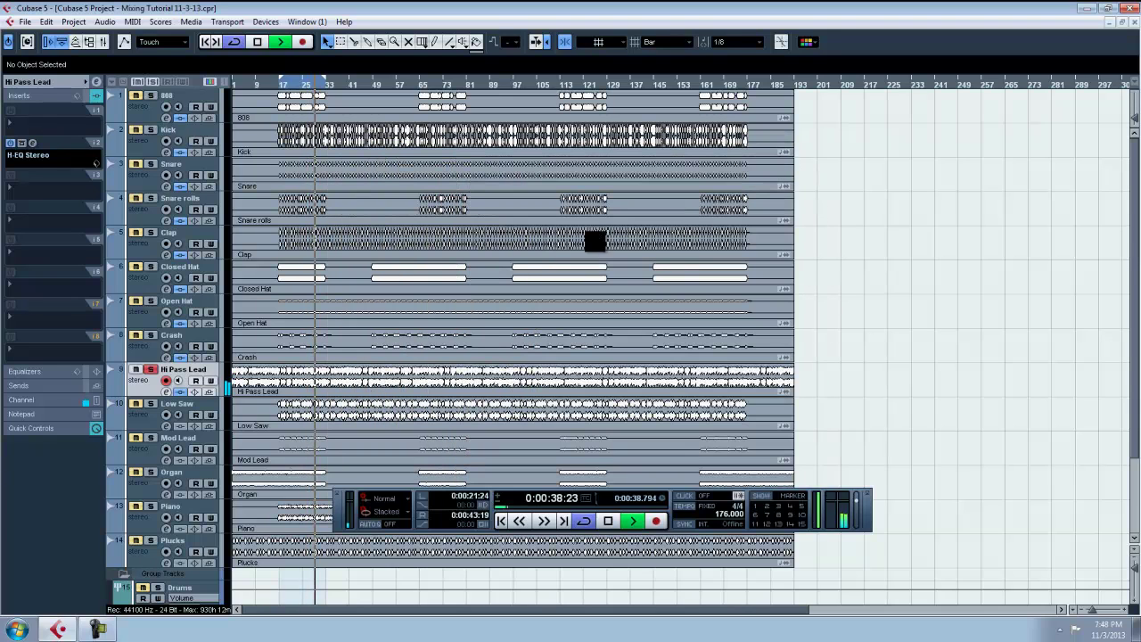
Step: Leave only the Low Saw track soloed and load H-EQ Stereo into its second insert slot
{"action": "left_click", "coordinate": [150, 403]}
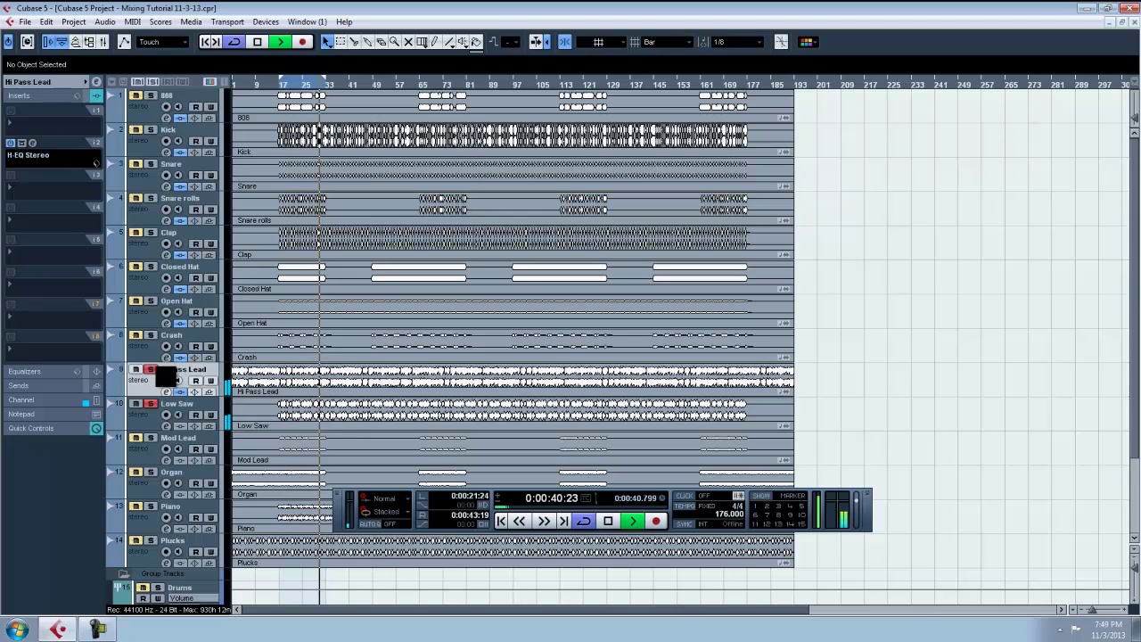
{"action": "left_click", "coordinate": [152, 369]}
{"action": "left_click", "coordinate": [151, 418]}
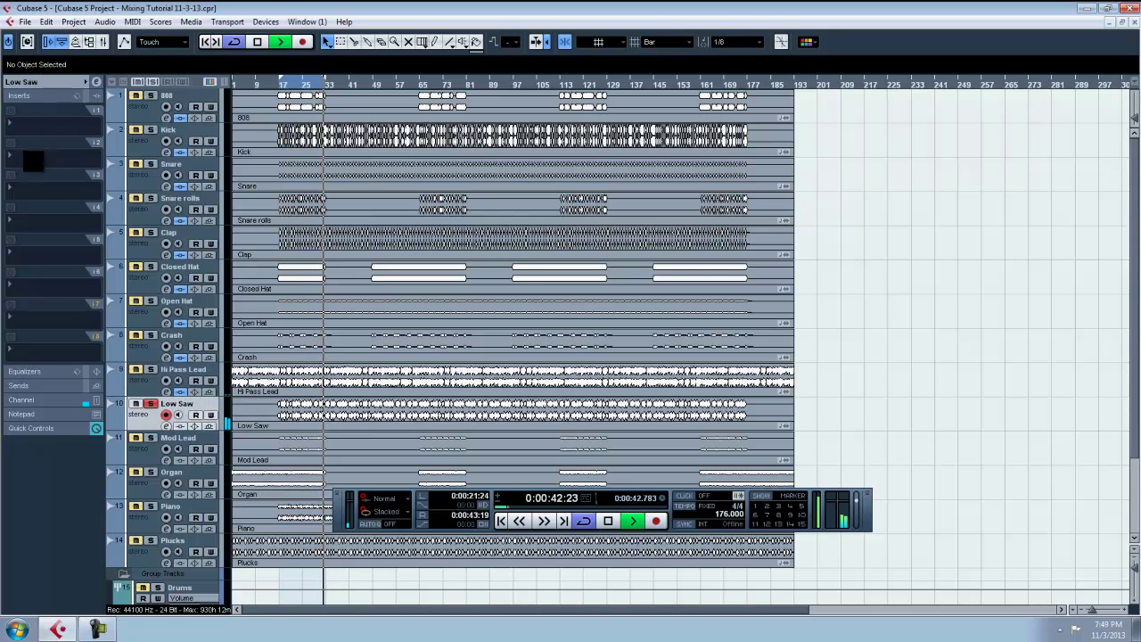
{"action": "left_click", "coordinate": [27, 155]}
{"action": "left_click", "coordinate": [34, 164]}
{"action": "left_click", "coordinate": [65, 157]}
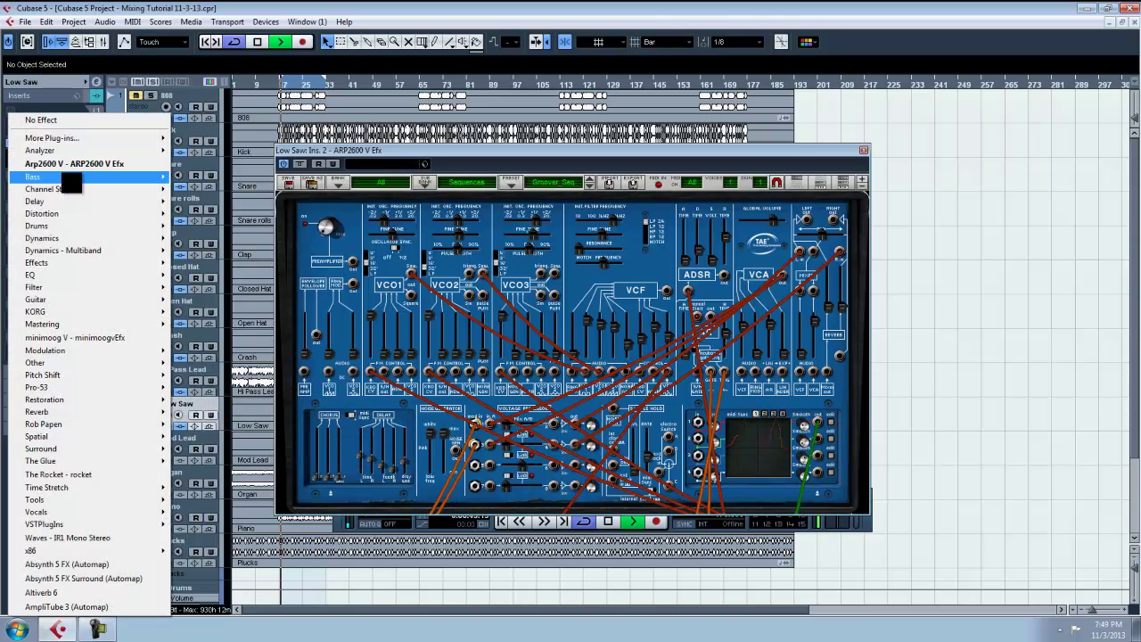
{"action": "mouse_move", "coordinate": [133, 276]}
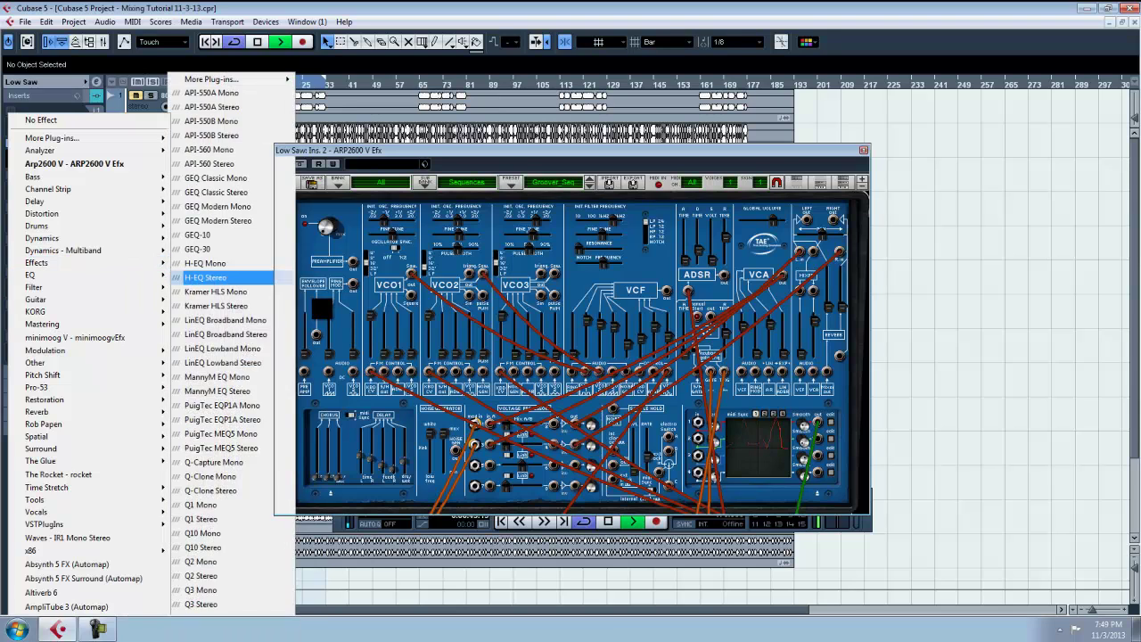
{"action": "left_click", "coordinate": [214, 277]}
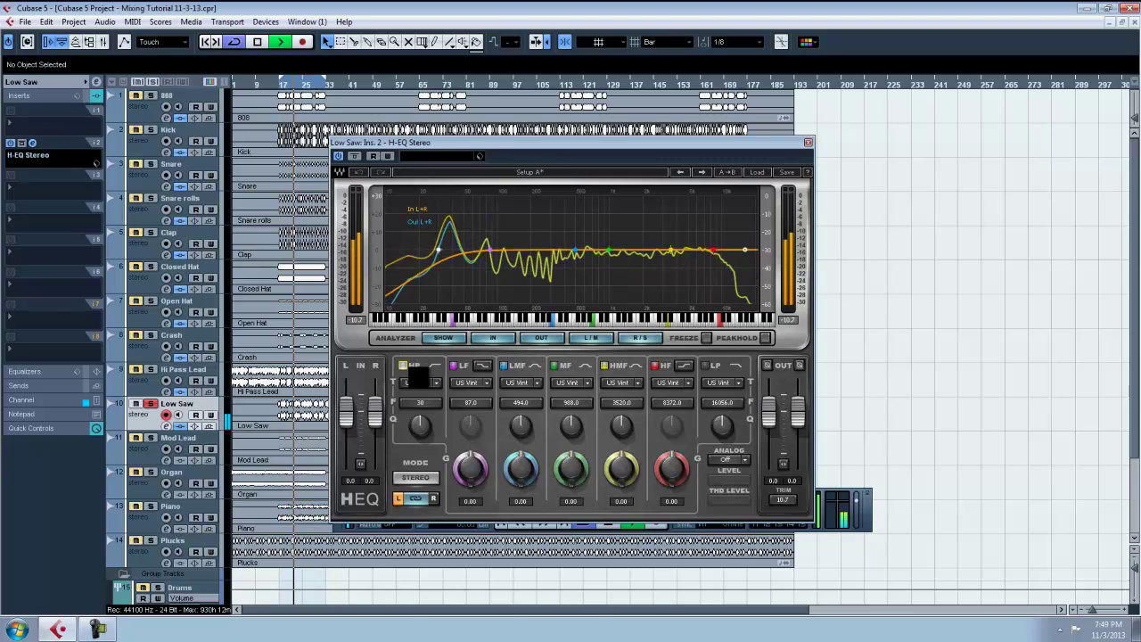
Step: Set the Low Saw EQ's high-pass filter to Digital 2 and raise its frequency to 65 Hz
{"action": "left_click", "coordinate": [437, 384]}
{"action": "left_click", "coordinate": [457, 496]}
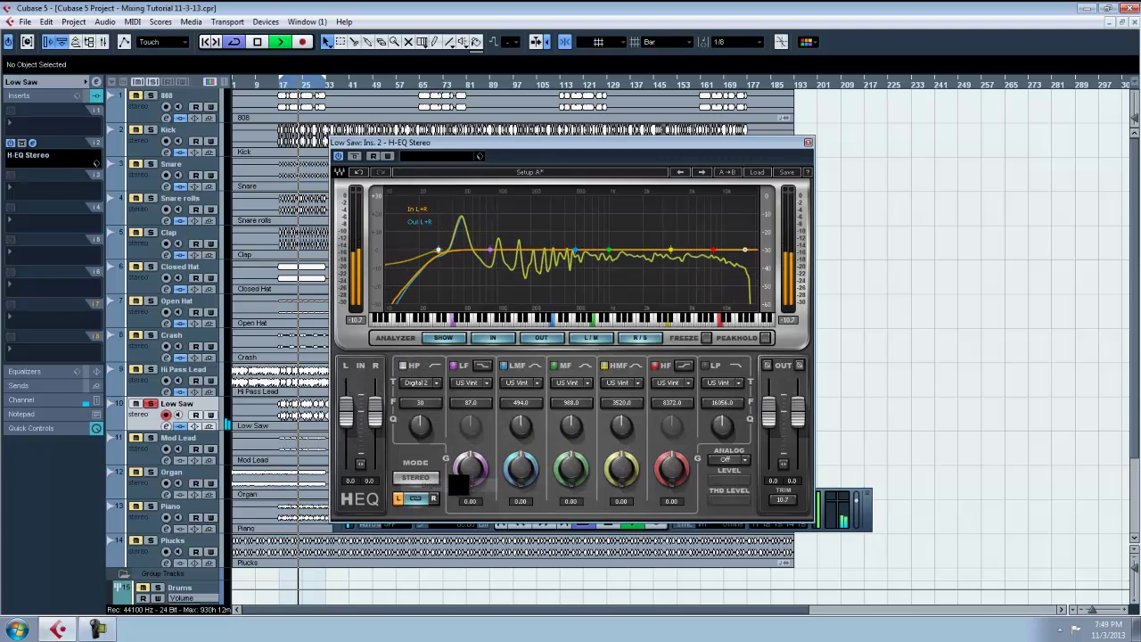
{"action": "left_click_drag", "start_coordinate": [435, 406], "coordinate": [464, 404]}
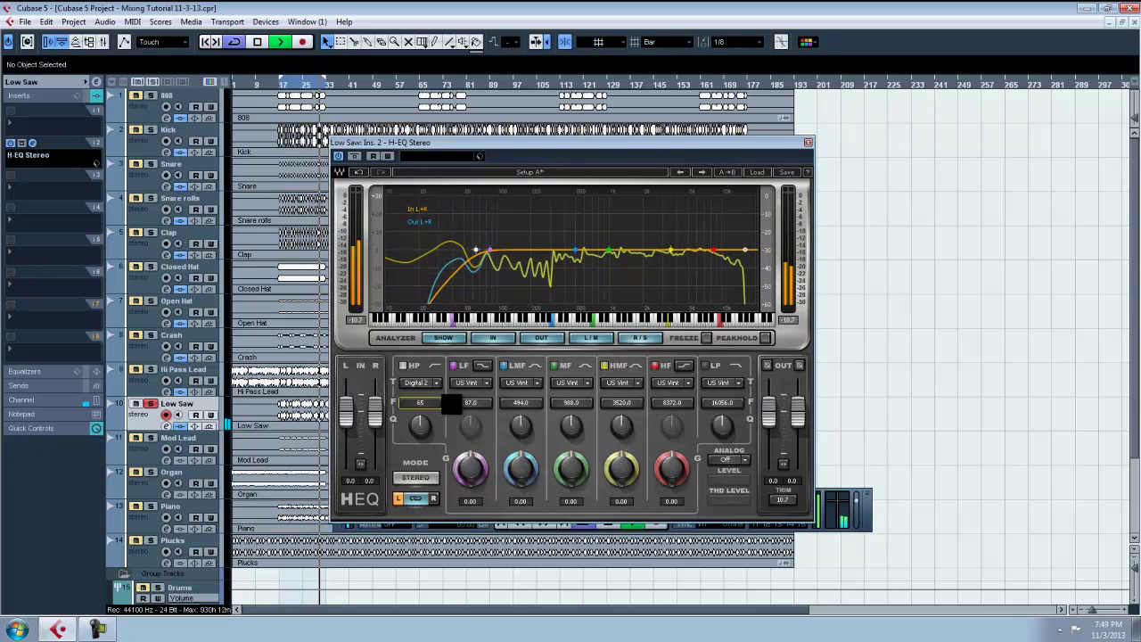
Step: Enable the Low Saw EQ's low-pass filter as Digital 2, and close the plug-in window
{"action": "left_click", "coordinate": [725, 383]}
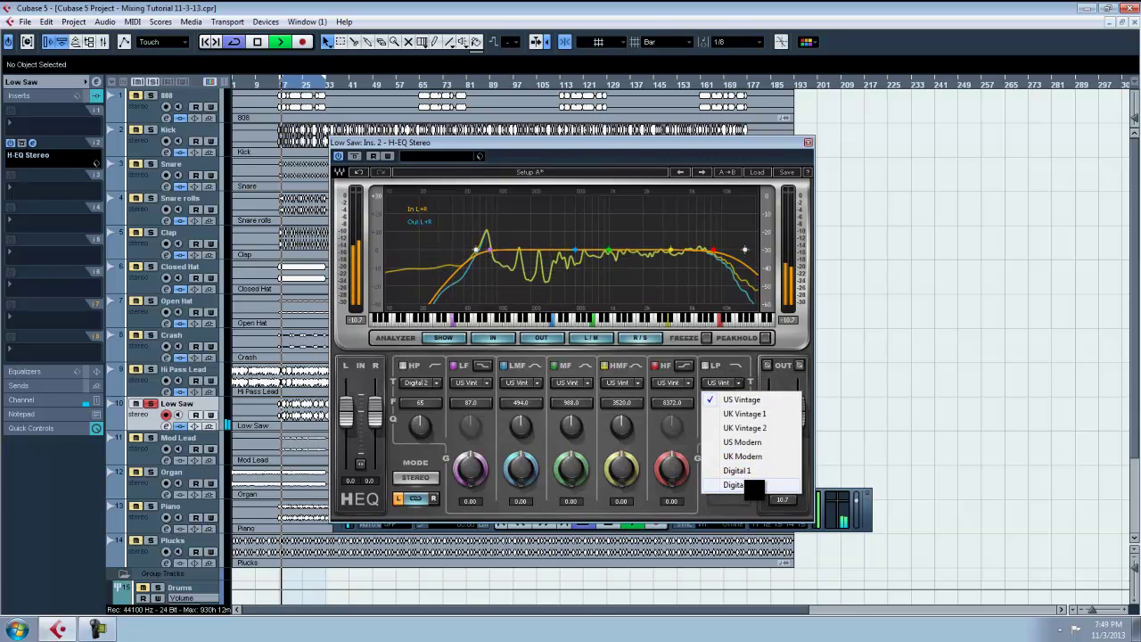
{"action": "left_click", "coordinate": [753, 486]}
{"action": "left_click", "coordinate": [808, 144]}
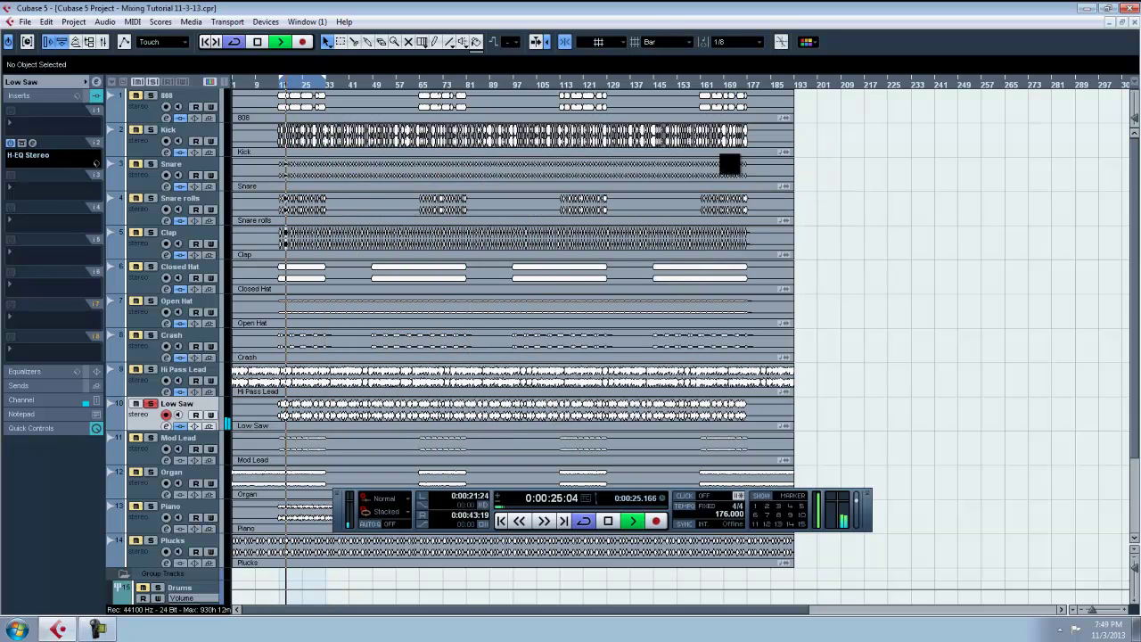
Step: Leave only the Mod Lead track soloed and load H-EQ Stereo into its second insert slot
{"action": "left_click", "coordinate": [151, 438]}
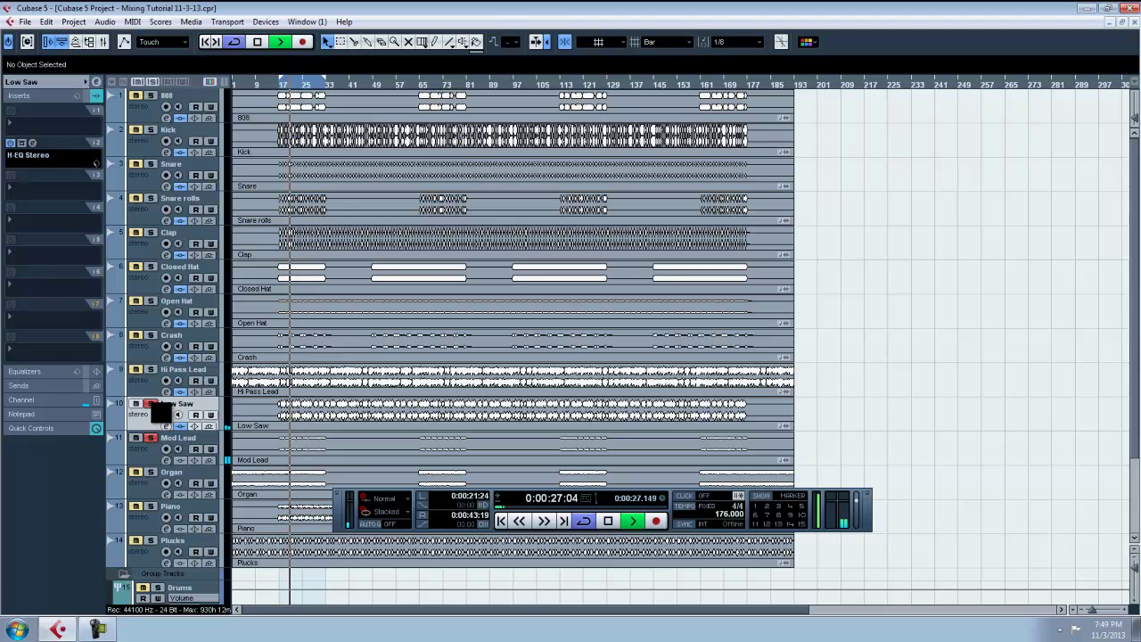
{"action": "left_click", "coordinate": [150, 404]}
{"action": "left_click", "coordinate": [160, 457]}
{"action": "left_click", "coordinate": [38, 156]}
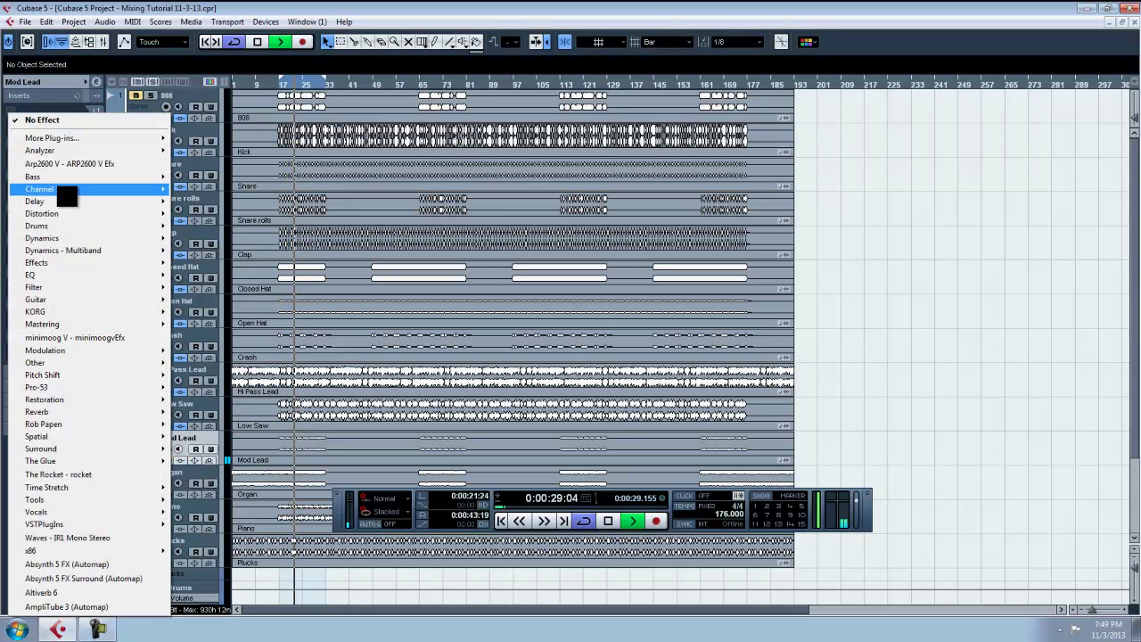
{"action": "mouse_move", "coordinate": [99, 282]}
{"action": "left_click", "coordinate": [192, 274]}
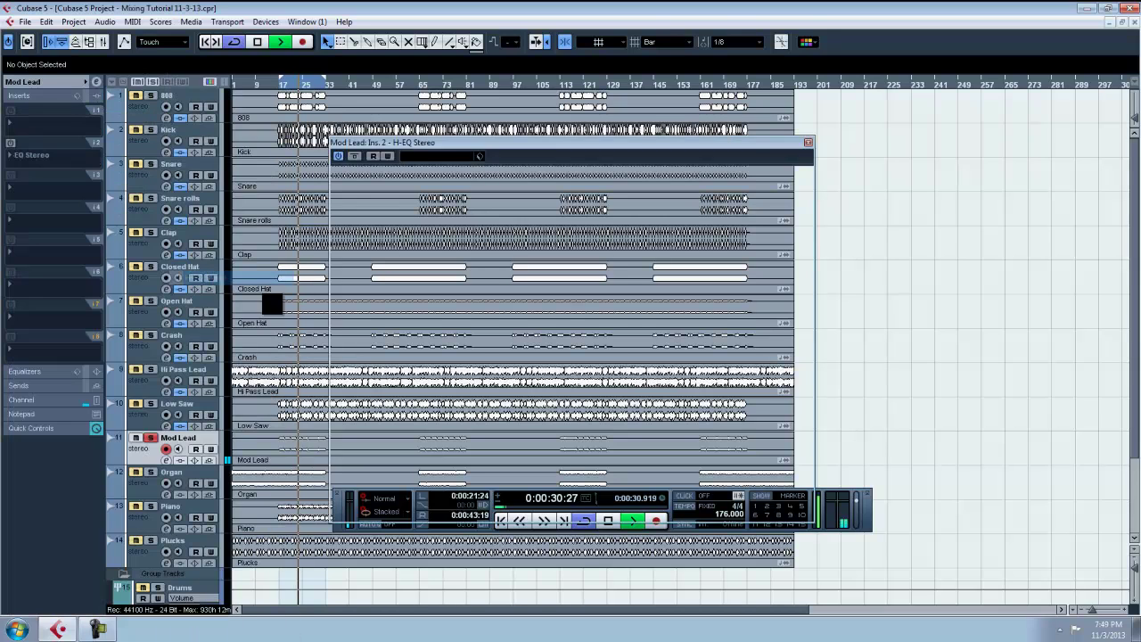
Step: Enable the Mod Lead EQ's high-pass filter as Digital 2 and raise its frequency to 253 Hz
{"action": "left_click", "coordinate": [403, 365]}
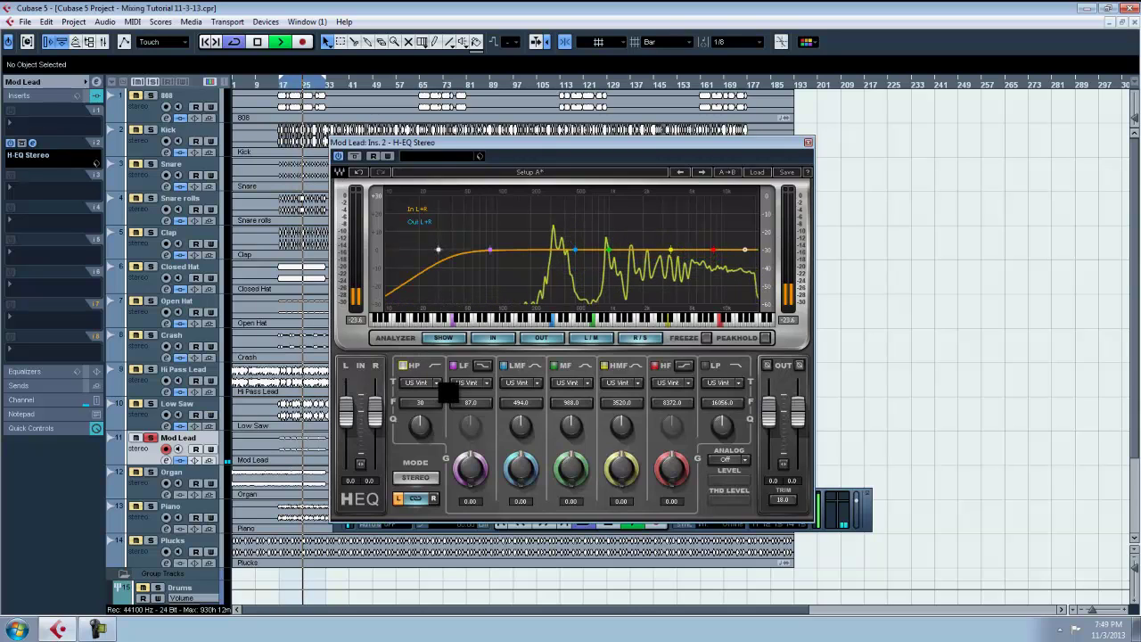
{"action": "left_click", "coordinate": [428, 383]}
{"action": "left_click", "coordinate": [437, 484]}
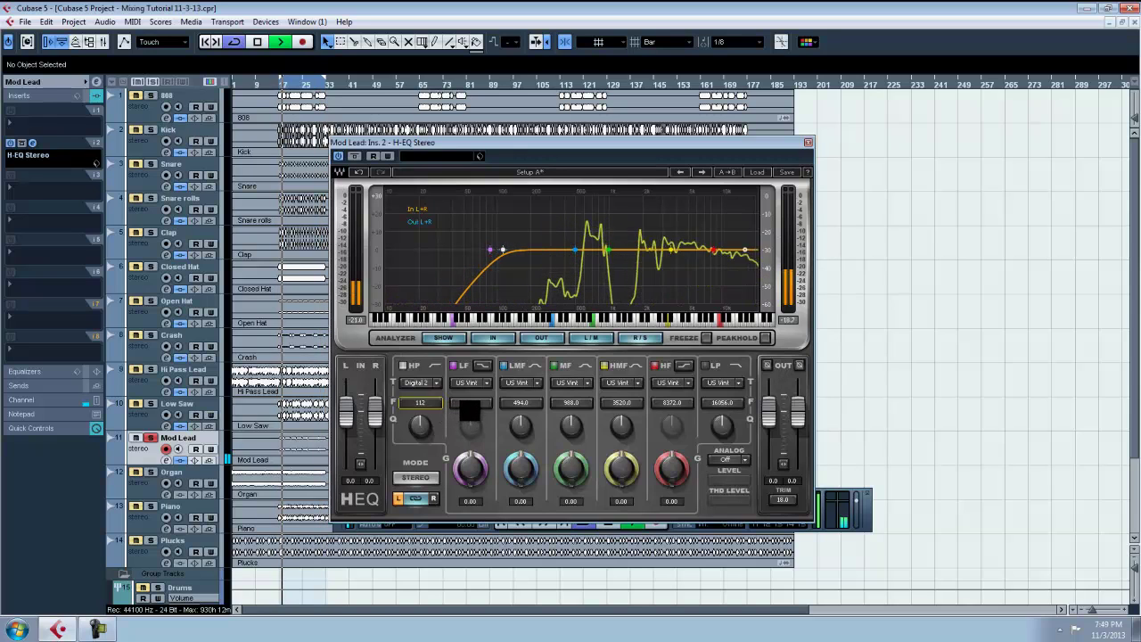
{"action": "left_click_drag", "start_coordinate": [486, 407], "coordinate": [497, 403]}
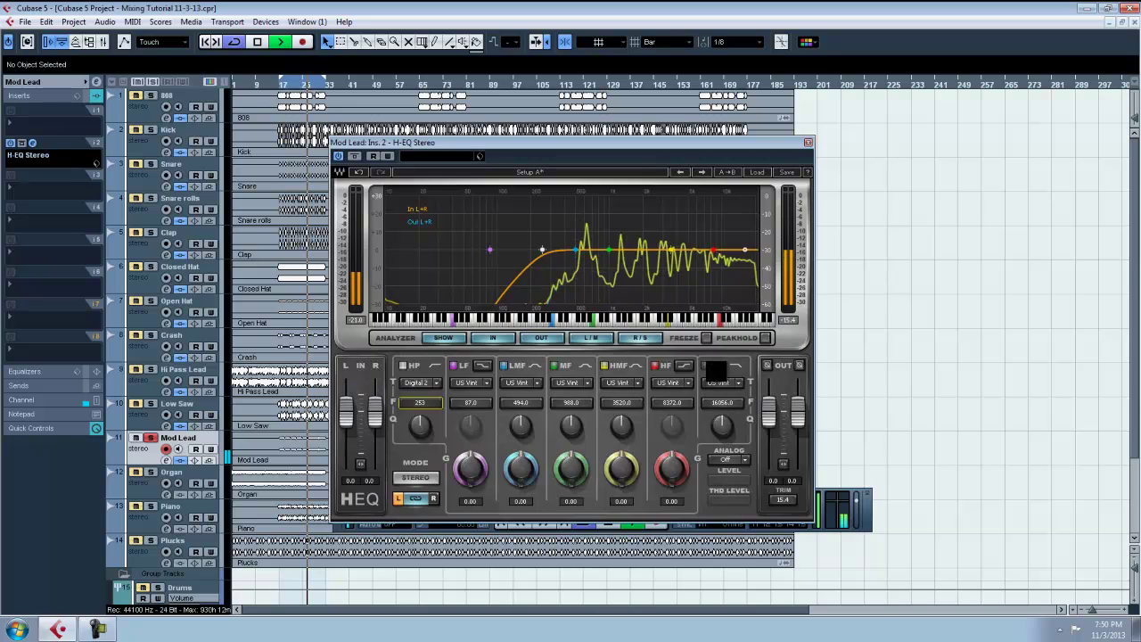
Step: Enable the Mod Lead EQ's low-pass filter as Digital 2, and close the plug-in window
{"action": "left_click", "coordinate": [705, 366]}
{"action": "left_click", "coordinate": [740, 383]}
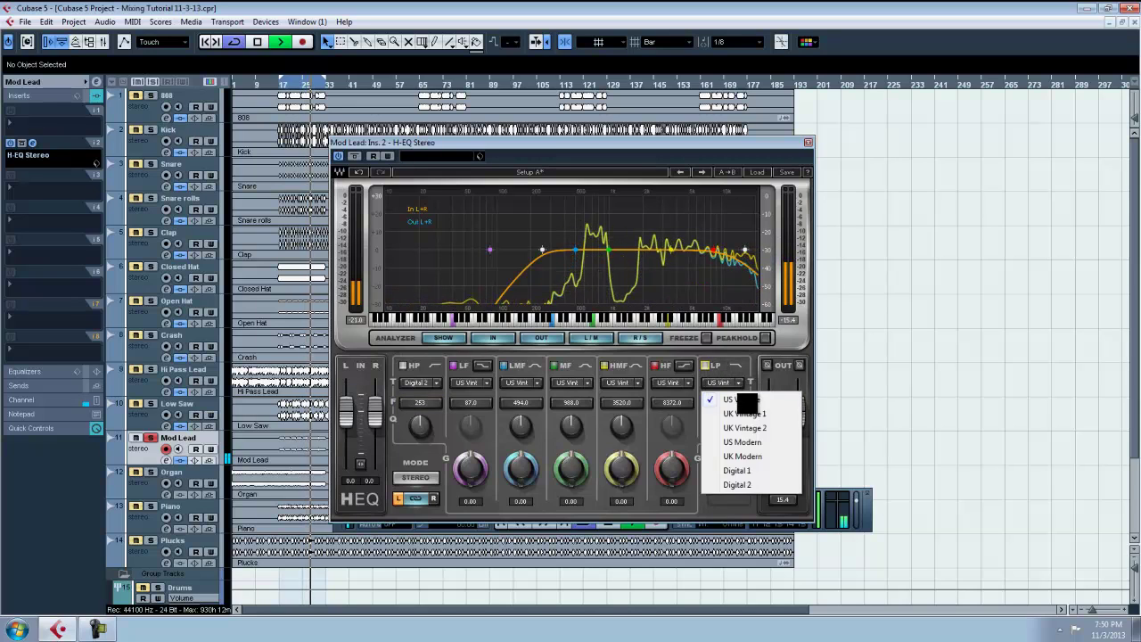
{"action": "left_click", "coordinate": [749, 492]}
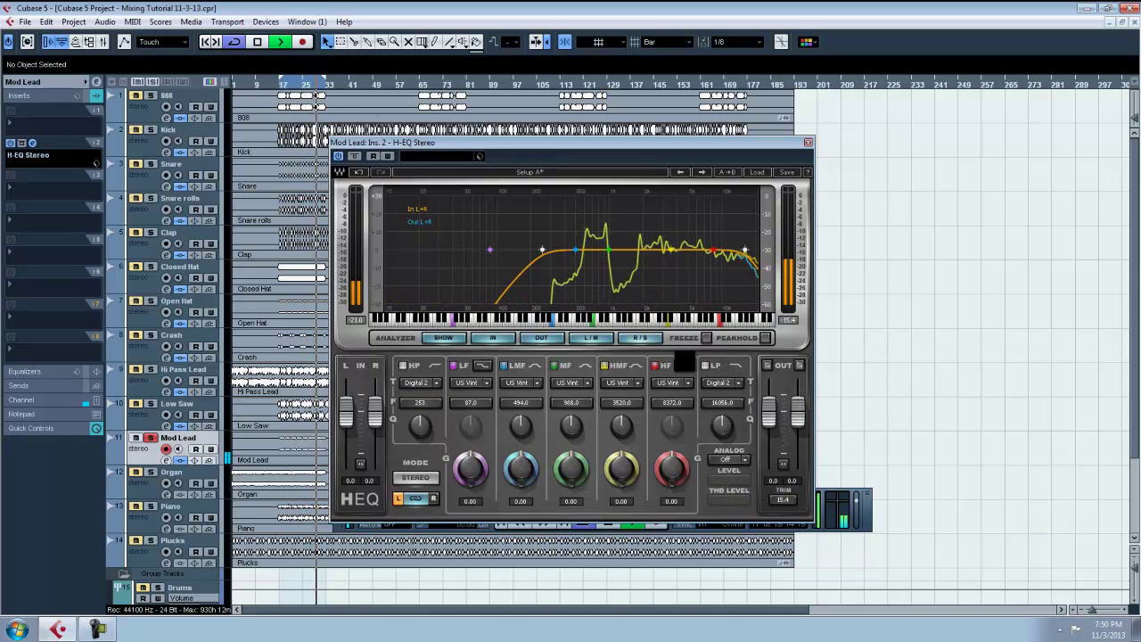
{"action": "left_click", "coordinate": [808, 143]}
Step: Leave only the Organ track soloed and load H-EQ Stereo into its second insert slot
{"action": "left_click", "coordinate": [154, 489]}
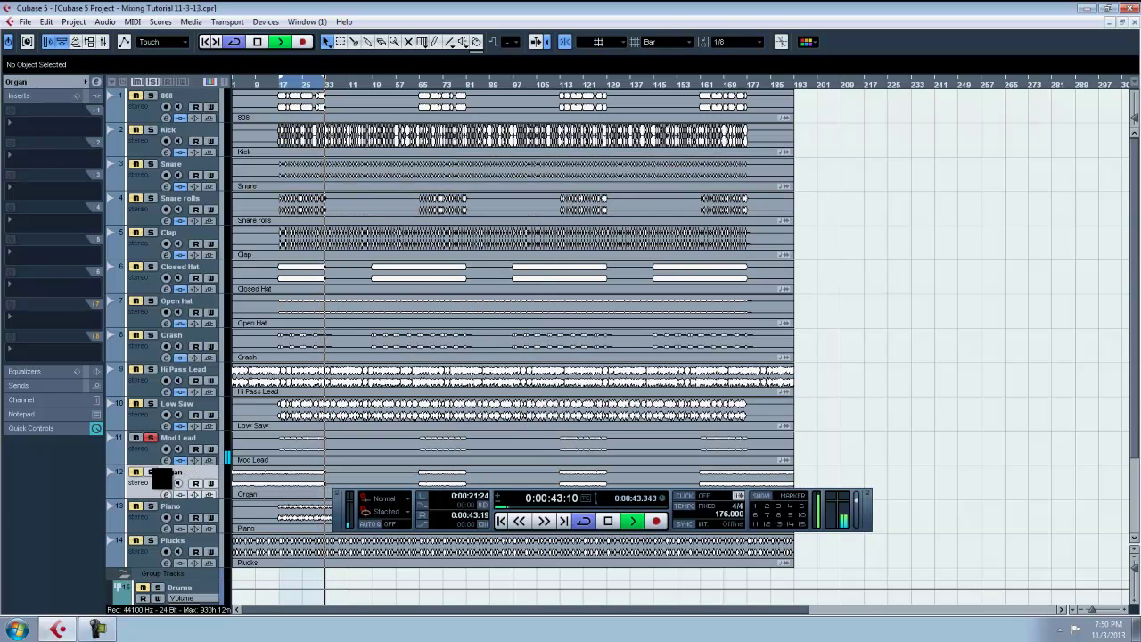
{"action": "left_click", "coordinate": [152, 471]}
{"action": "left_click", "coordinate": [151, 437]}
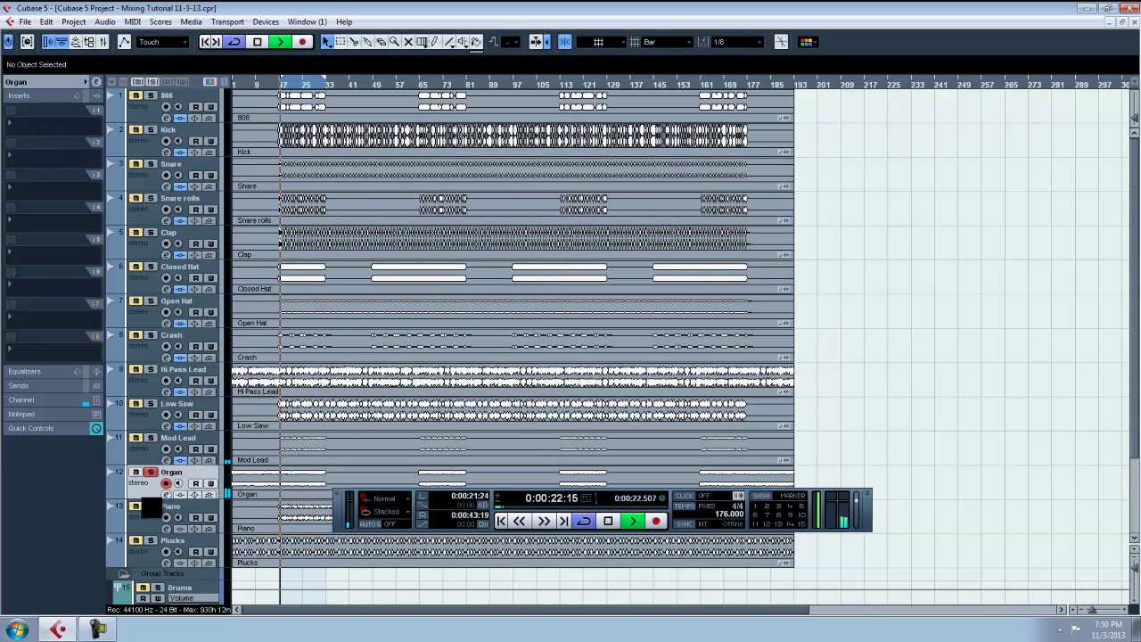
{"action": "left_click", "coordinate": [43, 163]}
{"action": "mouse_move", "coordinate": [152, 274]}
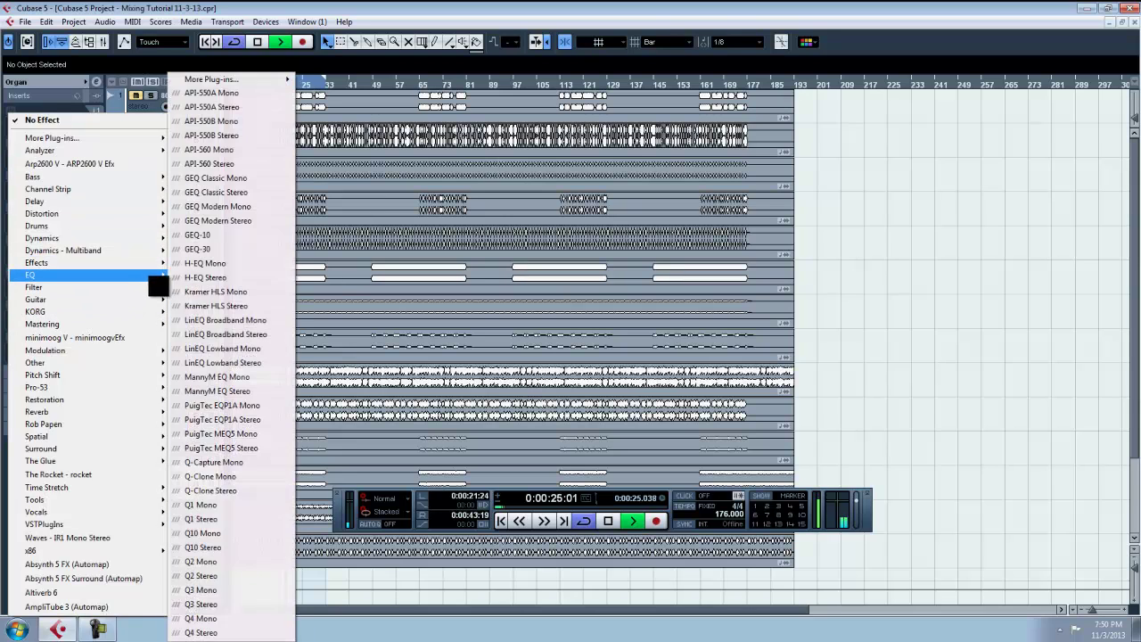
{"action": "left_click", "coordinate": [206, 279]}
Step: Enable the Organ EQ's high-pass filter as Digital 2 and raise its frequency to 602 Hz
{"action": "left_click", "coordinate": [415, 367]}
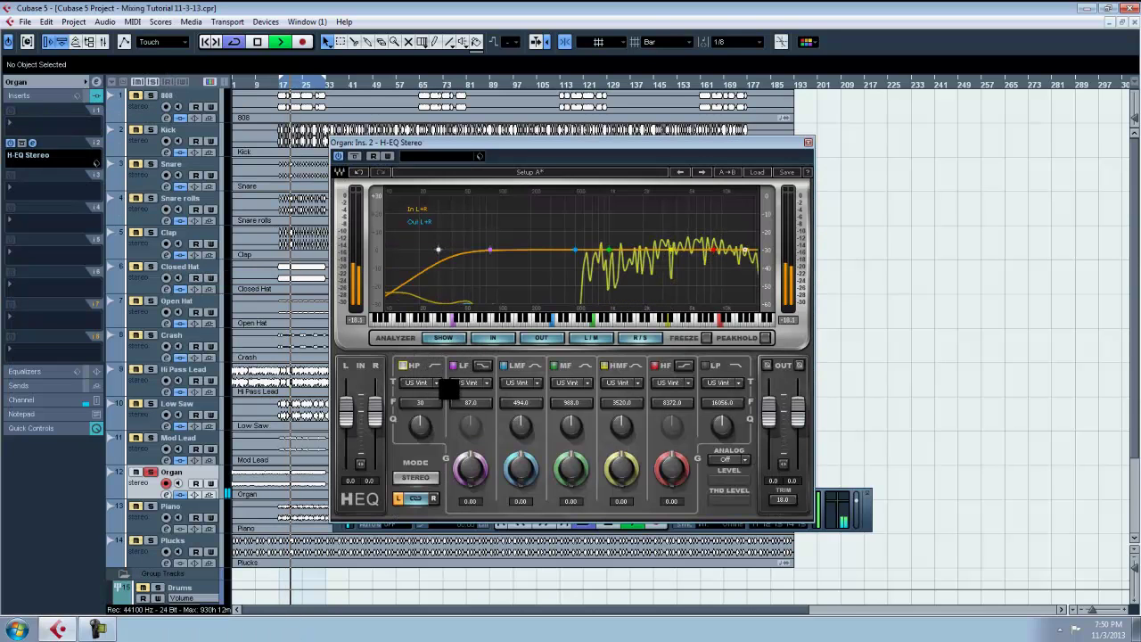
{"action": "left_click", "coordinate": [441, 385]}
{"action": "left_click", "coordinate": [467, 482]}
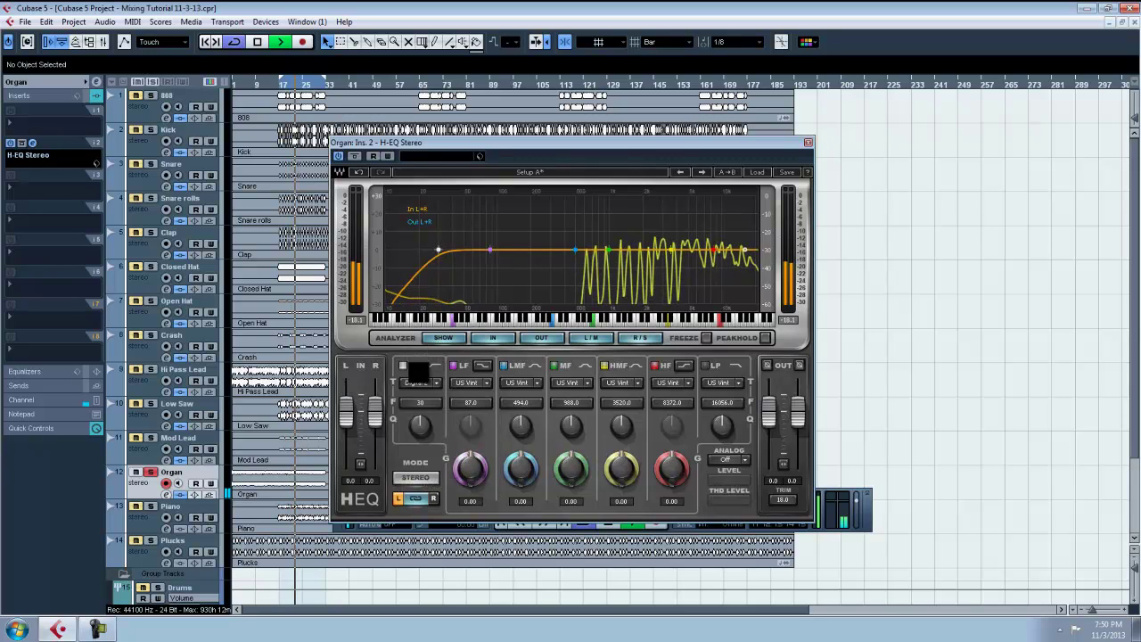
{"action": "left_click_drag", "start_coordinate": [433, 402], "coordinate": [472, 401]}
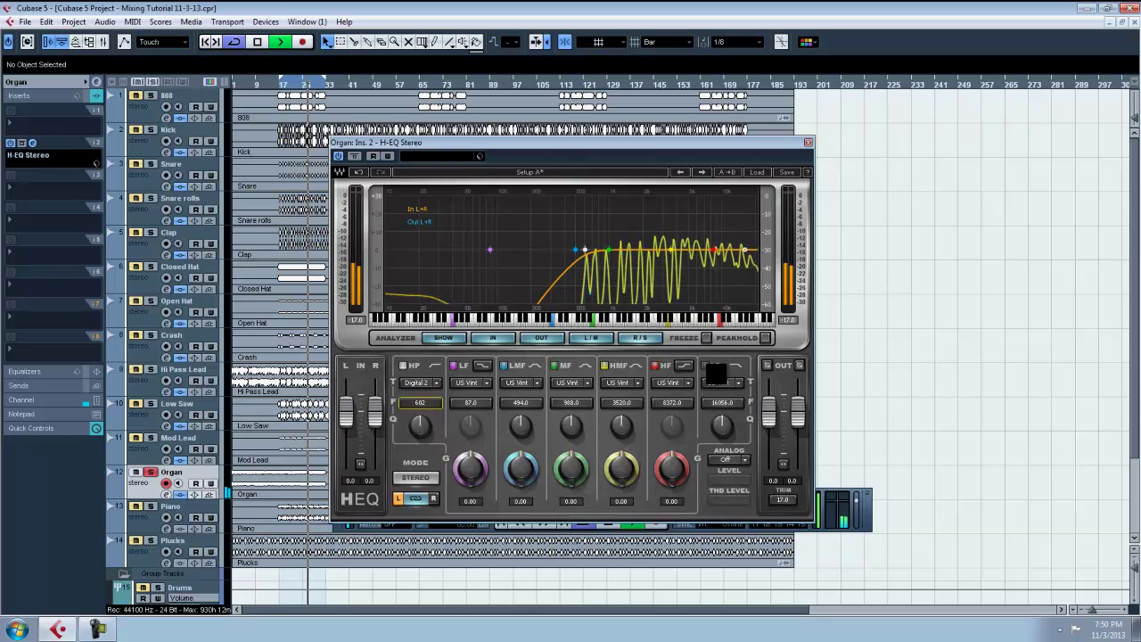
Step: Enable the Organ EQ's low-pass filter as Digital 2, and close the plug-in window
{"action": "left_click", "coordinate": [739, 383]}
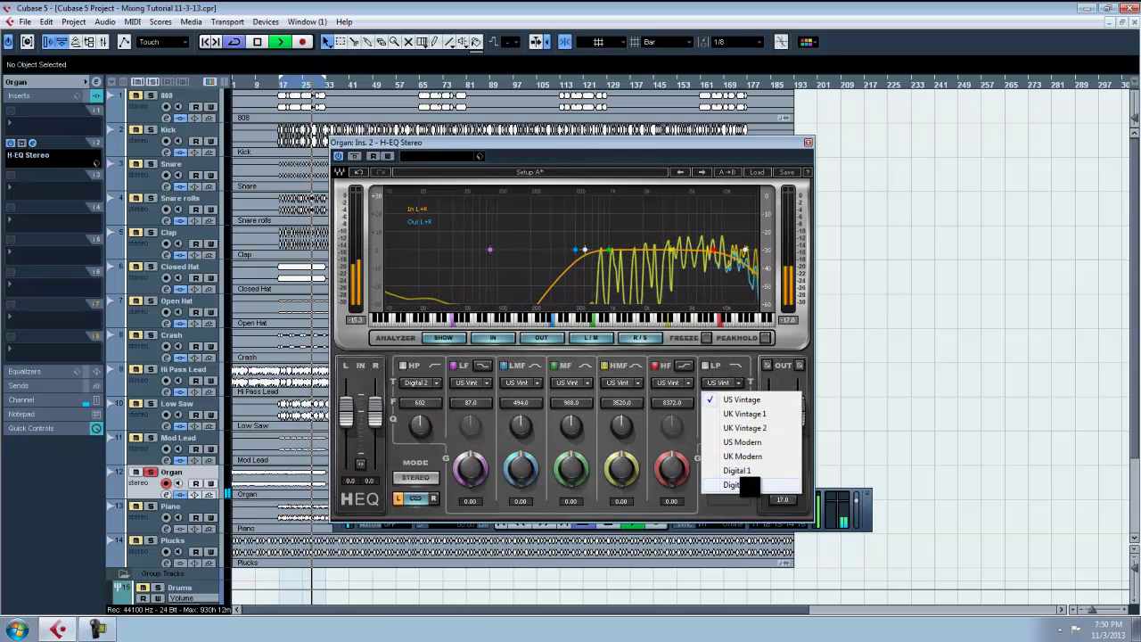
{"action": "left_click", "coordinate": [749, 485]}
{"action": "left_click", "coordinate": [807, 143]}
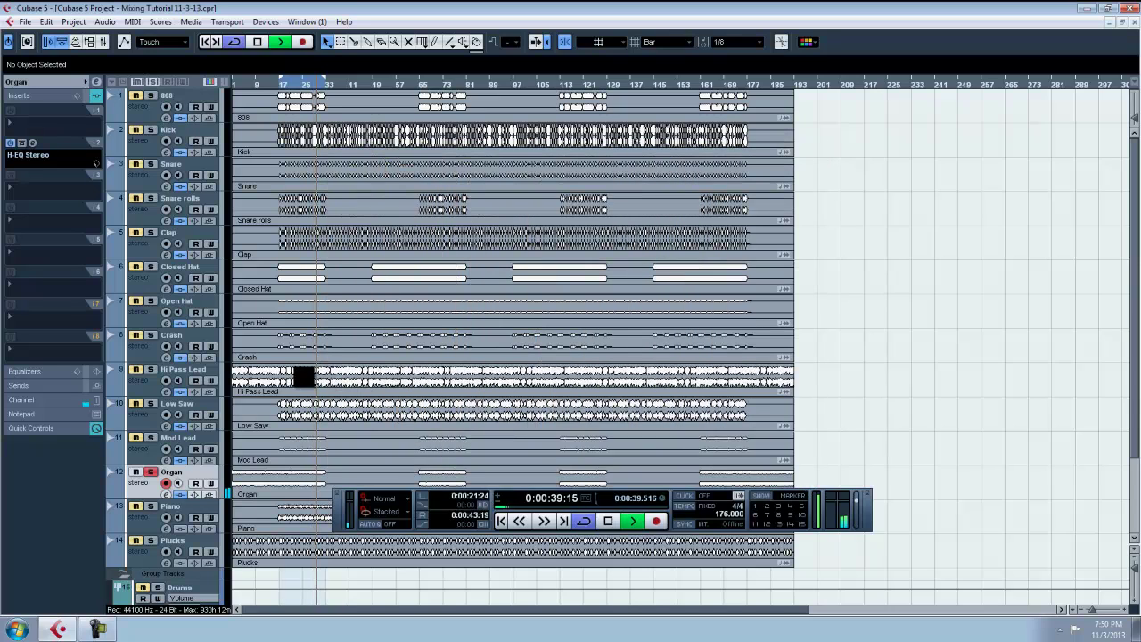
Step: Leave only the Piano track soloed and load H-EQ Stereo into its second insert slot
{"action": "left_click", "coordinate": [156, 516]}
{"action": "left_click", "coordinate": [43, 175]}
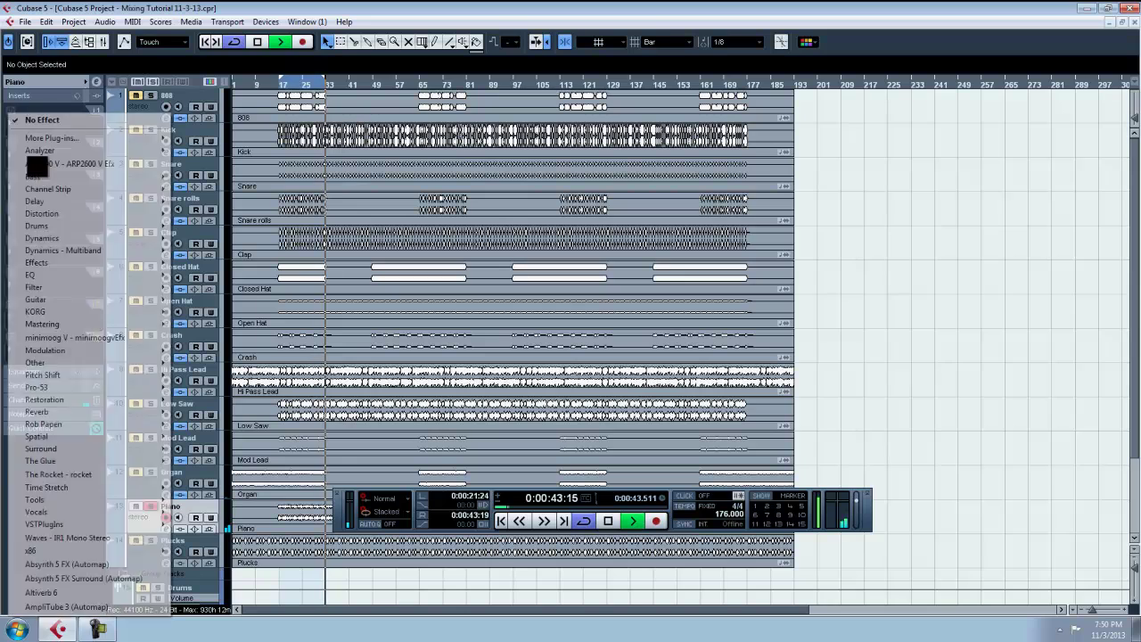
{"action": "mouse_move", "coordinate": [107, 275]}
{"action": "left_click", "coordinate": [205, 279]}
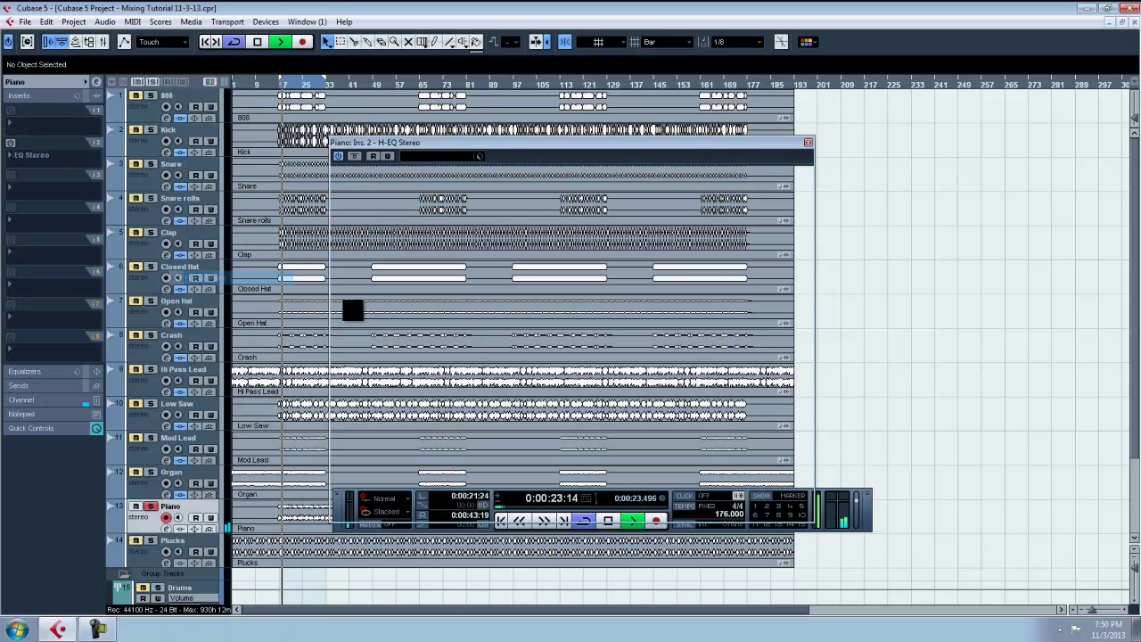
Step: Enable the Piano EQ's high-pass filter as Digital 2 and raise its frequency to 102 Hz
{"action": "left_click", "coordinate": [412, 369]}
{"action": "left_click", "coordinate": [435, 383]}
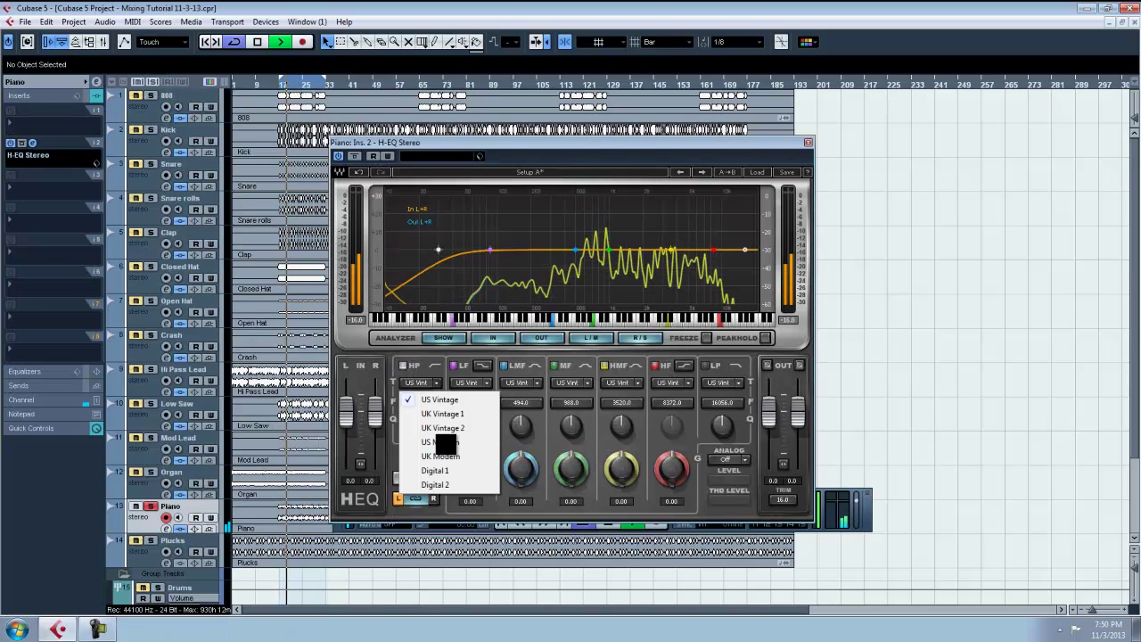
{"action": "left_click", "coordinate": [446, 486]}
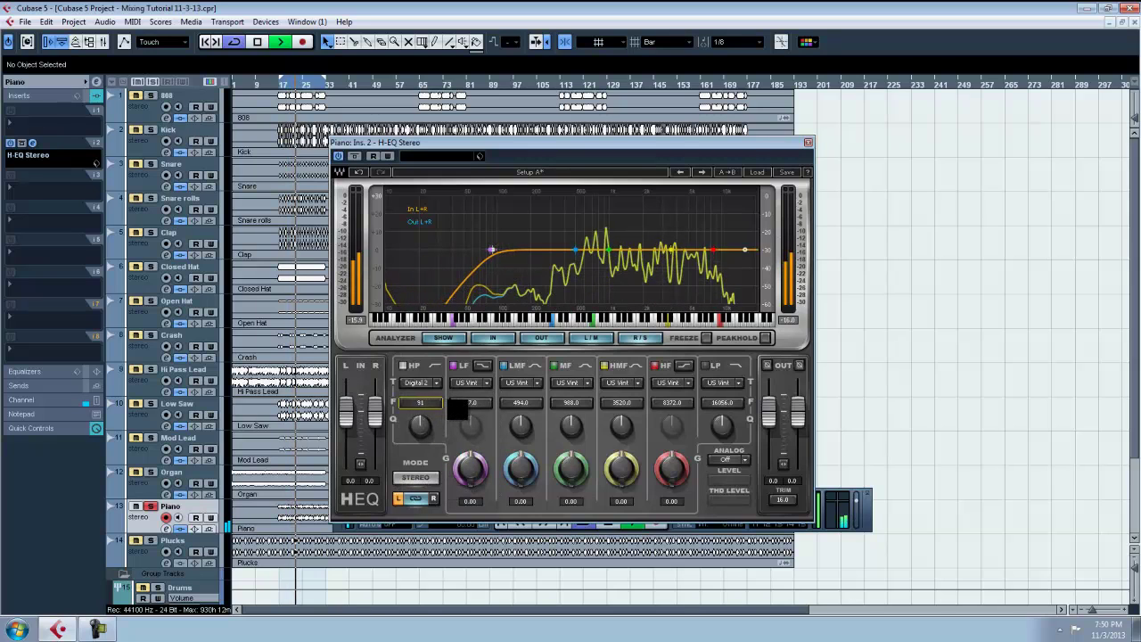
{"action": "left_click_drag", "start_coordinate": [457, 410], "coordinate": [491, 410]}
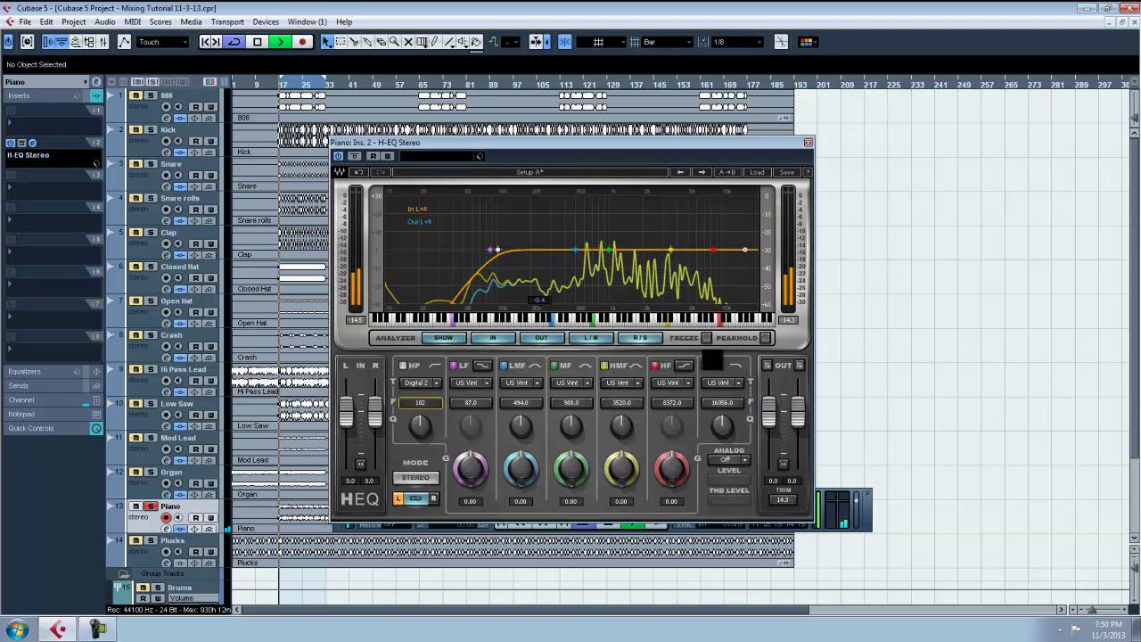
Step: Enable the Piano EQ's low-pass filter as Digital 2, lower its cutoff frequency, and close the plug-in window
{"action": "left_click", "coordinate": [719, 382]}
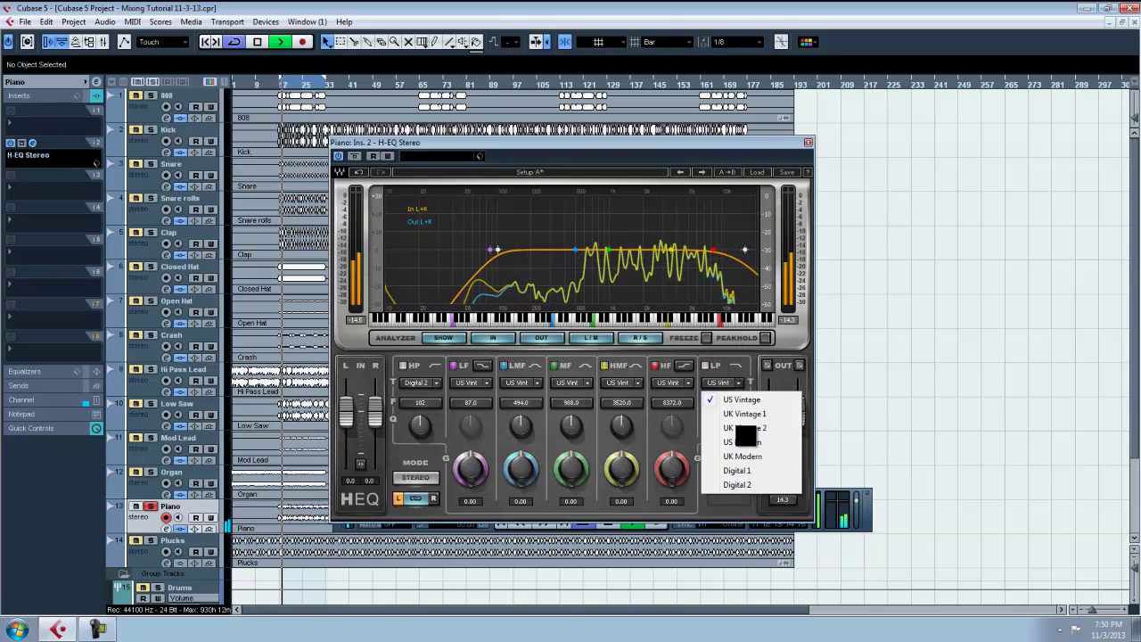
{"action": "left_click", "coordinate": [736, 485]}
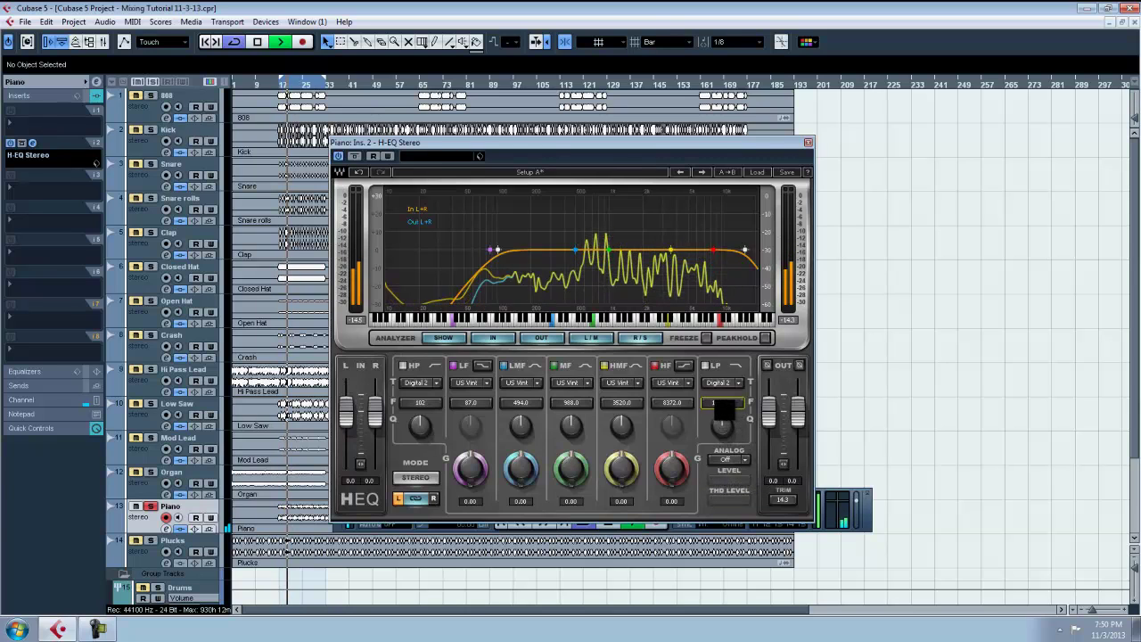
{"action": "left_click_drag", "start_coordinate": [720, 409], "coordinate": [718, 410]}
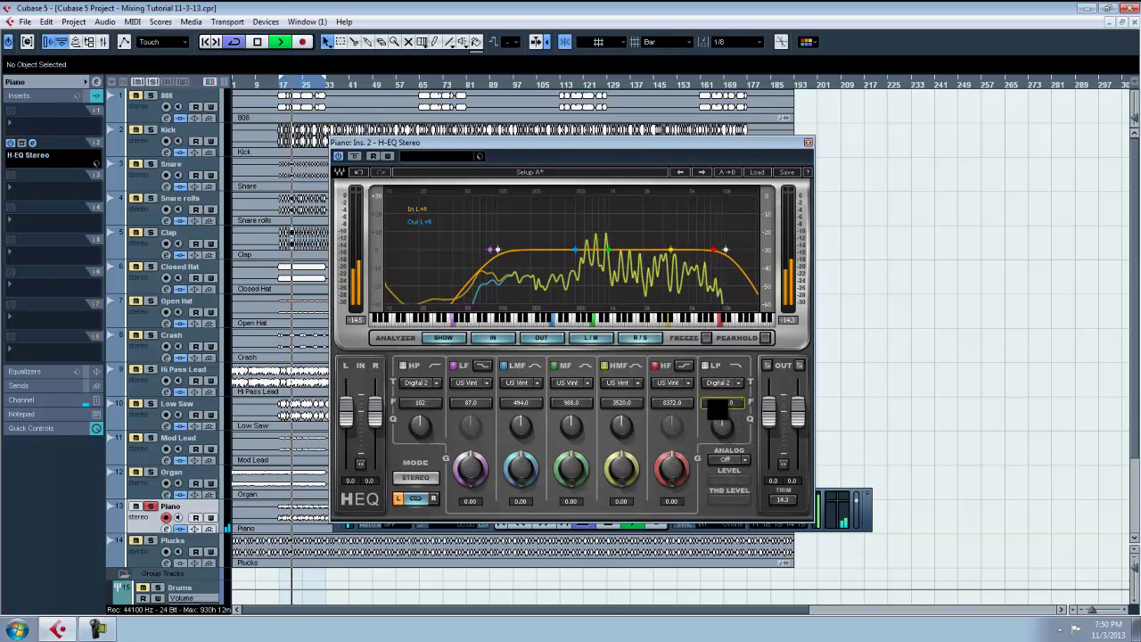
{"action": "left_click", "coordinate": [808, 143]}
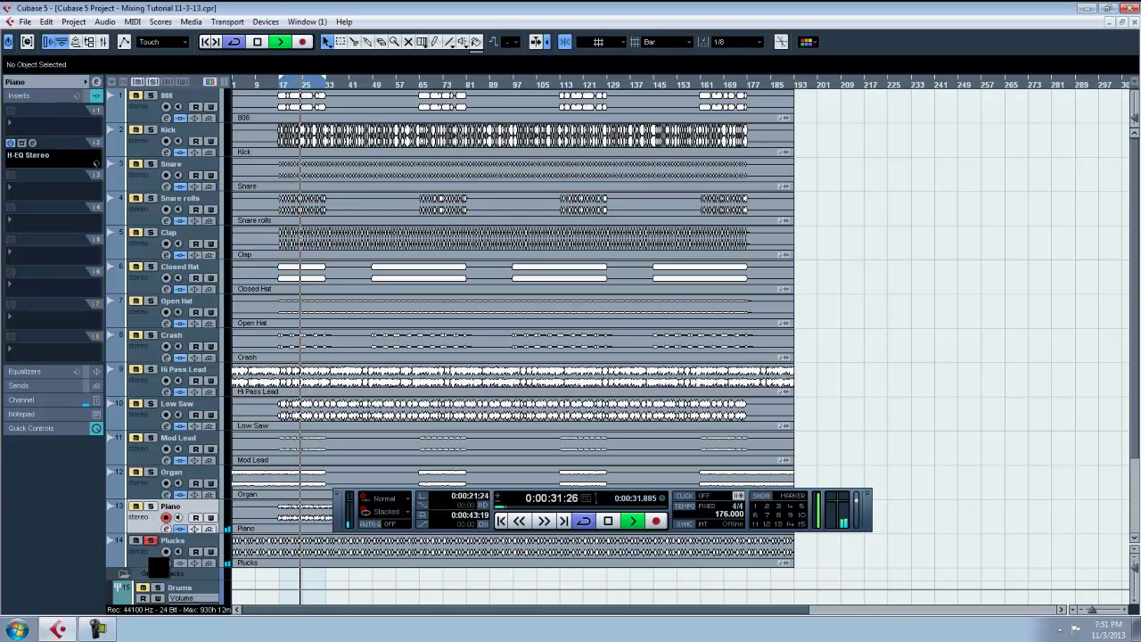
Step: Leave only the Plucks track soloed and load H-EQ Stereo into its second insert slot
{"action": "left_click", "coordinate": [163, 547]}
{"action": "left_click", "coordinate": [42, 165]}
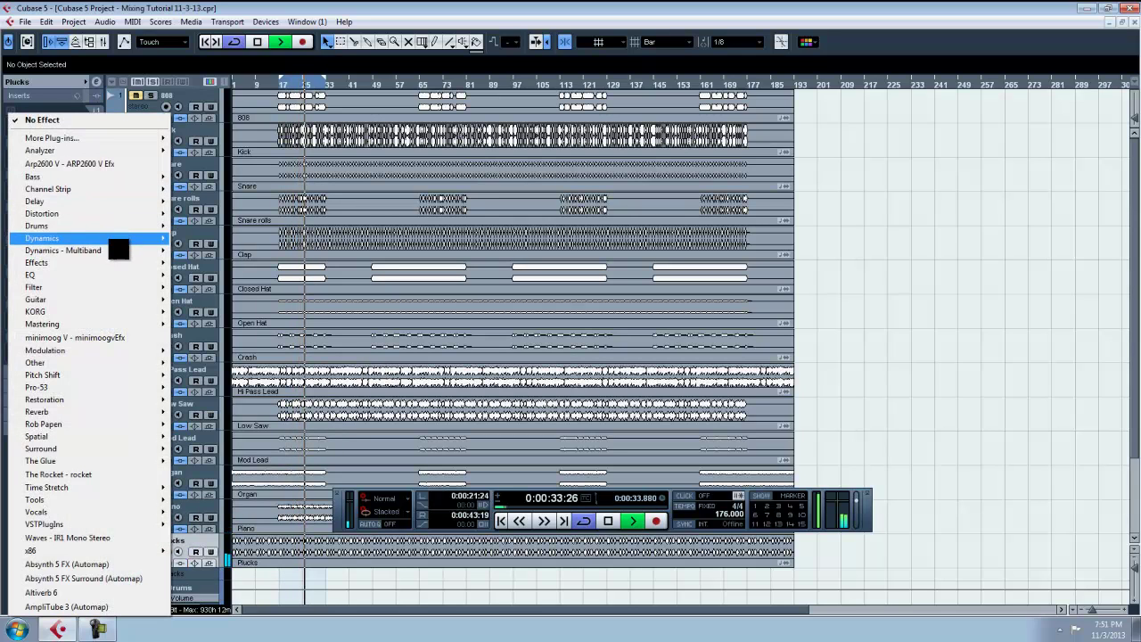
{"action": "mouse_move", "coordinate": [133, 275]}
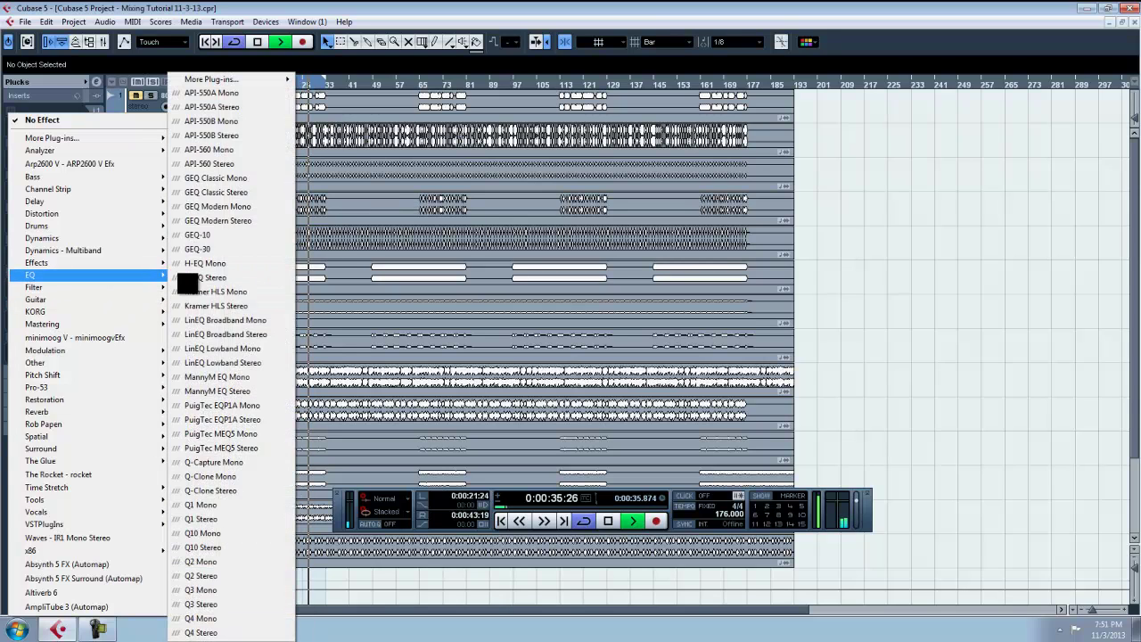
{"action": "left_click", "coordinate": [206, 278]}
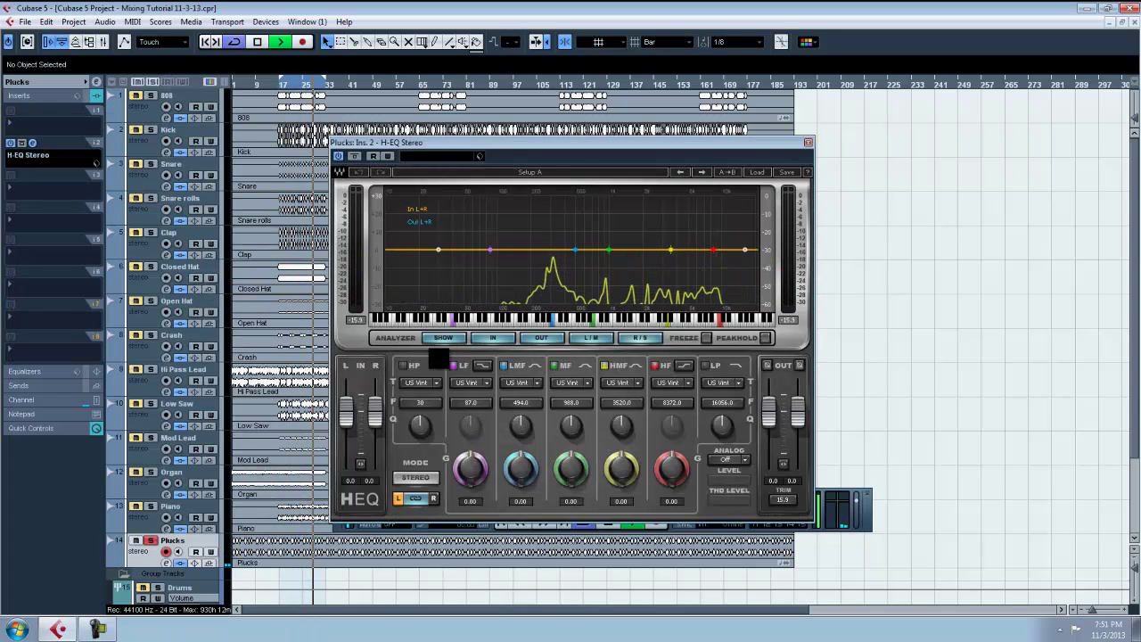
Step: Enable the Plucks EQ's high-pass filter as Digital 2 and raise its frequency to 103 Hz
{"action": "left_click", "coordinate": [435, 384]}
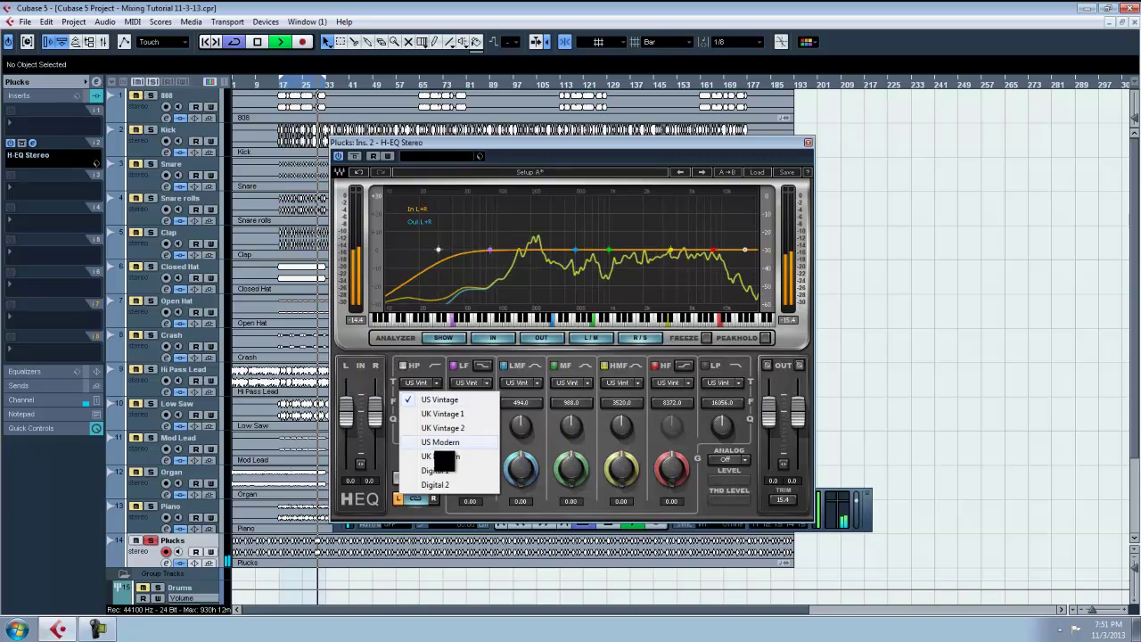
{"action": "left_click", "coordinate": [437, 478]}
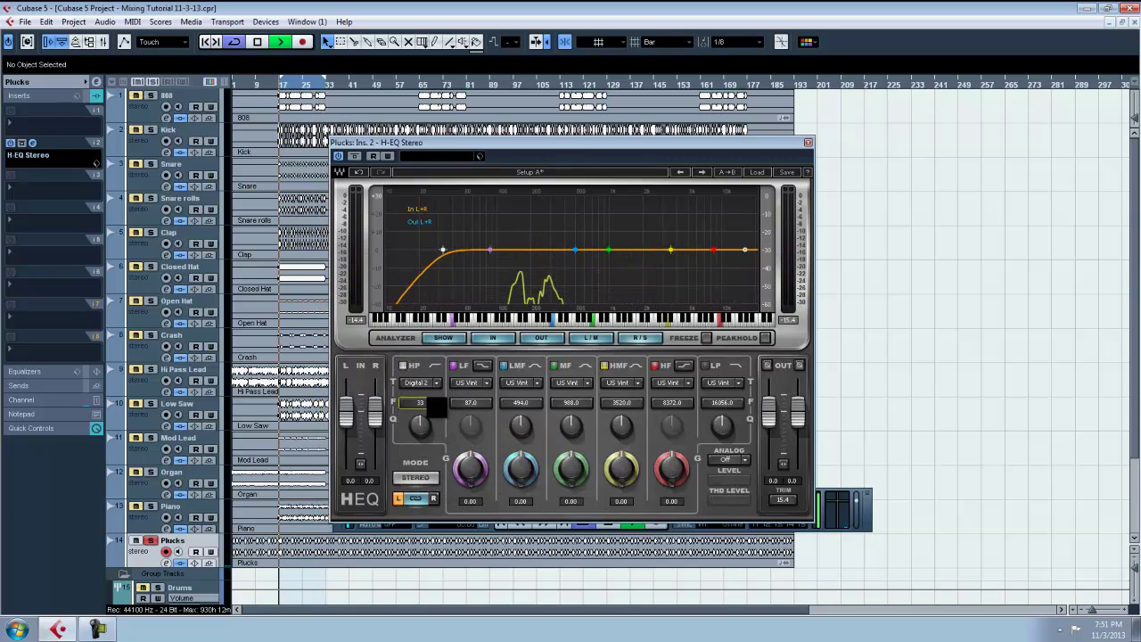
{"action": "left_click_drag", "start_coordinate": [440, 407], "coordinate": [450, 407]}
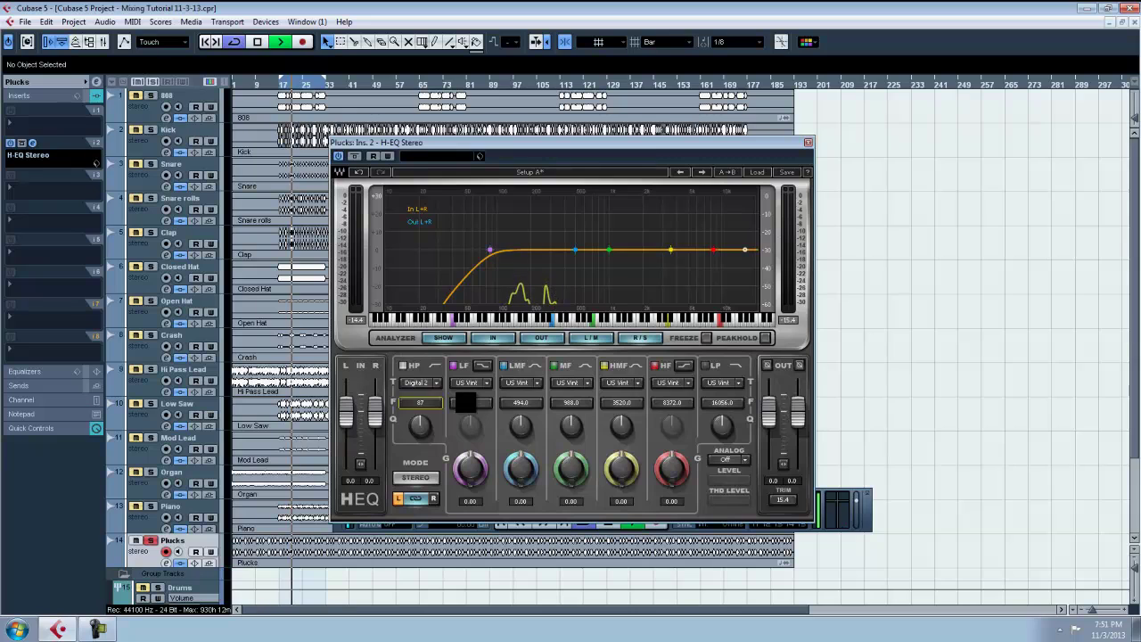
{"action": "left_click_drag", "start_coordinate": [470, 403], "coordinate": [469, 403]}
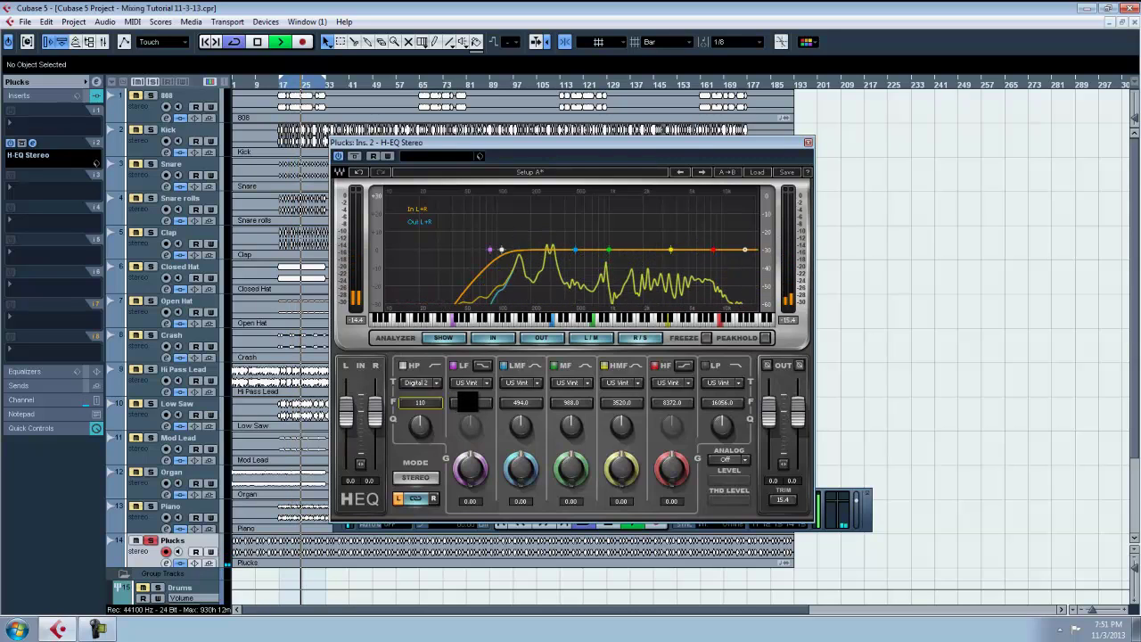
Step: Enable the Plucks EQ's low-pass filter as Digital 2, and close the plug-in window
{"action": "left_click", "coordinate": [705, 366]}
{"action": "left_click", "coordinate": [729, 382]}
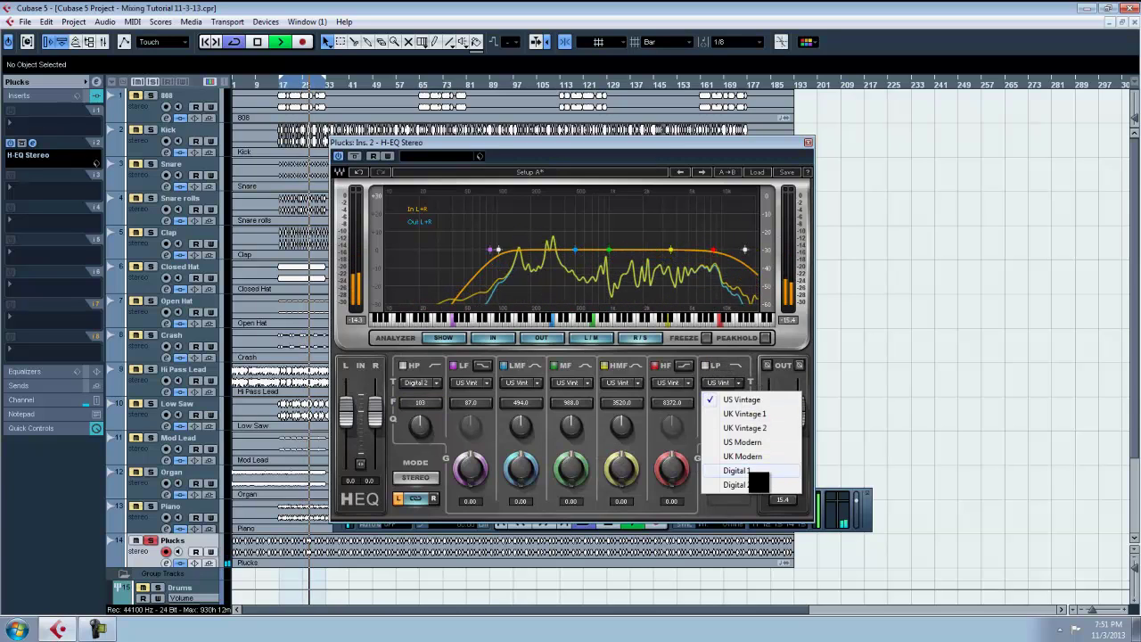
{"action": "left_click", "coordinate": [785, 480]}
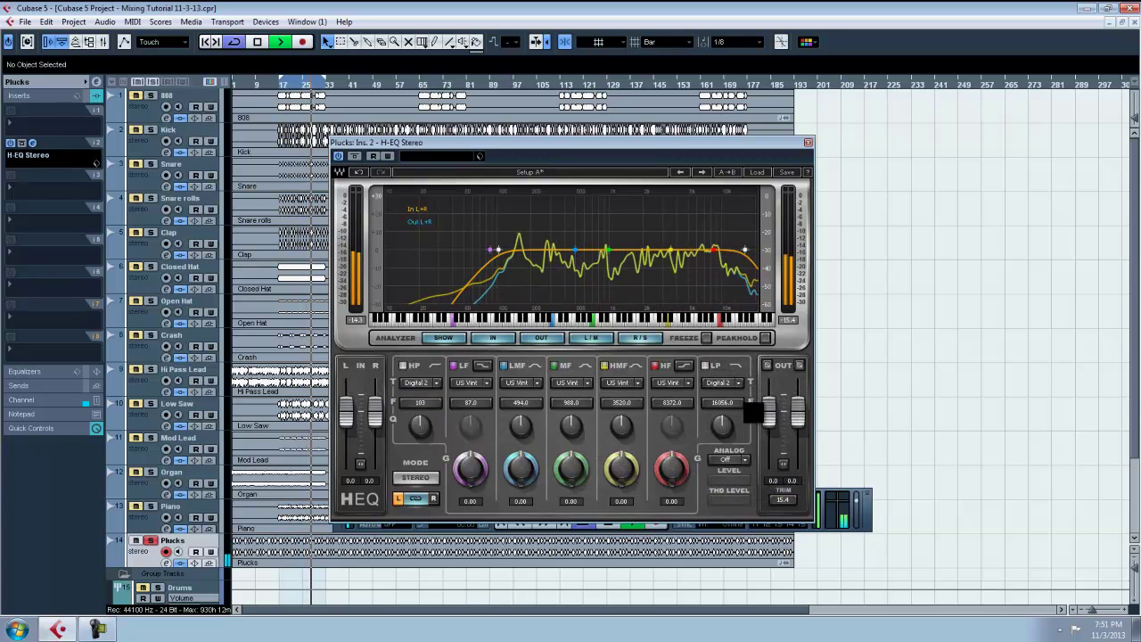
{"action": "left_click", "coordinate": [808, 143]}
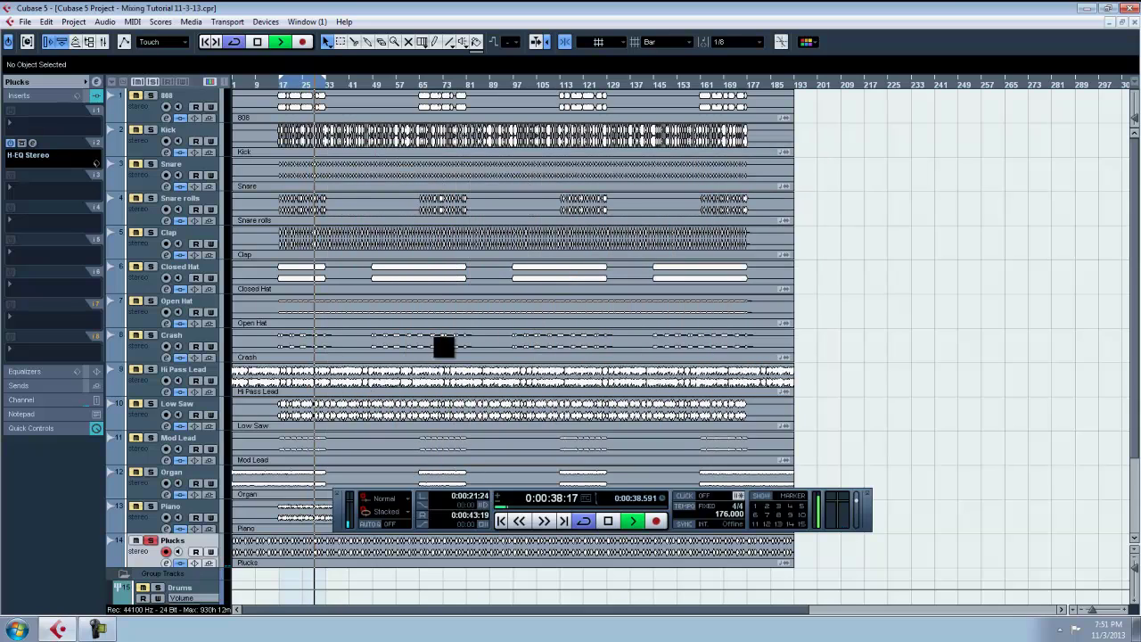
Step: Unsolo the Plucks track to play the full mix, and stop playback with the Transport panel shown
{"action": "left_click", "coordinate": [150, 540]}
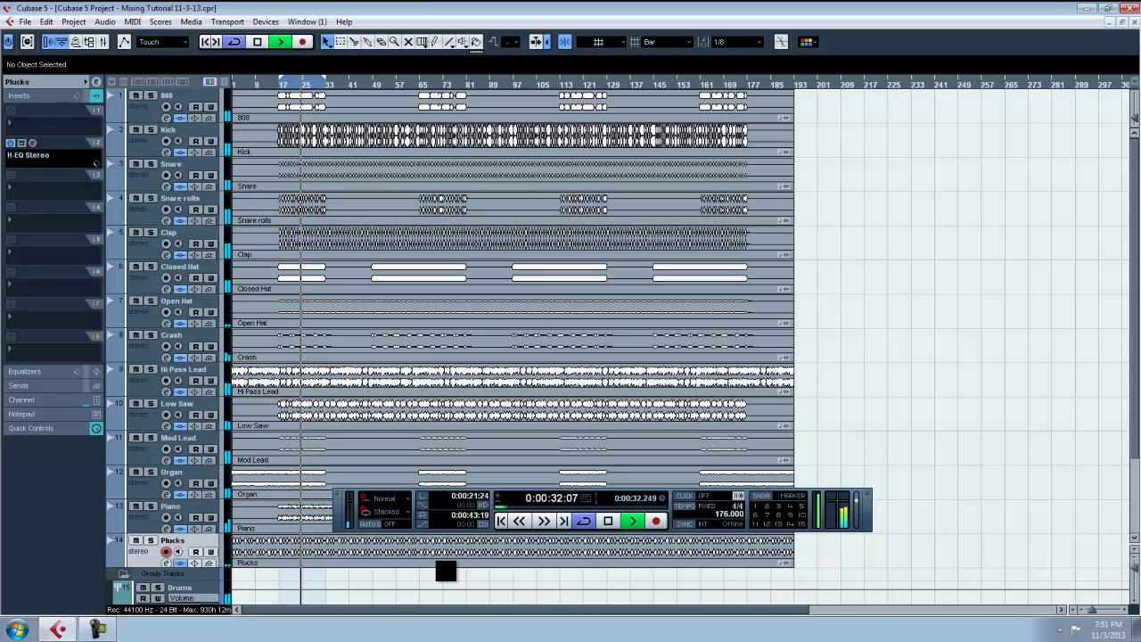
{"action": "key", "text": "space"}
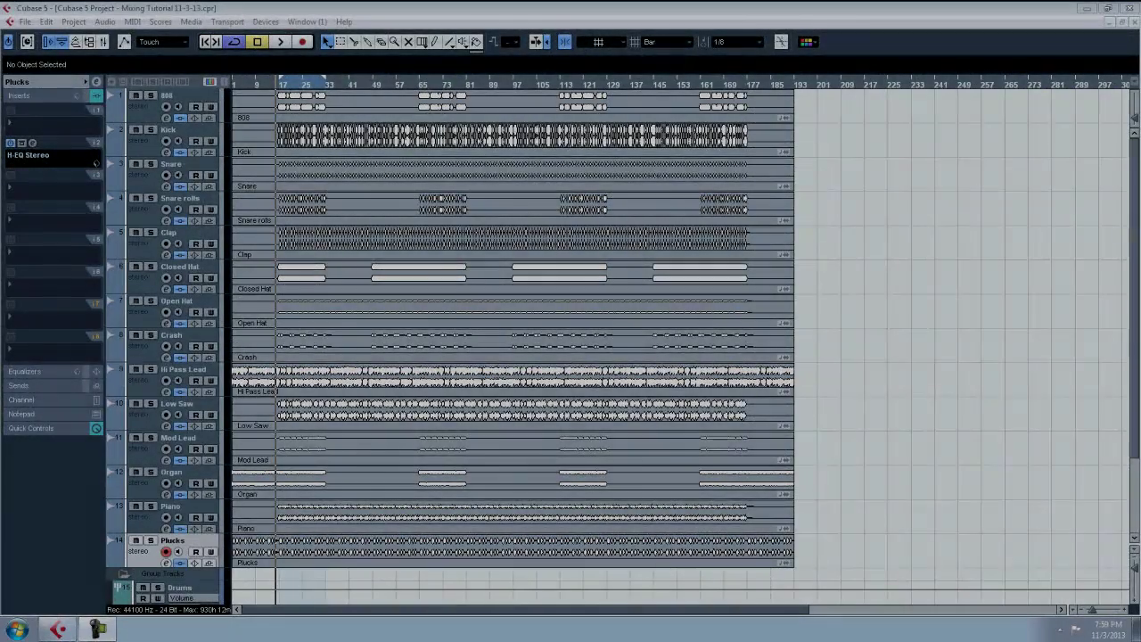
{"action": "key", "text": "F2"}
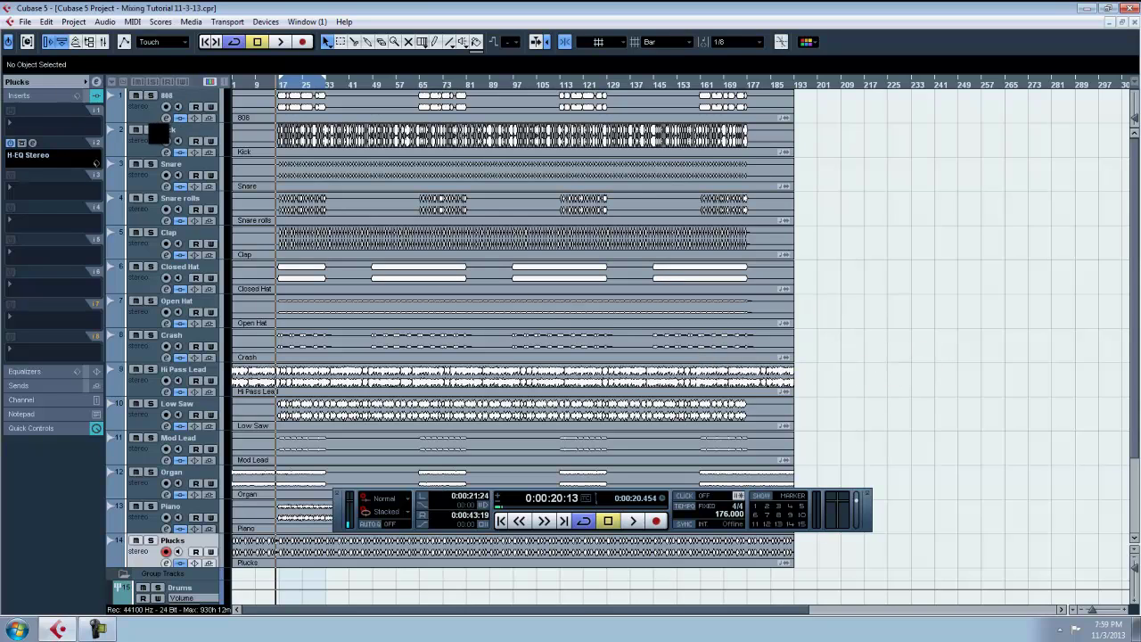
Step: Play the loop with only the 808 track soloed and open the effect list of its third insert slot
{"action": "left_click", "coordinate": [154, 116]}
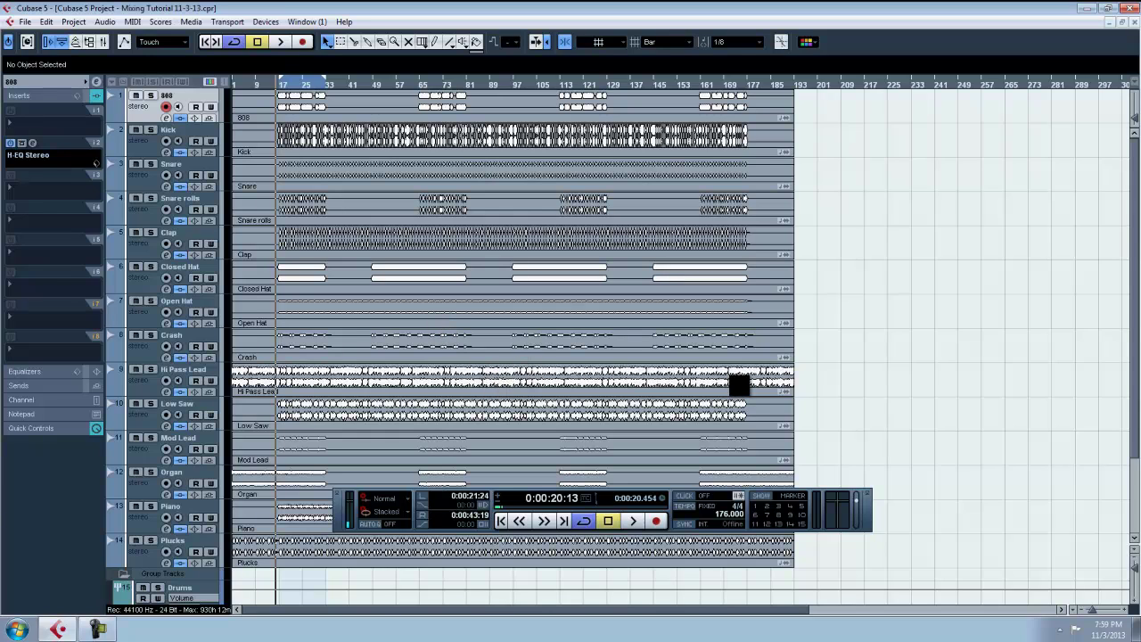
{"action": "key", "text": "space"}
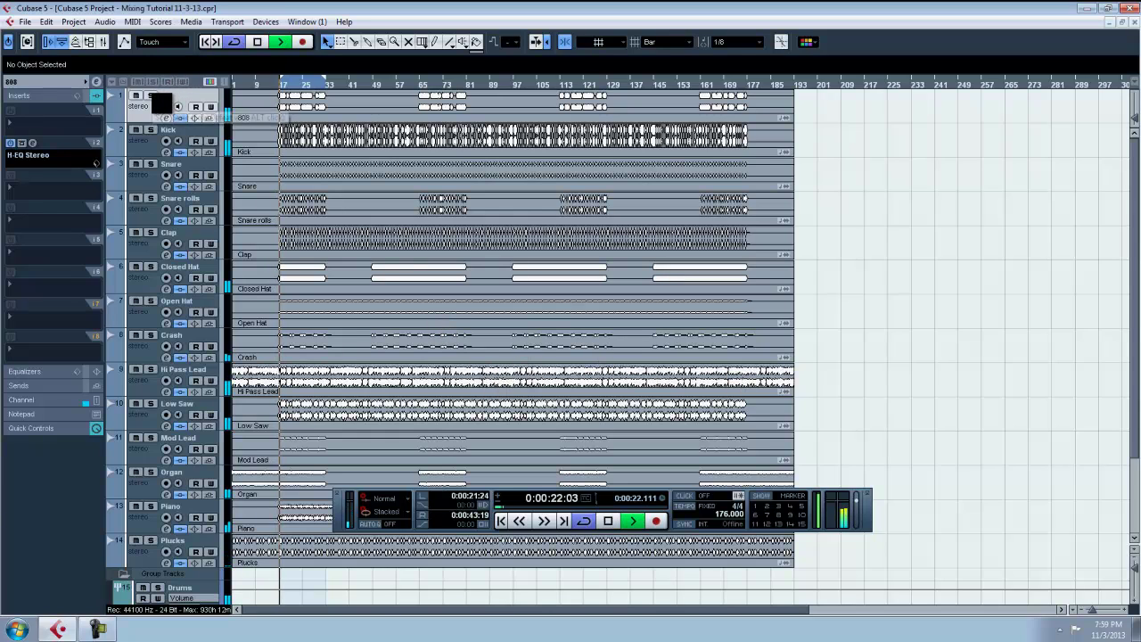
{"action": "left_click", "coordinate": [151, 96]}
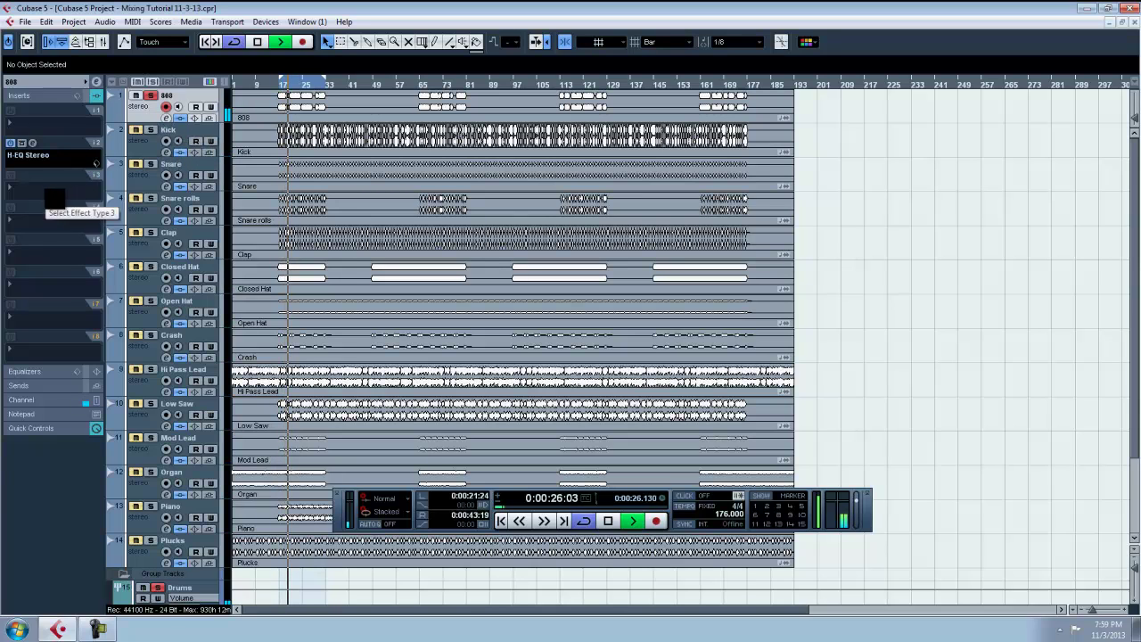
{"action": "left_click", "coordinate": [75, 207]}
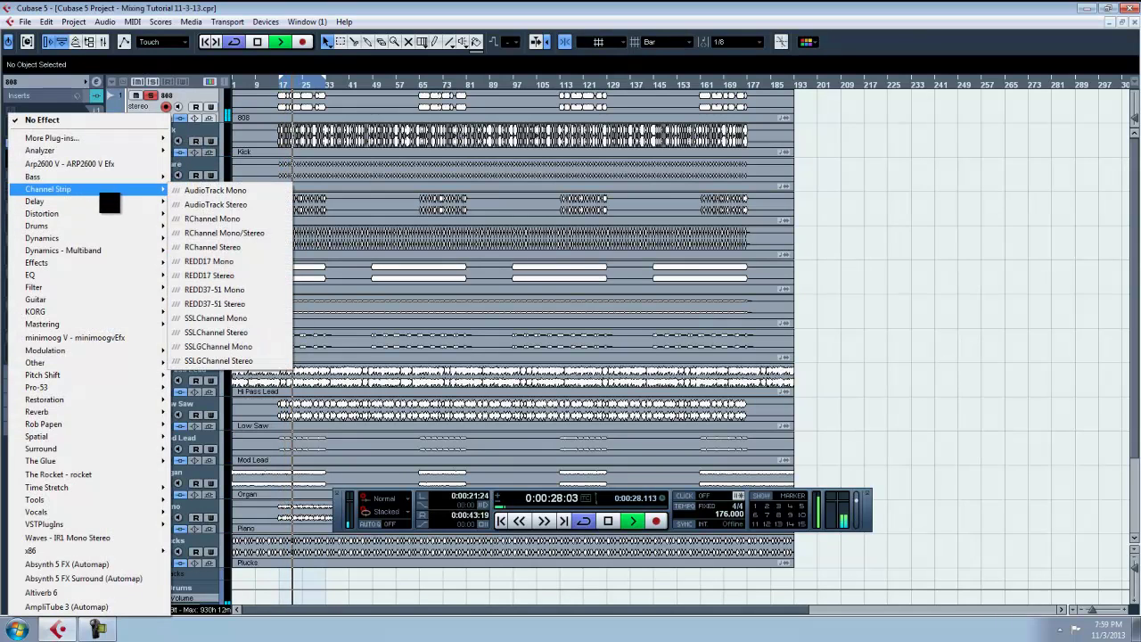
Step: Add the RCompressor Stereo dynamics plug-in to the 808 track's third insert slot
{"action": "mouse_move", "coordinate": [126, 239]}
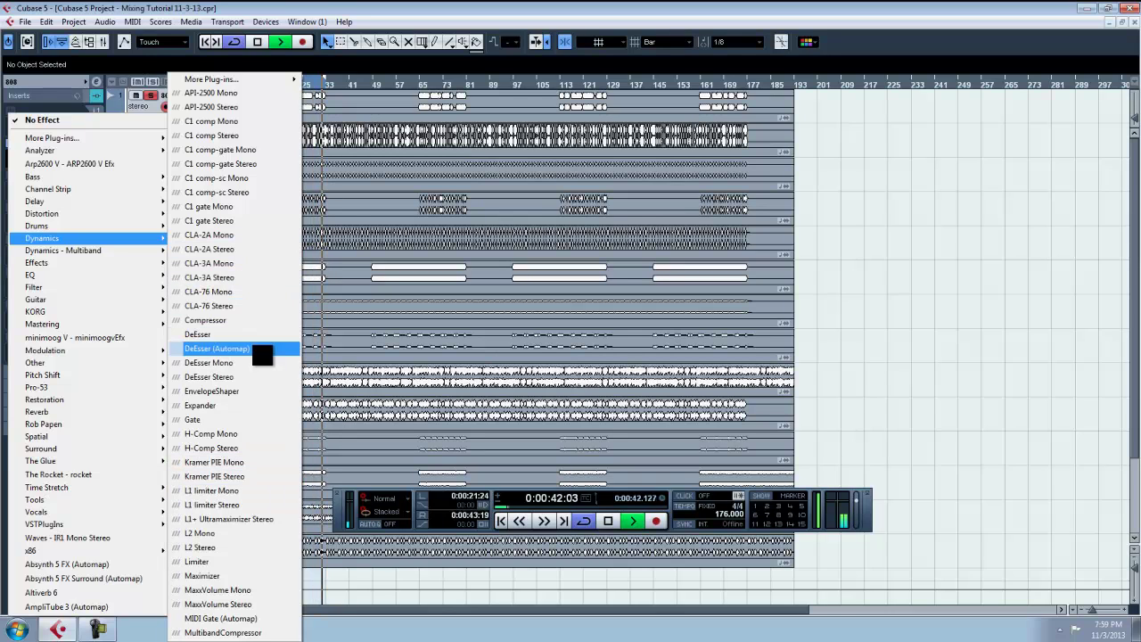
{"action": "mouse_move", "coordinate": [271, 82]}
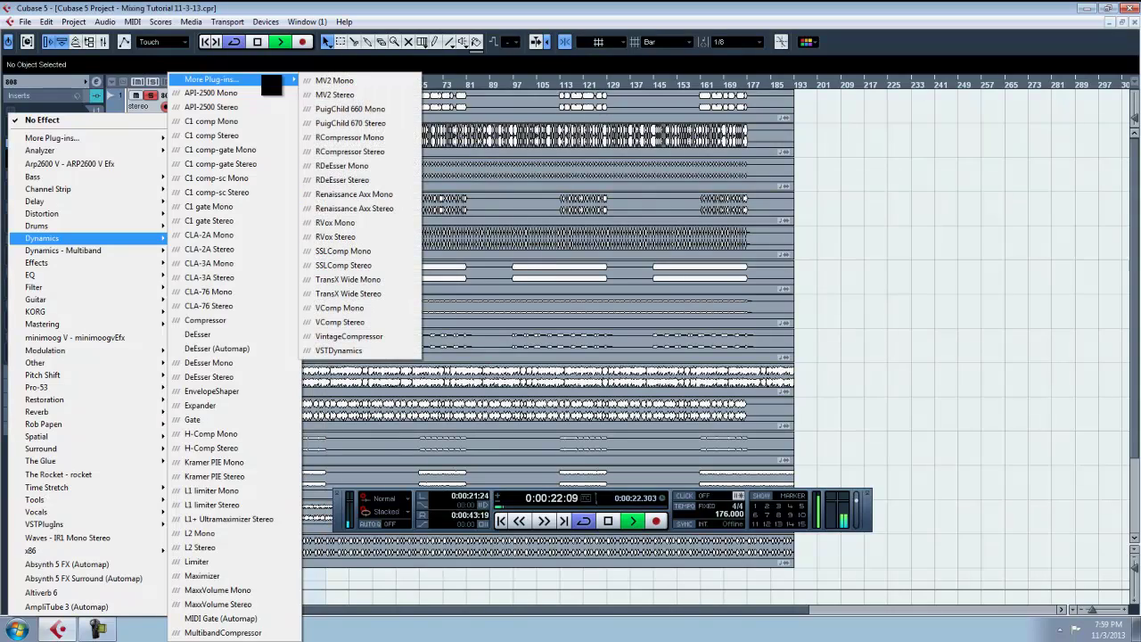
{"action": "left_click", "coordinate": [397, 151]}
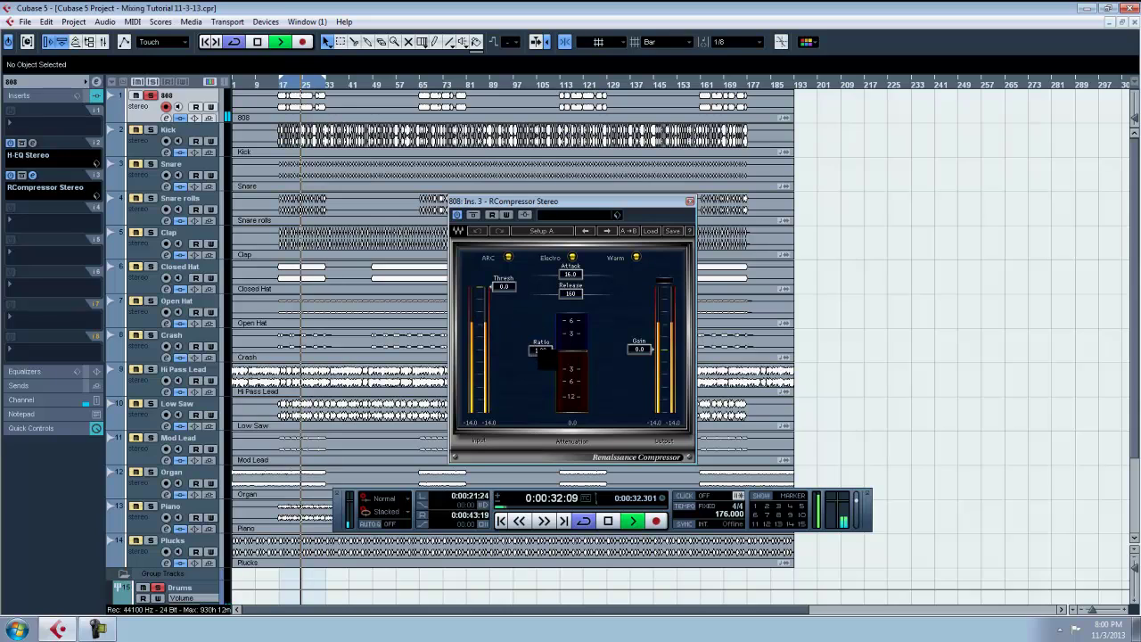
Step: Set the 808 compressor to ratio 2.02, attack 7.24, release 57.7 and threshold about -10, and close its window
{"action": "mouse_move", "coordinate": [538, 351]}
{"action": "left_mouse_down"}
{"action": "mouse_move", "coordinate": [538, 323]}
{"action": "mouse_move", "coordinate": [540, 361]}
{"action": "left_mouse_up"}
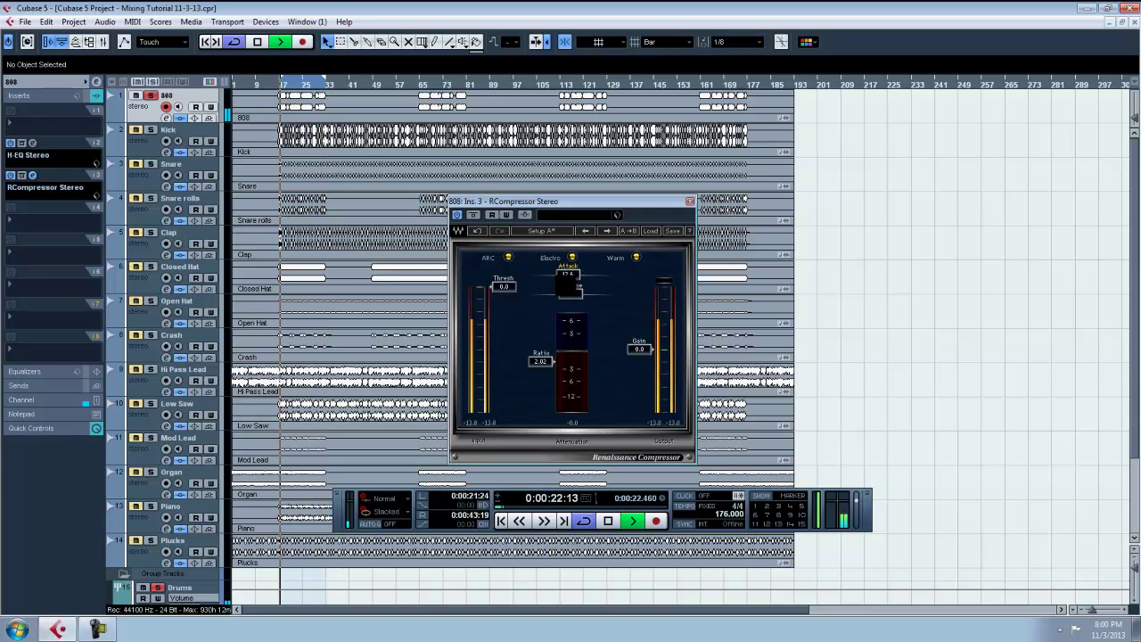
{"action": "left_click_drag", "start_coordinate": [555, 284], "coordinate": [573, 290]}
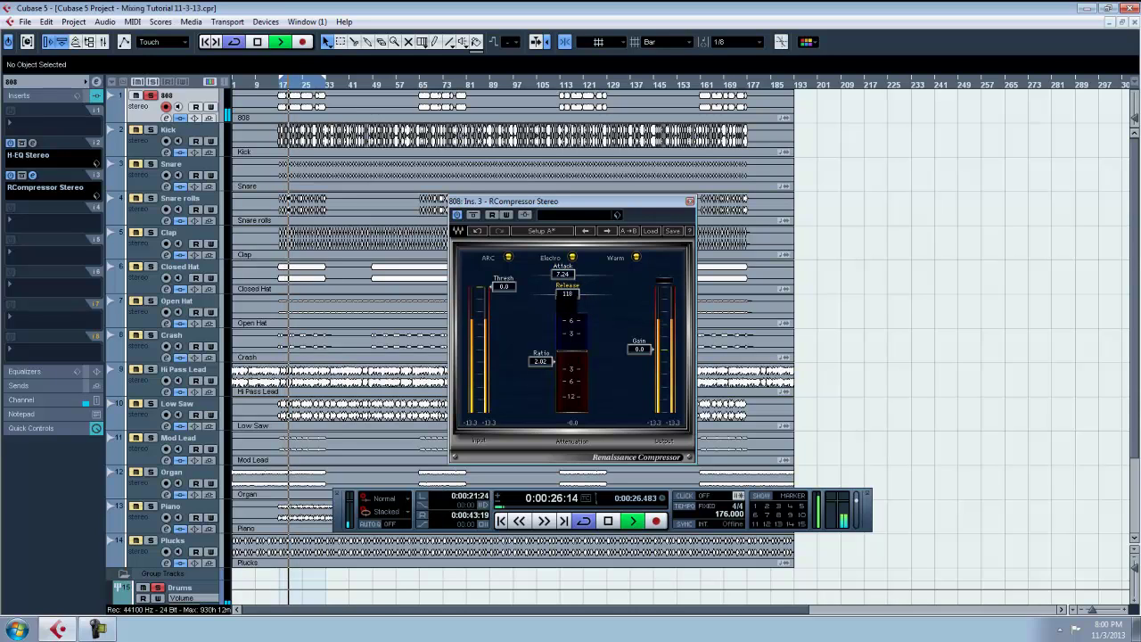
{"action": "mouse_move", "coordinate": [563, 306]}
{"action": "left_mouse_down"}
{"action": "mouse_move", "coordinate": [504, 290]}
{"action": "mouse_move", "coordinate": [504, 308]}
{"action": "left_mouse_up"}
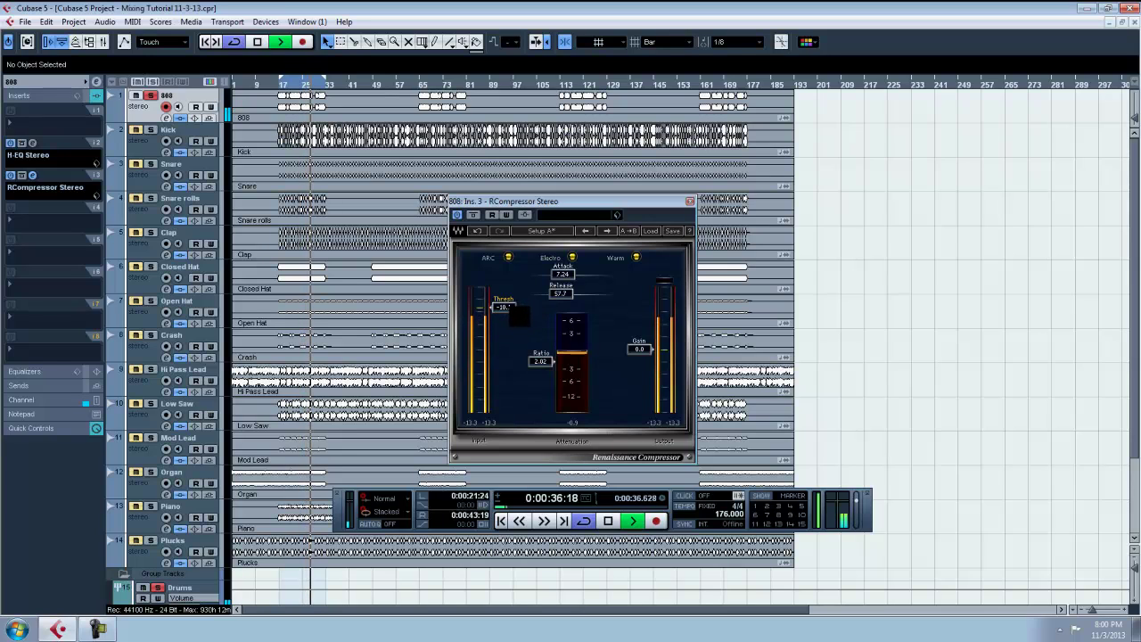
{"action": "left_click", "coordinate": [689, 202]}
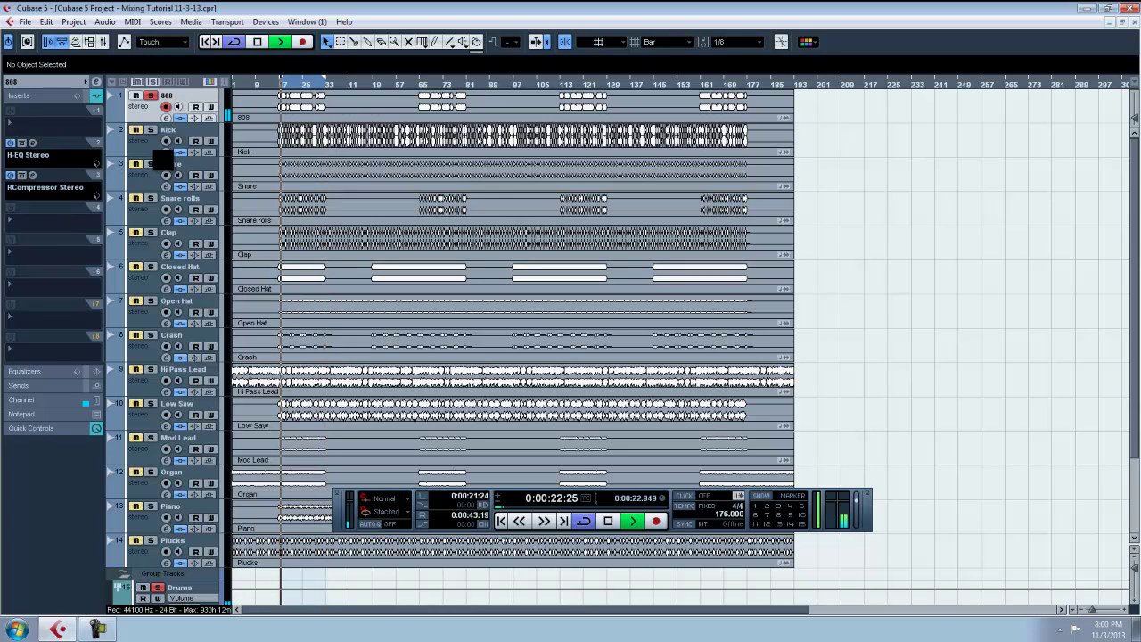
Step: Add H-Comp Stereo to the Kick track's third insert slot and load its Drums Punch preset
{"action": "left_click", "coordinate": [162, 136]}
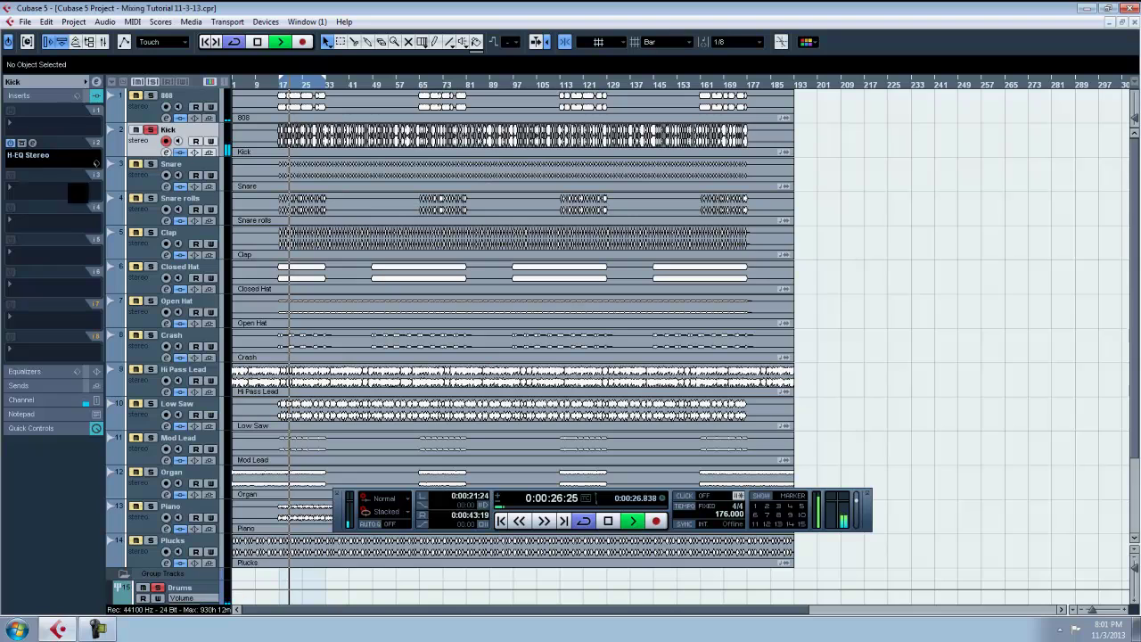
{"action": "left_click", "coordinate": [78, 192]}
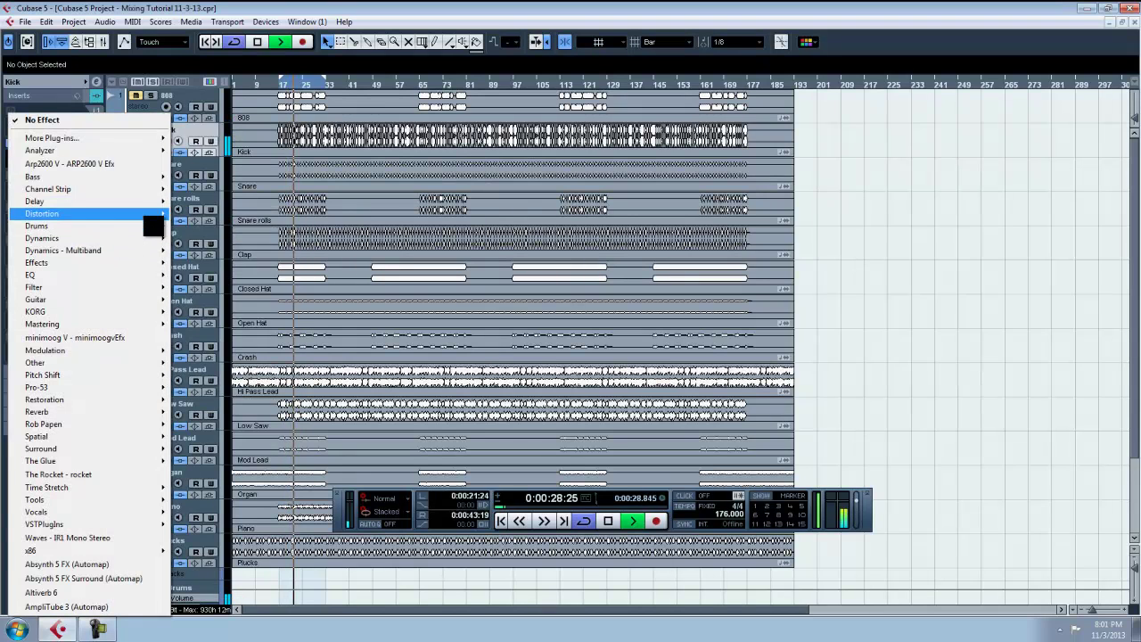
{"action": "mouse_move", "coordinate": [147, 239]}
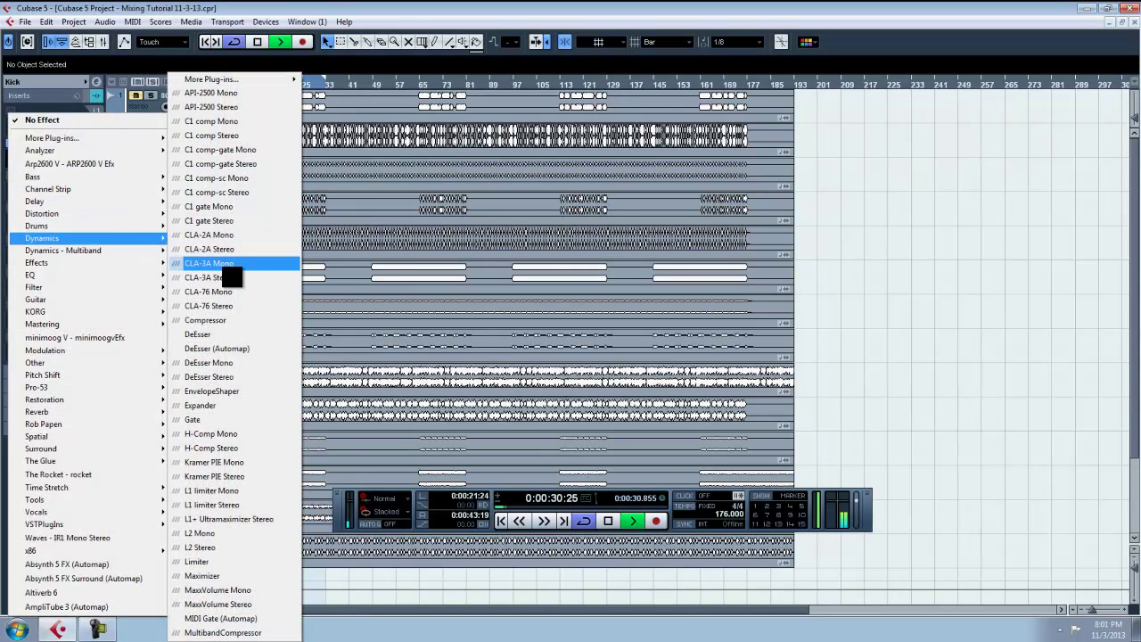
{"action": "left_click", "coordinate": [254, 449]}
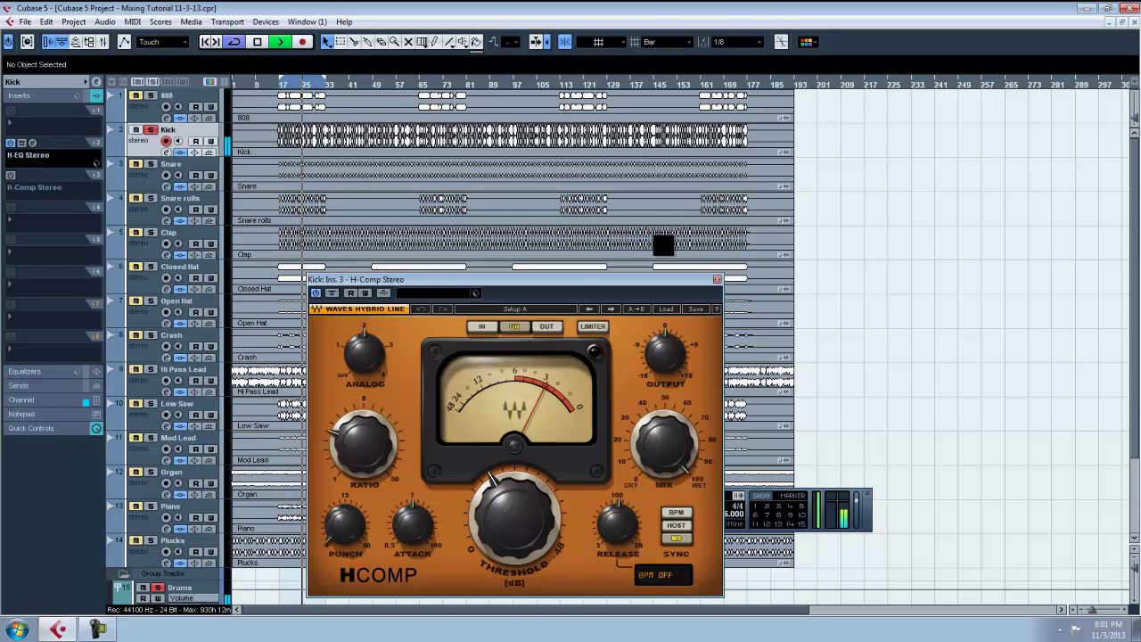
{"action": "left_click", "coordinate": [666, 309]}
{"action": "left_click", "coordinate": [705, 370]}
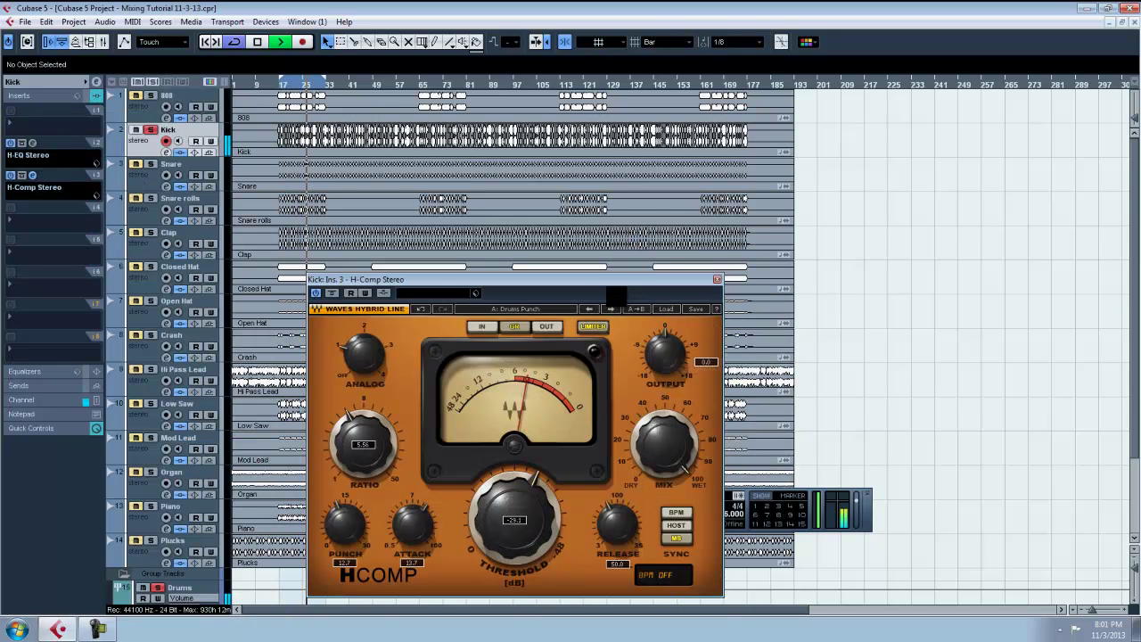
Step: Raise the Kick compressor's threshold for lighter compression, sync its release to the host tempo, and close the plug-in
{"action": "left_click_drag", "start_coordinate": [616, 280], "coordinate": [633, 212]}
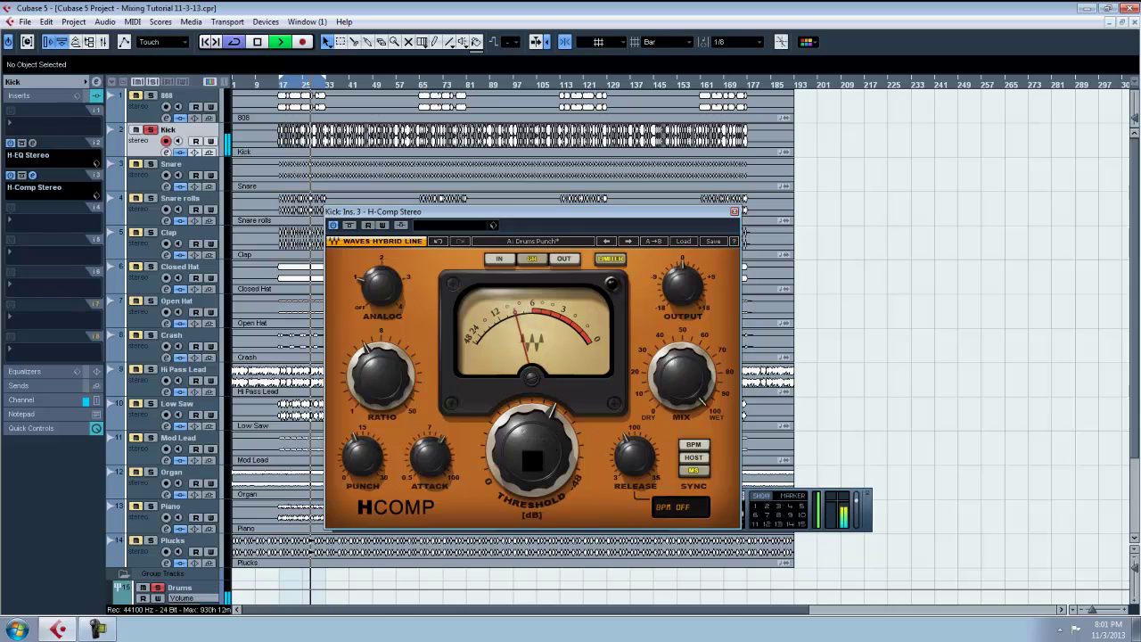
{"action": "left_click_drag", "start_coordinate": [532, 460], "coordinate": [528, 488]}
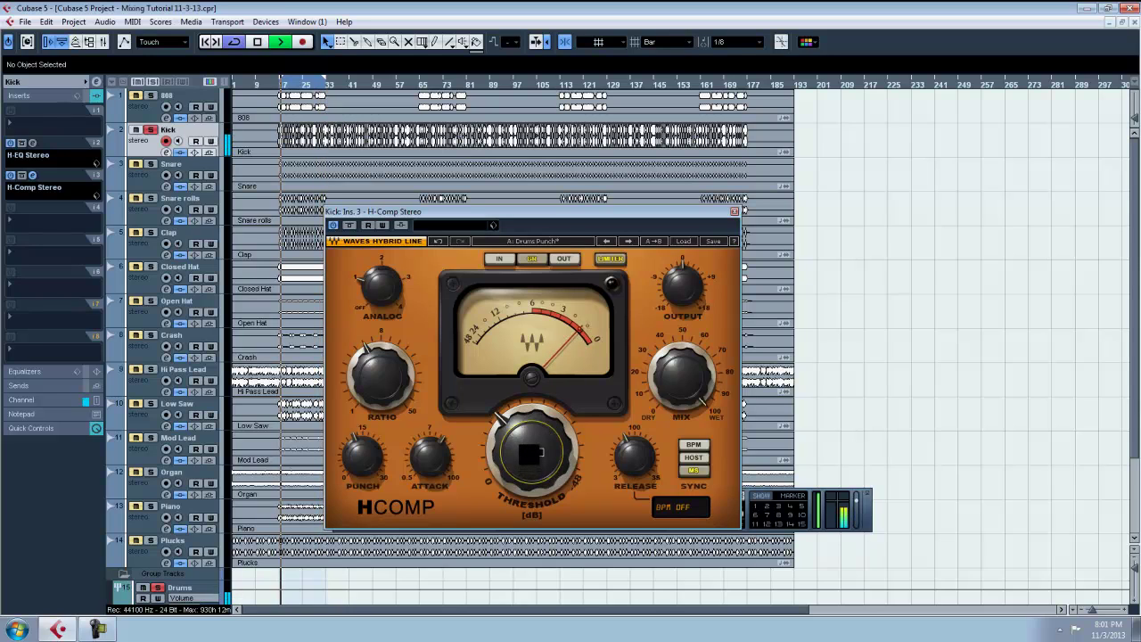
{"action": "left_click_drag", "start_coordinate": [530, 454], "coordinate": [530, 451]}
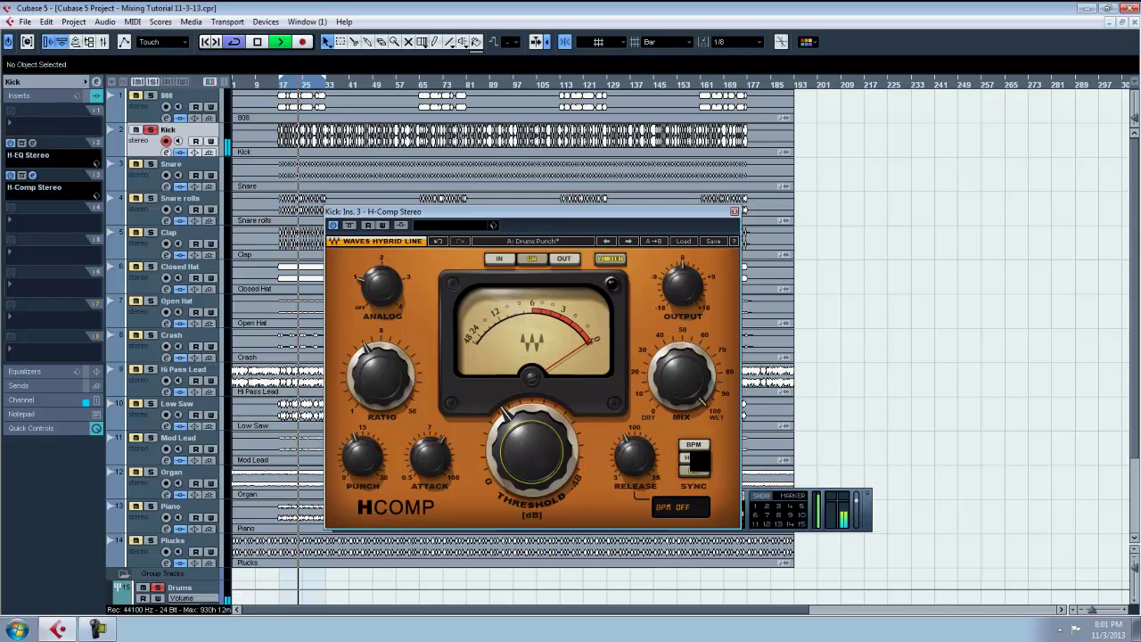
{"action": "left_click", "coordinate": [694, 458]}
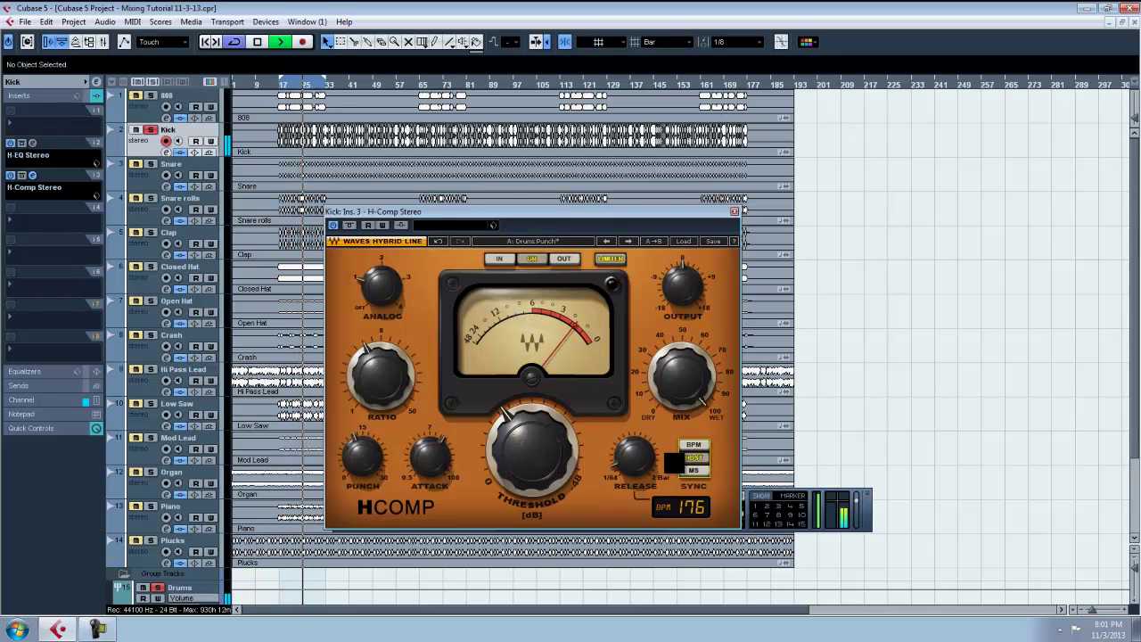
{"action": "mouse_move", "coordinate": [655, 452]}
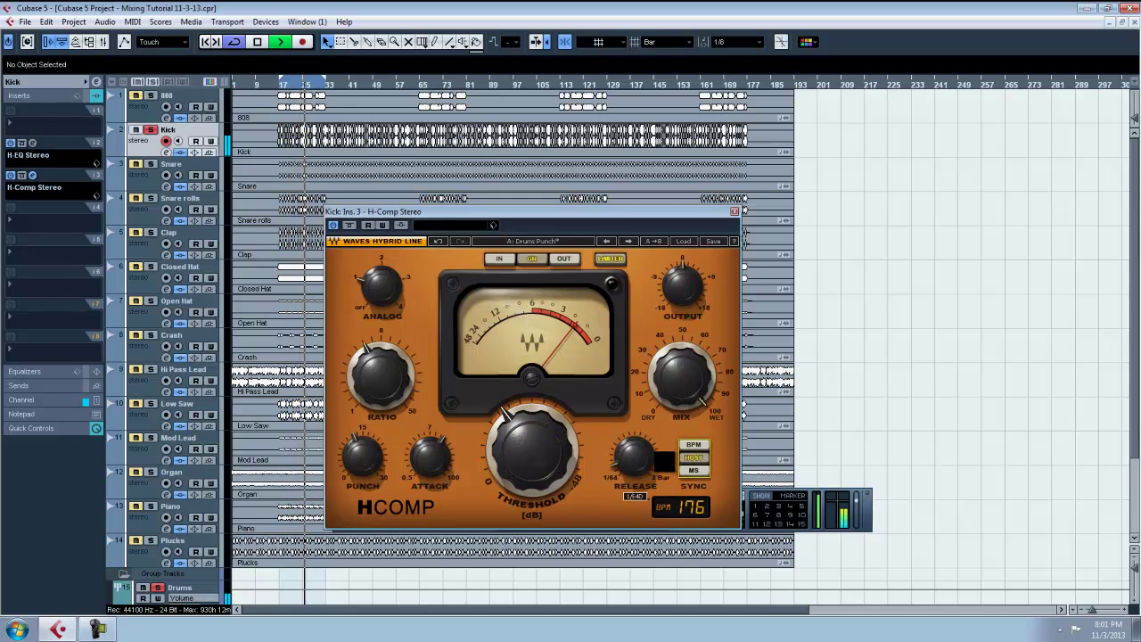
{"action": "left_click", "coordinate": [734, 211]}
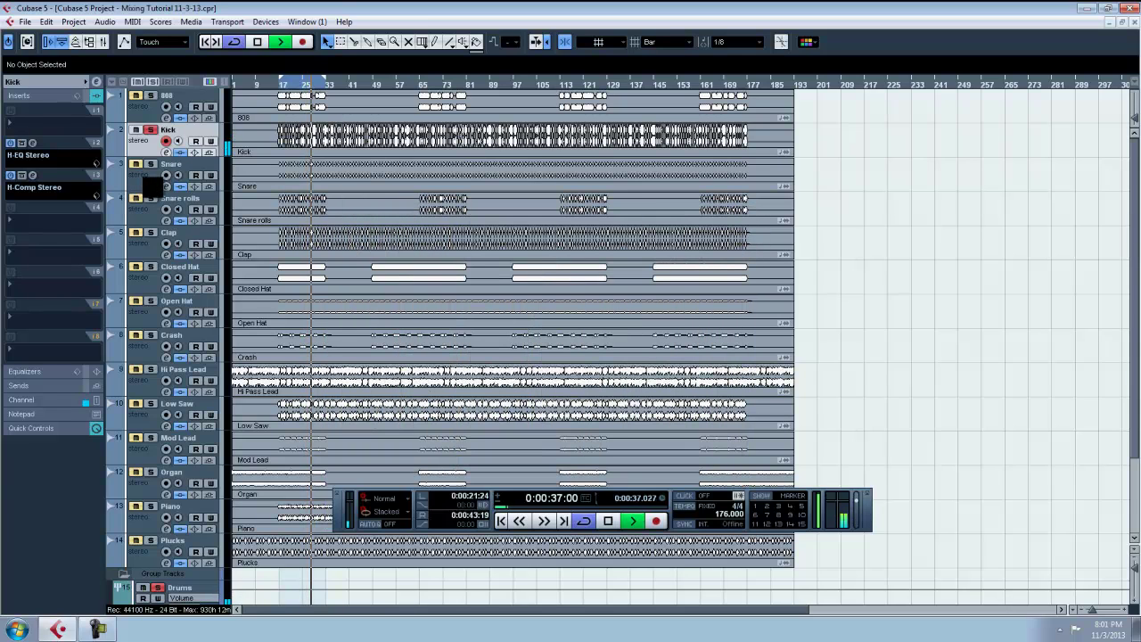
Step: Add a second H-EQ Stereo to the Kick track in the fourth insert slot, after the compressor
{"action": "left_click", "coordinate": [67, 230]}
{"action": "mouse_move", "coordinate": [129, 276]}
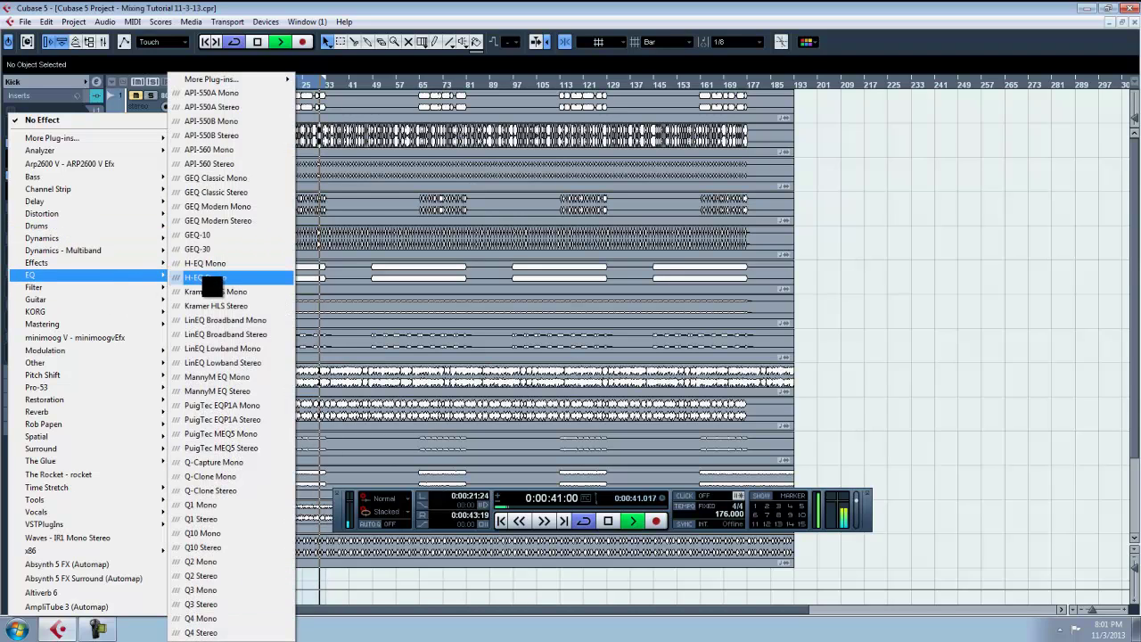
{"action": "left_click", "coordinate": [218, 279]}
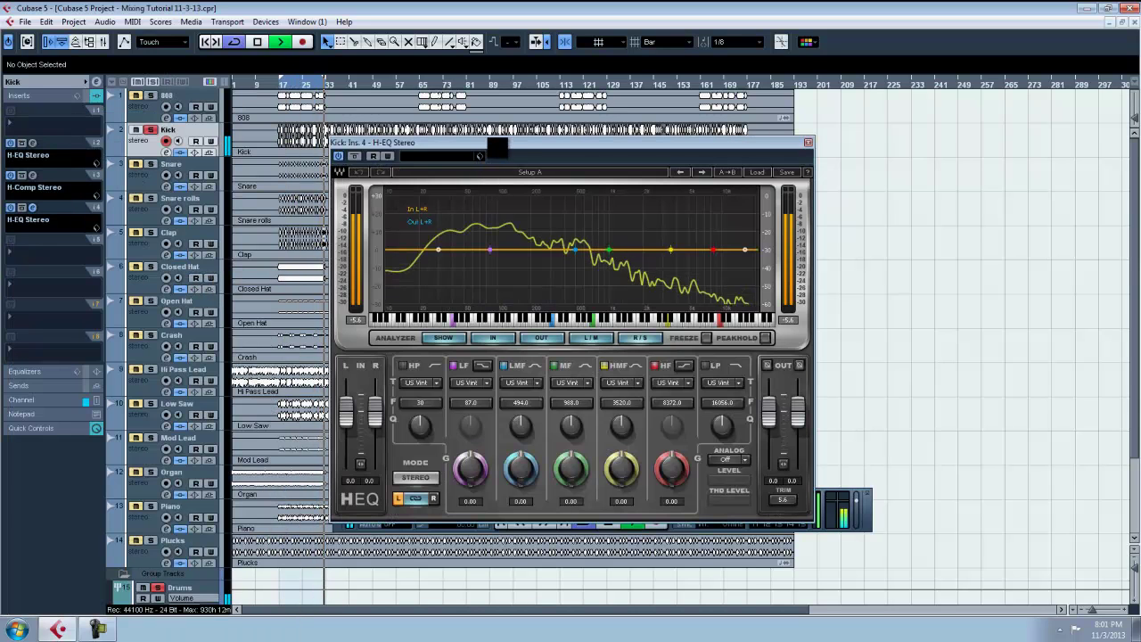
{"action": "left_click_drag", "start_coordinate": [488, 142], "coordinate": [500, 169]}
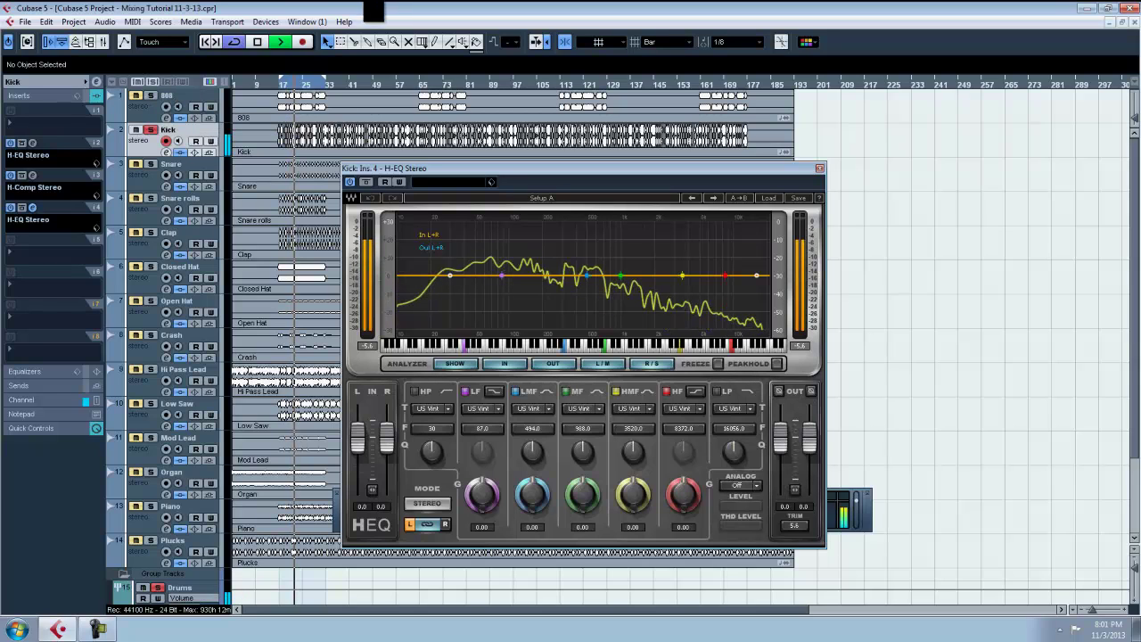
Step: Solo the 808 alongside the Kick and set the Kick EQ's LMF band to 267 Hz with a 0.50 gain
{"action": "left_click", "coordinate": [151, 95]}
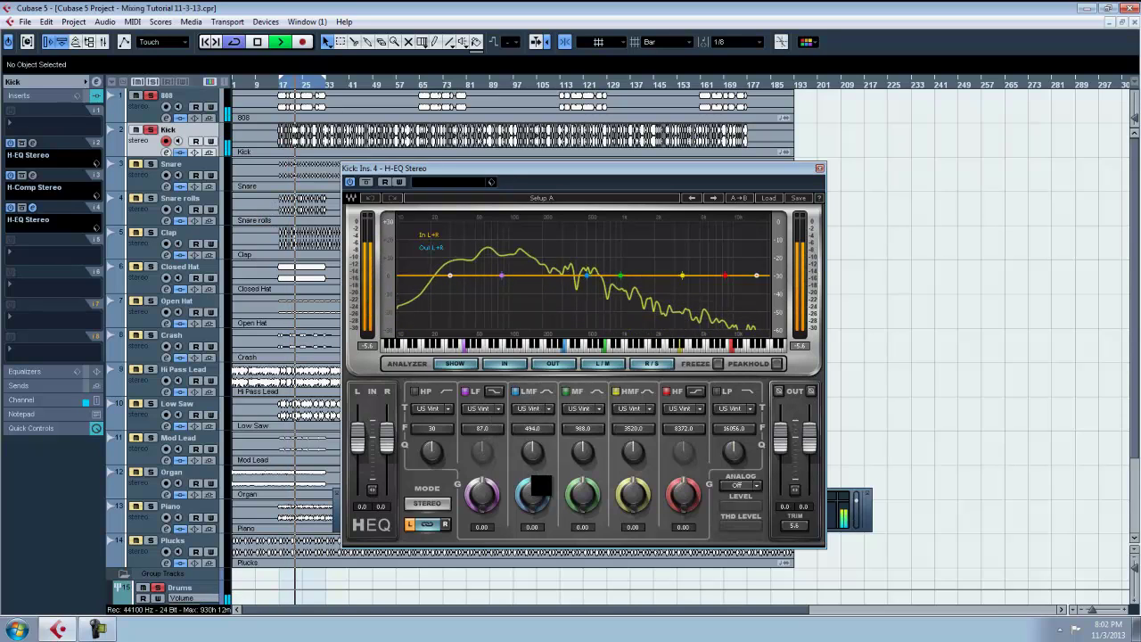
{"action": "left_click_drag", "start_coordinate": [541, 430], "coordinate": [528, 430]}
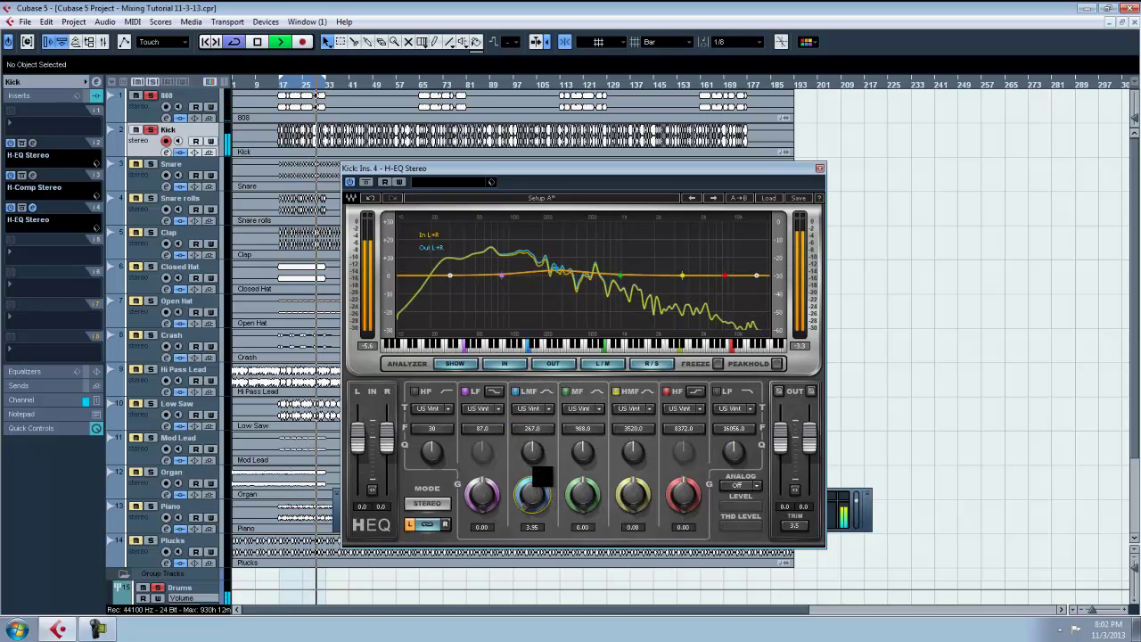
{"action": "mouse_move", "coordinate": [535, 445]}
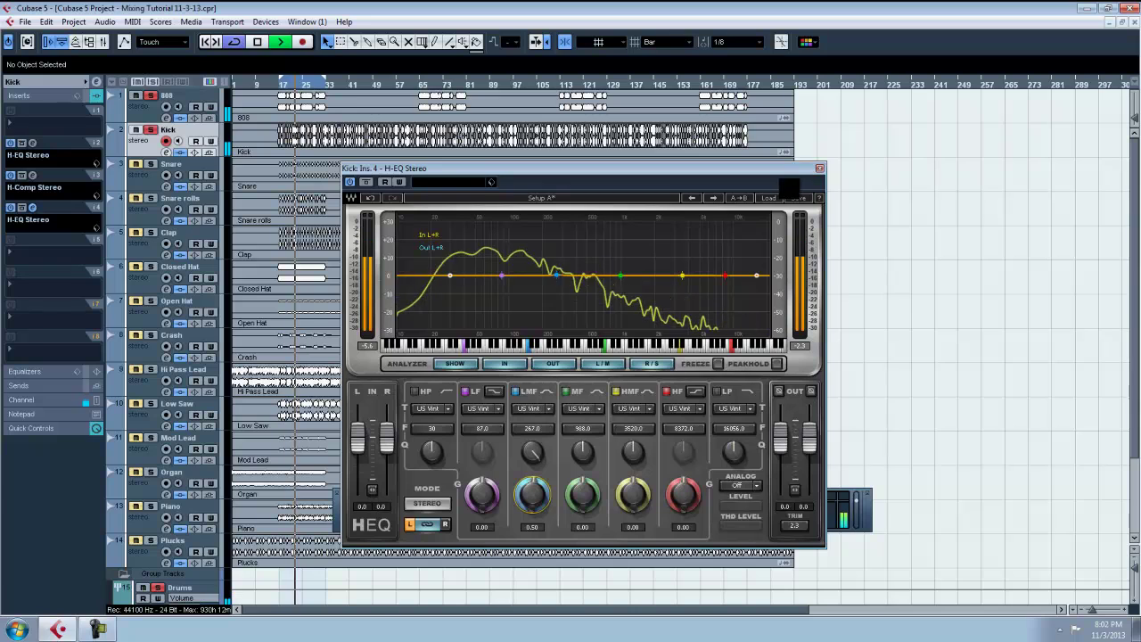
Step: Boost the Kick EQ's HMF gain to 0.10 and its HF gain to 1.65, and close the equalizer
{"action": "left_click_drag", "start_coordinate": [636, 499], "coordinate": [634, 499]}
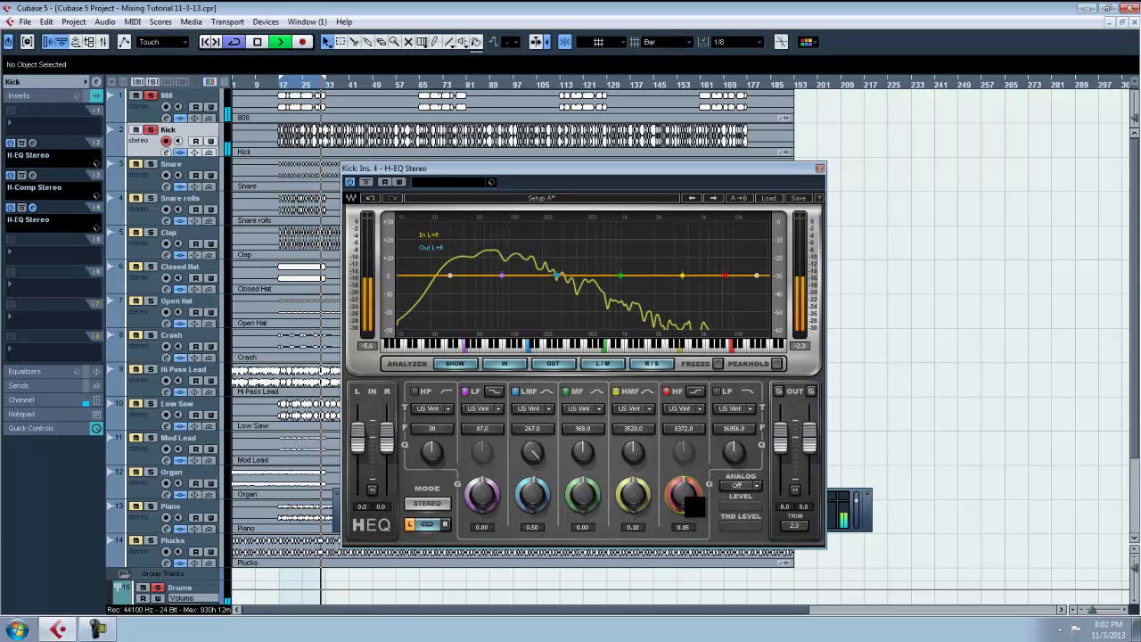
{"action": "left_click_drag", "start_coordinate": [691, 504], "coordinate": [691, 499]}
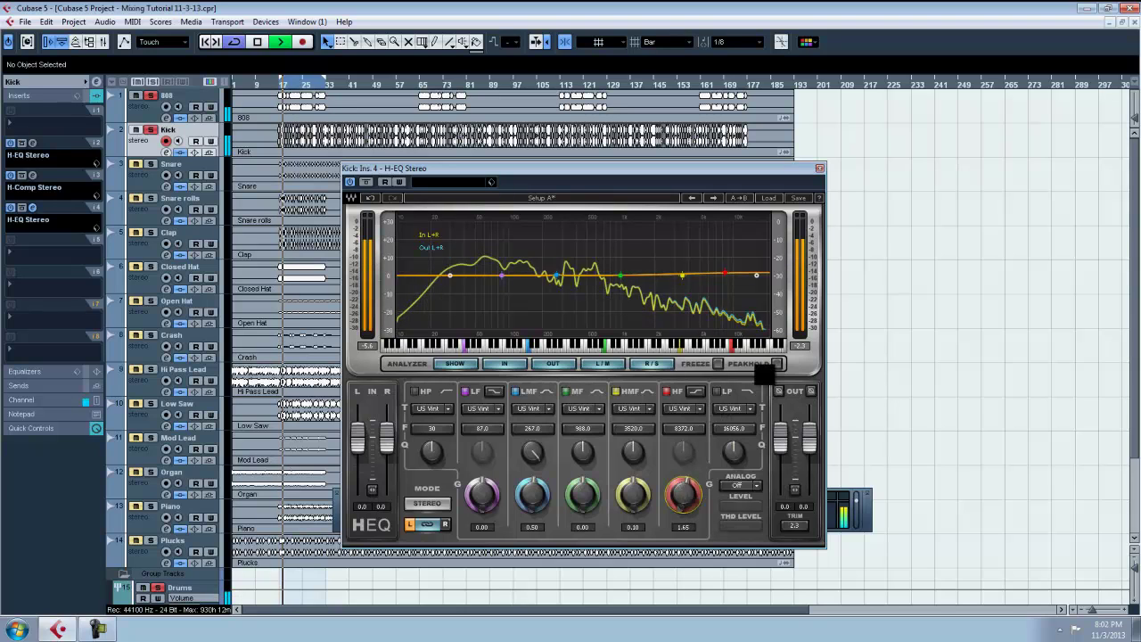
{"action": "left_click", "coordinate": [820, 168]}
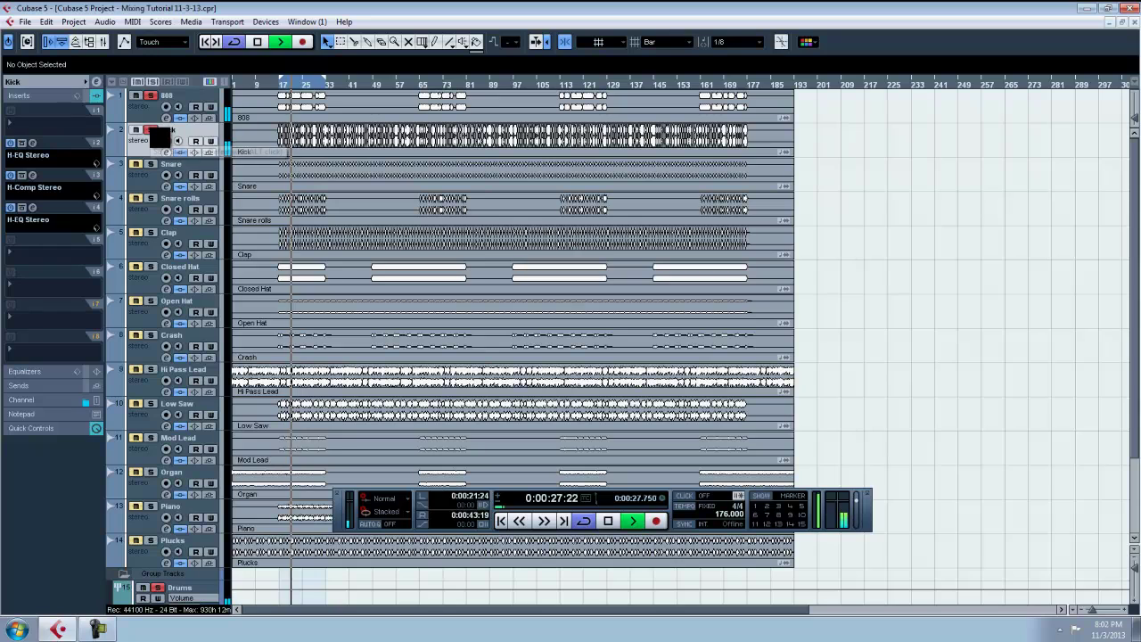
Step: Solo the Snare track alone by removing the Kick and 808 solos, and select the Snare track
{"action": "left_click", "coordinate": [166, 141]}
{"action": "left_click", "coordinate": [151, 130]}
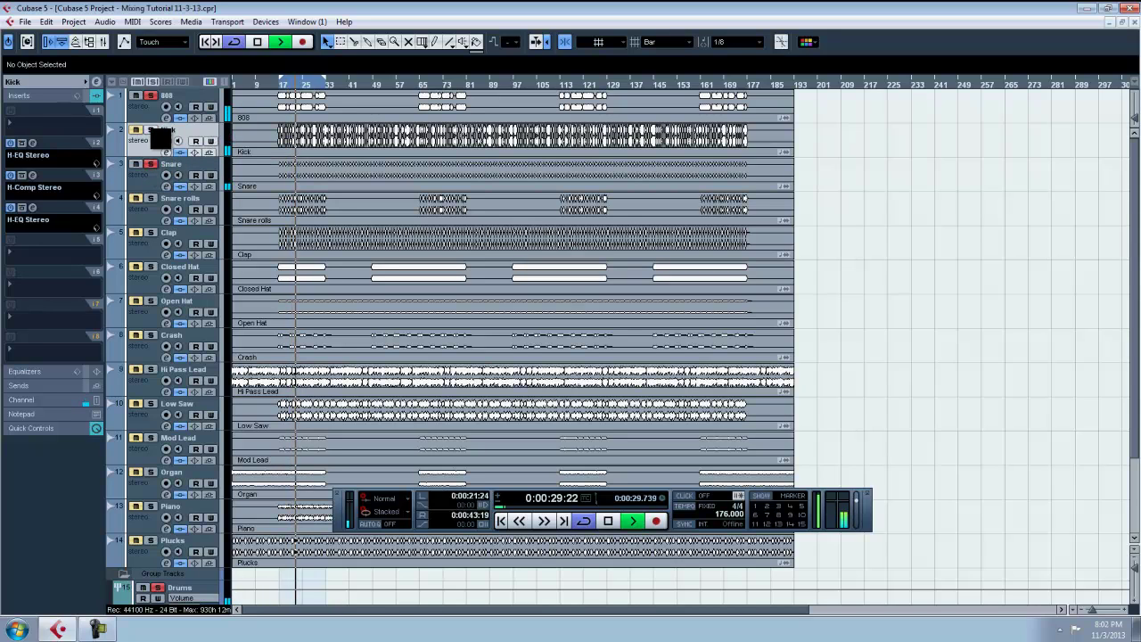
{"action": "left_click", "coordinate": [155, 95]}
{"action": "left_click", "coordinate": [136, 185]}
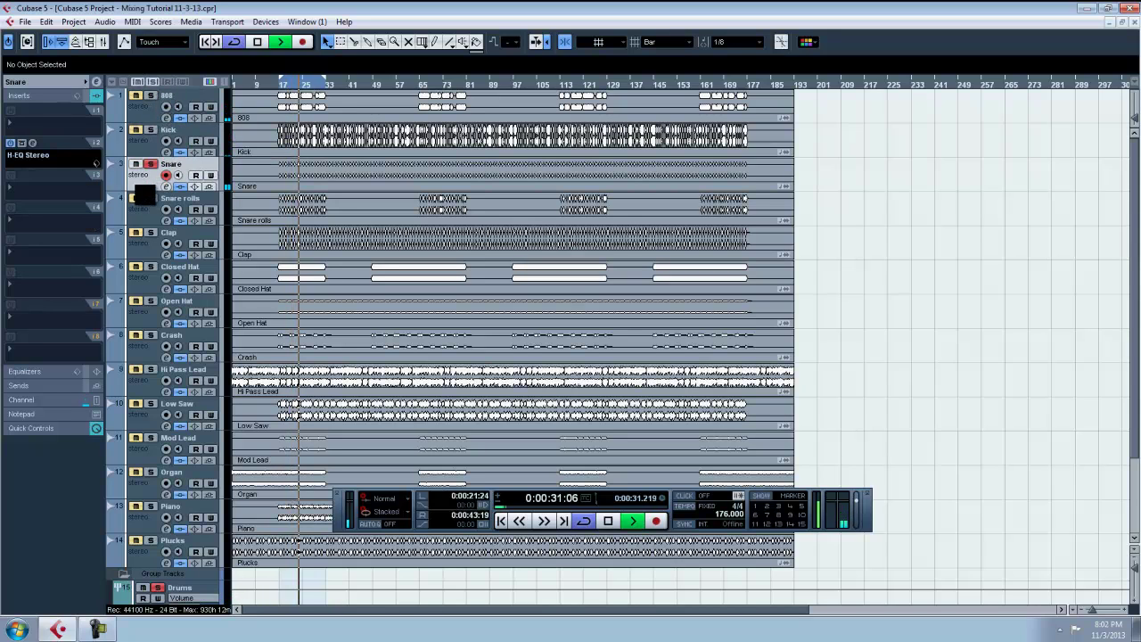
Step: Add the H-Comp Stereo compressor to the Snare track's third insert slot
{"action": "left_click", "coordinate": [57, 188]}
{"action": "mouse_move", "coordinate": [123, 216]}
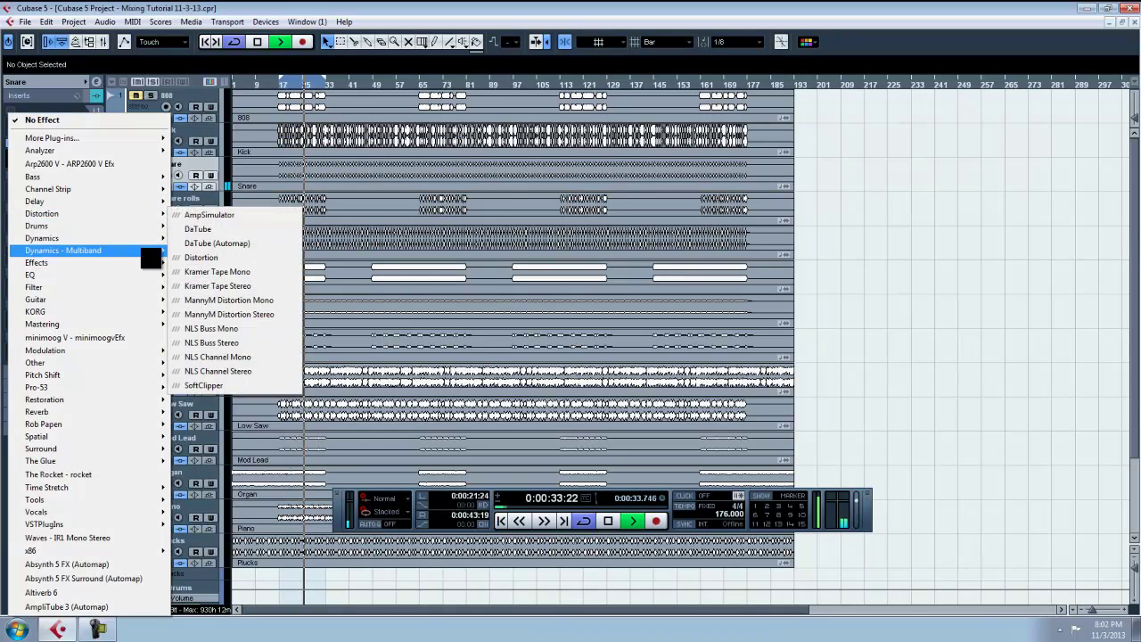
{"action": "mouse_move", "coordinate": [154, 239]}
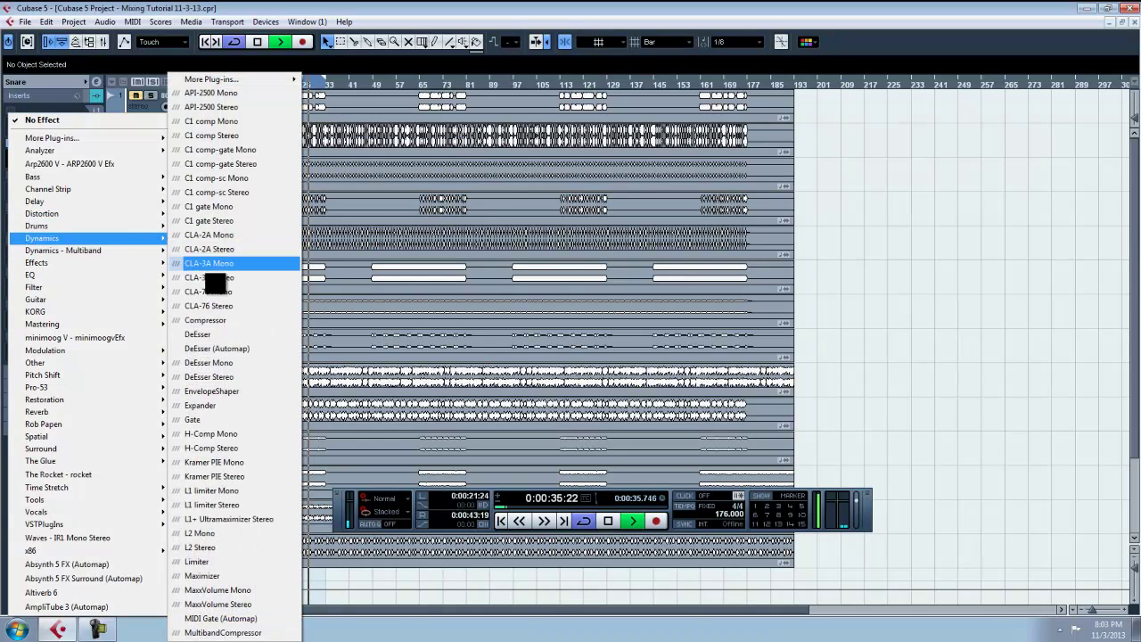
{"action": "left_click", "coordinate": [254, 448]}
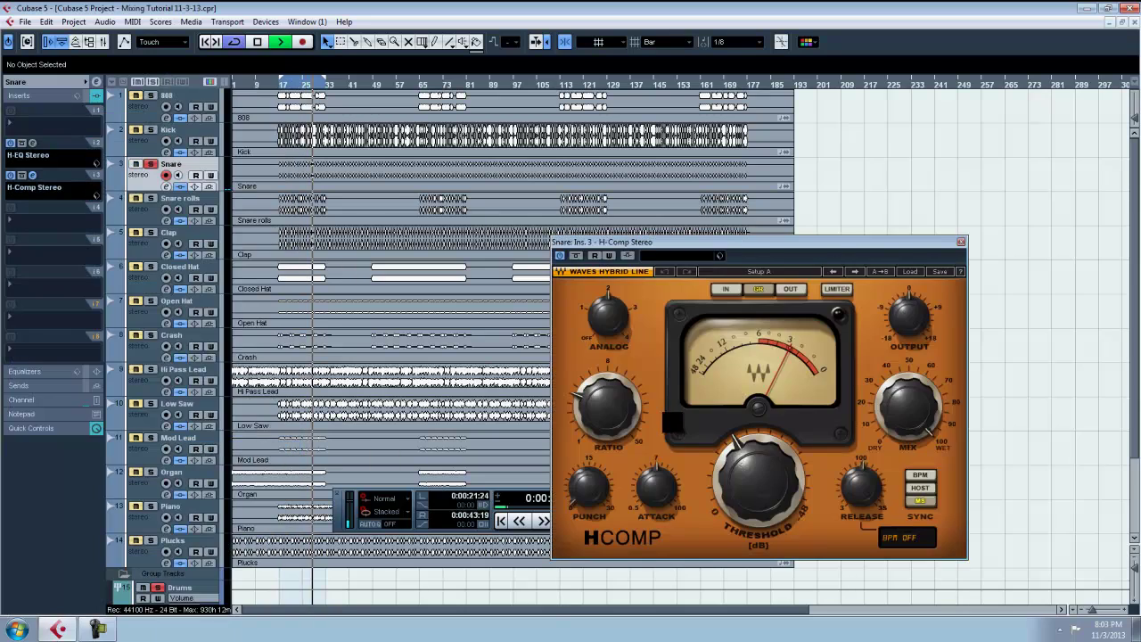
Step: Load the Drums Punch preset in the Snare compressor and raise its threshold for lighter compression
{"action": "left_click", "coordinate": [909, 271]}
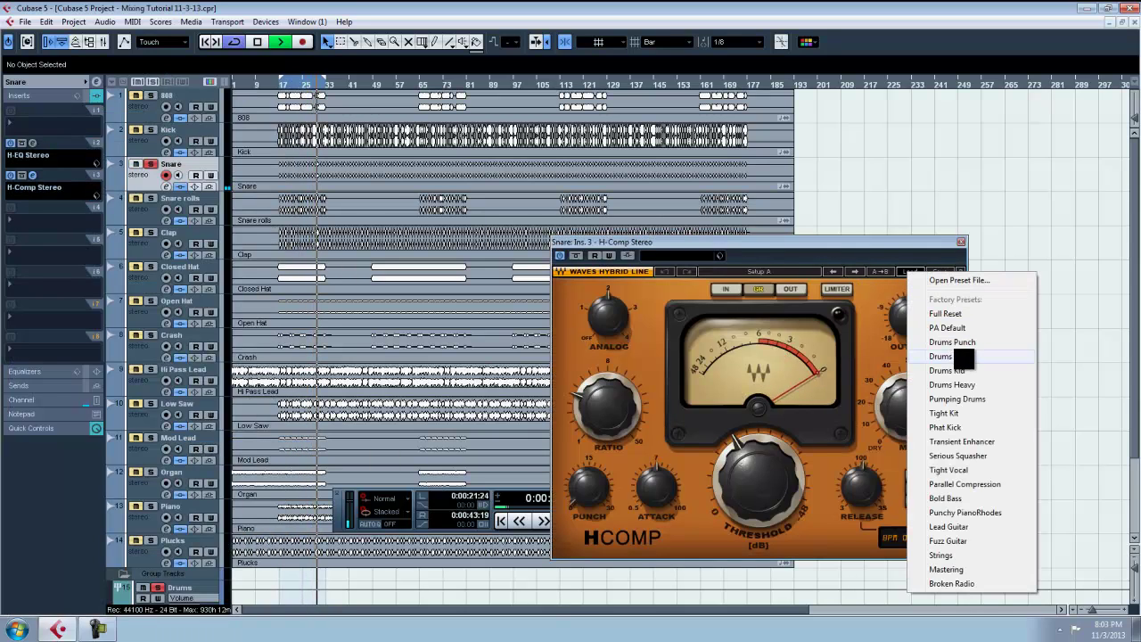
{"action": "left_click", "coordinate": [936, 339]}
{"action": "left_click_drag", "start_coordinate": [763, 468], "coordinate": [758, 501]}
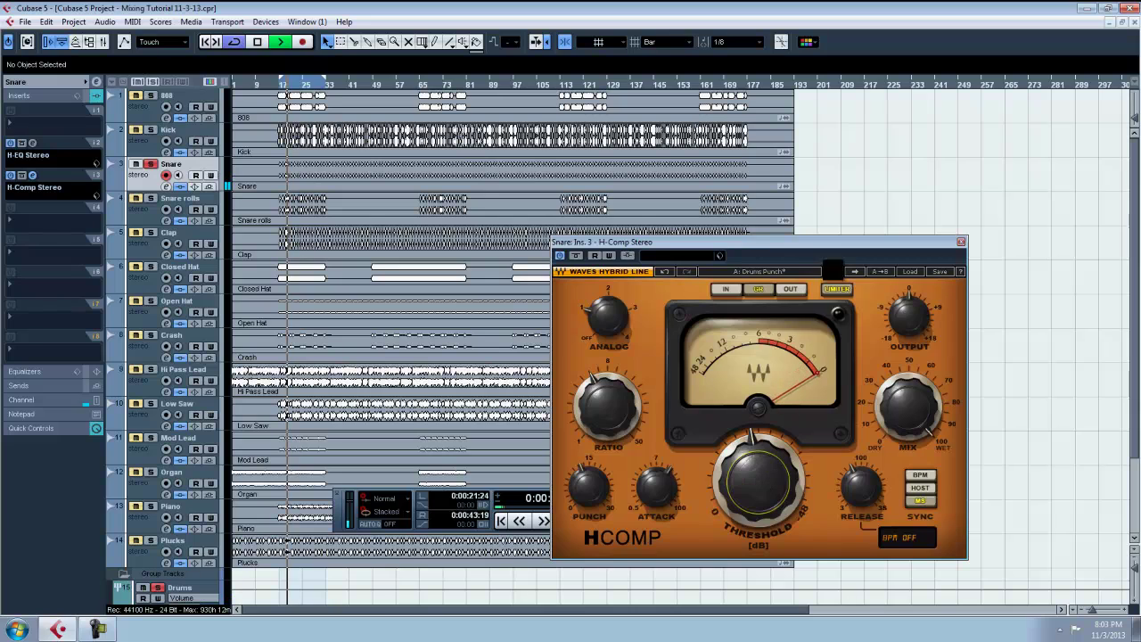
{"action": "left_click_drag", "start_coordinate": [815, 251], "coordinate": [746, 216]}
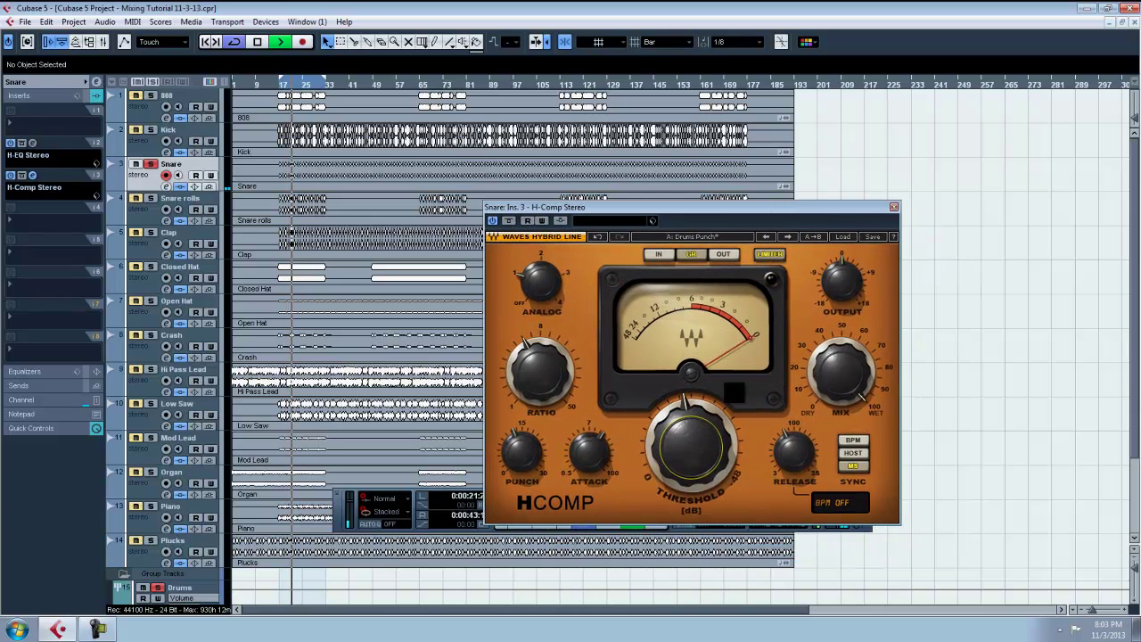
Step: Fine-tune the Snare compressor's threshold to about -22.5 dB, sync its release to BPM, and close the compressor
{"action": "mouse_move", "coordinate": [716, 447]}
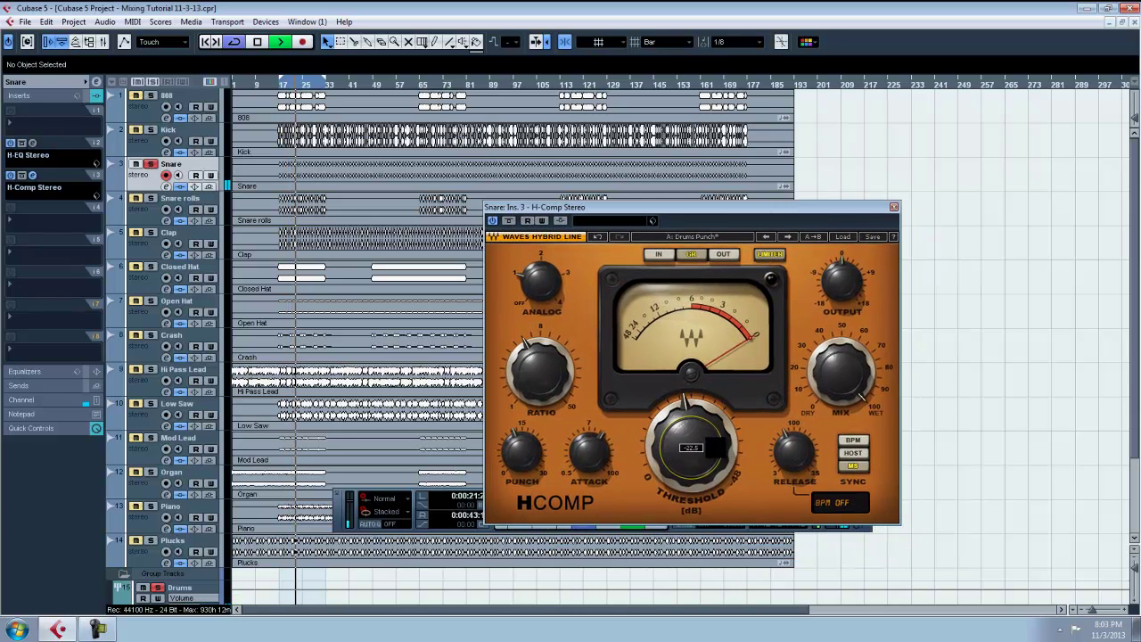
{"action": "left_click_drag", "start_coordinate": [716, 448], "coordinate": [767, 429]}
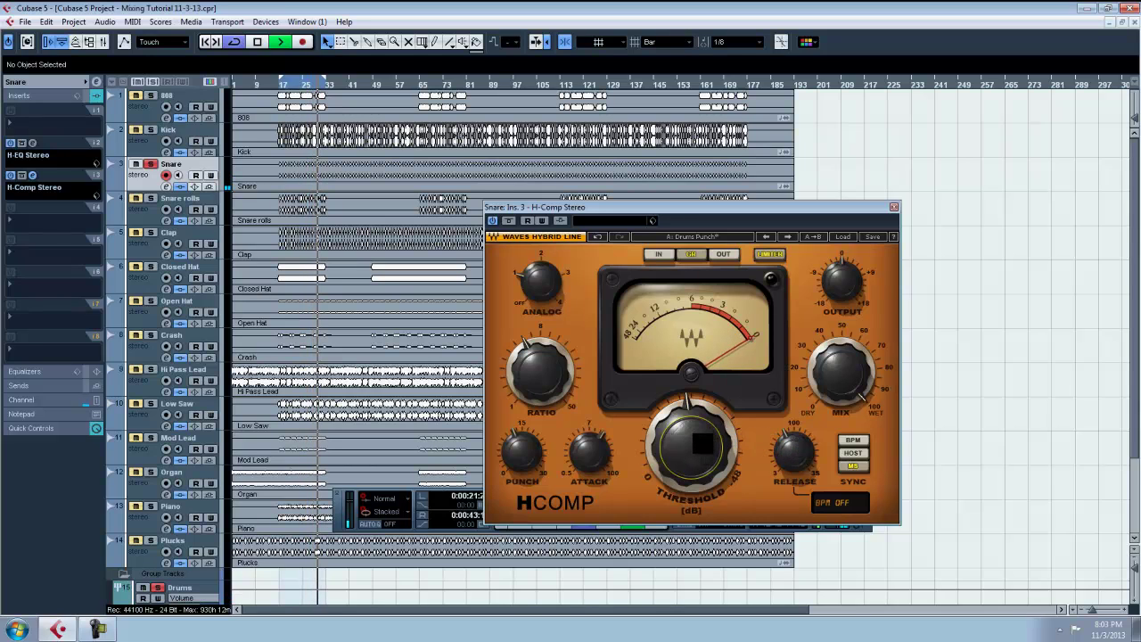
{"action": "mouse_move", "coordinate": [702, 444]}
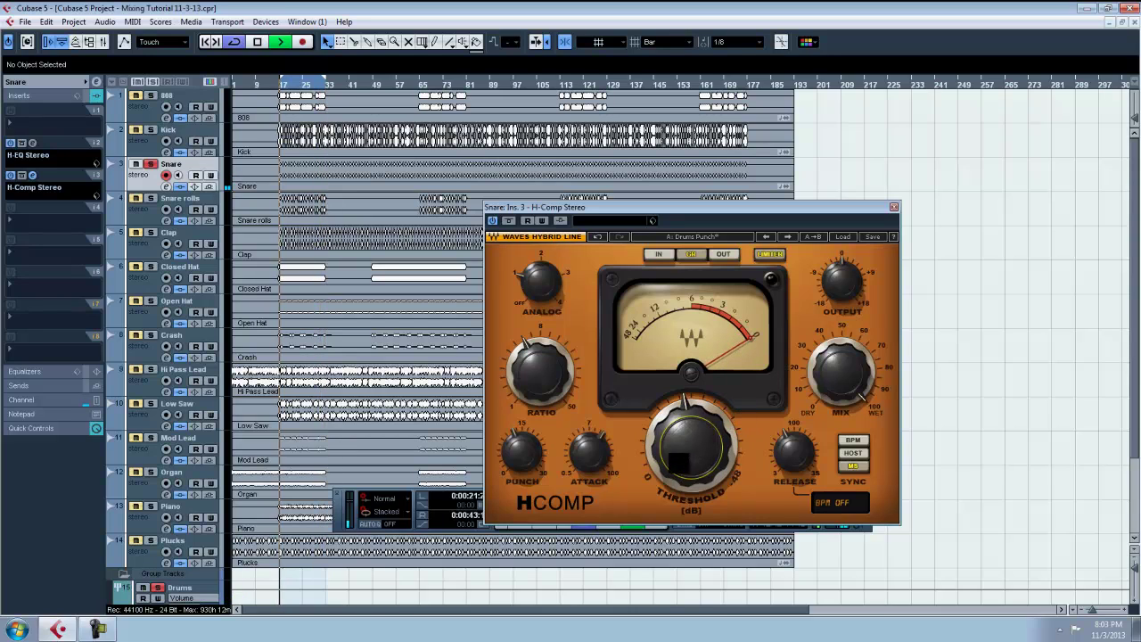
{"action": "left_click", "coordinate": [853, 441]}
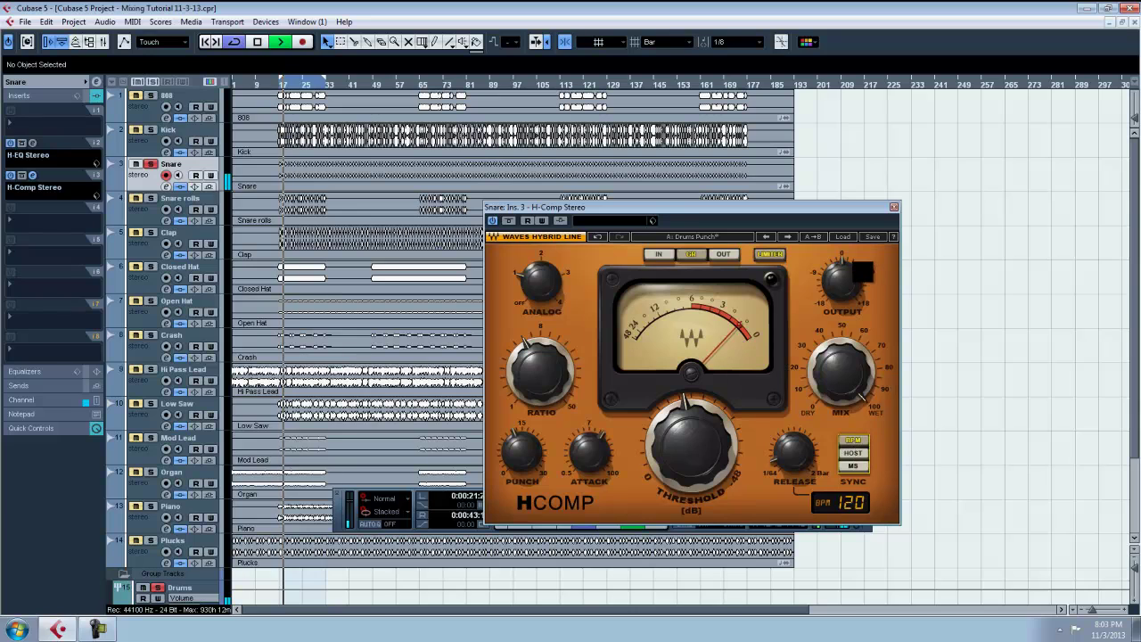
{"action": "left_click", "coordinate": [893, 207]}
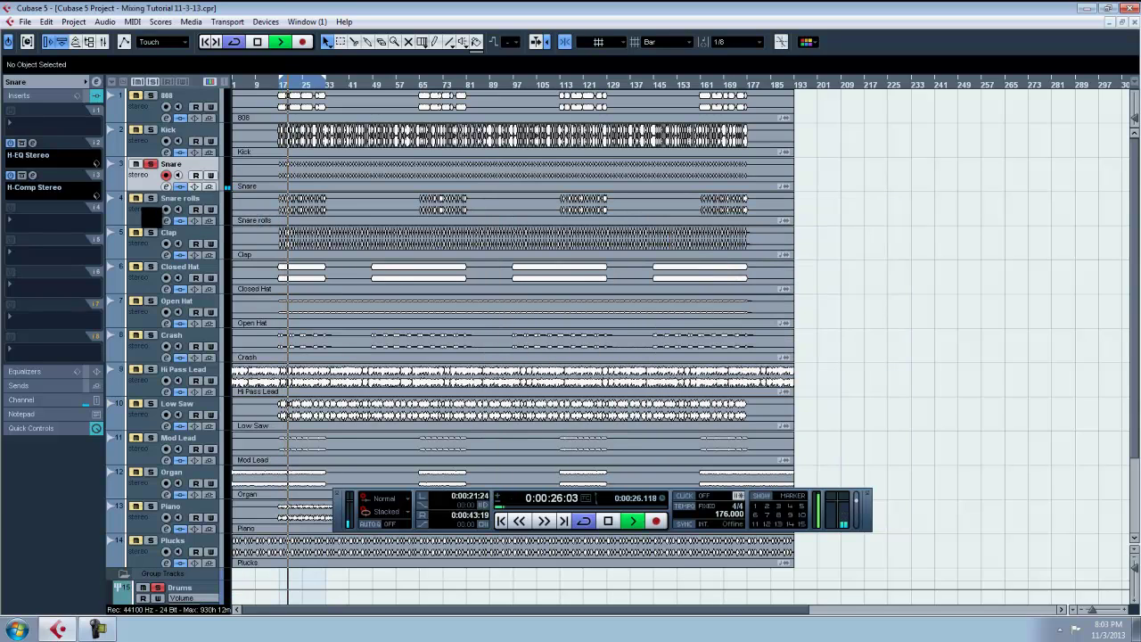
Step: Solo the Snare rolls track in place of the Snare and add H-Comp Stereo to its third insert slot
{"action": "left_click", "coordinate": [155, 214]}
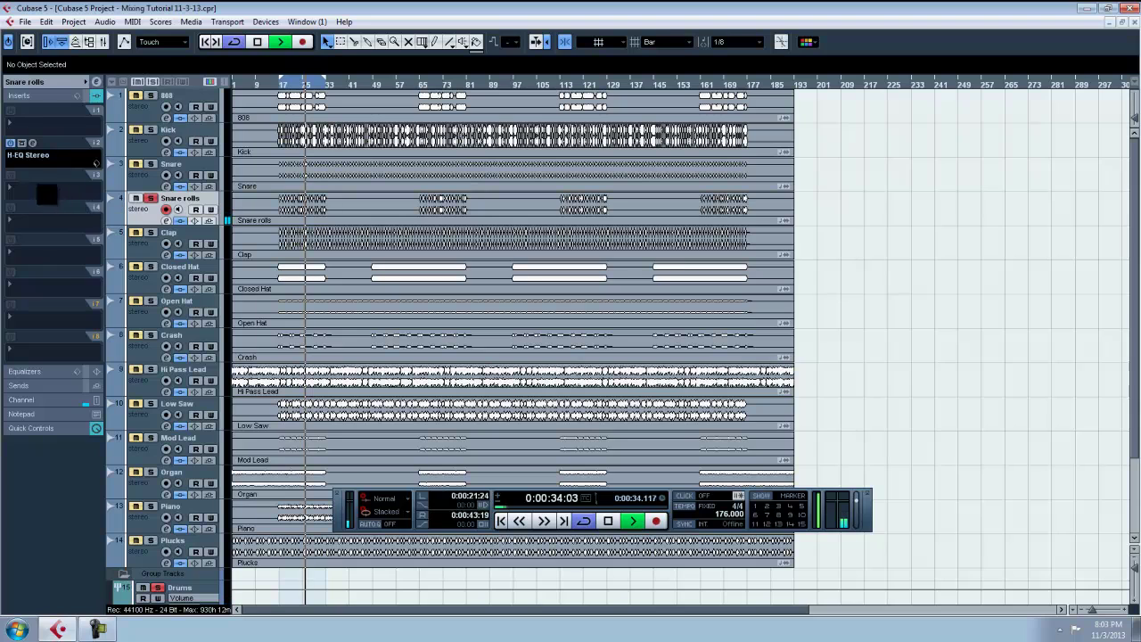
{"action": "left_click", "coordinate": [46, 196]}
{"action": "mouse_move", "coordinate": [77, 240]}
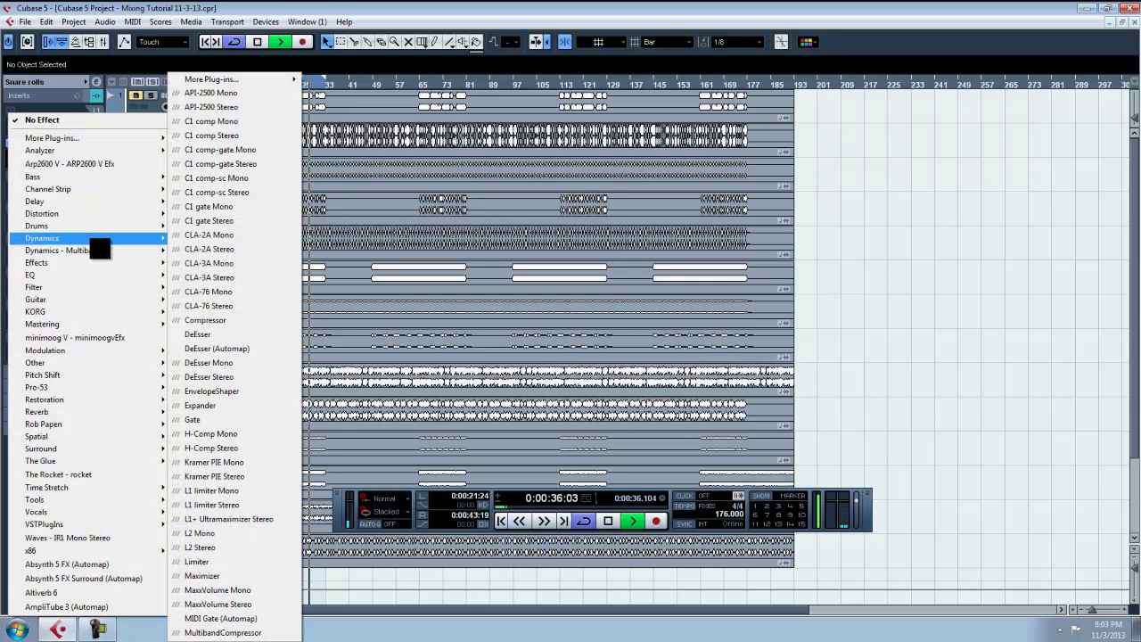
{"action": "left_click", "coordinate": [245, 448]}
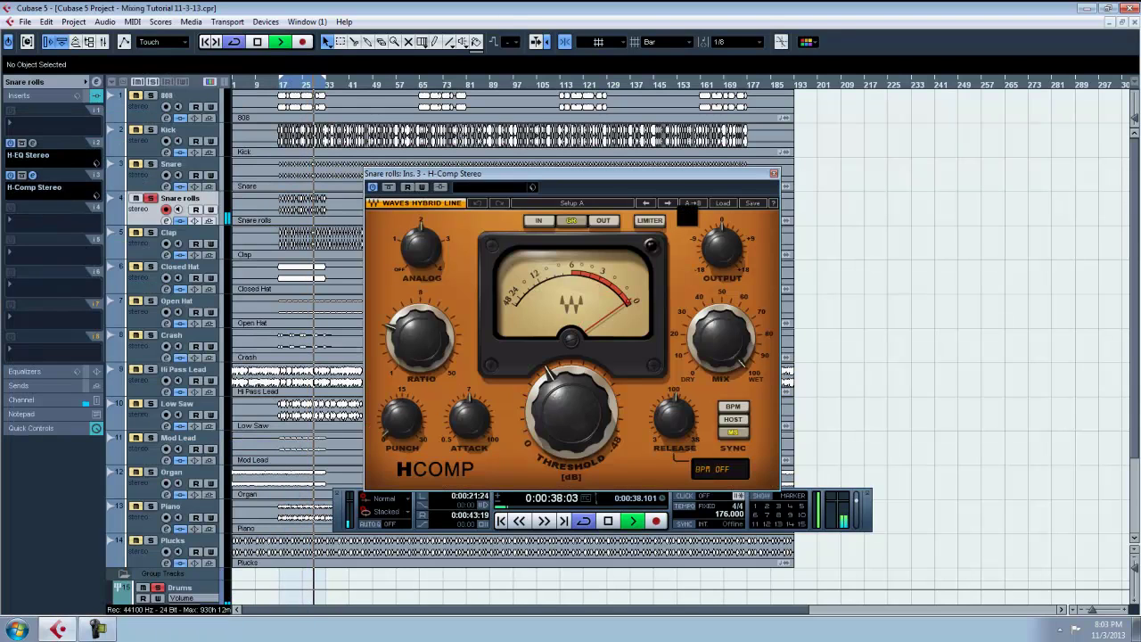
Step: Load the Drums Punch preset in the Snare rolls compressor, then set BPM sync and a -17.4 dB threshold before closing it
{"action": "left_click", "coordinate": [731, 205]}
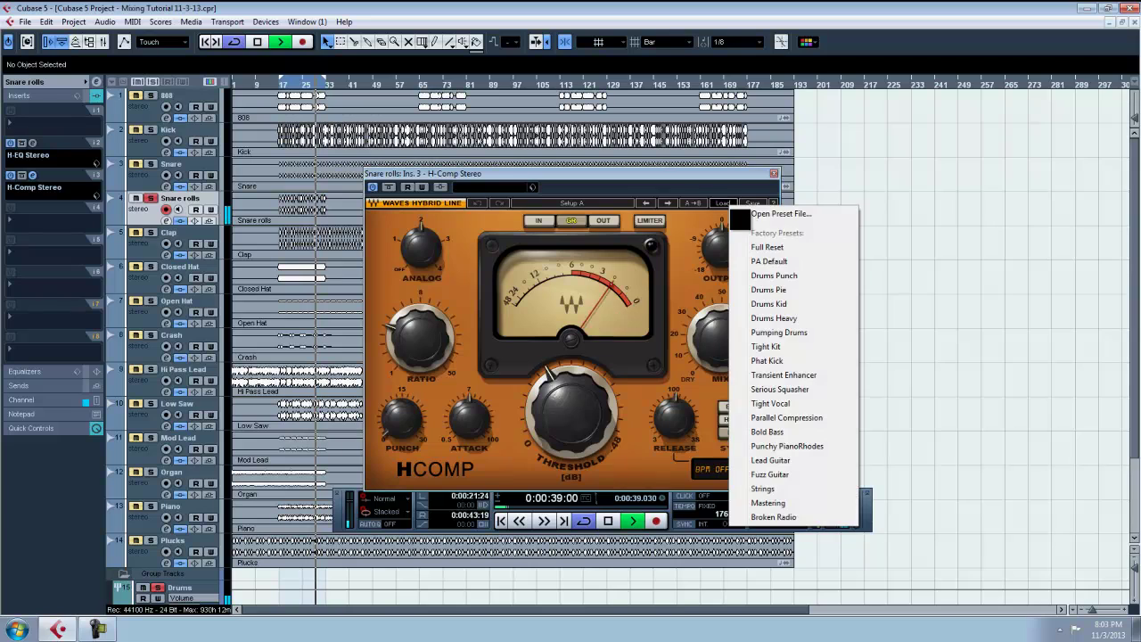
{"action": "left_click", "coordinate": [792, 277]}
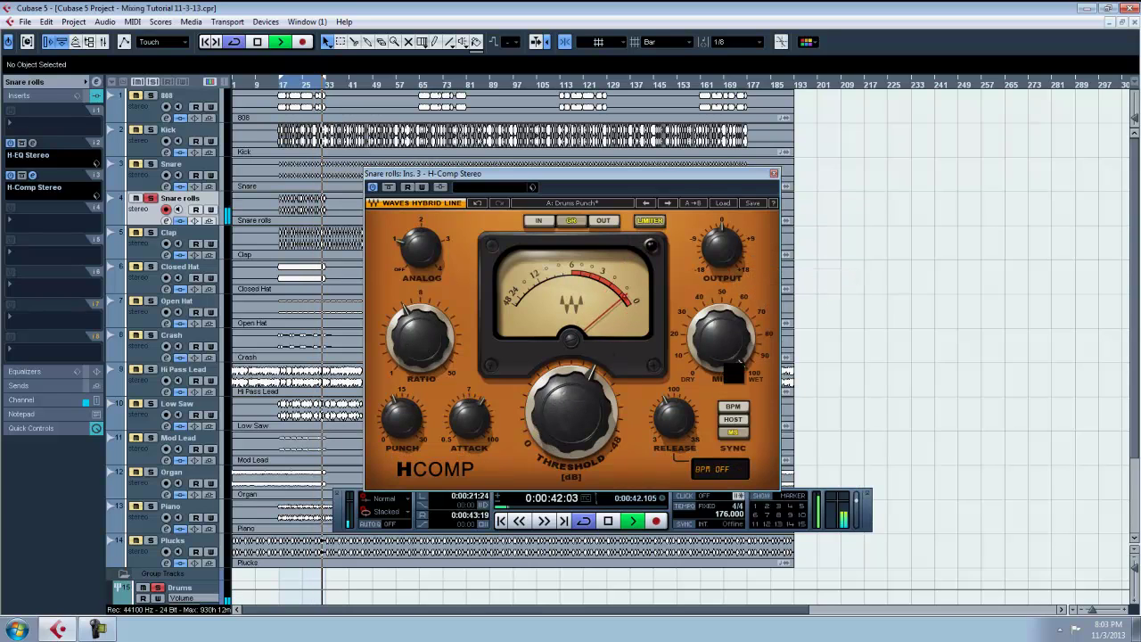
{"action": "left_click", "coordinate": [733, 408]}
{"action": "left_click_drag", "start_coordinate": [580, 419], "coordinate": [578, 443]}
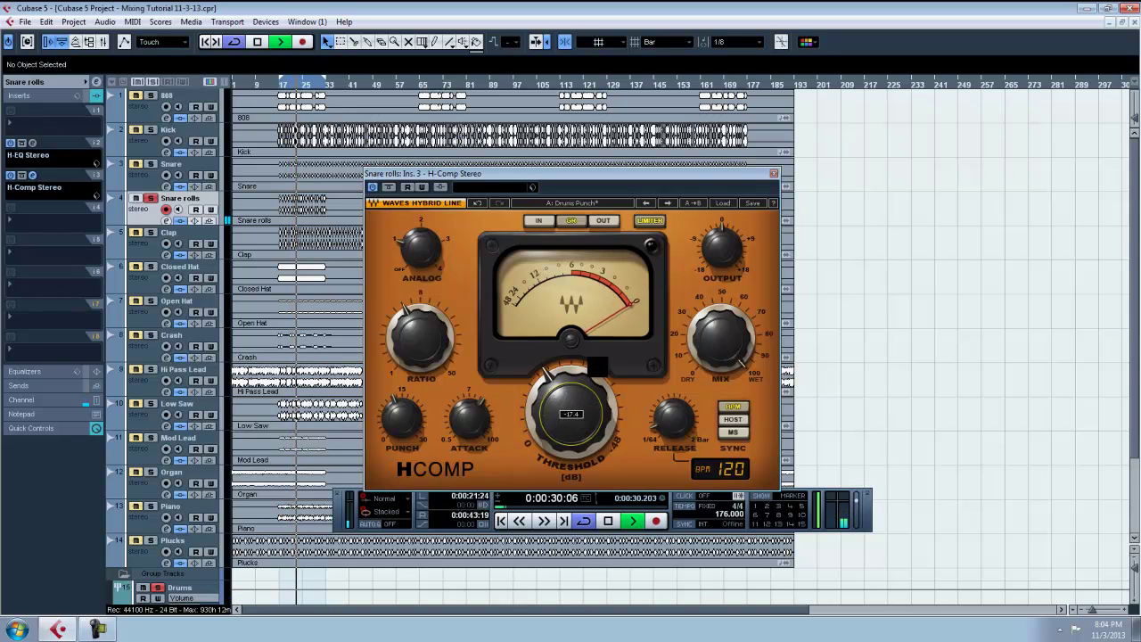
{"action": "left_click", "coordinate": [773, 173]}
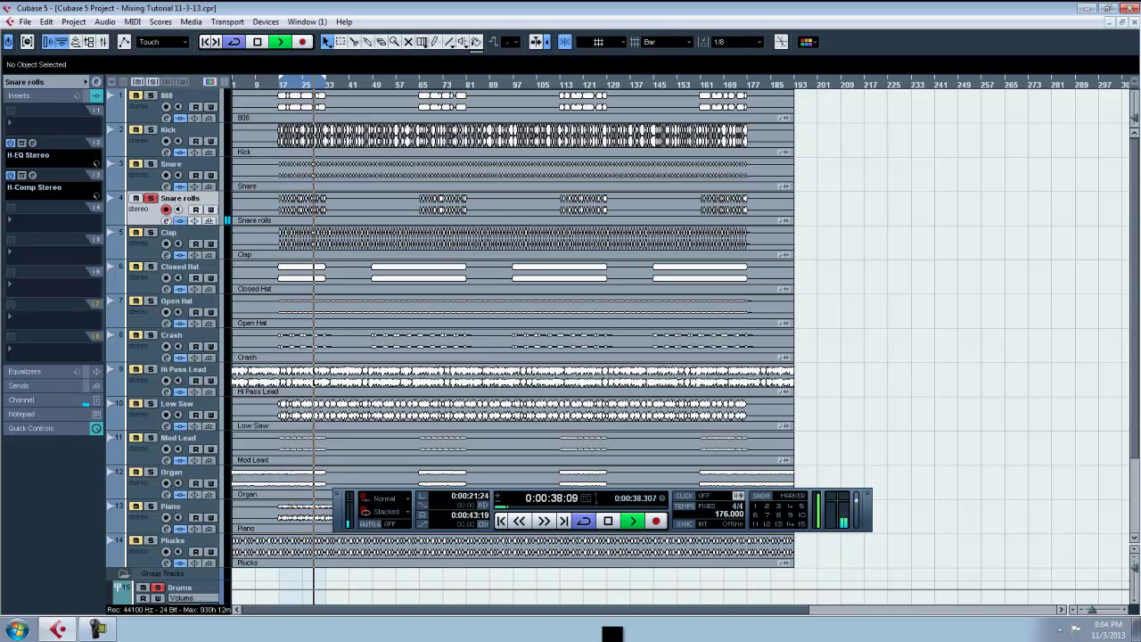
Step: Solo the FX 1-H-Delay Stereo channel and try to route a send from the Snare rolls track to it
{"action": "scroll", "coordinate": [361, 582], "scroll_direction": "down", "scroll_amount": 3}
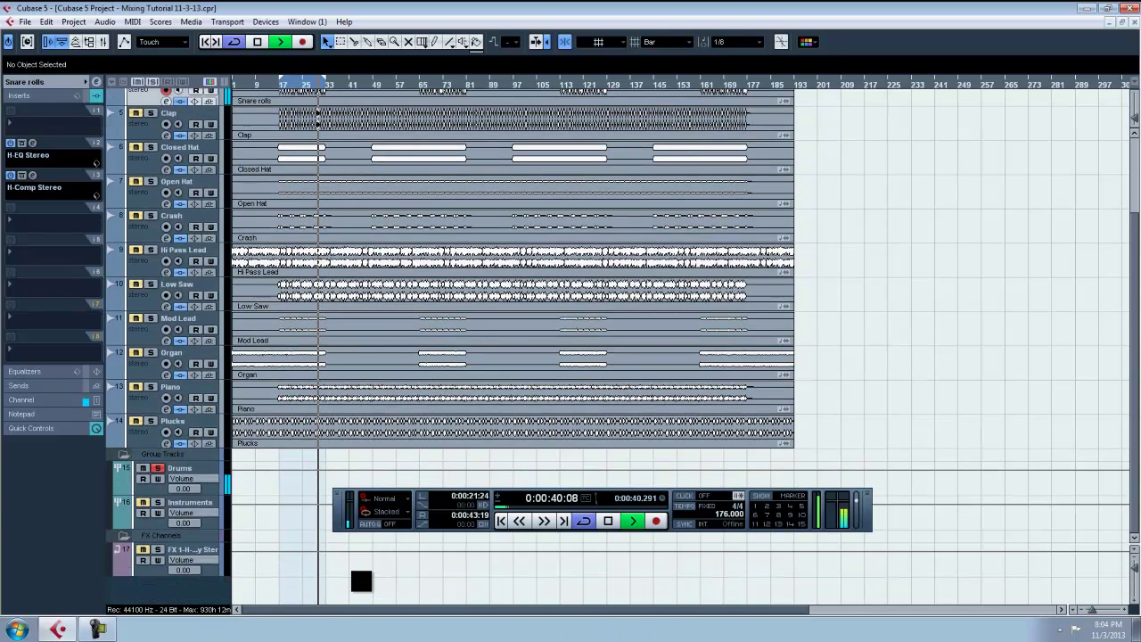
{"action": "left_click", "coordinate": [153, 579]}
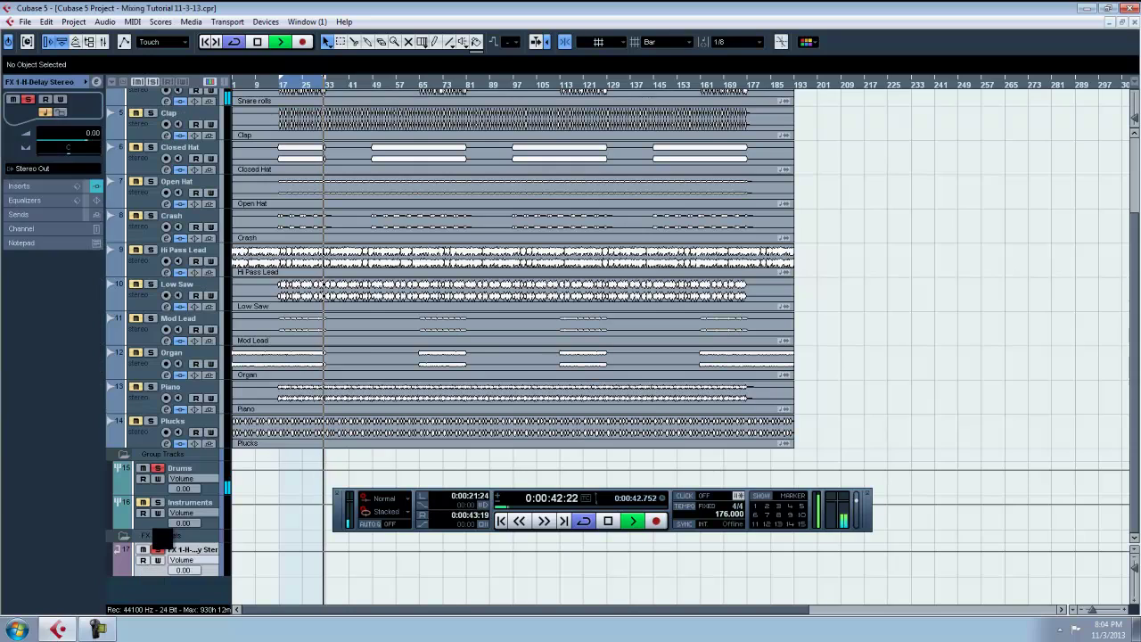
{"action": "left_click", "coordinate": [165, 111]}
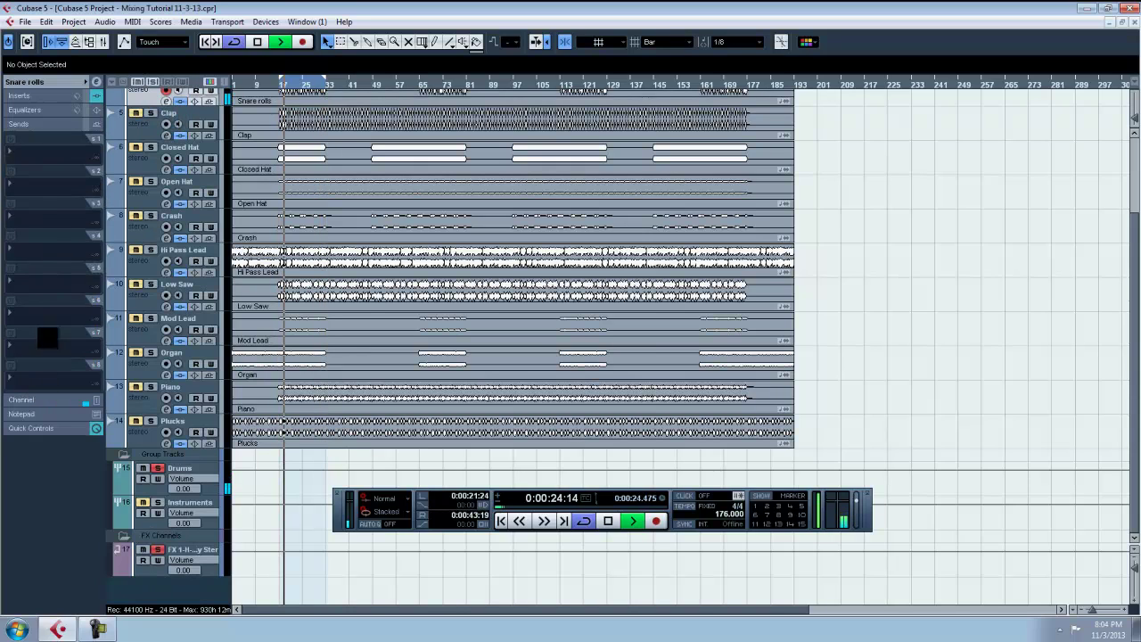
{"action": "left_click", "coordinate": [45, 385]}
{"action": "left_click", "coordinate": [37, 161]}
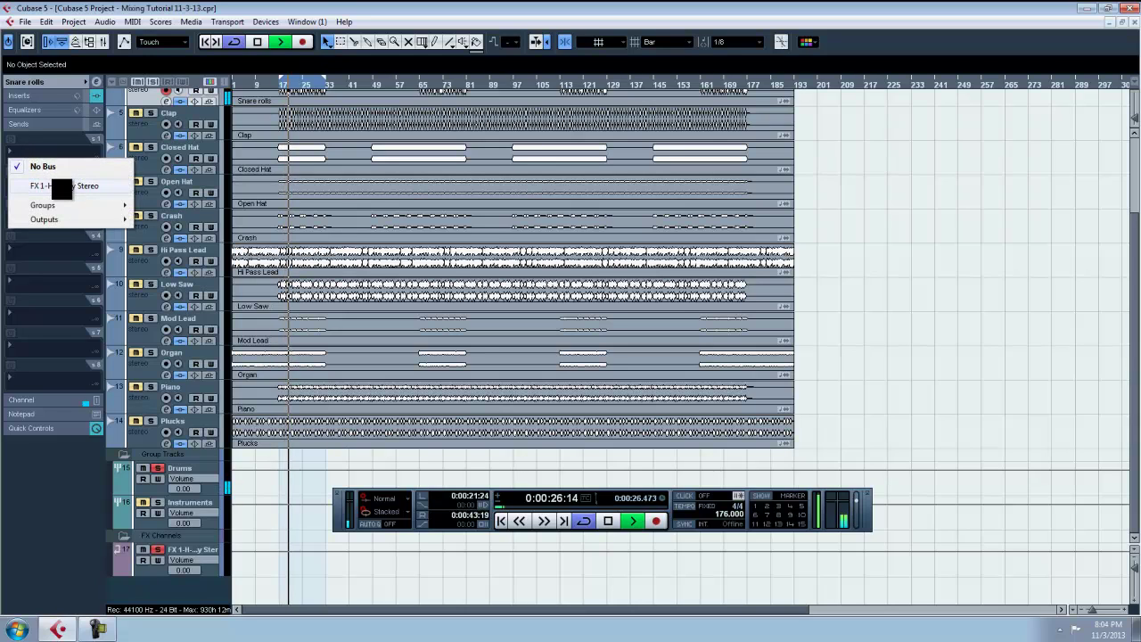
{"action": "left_click", "coordinate": [61, 185]}
Step: Rename the H-Delay FX channel as Snare Roll Delay
{"action": "left_click", "coordinate": [214, 553]}
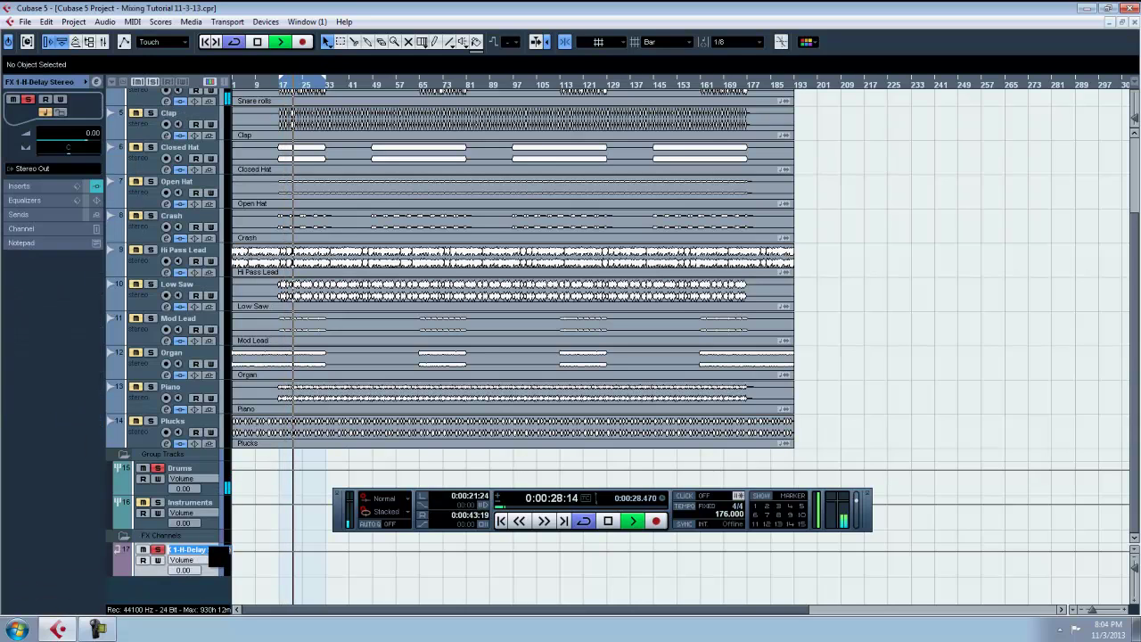
{"action": "type", "text": "Sna"}
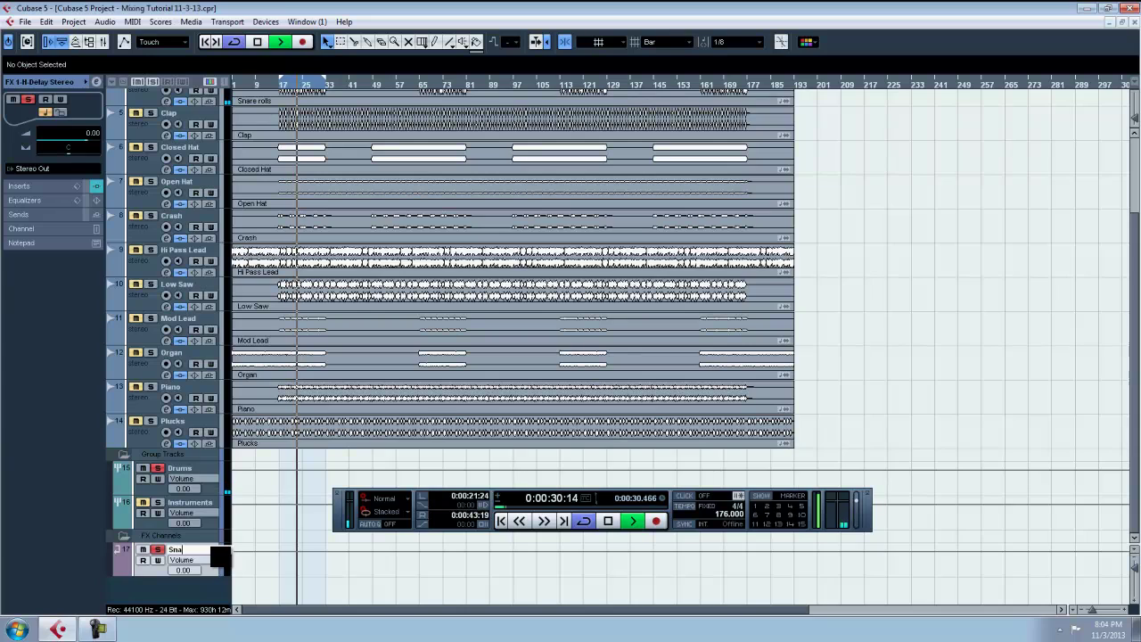
{"action": "type", "text": "re Roll D"}
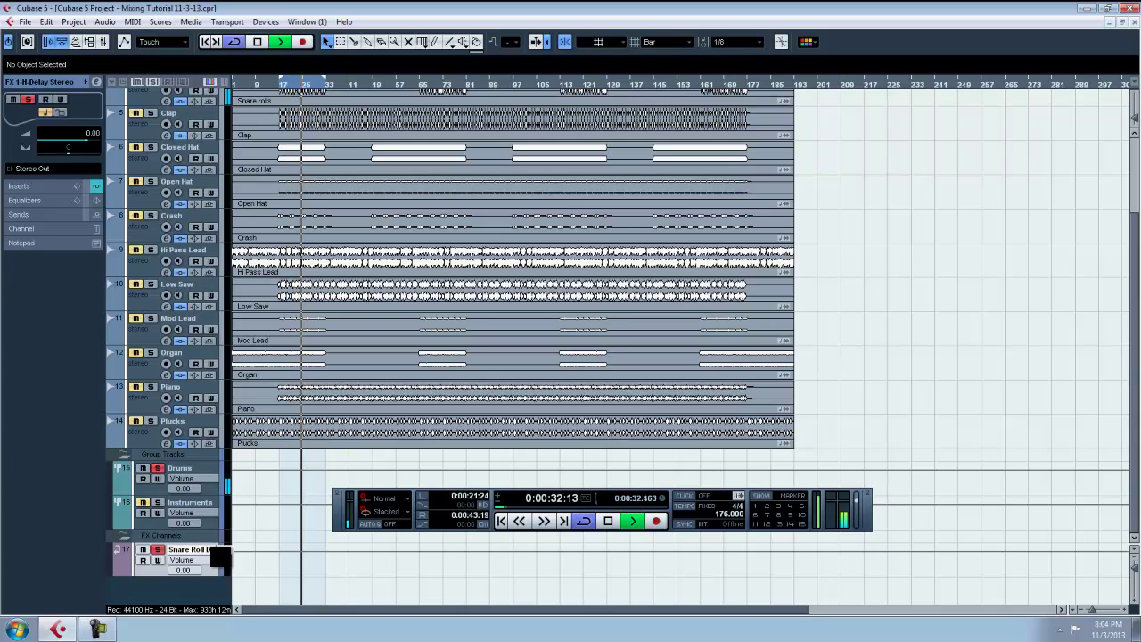
{"action": "type", "text": "elay"}
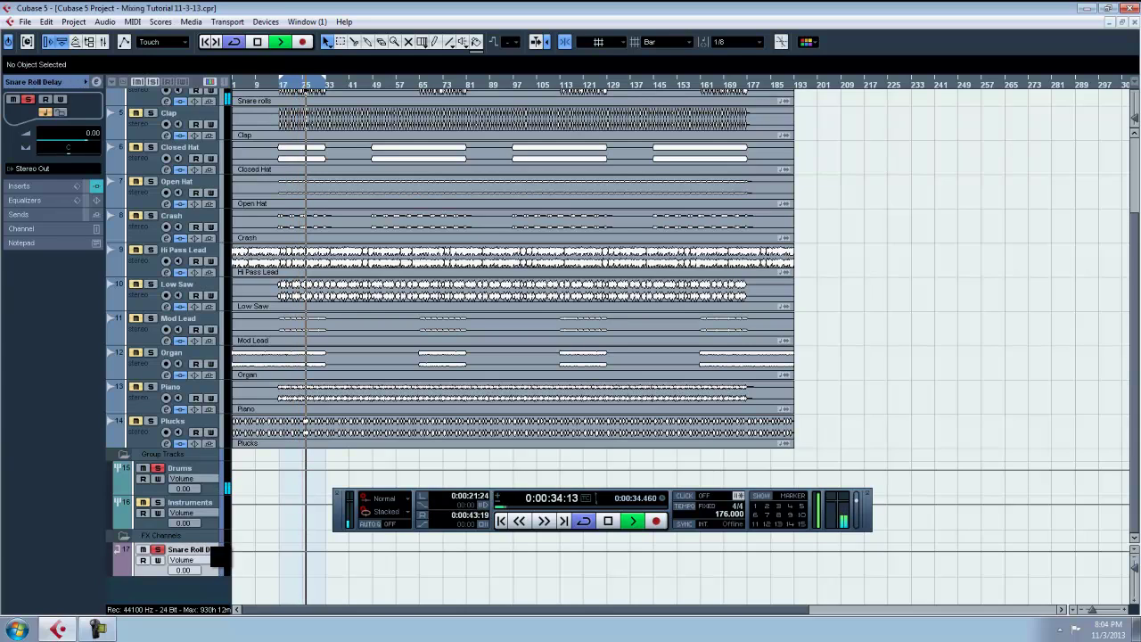
{"action": "key", "text": "Return"}
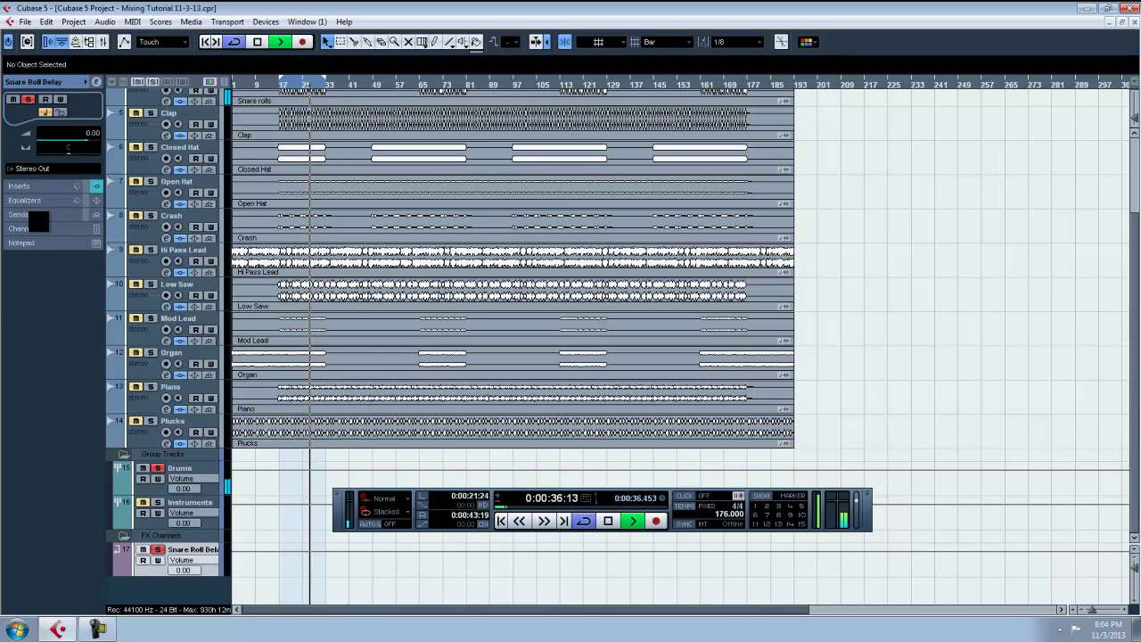
Step: Route the Snare rolls track's first send to Snare Roll Delay and activate it at a level of 0.00
{"action": "left_click", "coordinate": [156, 96]}
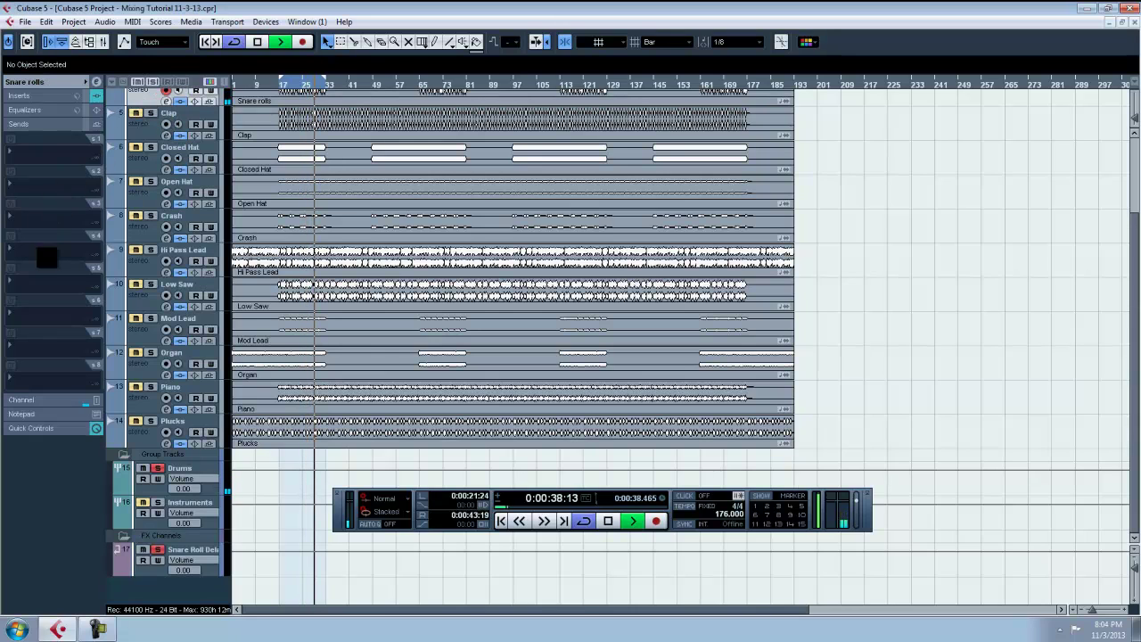
{"action": "left_click", "coordinate": [35, 143]}
{"action": "left_click", "coordinate": [49, 184]}
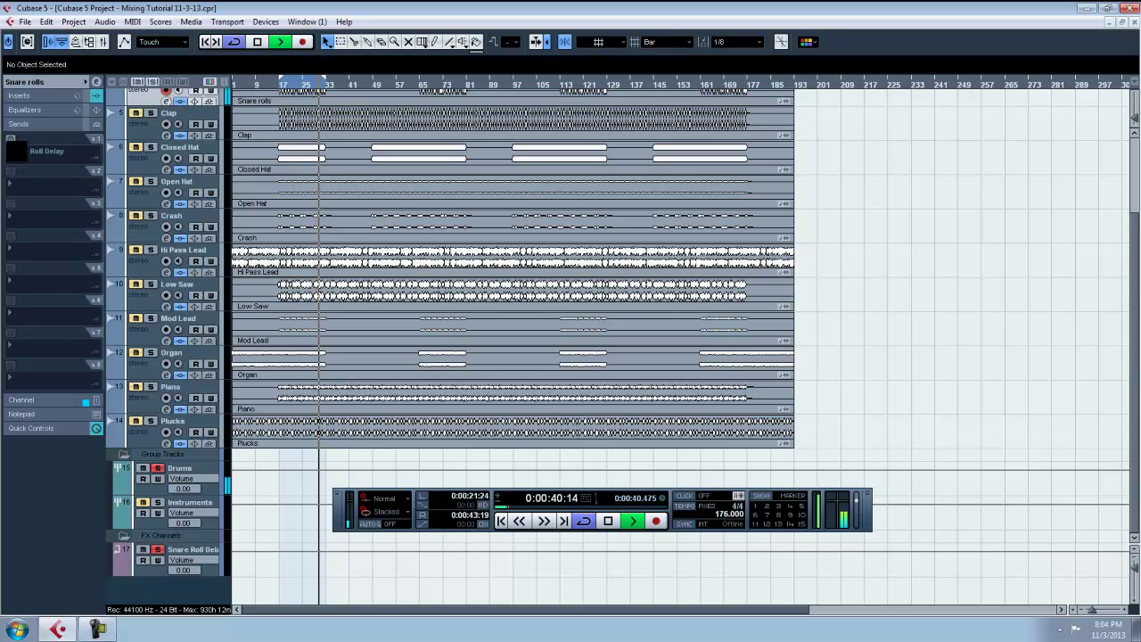
{"action": "left_click", "coordinate": [9, 139]}
{"action": "left_click_drag", "start_coordinate": [24, 162], "coordinate": [77, 163]}
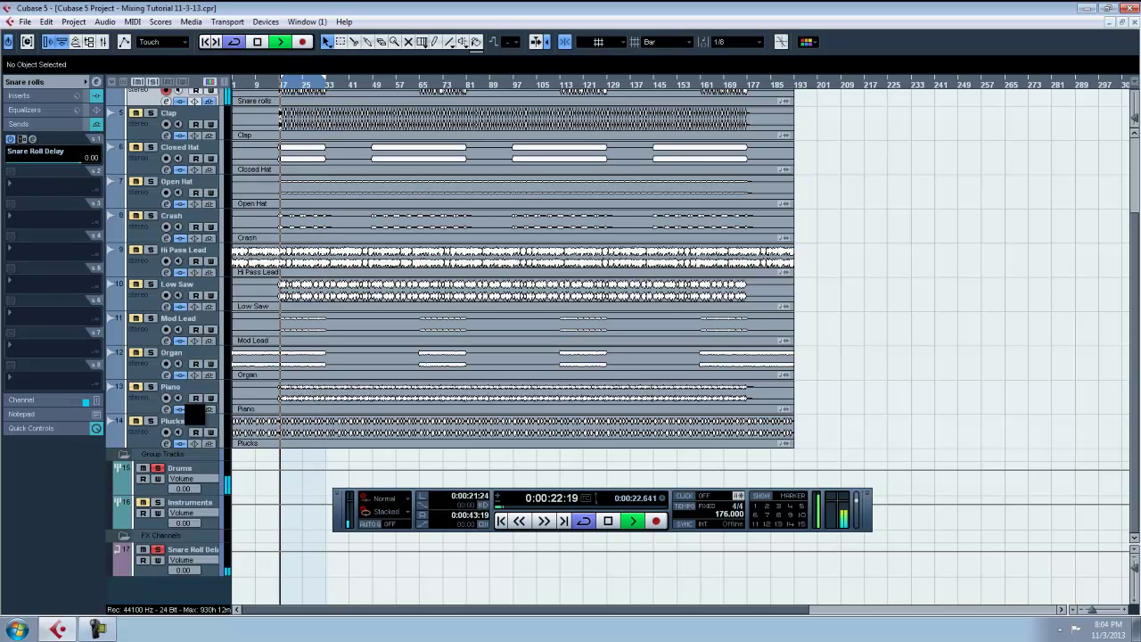
Step: In the mixer, reduce the feedback of the Snare Roll Delay channel's H-Delay and lower the channel's fader to -17.40
{"action": "left_click", "coordinate": [161, 570]}
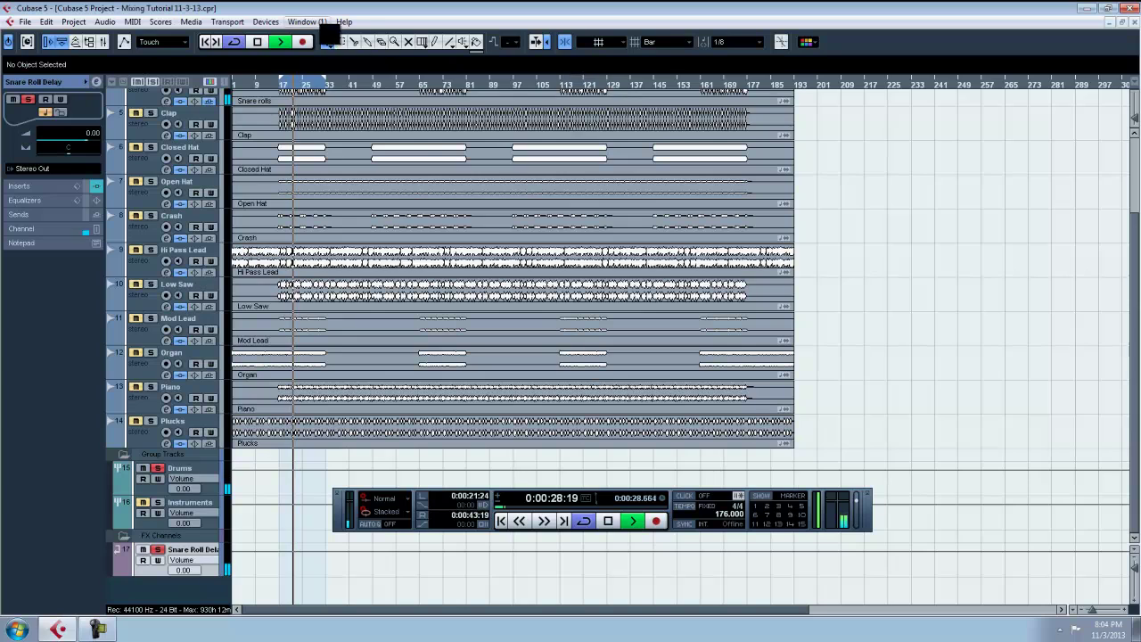
{"action": "left_click", "coordinate": [266, 21]}
{"action": "left_click", "coordinate": [317, 108]}
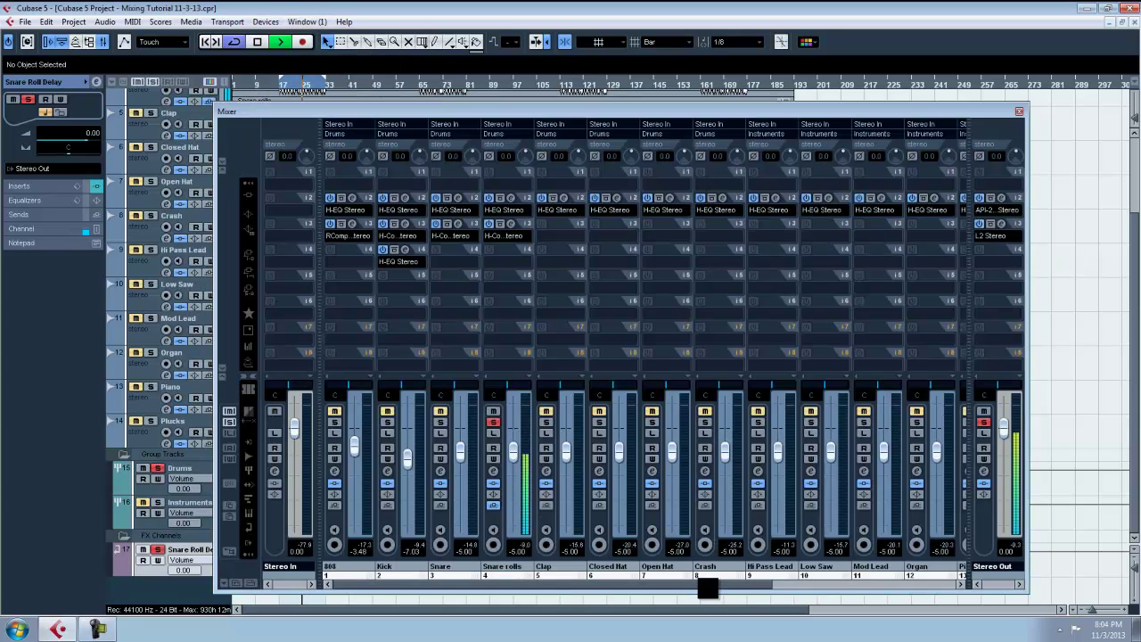
{"action": "left_click_drag", "start_coordinate": [708, 587], "coordinate": [916, 576]}
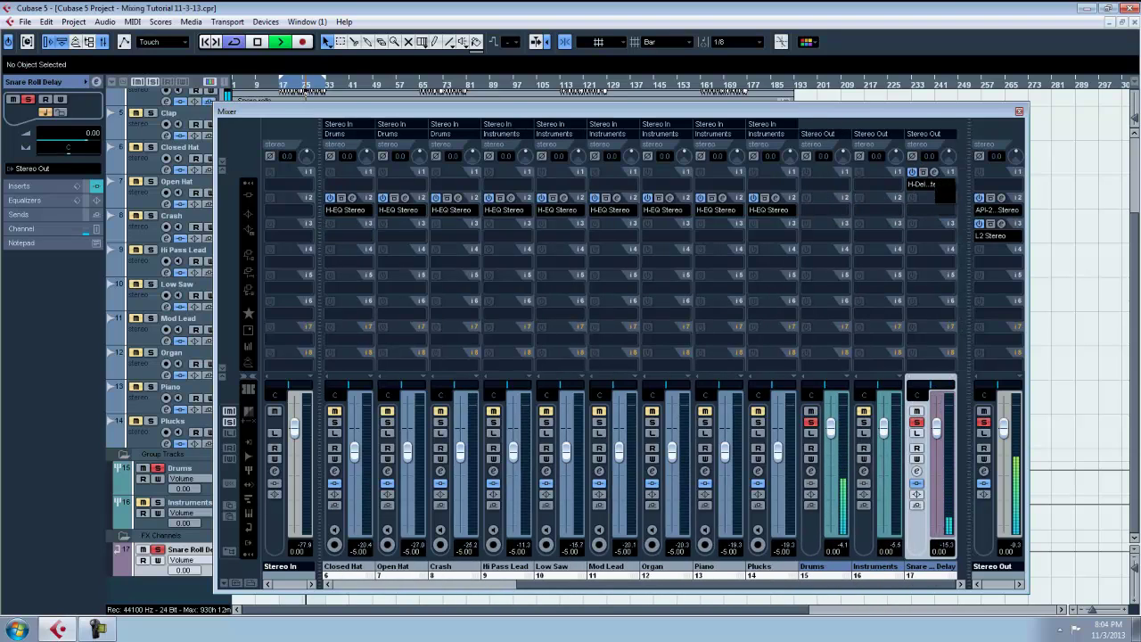
{"action": "left_click", "coordinate": [934, 172]}
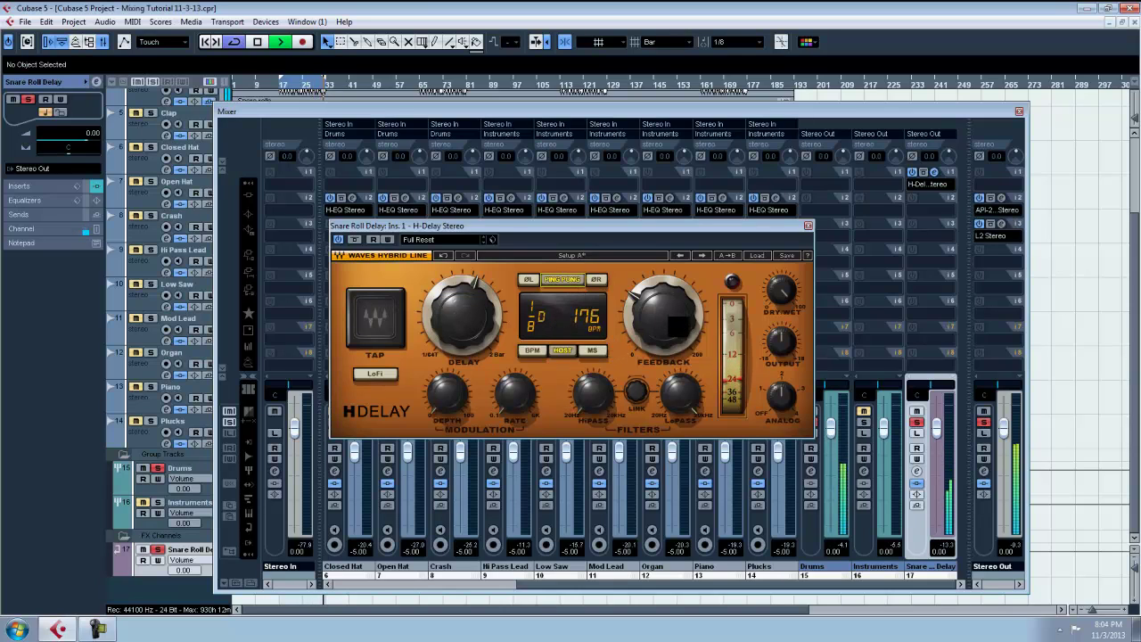
{"action": "left_click_drag", "start_coordinate": [665, 331], "coordinate": [670, 360]}
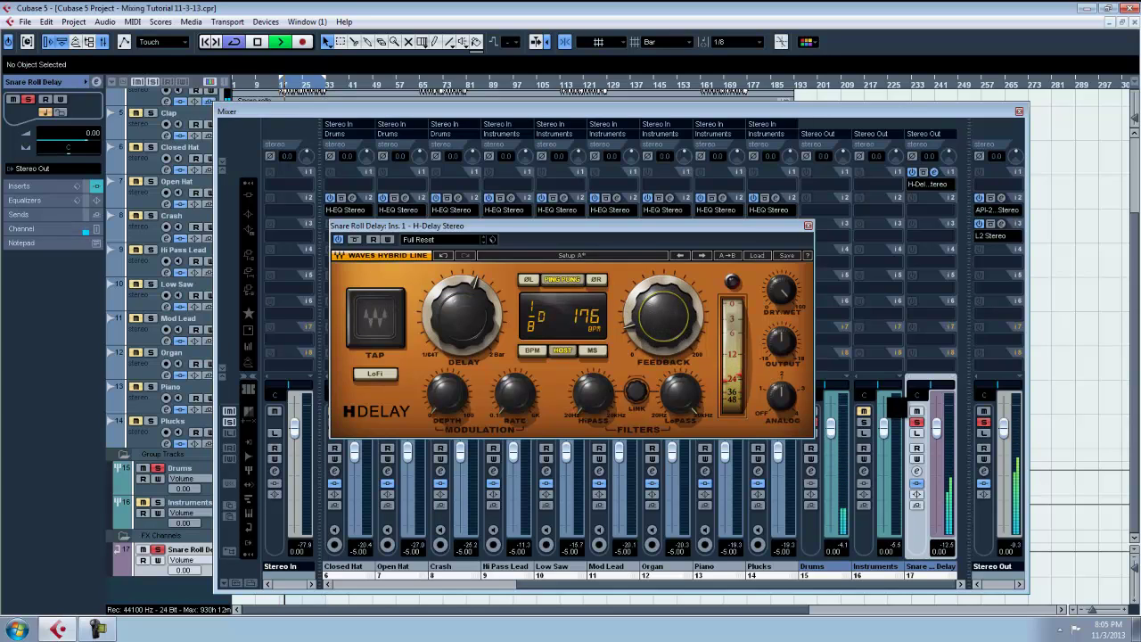
{"action": "left_click_drag", "start_coordinate": [940, 435], "coordinate": [947, 496]}
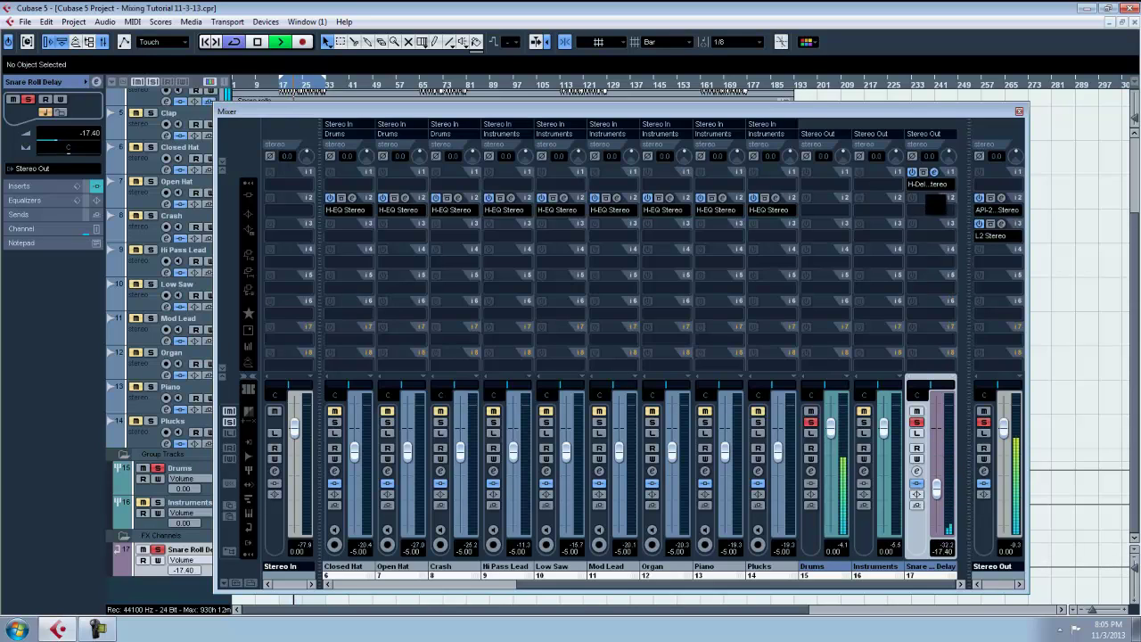
Step: Reopen the Snare Roll Delay channel's H-Delay and set its delay time to a straight 1/8 note
{"action": "left_click", "coordinate": [934, 172]}
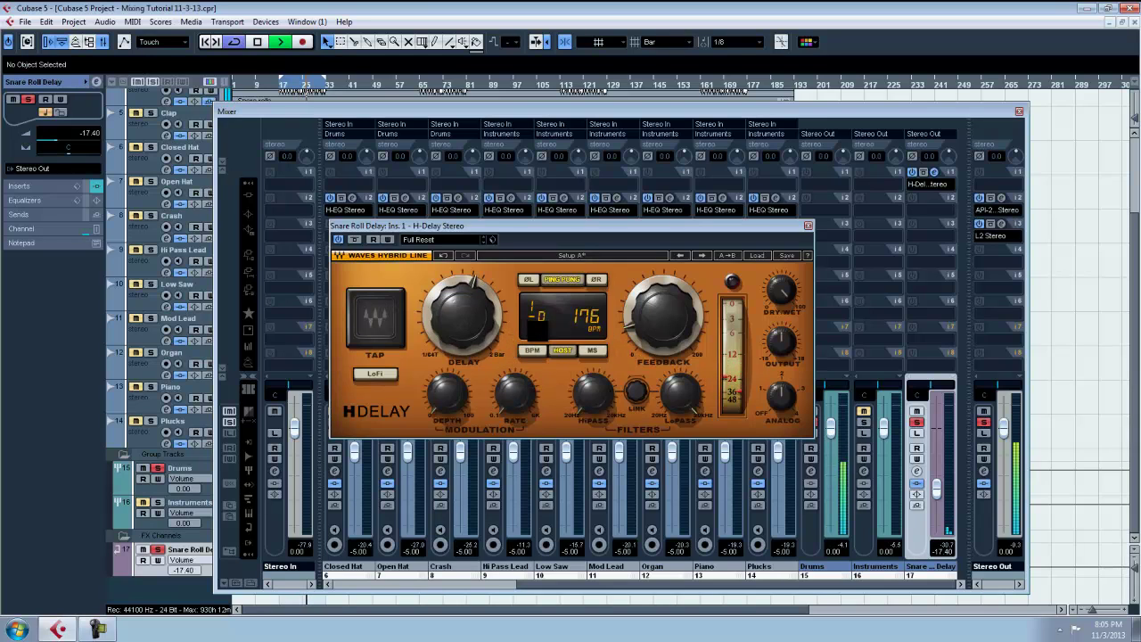
{"action": "left_click_drag", "start_coordinate": [536, 330], "coordinate": [546, 361]}
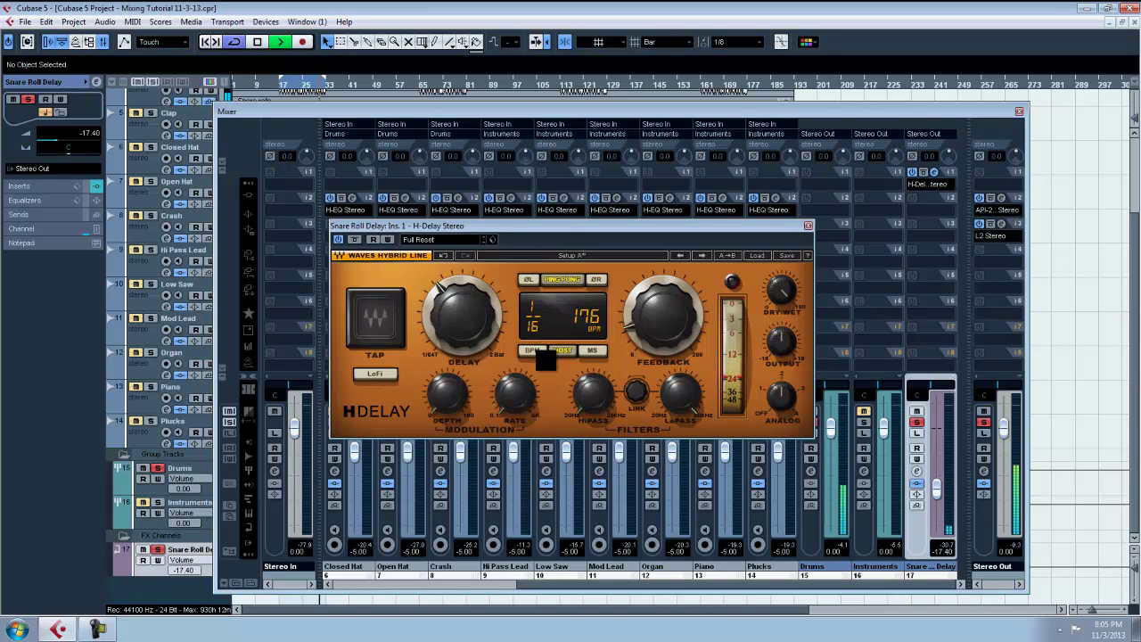
{"action": "mouse_move", "coordinate": [546, 359]}
{"action": "left_mouse_down"}
{"action": "mouse_move", "coordinate": [549, 374]}
{"action": "mouse_move", "coordinate": [549, 340]}
{"action": "left_mouse_up"}
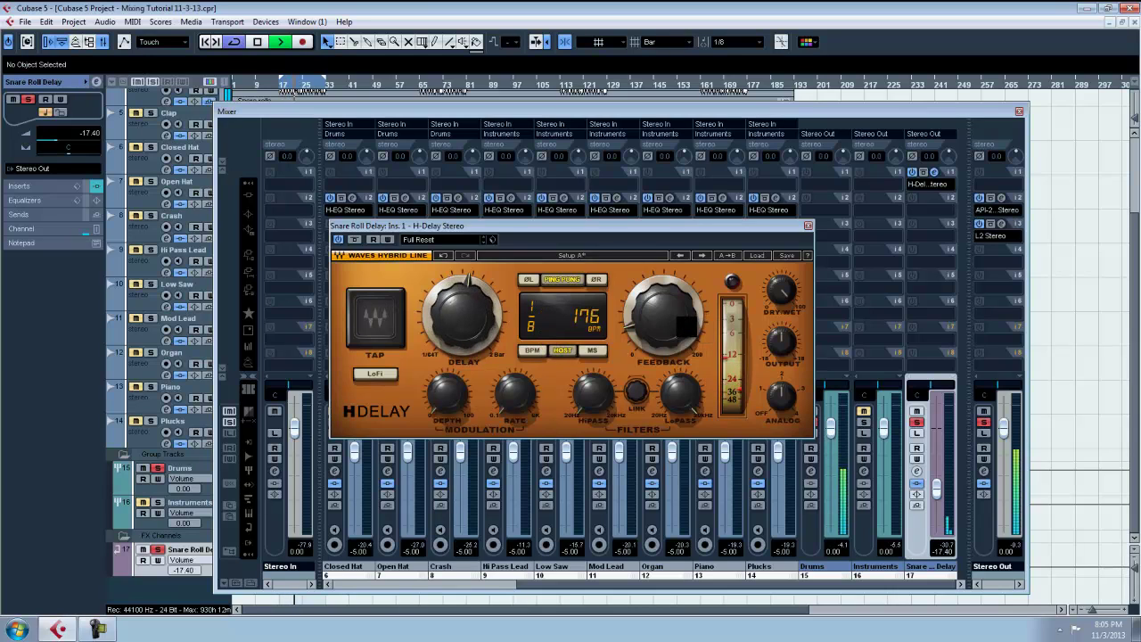
Step: In the Snare Roll Delay channel's H-Delay, turn off Ping Pong, raise the high-pass filter and lower the low-pass filter
{"action": "left_click", "coordinate": [578, 280]}
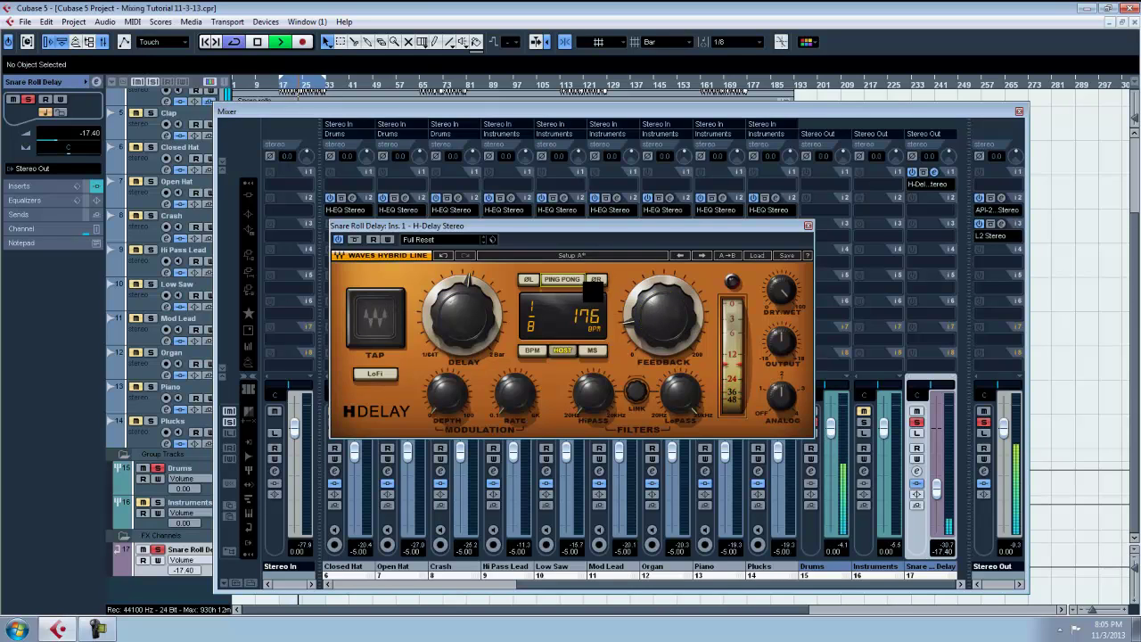
{"action": "left_click_drag", "start_coordinate": [651, 322], "coordinate": [682, 426]}
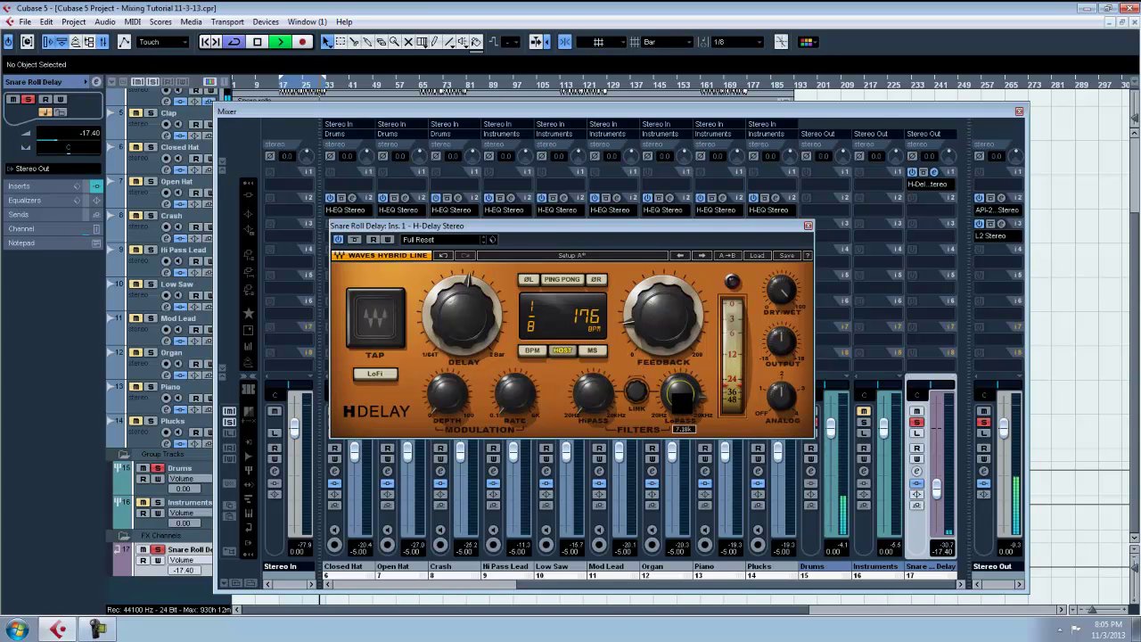
{"action": "left_click_drag", "start_coordinate": [612, 403], "coordinate": [609, 354]}
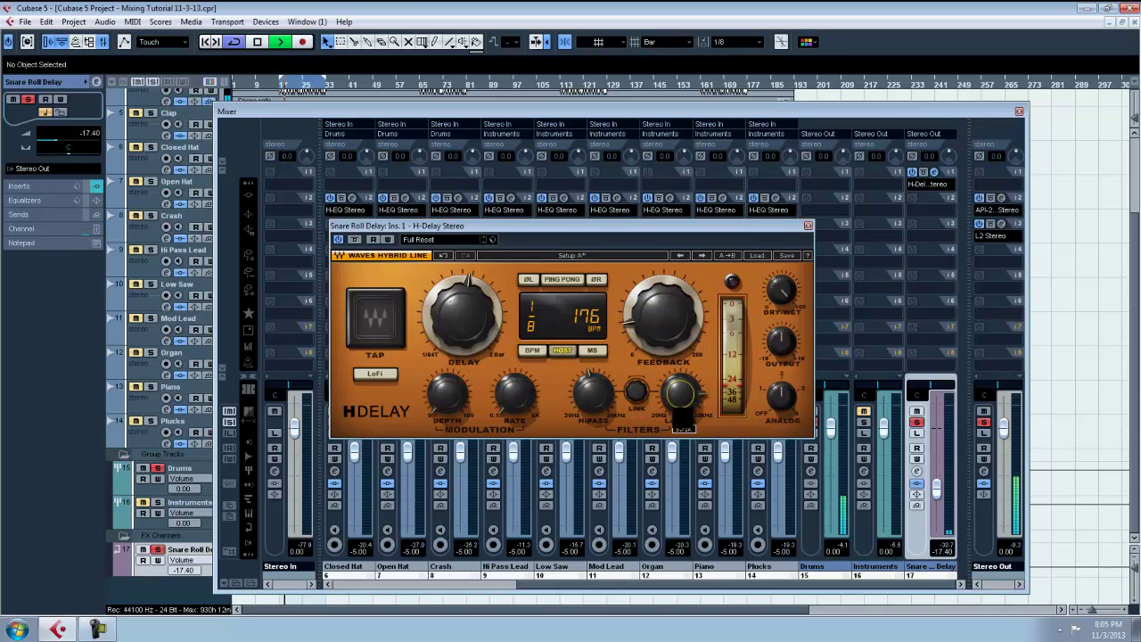
{"action": "left_click", "coordinate": [594, 401]}
Step: Reduce the H-Delay's feedback and lower the Snare Roll Delay channel's fader to -21.20
{"action": "left_click", "coordinate": [658, 338]}
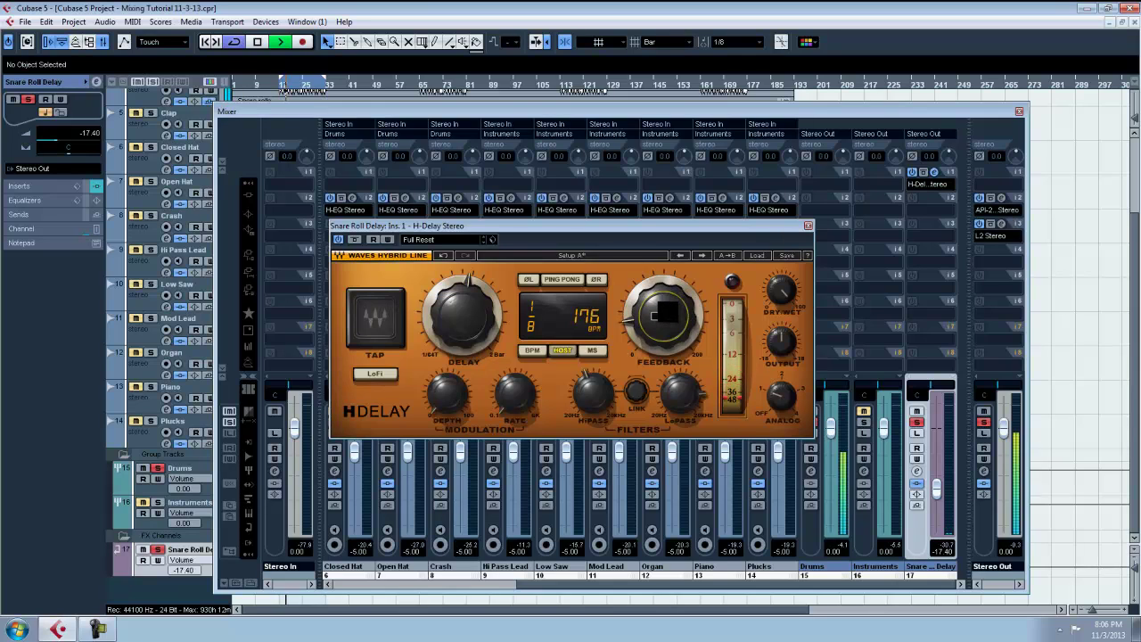
{"action": "left_click_drag", "start_coordinate": [664, 312], "coordinate": [664, 327]}
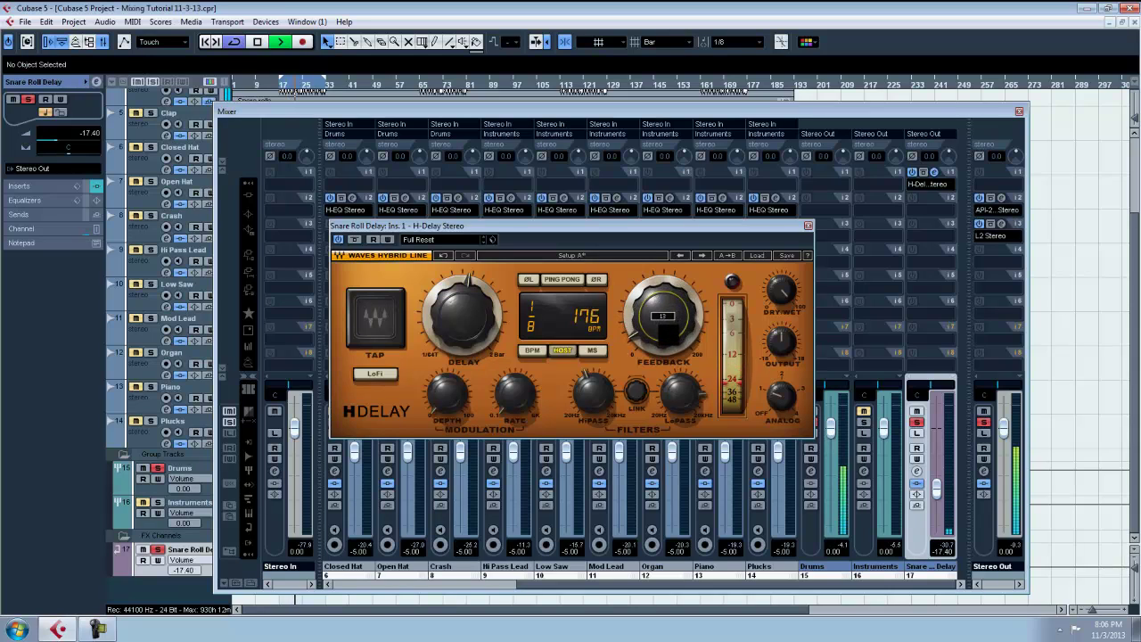
{"action": "left_click", "coordinate": [809, 226]}
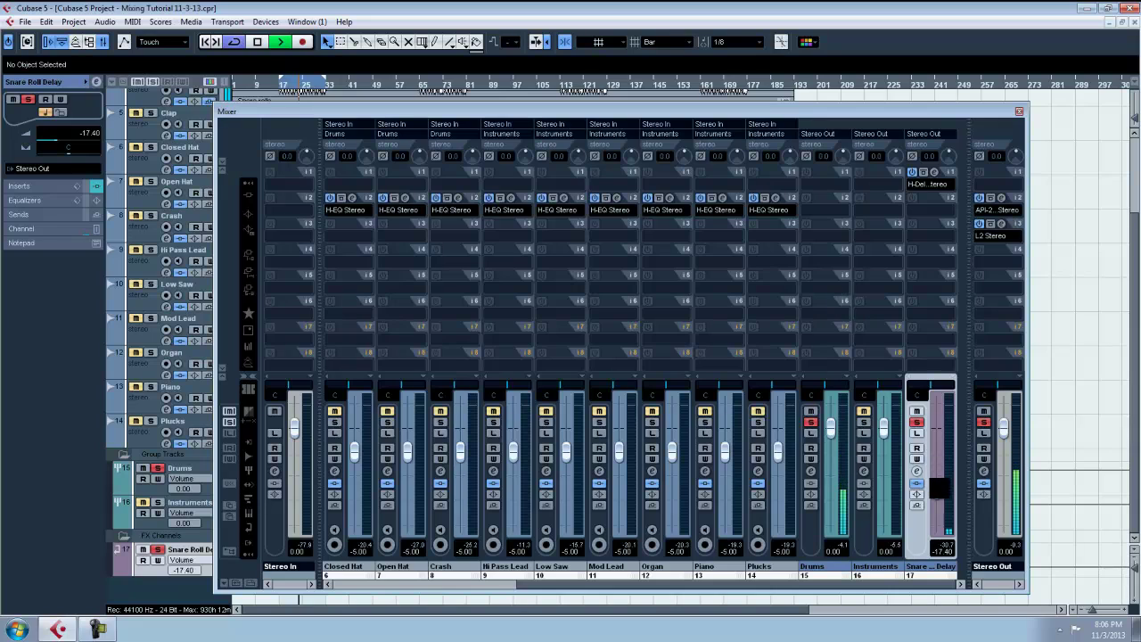
{"action": "left_click_drag", "start_coordinate": [936, 486], "coordinate": [936, 491]}
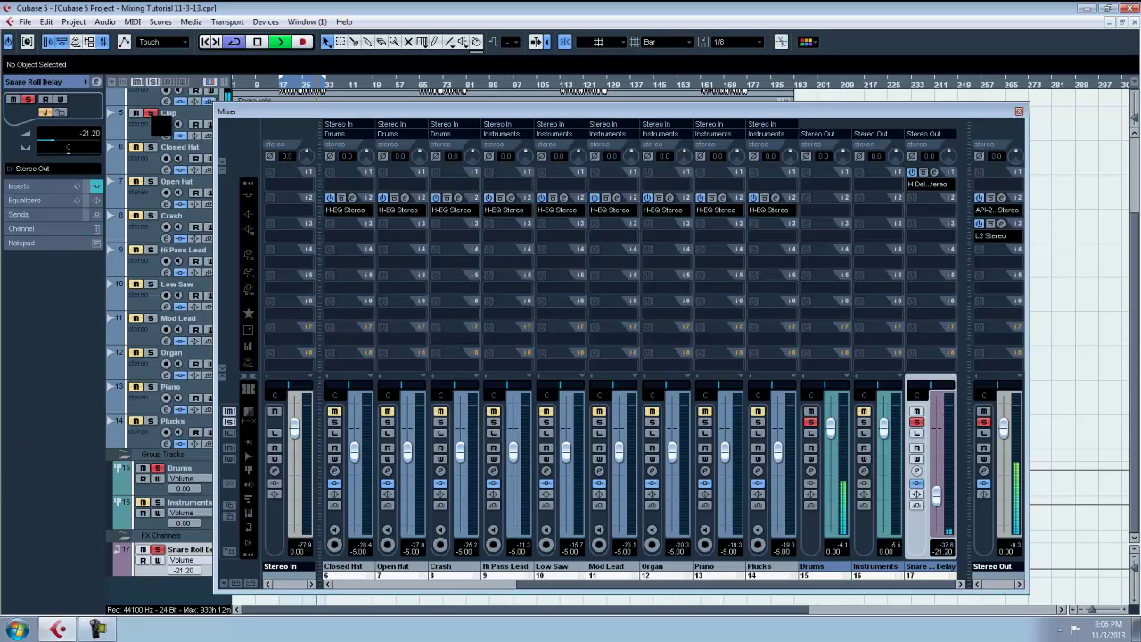
Step: Take the Snare rolls track out of solo and show the inserts of the soloed Clap track
{"action": "scroll", "coordinate": [175, 213], "scroll_direction": "up", "scroll_amount": 3}
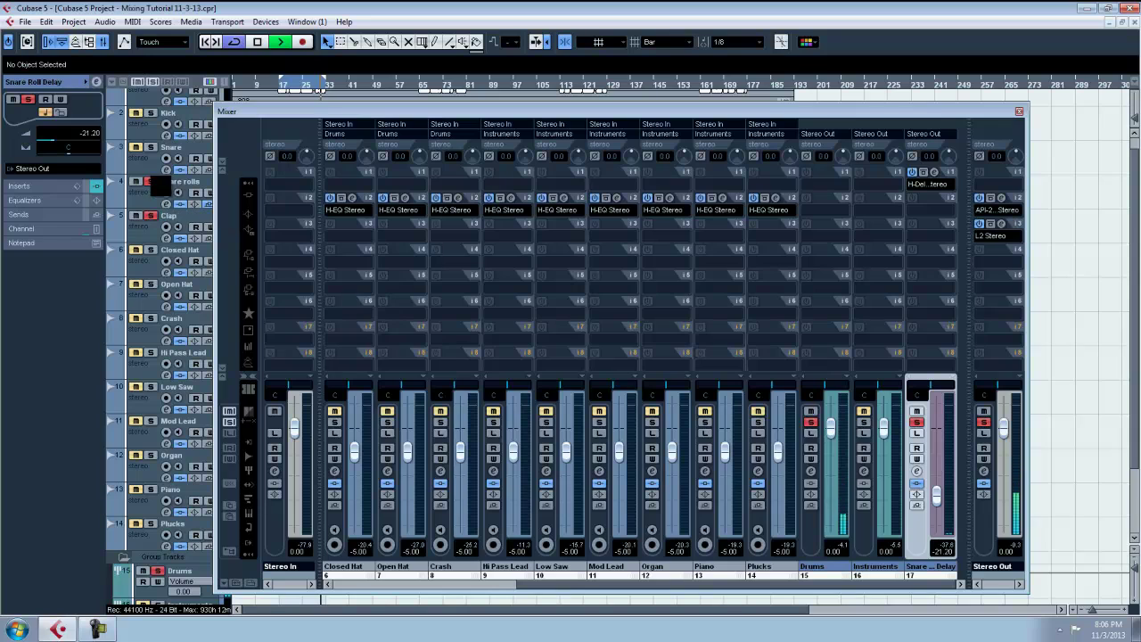
{"action": "left_click", "coordinate": [150, 181]}
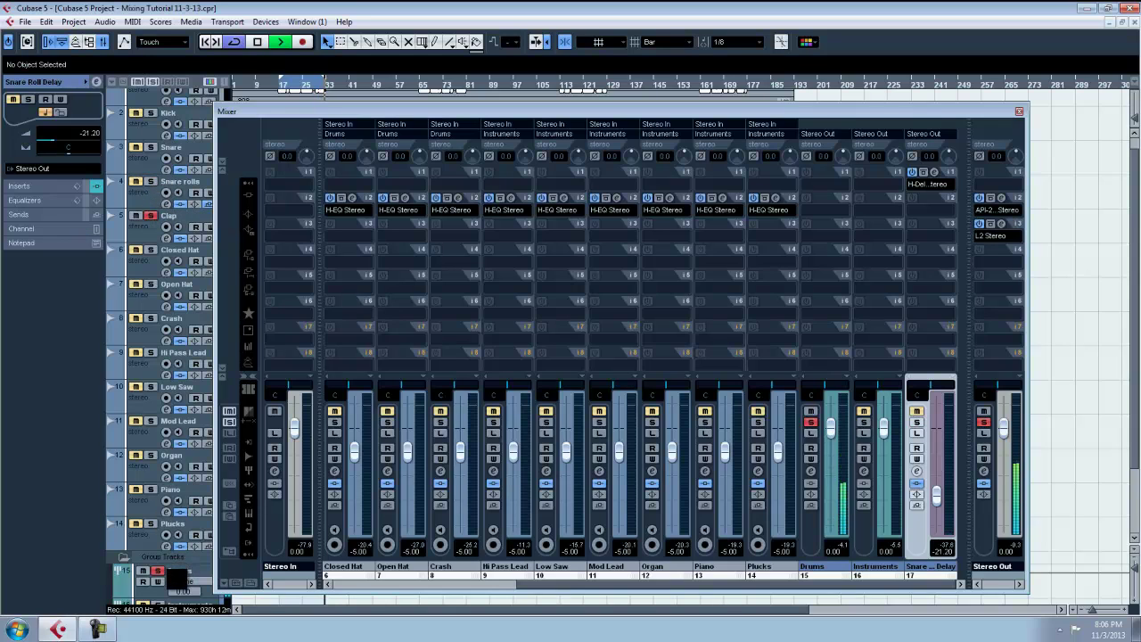
{"action": "scroll", "coordinate": [84, 442], "scroll_direction": "up", "scroll_amount": 1}
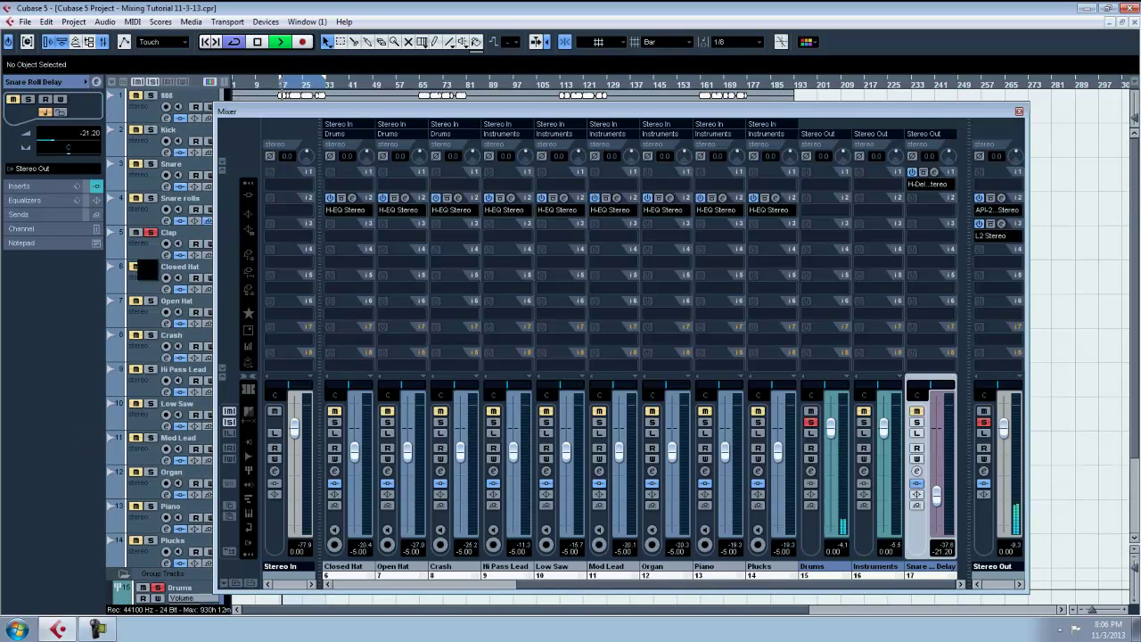
{"action": "left_click", "coordinate": [151, 256]}
{"action": "left_click", "coordinate": [42, 98]}
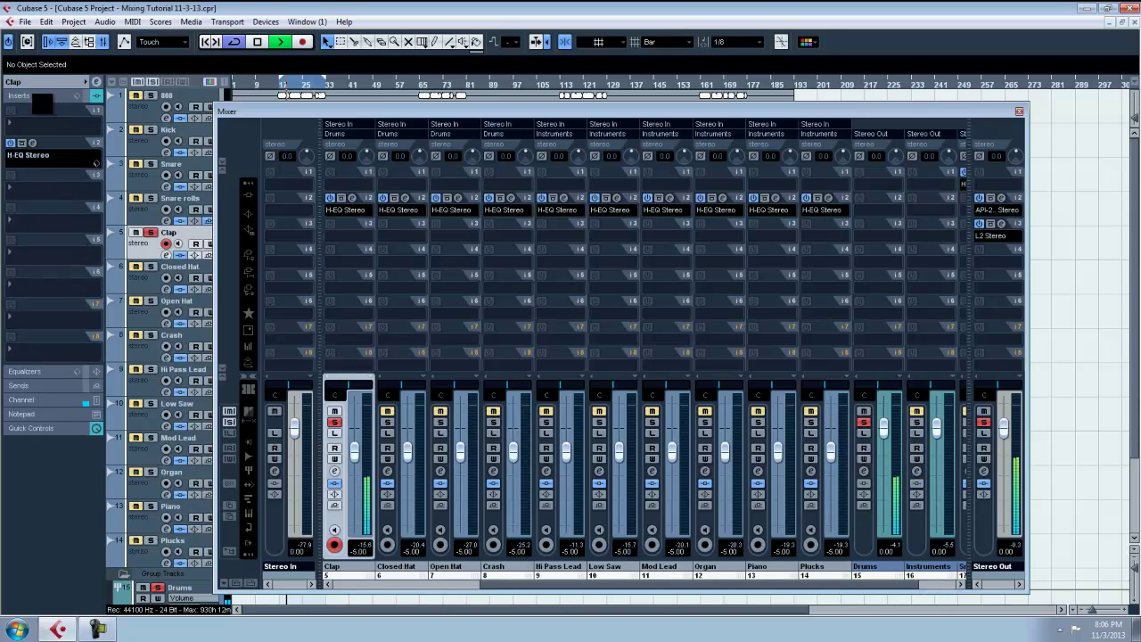
Step: Add H-Comp Stereo to the Clap track's third insert slot and load its Drums Punch preset
{"action": "left_click", "coordinate": [45, 191]}
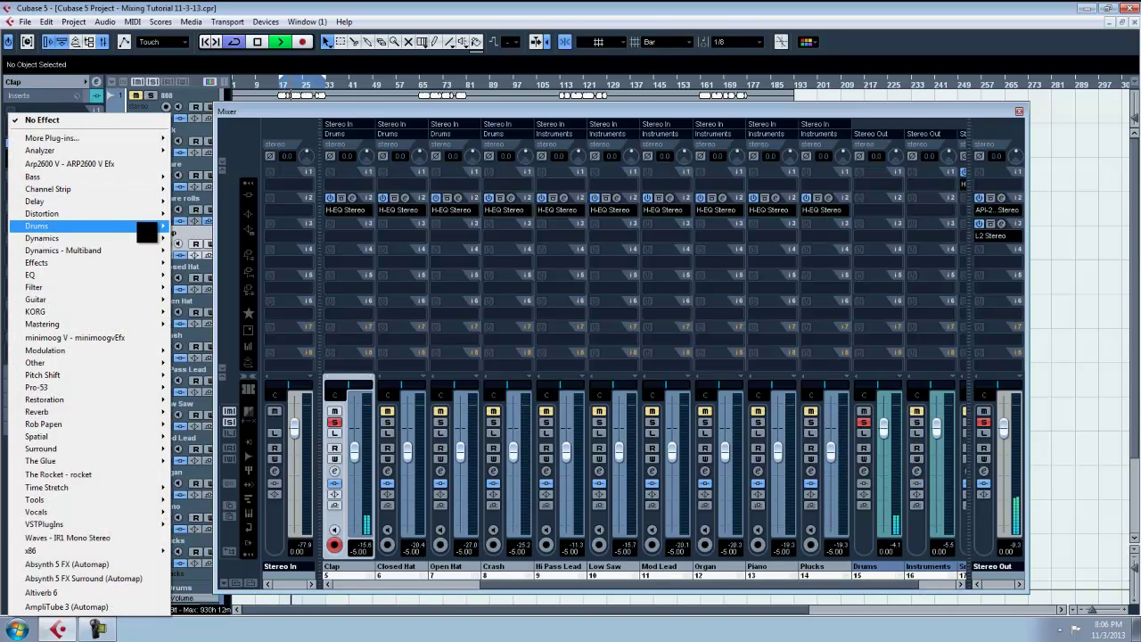
{"action": "mouse_move", "coordinate": [147, 238]}
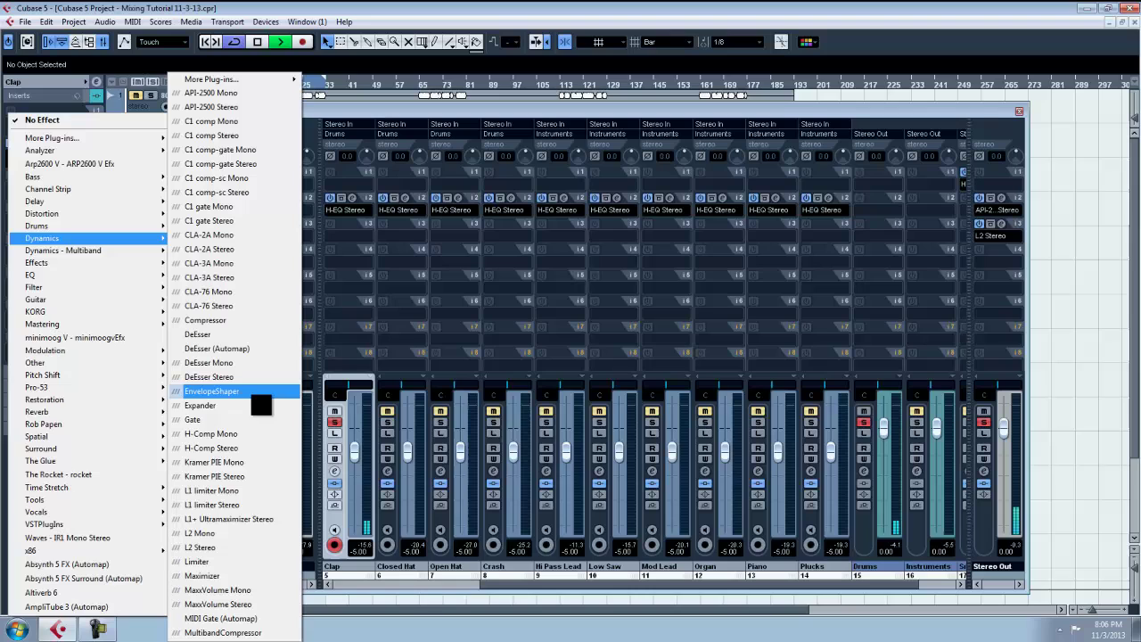
{"action": "left_click", "coordinate": [255, 449]}
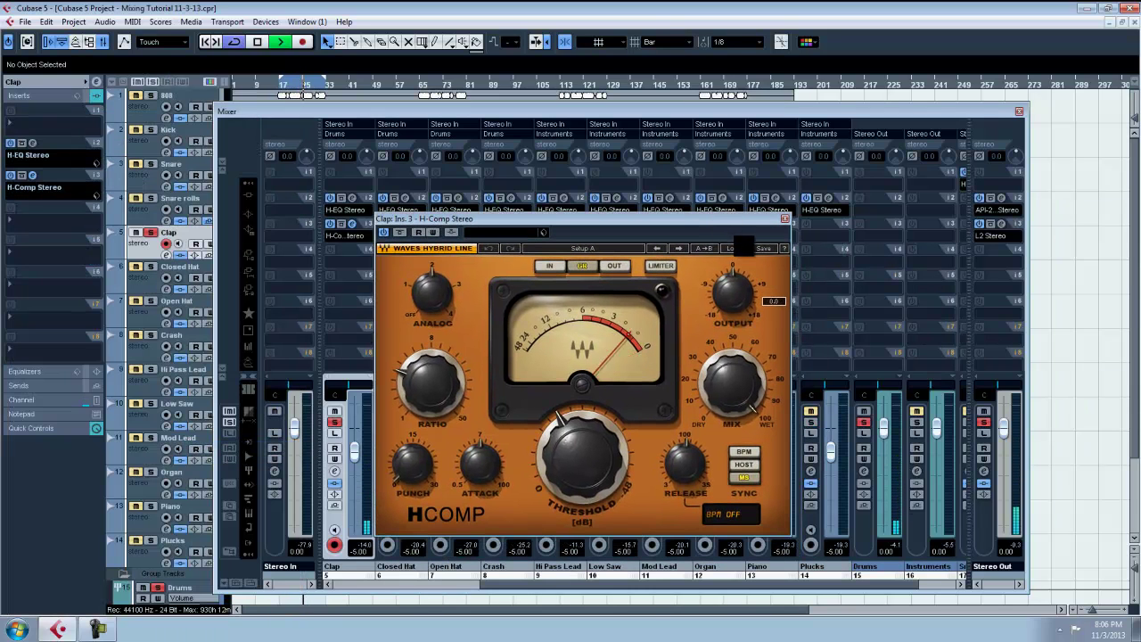
{"action": "left_click", "coordinate": [736, 249]}
{"action": "left_click", "coordinate": [807, 323]}
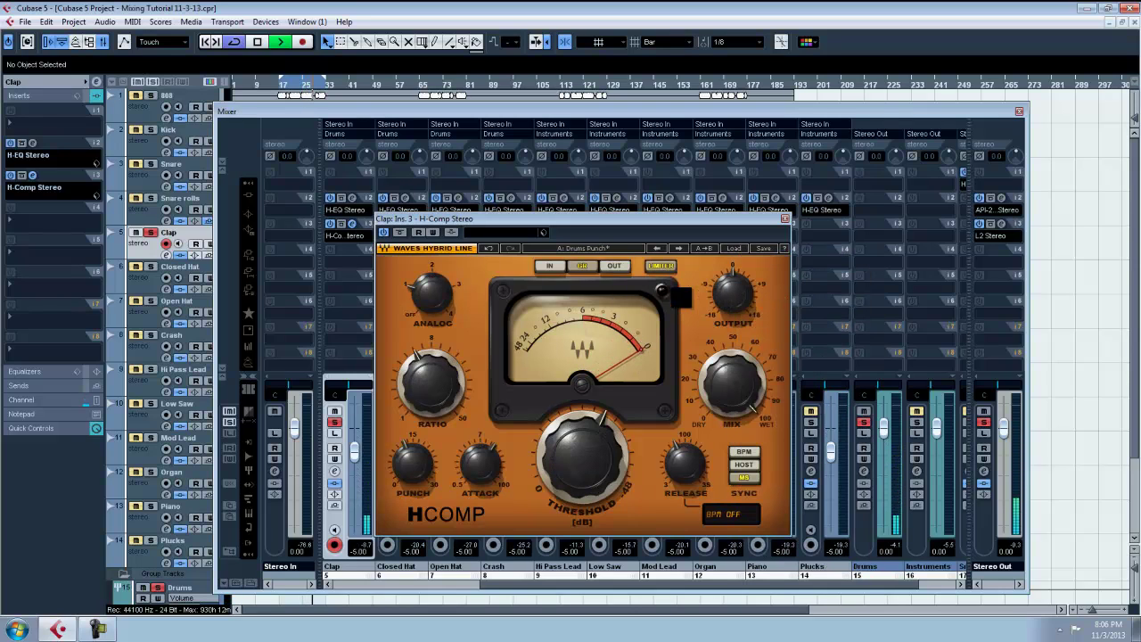
Step: Set the Clap compressor's release sync to BPM and raise its threshold to about -16 dB
{"action": "left_click", "coordinate": [745, 452]}
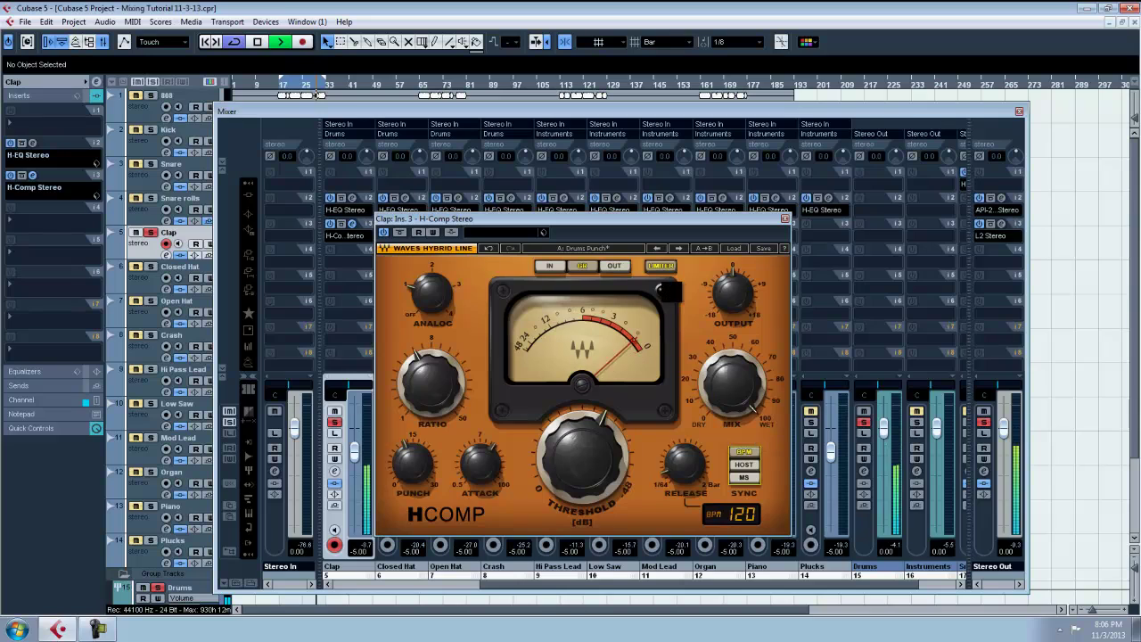
{"action": "left_click_drag", "start_coordinate": [616, 469], "coordinate": [596, 492]}
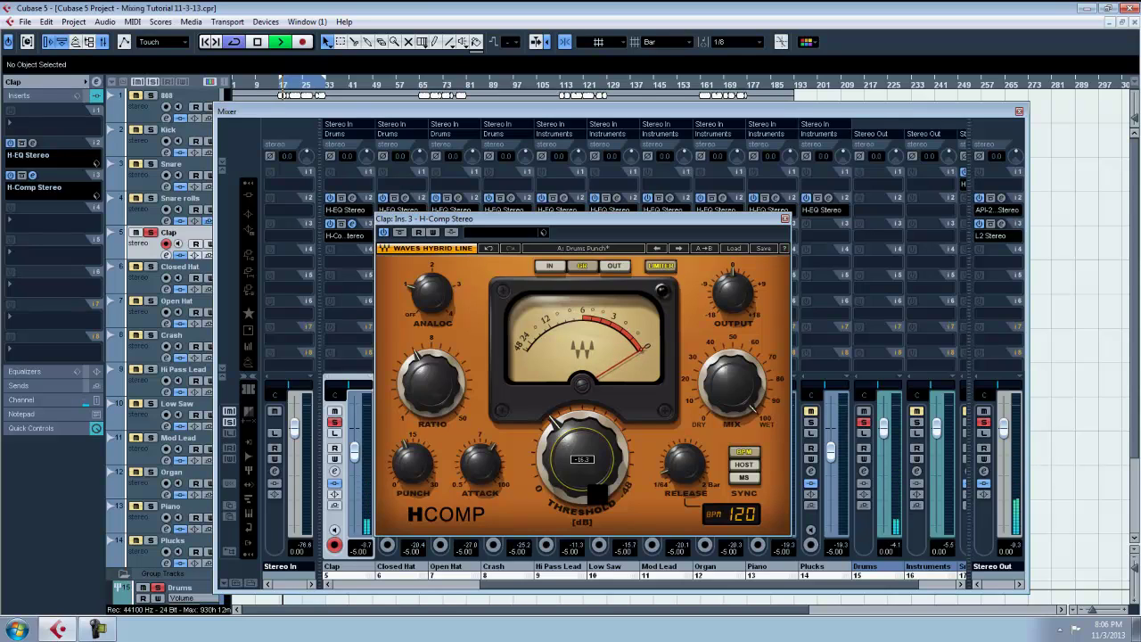
{"action": "left_click_drag", "start_coordinate": [597, 493], "coordinate": [595, 460]}
{"action": "left_click_drag", "start_coordinate": [593, 460], "coordinate": [593, 462]}
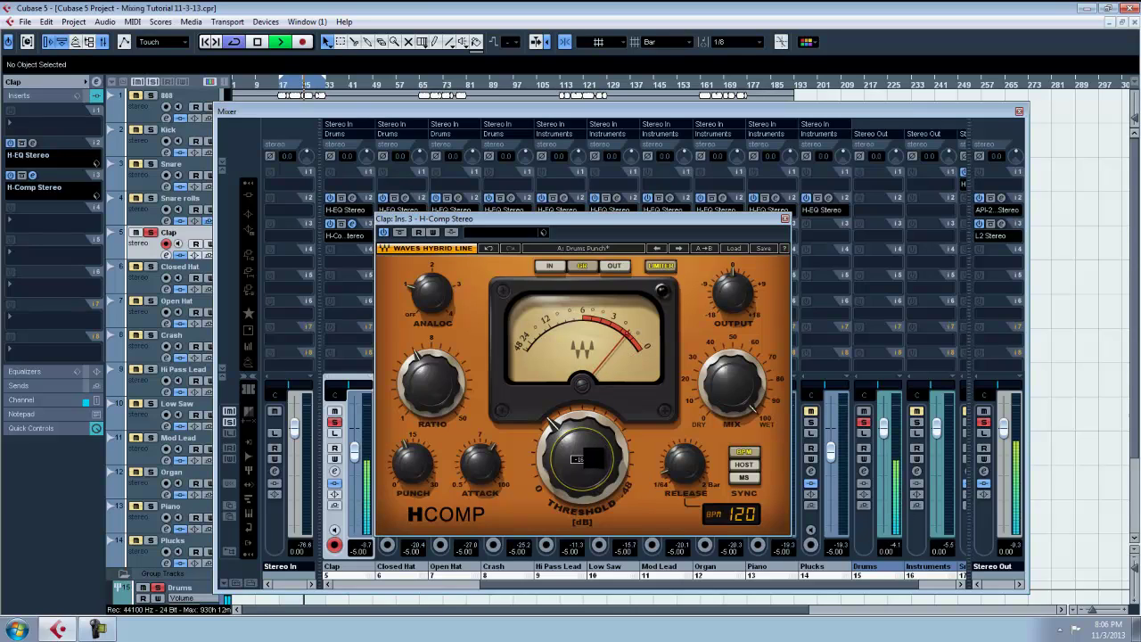
{"action": "left_click", "coordinate": [785, 219]}
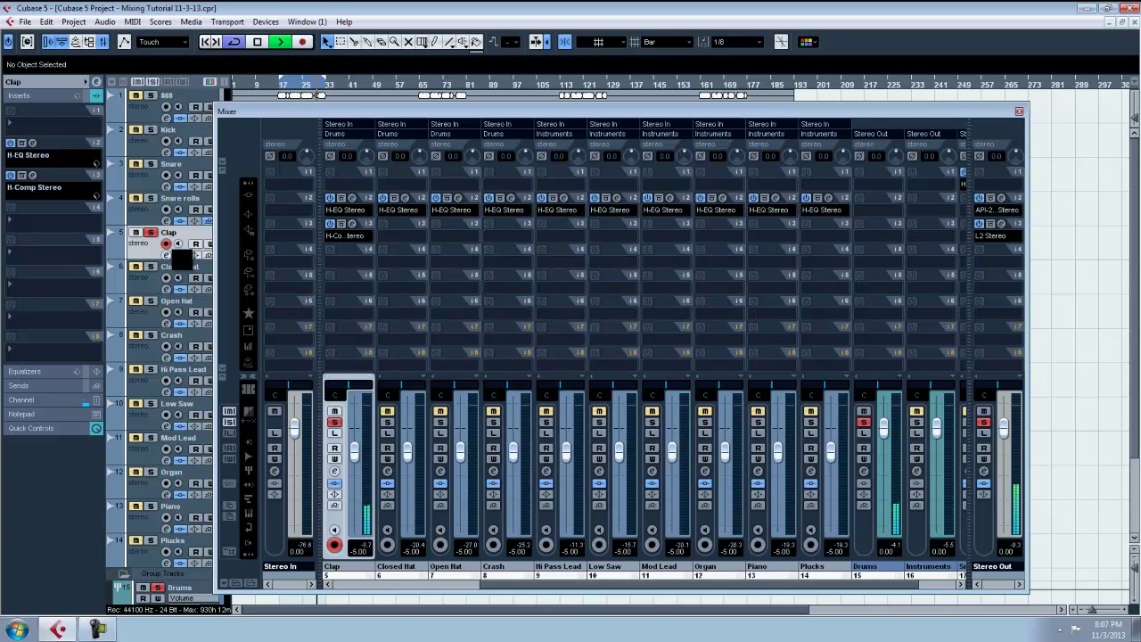
Step: Reopen the Clap track's H-Comp and raise its threshold slightly further
{"action": "left_click", "coordinate": [40, 187]}
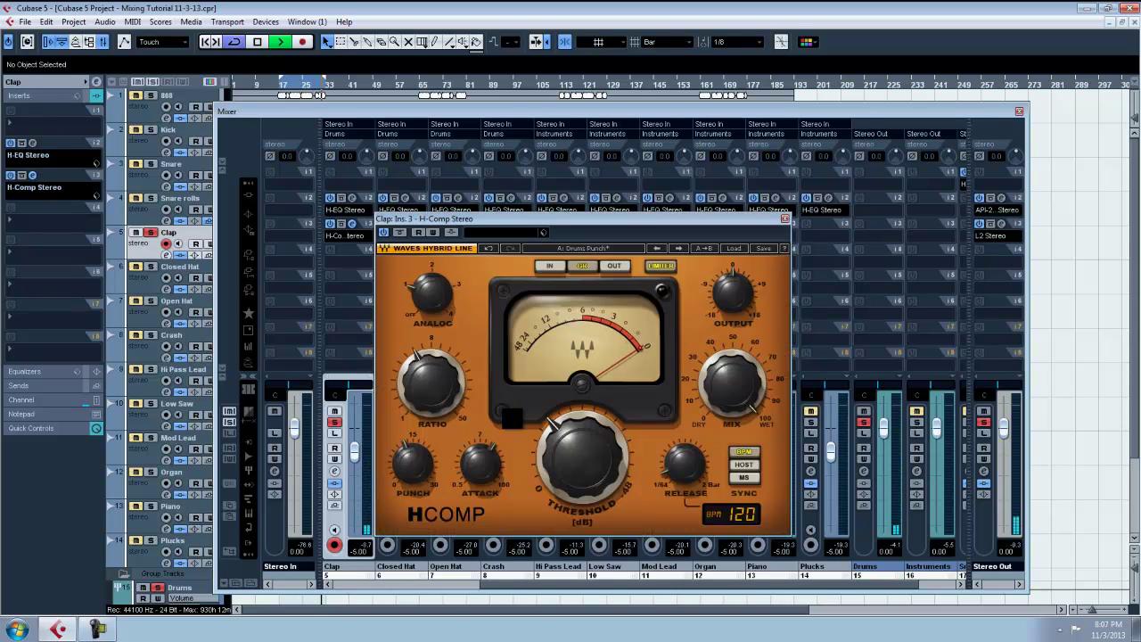
{"action": "left_click_drag", "start_coordinate": [581, 462], "coordinate": [581, 473]}
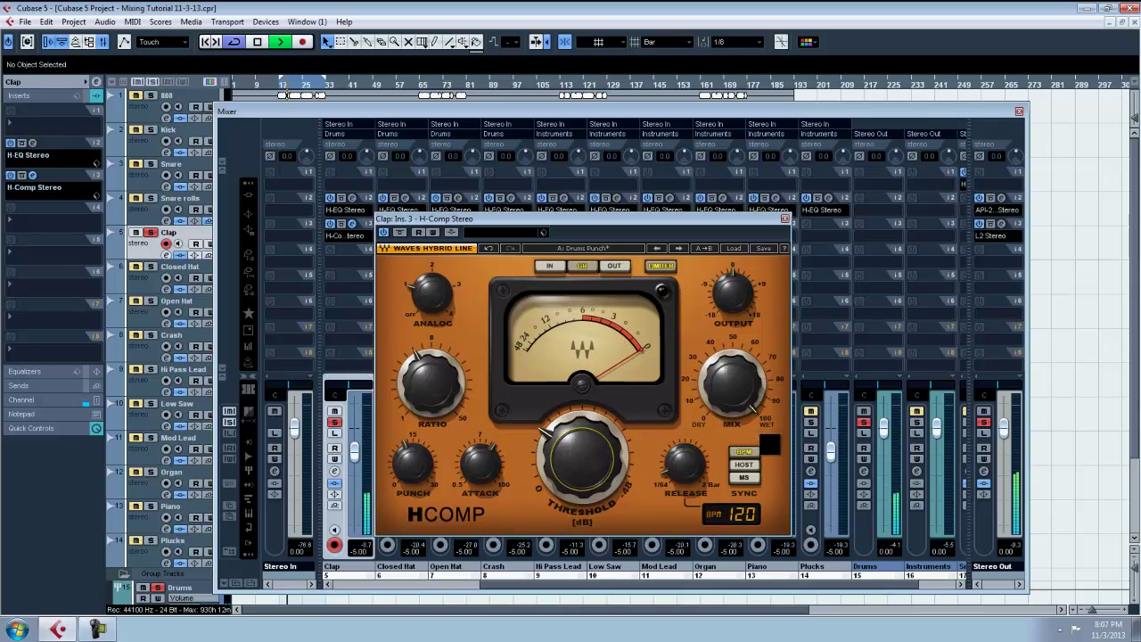
{"action": "left_click", "coordinate": [784, 218]}
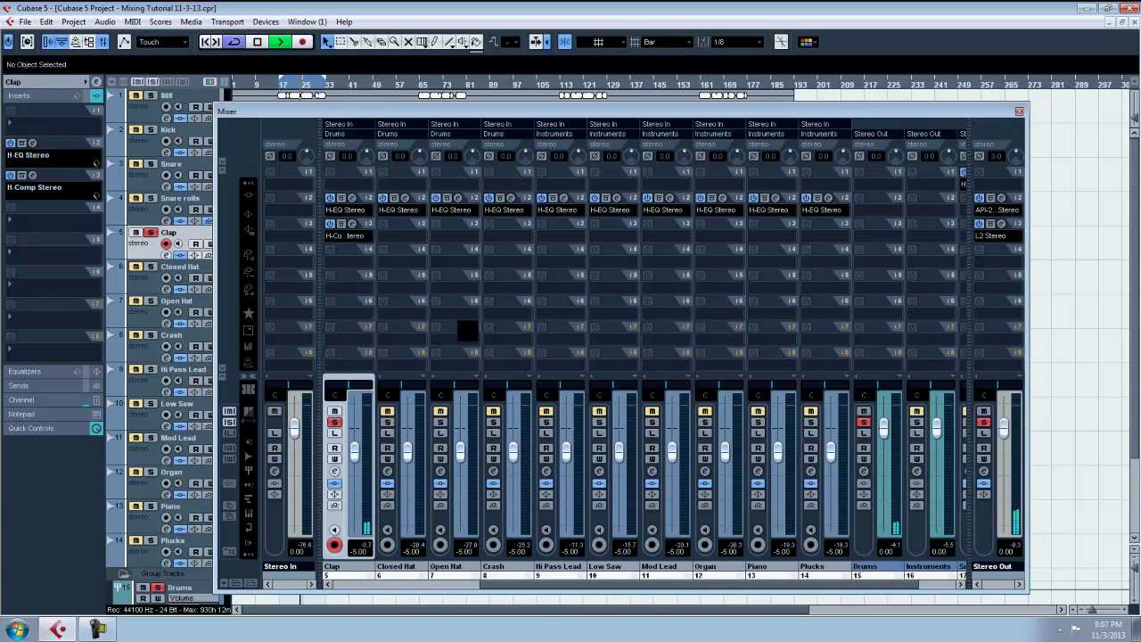
Step: Audition the Closed Hat and Open Hat tracks in solo, and move the solo and selection on to Crash
{"action": "left_click", "coordinate": [159, 269]}
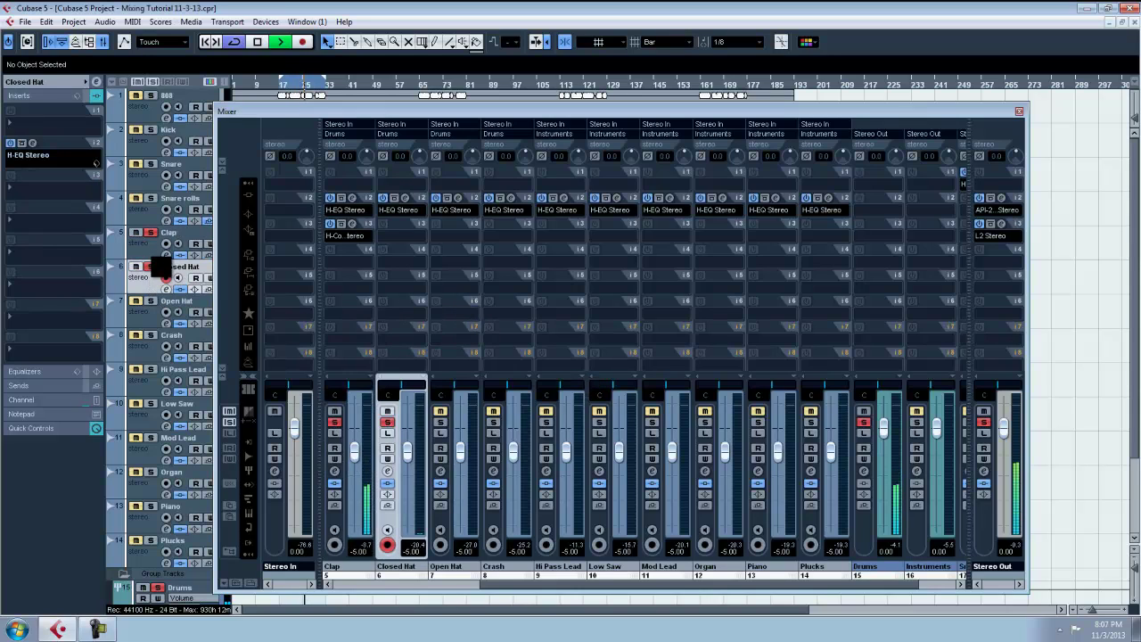
{"action": "left_click", "coordinate": [160, 314]}
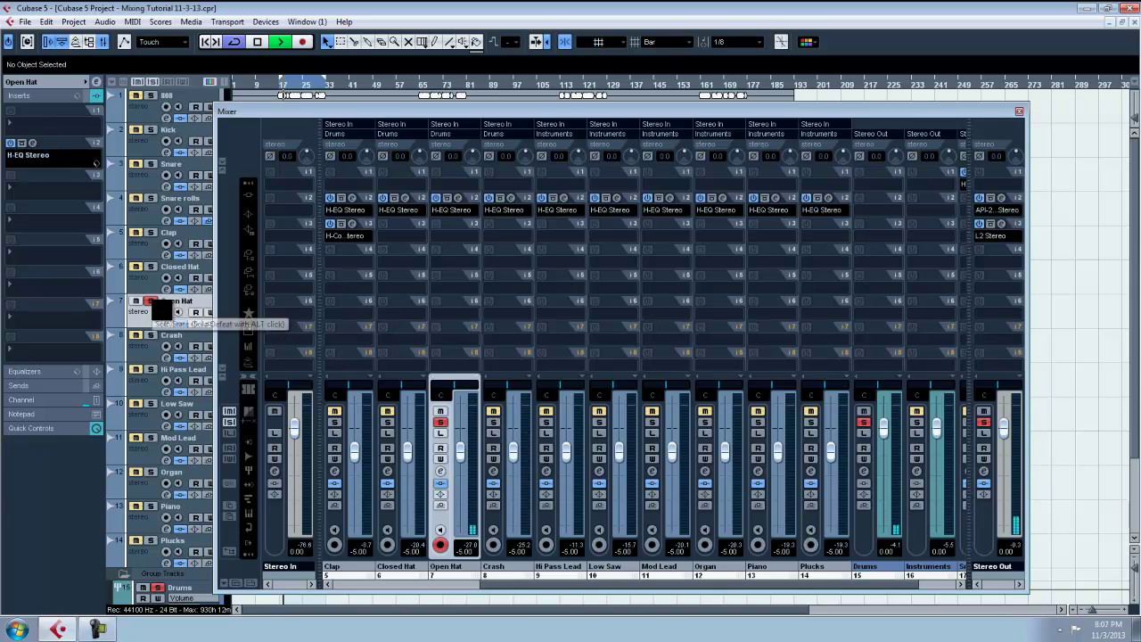
{"action": "left_click", "coordinate": [151, 335]}
{"action": "left_click", "coordinate": [150, 301]}
{"action": "left_click", "coordinate": [165, 349]}
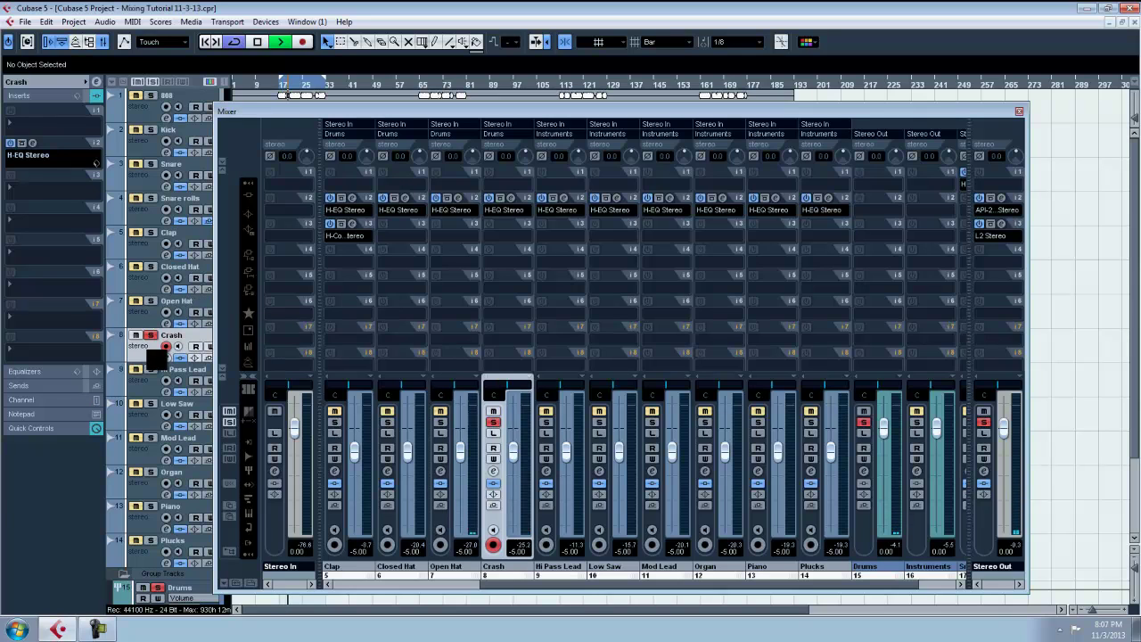
Step: Add H-Comp Stereo to the Crash track's third insert slot and load its Drums Punch preset
{"action": "left_click", "coordinate": [49, 194]}
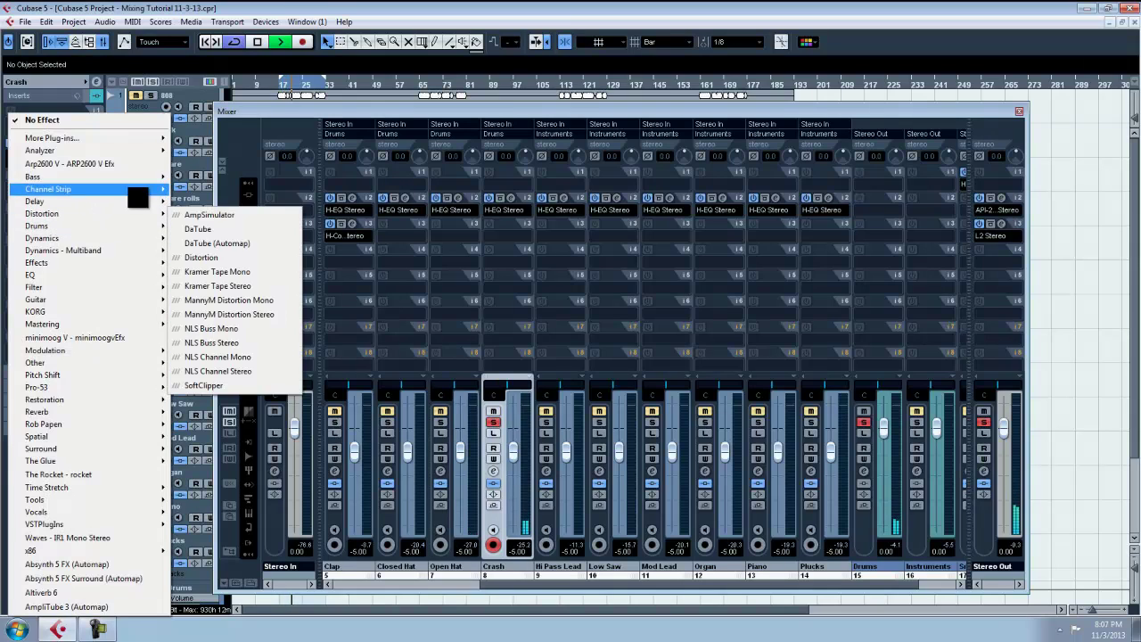
{"action": "mouse_move", "coordinate": [156, 240]}
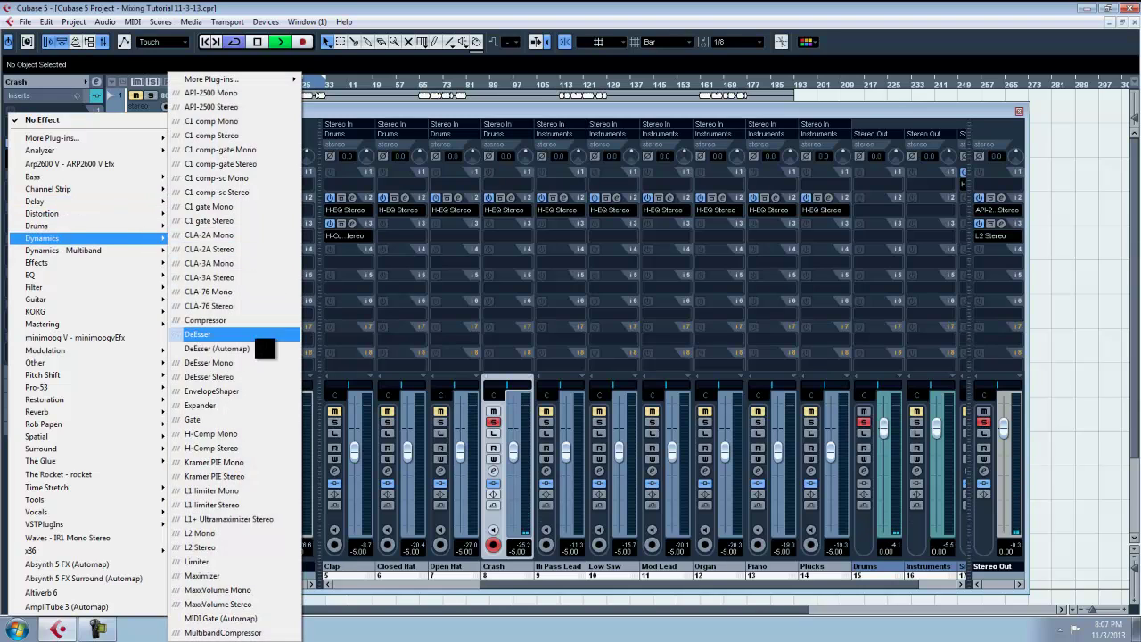
{"action": "left_click", "coordinate": [260, 440]}
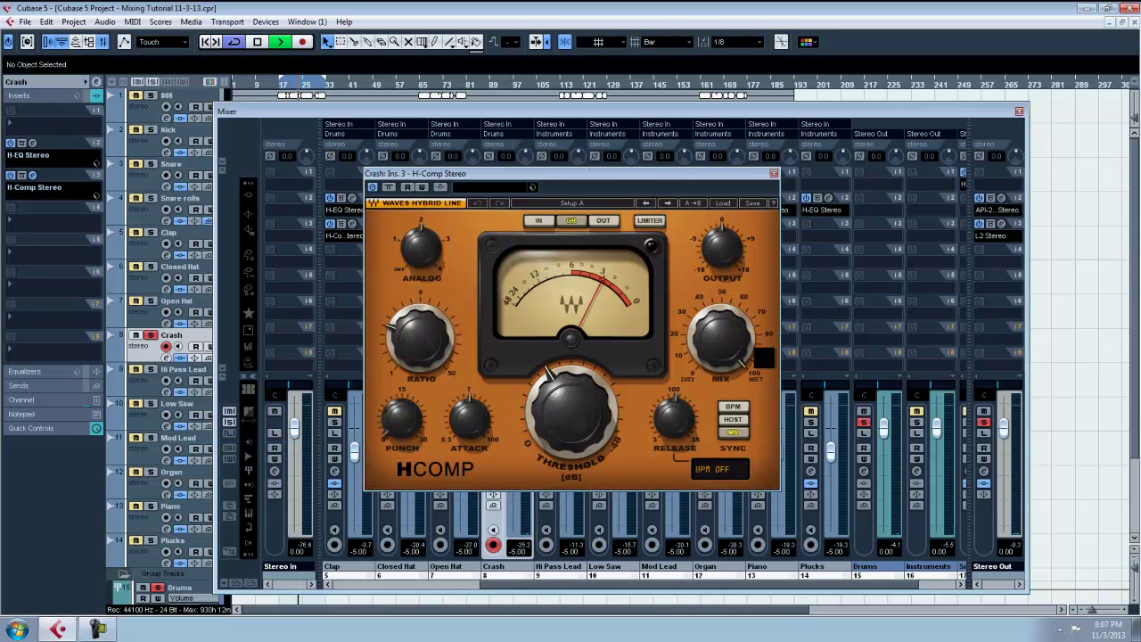
{"action": "left_click", "coordinate": [724, 204]}
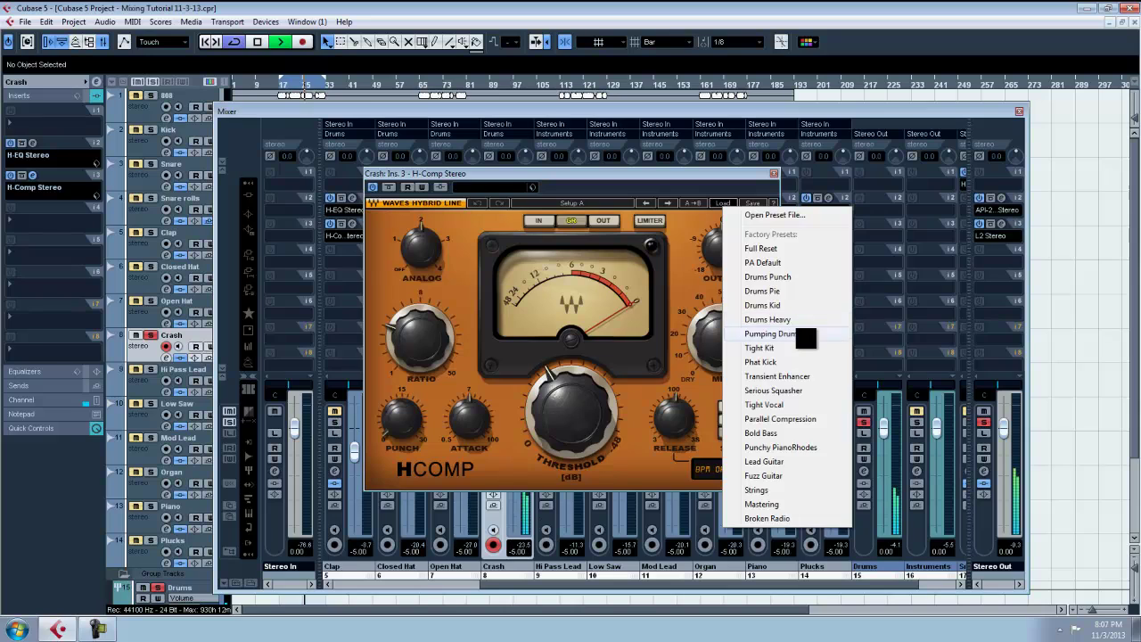
{"action": "left_click", "coordinate": [796, 278]}
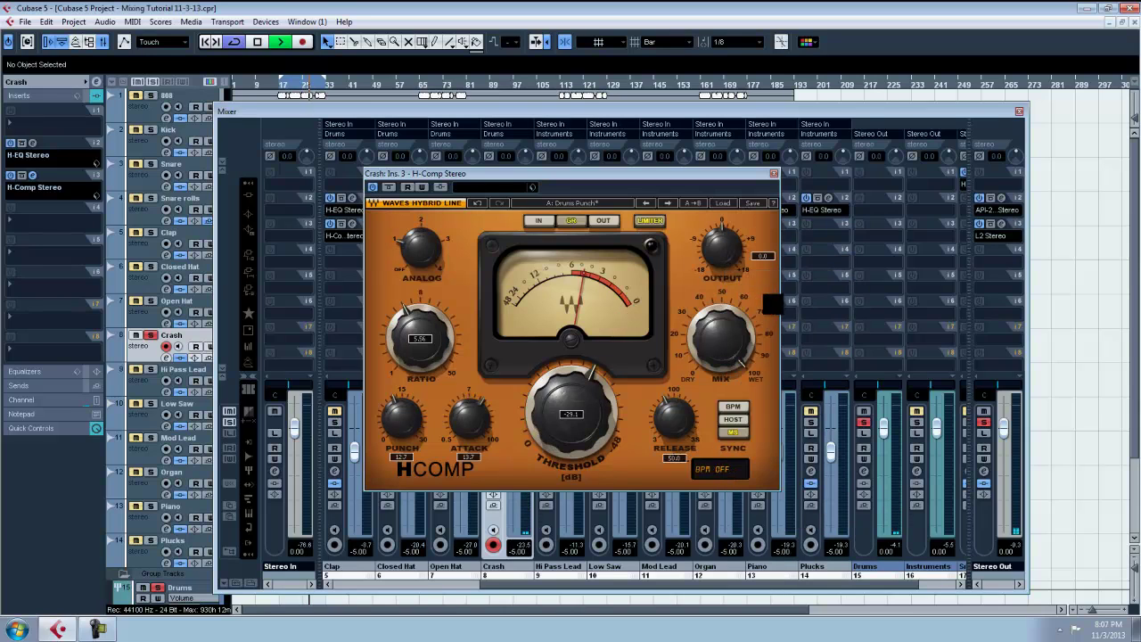
Step: Raise the Crash compressor's threshold slightly and set its release sync to Host
{"action": "left_click_drag", "start_coordinate": [585, 428], "coordinate": [585, 384]}
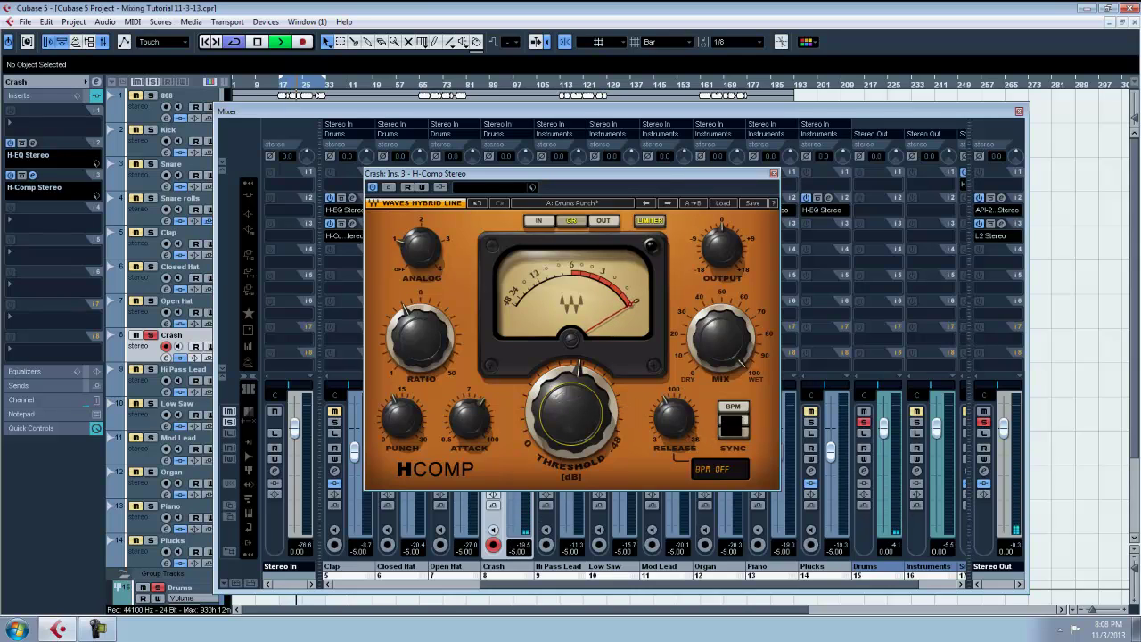
{"action": "left_click", "coordinate": [733, 419]}
{"action": "left_click", "coordinate": [774, 173]}
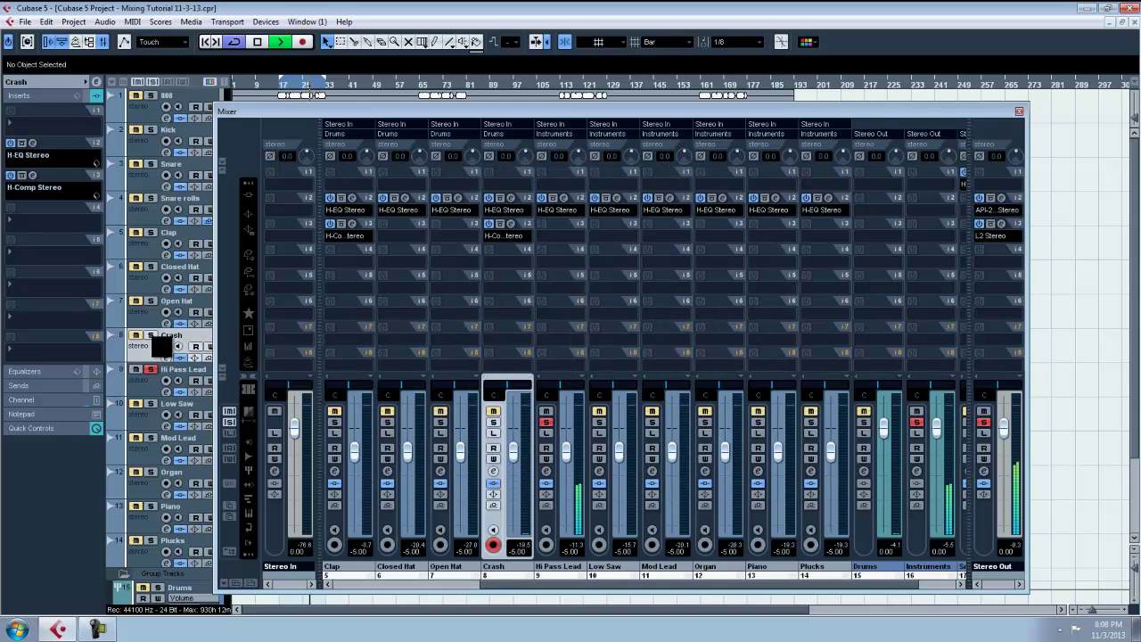
Step: Select the soloed Hi Pass Lead track and add API-2500 Stereo to its third insert slot
{"action": "left_click", "coordinate": [157, 385]}
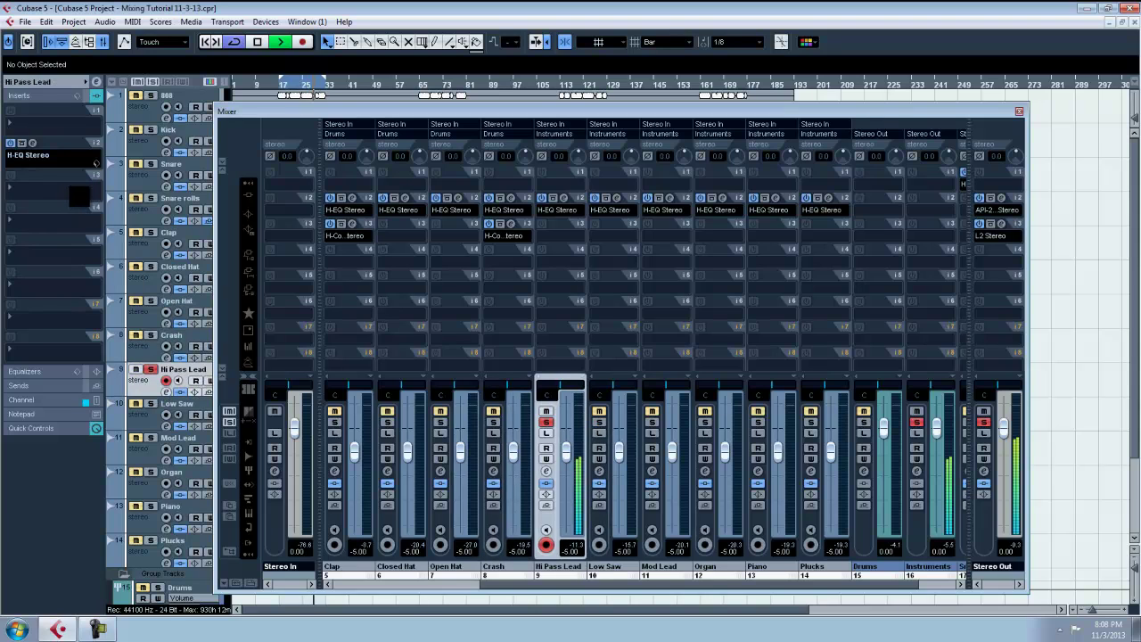
{"action": "left_click", "coordinate": [68, 189]}
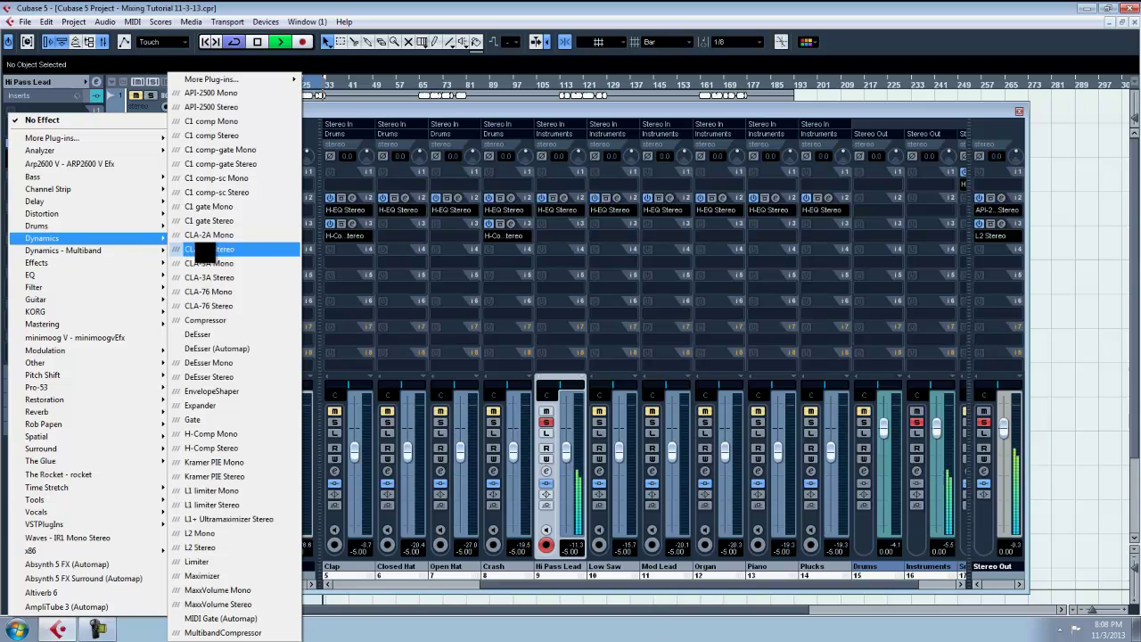
{"action": "left_click", "coordinate": [286, 109]}
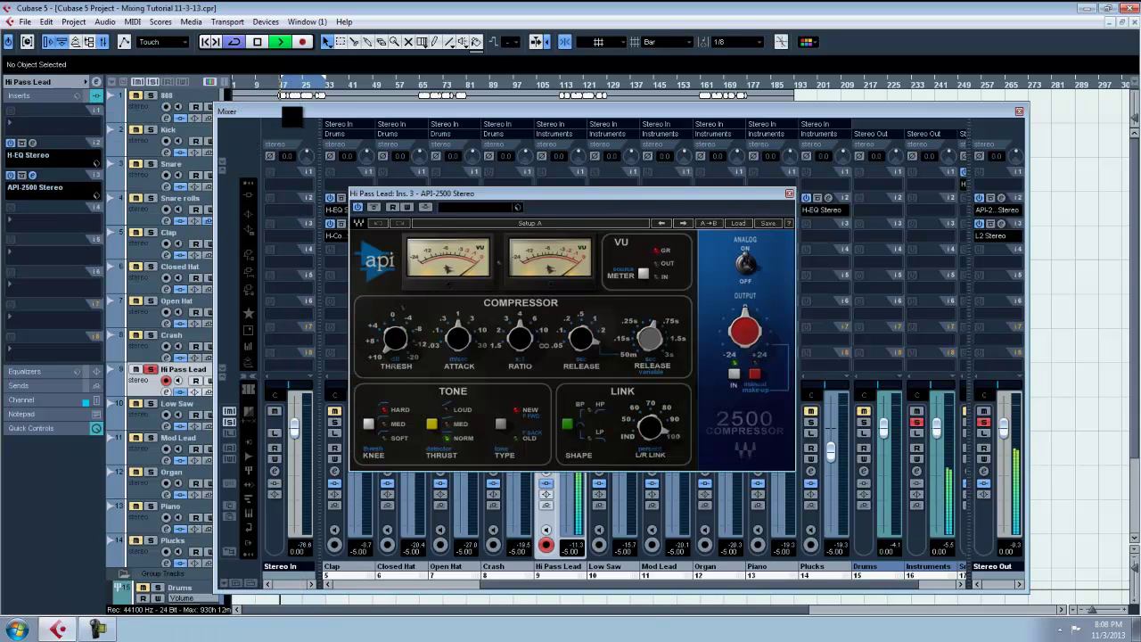
Step: Load the Strings preset in the Hi Pass Lead API-2500, switch it to a fixed release time and raise the threshold to around 0
{"action": "left_click", "coordinate": [738, 223]}
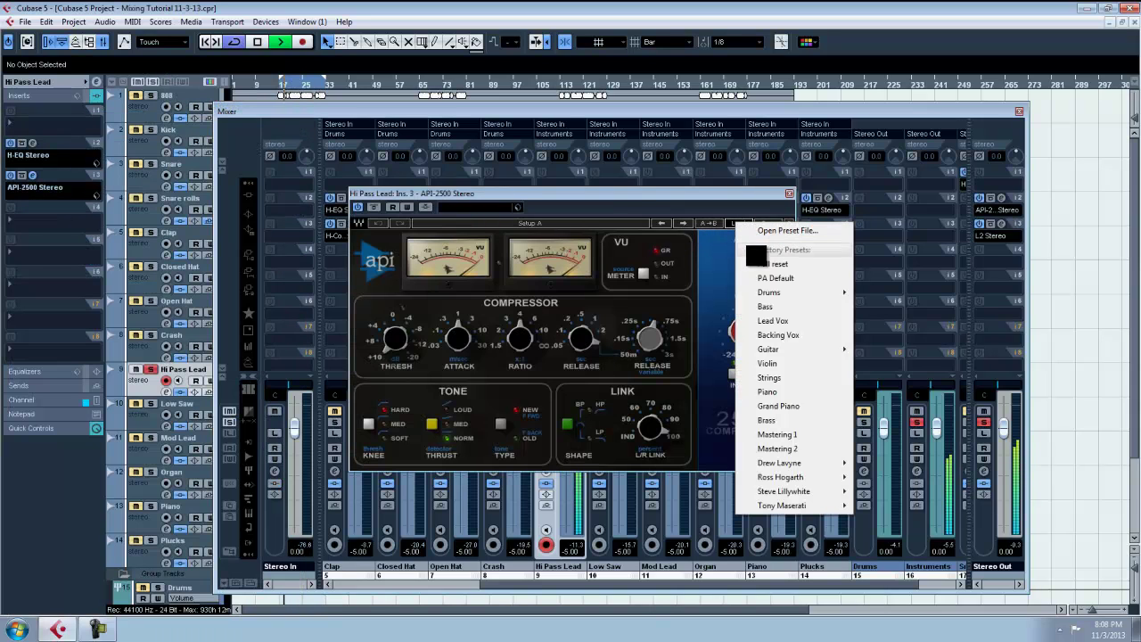
{"action": "left_click", "coordinate": [810, 377]}
{"action": "left_click_drag", "start_coordinate": [414, 323], "coordinate": [410, 393]}
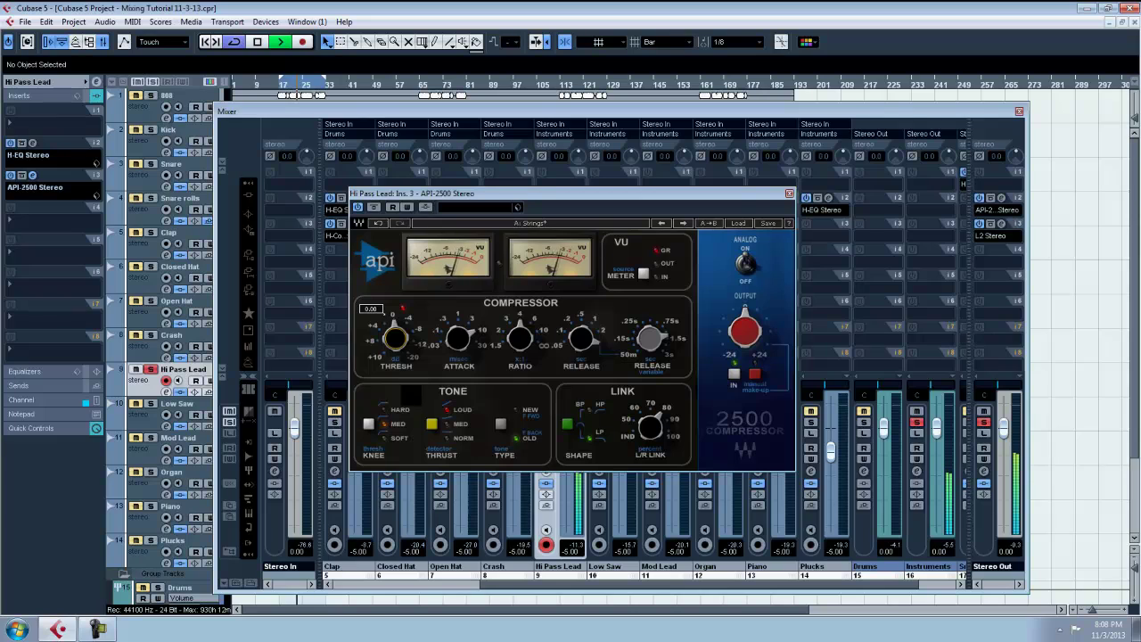
{"action": "left_click_drag", "start_coordinate": [583, 362], "coordinate": [585, 385]}
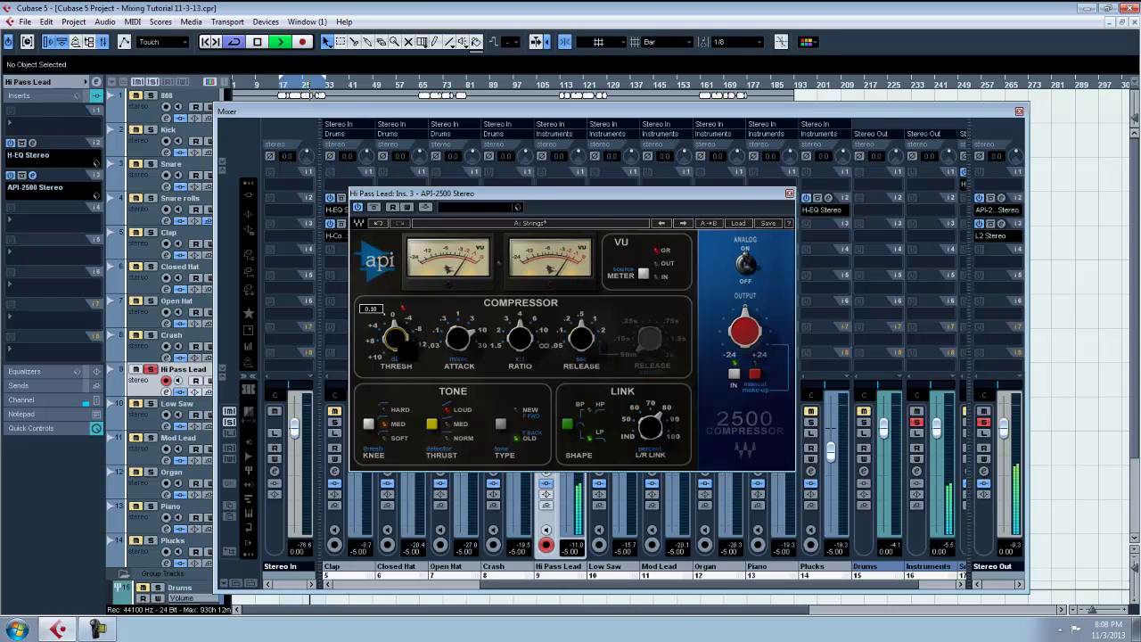
{"action": "left_click_drag", "start_coordinate": [398, 337], "coordinate": [408, 368]}
{"action": "left_click", "coordinate": [789, 193]}
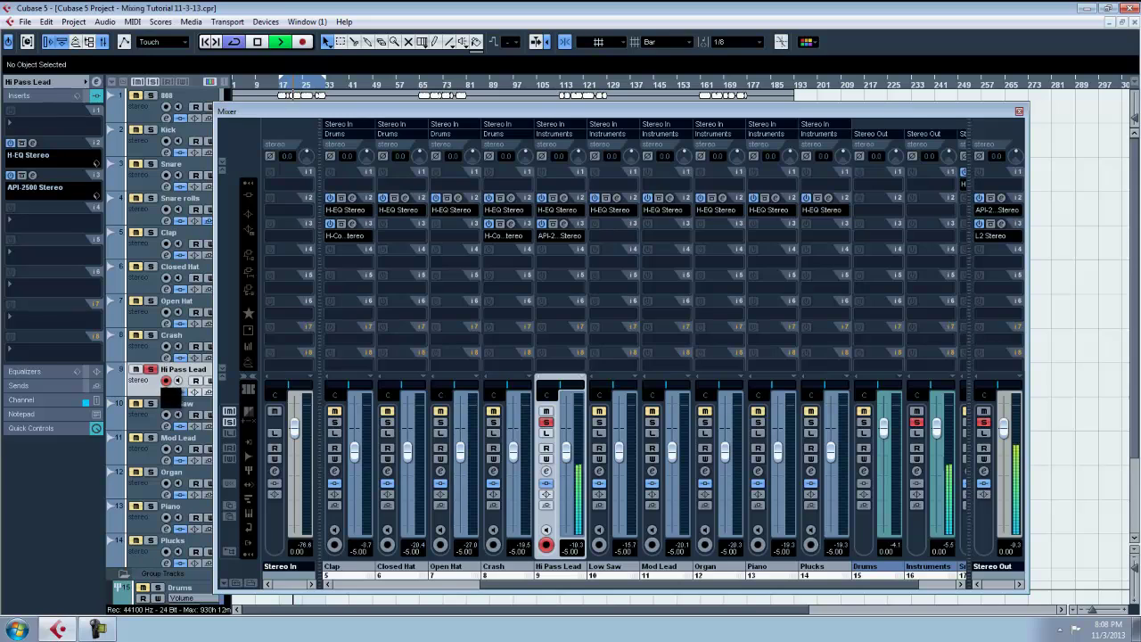
Step: Move the solo and selection to the Low Saw track and add API-2500 Stereo to its third insert slot
{"action": "left_click", "coordinate": [154, 425]}
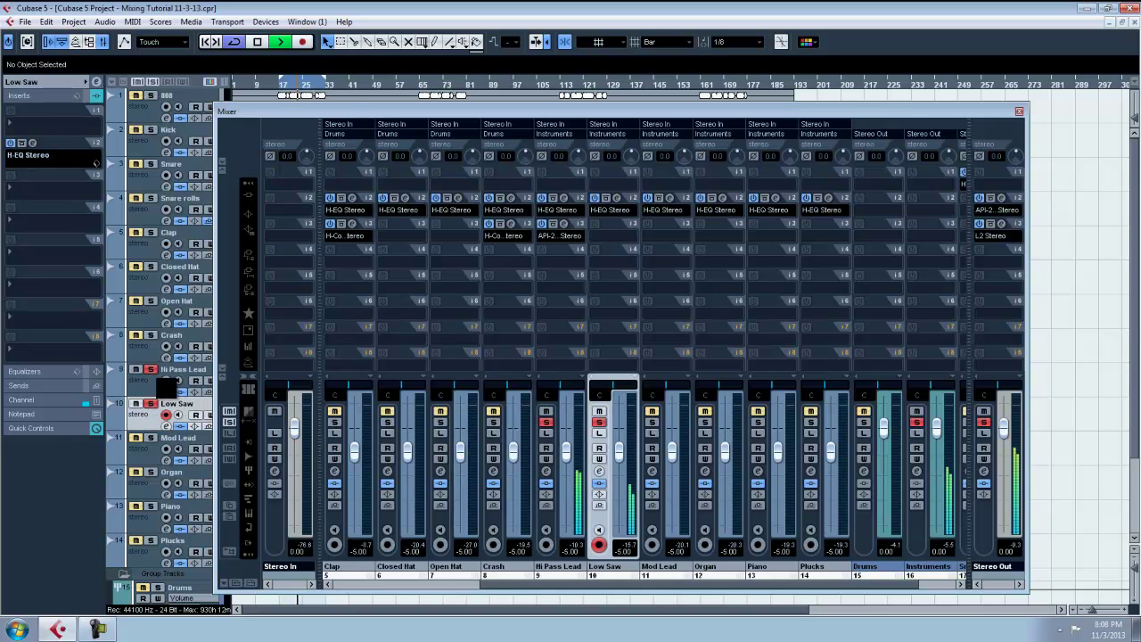
{"action": "left_click", "coordinate": [42, 194]}
{"action": "mouse_move", "coordinate": [79, 229]}
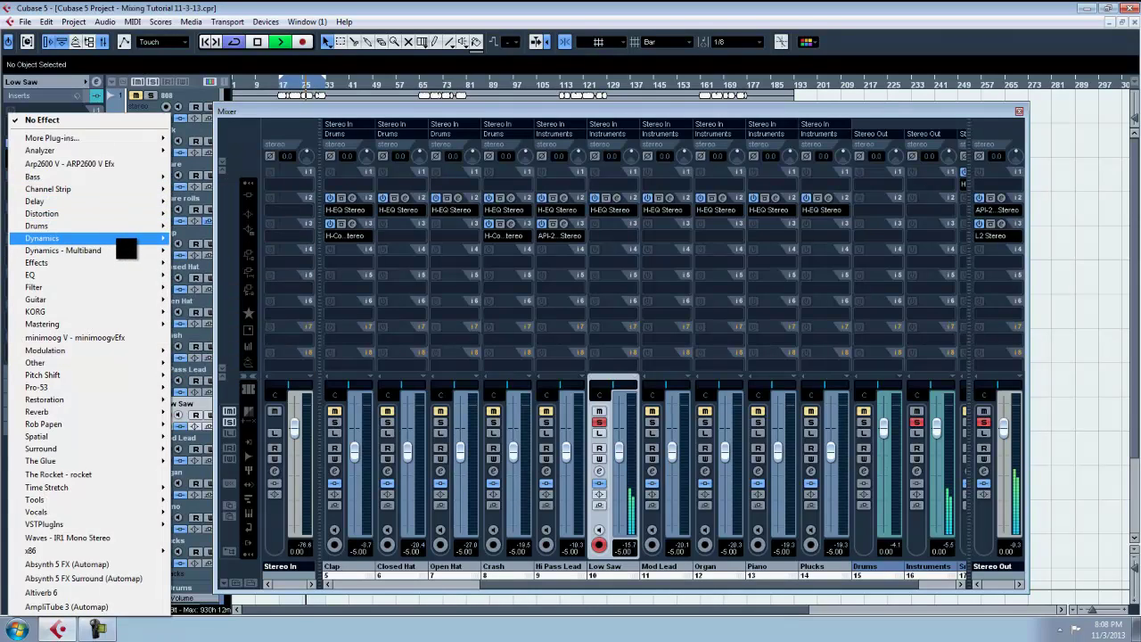
{"action": "mouse_move", "coordinate": [125, 239]}
{"action": "left_click", "coordinate": [264, 111]}
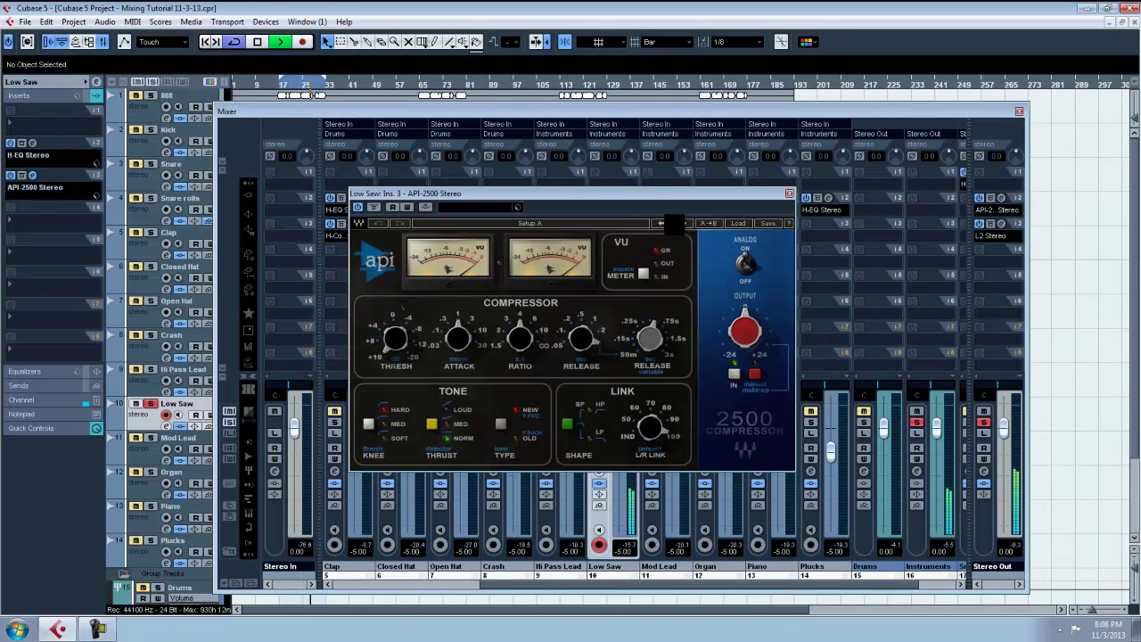
Step: Load the Strings preset in the Low Saw compressor, switch it to a fixed release time and raise its threshold
{"action": "left_click", "coordinate": [746, 226]}
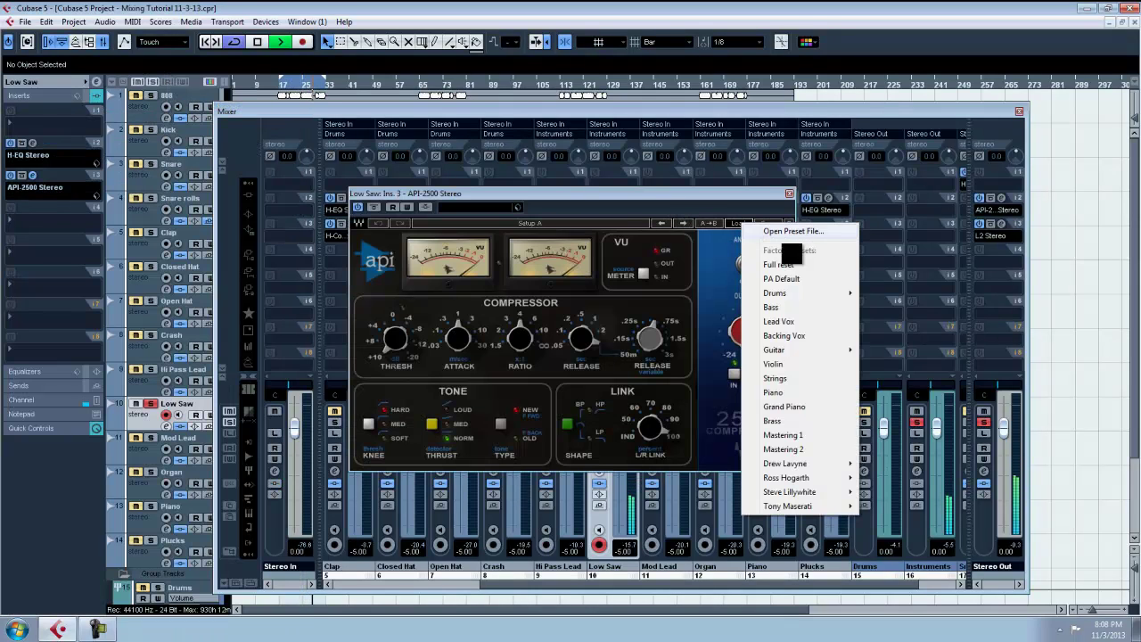
{"action": "left_click", "coordinate": [808, 380]}
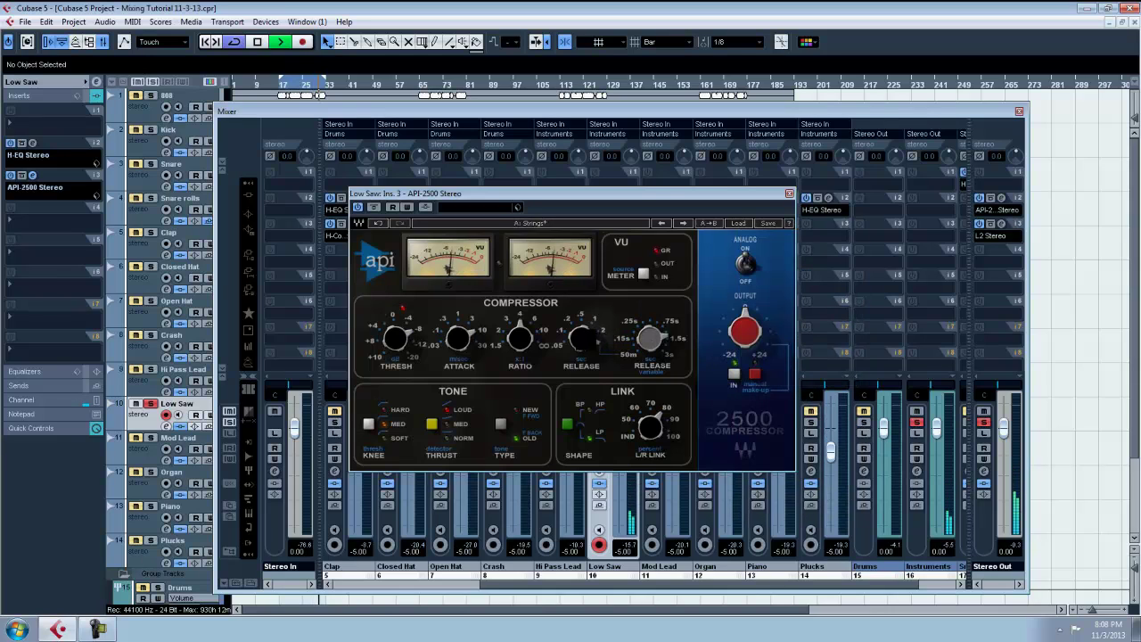
{"action": "left_click_drag", "start_coordinate": [582, 337], "coordinate": [581, 372]}
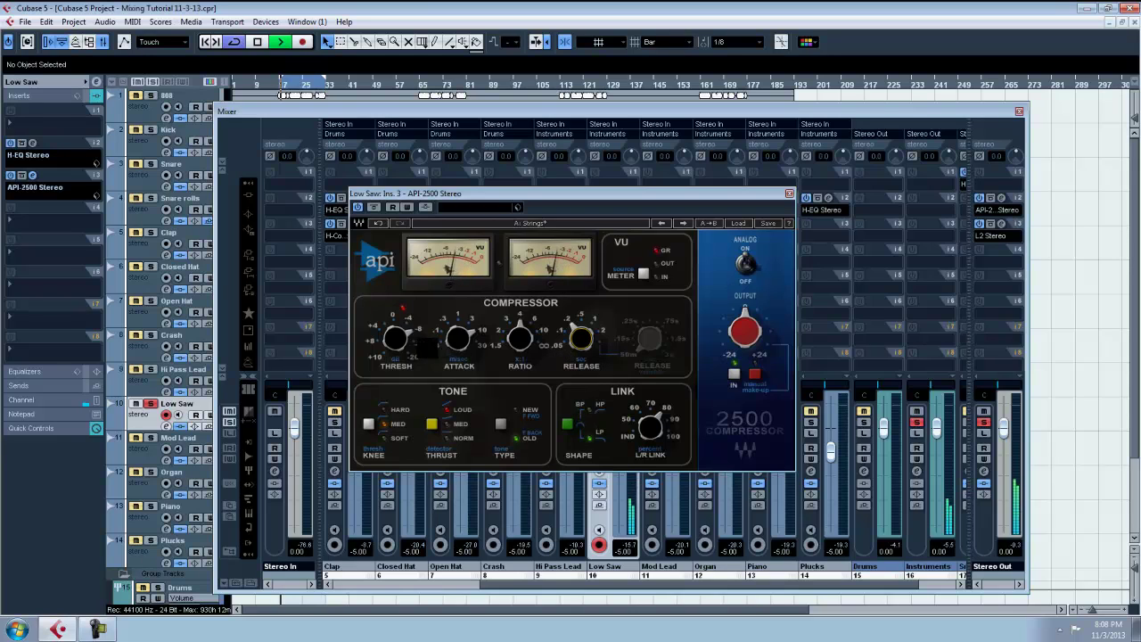
{"action": "left_click_drag", "start_coordinate": [393, 346], "coordinate": [404, 398]}
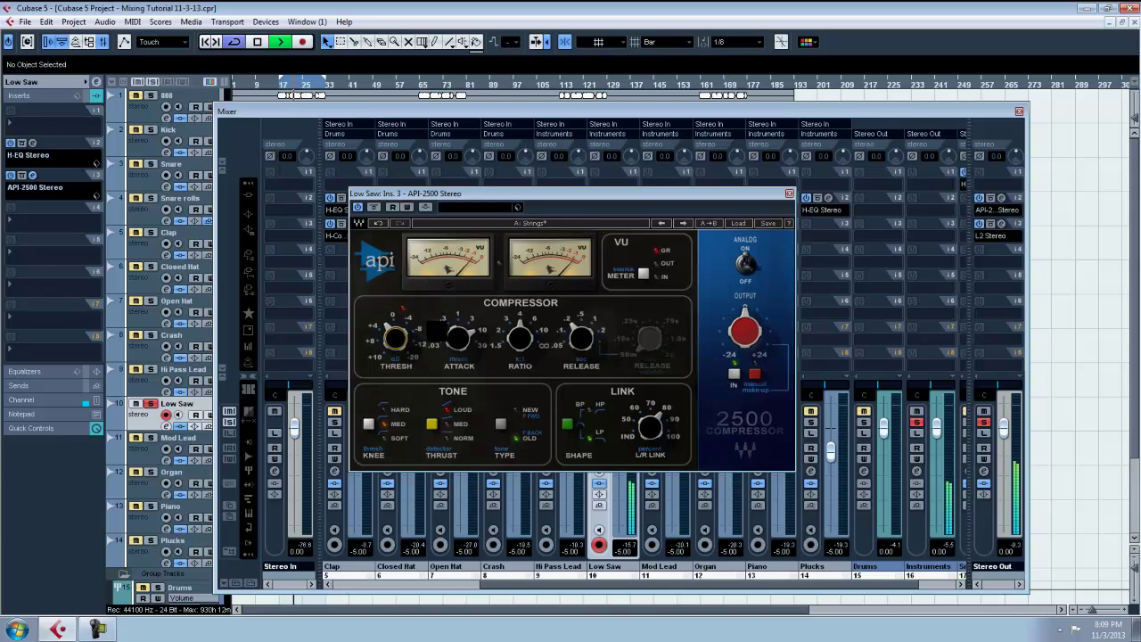
{"action": "left_click", "coordinate": [791, 193]}
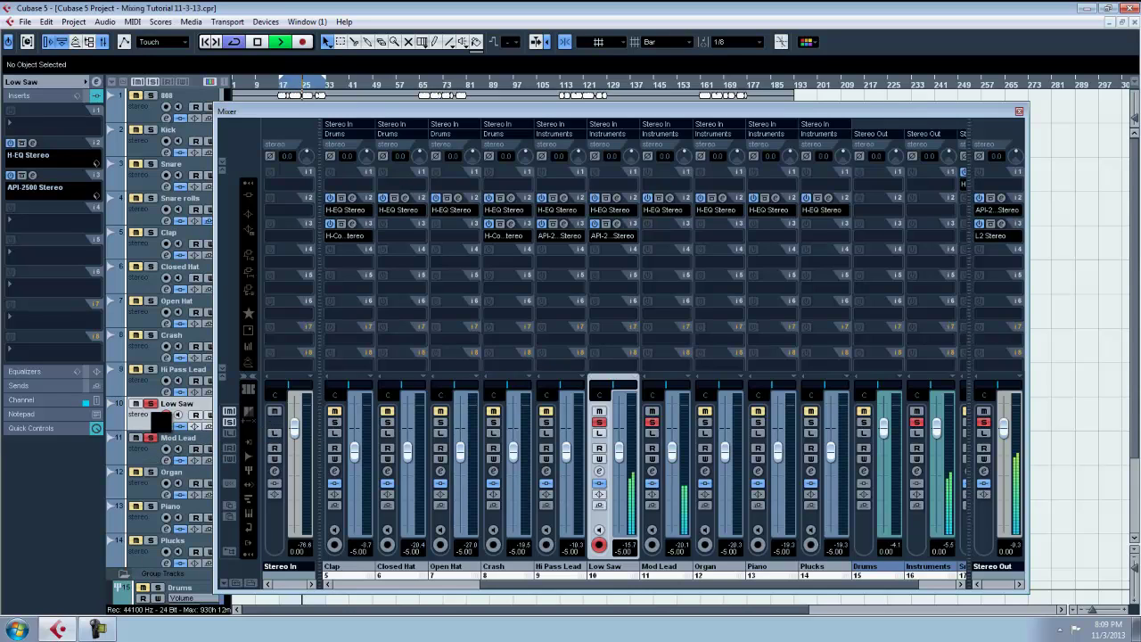
Step: Select the soloed Mod Lead track and add API-2500 Stereo to its third insert slot
{"action": "left_click", "coordinate": [157, 441]}
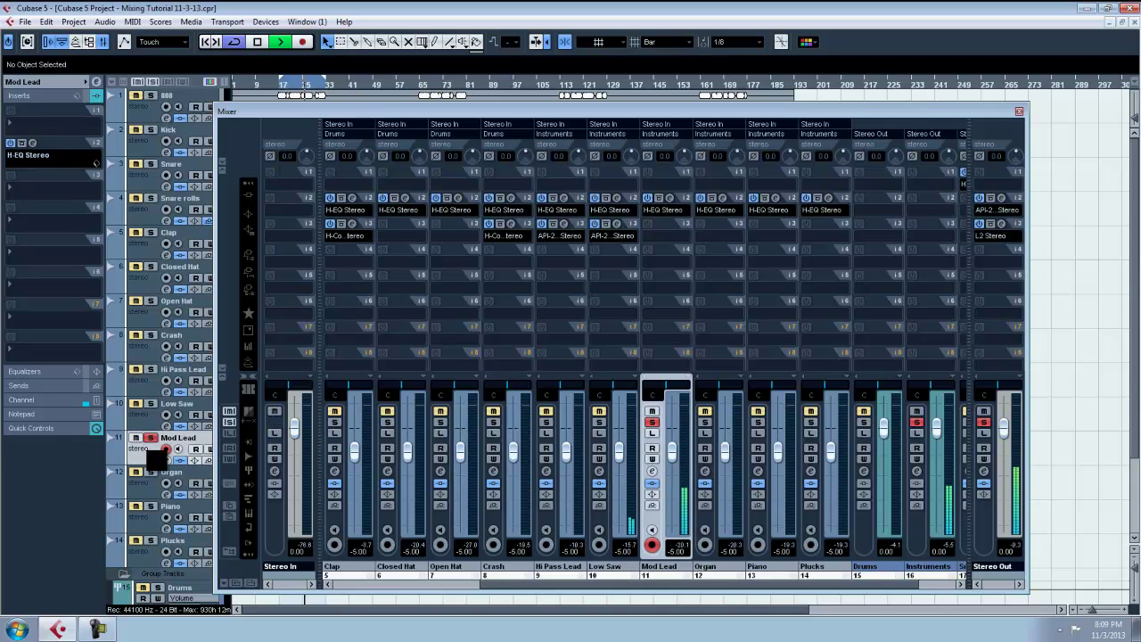
{"action": "left_click", "coordinate": [57, 196]}
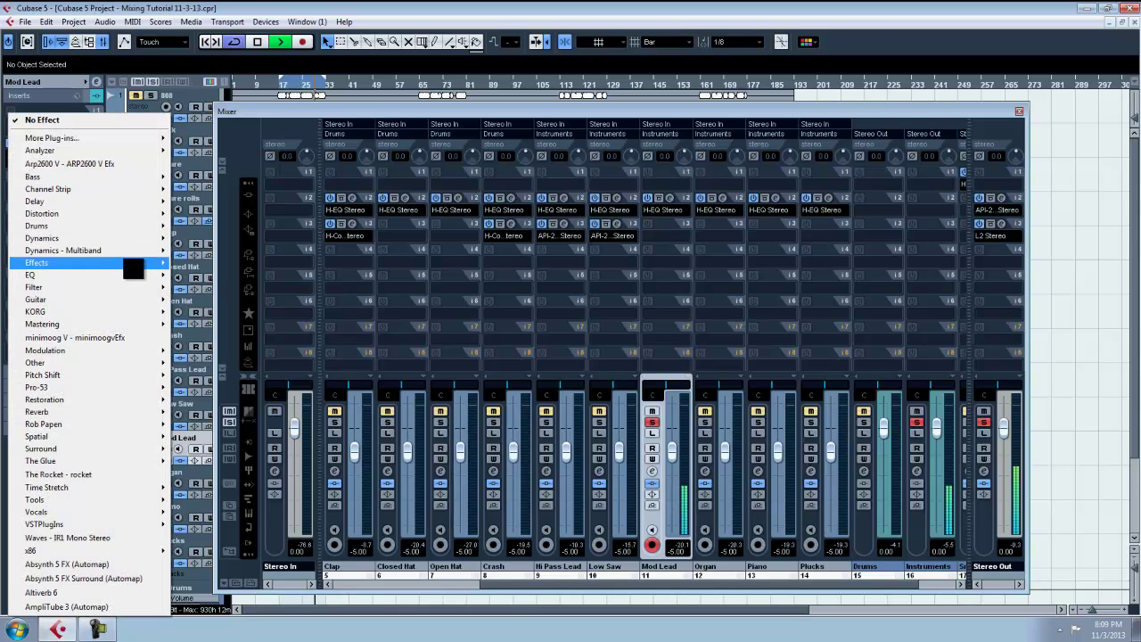
{"action": "mouse_move", "coordinate": [136, 279]}
{"action": "mouse_move", "coordinate": [151, 238]}
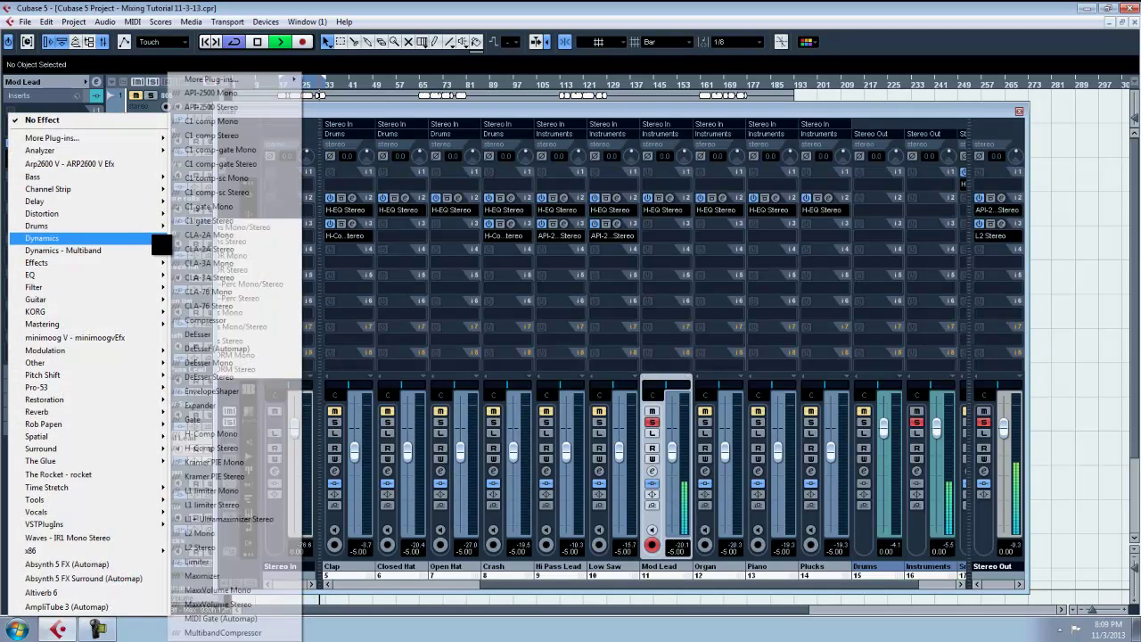
{"action": "left_click", "coordinate": [214, 106]}
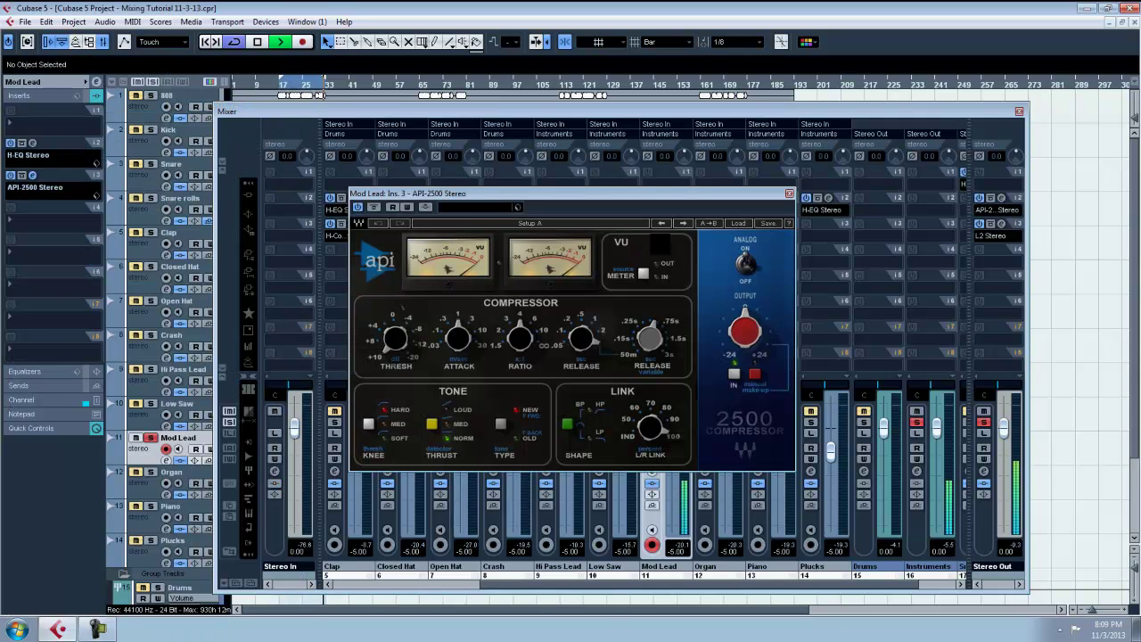
Step: Load the Guitar preset in the Mod Lead compressor and fine-tune its threshold to around 0
{"action": "left_click", "coordinate": [748, 228]}
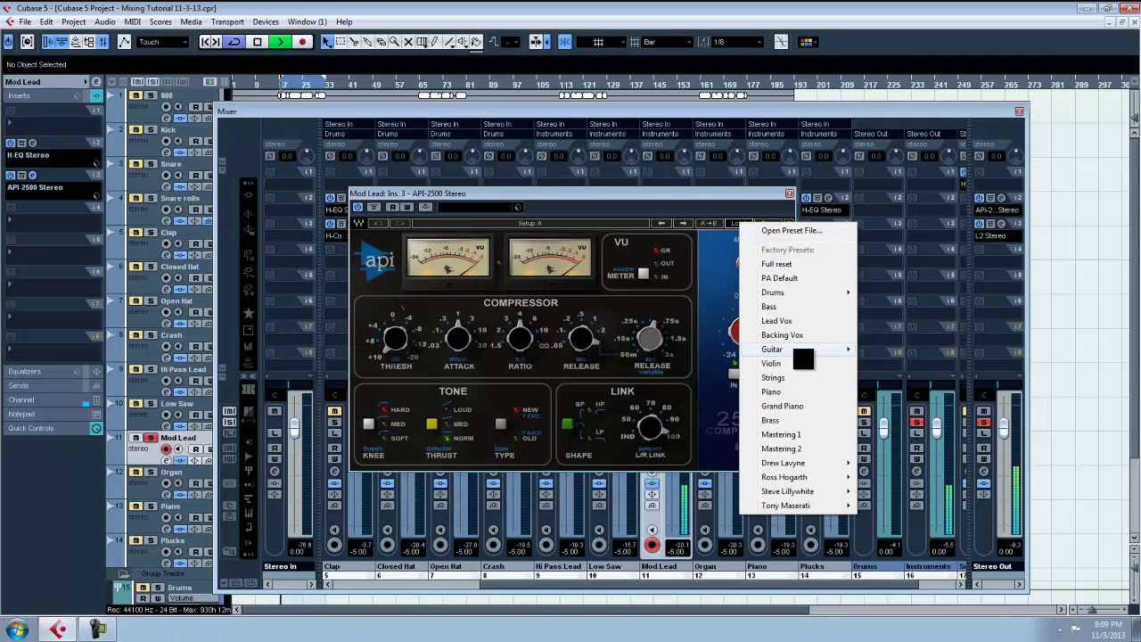
{"action": "mouse_move", "coordinate": [805, 353]}
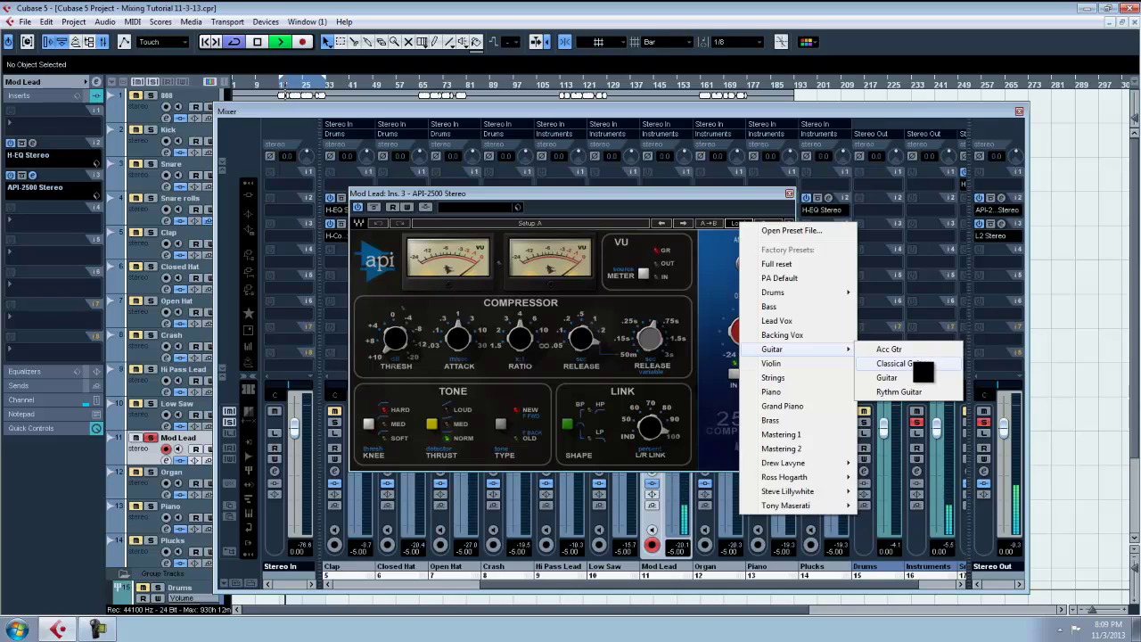
{"action": "left_click", "coordinate": [919, 378]}
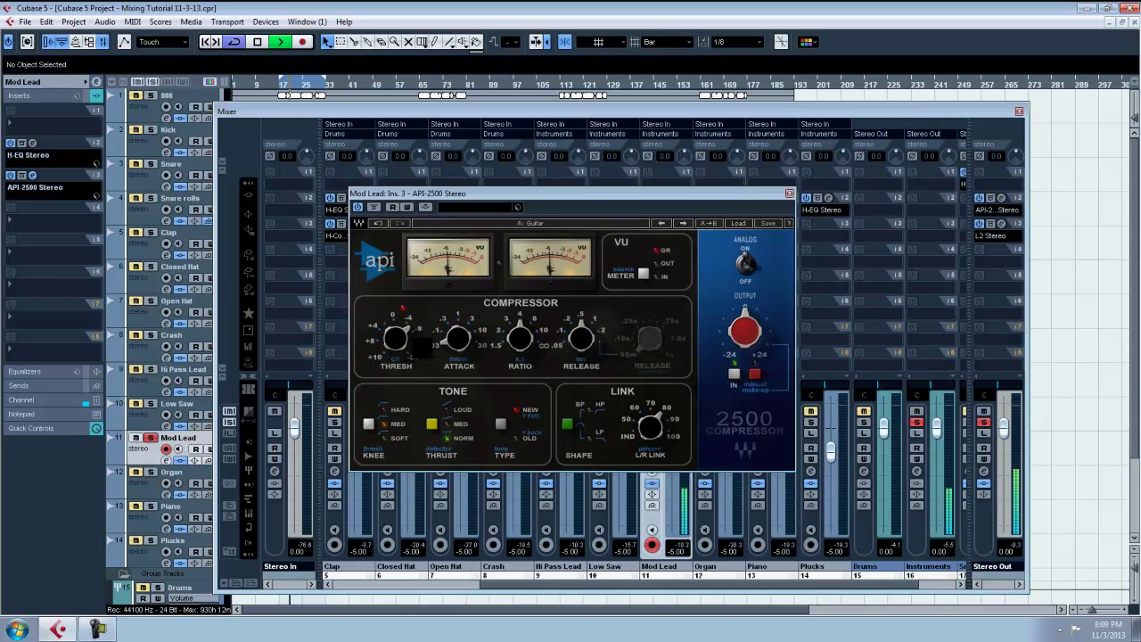
{"action": "left_click_drag", "start_coordinate": [397, 337], "coordinate": [406, 379]}
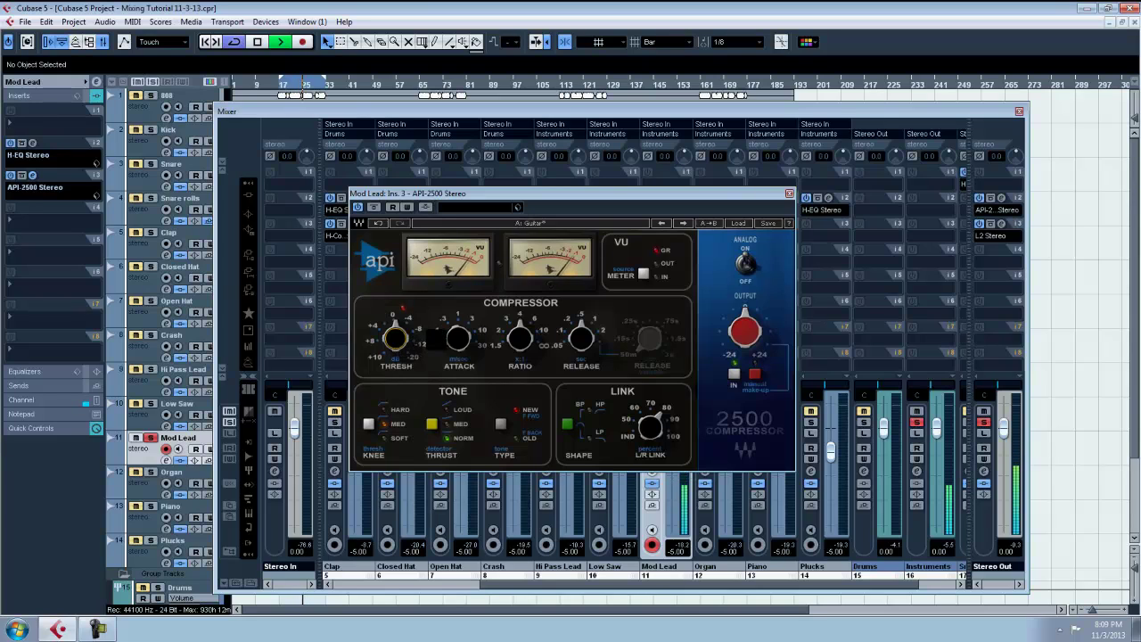
{"action": "left_click_drag", "start_coordinate": [400, 340], "coordinate": [400, 343]}
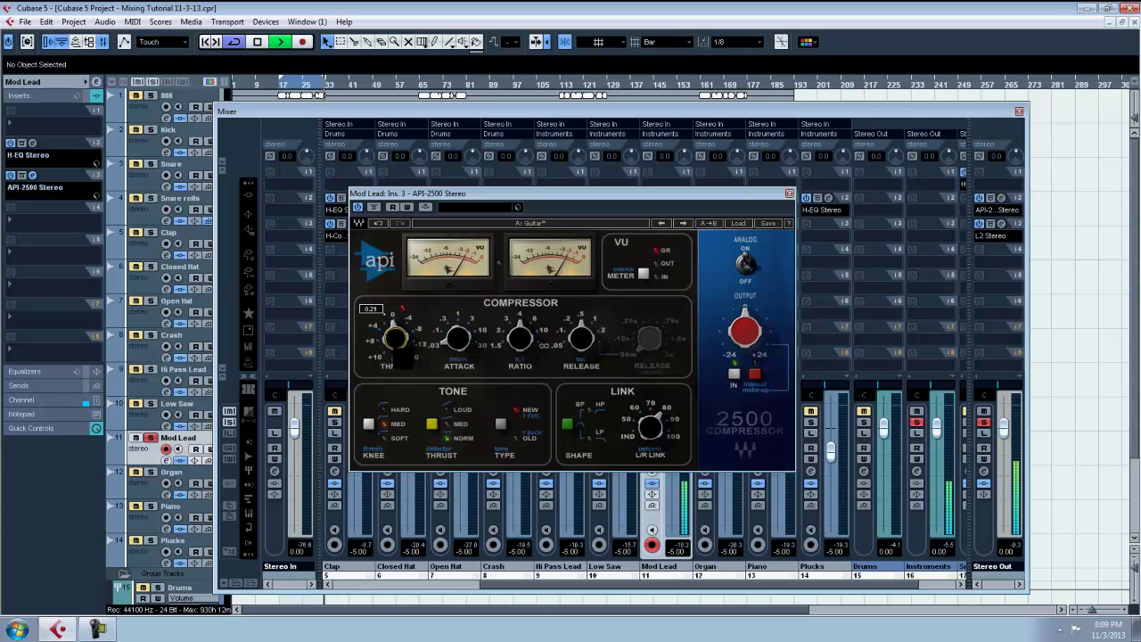
{"action": "left_click_drag", "start_coordinate": [395, 339], "coordinate": [395, 333]}
{"action": "left_click", "coordinate": [788, 194]}
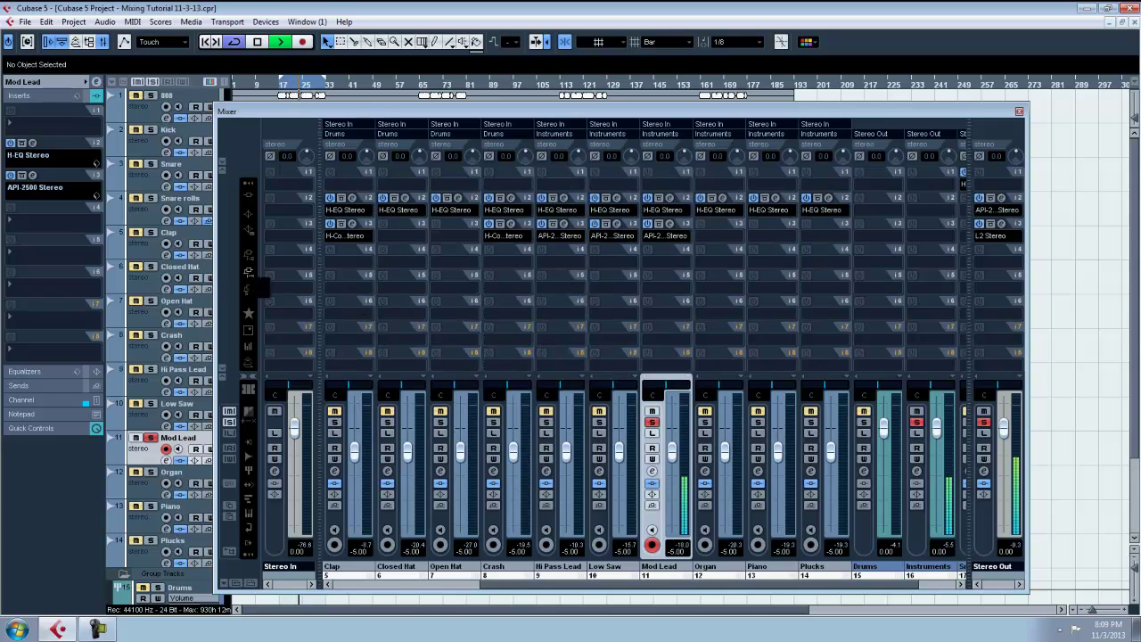
Step: Add H-Delay Stereo to Mod Lead's fourth insert slot, with Ping Pong enabled and a host-synced delay time of 1/16
{"action": "left_click", "coordinate": [66, 233]}
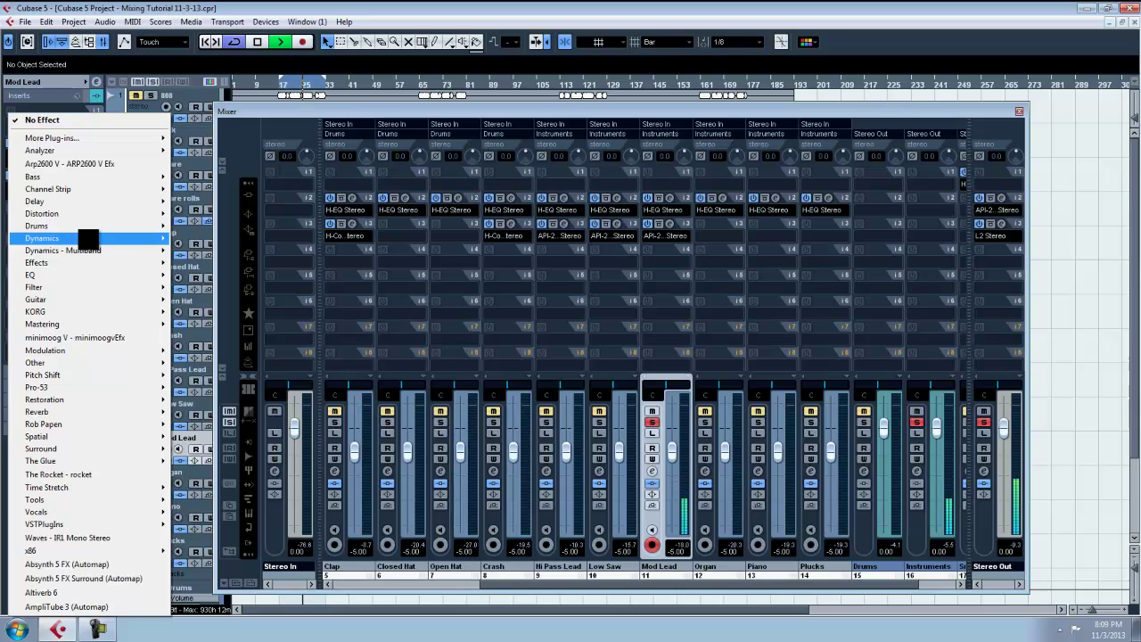
{"action": "mouse_move", "coordinate": [122, 201]}
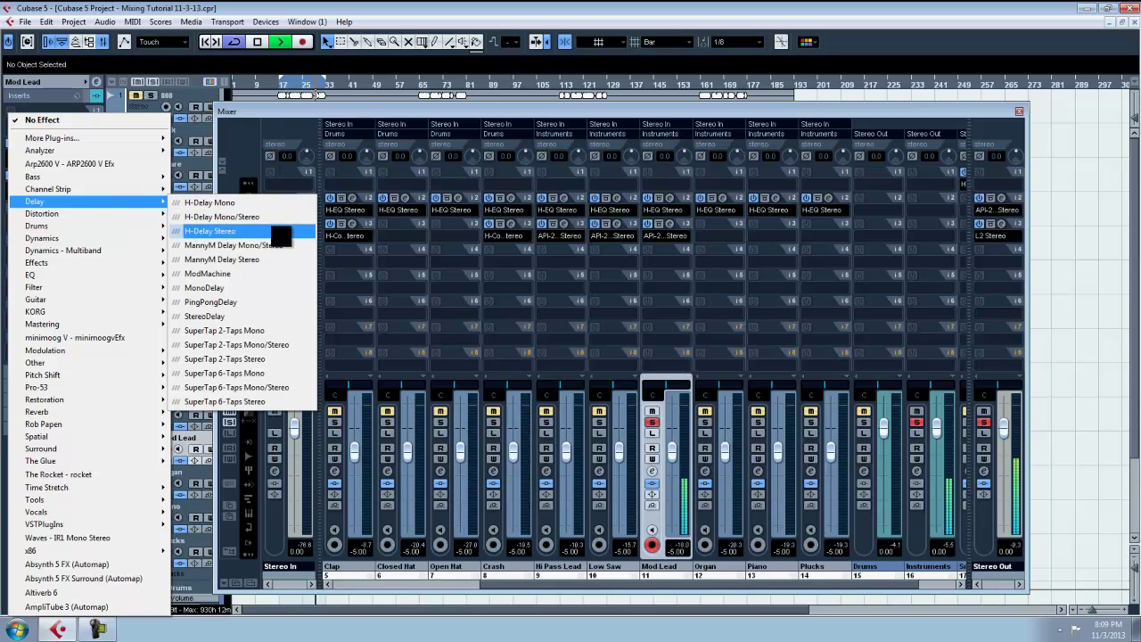
{"action": "left_click", "coordinate": [278, 232]}
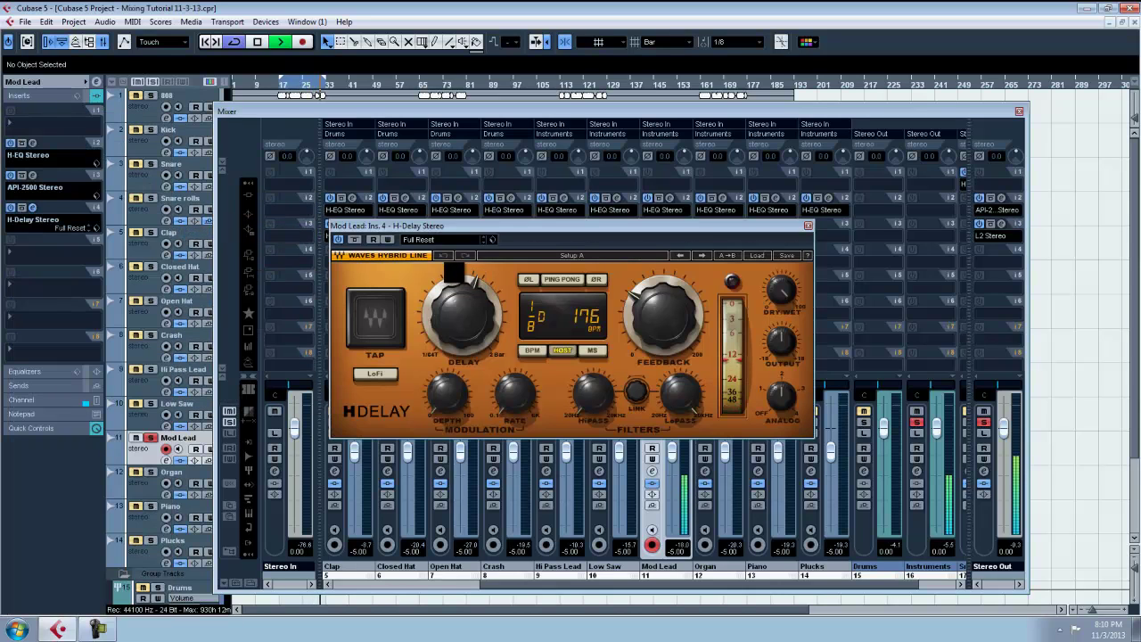
{"action": "left_click", "coordinate": [561, 280]}
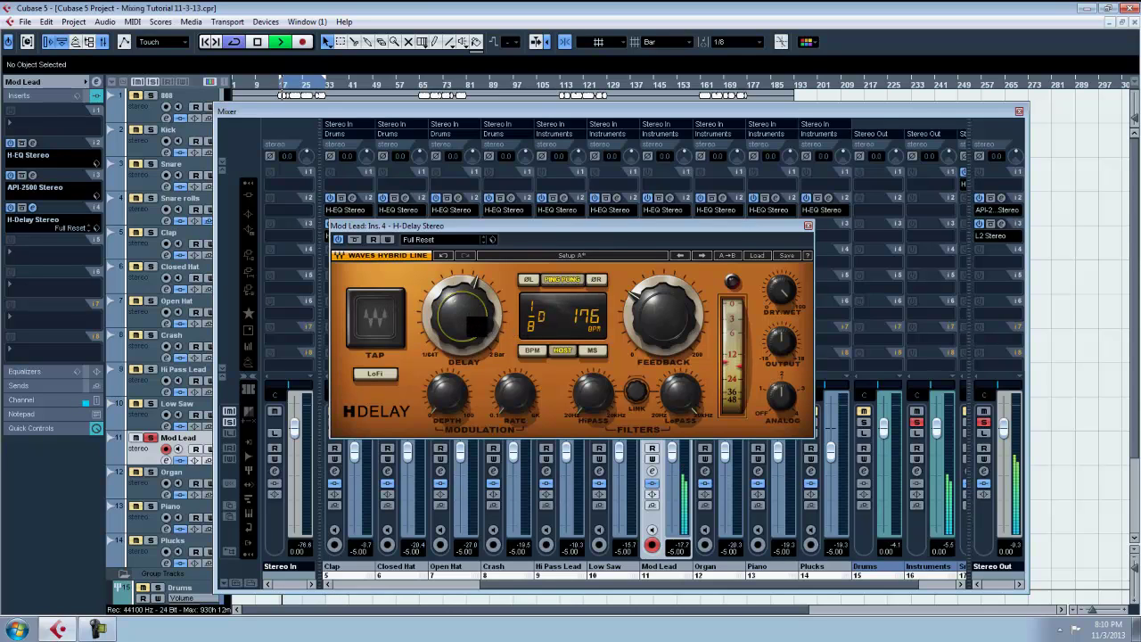
{"action": "left_click_drag", "start_coordinate": [477, 327], "coordinate": [476, 335]}
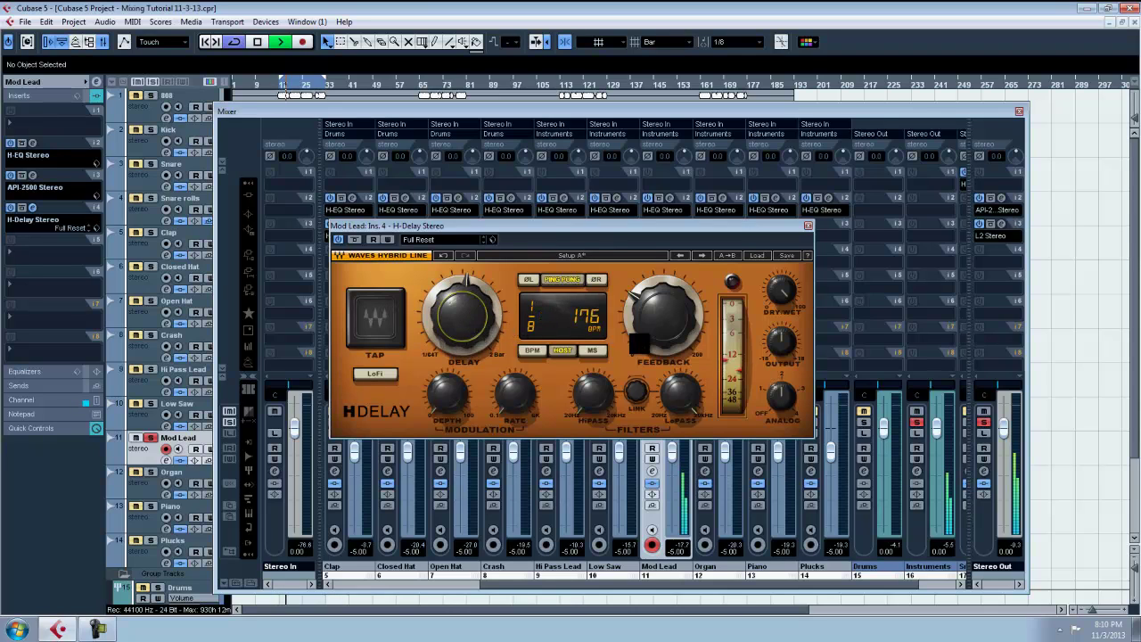
{"action": "mouse_move", "coordinate": [473, 329]}
{"action": "left_mouse_down"}
{"action": "mouse_move", "coordinate": [474, 361]}
{"action": "mouse_move", "coordinate": [473, 341]}
{"action": "left_mouse_up"}
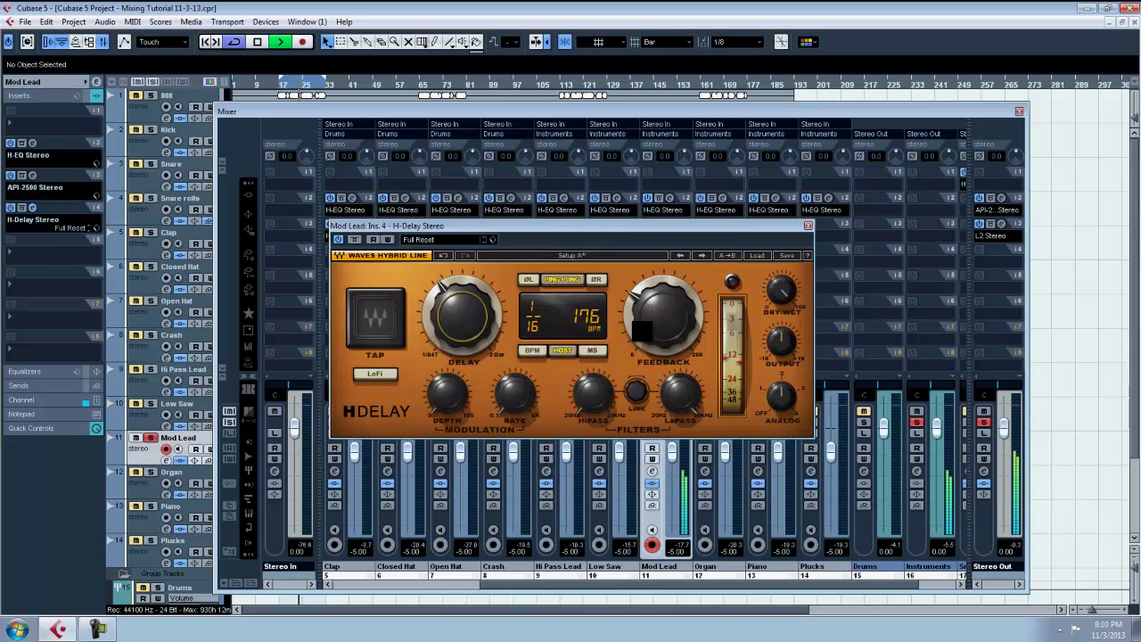
Step: Raise the Mod Lead delay's feedback slightly, reduce its dry/wet mix and narrow its range with the HiPass and LoPass filters
{"action": "left_click_drag", "start_coordinate": [662, 313], "coordinate": [662, 310]}
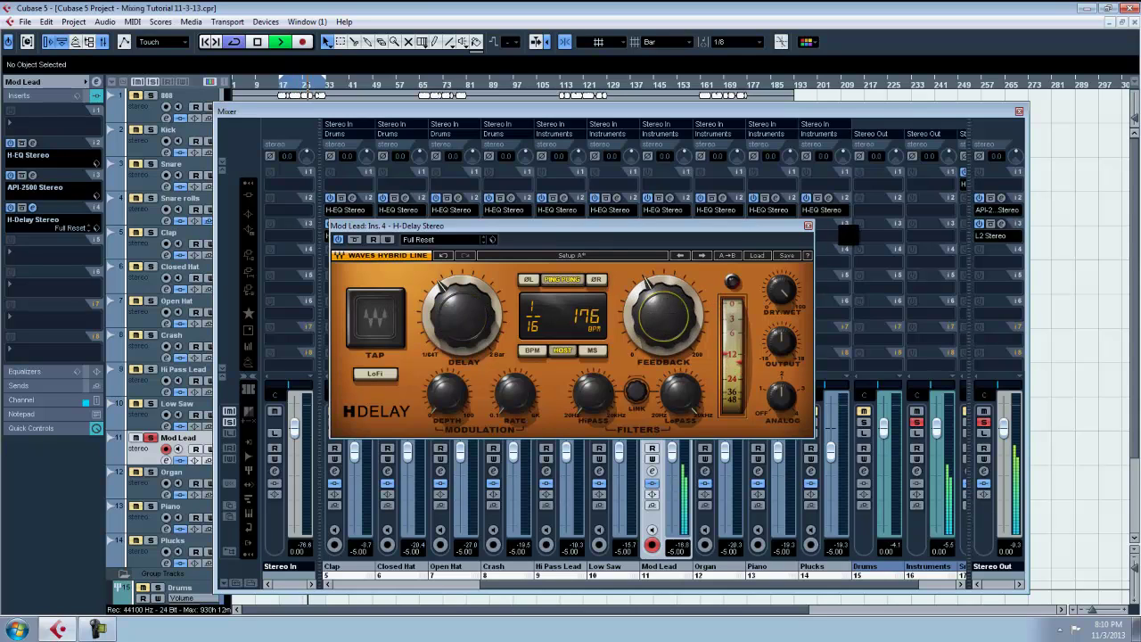
{"action": "left_click_drag", "start_coordinate": [675, 308], "coordinate": [675, 312]}
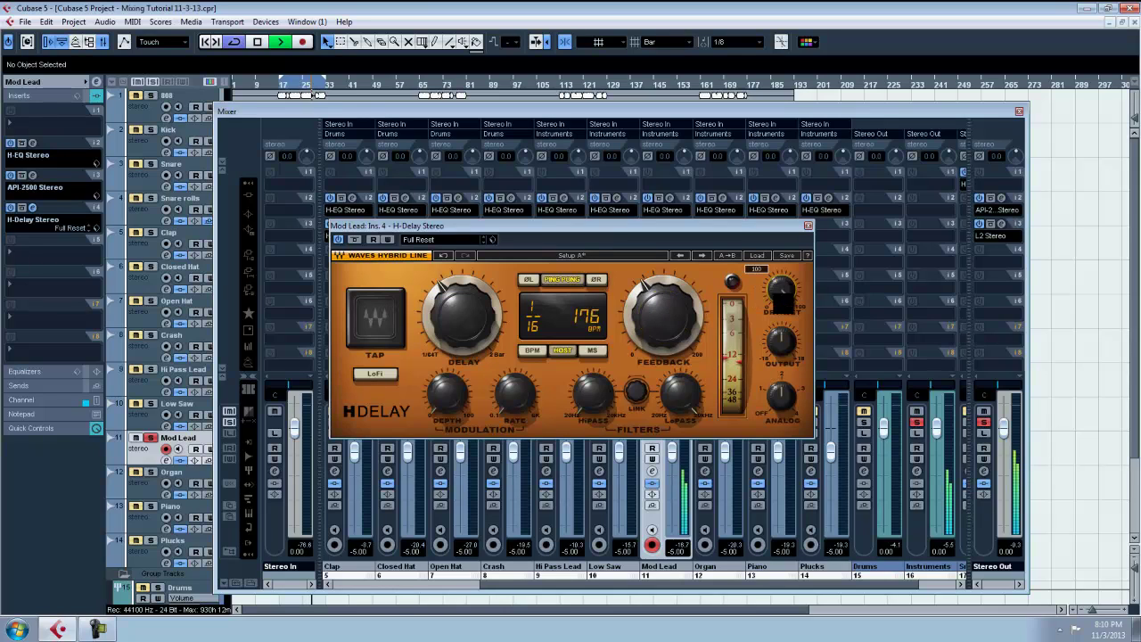
{"action": "left_click_drag", "start_coordinate": [781, 289], "coordinate": [782, 308]}
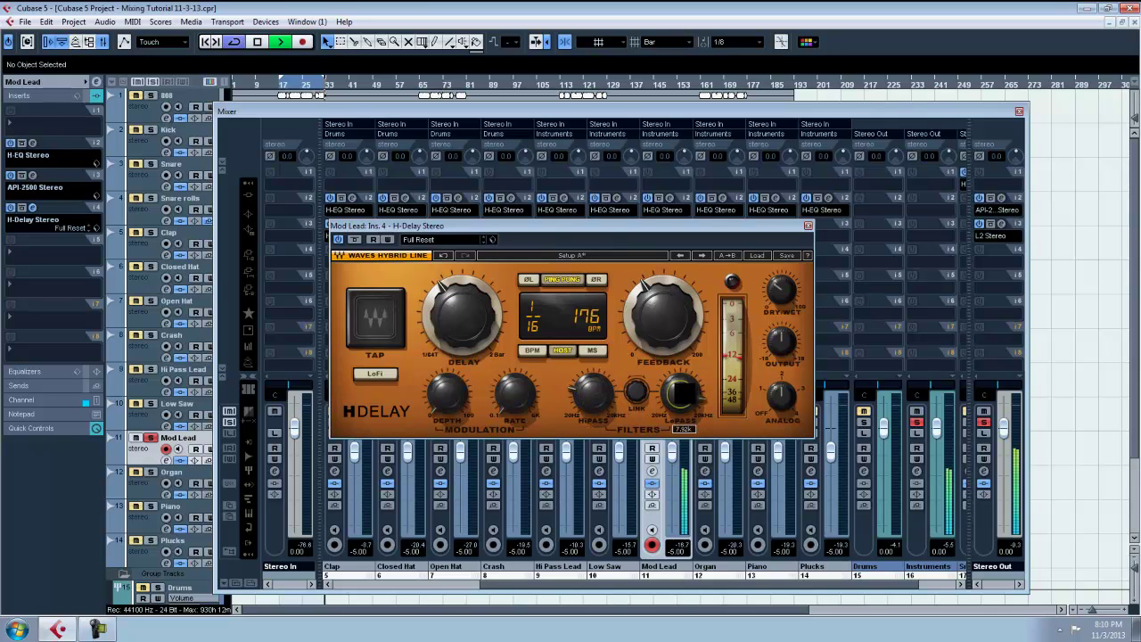
{"action": "left_click_drag", "start_coordinate": [600, 403], "coordinate": [601, 395]}
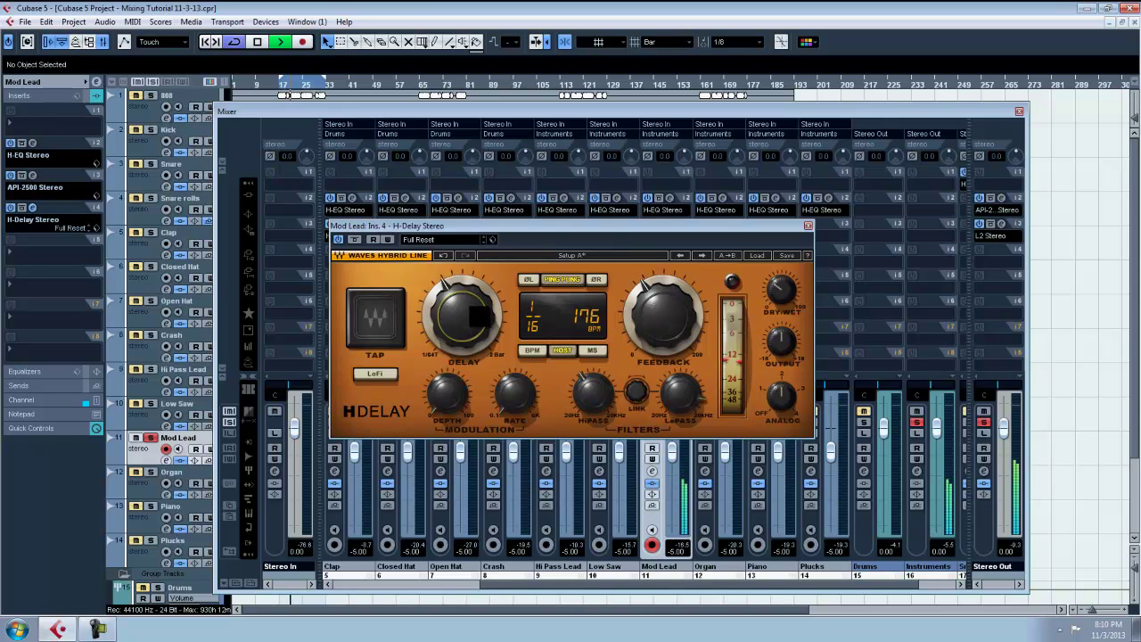
Step: Lengthen the Mod Lead H-Delay time to 1/8
{"action": "left_click_drag", "start_coordinate": [479, 315], "coordinate": [479, 312]}
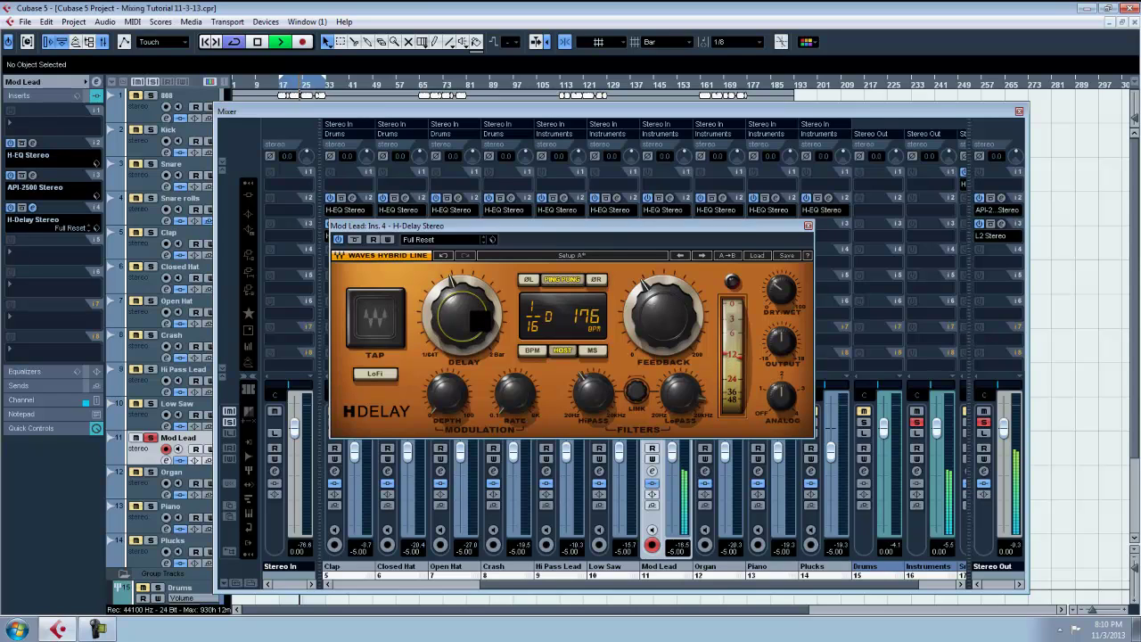
{"action": "left_click_drag", "start_coordinate": [480, 316], "coordinate": [480, 314]}
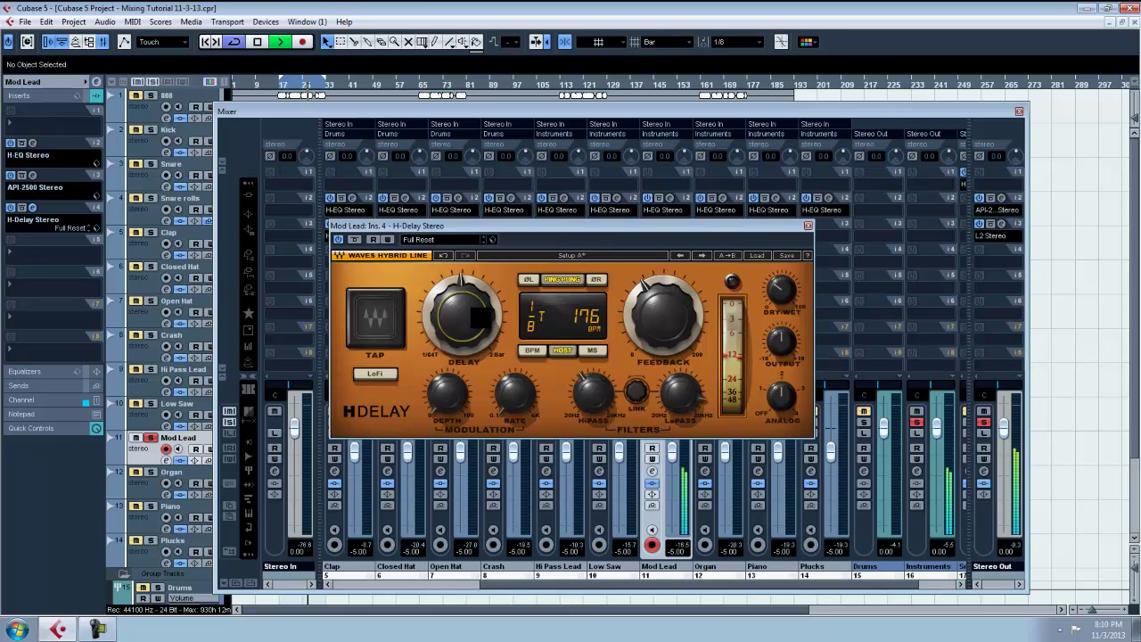
{"action": "left_click_drag", "start_coordinate": [481, 316], "coordinate": [483, 308]}
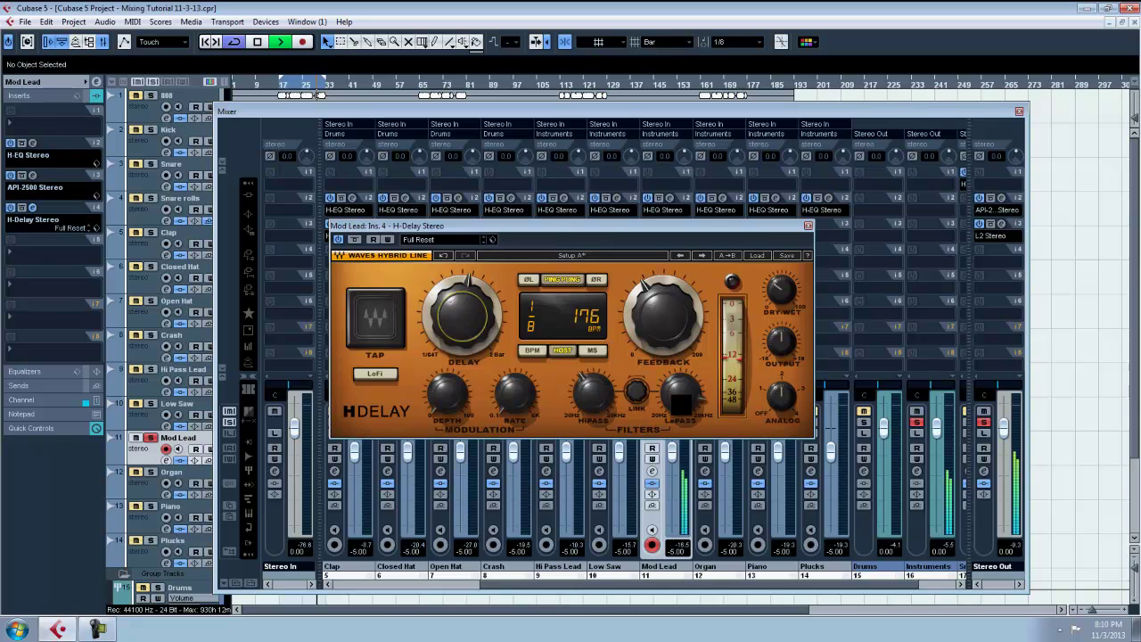
Step: Fine-tune the Mod Lead delay's feedback and its LoPass and HiPass filters
{"action": "left_click", "coordinate": [670, 351]}
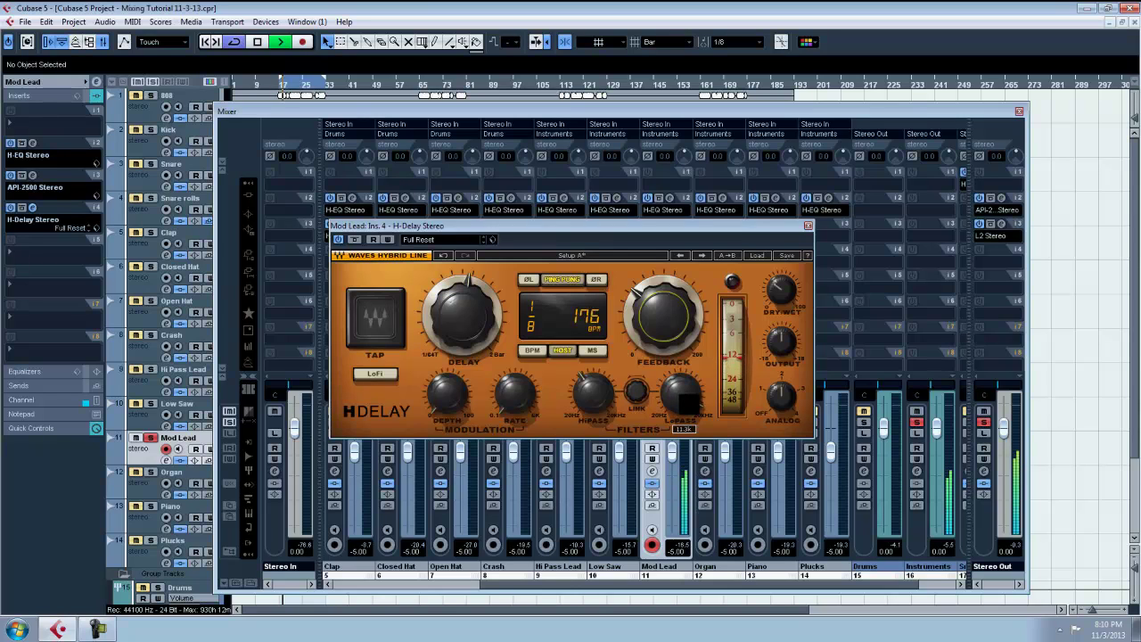
{"action": "left_click_drag", "start_coordinate": [690, 402], "coordinate": [694, 409]}
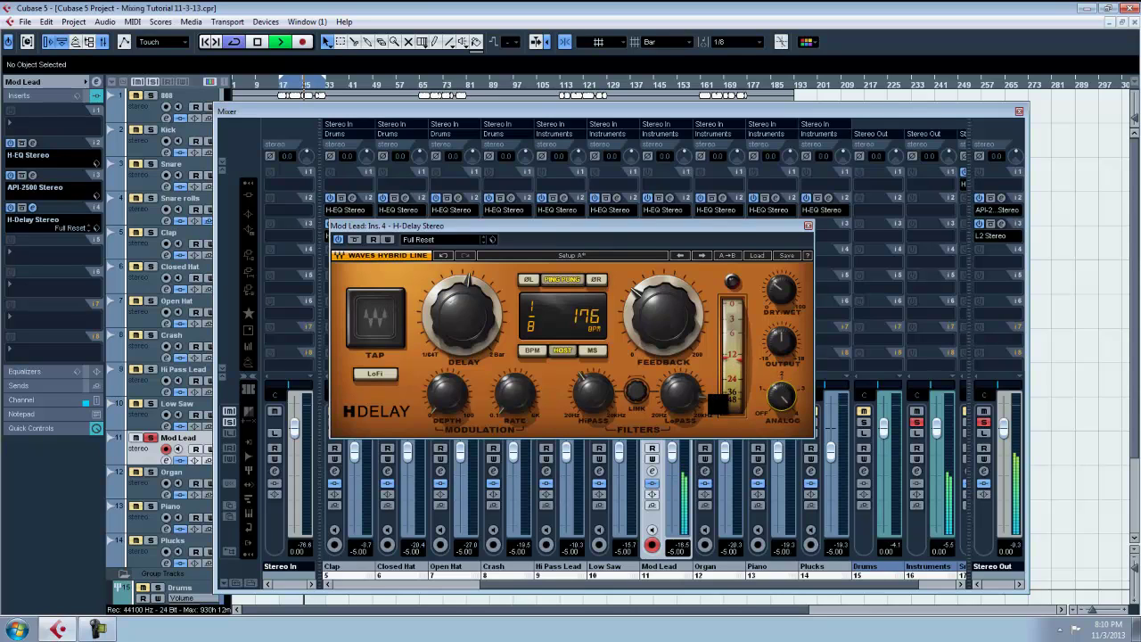
{"action": "left_click_drag", "start_coordinate": [601, 395], "coordinate": [605, 369]}
{"action": "left_click_drag", "start_coordinate": [612, 384], "coordinate": [609, 403]}
{"action": "left_click", "coordinate": [808, 226]}
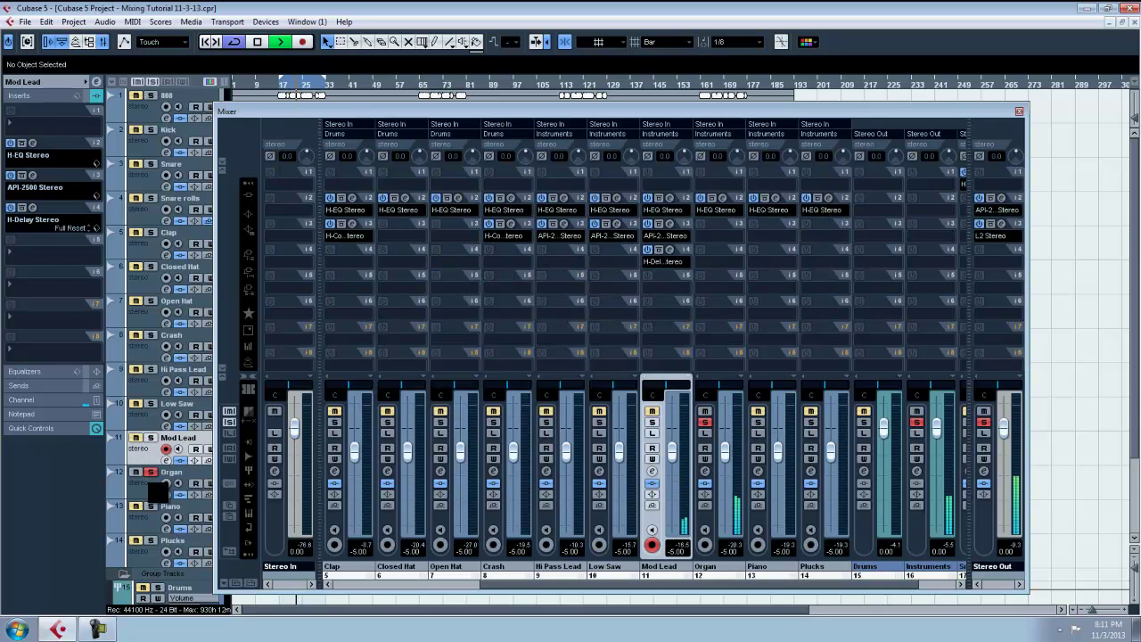
Step: Check the Organ track's inserts, solo the Piano track and select it
{"action": "left_click", "coordinate": [158, 491]}
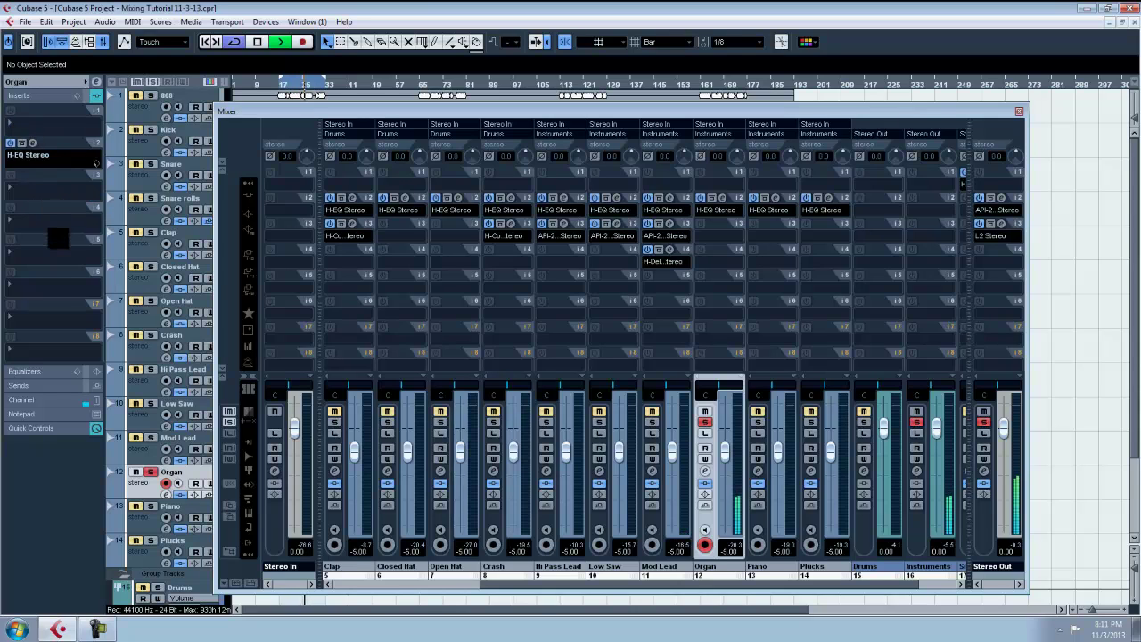
{"action": "left_click", "coordinate": [151, 526]}
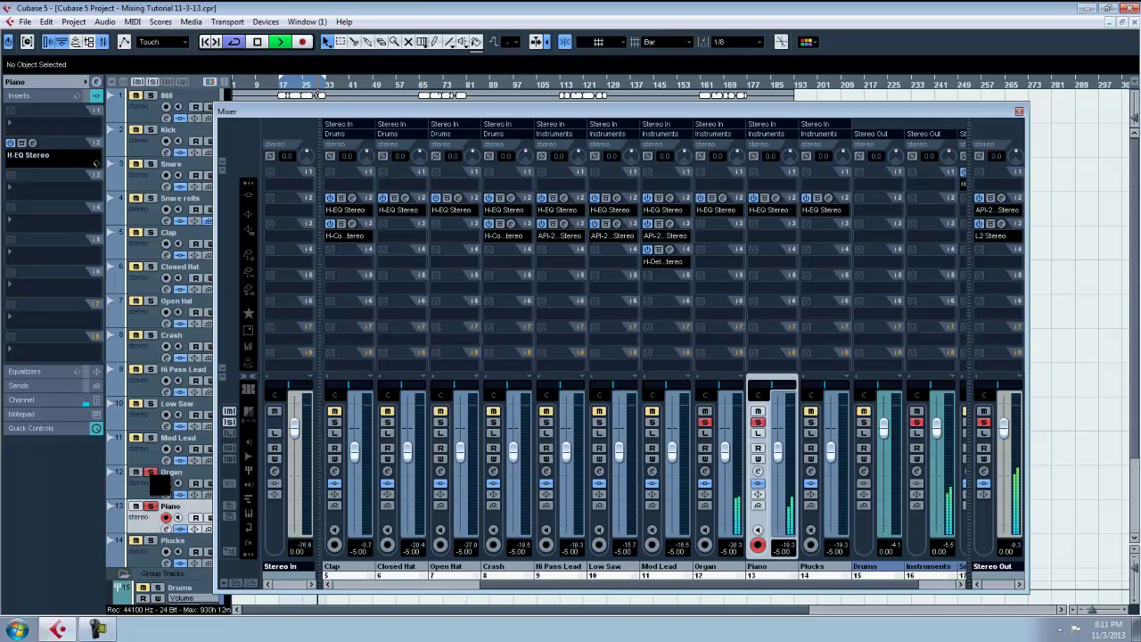
Step: Try API-2500 Stereo as the compressor in Piano's third insert slot
{"action": "left_click", "coordinate": [31, 174]}
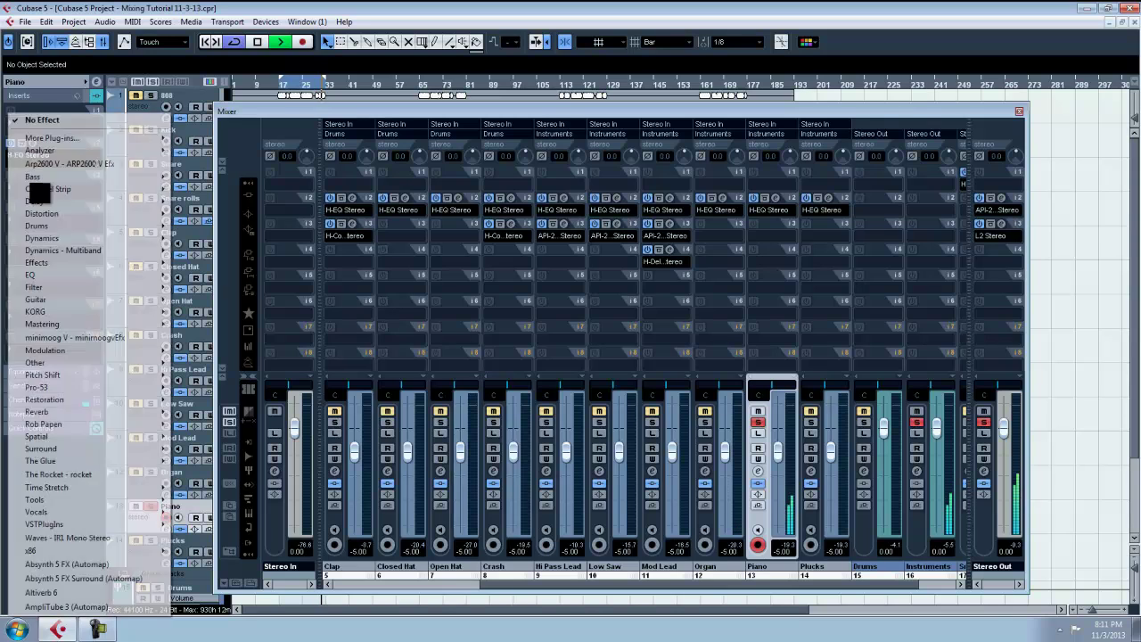
{"action": "mouse_move", "coordinate": [100, 239]}
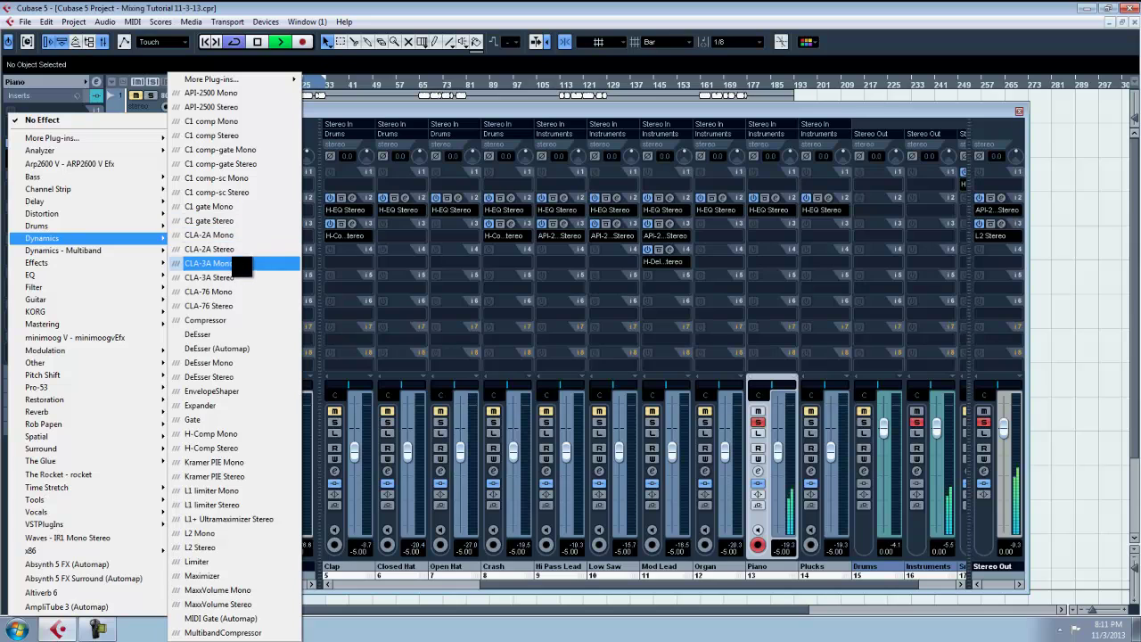
{"action": "left_click", "coordinate": [211, 107]}
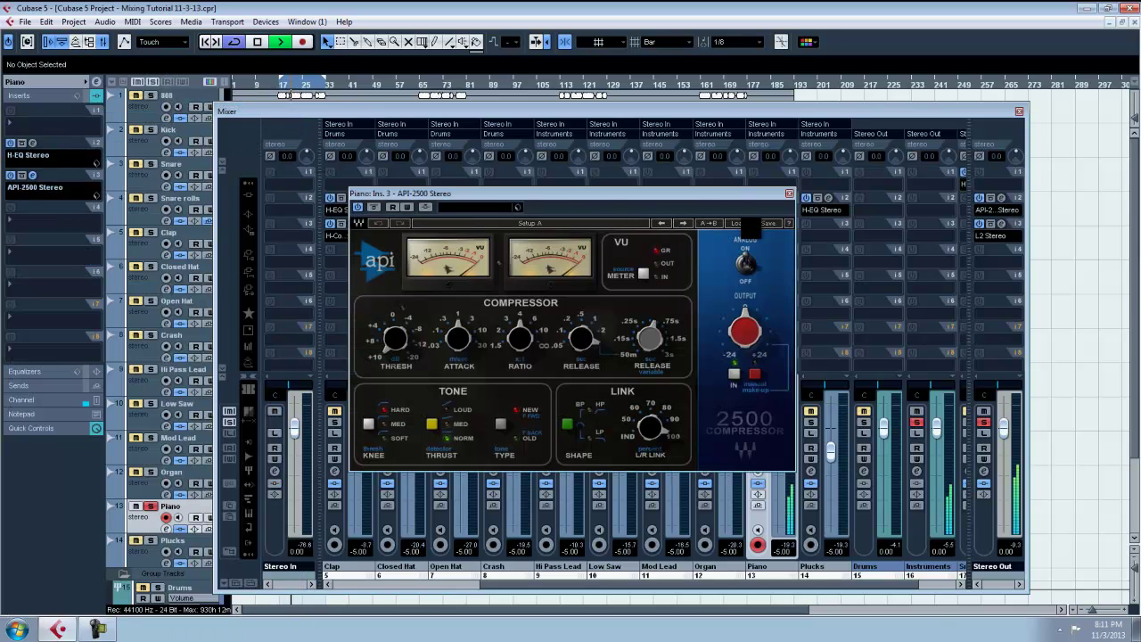
{"action": "left_click", "coordinate": [789, 193]}
Step: Use H-Comp Stereo in Piano's third insert slot and load its Drums Punch preset
{"action": "left_click", "coordinate": [53, 204]}
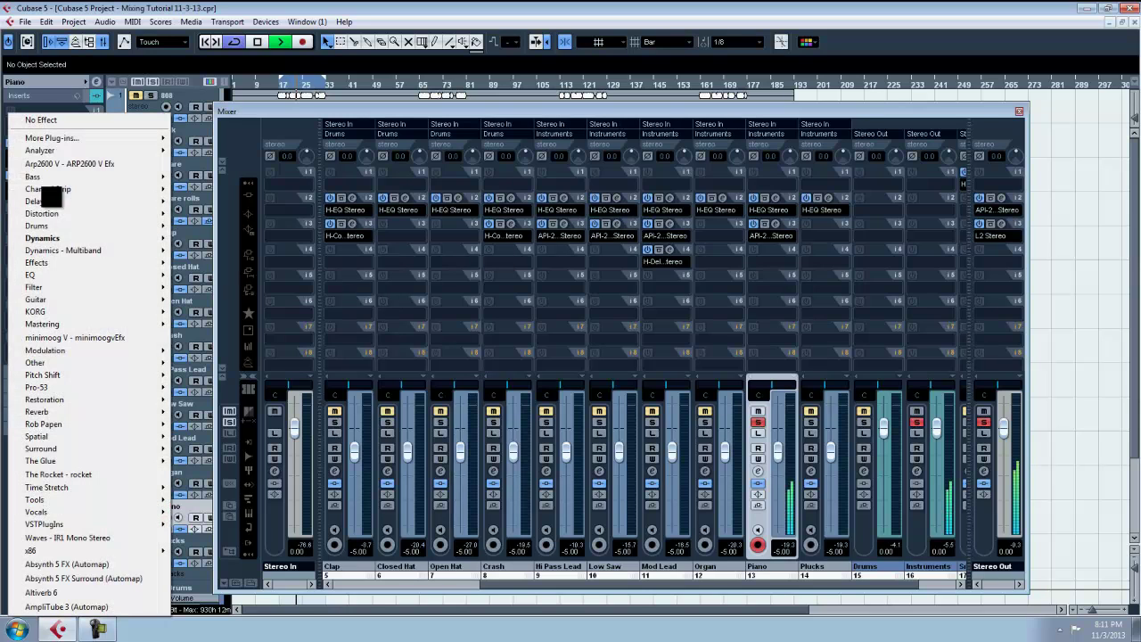
{"action": "mouse_move", "coordinate": [152, 239]}
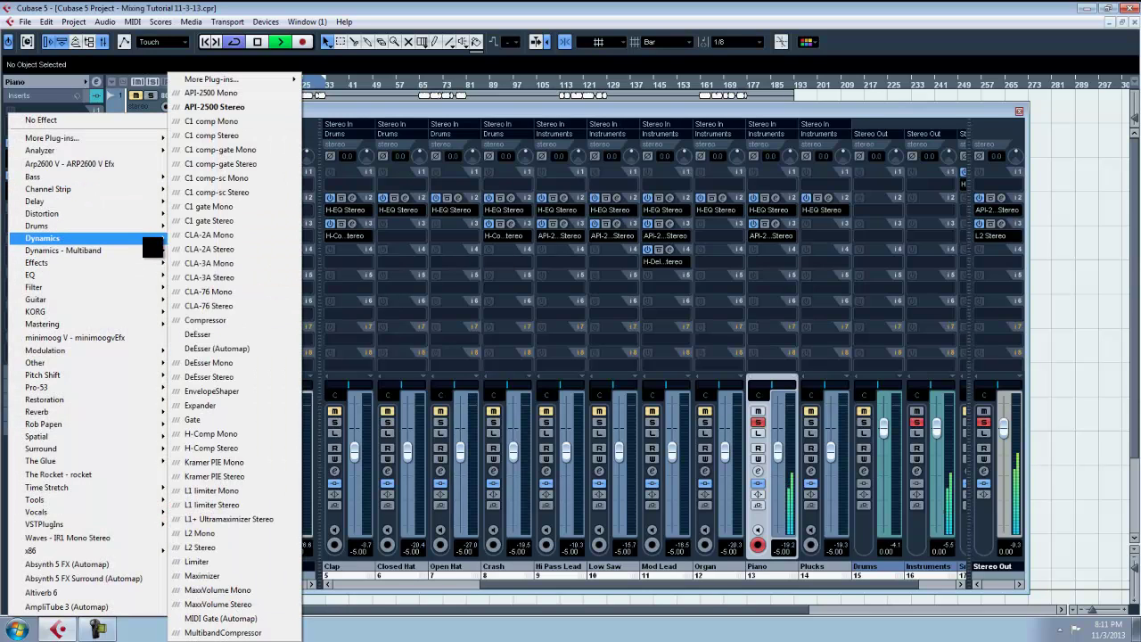
{"action": "left_click", "coordinate": [264, 449]}
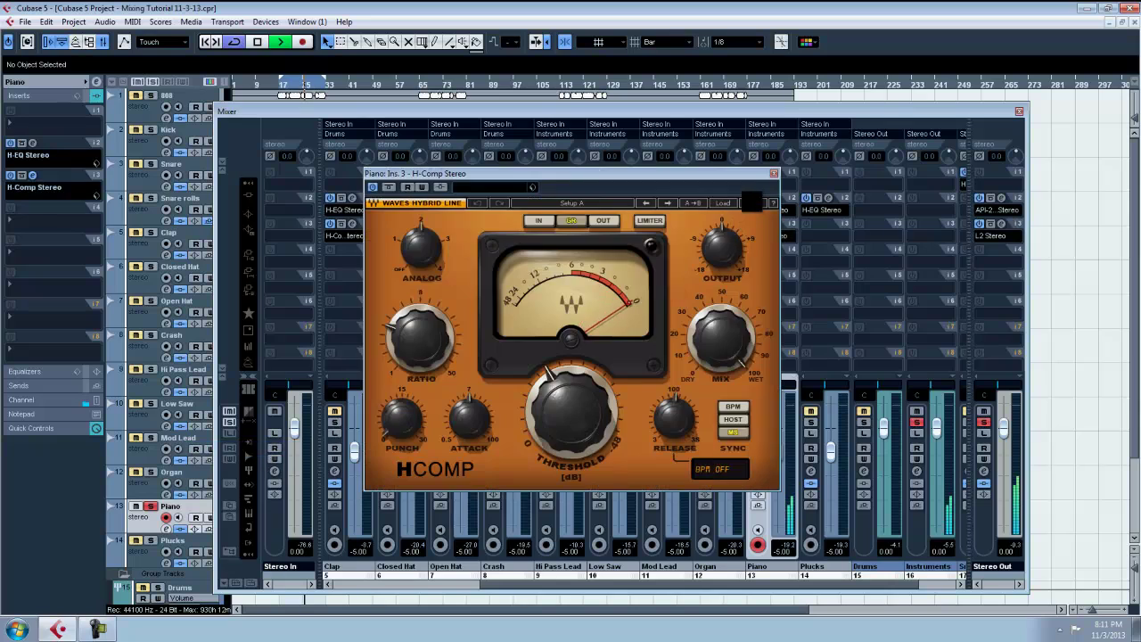
{"action": "left_click", "coordinate": [732, 203]}
{"action": "left_click", "coordinate": [772, 274]}
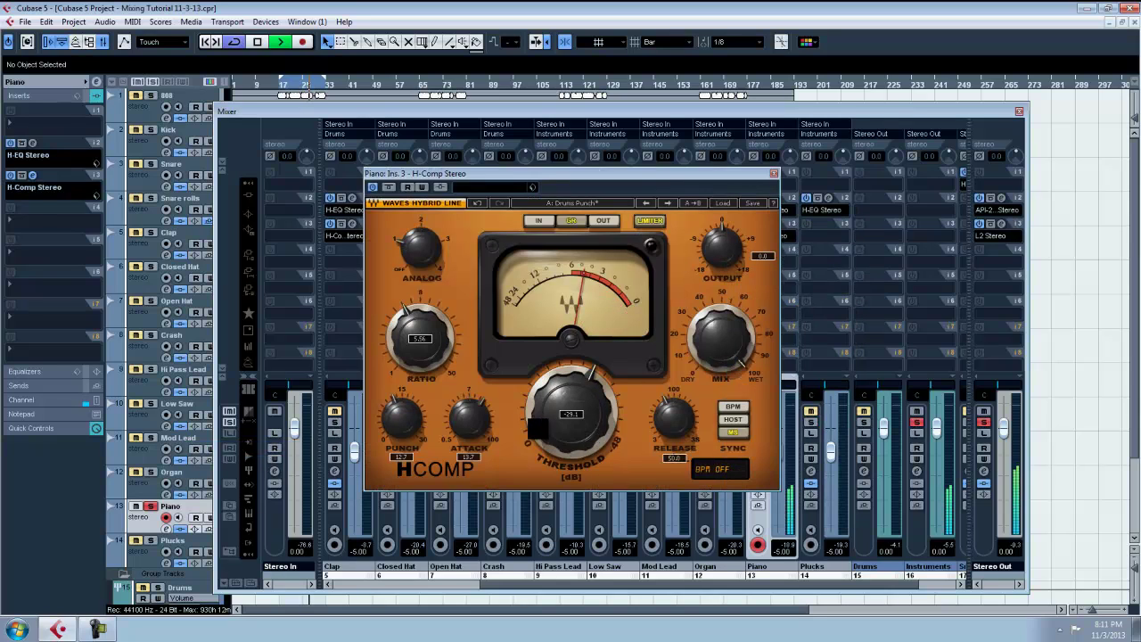
Step: Adjust the Piano compressor's threshold for lighter compression and sync its release to the host tempo
{"action": "left_click_drag", "start_coordinate": [567, 451], "coordinate": [572, 439]}
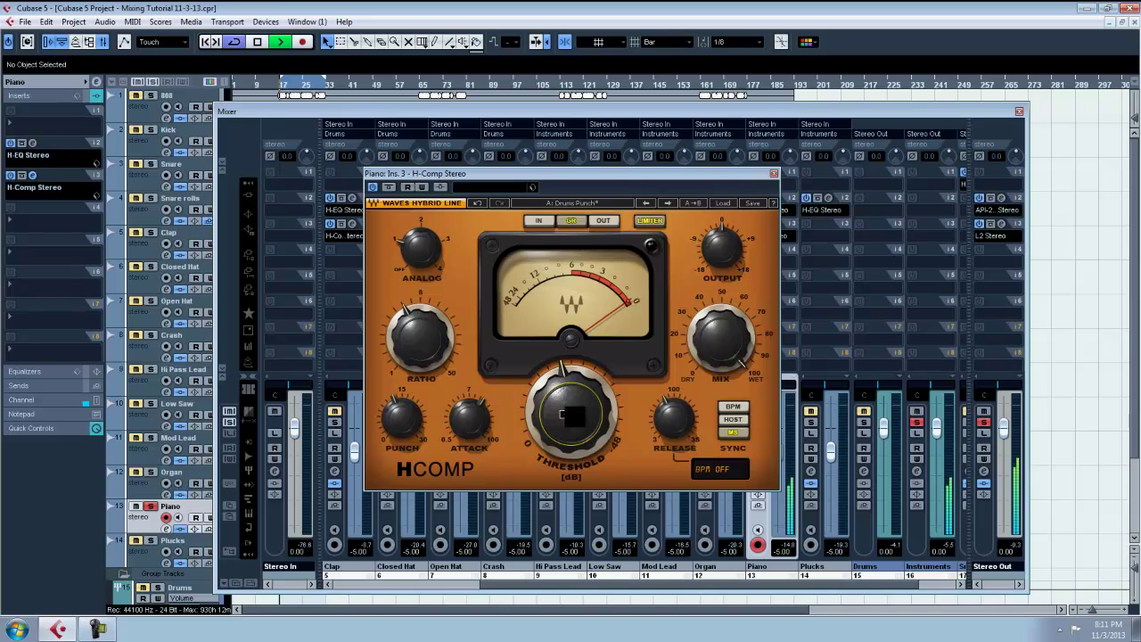
{"action": "left_click", "coordinate": [733, 419]}
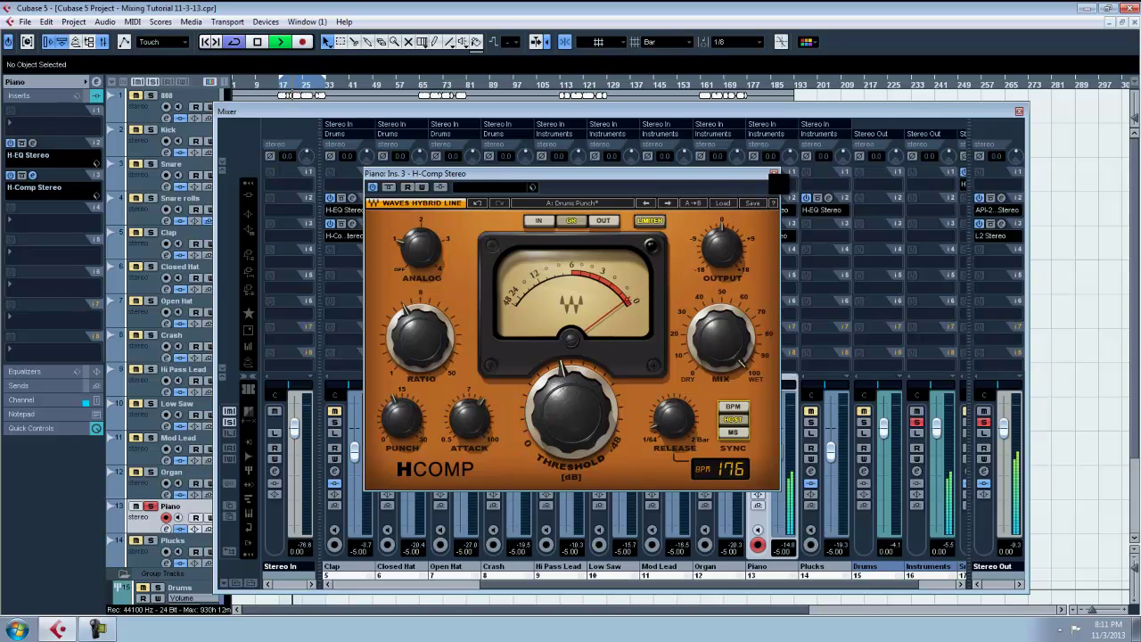
{"action": "left_click", "coordinate": [774, 173]}
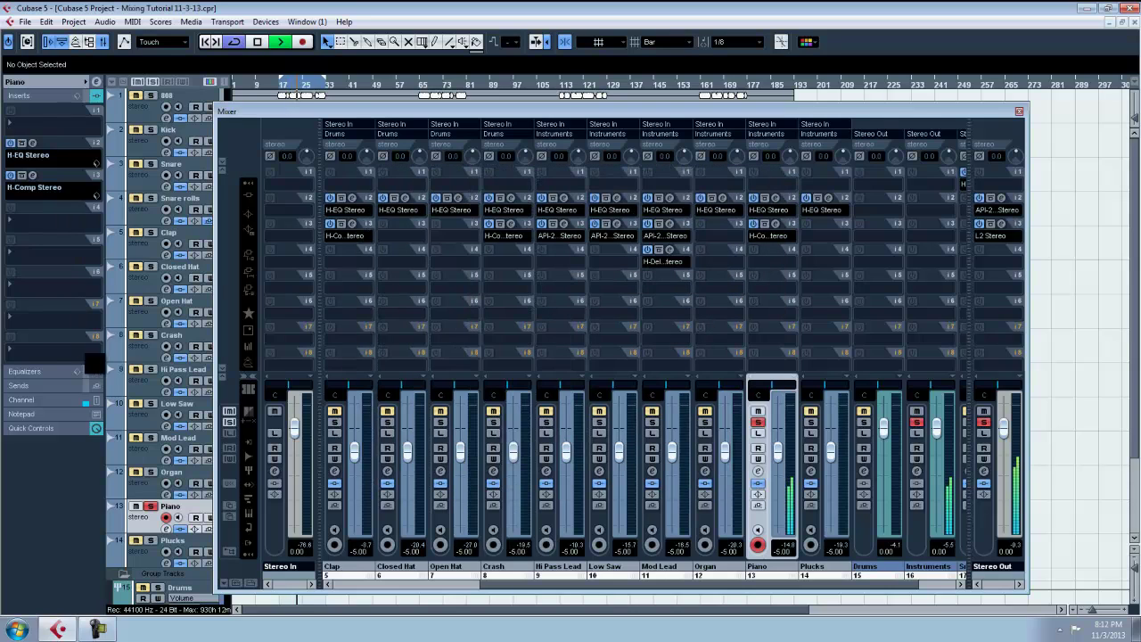
Step: Solo Plucks instead of Piano and add H-Comp Stereo to the Plucks track's third insert slot
{"action": "left_click", "coordinate": [150, 541]}
{"action": "left_click", "coordinate": [150, 507]}
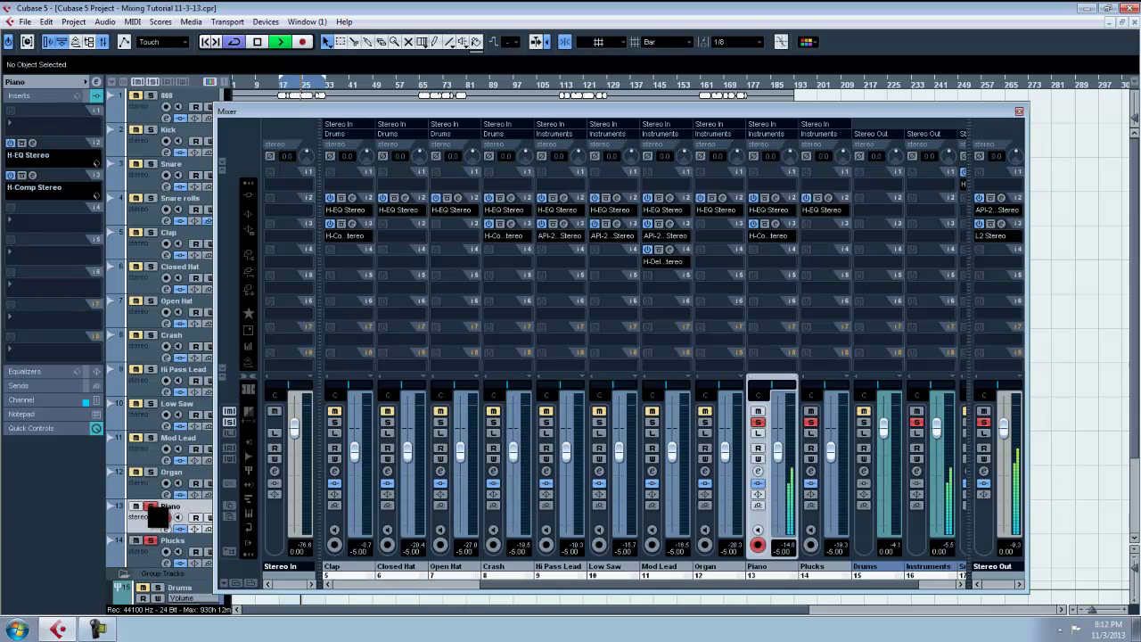
{"action": "left_click", "coordinate": [157, 555]}
{"action": "left_click", "coordinate": [51, 202]}
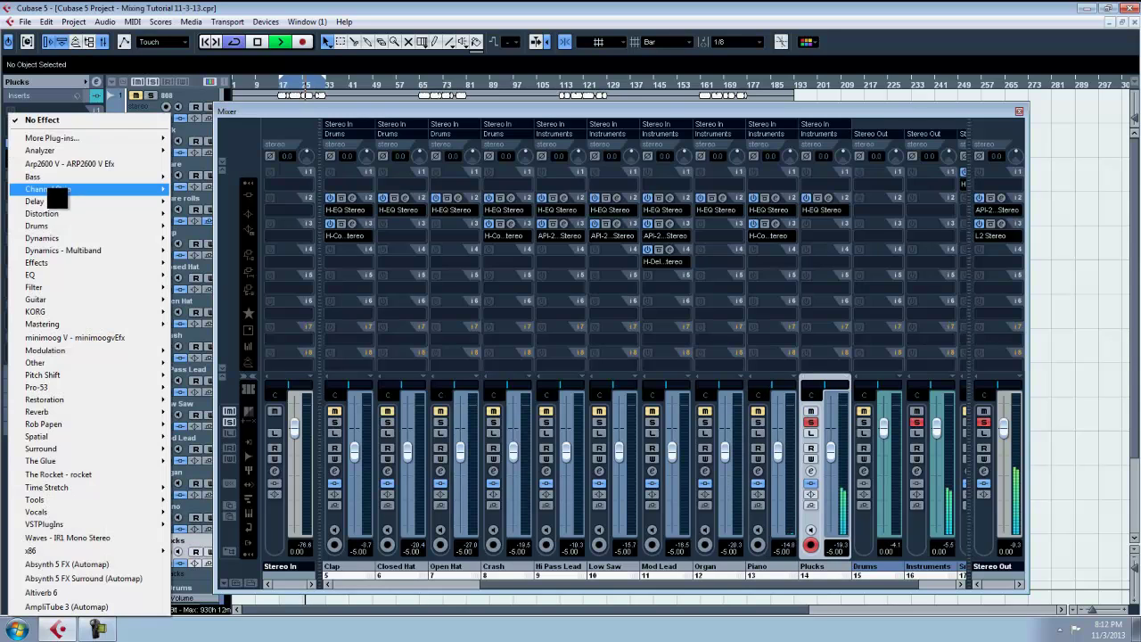
{"action": "mouse_move", "coordinate": [159, 241]}
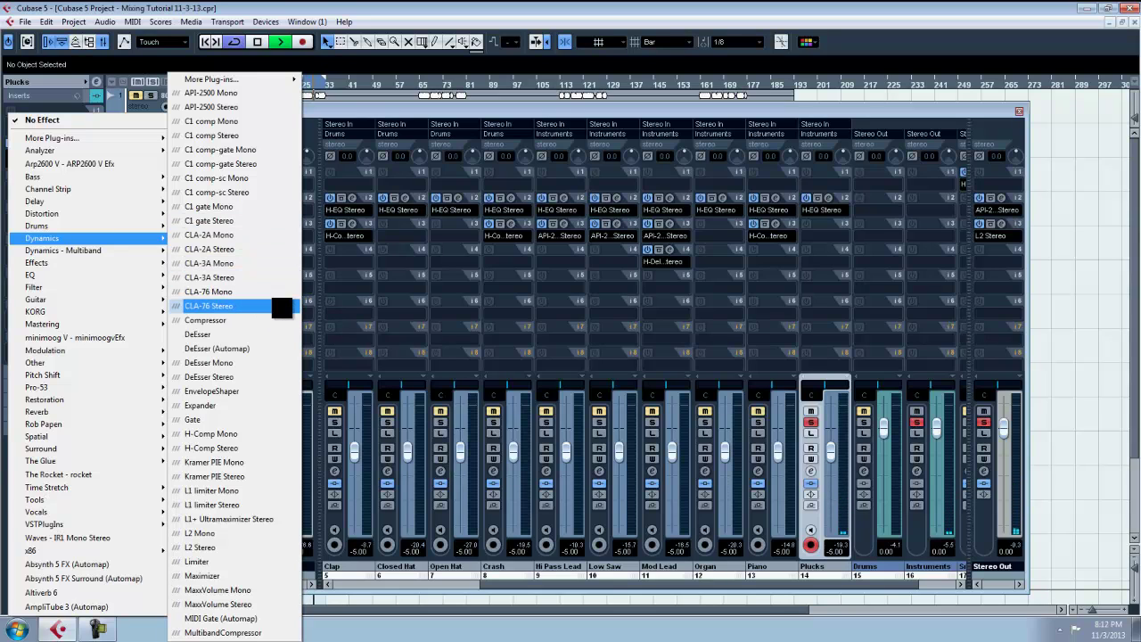
{"action": "left_click", "coordinate": [282, 457]}
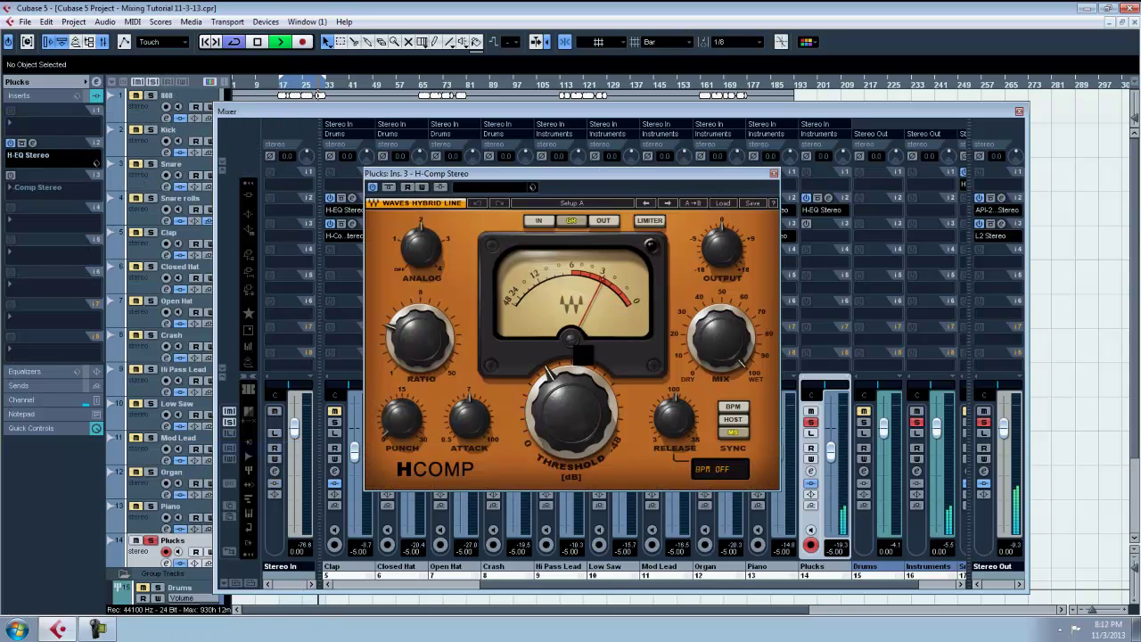
Step: Load the Drums Punch preset in the Plucks compressor, adjust its threshold and sync its release to the host tempo
{"action": "left_click", "coordinate": [733, 203]}
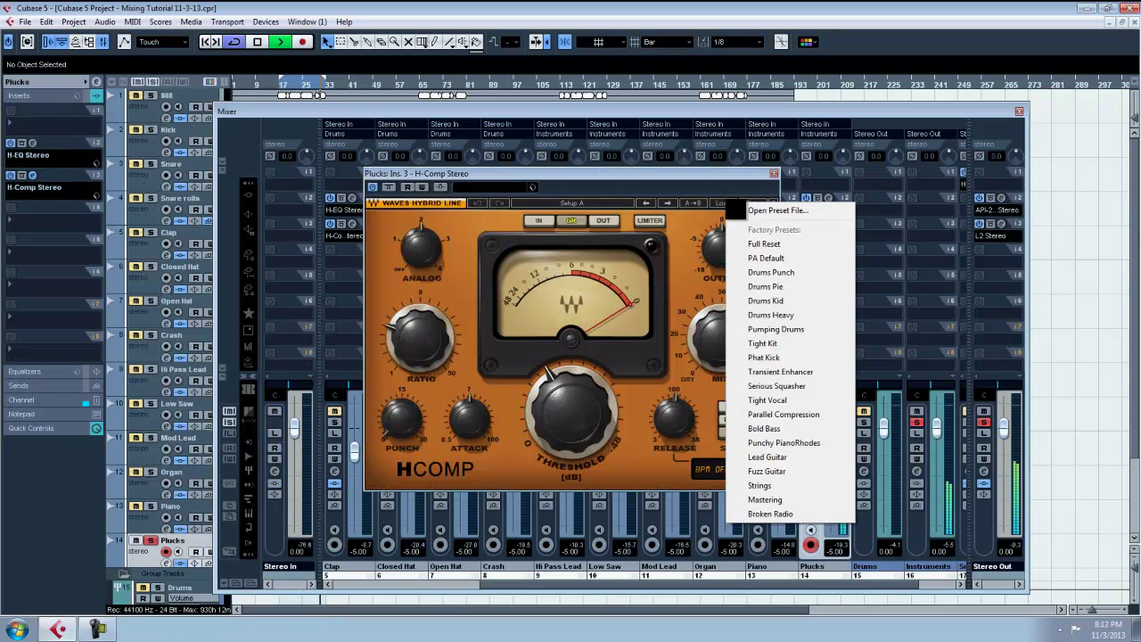
{"action": "left_click", "coordinate": [807, 272]}
{"action": "left_click_drag", "start_coordinate": [582, 431], "coordinate": [586, 403]}
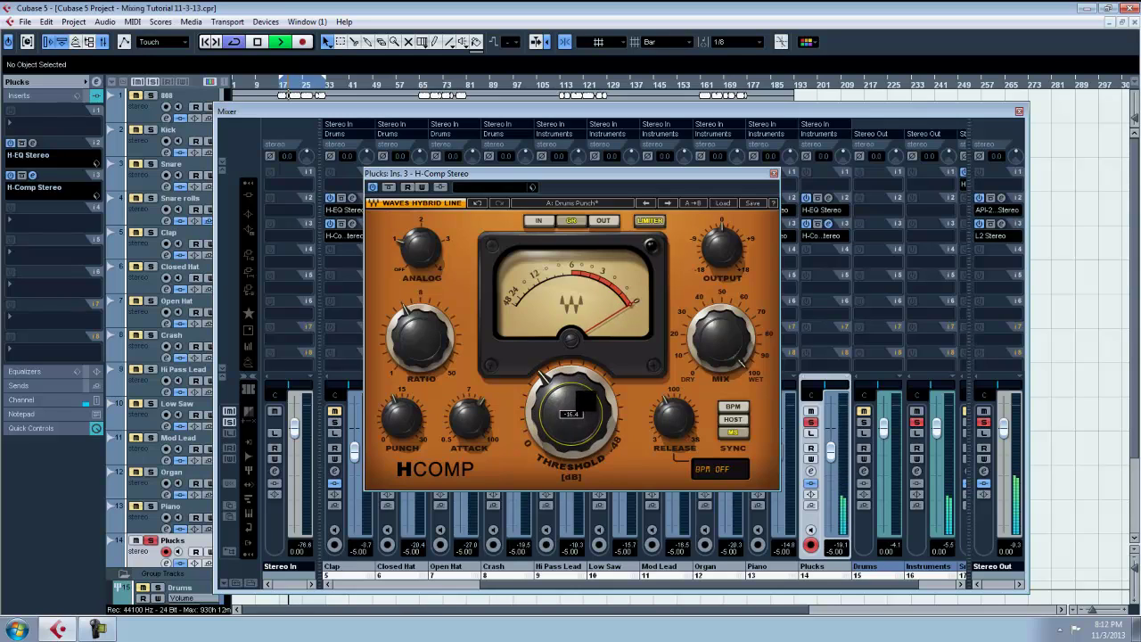
{"action": "left_click", "coordinate": [733, 419]}
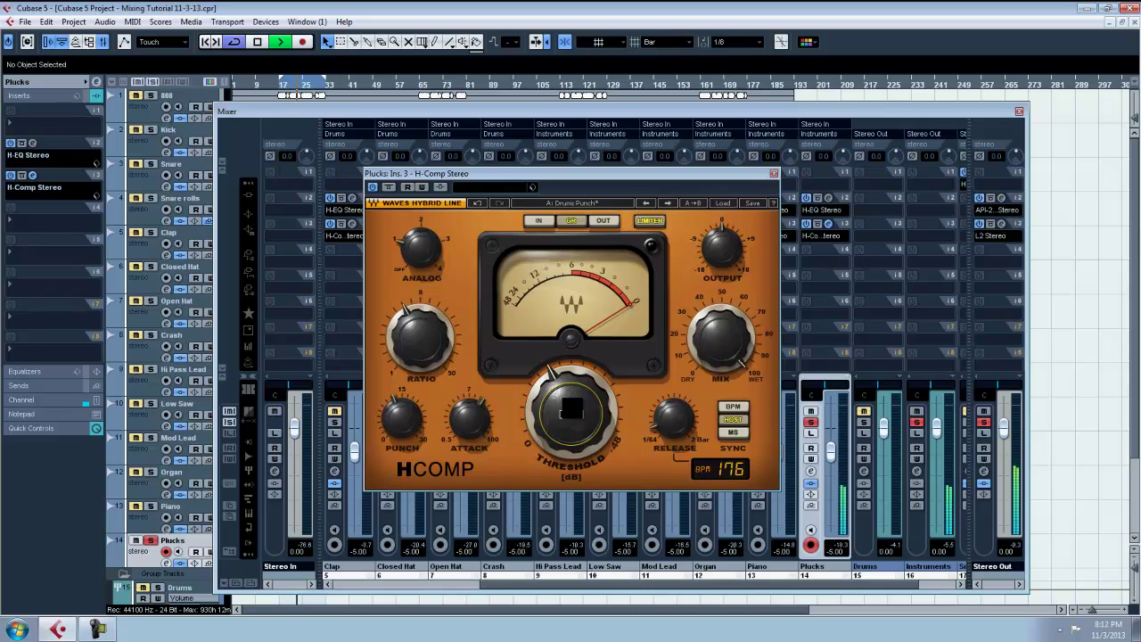
{"action": "left_click_drag", "start_coordinate": [571, 409], "coordinate": [571, 406]}
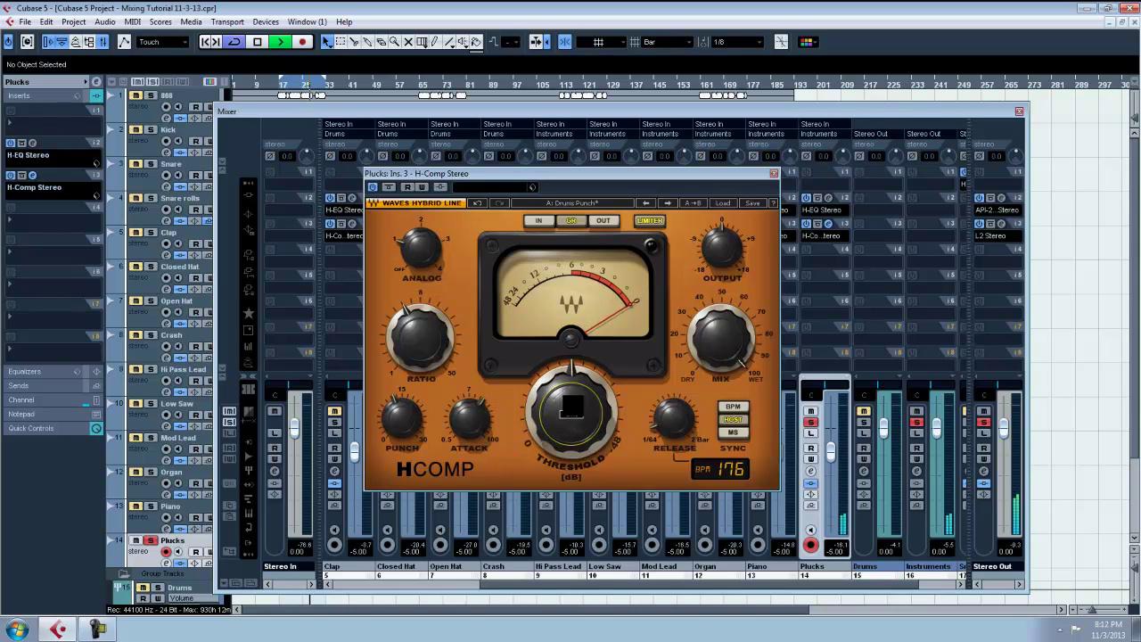
{"action": "left_click", "coordinate": [774, 173]}
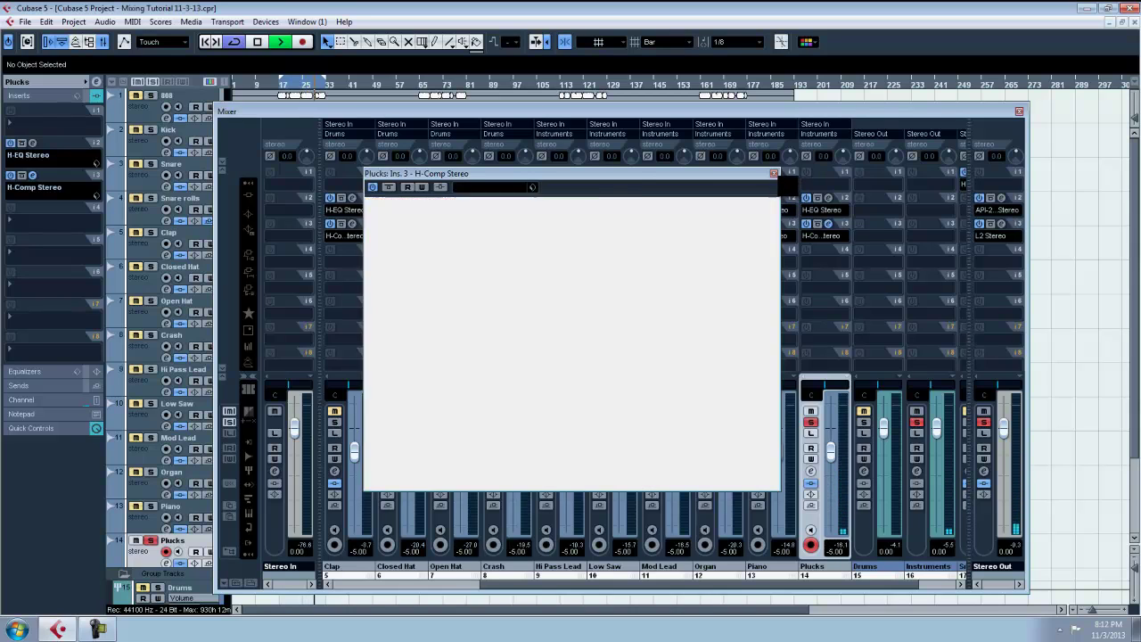
Step: Add H-Delay Stereo to Plucks' fourth insert slot with a host-synced delay time of 1/4
{"action": "left_click", "coordinate": [49, 209]}
{"action": "mouse_move", "coordinate": [71, 228]}
{"action": "mouse_move", "coordinate": [125, 202]}
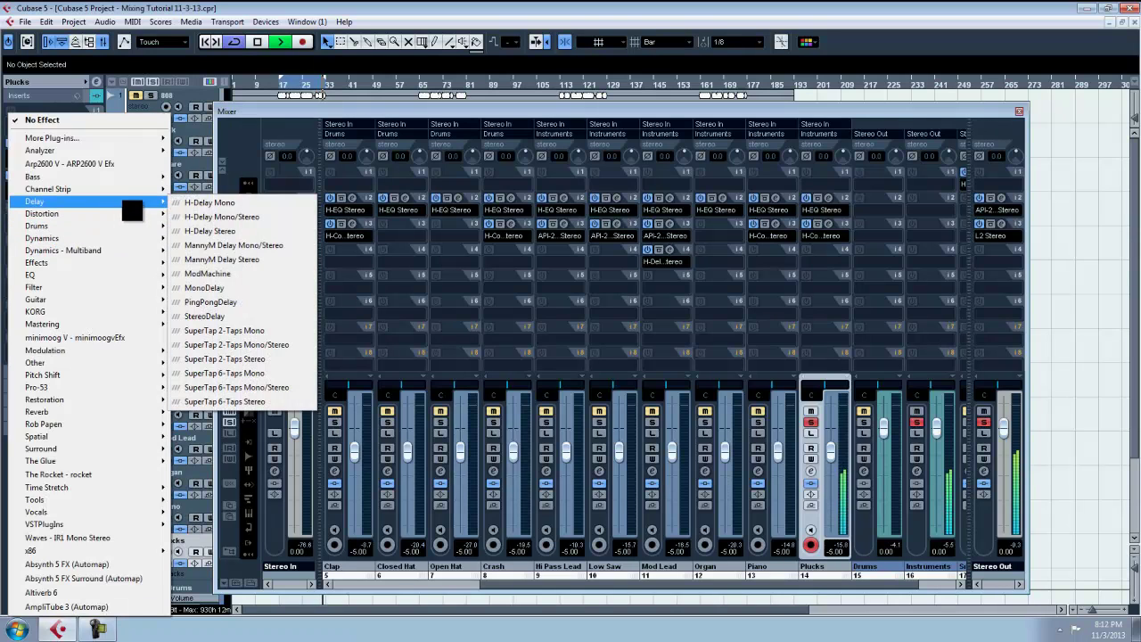
{"action": "left_click", "coordinate": [236, 231]}
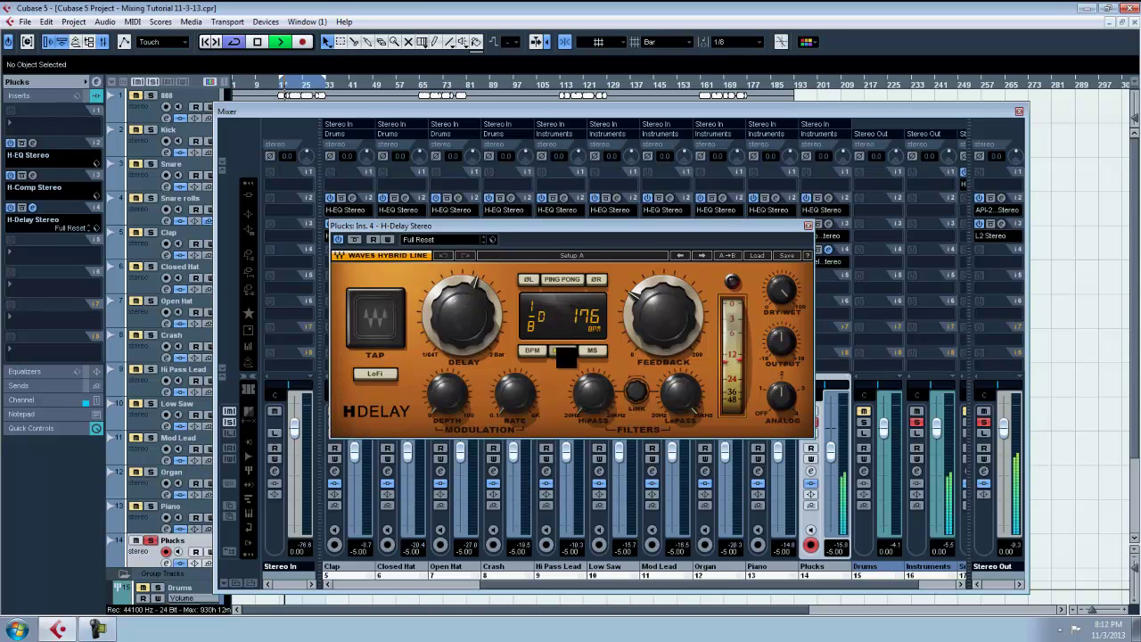
{"action": "left_click_drag", "start_coordinate": [483, 317], "coordinate": [493, 306]}
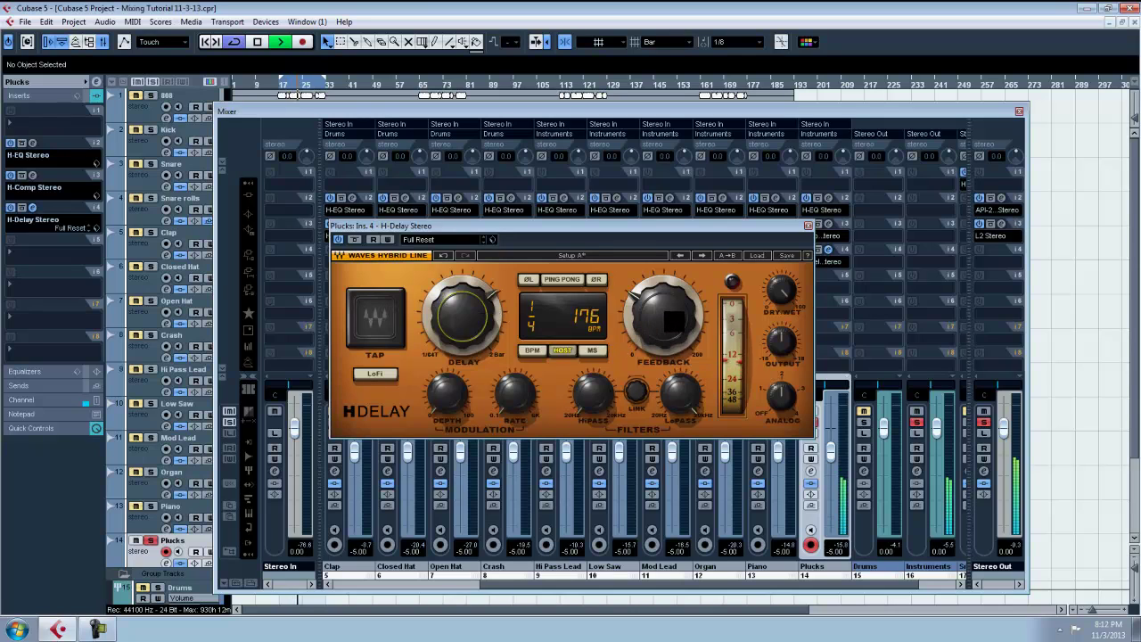
Step: Lower the Plucks delay's feedback and dry/wet mix, and narrow its range with the HiPass and LoPass filters
{"action": "mouse_move", "coordinate": [673, 335]}
{"action": "left_click_drag", "start_coordinate": [673, 335], "coordinate": [673, 345]}
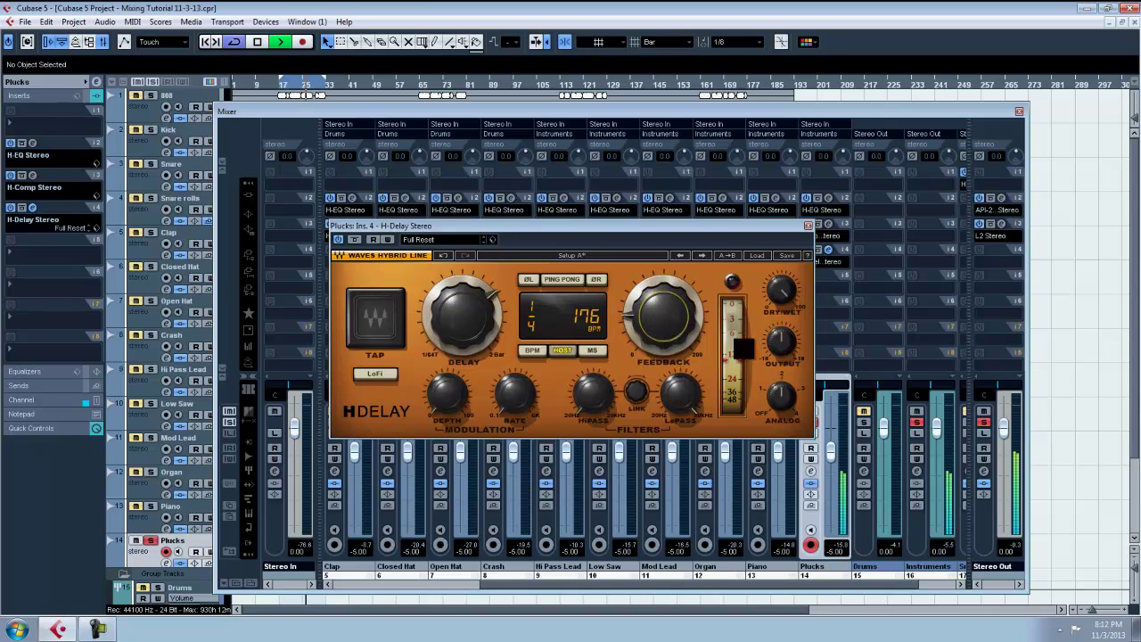
{"action": "mouse_move", "coordinate": [612, 374]}
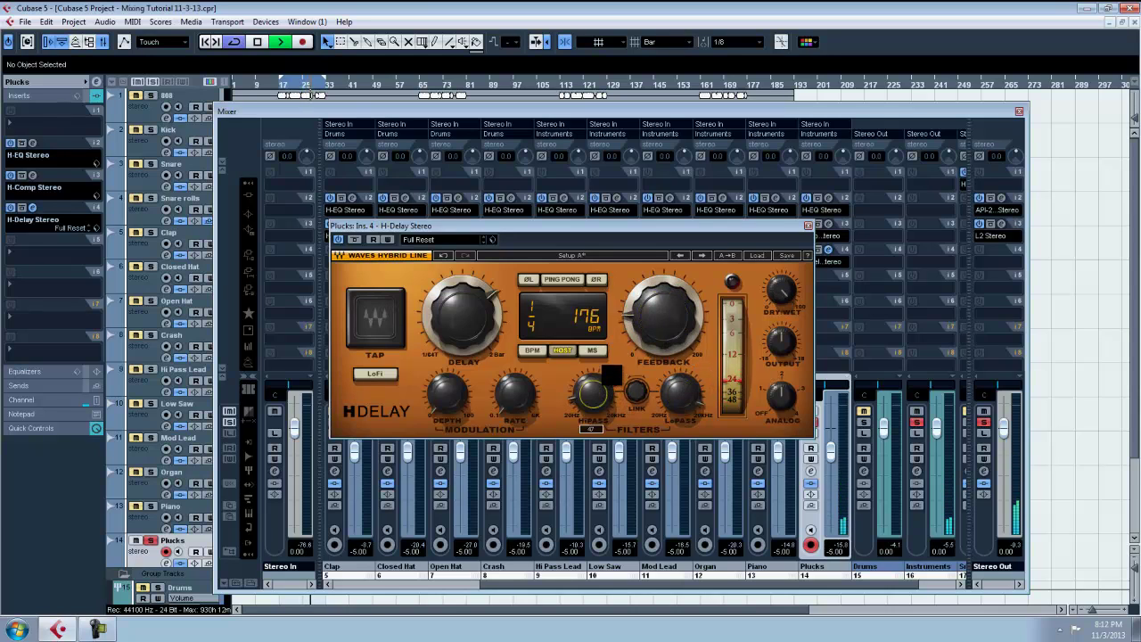
{"action": "mouse_move", "coordinate": [612, 375]}
{"action": "left_mouse_down"}
{"action": "mouse_move", "coordinate": [612, 350]}
{"action": "mouse_move", "coordinate": [615, 378]}
{"action": "left_mouse_up"}
{"action": "mouse_move", "coordinate": [692, 407]}
{"action": "left_mouse_down"}
{"action": "mouse_move", "coordinate": [688, 417]}
{"action": "mouse_move", "coordinate": [686, 408]}
{"action": "left_mouse_up"}
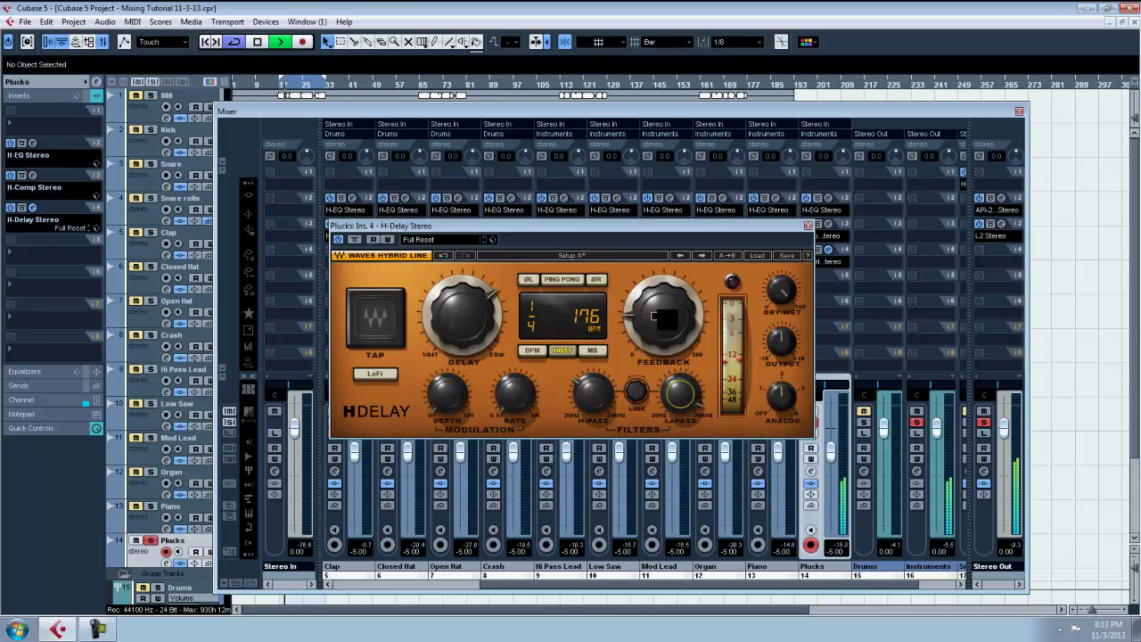
{"action": "left_click_drag", "start_coordinate": [665, 318], "coordinate": [656, 332]}
{"action": "mouse_move", "coordinate": [781, 290]}
{"action": "left_mouse_down"}
{"action": "mouse_move", "coordinate": [781, 357]}
{"action": "mouse_move", "coordinate": [788, 293]}
{"action": "left_mouse_up"}
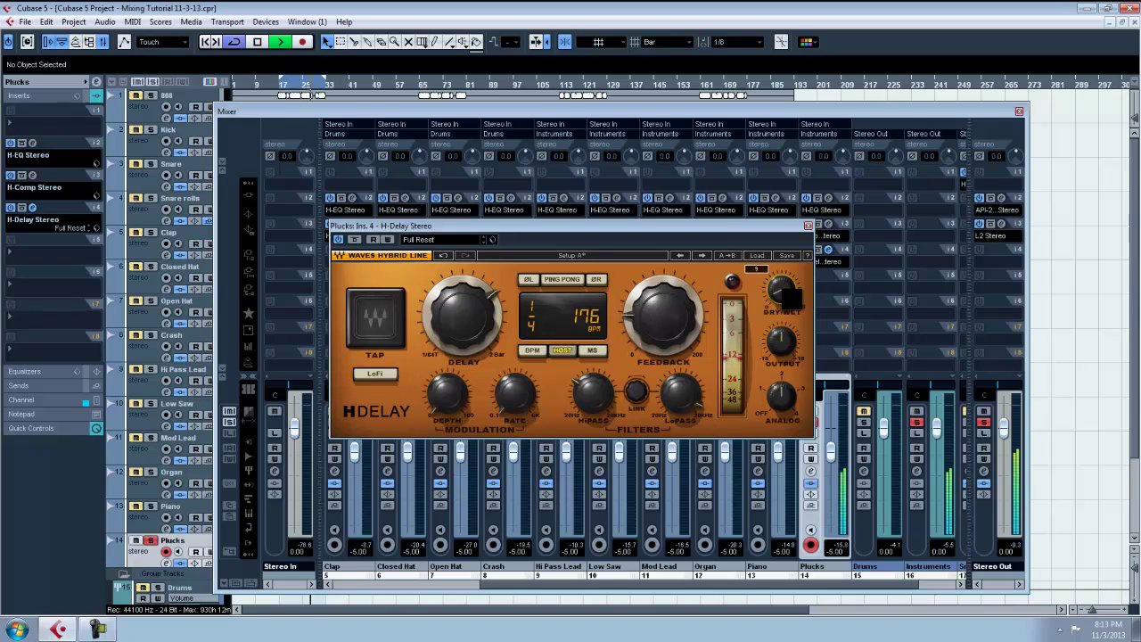
{"action": "left_click", "coordinate": [808, 226]}
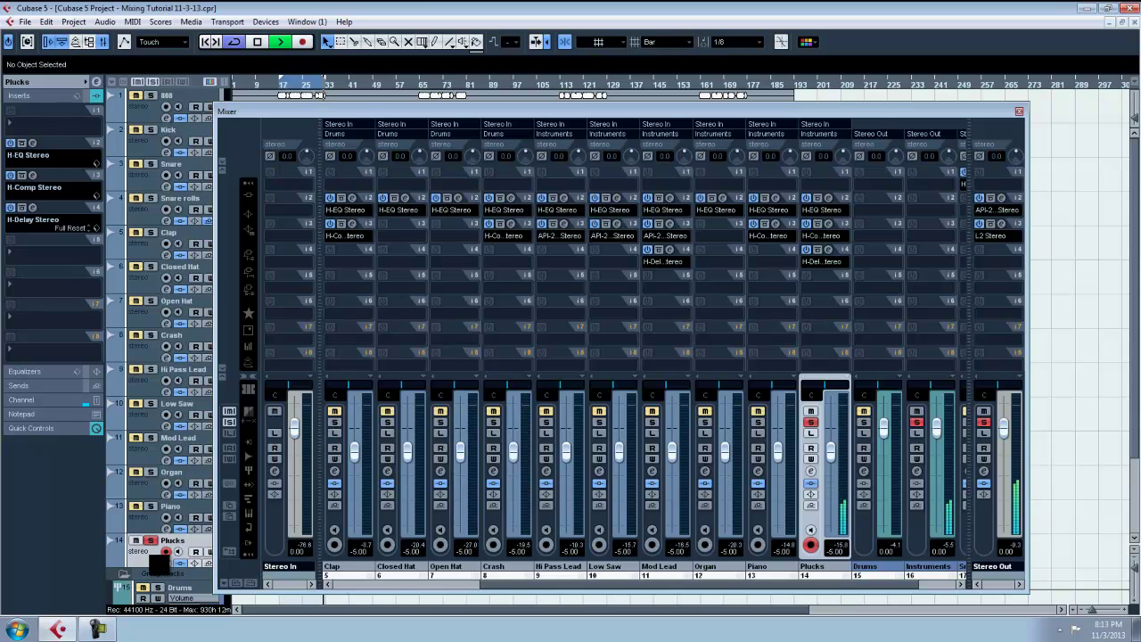
Step: Clear the track solos to play the full mix, and solo the Drums group channel
{"action": "key", "text": "space"}
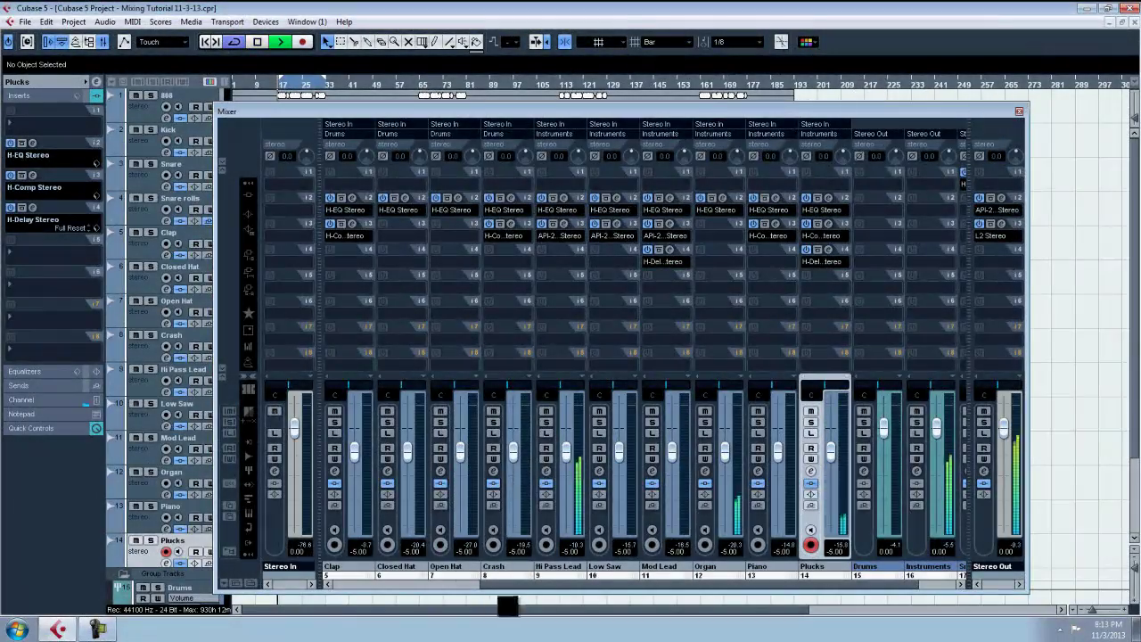
{"action": "left_click_drag", "start_coordinate": [543, 584], "coordinate": [763, 586]}
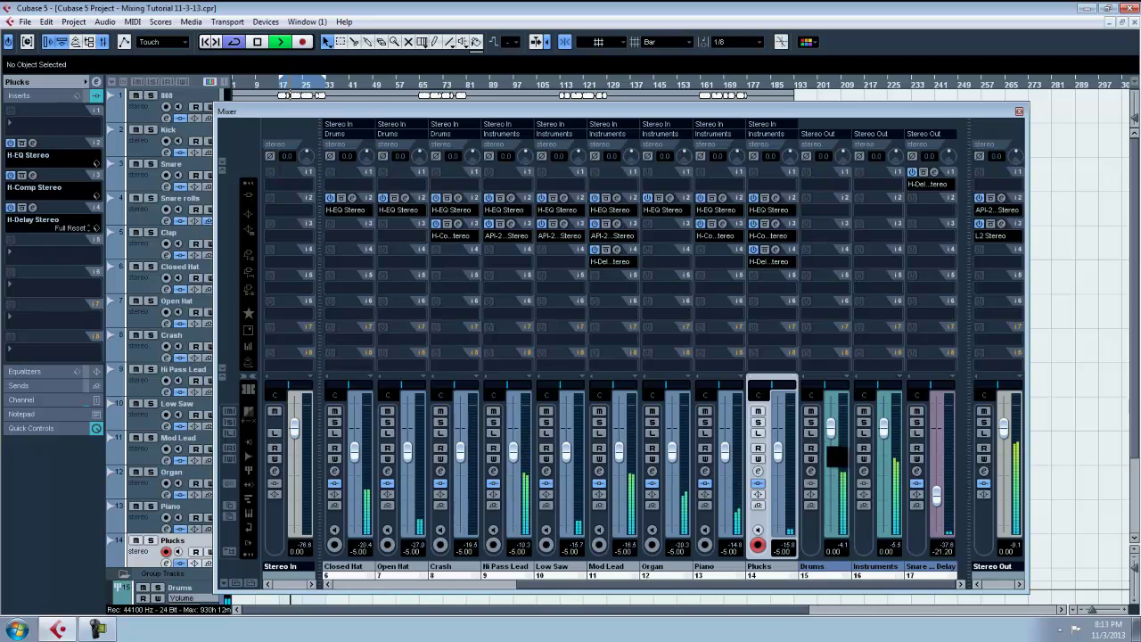
{"action": "left_click", "coordinate": [813, 422]}
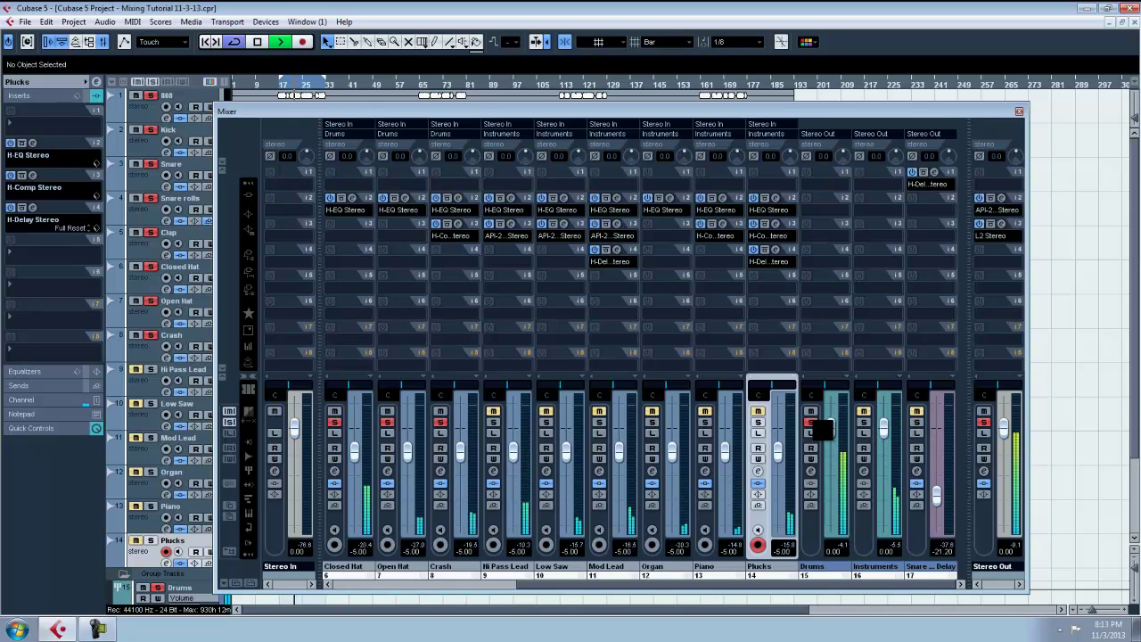
Step: Stop playback, clear the drum solos and solo only the 808 channel
{"action": "left_click_drag", "start_coordinate": [740, 588], "coordinate": [532, 591]}
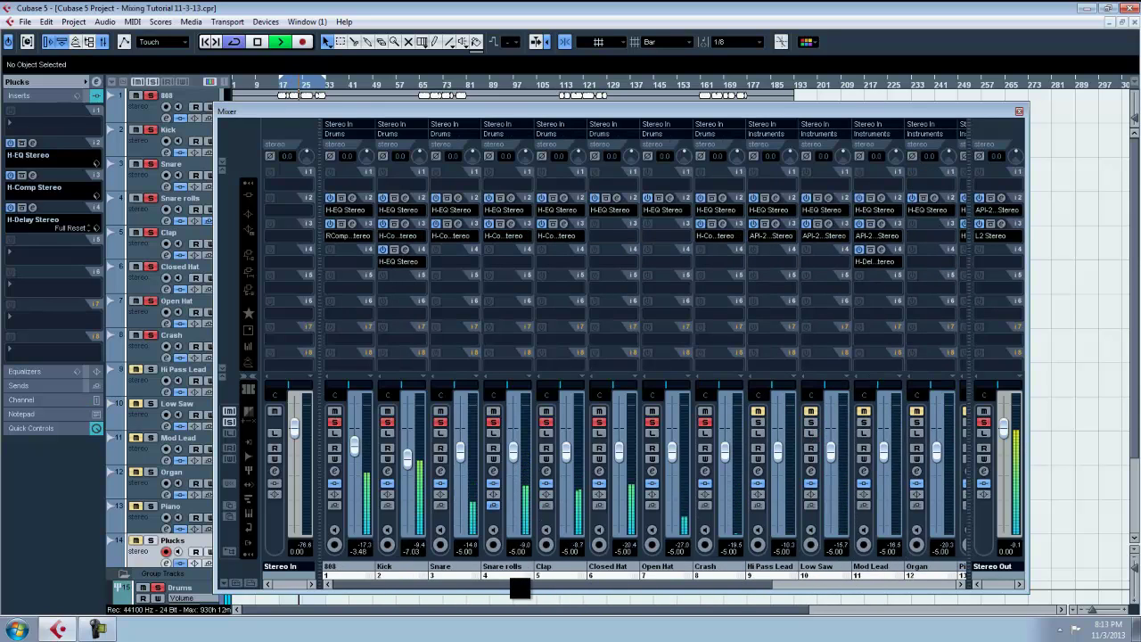
{"action": "key", "text": "space"}
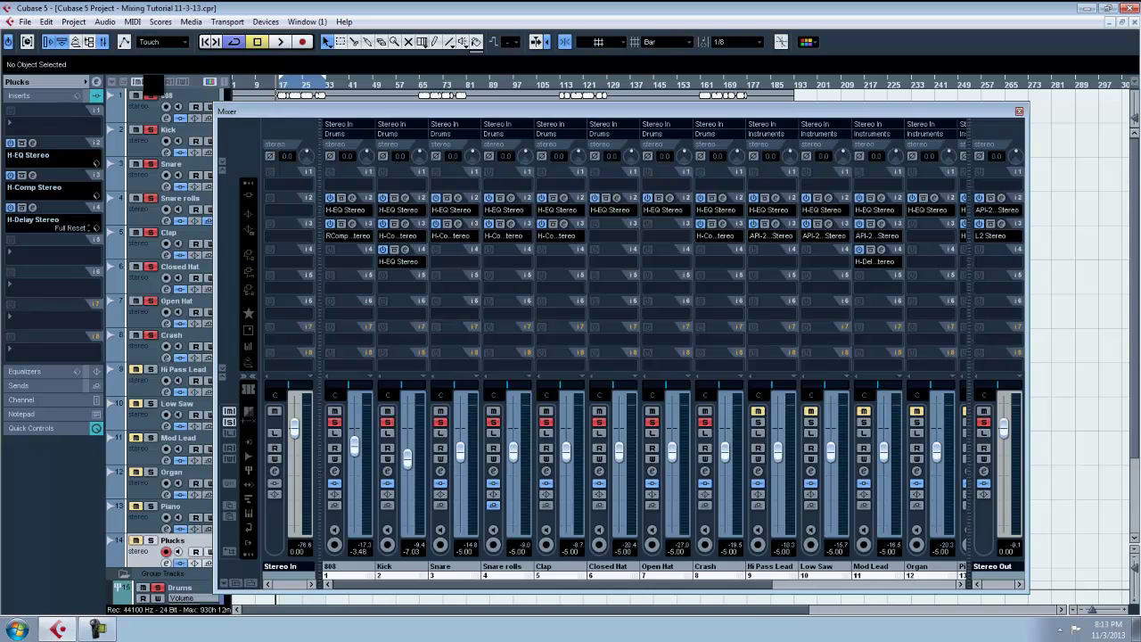
{"action": "left_click", "coordinate": [334, 422]}
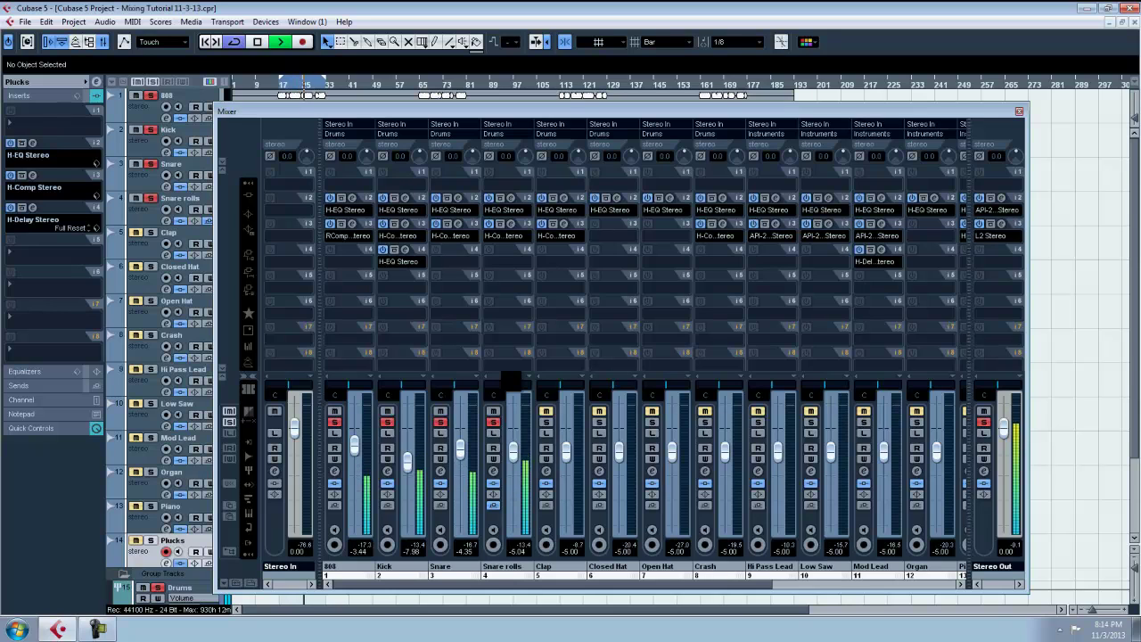
Step: Set the Snare rolls delay channel's fader to about -26.07 dB while the soloed drums play
{"action": "left_click_drag", "start_coordinate": [619, 585], "coordinate": [849, 588]}
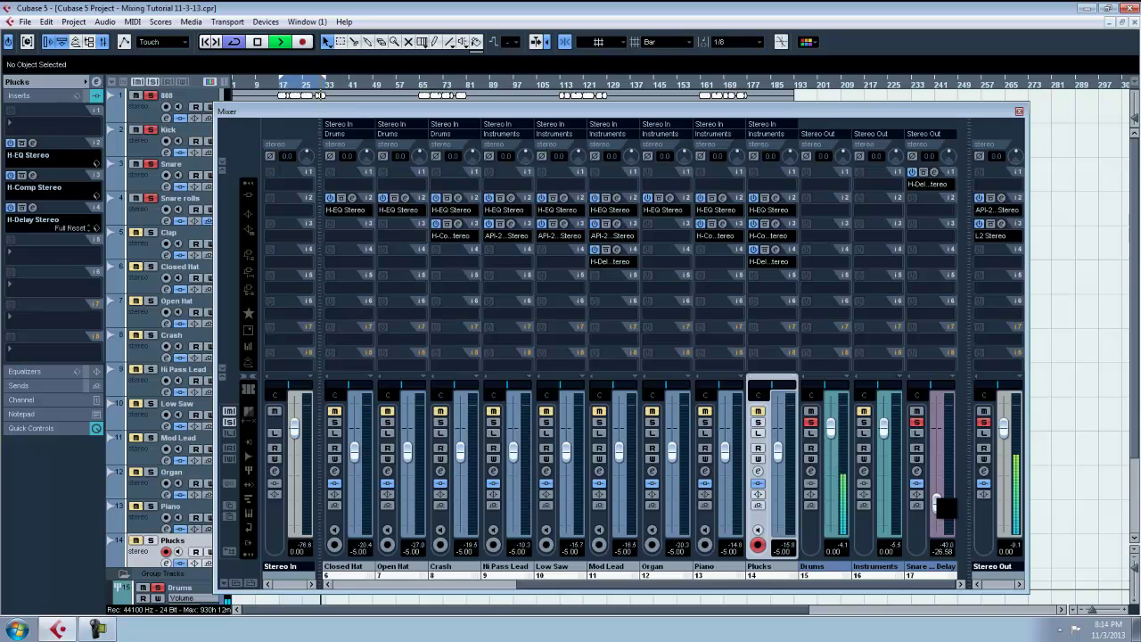
{"action": "left_click_drag", "start_coordinate": [937, 499], "coordinate": [938, 496]}
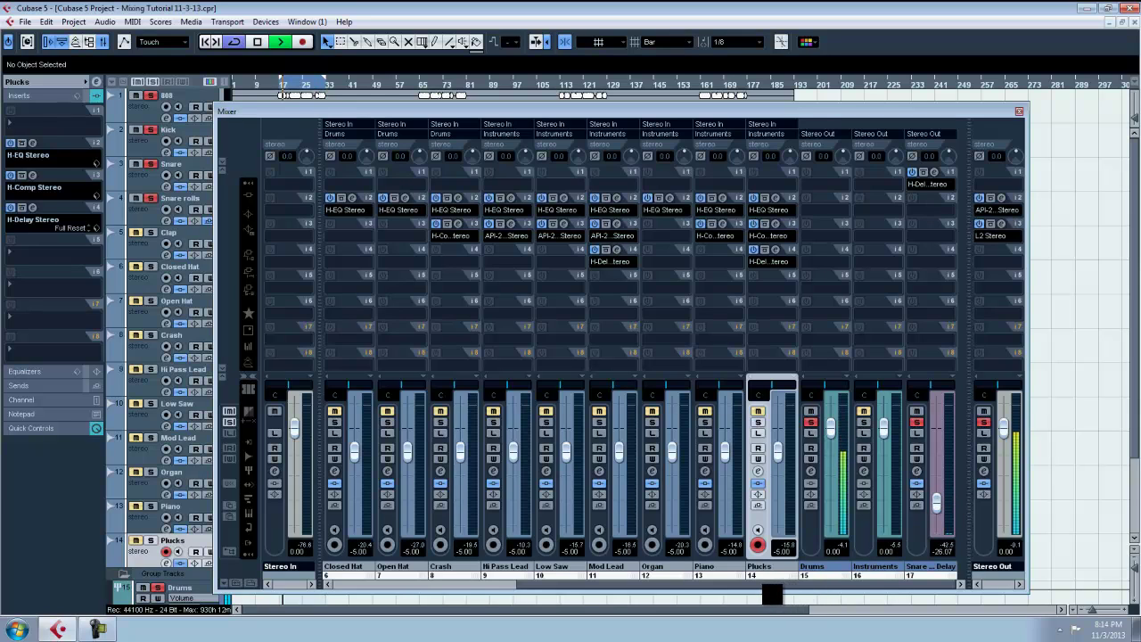
Step: Add Clap and Closed Hat to the soloed drums, with faders at about -9.96 dB and -3.88 dB
{"action": "left_click_drag", "start_coordinate": [763, 585], "coordinate": [511, 587]}
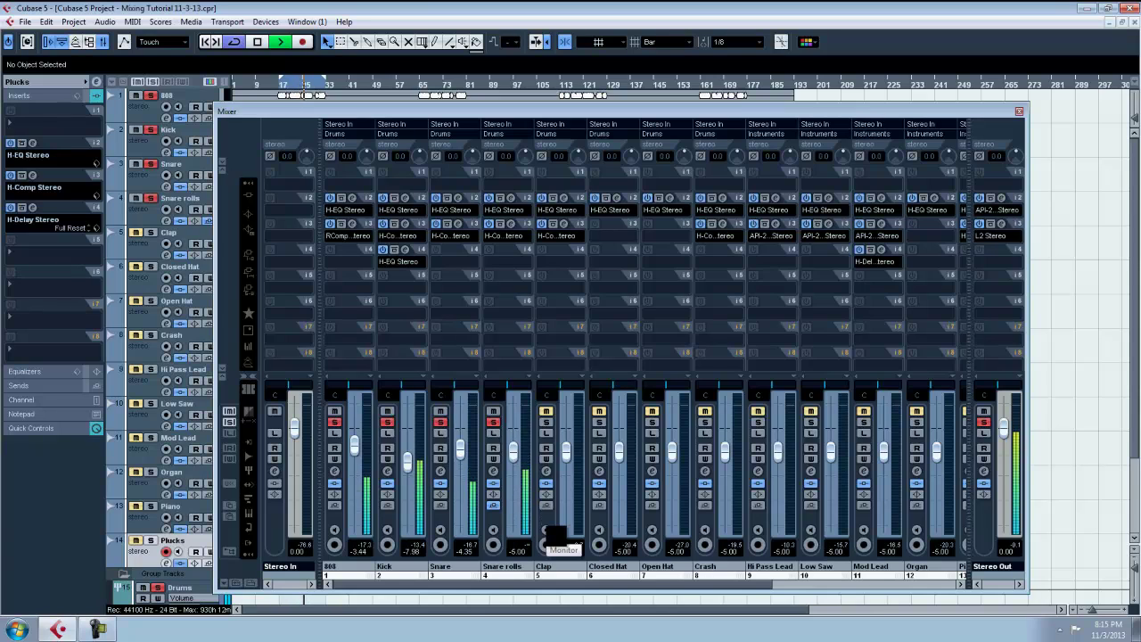
{"action": "left_click", "coordinate": [547, 422]}
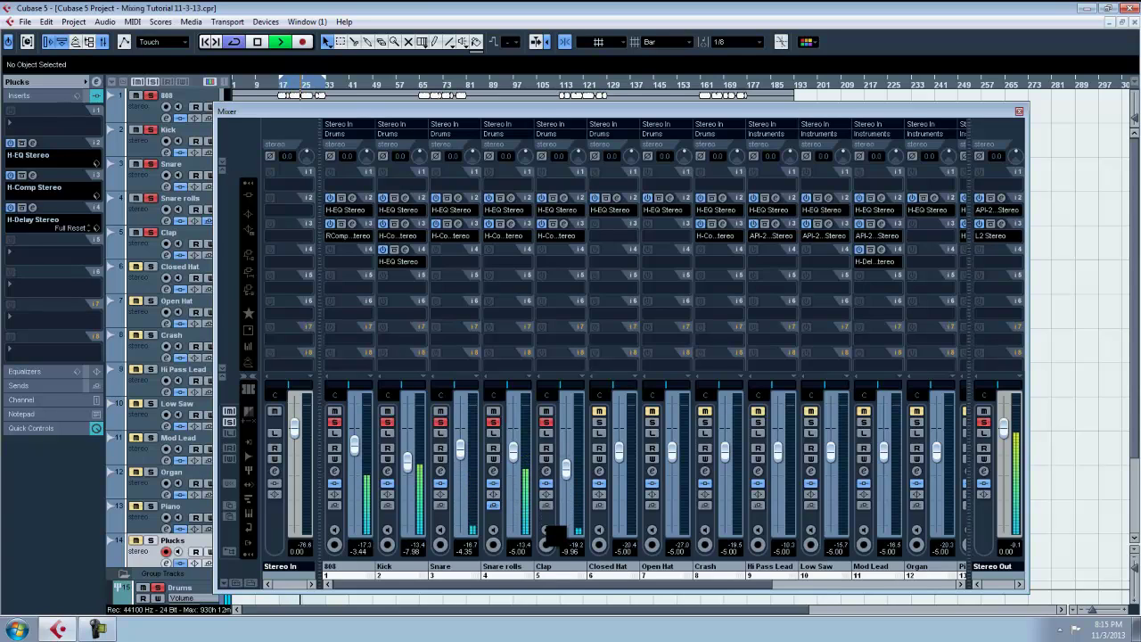
{"action": "left_click", "coordinate": [599, 422]}
{"action": "left_click_drag", "start_coordinate": [619, 453], "coordinate": [620, 444]}
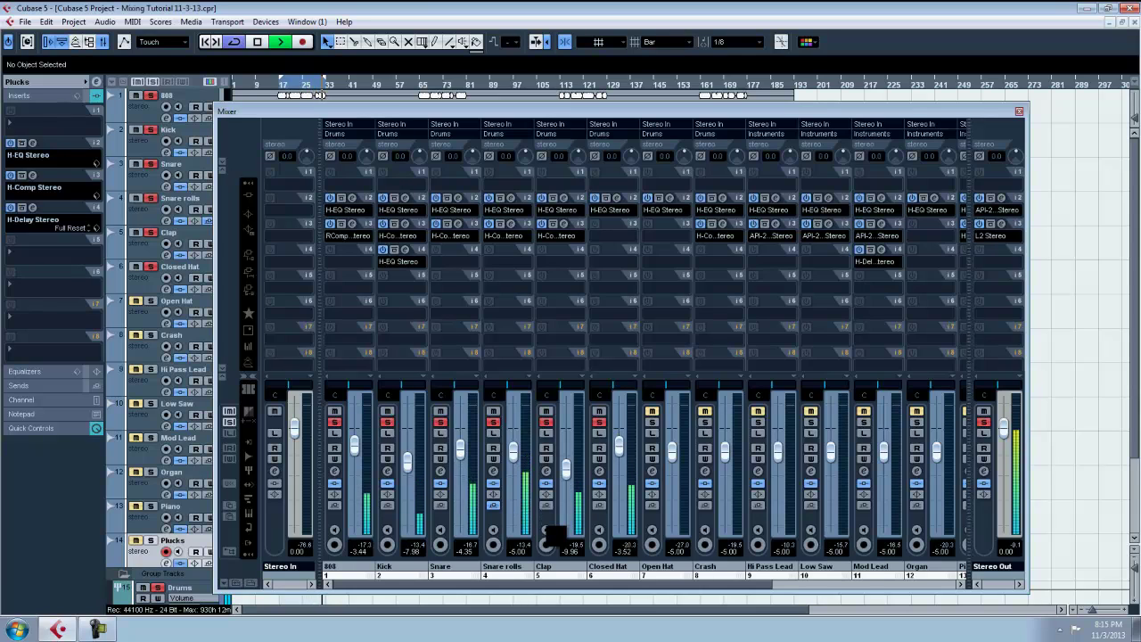
{"action": "left_click_drag", "start_coordinate": [619, 446], "coordinate": [672, 441]}
Step: Add Open Hat to the soloed drums and set its fader to about -2.41 dB
{"action": "left_click", "coordinate": [653, 423]}
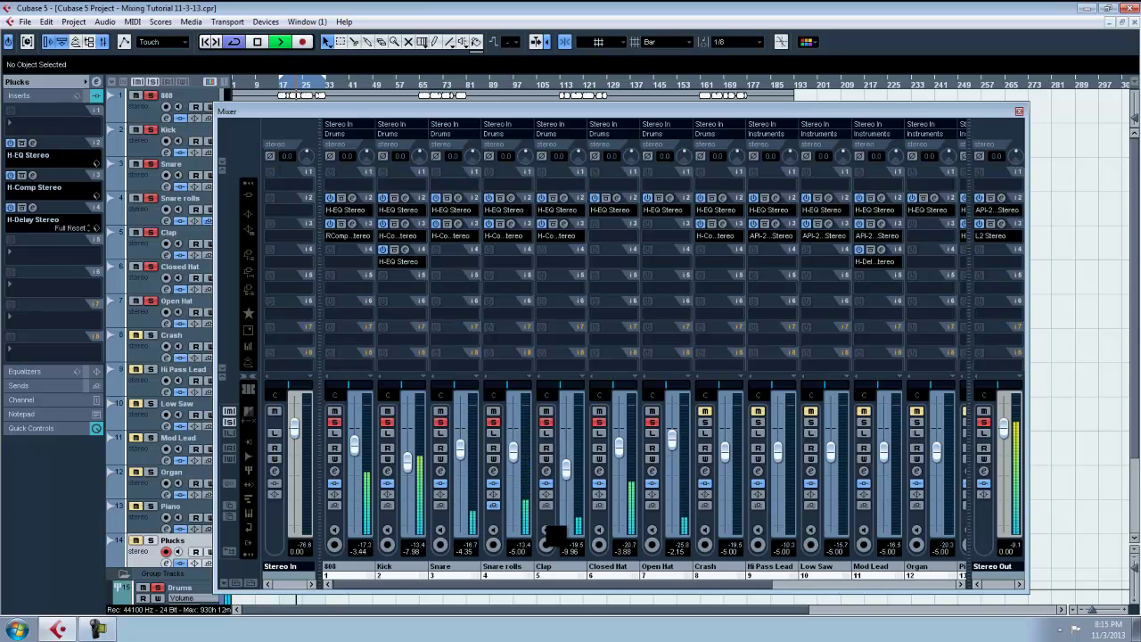
{"action": "left_click_drag", "start_coordinate": [671, 439], "coordinate": [672, 436]}
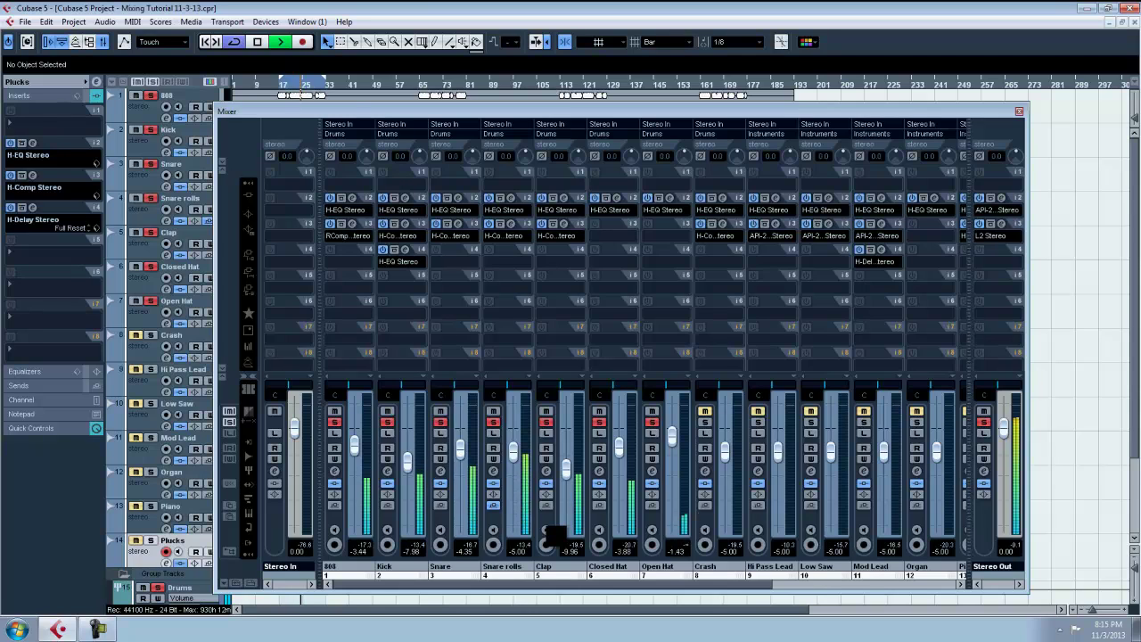
{"action": "left_click_drag", "start_coordinate": [671, 436], "coordinate": [672, 440]}
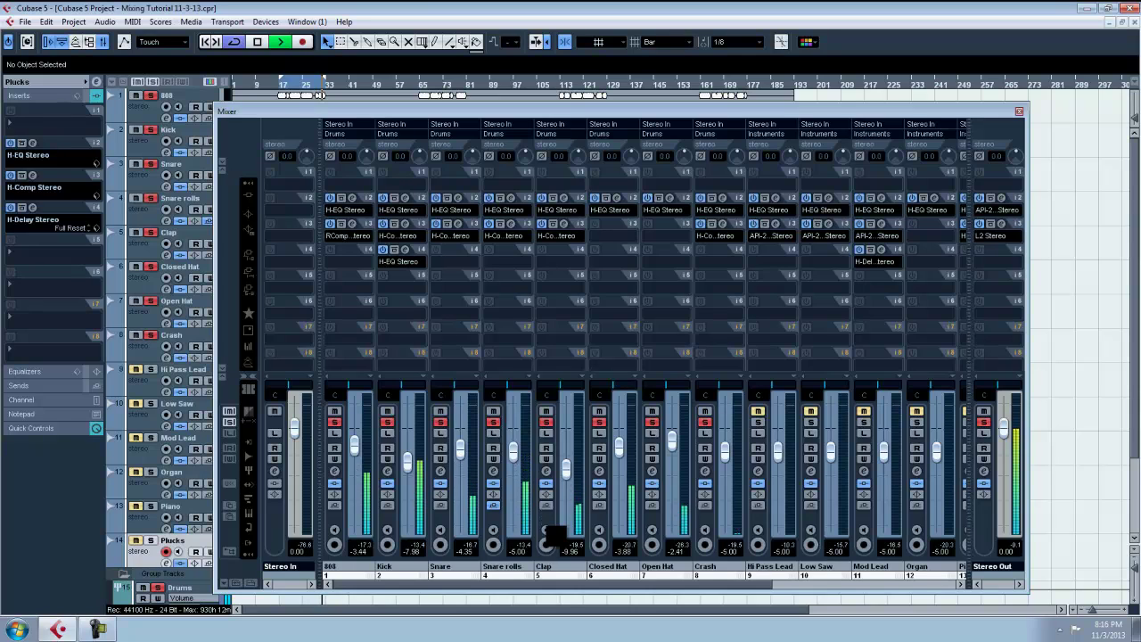
Step: Lower the Crash fader to about -8.78 dB and stop playback
{"action": "left_click_drag", "start_coordinate": [725, 453], "coordinate": [725, 461]}
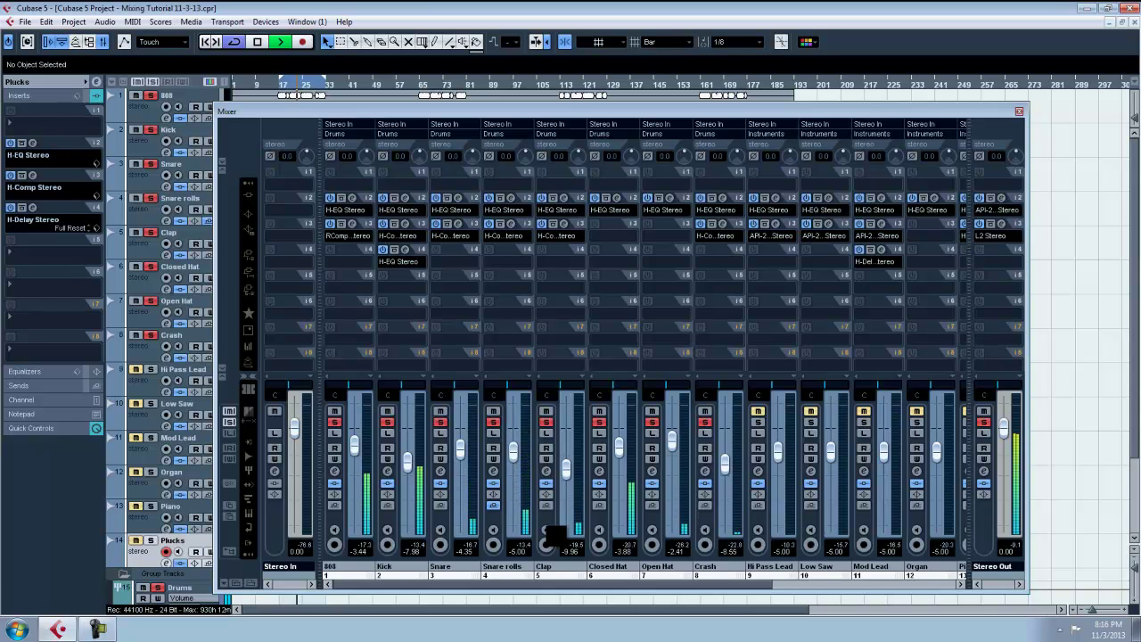
{"action": "left_click_drag", "start_coordinate": [725, 462], "coordinate": [725, 464]}
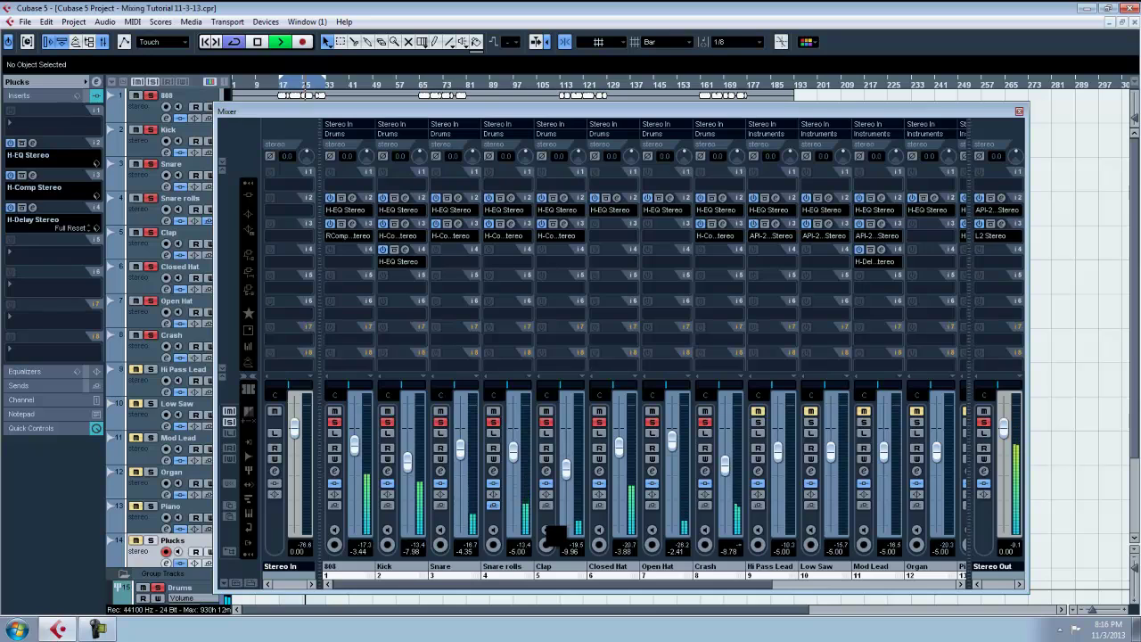
{"action": "key", "text": "space"}
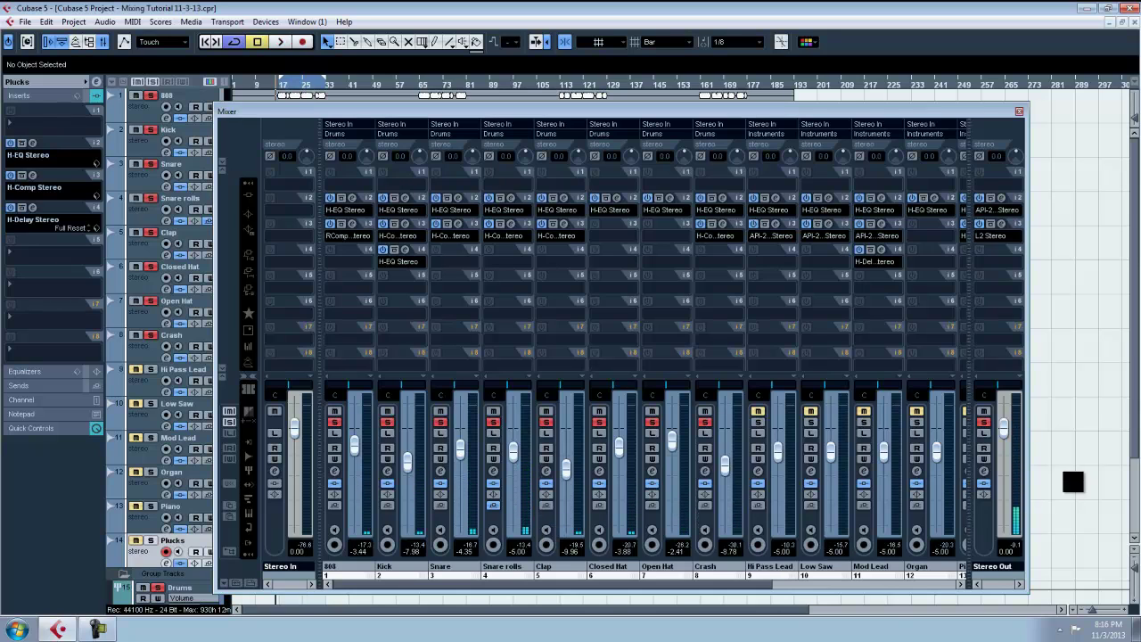
Step: Switch the solo from the Drums group to the Instruments group and briefly play it with Hi Pass Lead selected
{"action": "left_click_drag", "start_coordinate": [713, 585], "coordinate": [936, 582]}
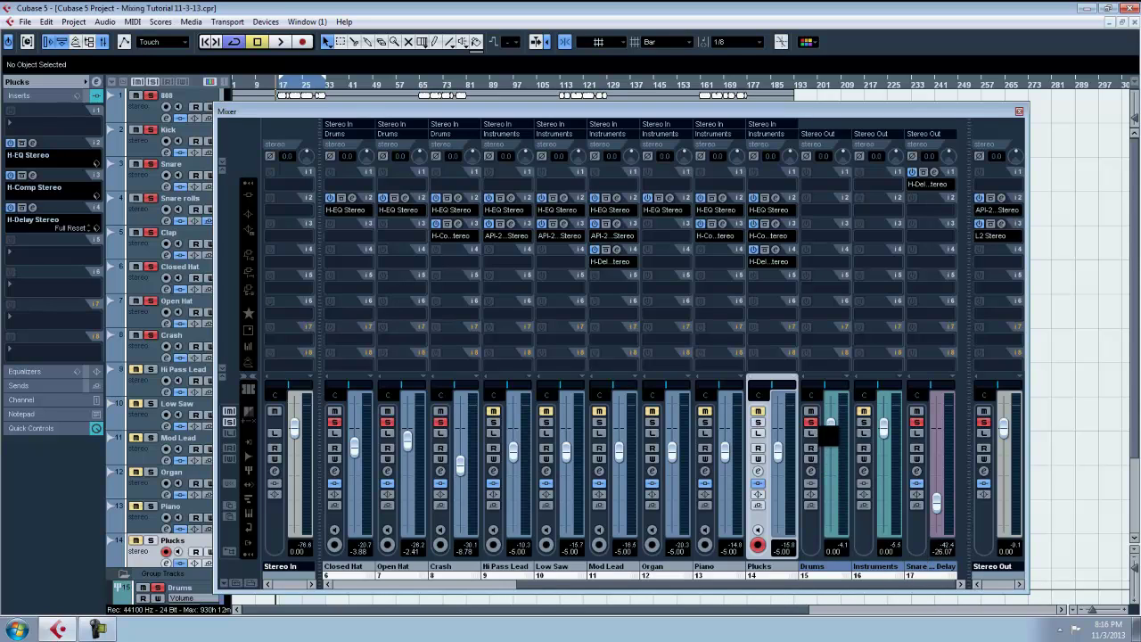
{"action": "left_click", "coordinate": [811, 422]}
{"action": "left_click", "coordinate": [864, 422]}
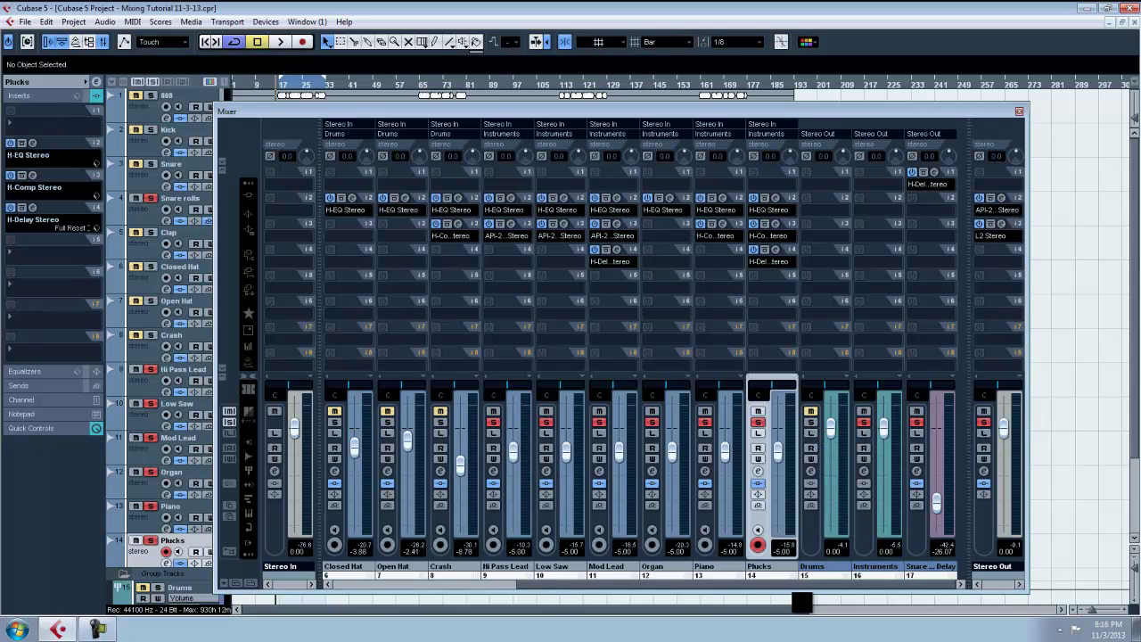
{"action": "left_click_drag", "start_coordinate": [789, 586], "coordinate": [755, 586]}
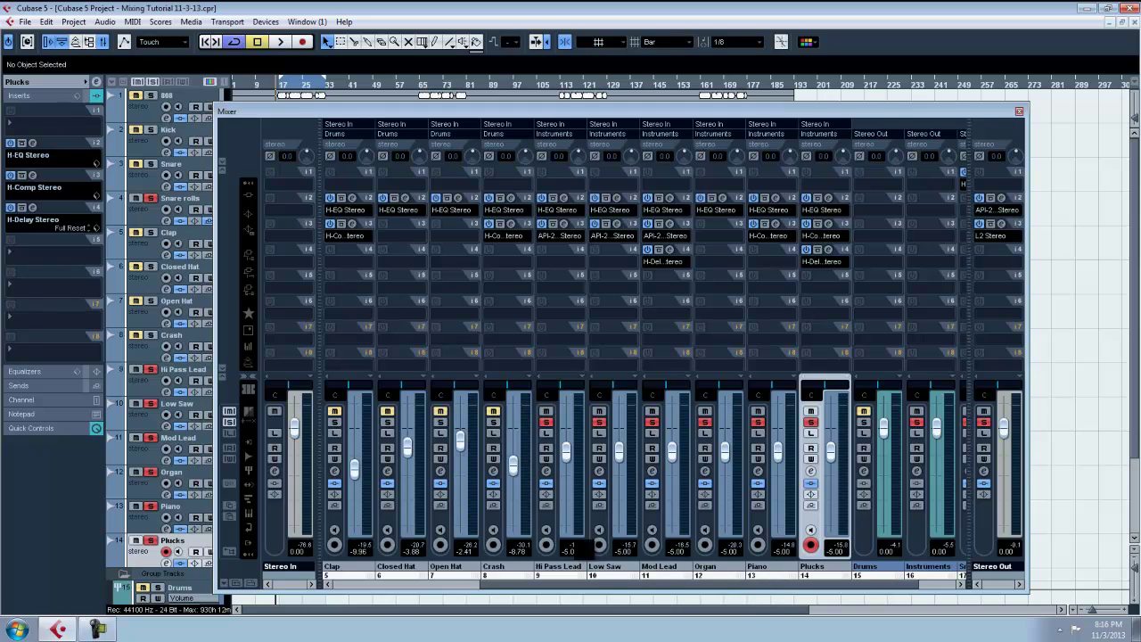
{"action": "left_click", "coordinate": [563, 530]}
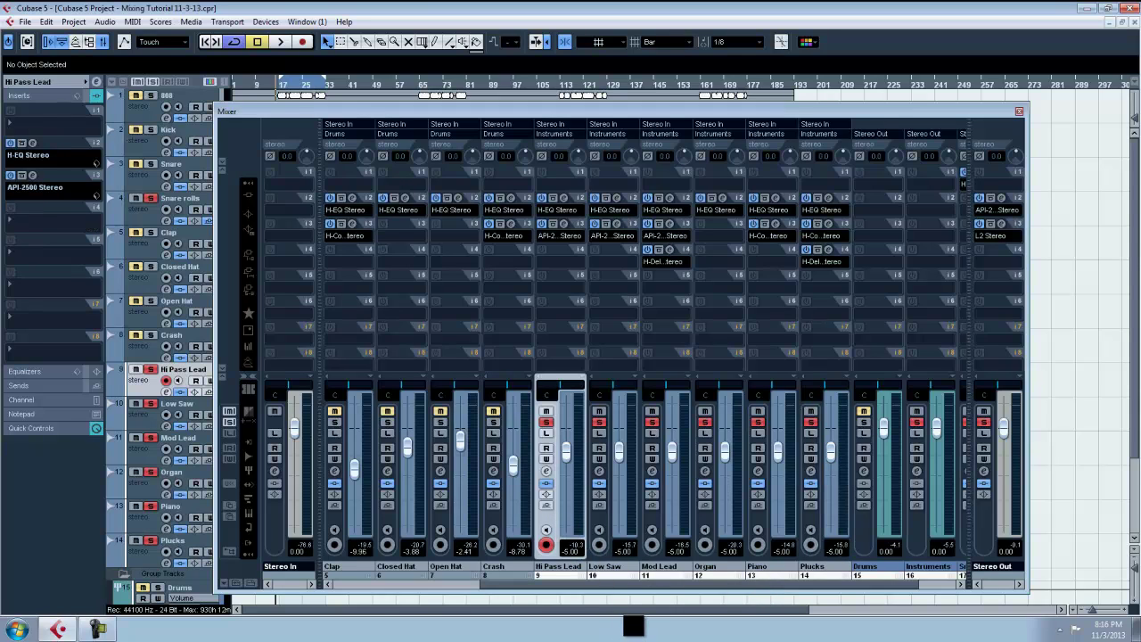
{"action": "key", "text": "space"}
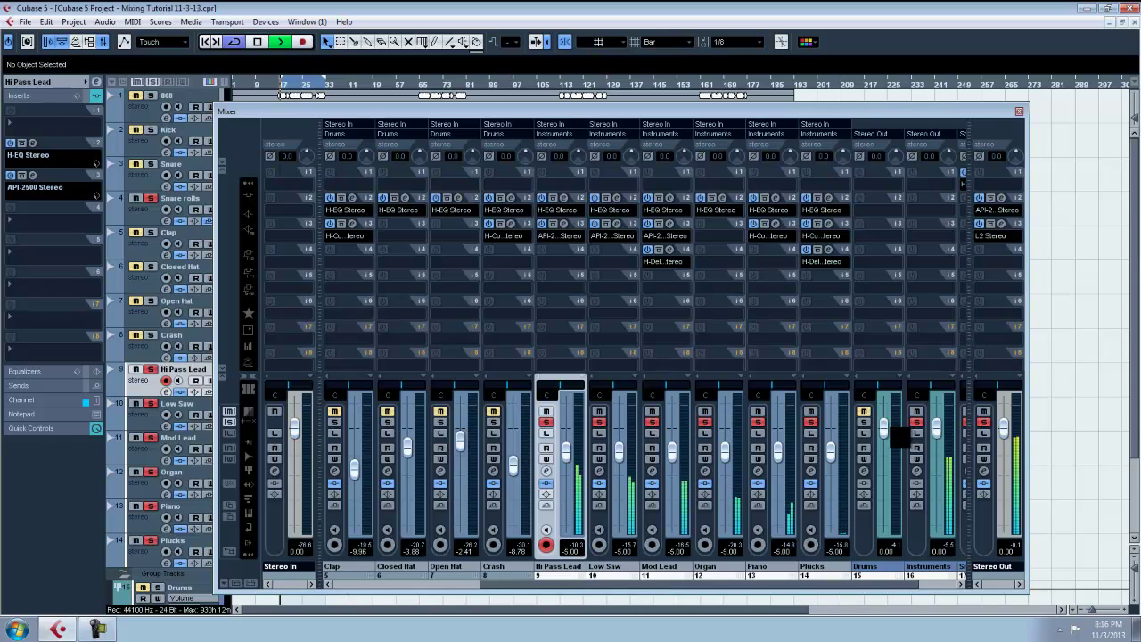
{"action": "key", "text": "space"}
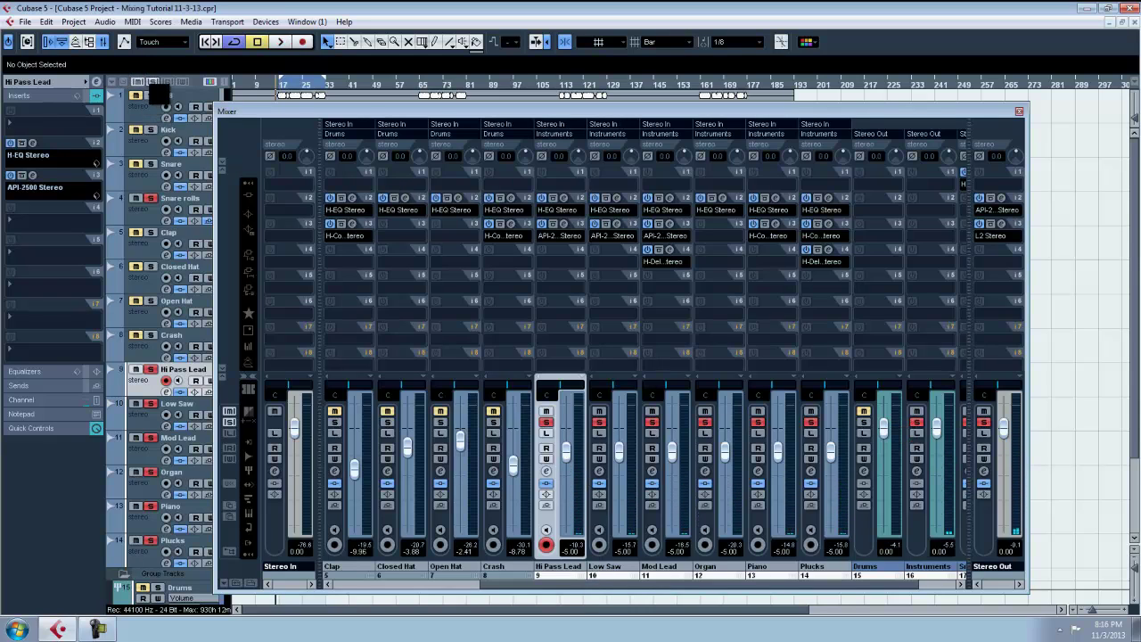
Step: Clear all solos, solo only the Hi Pass Lead channel and start playback
{"action": "left_click", "coordinate": [154, 82]}
{"action": "left_click", "coordinate": [547, 422]}
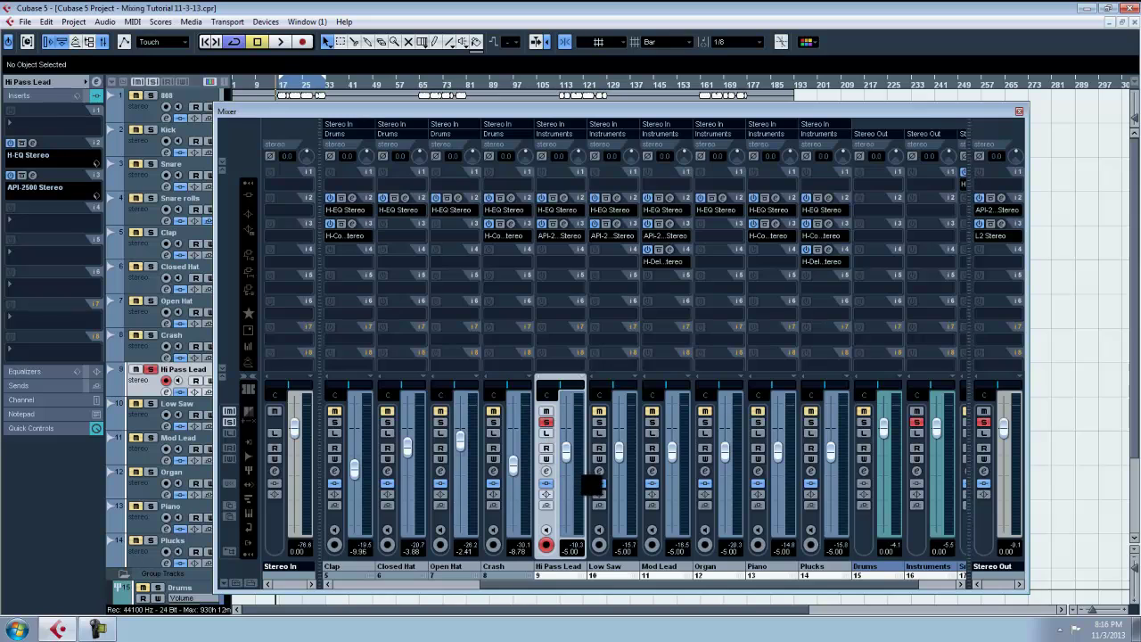
{"action": "key", "text": "space"}
Step: Add Low Saw to the soloed channels and lower its fader to about -8.71 dB
{"action": "left_click", "coordinate": [599, 422]}
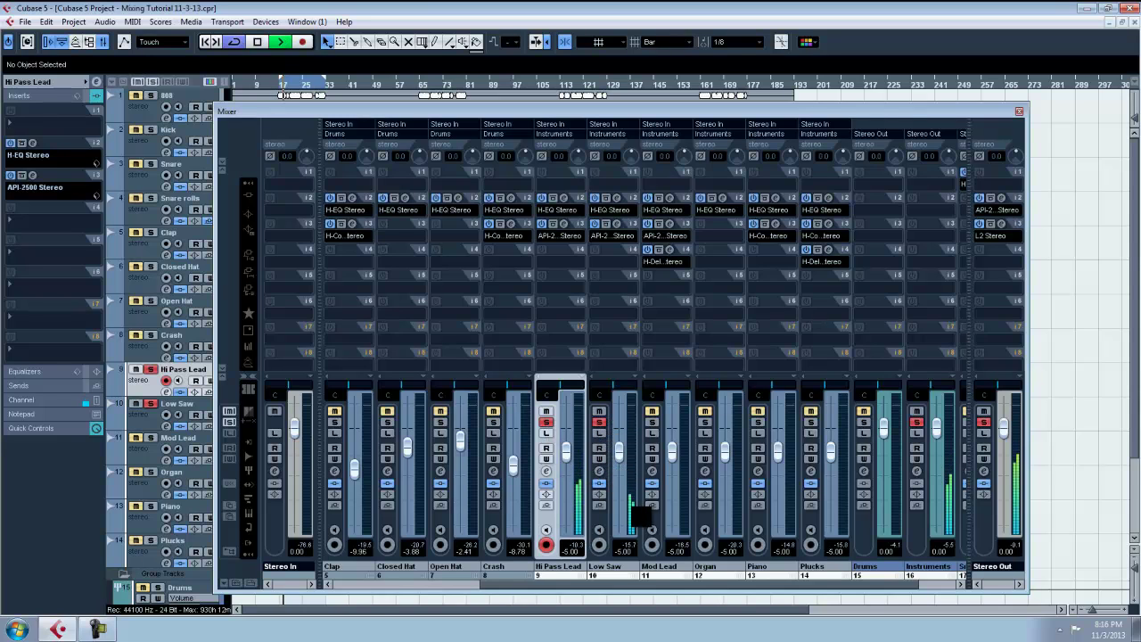
{"action": "scroll", "coordinate": [627, 497], "scroll_direction": "down", "scroll_amount": 5}
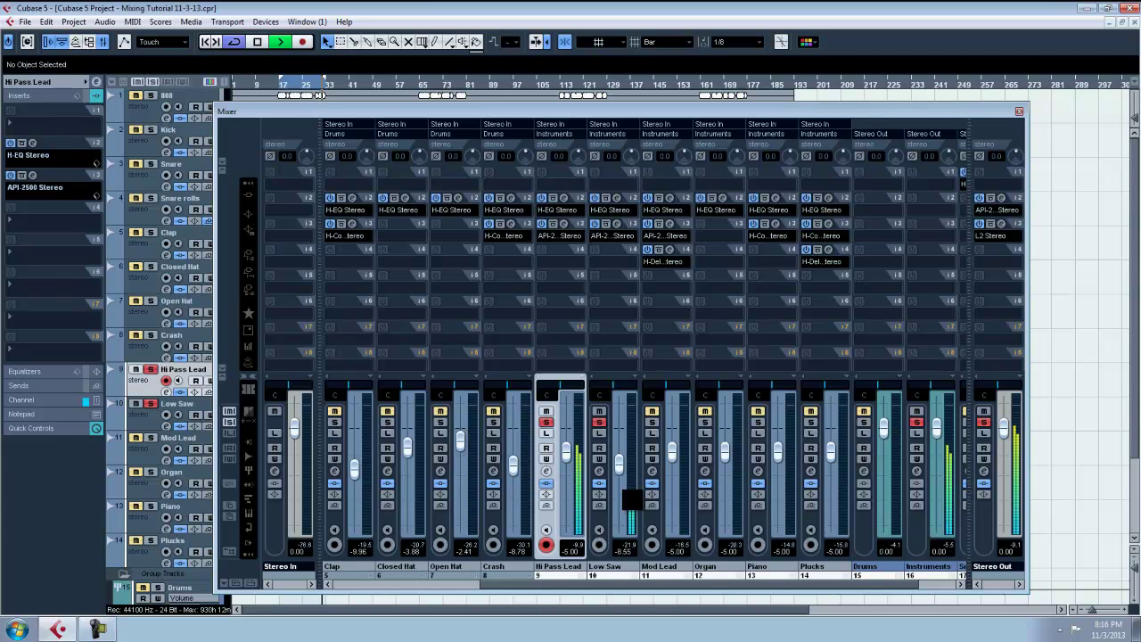
{"action": "left_click_drag", "start_coordinate": [623, 490], "coordinate": [624, 492]}
Step: Add Mod Lead to the soloed channels at about -4.65 dB and review its H-Delay's dry/wet mix
{"action": "left_click", "coordinate": [651, 422]}
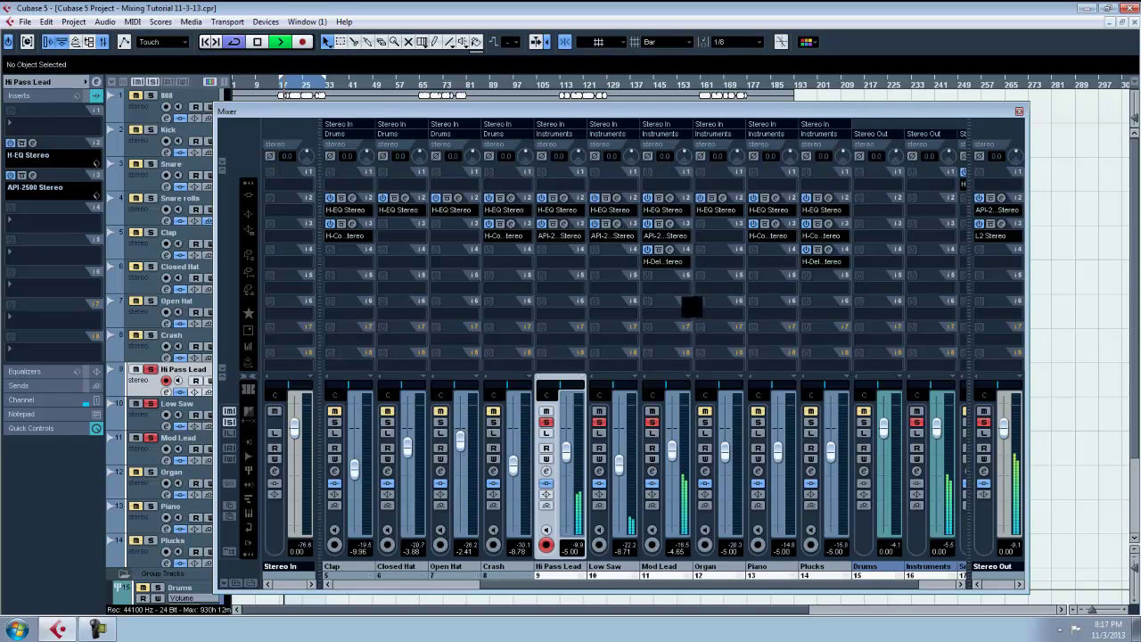
{"action": "left_click", "coordinate": [668, 259]}
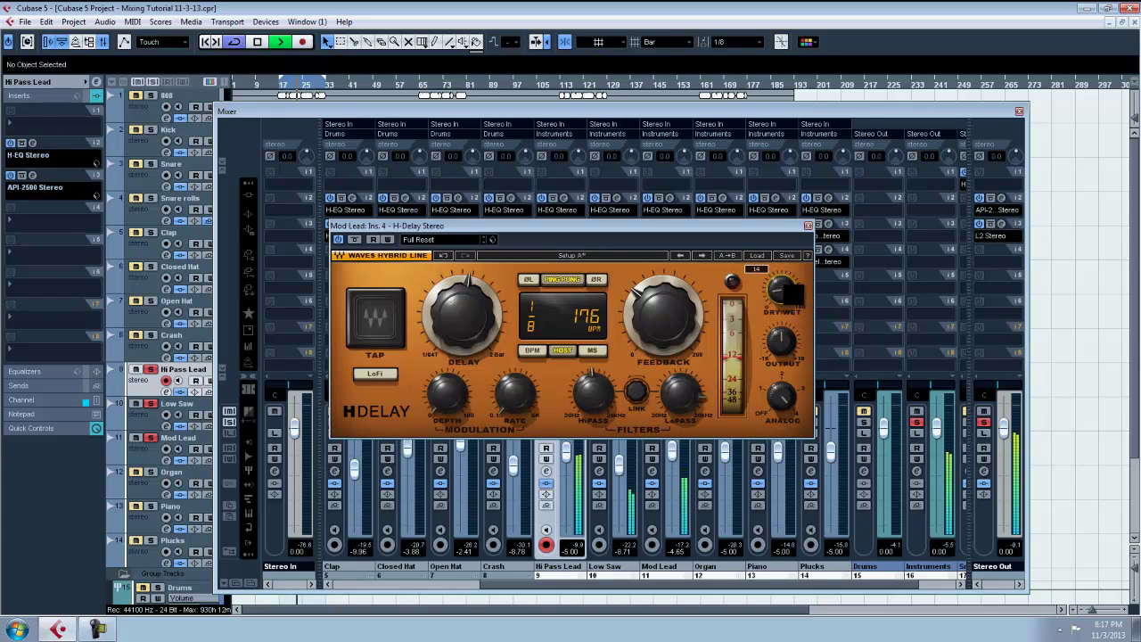
{"action": "left_click", "coordinate": [808, 226]}
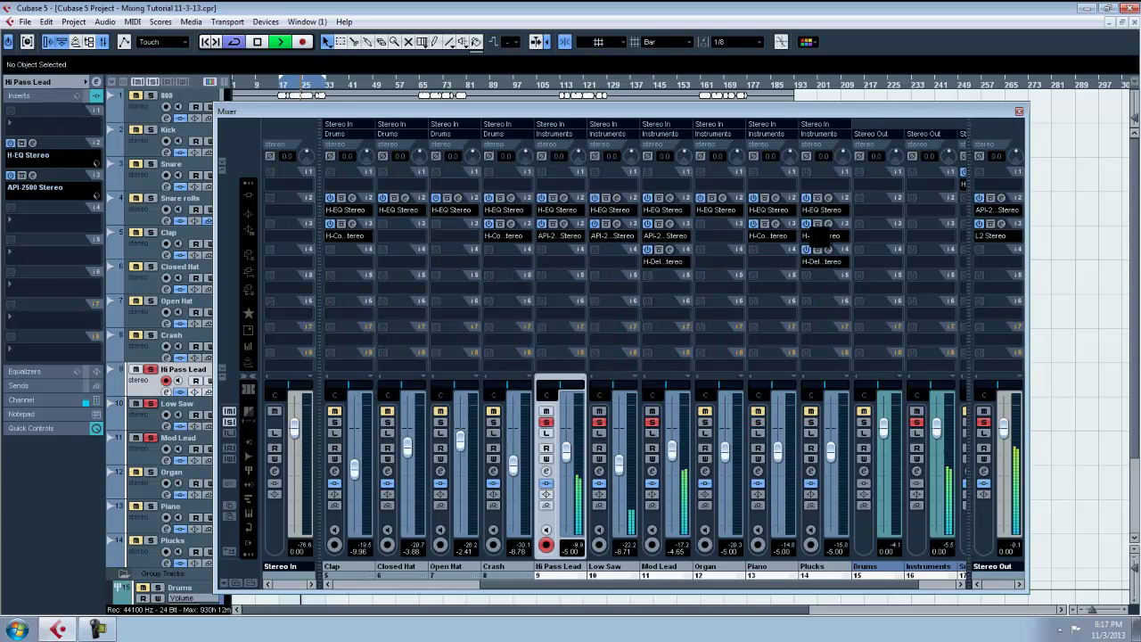
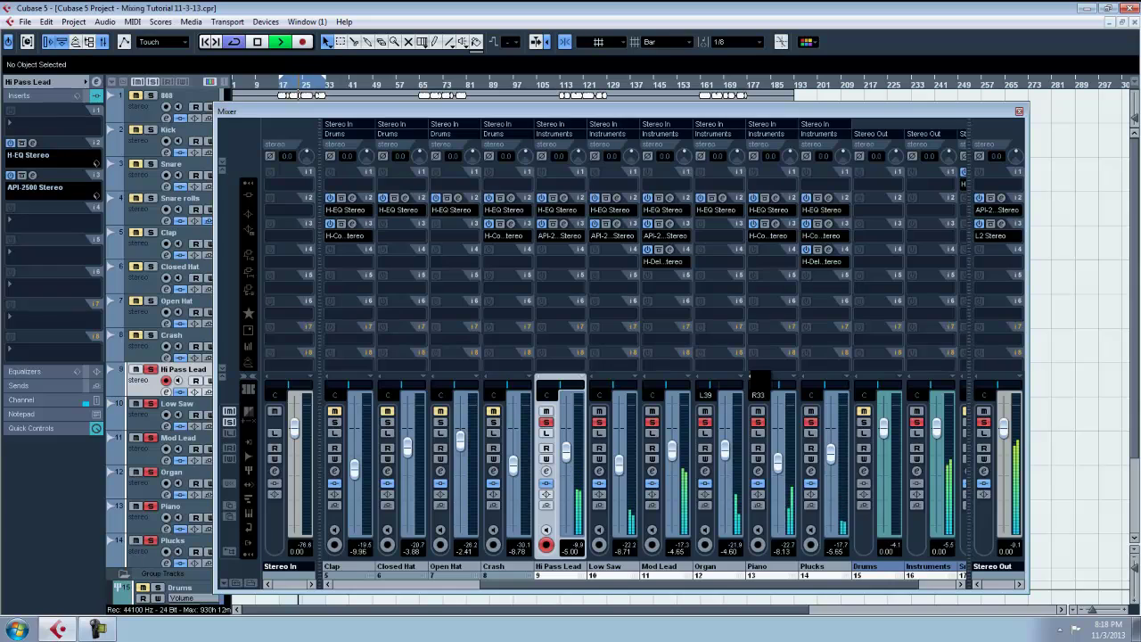
Step: Clear the solos and check the API-2500 compressor on the Stereo Out channel while the full mix plays
{"action": "key", "text": "space"}
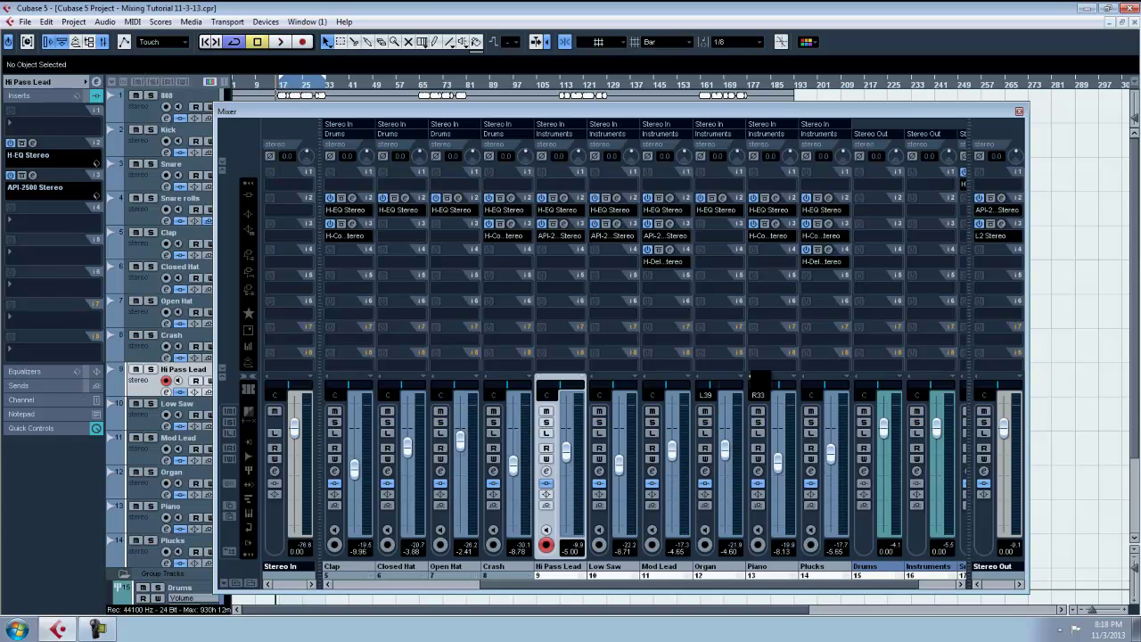
{"action": "key", "text": "space"}
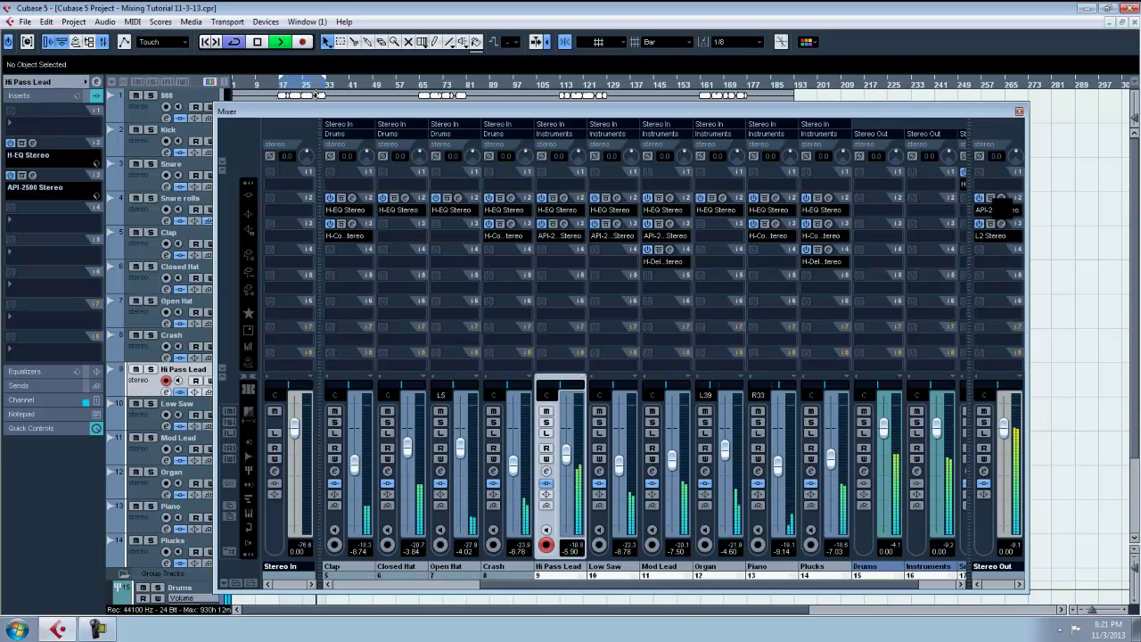
{"action": "left_click", "coordinate": [1002, 198]}
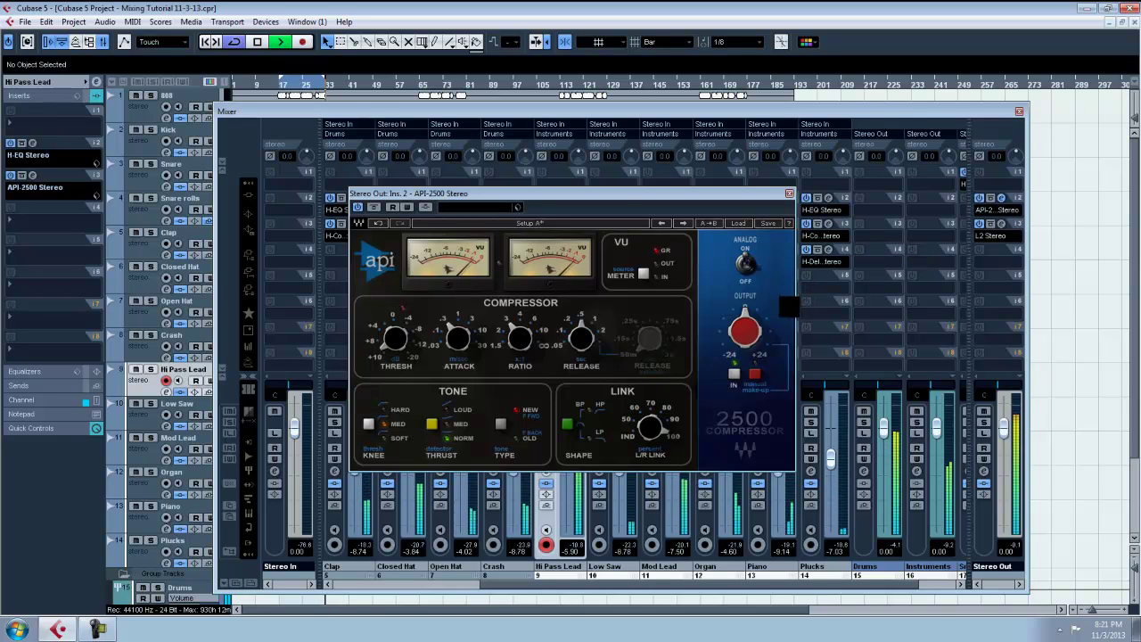
{"action": "left_click", "coordinate": [789, 193]}
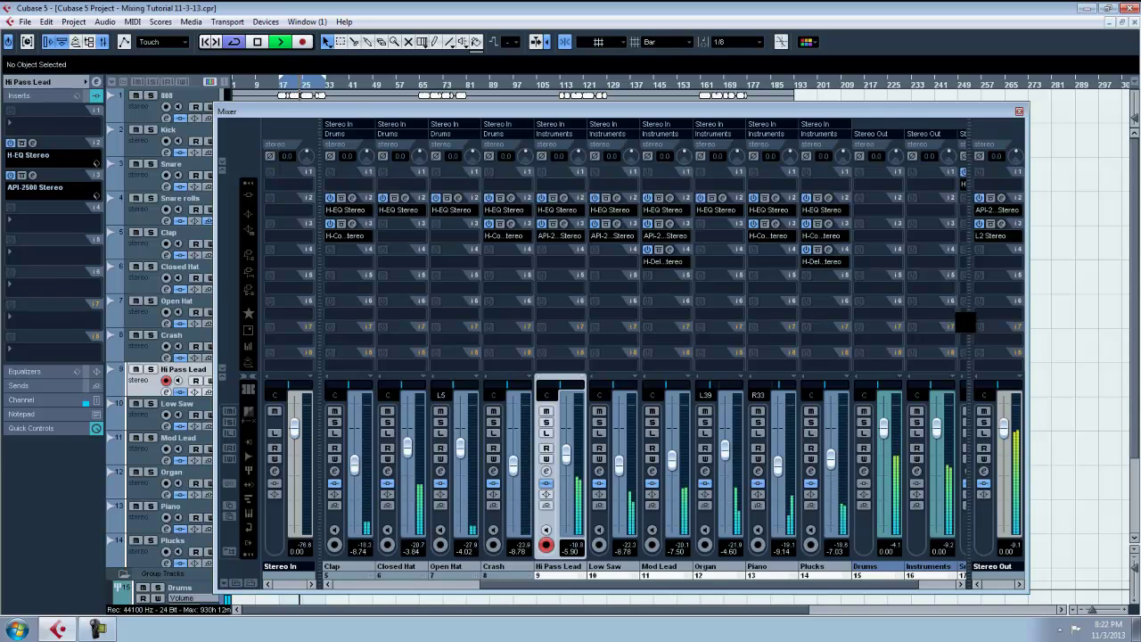
{"action": "key", "text": "space"}
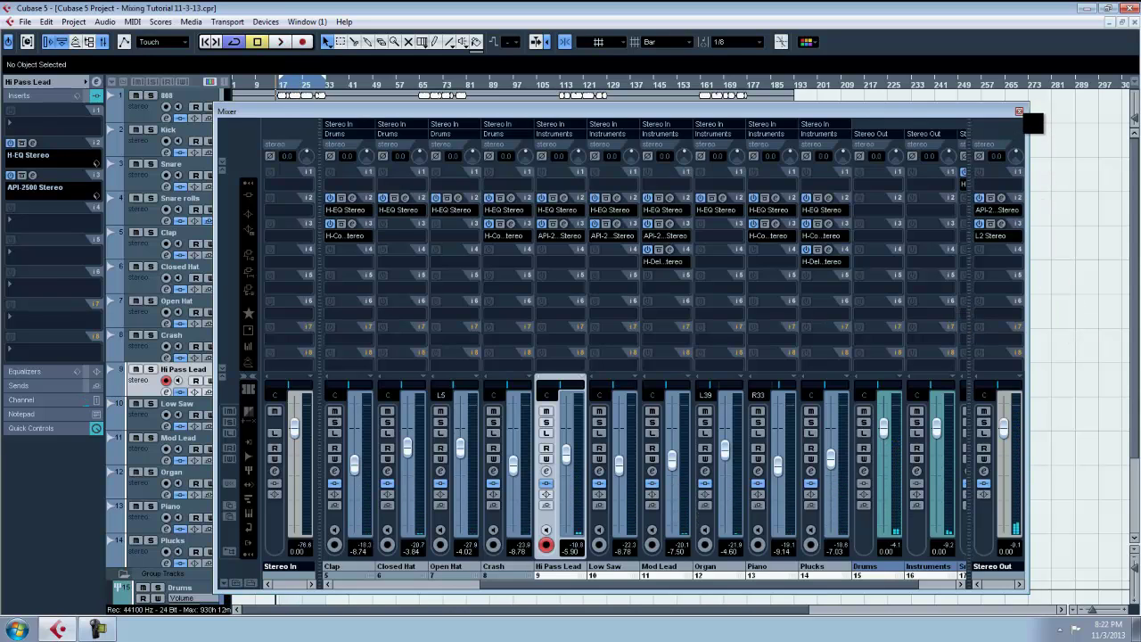
Step: Close the mixer and ready the transport for full playback, with looping off and the cursor at the song's start
{"action": "left_click", "coordinate": [1019, 112]}
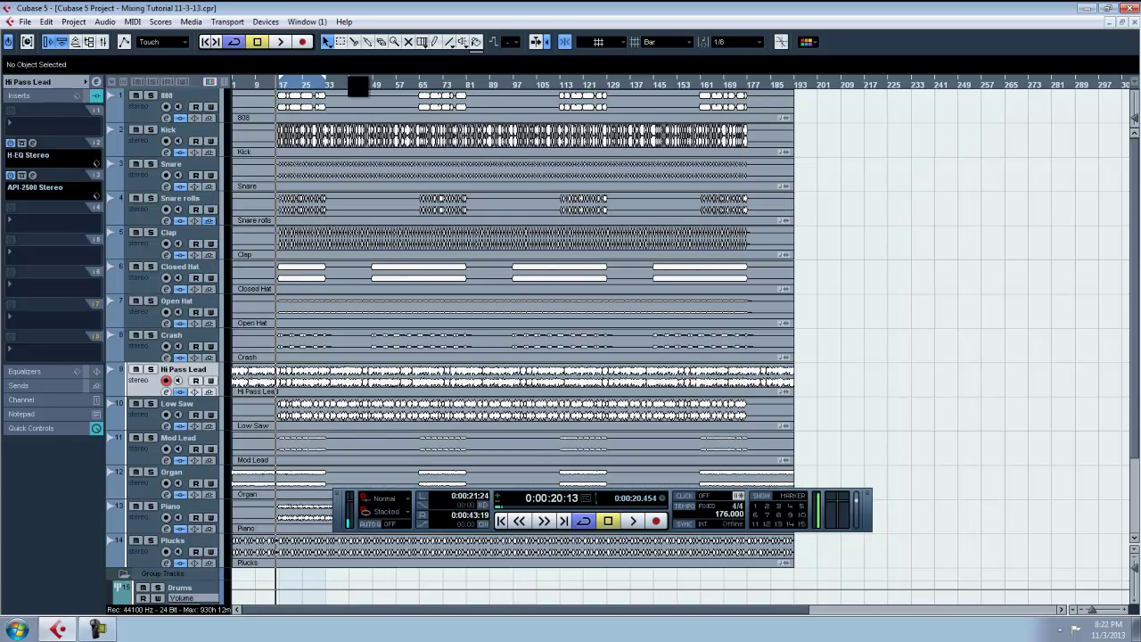
{"action": "left_click", "coordinate": [235, 42]}
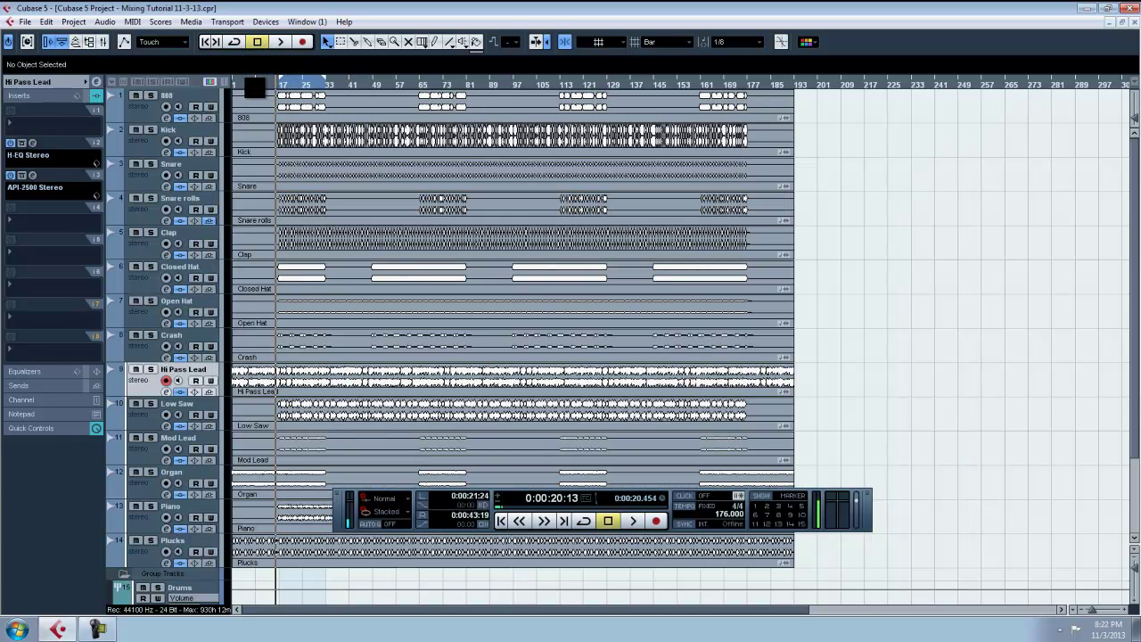
{"action": "left_click", "coordinate": [234, 87]}
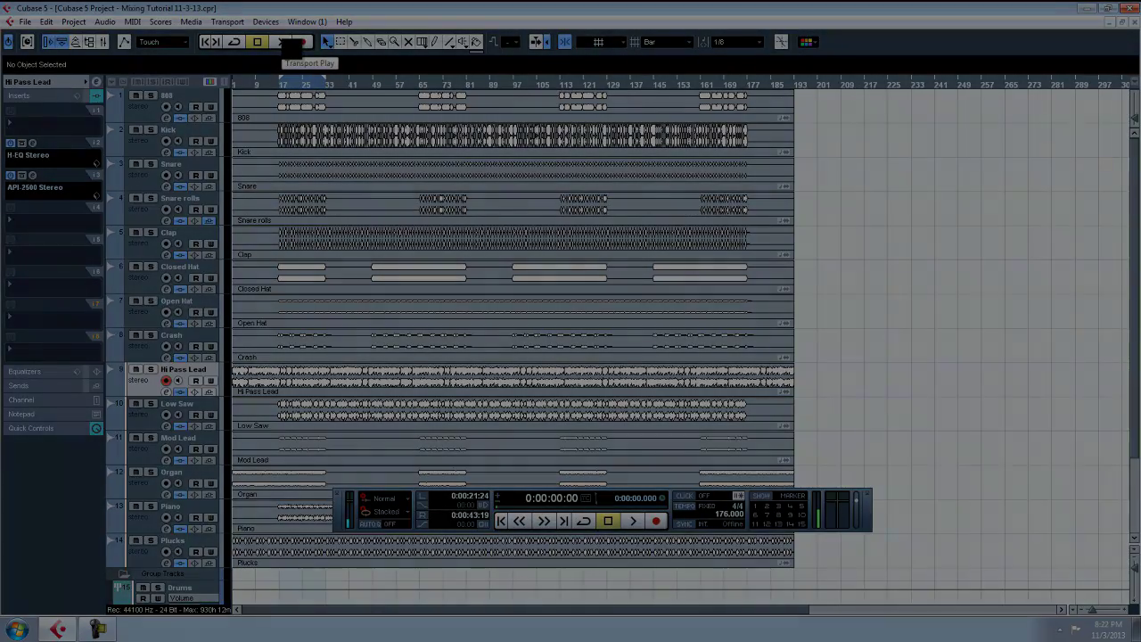
Step: Play back the full mix from the start, stop playback, and save the project
{"action": "left_click", "coordinate": [284, 42]}
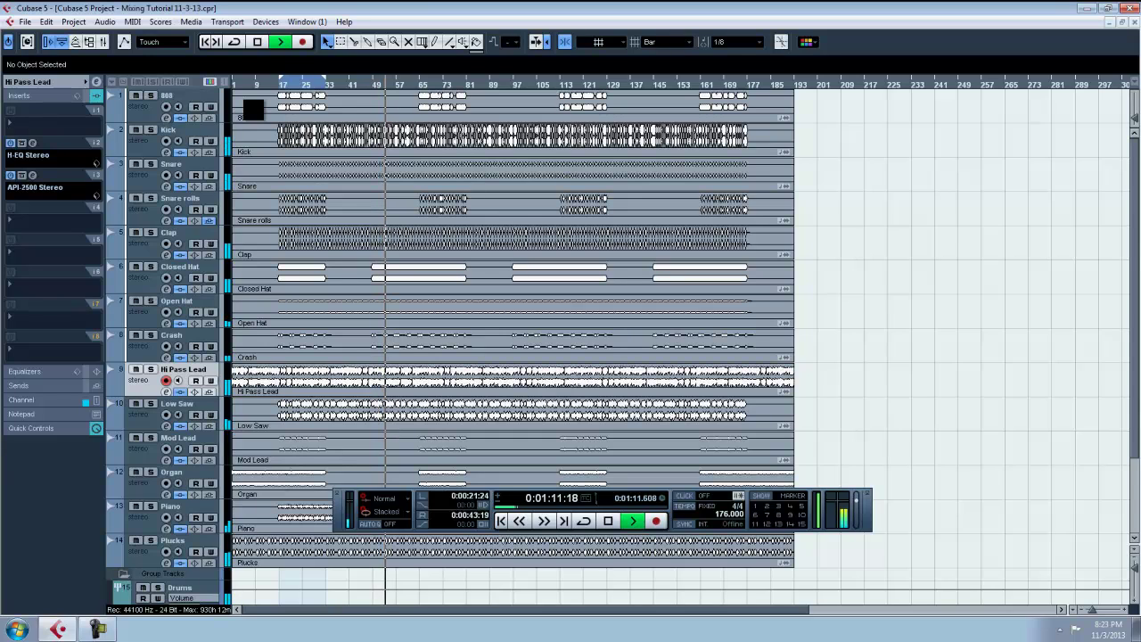
{"action": "key", "text": "space"}
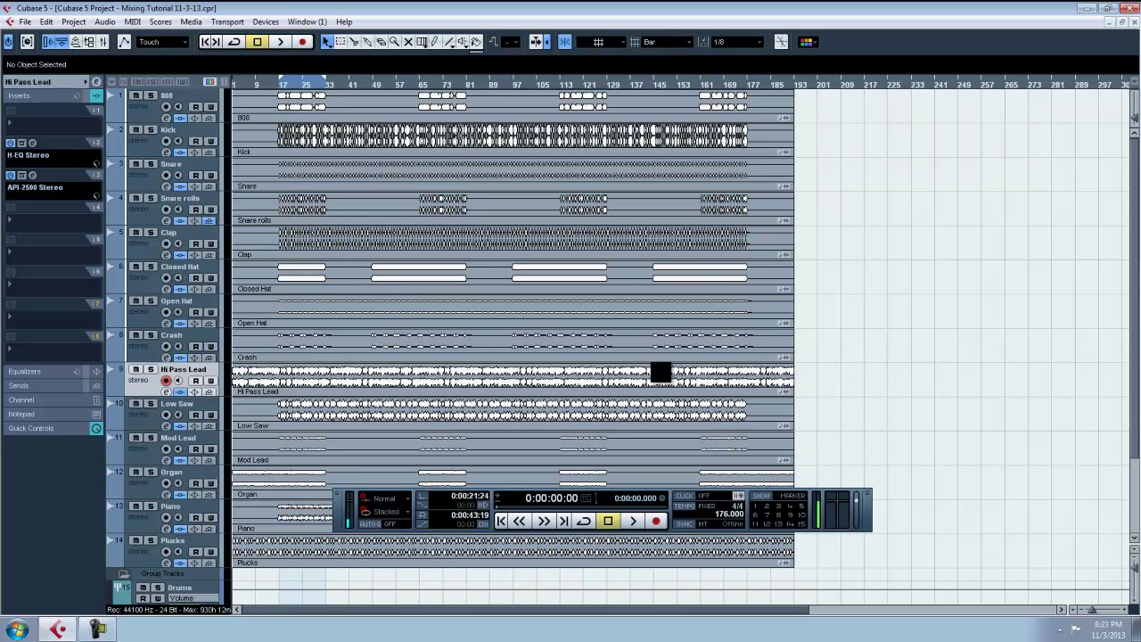
{"action": "left_click", "coordinate": [25, 21]}
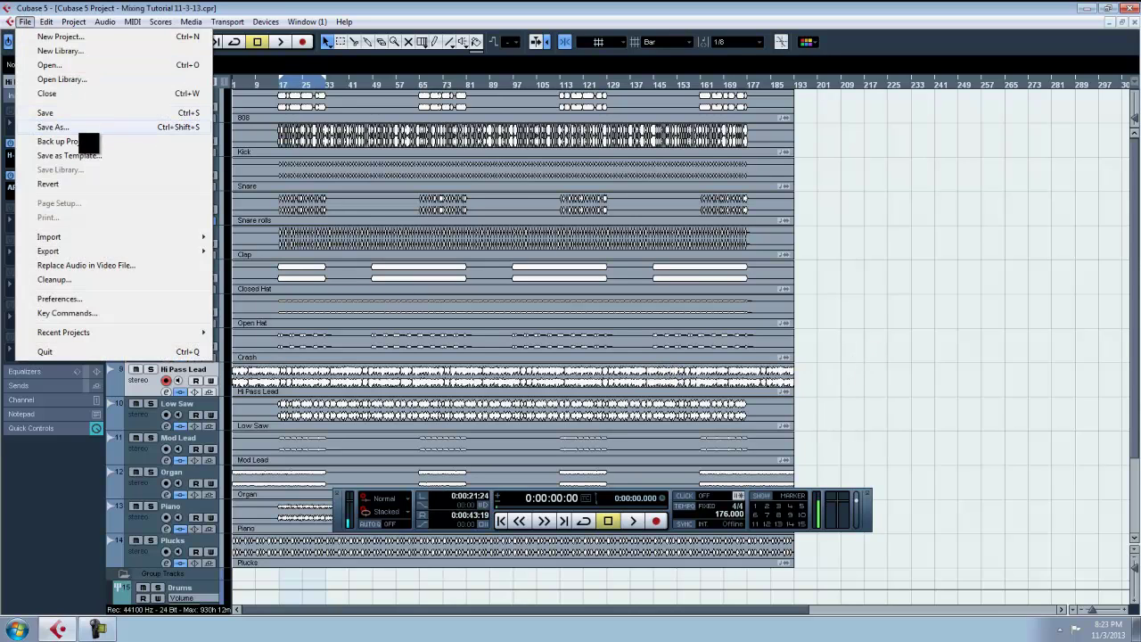
{"action": "left_click", "coordinate": [93, 116]}
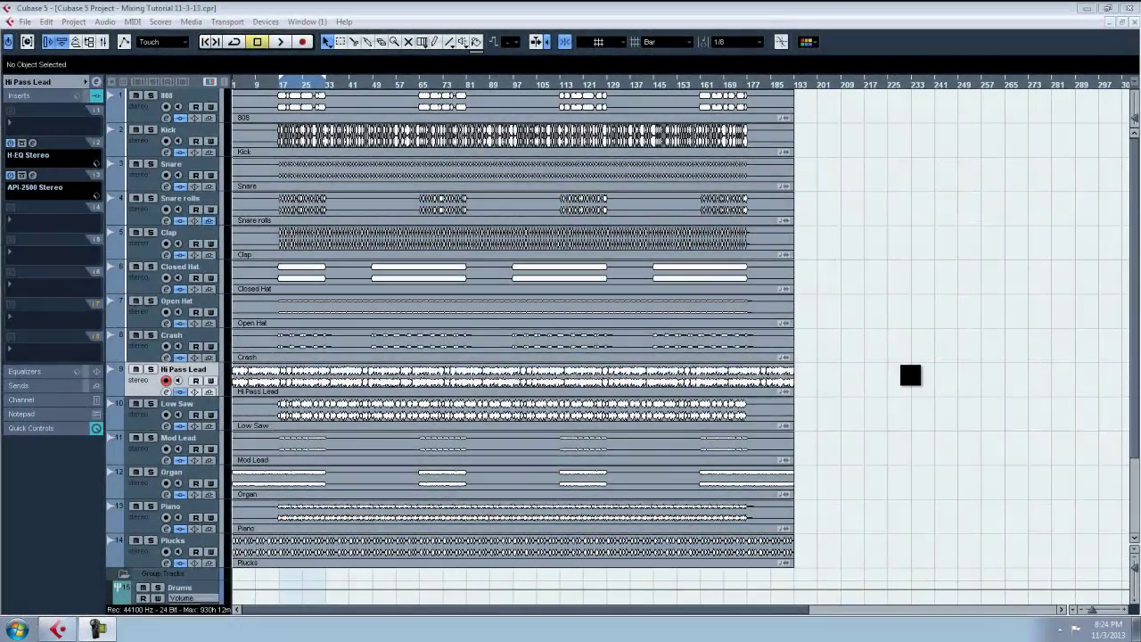
Step: Show the transport panel and review the channels' inserts, pans and fader levels in the mixer
{"action": "key", "text": "F2"}
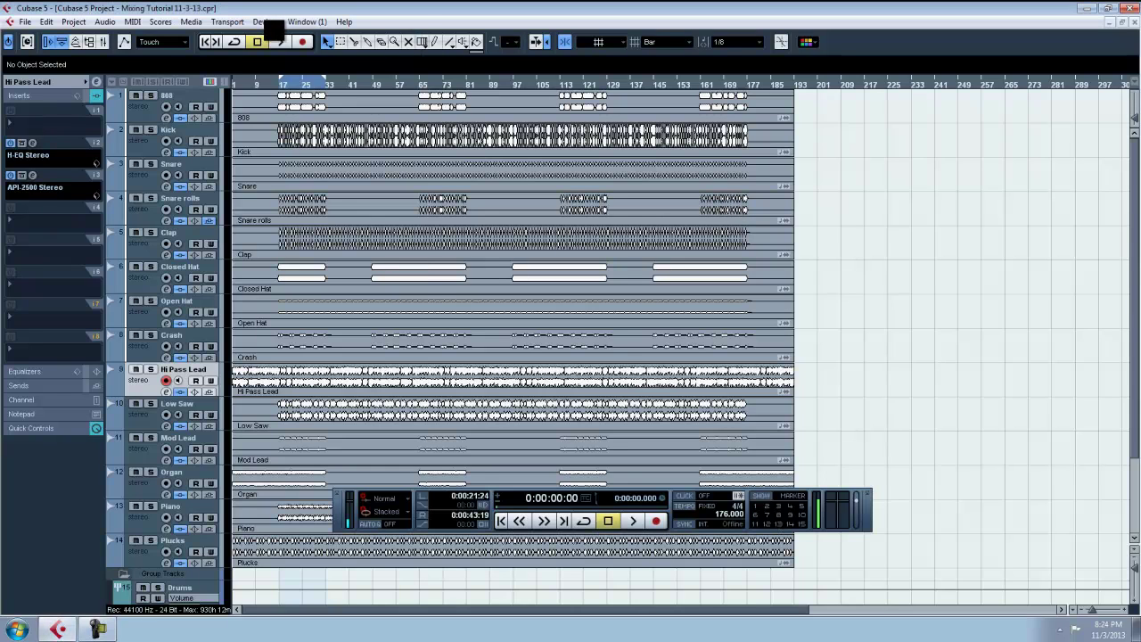
{"action": "left_click", "coordinate": [270, 25]}
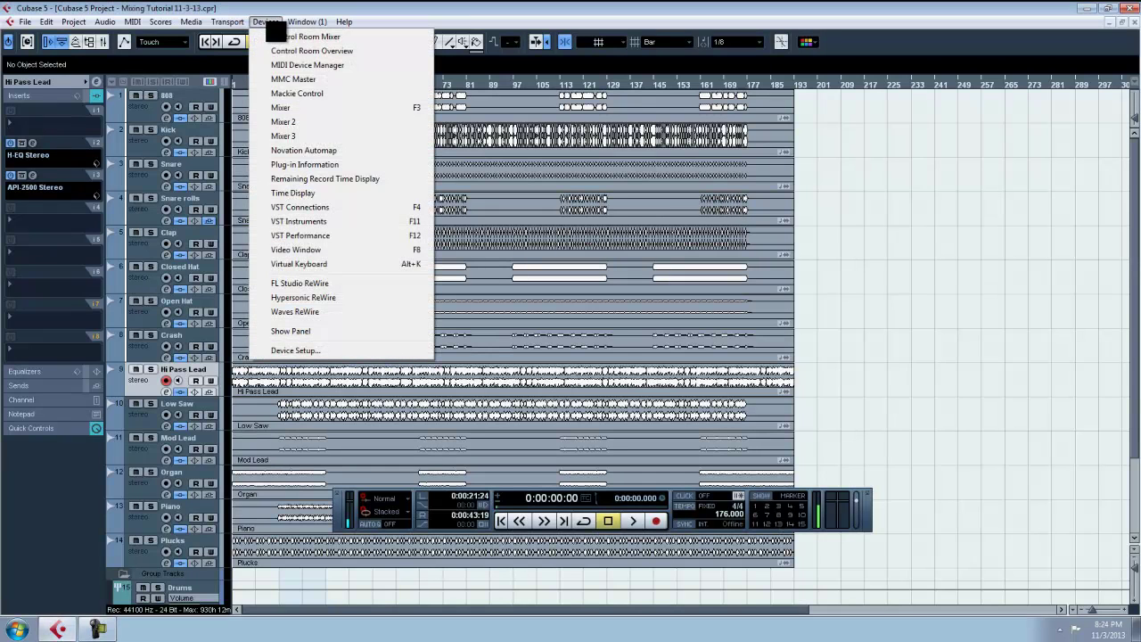
{"action": "left_click", "coordinate": [326, 108]}
{"action": "left_click_drag", "start_coordinate": [626, 110], "coordinate": [538, 76]}
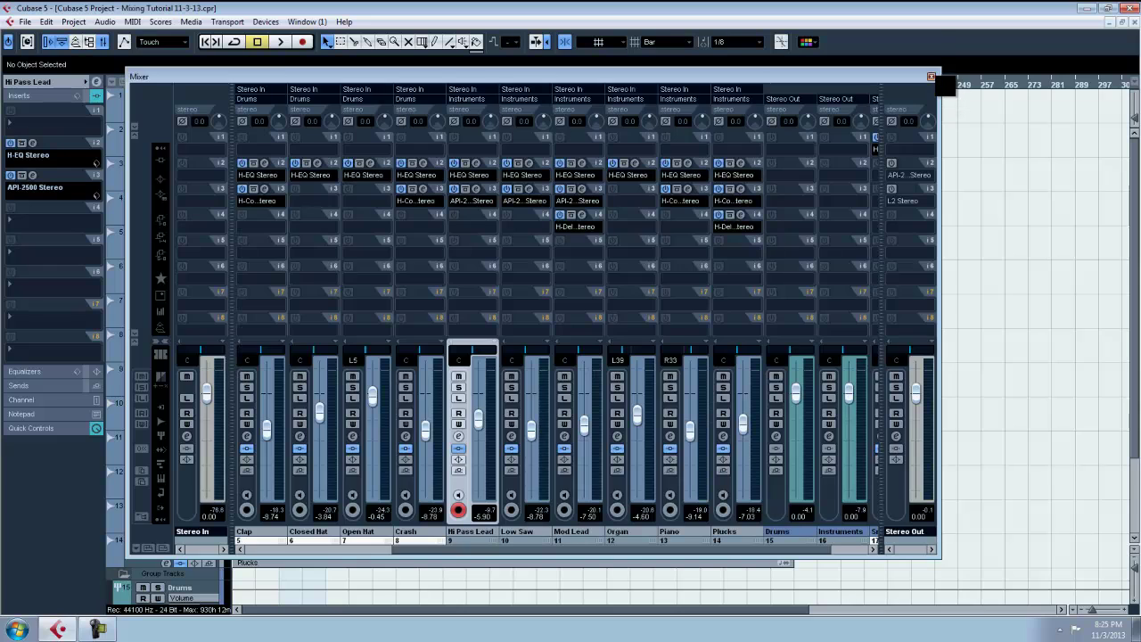
{"action": "left_click", "coordinate": [932, 76]}
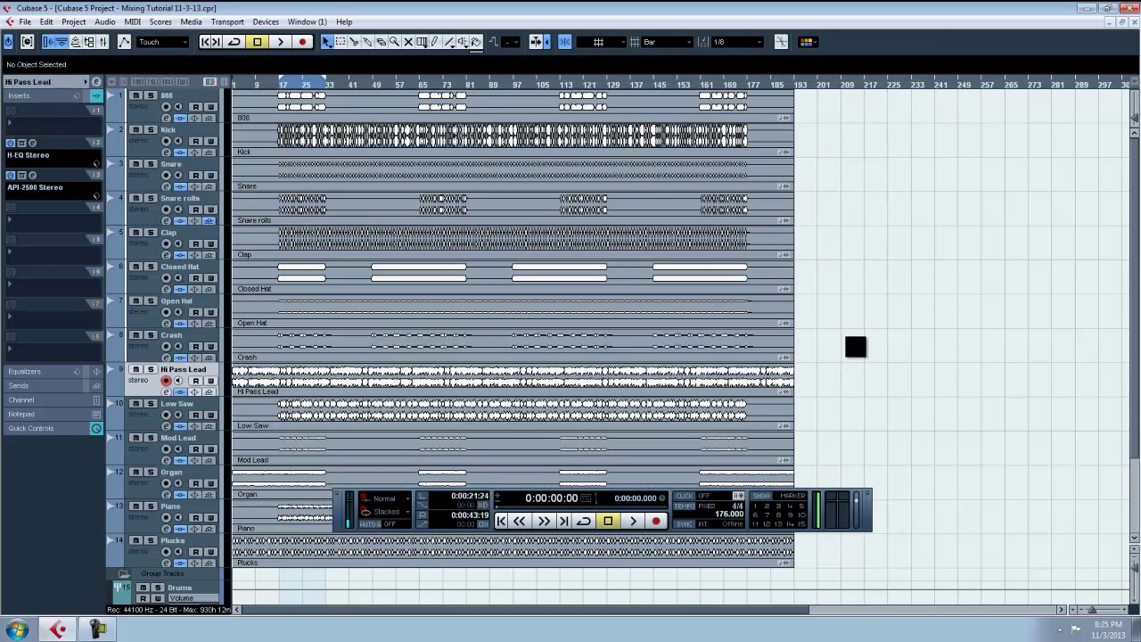
Step: Set the left and right locators to span all the song's audio events, clear the selection, and save the project
{"action": "key", "text": "ctrl+a"}
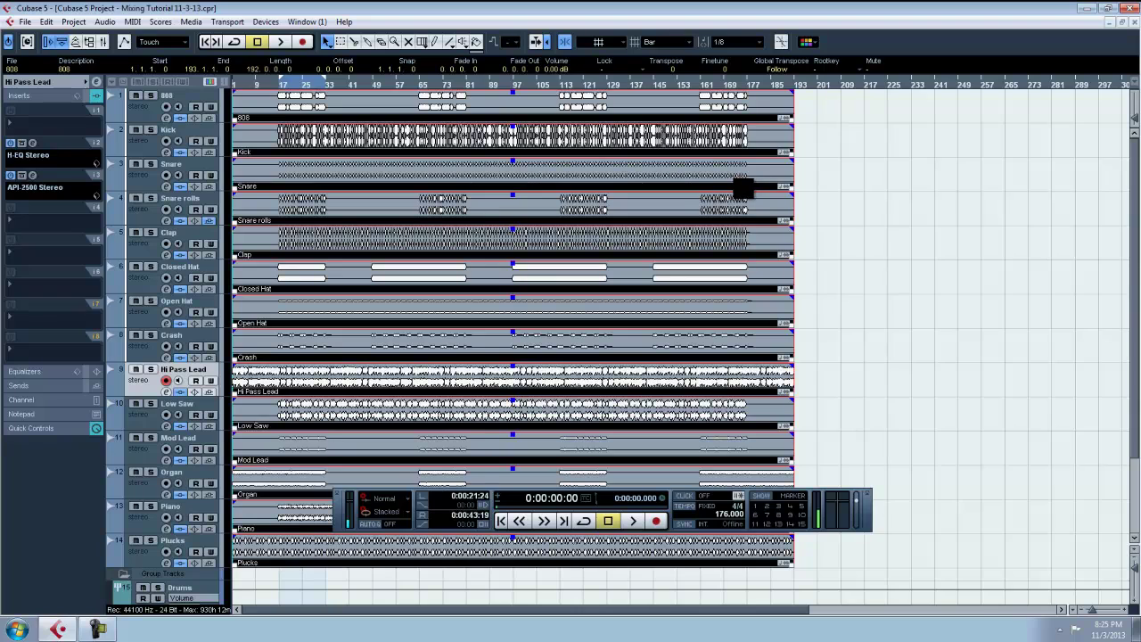
{"action": "key", "text": "p"}
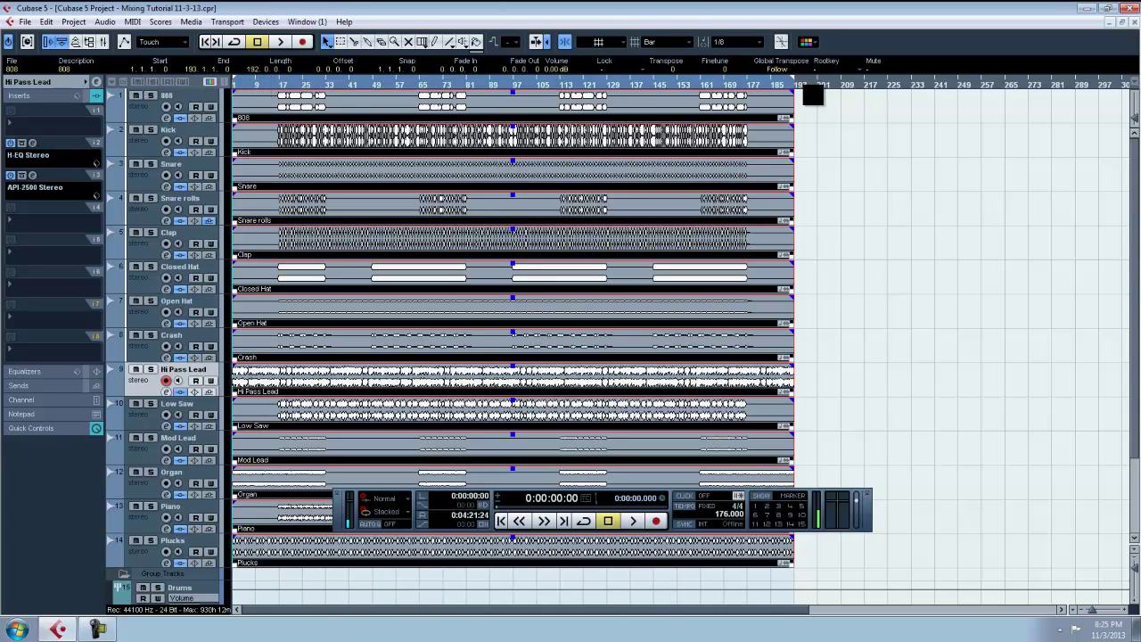
{"action": "left_click", "coordinate": [848, 256]}
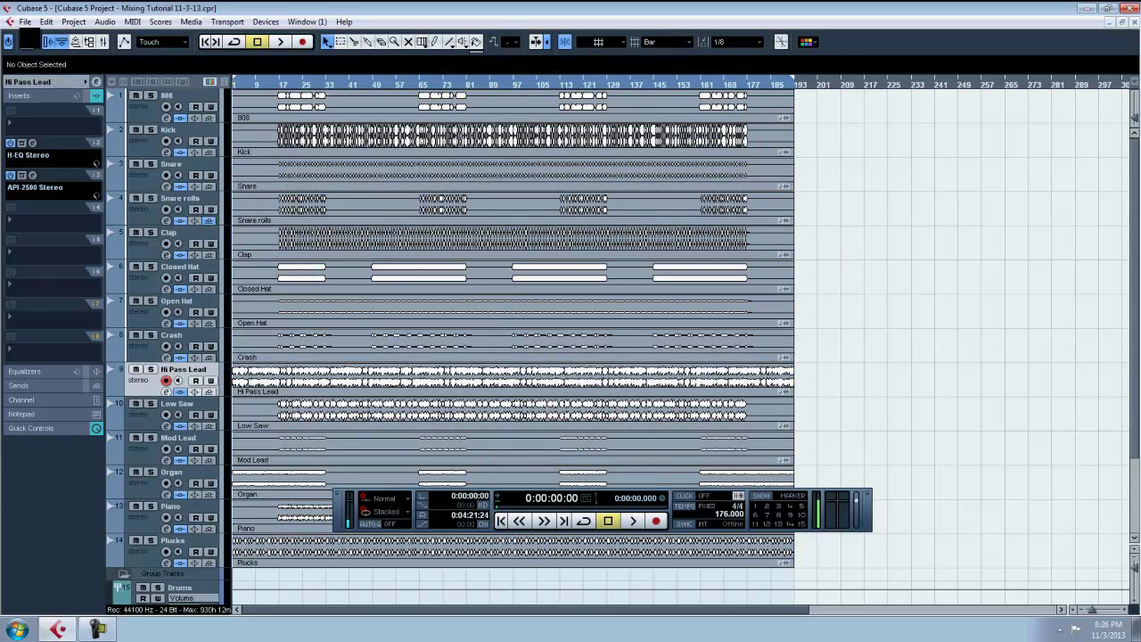
{"action": "left_click", "coordinate": [25, 21]}
{"action": "left_click", "coordinate": [69, 113]}
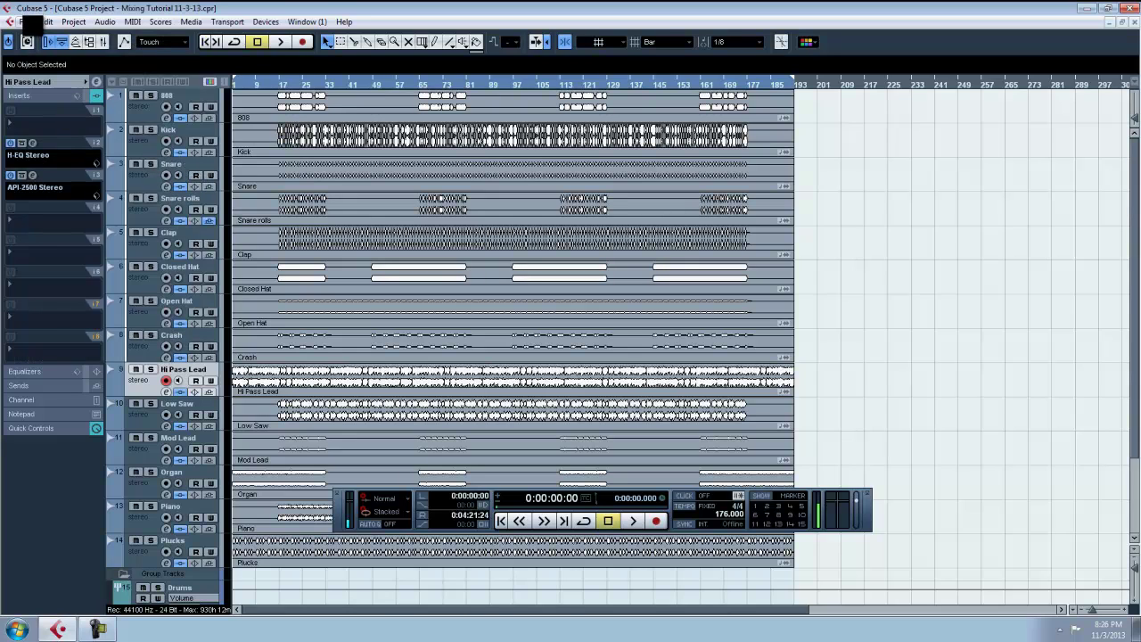
Step: Open the Export Audio Mixdown settings for the song
{"action": "left_click", "coordinate": [25, 22]}
{"action": "mouse_move", "coordinate": [184, 250]}
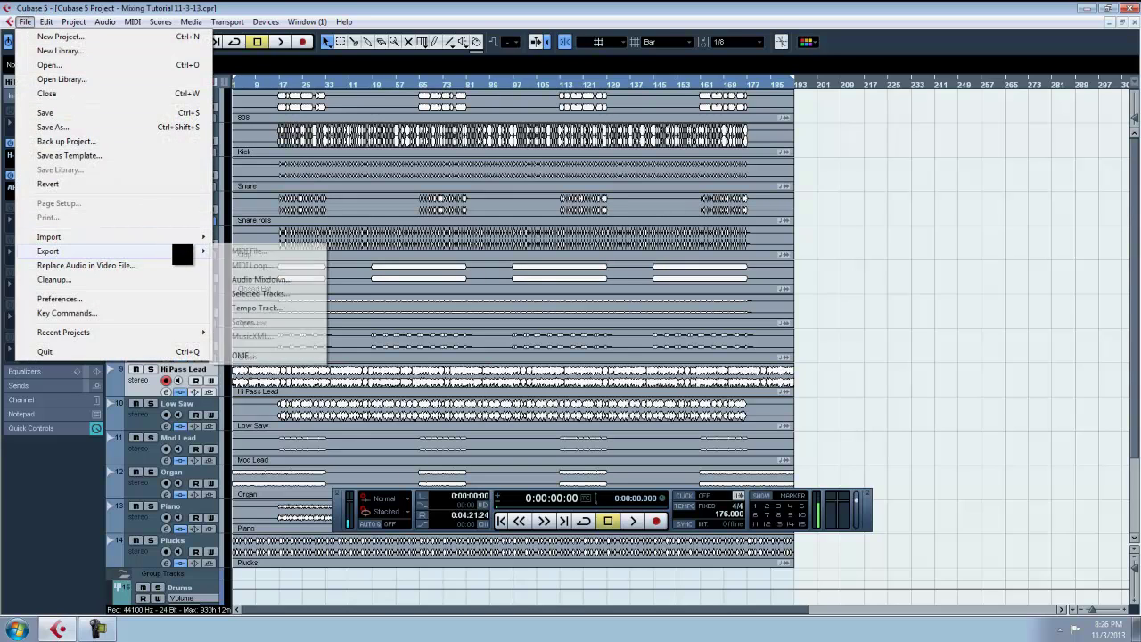
{"action": "left_click", "coordinate": [268, 280]}
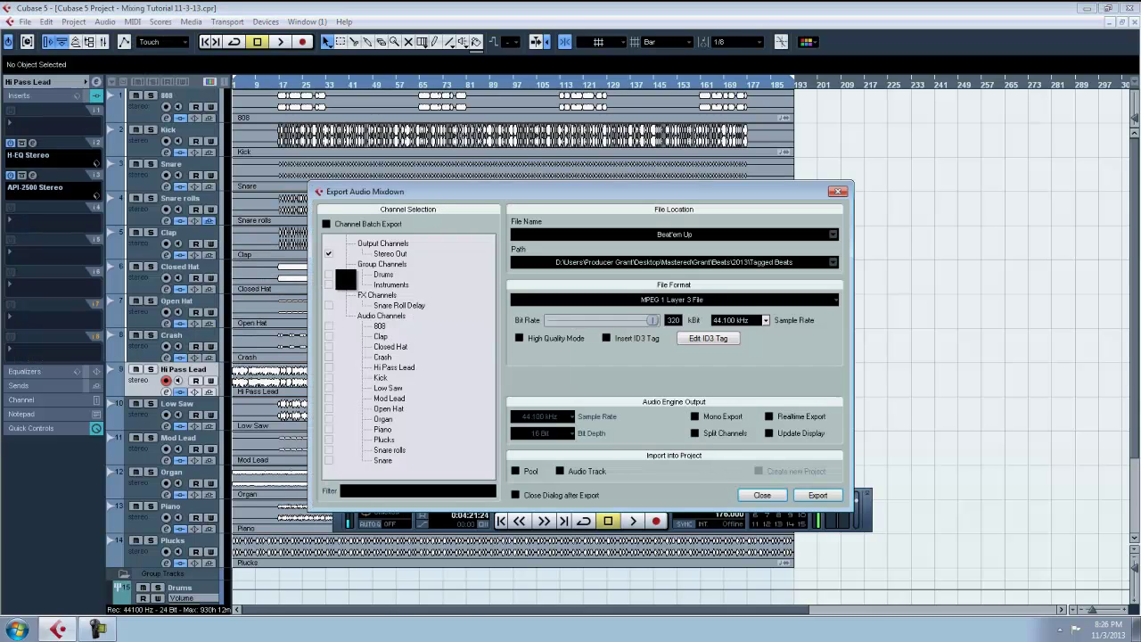
{"action": "left_click", "coordinate": [714, 262]}
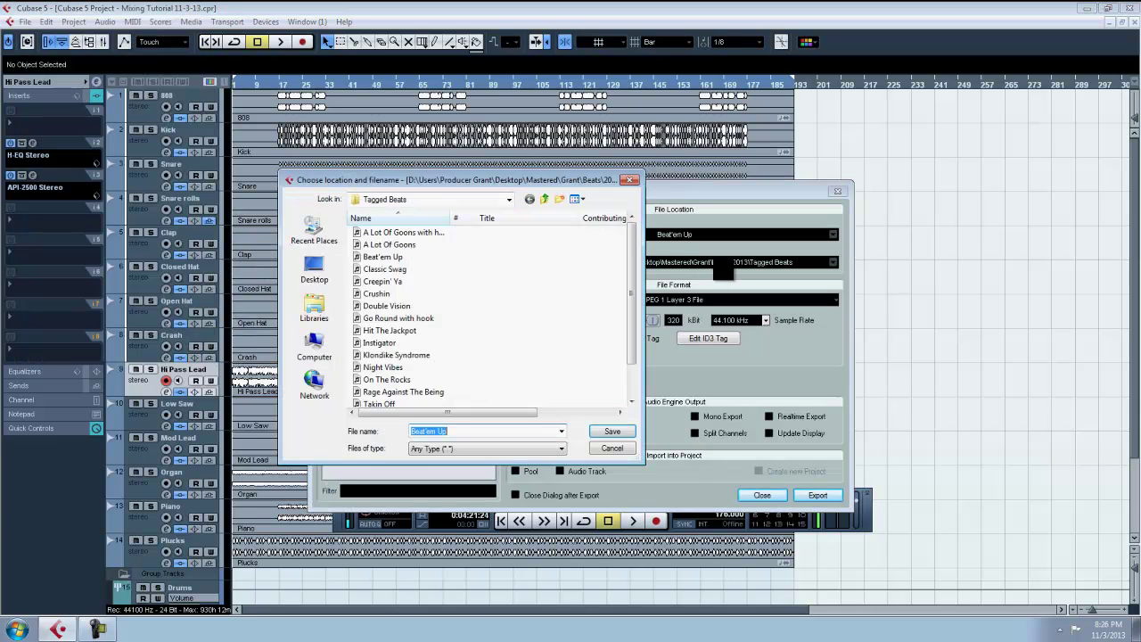
{"action": "left_click", "coordinate": [544, 199]}
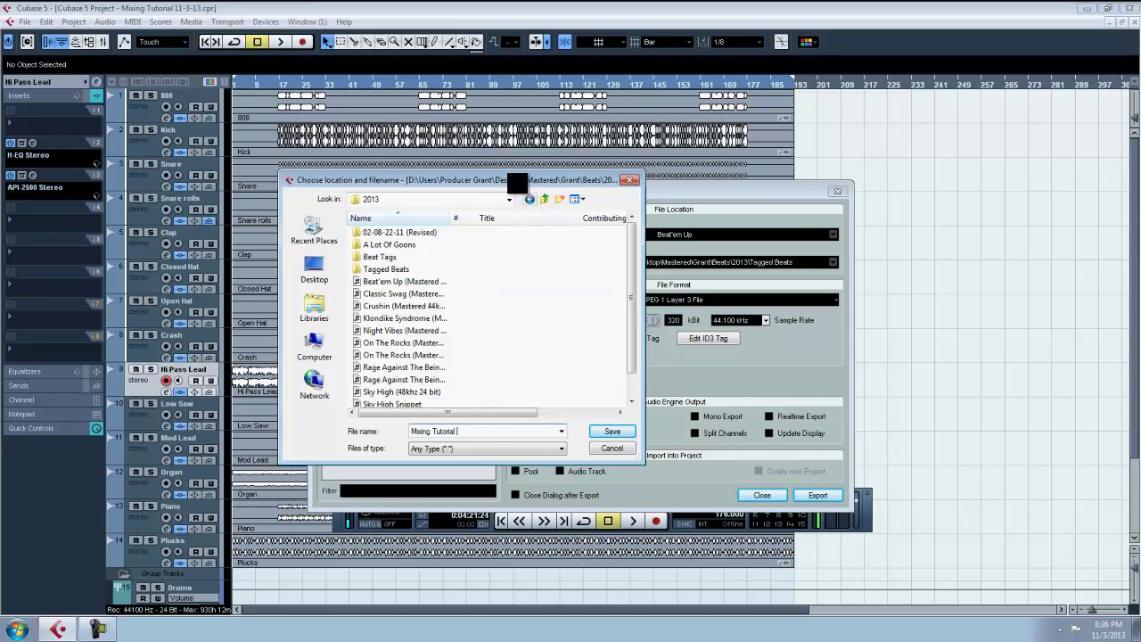
{"action": "left_click", "coordinate": [611, 449]}
Step: Set the mixdown's destination to the Beats folder inside the desktop's Unmastered folder and name the file Mixing Tutorial 11-3-13
{"action": "left_click", "coordinate": [714, 264]}
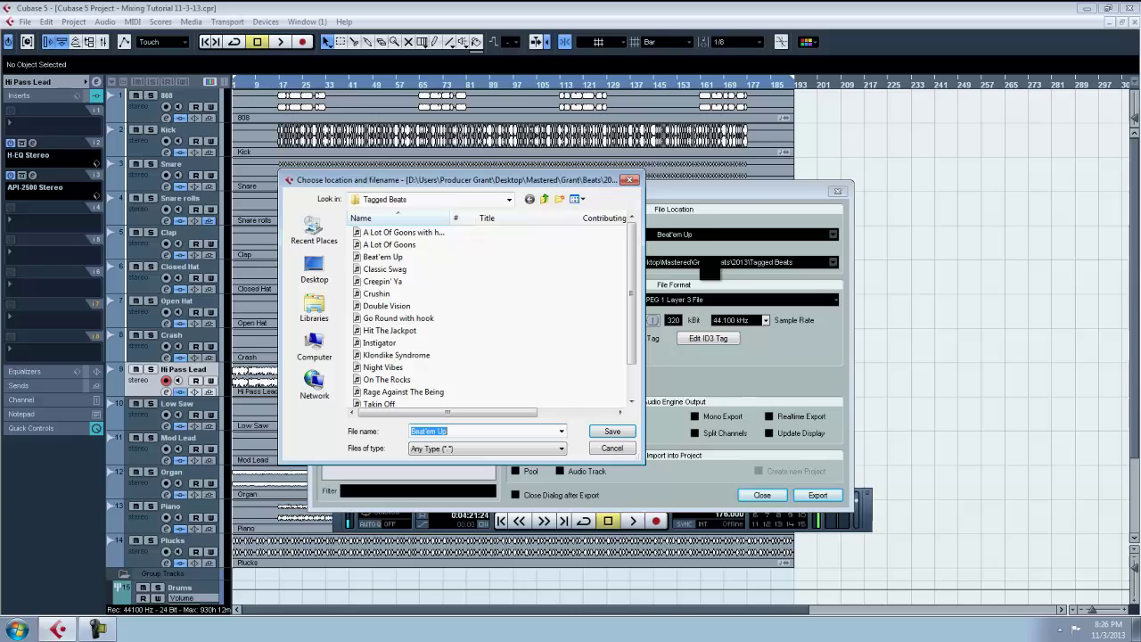
{"action": "left_click", "coordinate": [323, 275]}
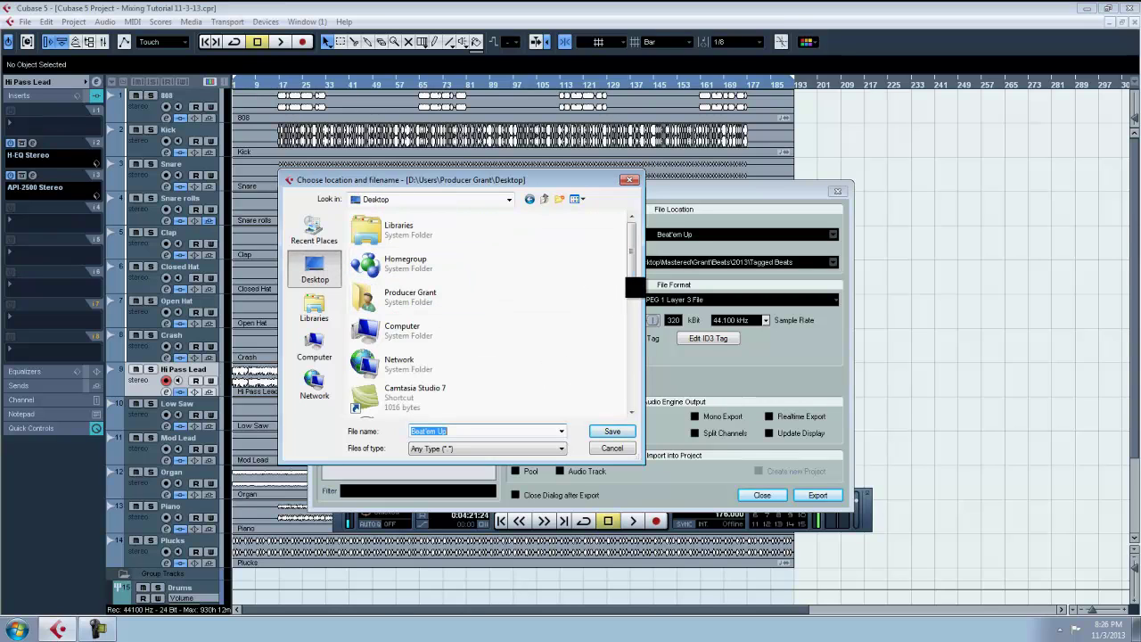
{"action": "left_click_drag", "start_coordinate": [636, 268], "coordinate": [635, 410]}
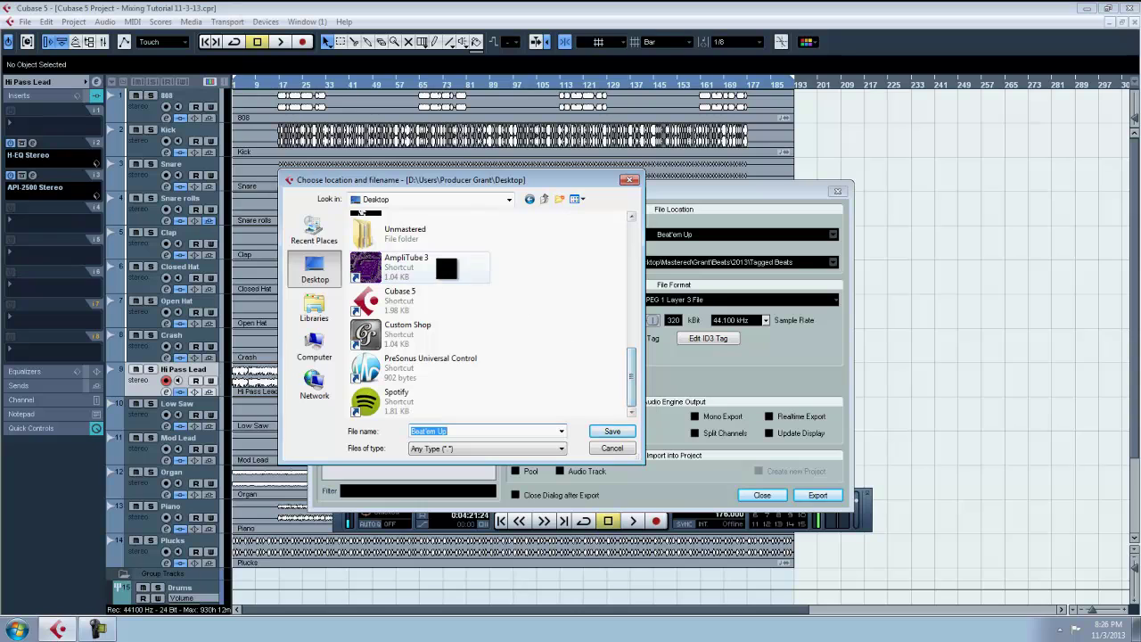
{"action": "double_click", "coordinate": [366, 230]}
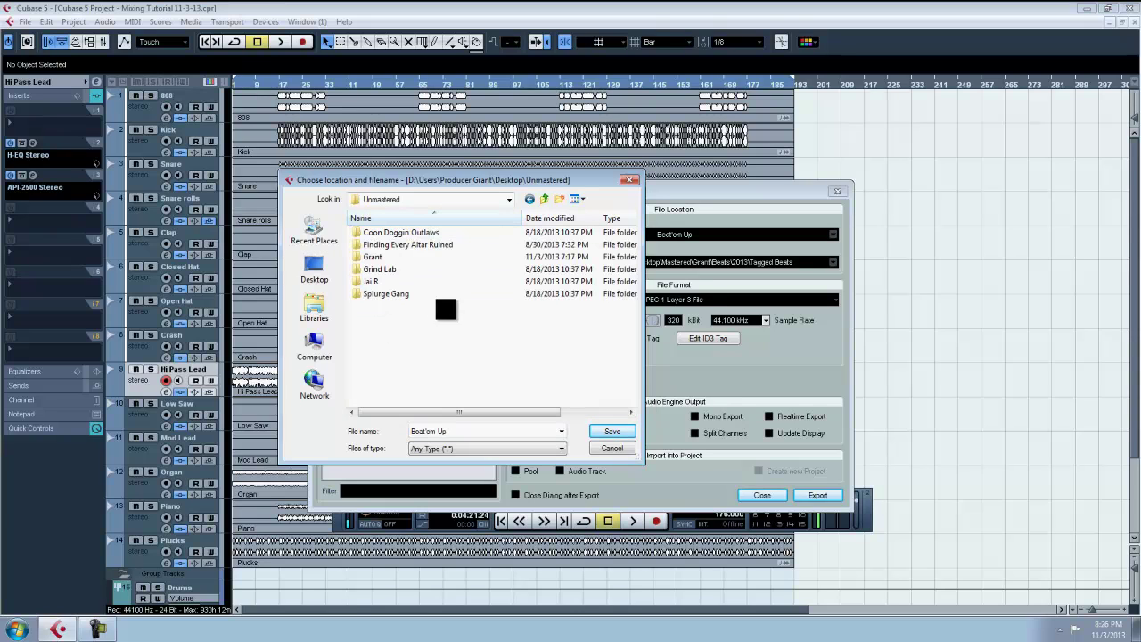
{"action": "double_click", "coordinate": [373, 257]}
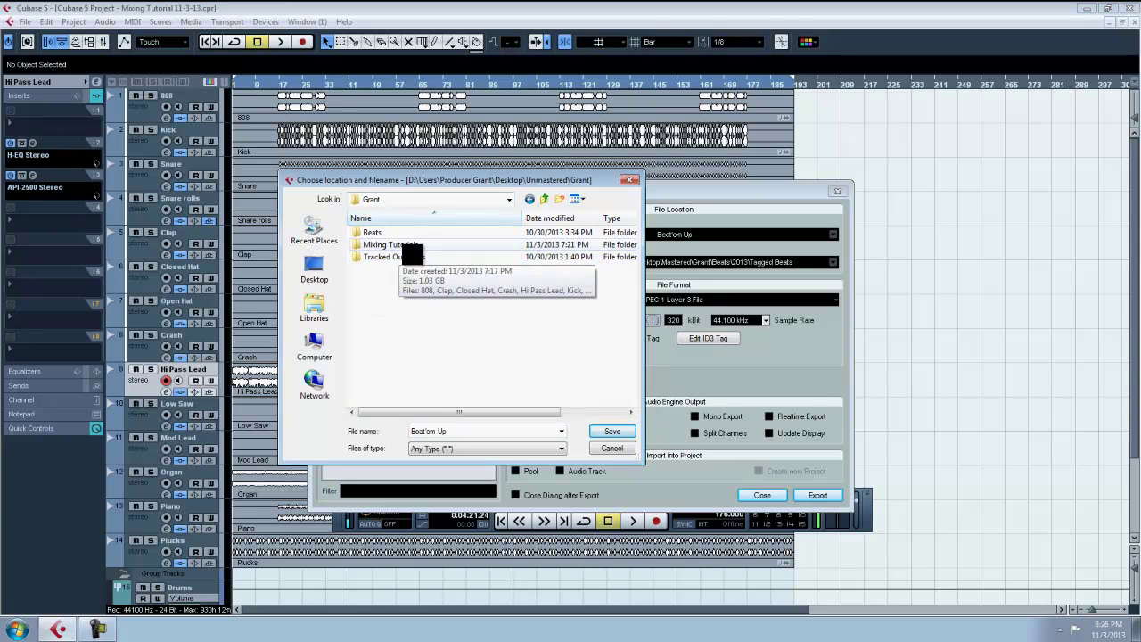
{"action": "double_click", "coordinate": [389, 245]}
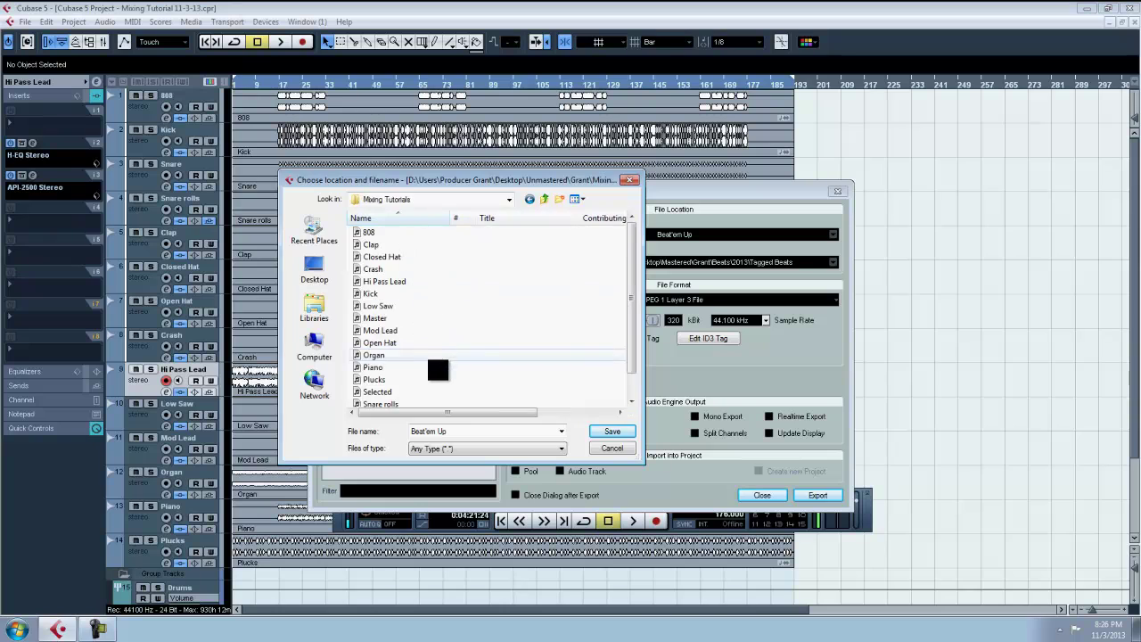
{"action": "left_click", "coordinate": [544, 199]}
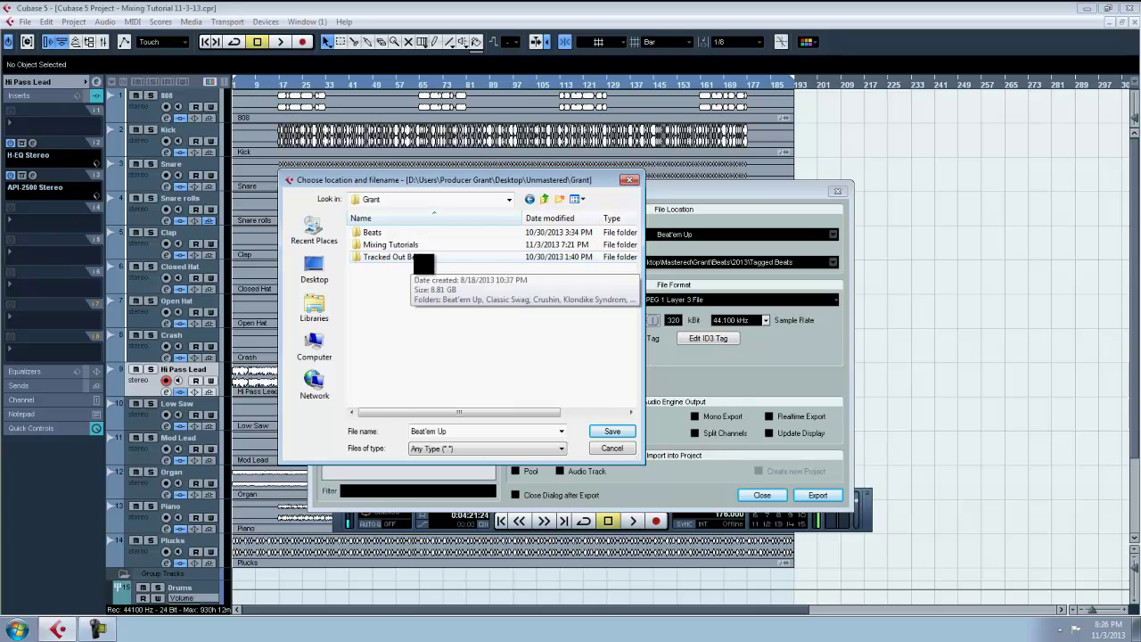
{"action": "double_click", "coordinate": [395, 233]}
{"action": "left_click", "coordinate": [456, 435]}
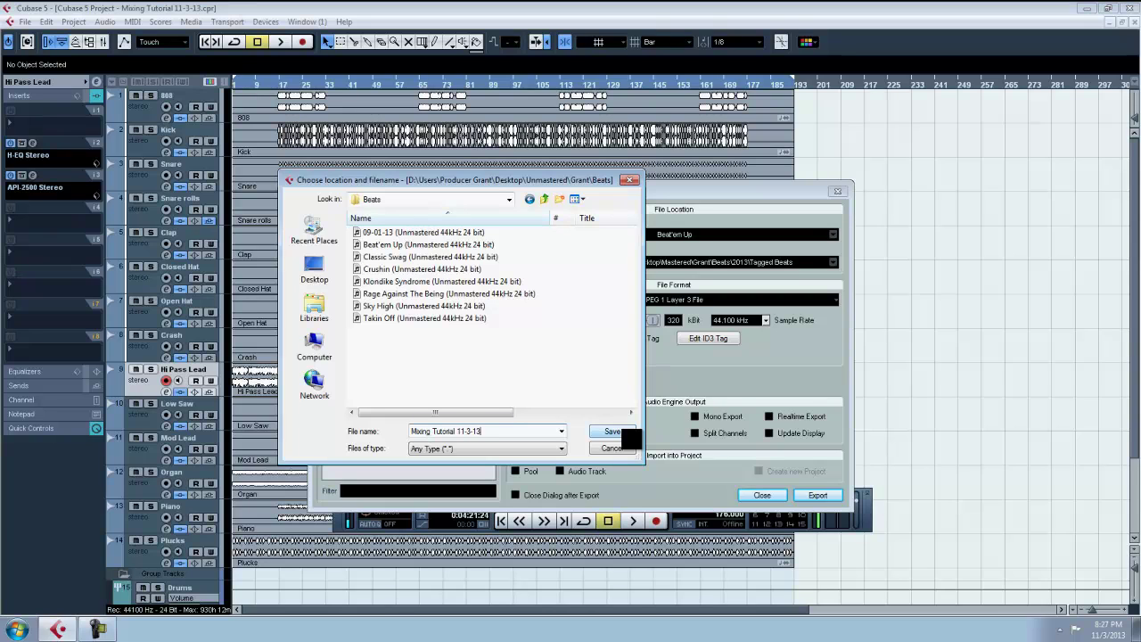
{"action": "left_click", "coordinate": [614, 434]}
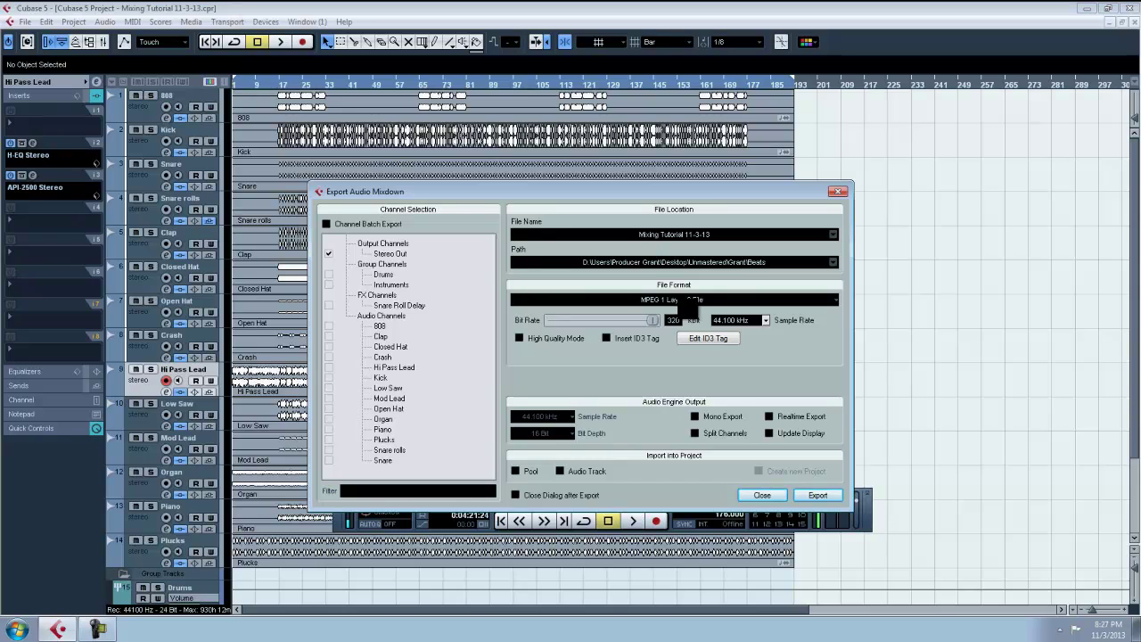
Step: Export the Stereo Out mixdown as a Wave File with a 24 Bit depth
{"action": "left_click", "coordinate": [692, 308]}
{"action": "left_click", "coordinate": [624, 344]}
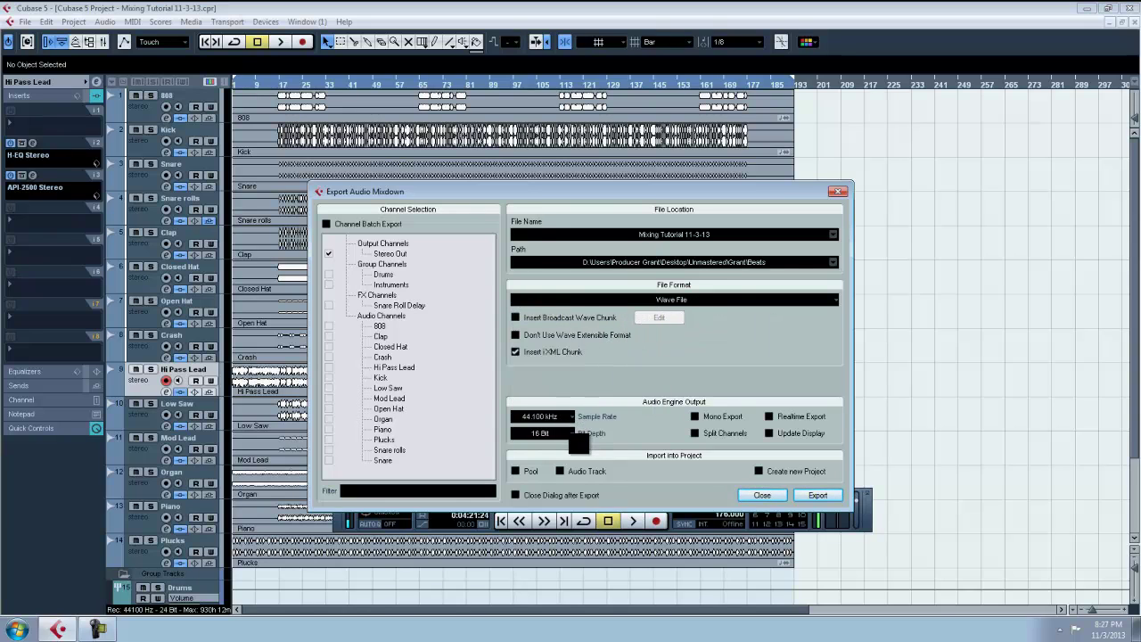
{"action": "left_click", "coordinate": [578, 437]}
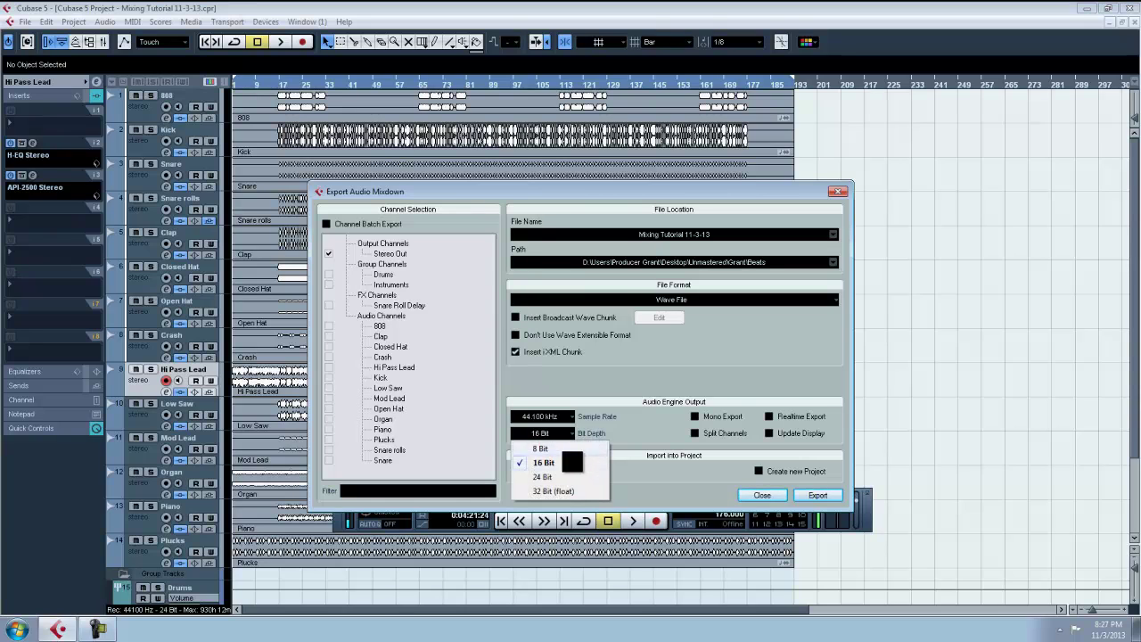
{"action": "left_click", "coordinate": [554, 473]}
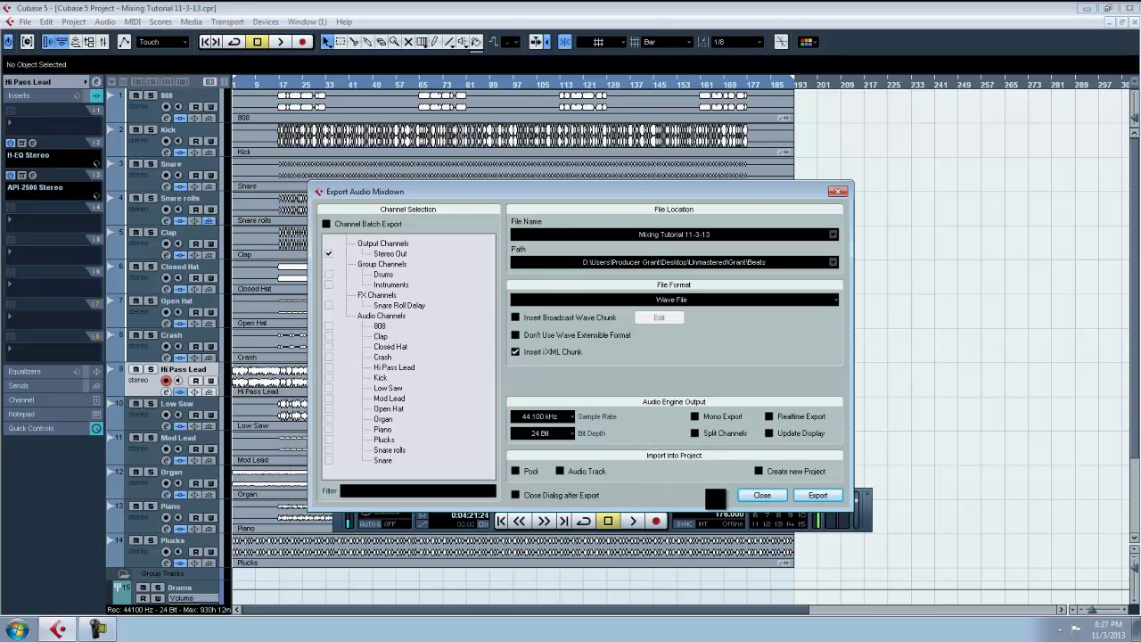
{"action": "left_click", "coordinate": [827, 495]}
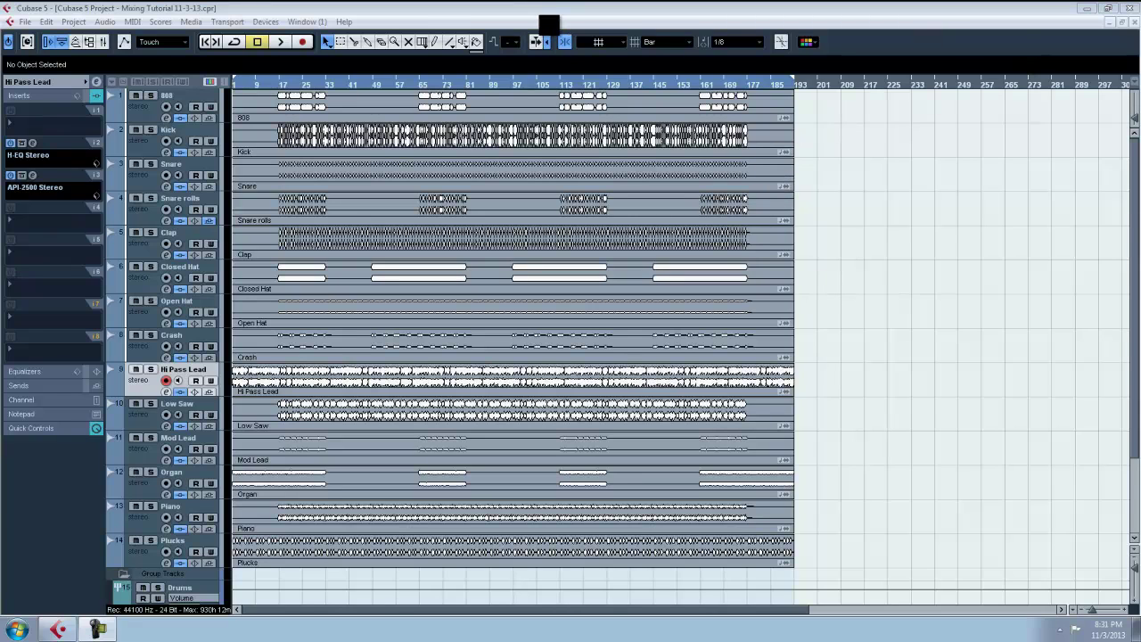
Step: Show the transport panel, save the mixing project, and close it
{"action": "key", "text": "F2"}
{"action": "left_click", "coordinate": [27, 24]}
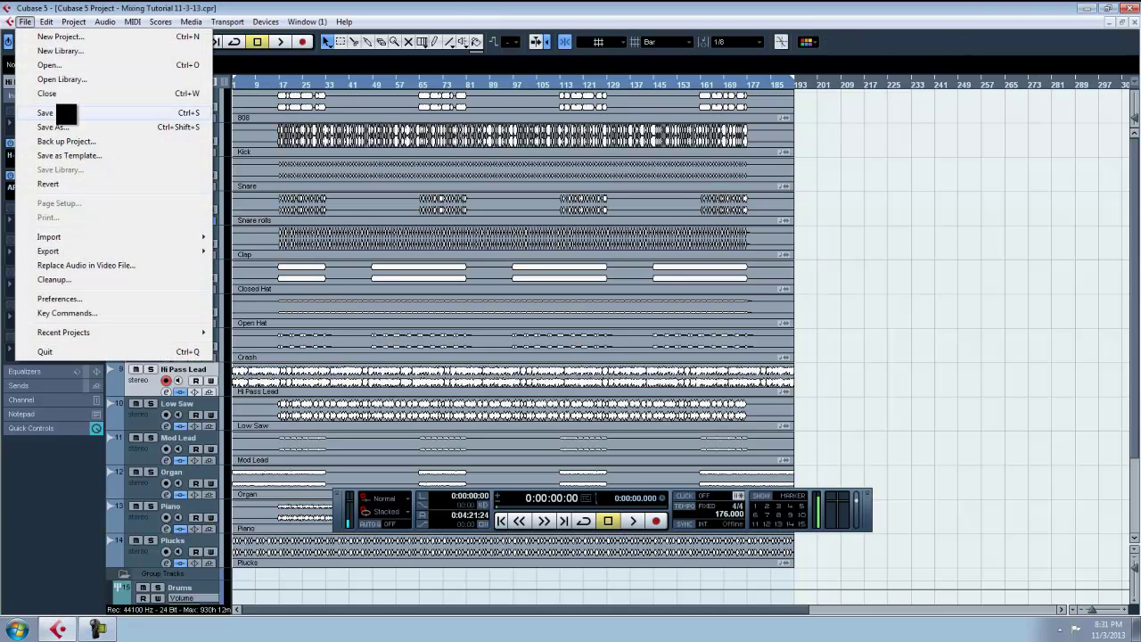
{"action": "left_click", "coordinate": [71, 121]}
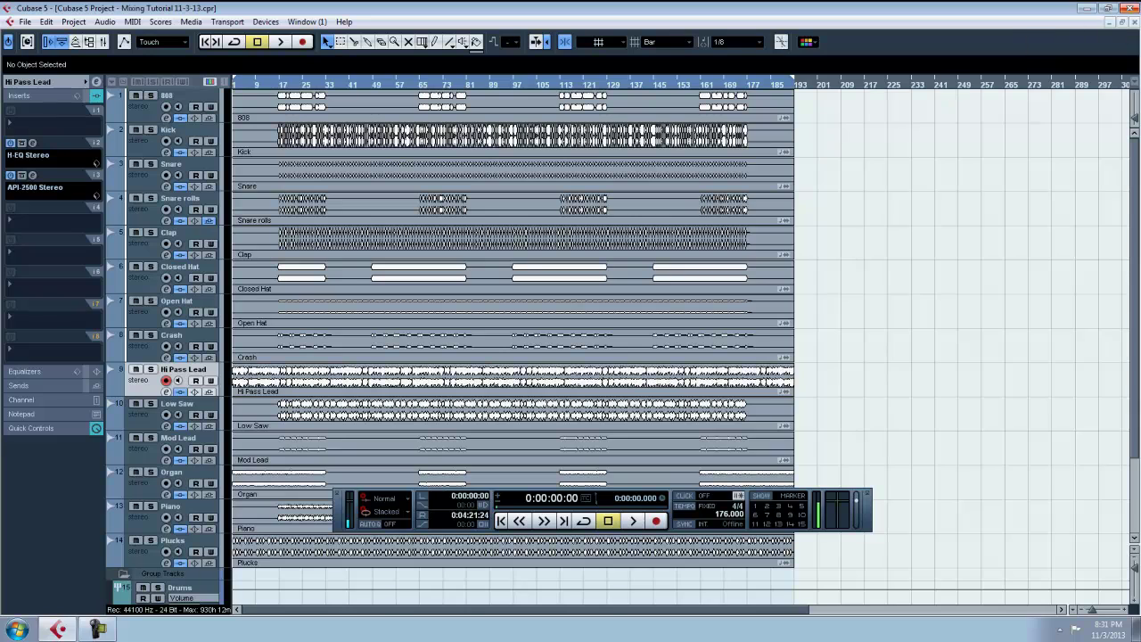
{"action": "left_click", "coordinate": [1123, 21]}
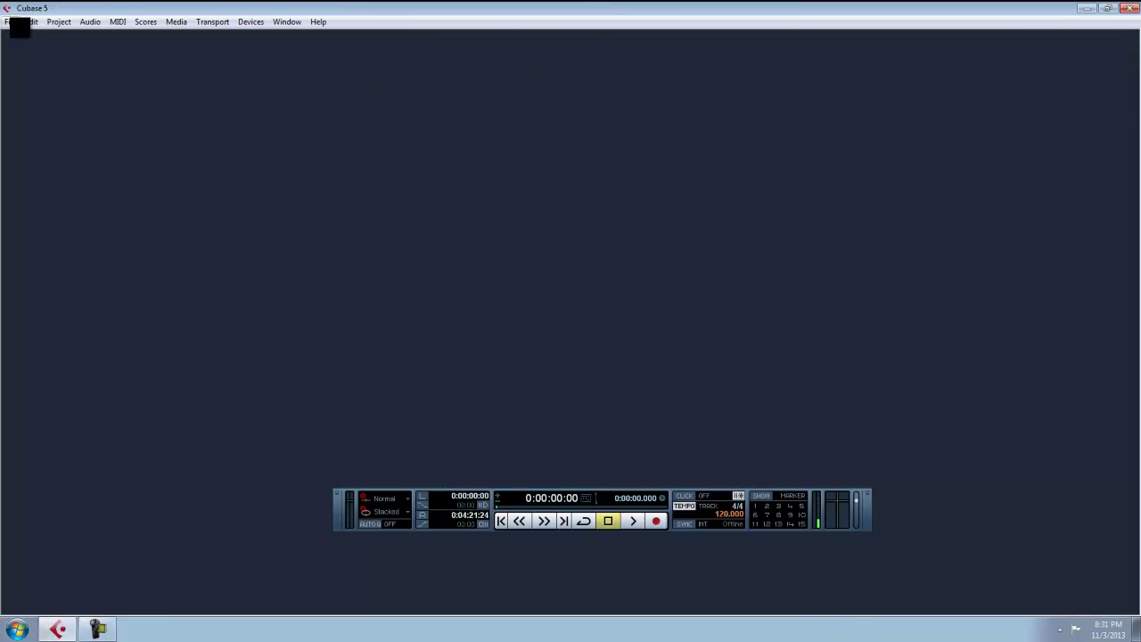
Step: Start a new project from the Empty template, with the project location chosen by prompt
{"action": "left_click", "coordinate": [18, 24]}
{"action": "left_click", "coordinate": [21, 37]}
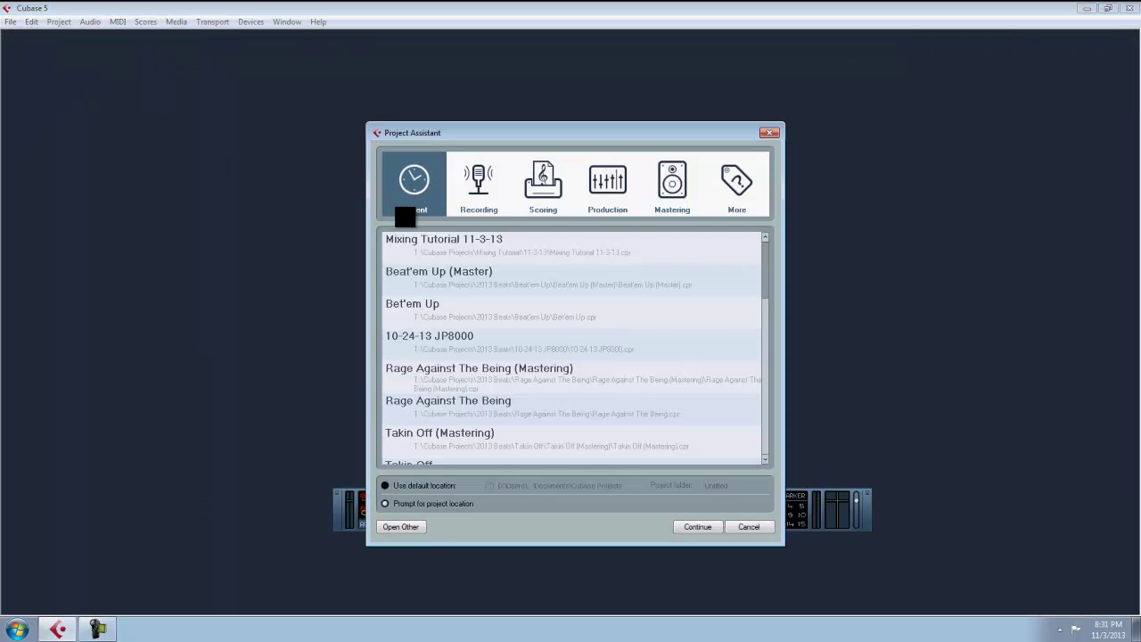
{"action": "left_click", "coordinate": [736, 201]}
{"action": "left_click", "coordinate": [439, 287]}
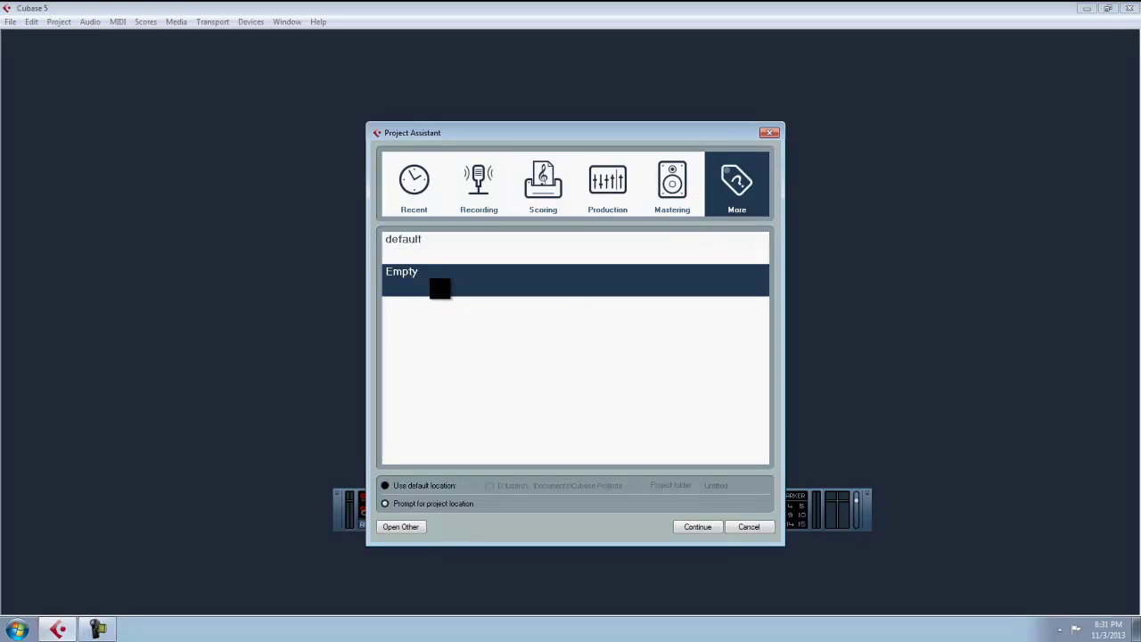
{"action": "left_click", "coordinate": [421, 506]}
{"action": "double_click", "coordinate": [461, 293]}
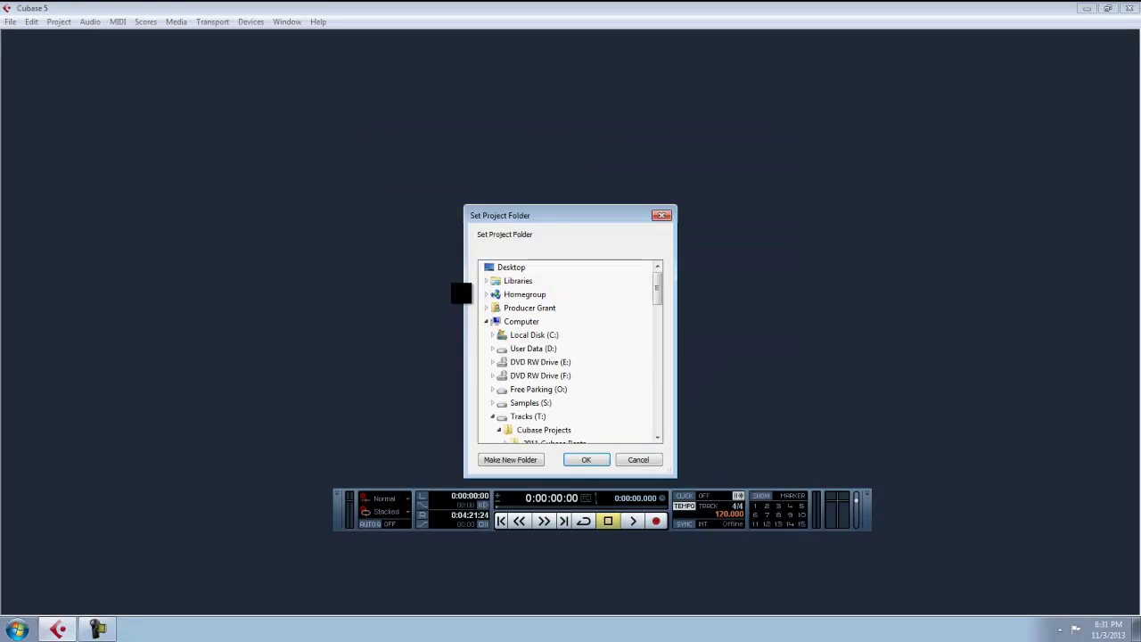
Step: Create a folder named Mixing Tutorial 11-3-13 (Mastering) inside Mixing Tutorial's 11-3-13 folder and use it as the project folder
{"action": "scroll", "coordinate": [666, 442], "scroll_direction": "down", "scroll_amount": 2}
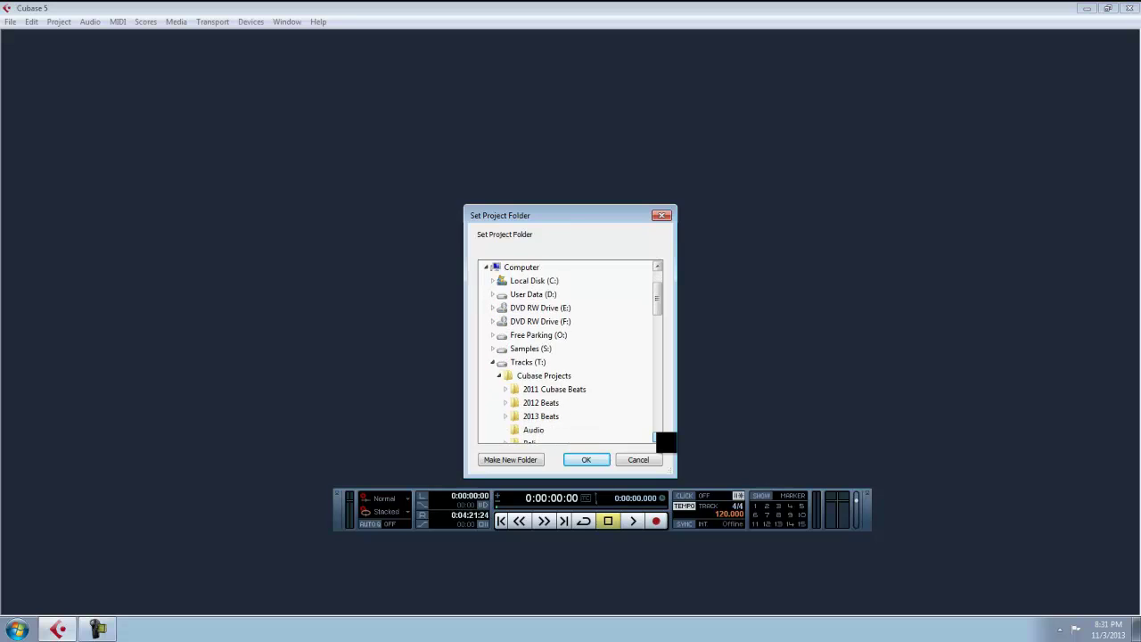
{"action": "scroll", "coordinate": [666, 442], "scroll_direction": "down", "scroll_amount": 4}
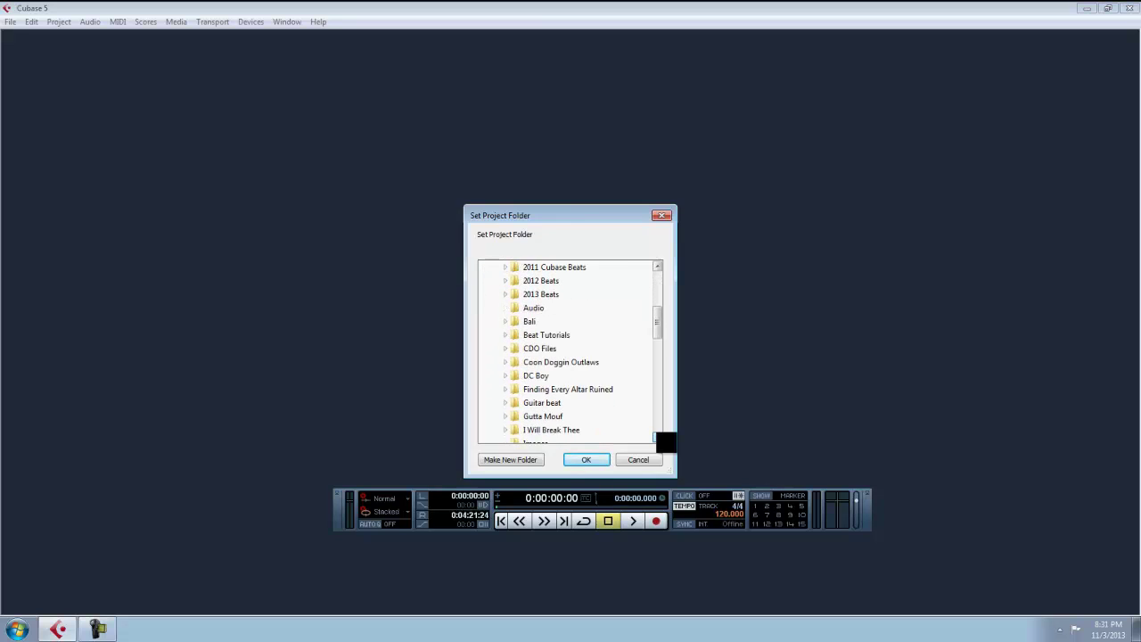
{"action": "scroll", "coordinate": [666, 443], "scroll_direction": "down", "scroll_amount": 1}
{"action": "scroll", "coordinate": [667, 321], "scroll_direction": "up", "scroll_amount": 2}
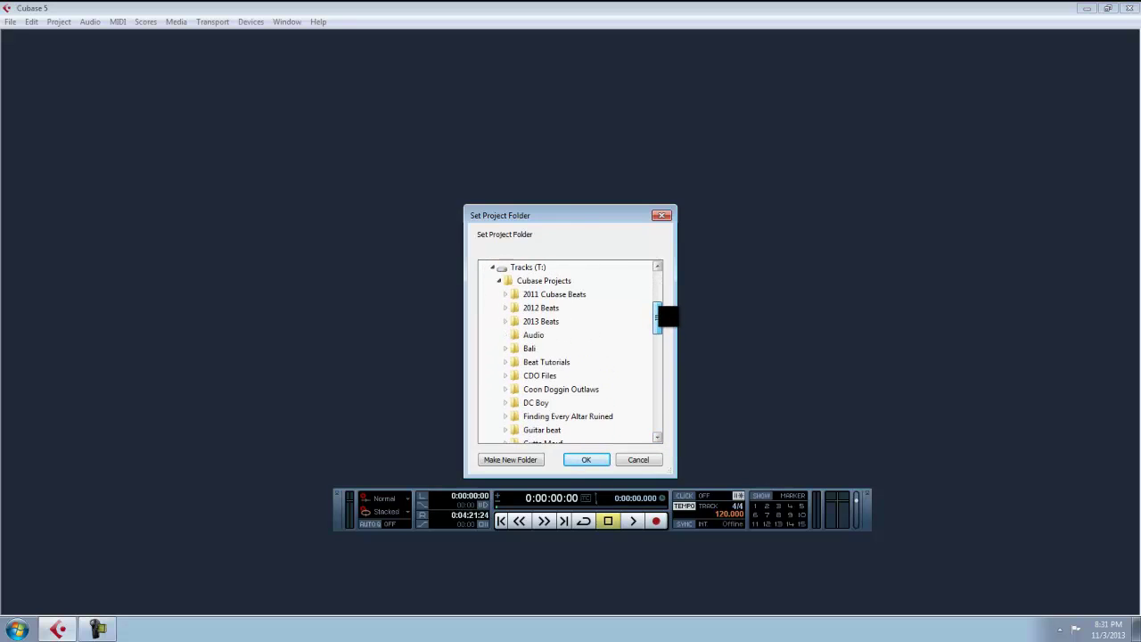
{"action": "scroll", "coordinate": [669, 352], "scroll_direction": "down", "scroll_amount": 2}
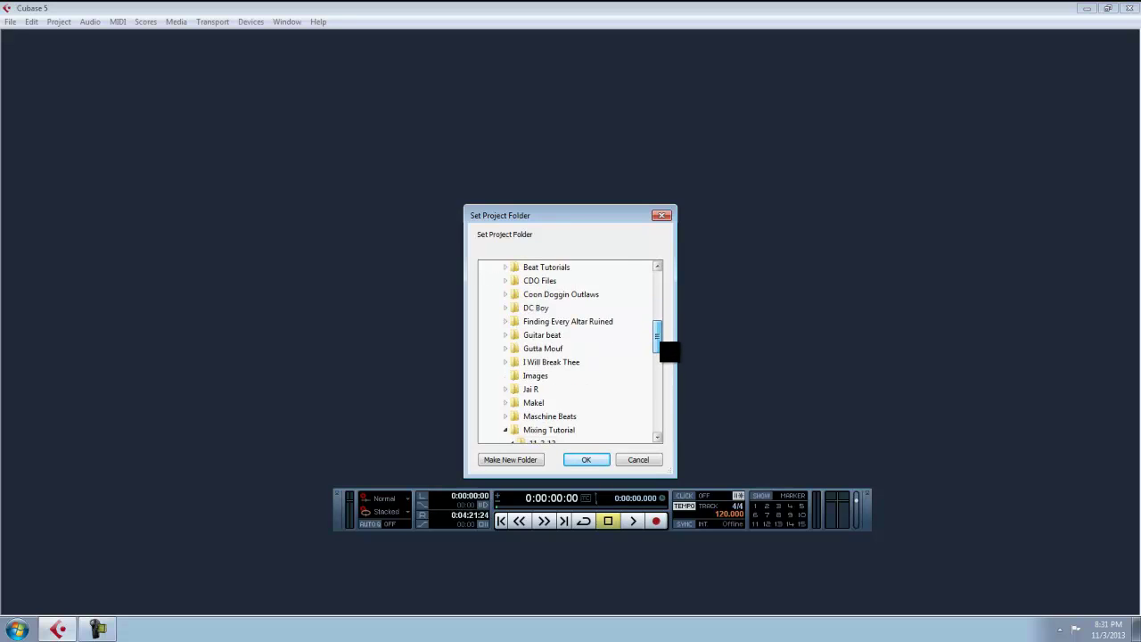
{"action": "scroll", "coordinate": [669, 351], "scroll_direction": "down", "scroll_amount": 3}
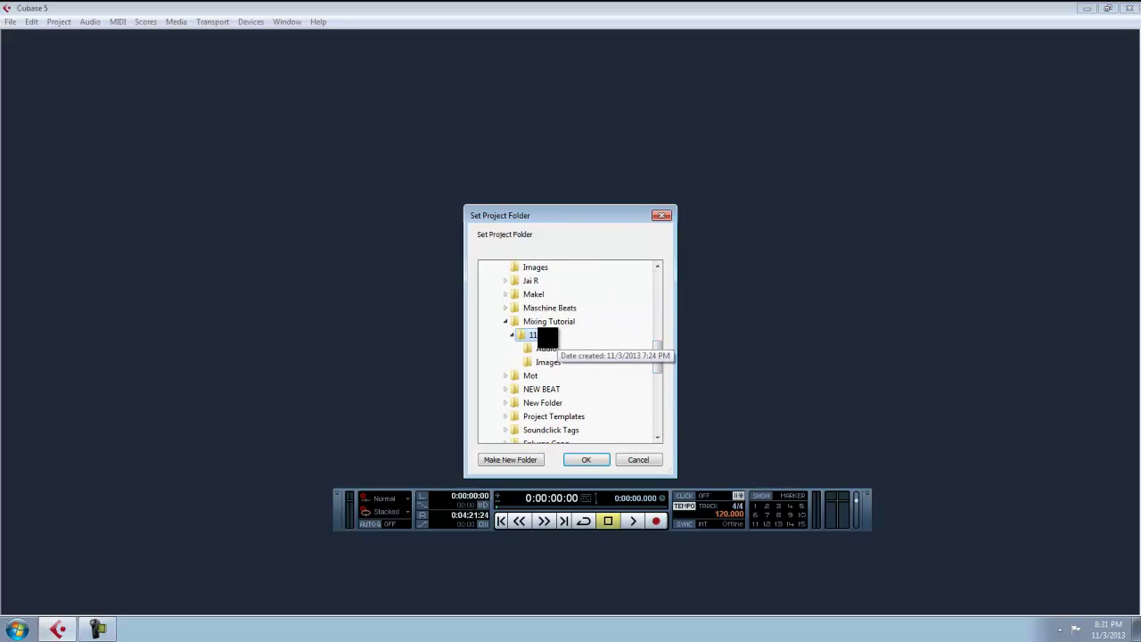
{"action": "left_click", "coordinate": [531, 460]}
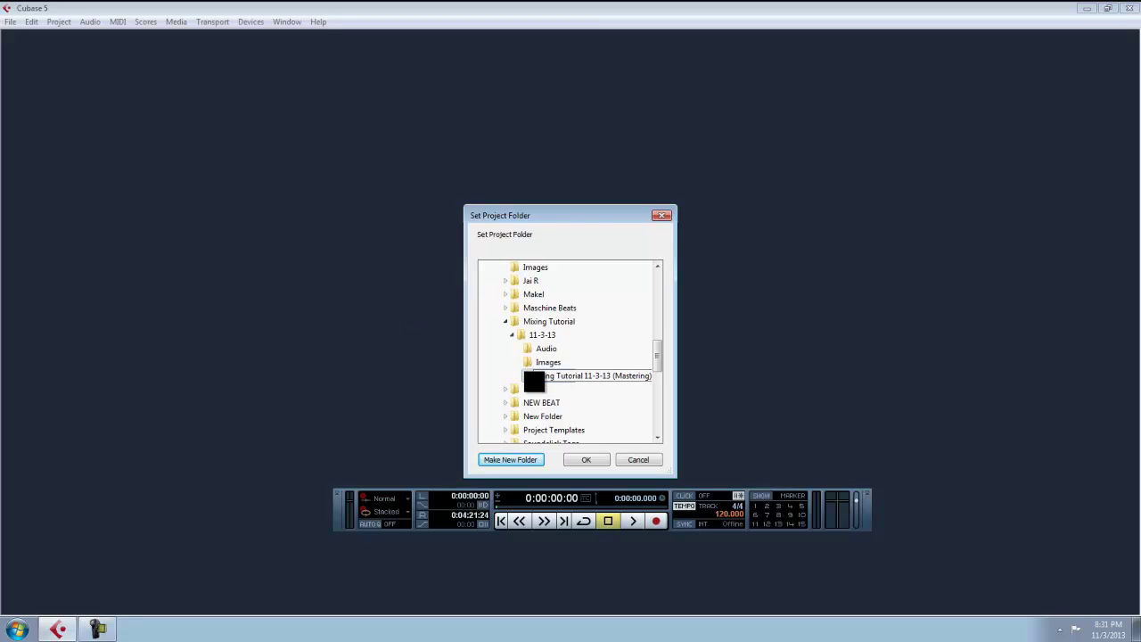
{"action": "left_click", "coordinate": [525, 376]}
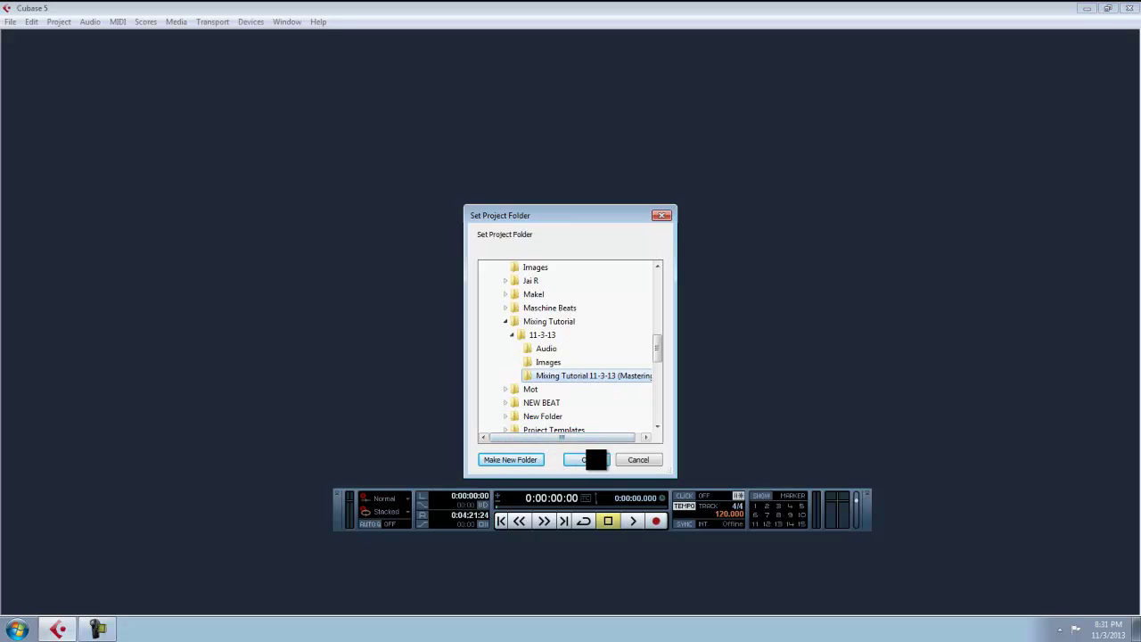
{"action": "left_click", "coordinate": [596, 460]}
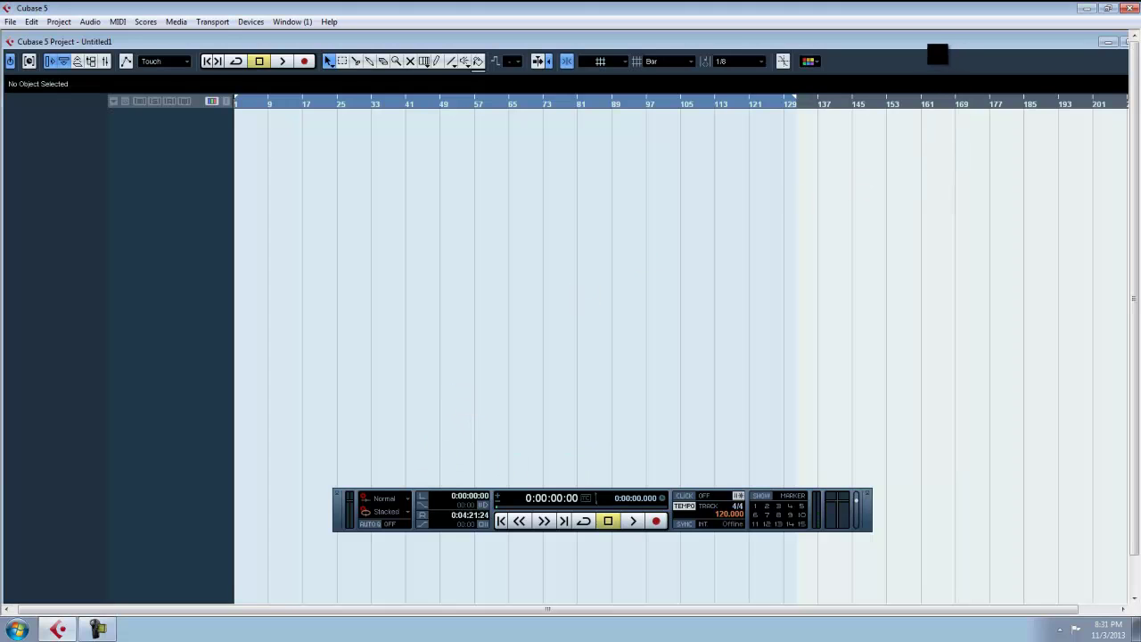
Step: Maximize the empty project and import the Mixing Tutorial 11-3-13 mixdown from the desktop's Unmastered Beats folder at the project start
{"action": "double_click", "coordinate": [927, 43]}
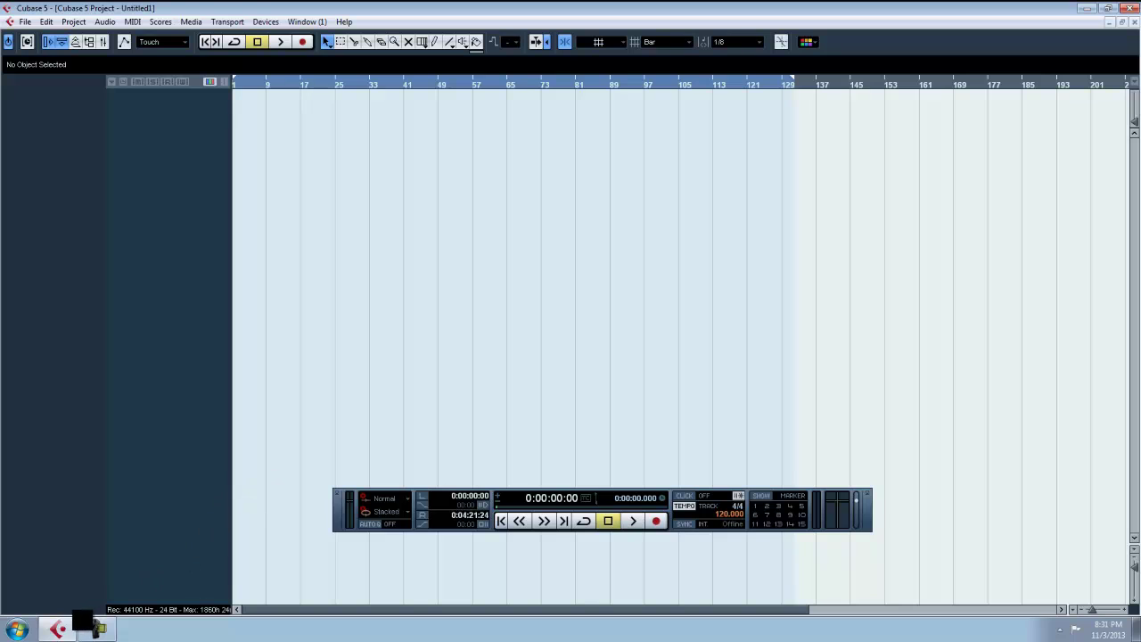
{"action": "left_click", "coordinate": [1088, 7]}
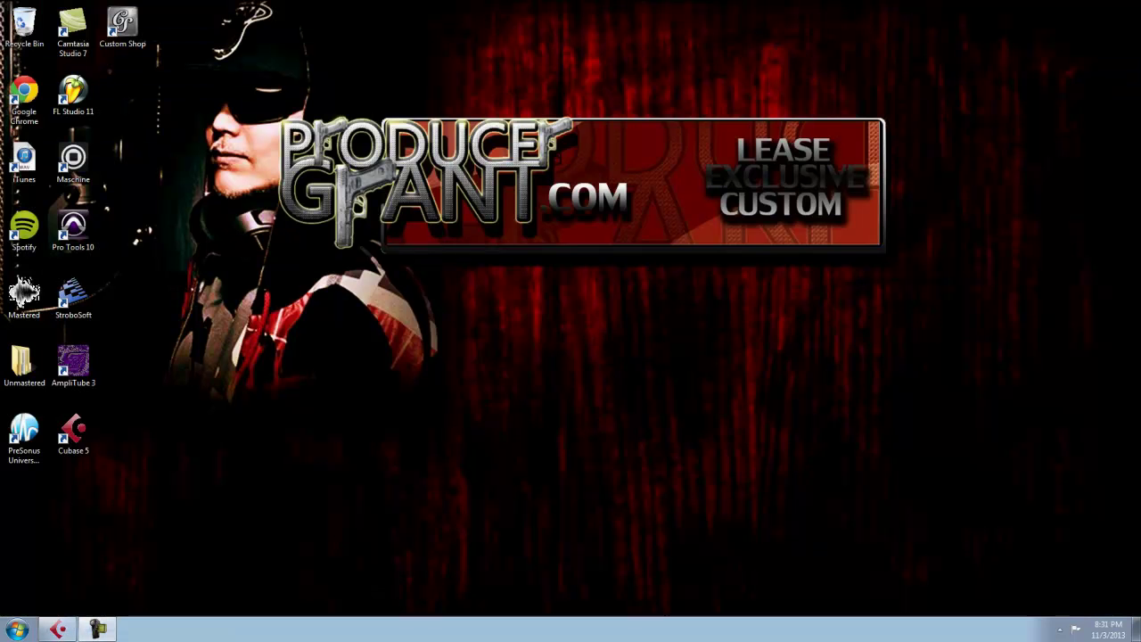
{"action": "double_click", "coordinate": [22, 364]}
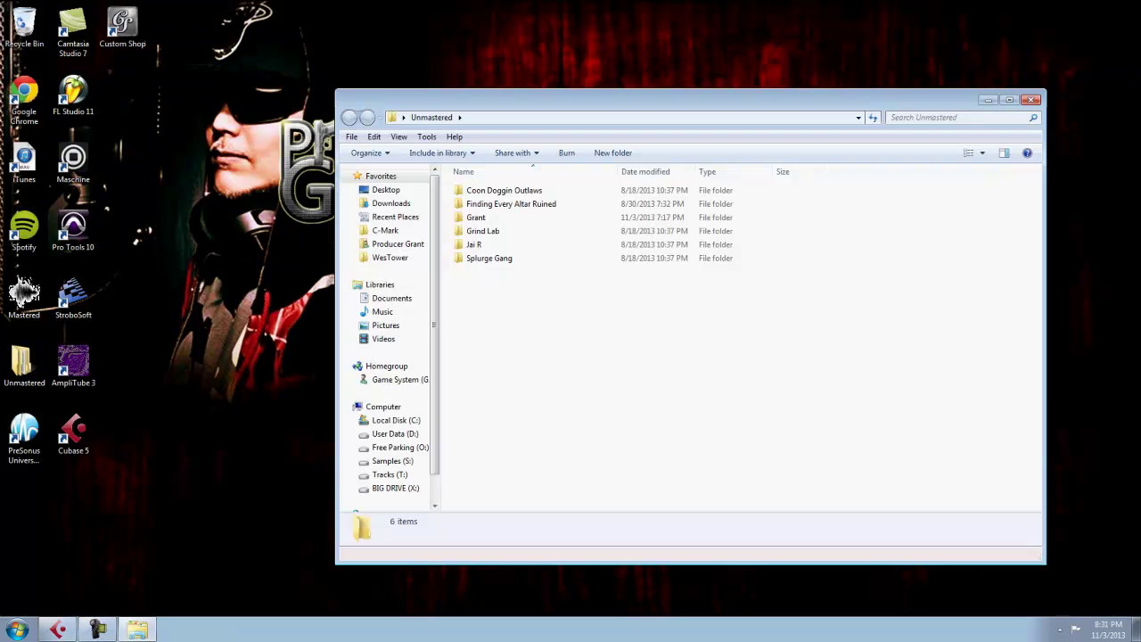
{"action": "double_click", "coordinate": [484, 220]}
{"action": "double_click", "coordinate": [496, 191]}
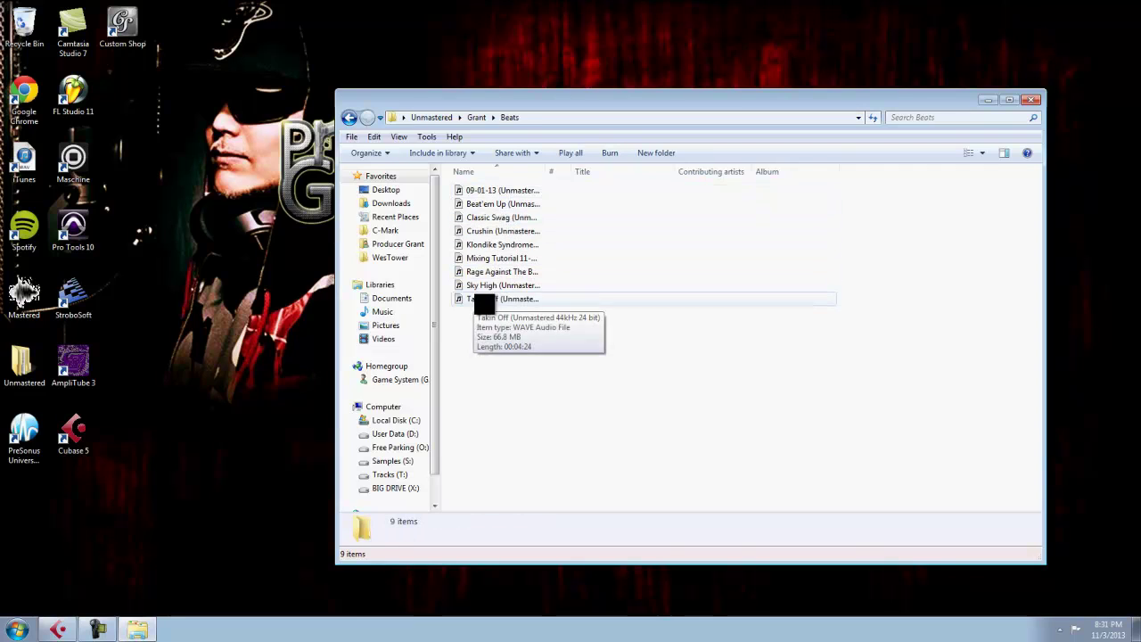
{"action": "left_click", "coordinate": [494, 260]}
{"action": "left_click_drag", "start_coordinate": [280, 534], "coordinate": [243, 154]}
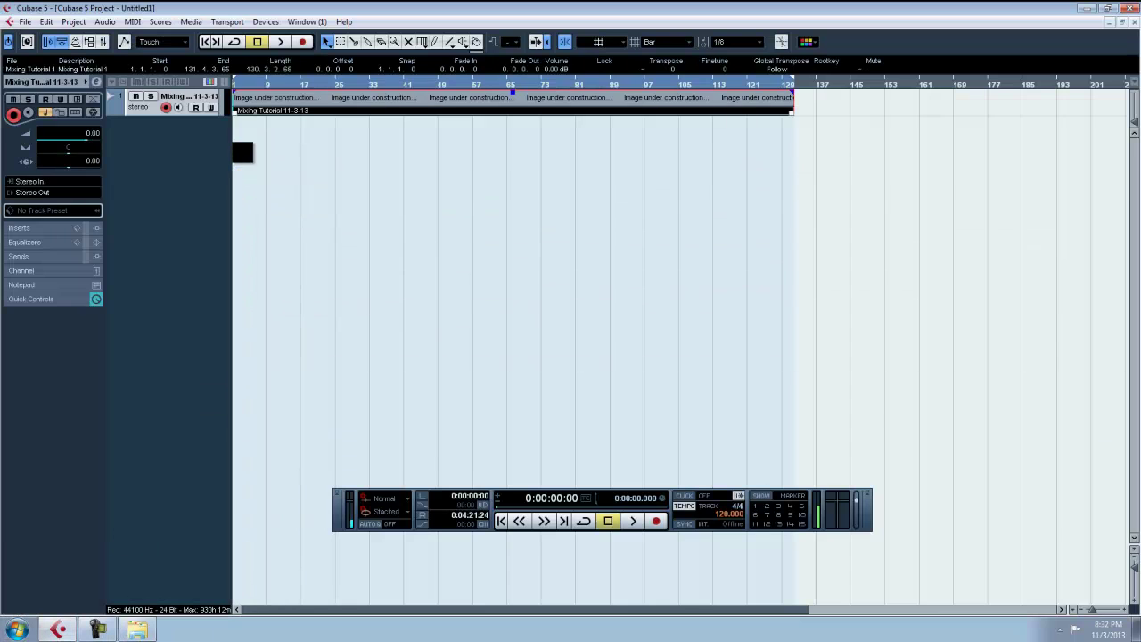
Step: Deselect the imported audio event and enlarge its track vertically so the stereo waveform is easy to read
{"action": "left_click", "coordinate": [362, 168]}
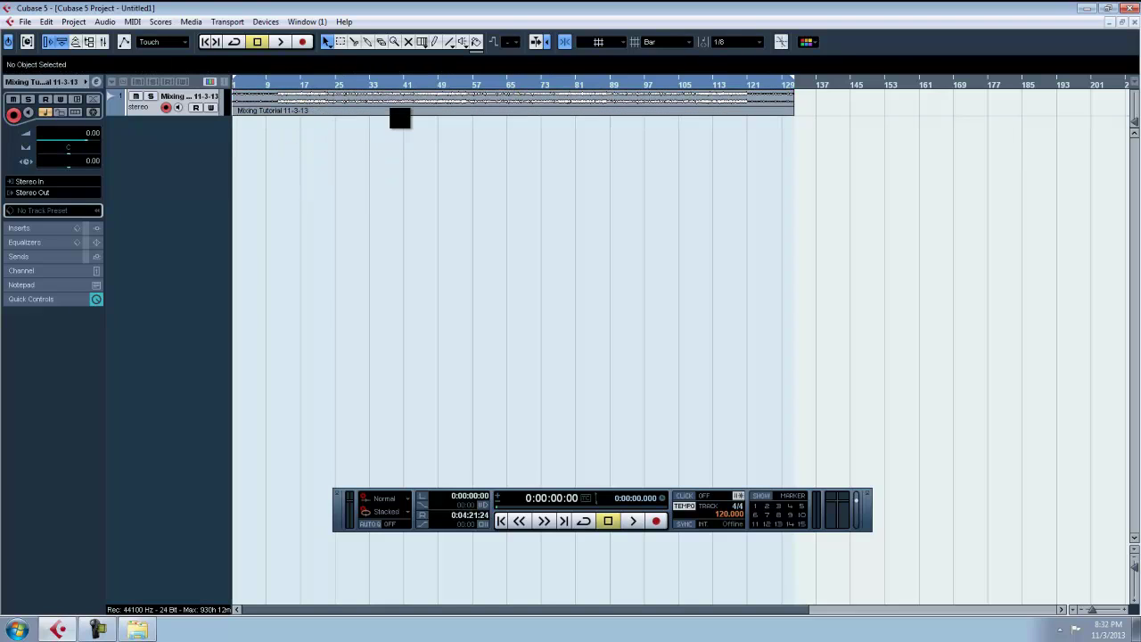
{"action": "left_click", "coordinate": [400, 108]}
{"action": "left_click", "coordinate": [469, 169]}
{"action": "left_click_drag", "start_coordinate": [1135, 573], "coordinate": [1135, 587]}
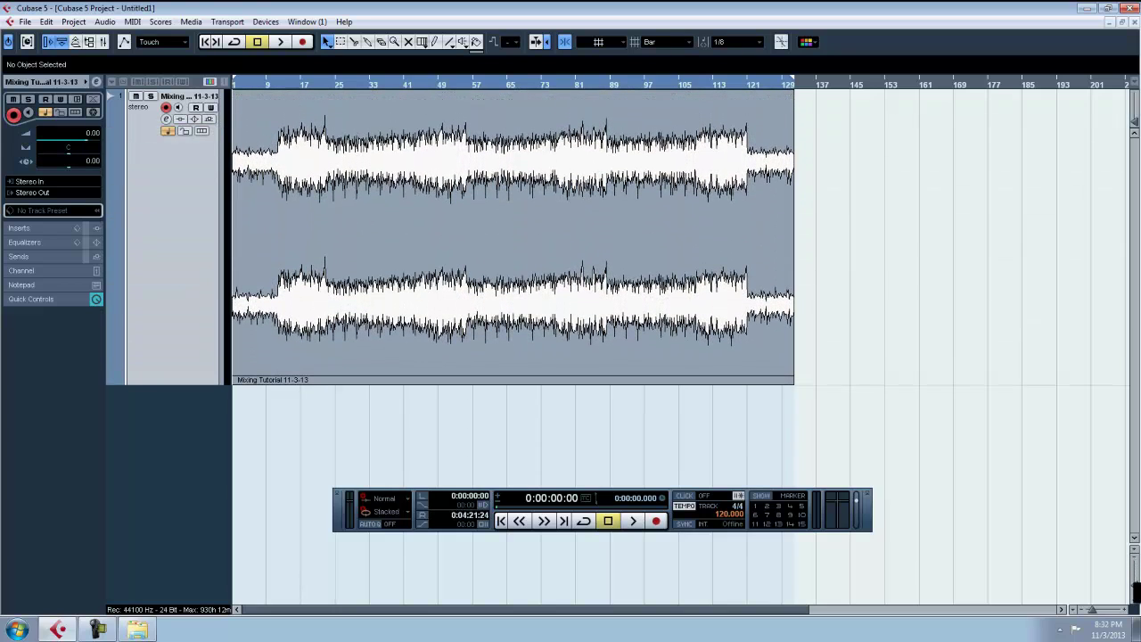
Step: Set the left and right locators to 0:00:22 and 0:00:46 around the first loud section, and play it from within
{"action": "left_click", "coordinate": [287, 88]}
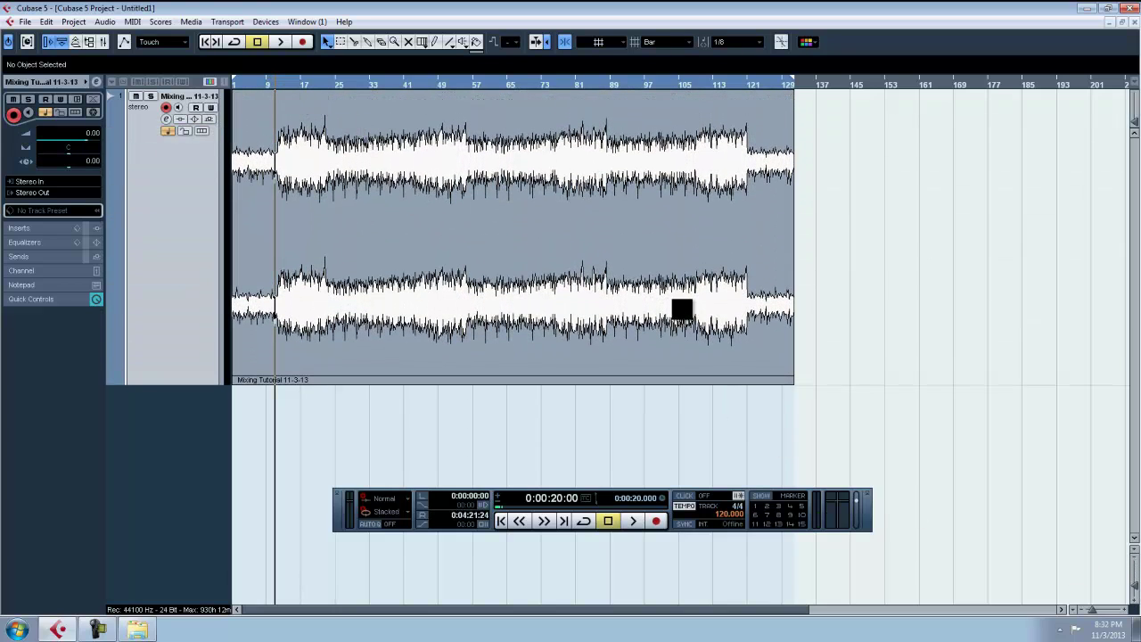
{"action": "left_click", "coordinate": [291, 86]}
{"action": "left_click_drag", "start_coordinate": [236, 77], "coordinate": [332, 85]}
{"action": "left_click", "coordinate": [283, 85]}
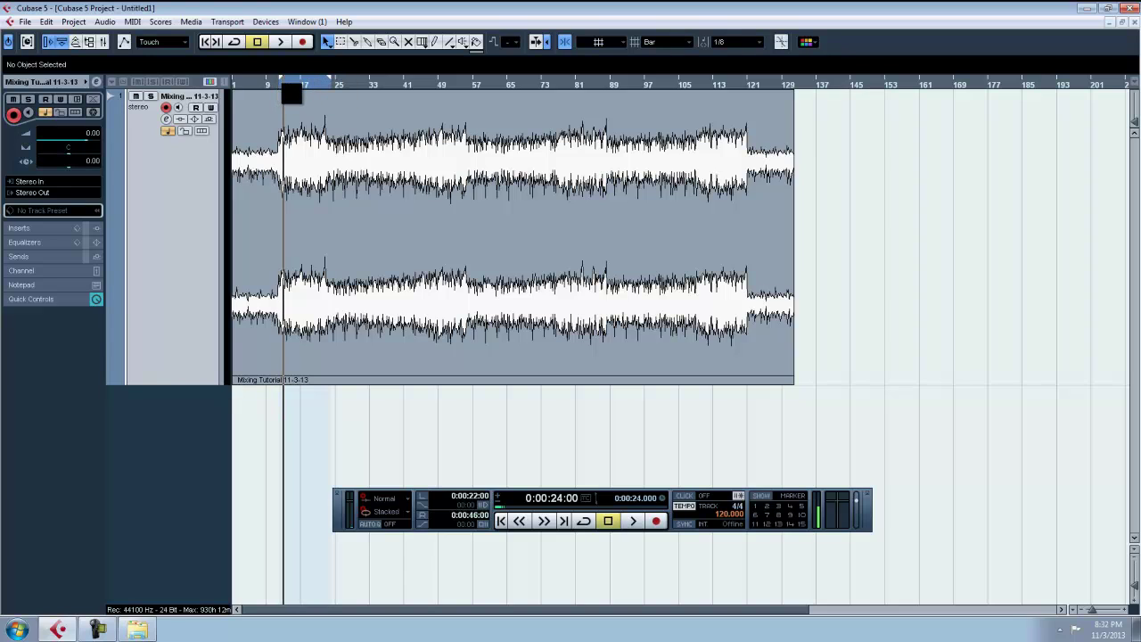
{"action": "key", "text": "KP_1"}
{"action": "key", "text": "space"}
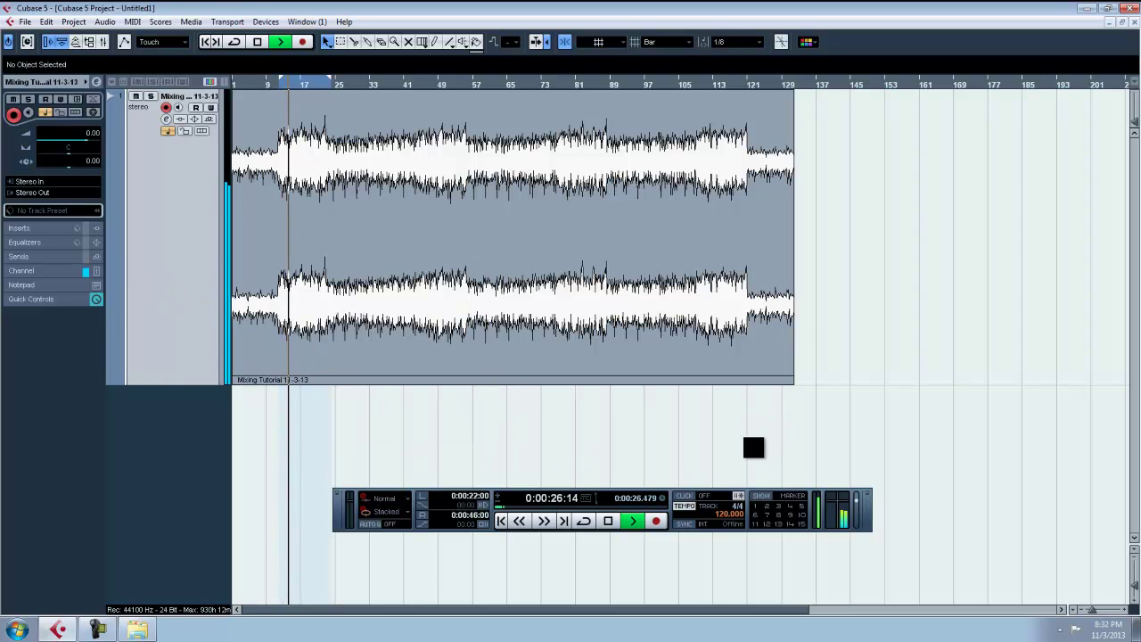
Step: Open the mixer, show the inserts on the audio channel, and load The Glue in Stereo Out's second insert slot
{"action": "left_click", "coordinate": [266, 22]}
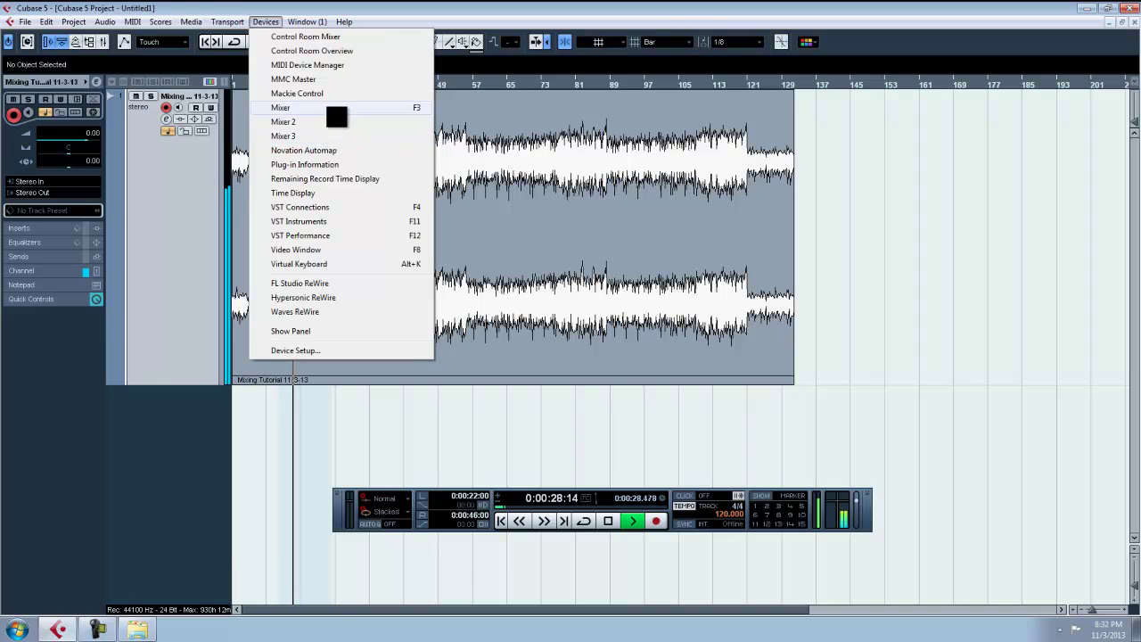
{"action": "left_click", "coordinate": [331, 110]}
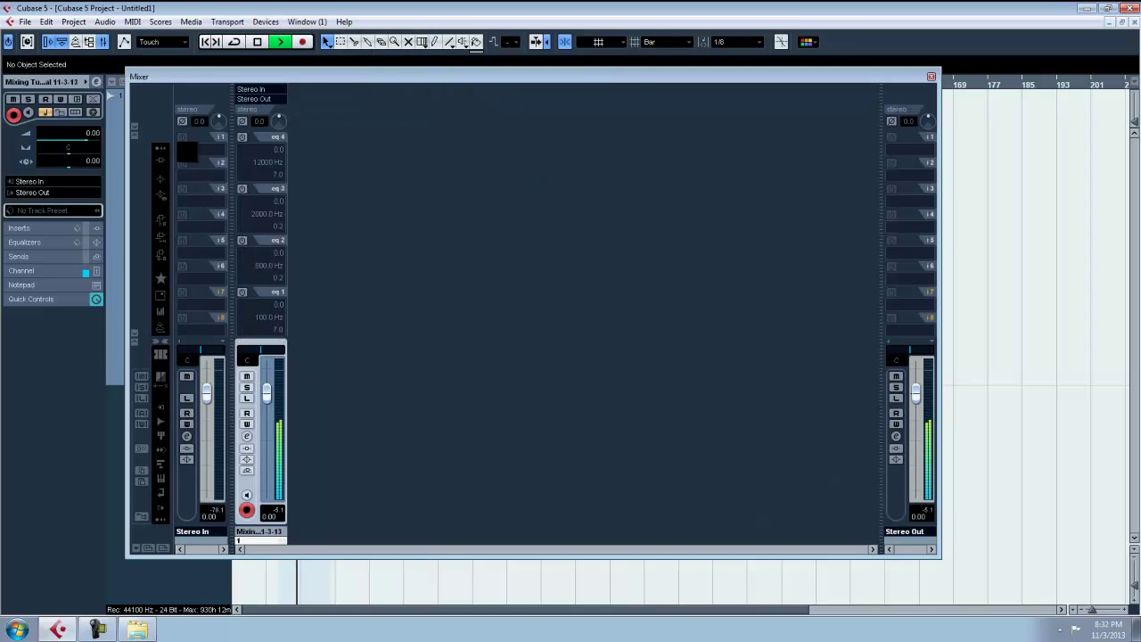
{"action": "left_click", "coordinate": [162, 161]}
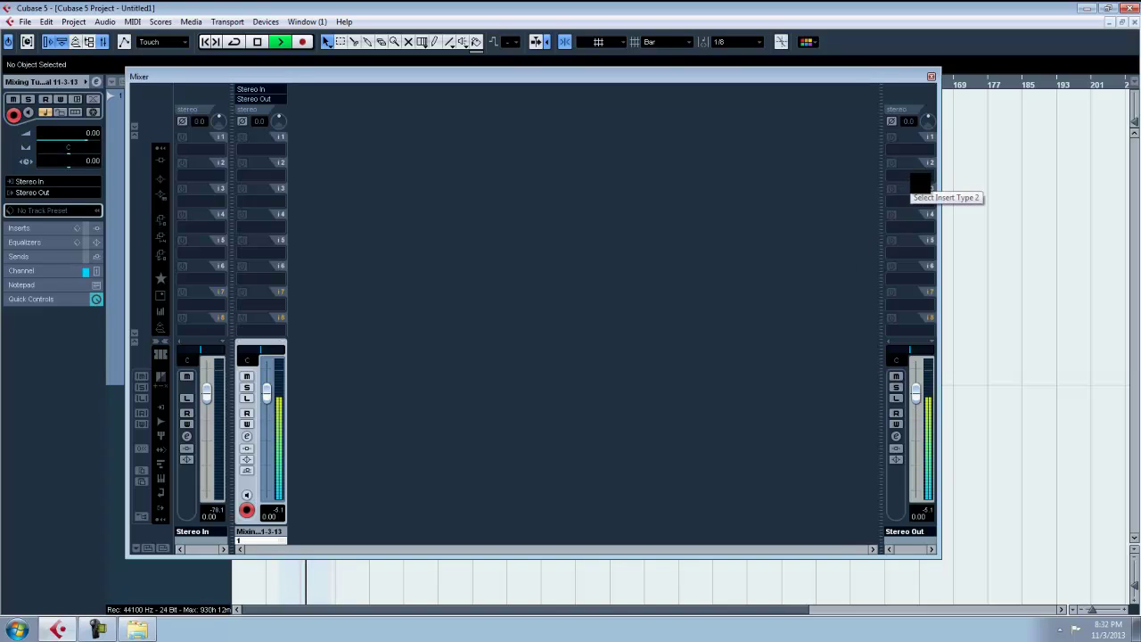
{"action": "left_click", "coordinate": [920, 181]}
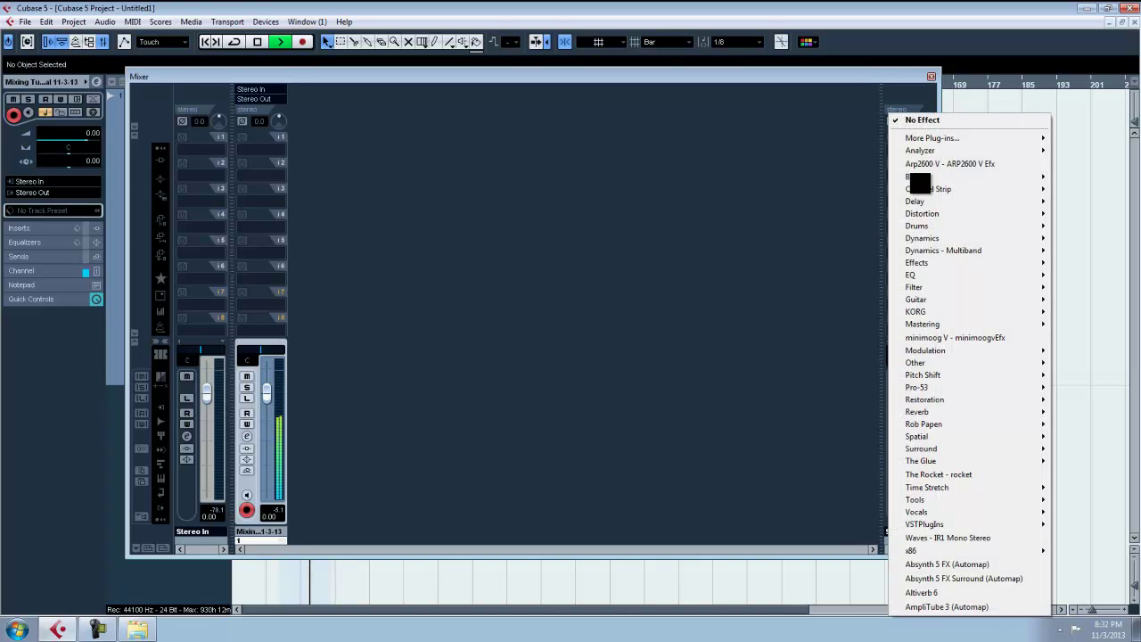
{"action": "mouse_move", "coordinate": [945, 177]}
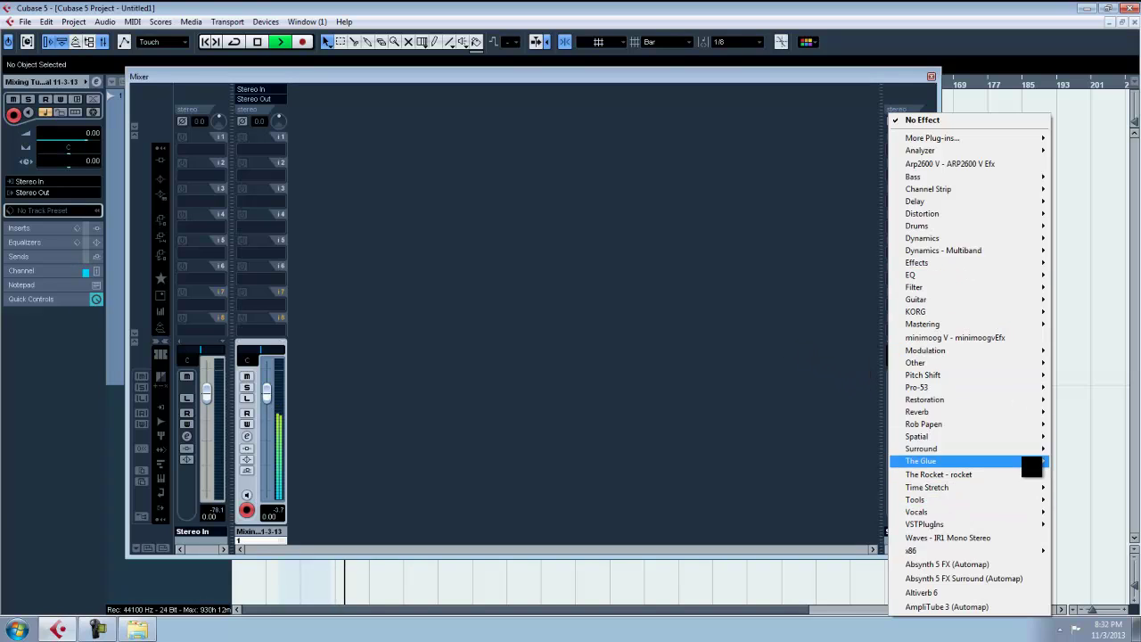
{"action": "mouse_move", "coordinate": [1032, 466]}
{"action": "left_click", "coordinate": [807, 461]}
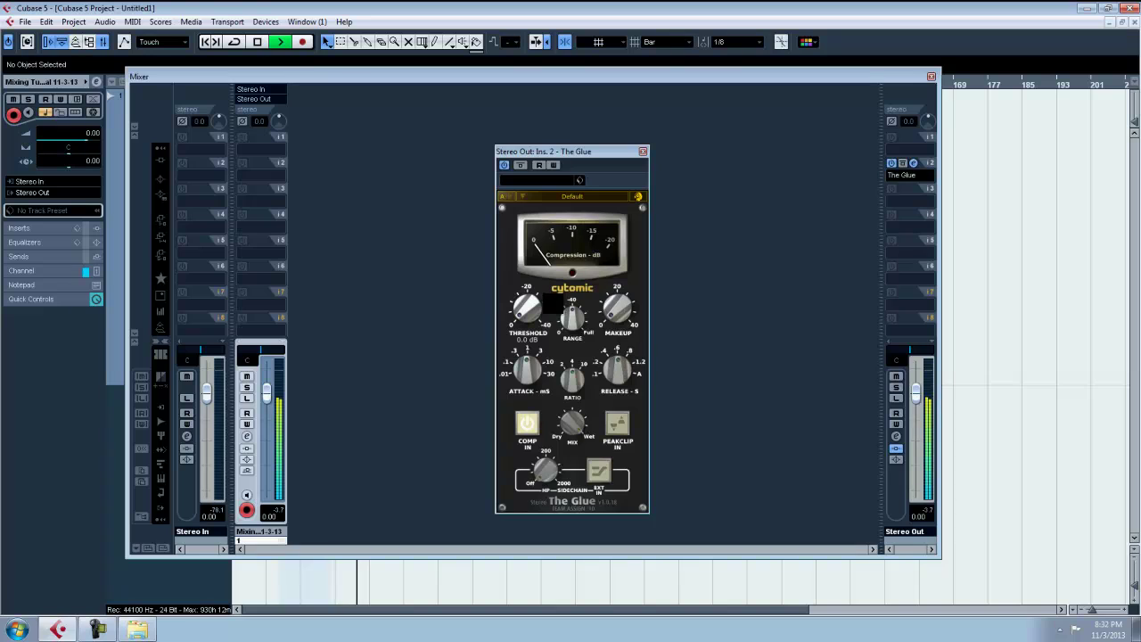
Step: Bring The Glue's threshold to about -10.8 dB and turn on cycle playback for the section between the locators
{"action": "left_click_drag", "start_coordinate": [553, 304], "coordinate": [543, 260]}
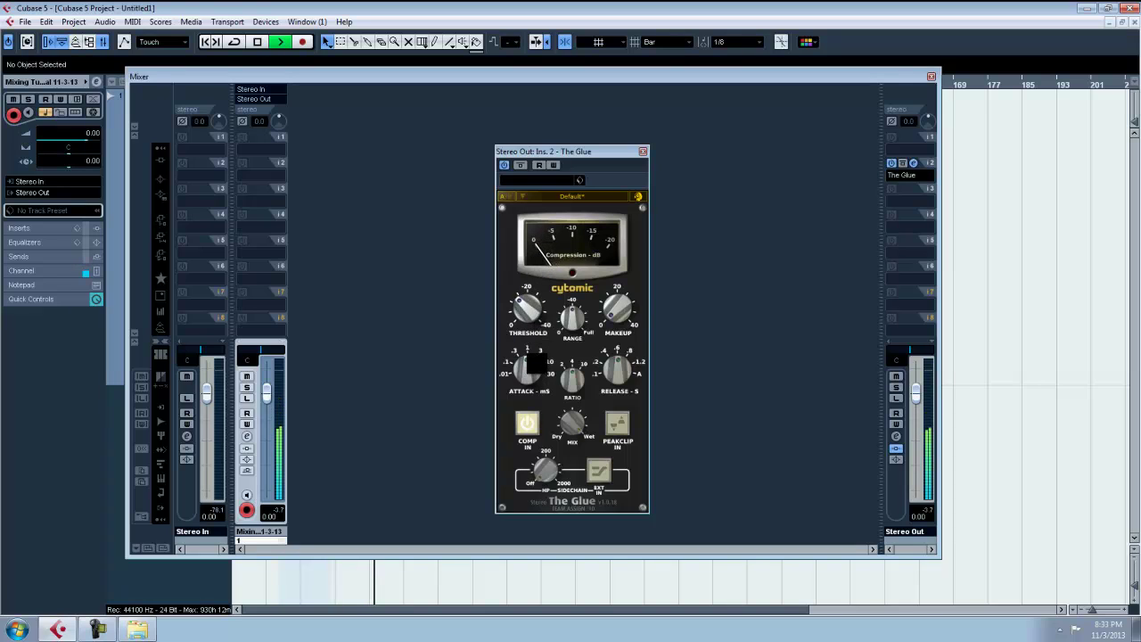
{"action": "left_click_drag", "start_coordinate": [539, 328], "coordinate": [541, 330]}
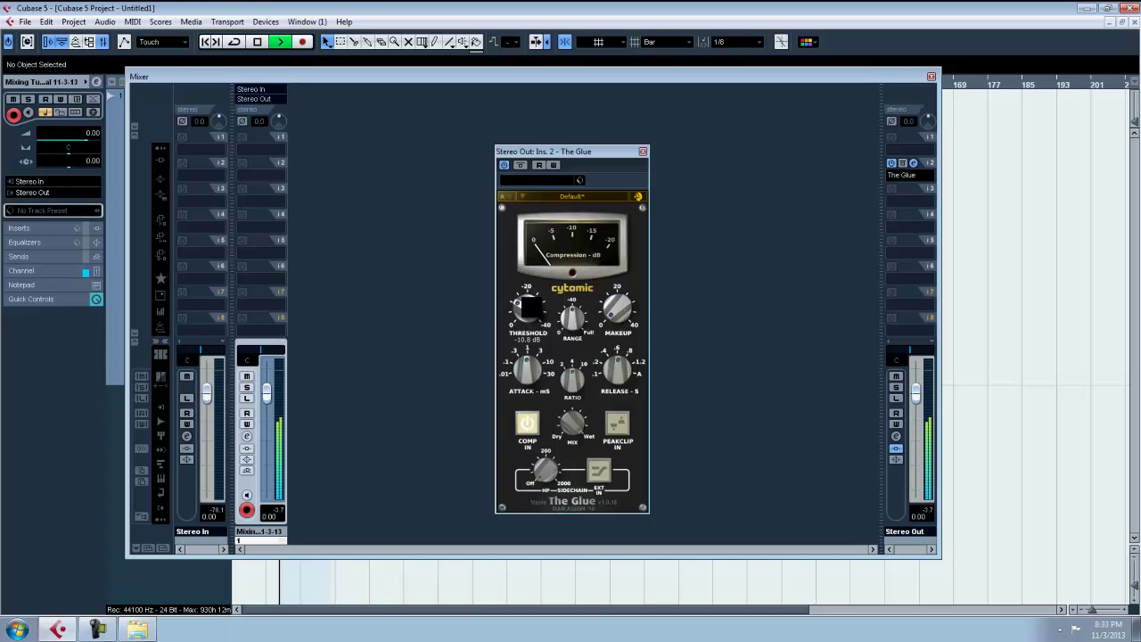
{"action": "left_click", "coordinate": [233, 42]}
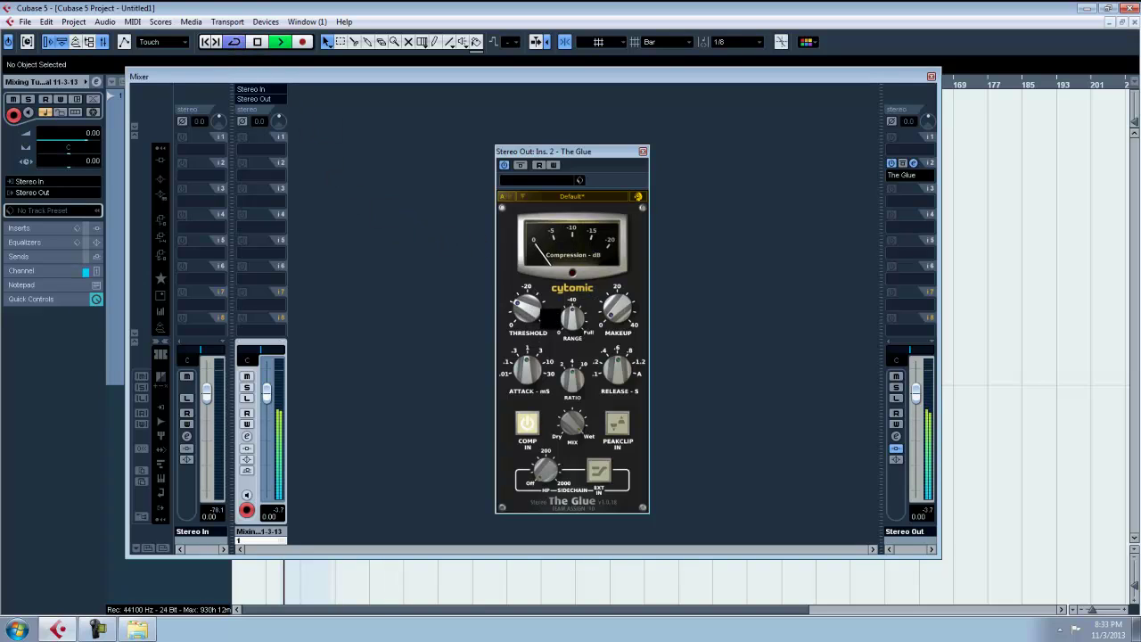
Step: Fine-tune The Glue's threshold by ear while the section loops, and close the plug-in window
{"action": "left_click_drag", "start_coordinate": [542, 314], "coordinate": [538, 317]}
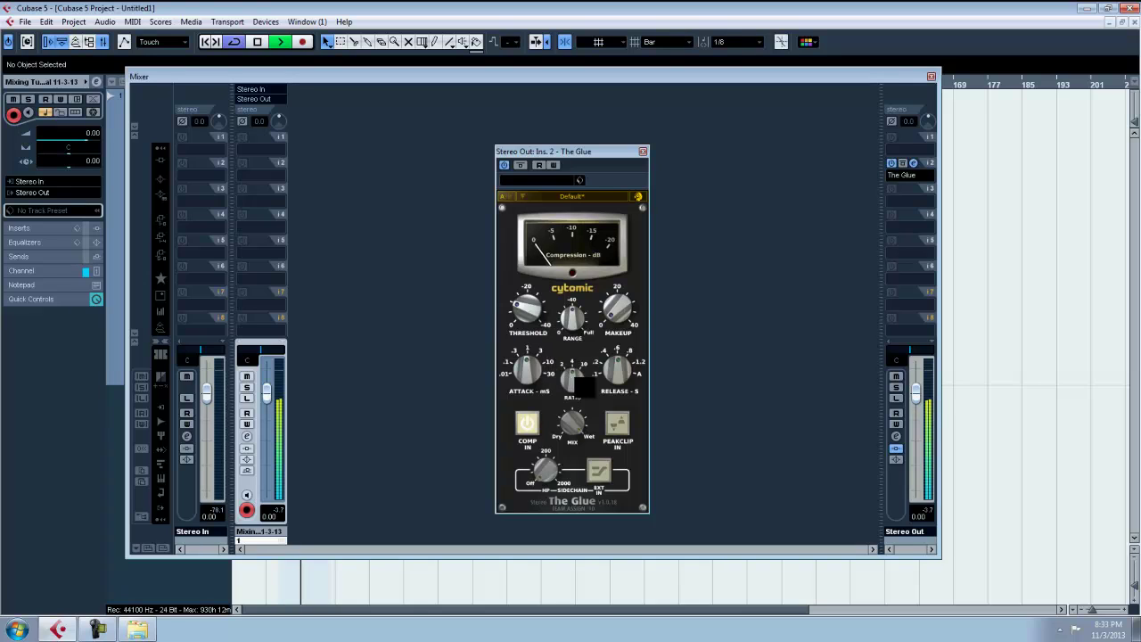
{"action": "mouse_move", "coordinate": [539, 320]}
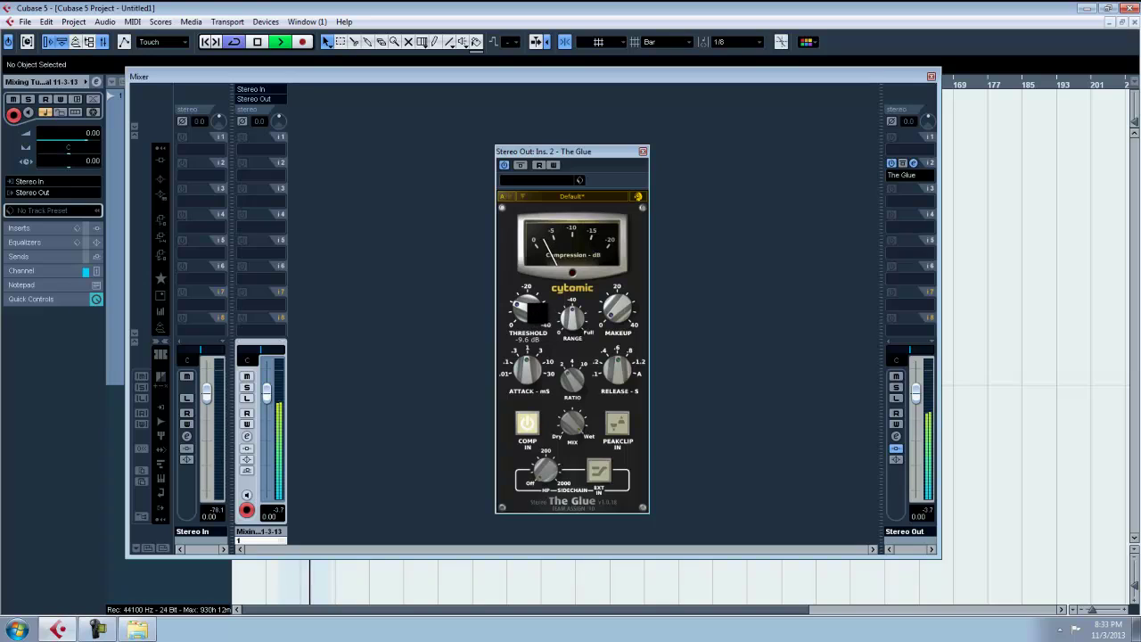
{"action": "left_click_drag", "start_coordinate": [538, 312], "coordinate": [543, 332]}
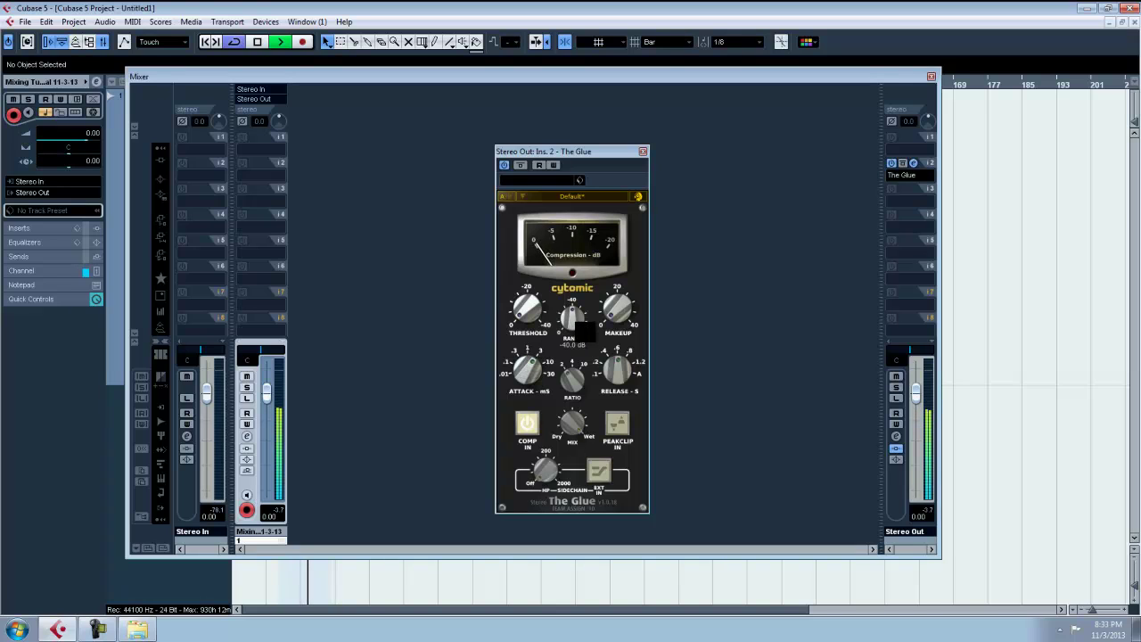
{"action": "mouse_move", "coordinate": [626, 321]}
{"action": "mouse_move", "coordinate": [597, 339]}
{"action": "left_click", "coordinate": [642, 152]}
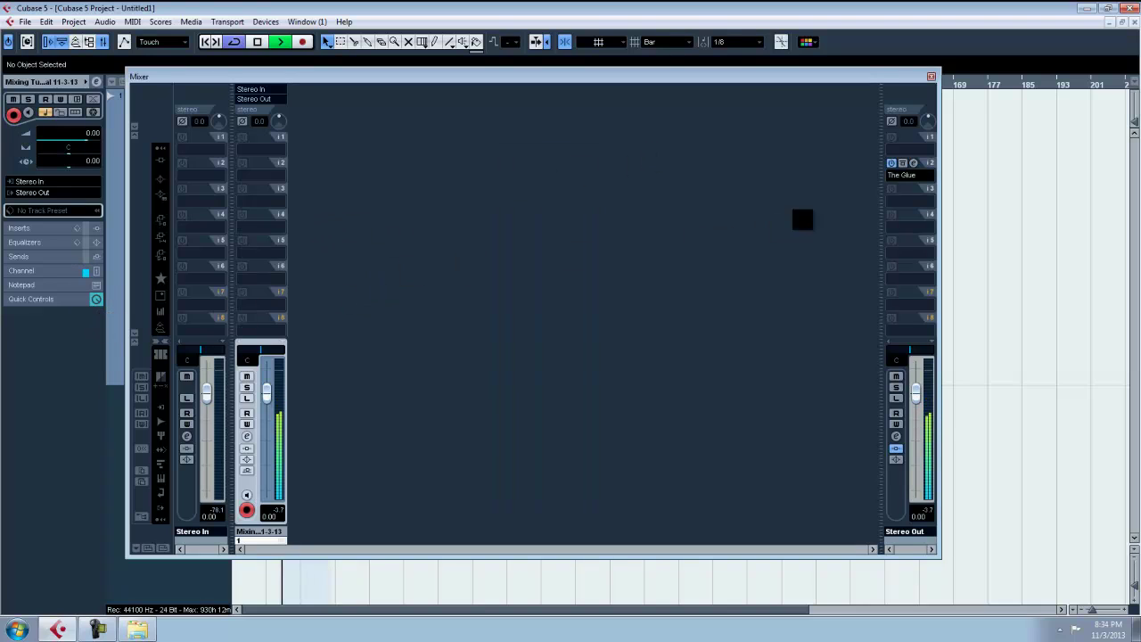
Step: Load SSLEQ Stereo in Stereo Out's third insert slot
{"action": "left_click", "coordinate": [920, 208]}
{"action": "mouse_move", "coordinate": [1041, 282]}
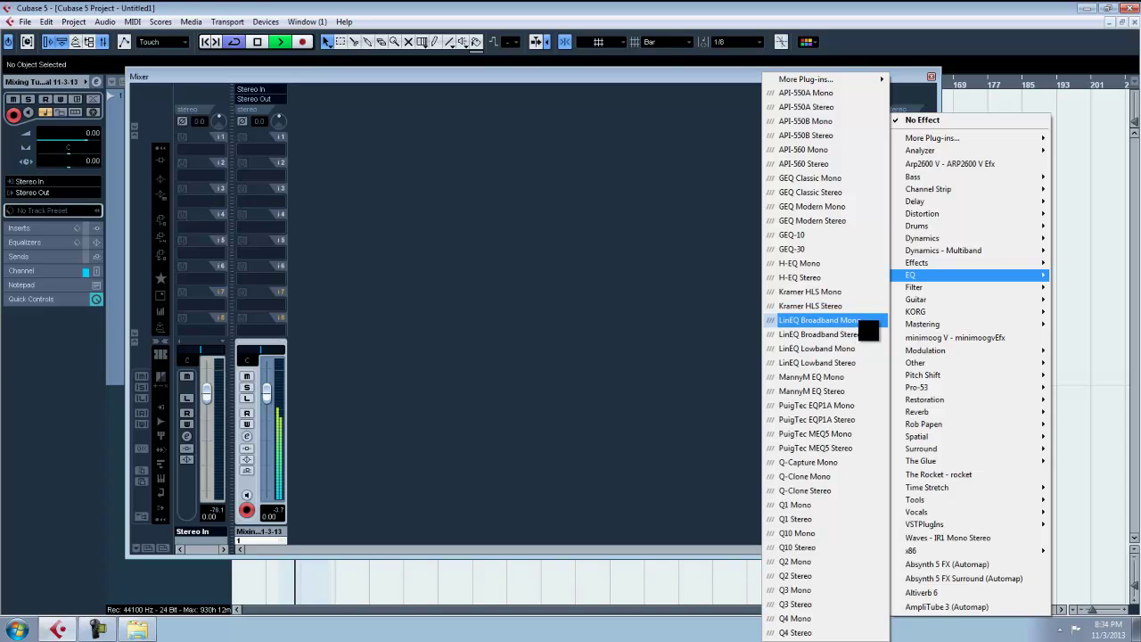
{"action": "mouse_move", "coordinate": [849, 79]}
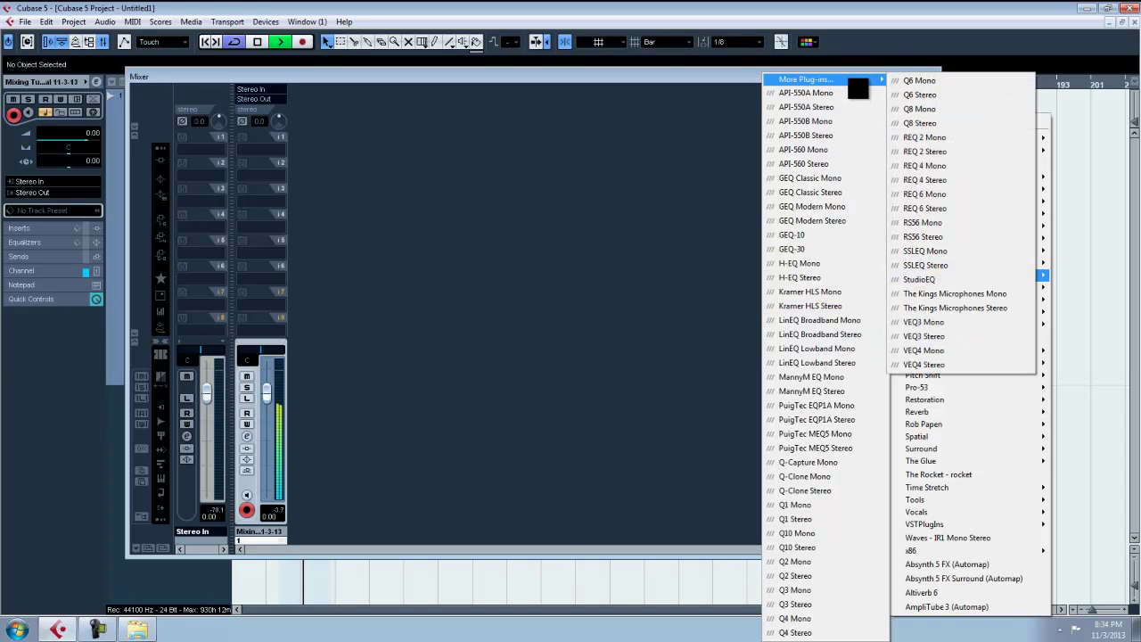
{"action": "left_click", "coordinate": [976, 266]}
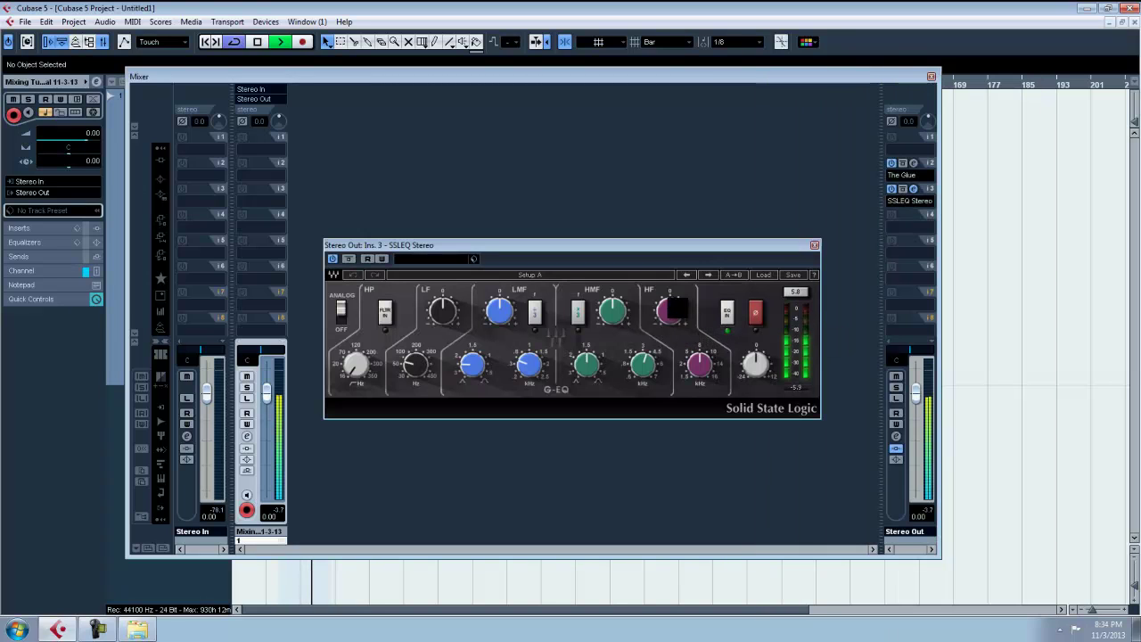
Step: Raise the SSLEQ's HF frequency, give the HF and LF bands a slight boost by ear, and close the plug-in window
{"action": "mouse_move", "coordinate": [701, 367]}
{"action": "left_mouse_down"}
{"action": "mouse_move", "coordinate": [710, 320]}
{"action": "mouse_move", "coordinate": [679, 318]}
{"action": "left_mouse_up"}
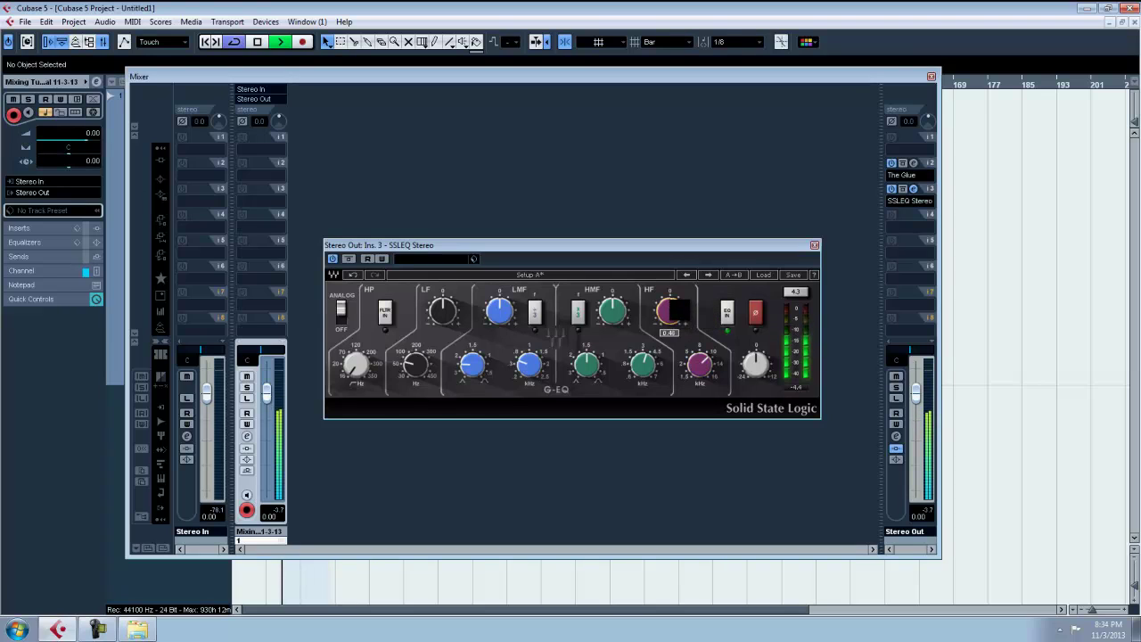
{"action": "left_click_drag", "start_coordinate": [679, 305], "coordinate": [680, 296]}
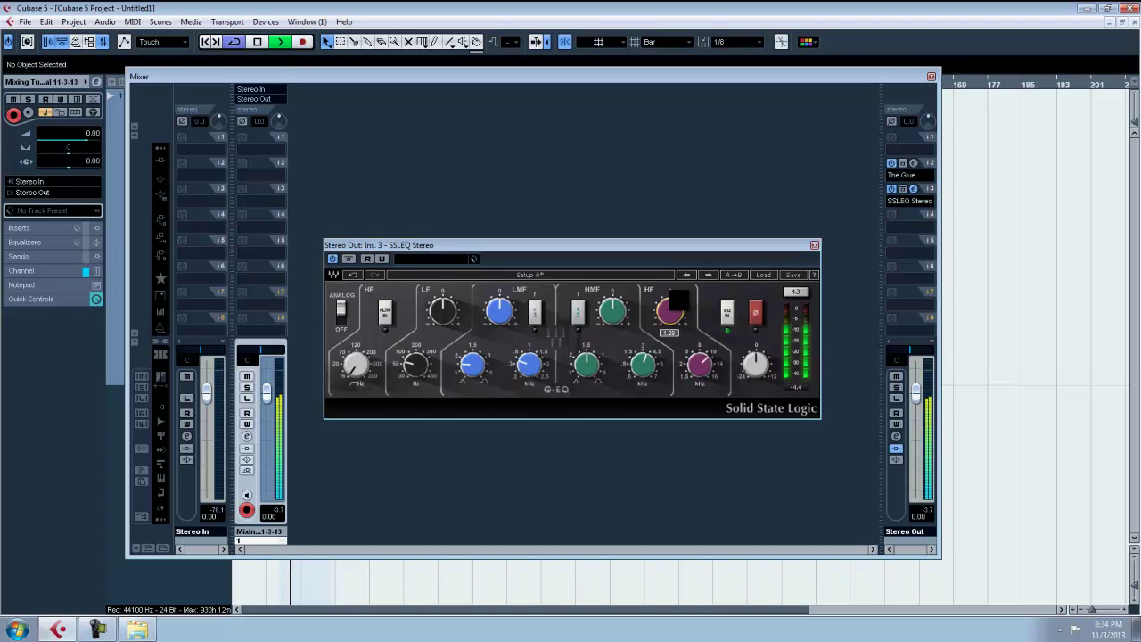
{"action": "left_click_drag", "start_coordinate": [678, 301], "coordinate": [675, 326]}
{"action": "left_click_drag", "start_coordinate": [445, 305], "coordinate": [447, 298]}
{"action": "left_click_drag", "start_coordinate": [432, 346], "coordinate": [432, 338]}
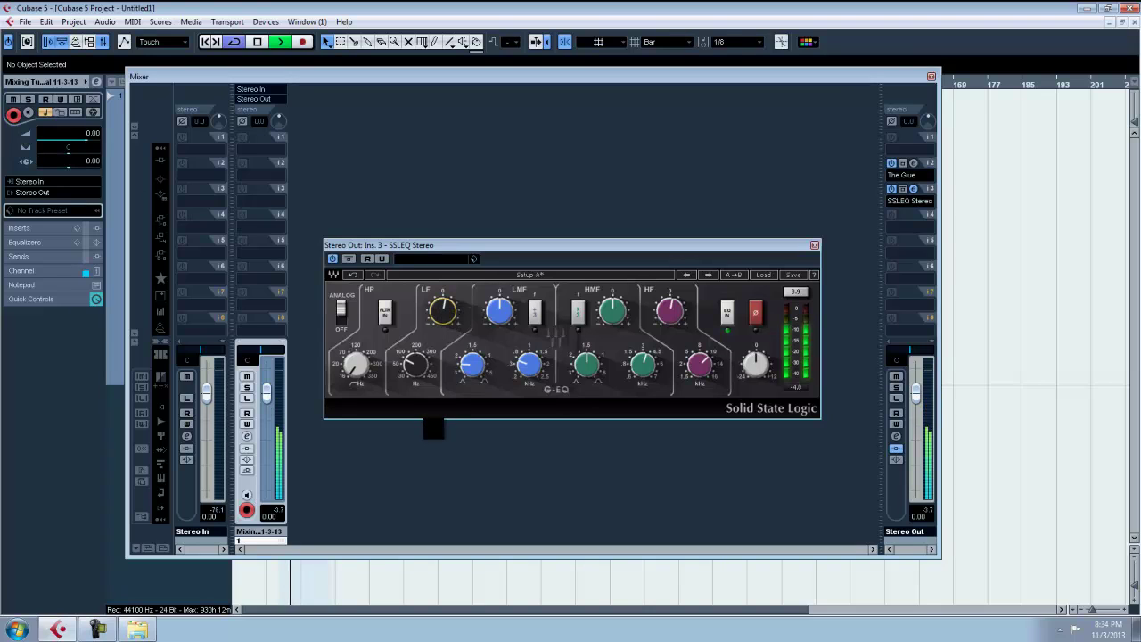
{"action": "left_click", "coordinate": [814, 245]}
Step: Load L2 Stereo in Stereo Out's fourth insert slot, close its window, and move it to the fifth slot
{"action": "left_click", "coordinate": [924, 234]}
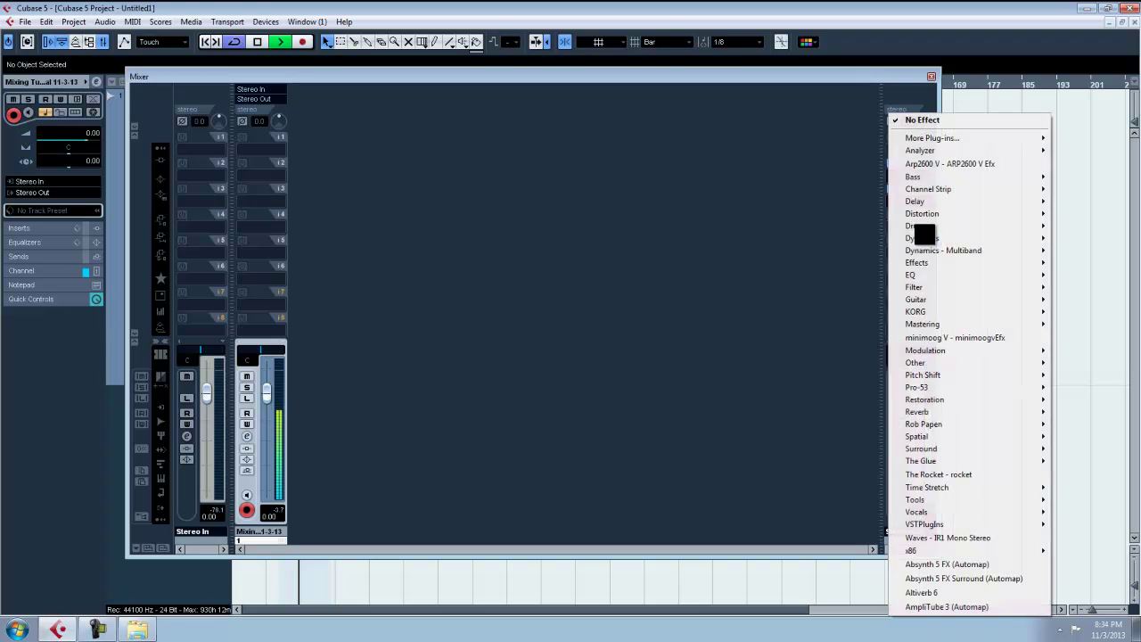
{"action": "mouse_move", "coordinate": [996, 242]}
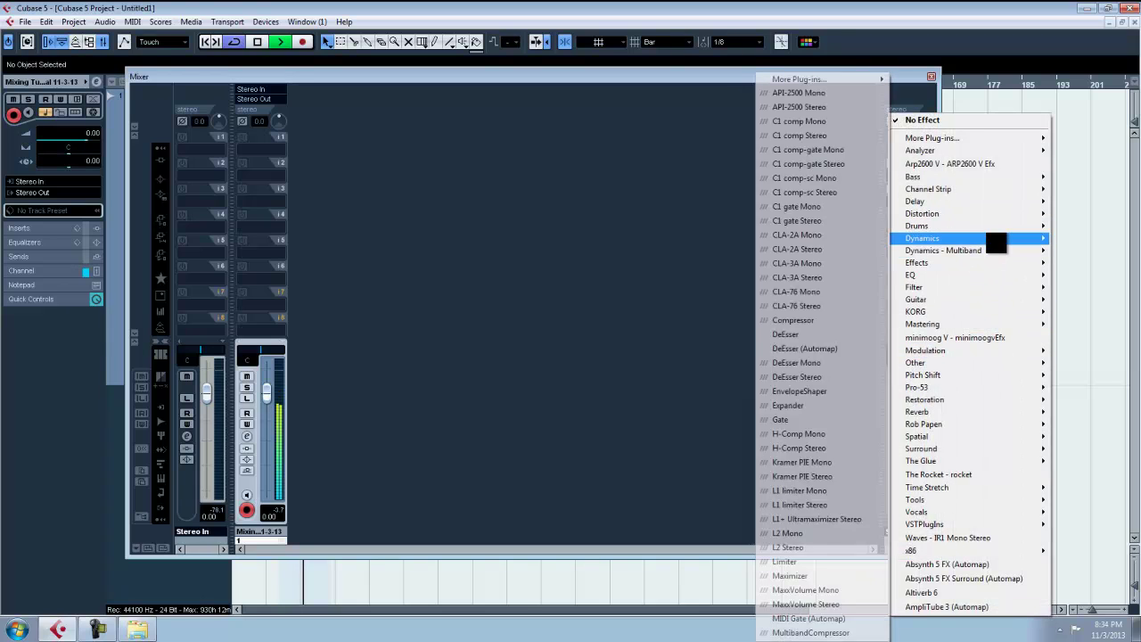
{"action": "left_click", "coordinate": [847, 547]}
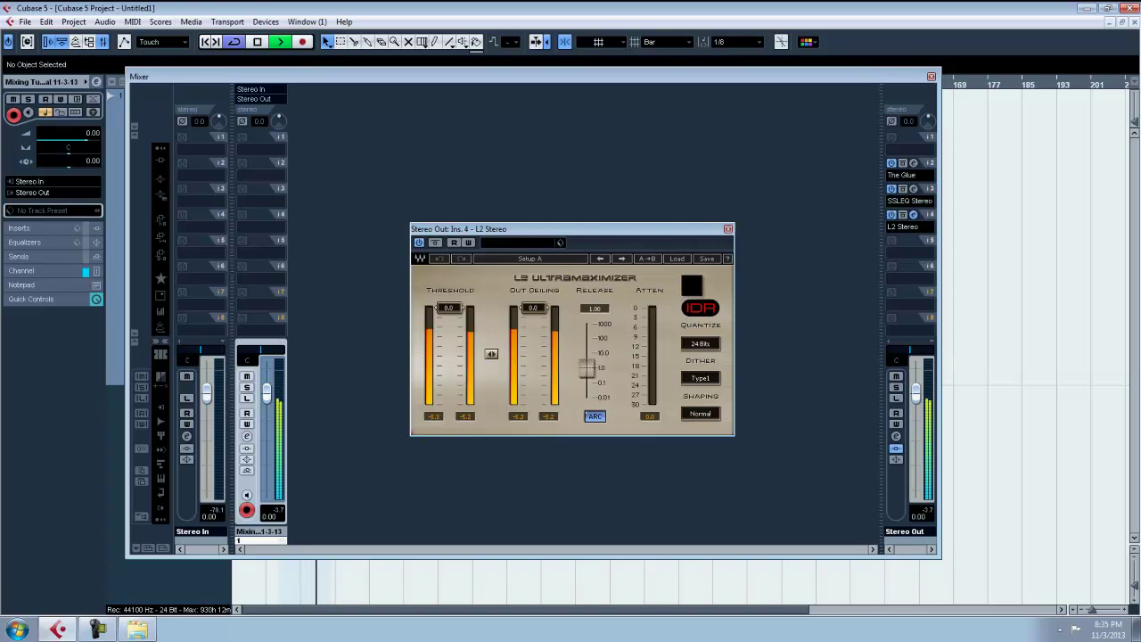
{"action": "left_click", "coordinate": [728, 229]}
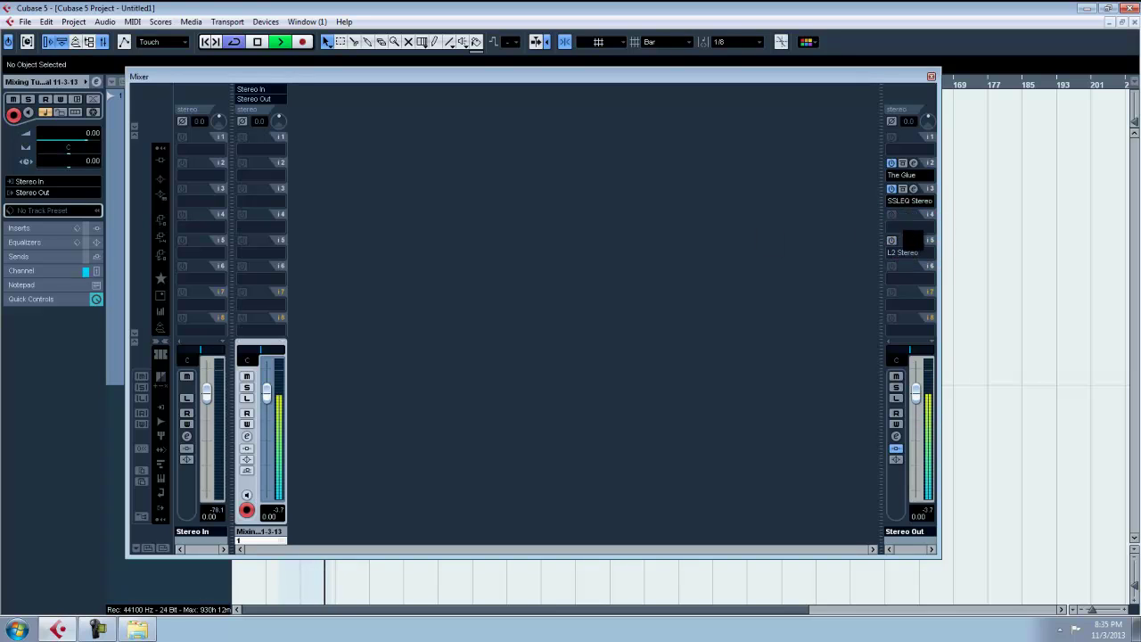
Step: Load API-2500 Stereo in Stereo Out's free fourth insert slot and apply its Mastering 1 preset
{"action": "left_click", "coordinate": [928, 241]}
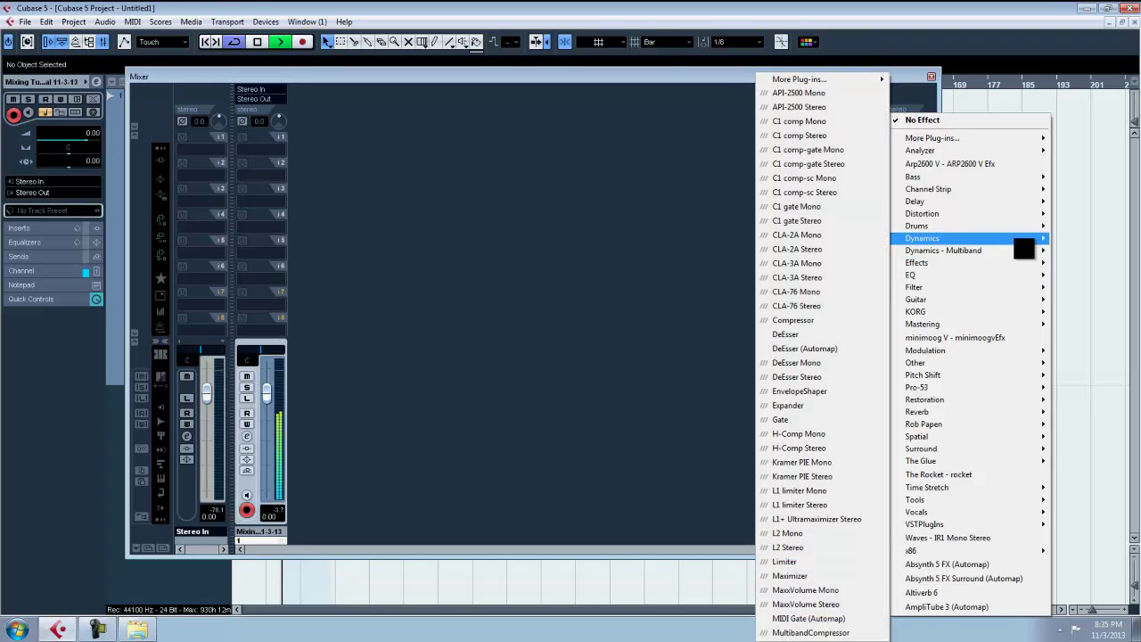
{"action": "mouse_move", "coordinate": [1016, 245]}
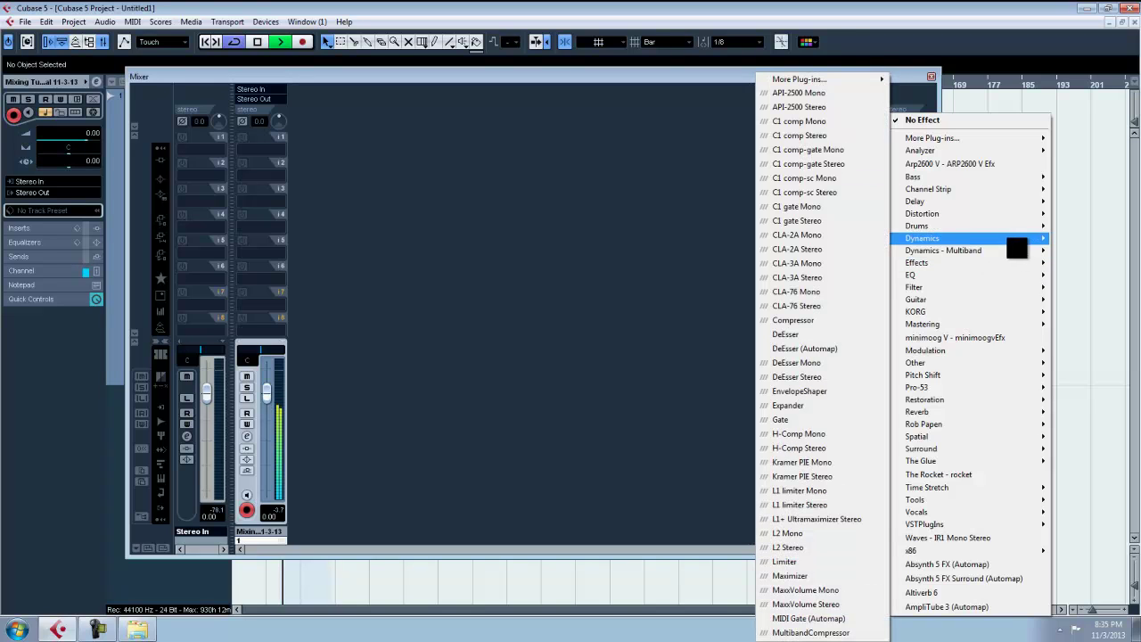
{"action": "left_click", "coordinate": [830, 107]}
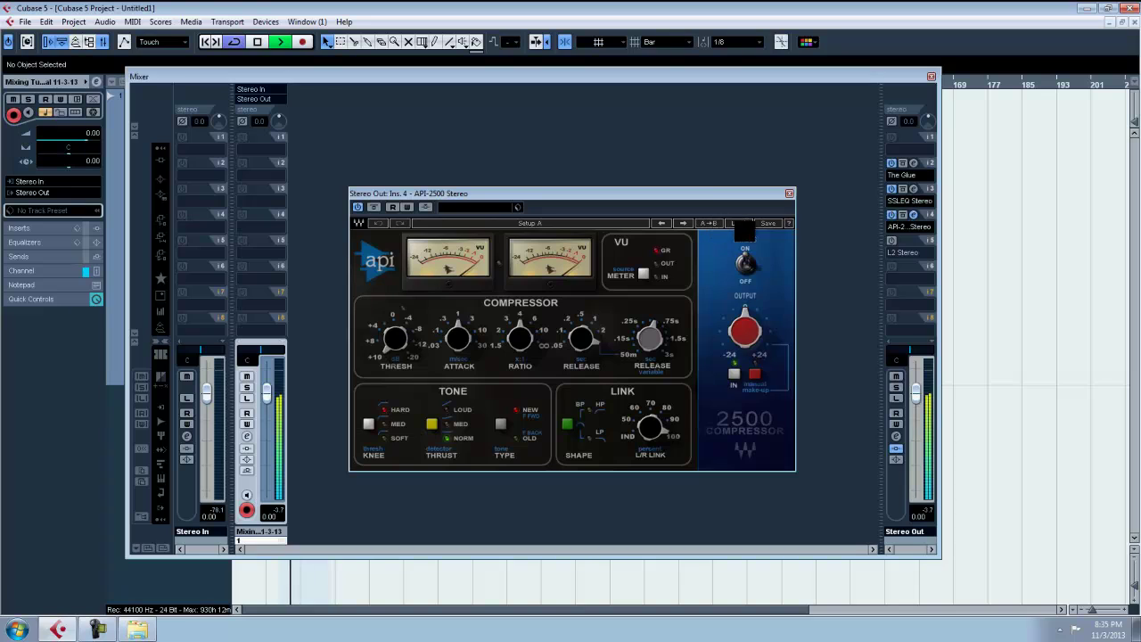
{"action": "left_click", "coordinate": [739, 224]}
{"action": "left_click", "coordinate": [784, 436]}
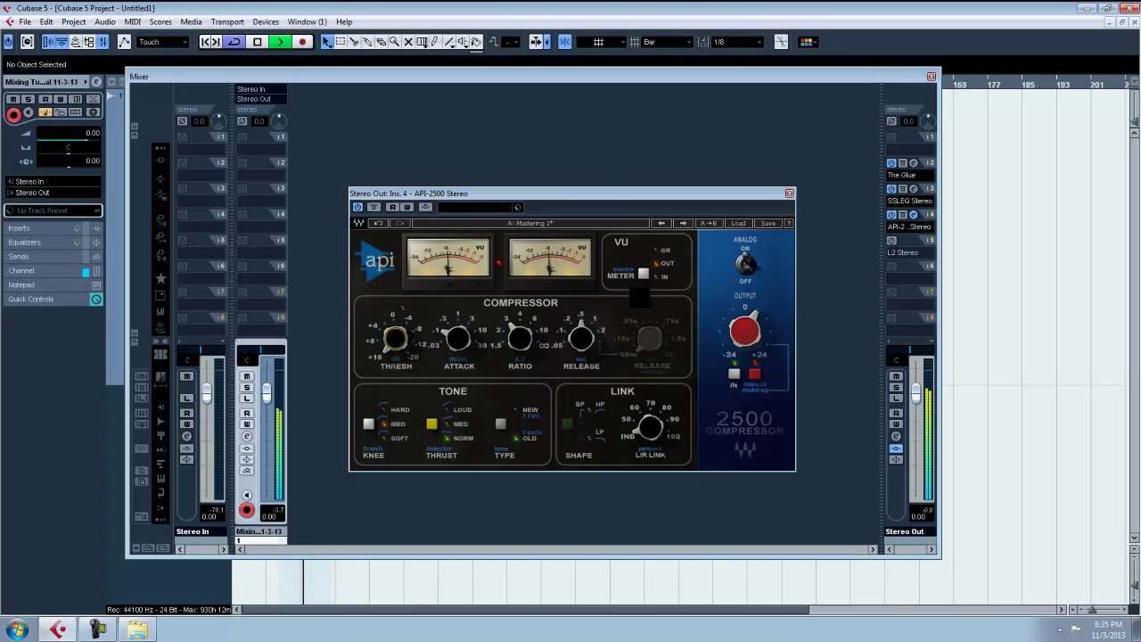
Step: Switch the API-2500's meters to gain reduction, adjust its threshold by ear, and reset Stereo Out's peak level display
{"action": "left_click", "coordinate": [646, 276]}
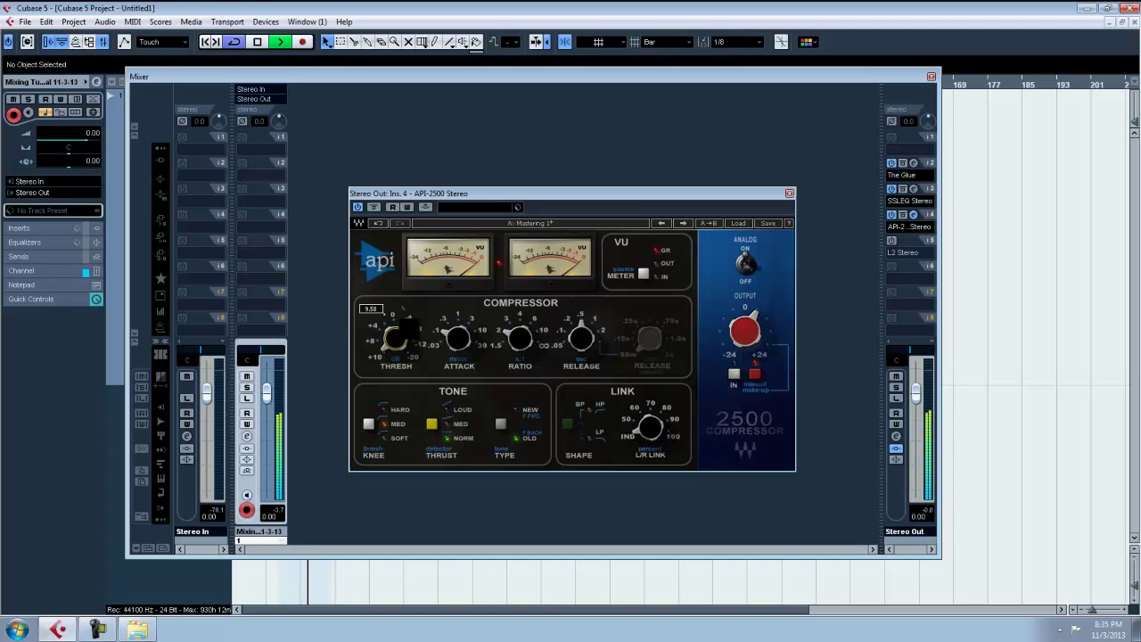
{"action": "mouse_move", "coordinate": [410, 329]}
{"action": "left_mouse_down"}
{"action": "mouse_move", "coordinate": [414, 303]}
{"action": "mouse_move", "coordinate": [412, 338]}
{"action": "mouse_move", "coordinate": [414, 322]}
{"action": "left_mouse_up"}
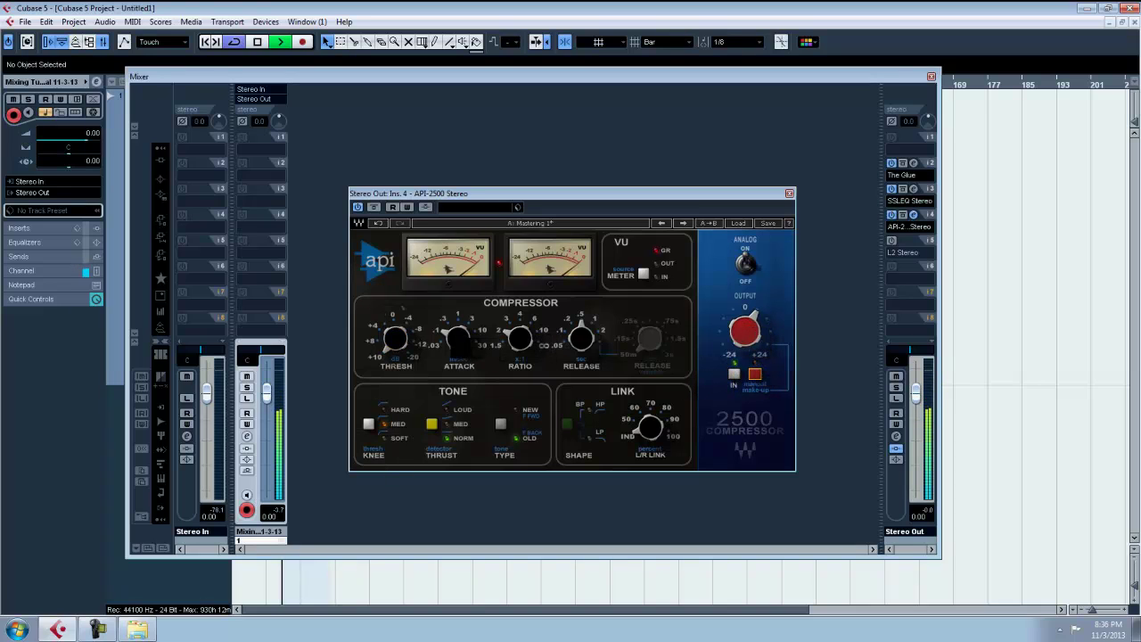
{"action": "left_click_drag", "start_coordinate": [404, 343], "coordinate": [419, 283]}
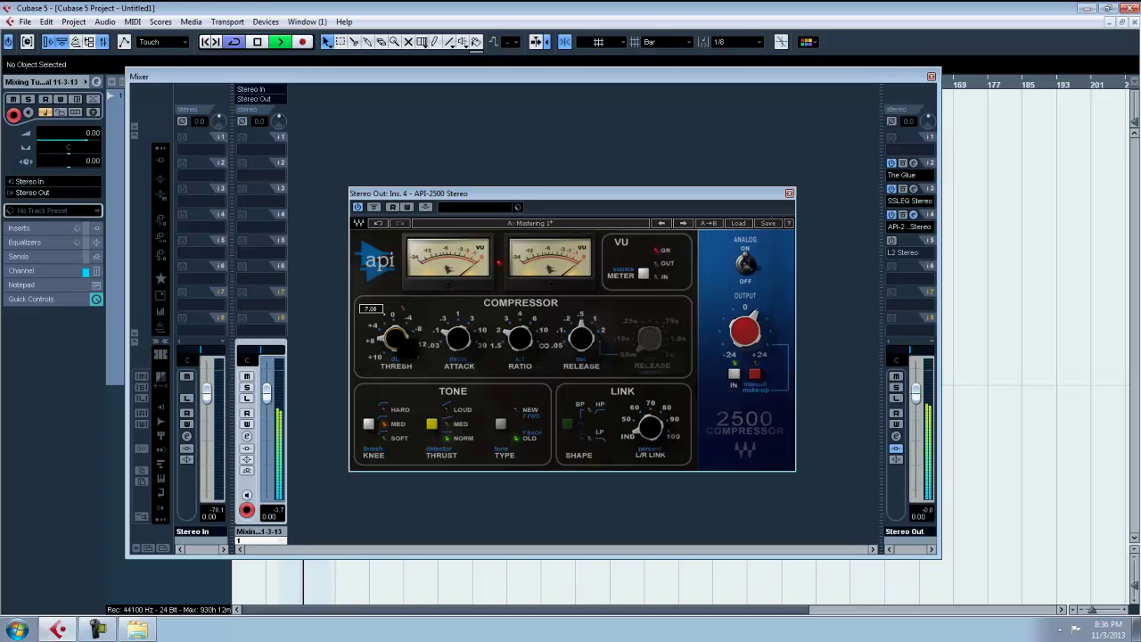
{"action": "left_click_drag", "start_coordinate": [408, 349], "coordinate": [410, 342]}
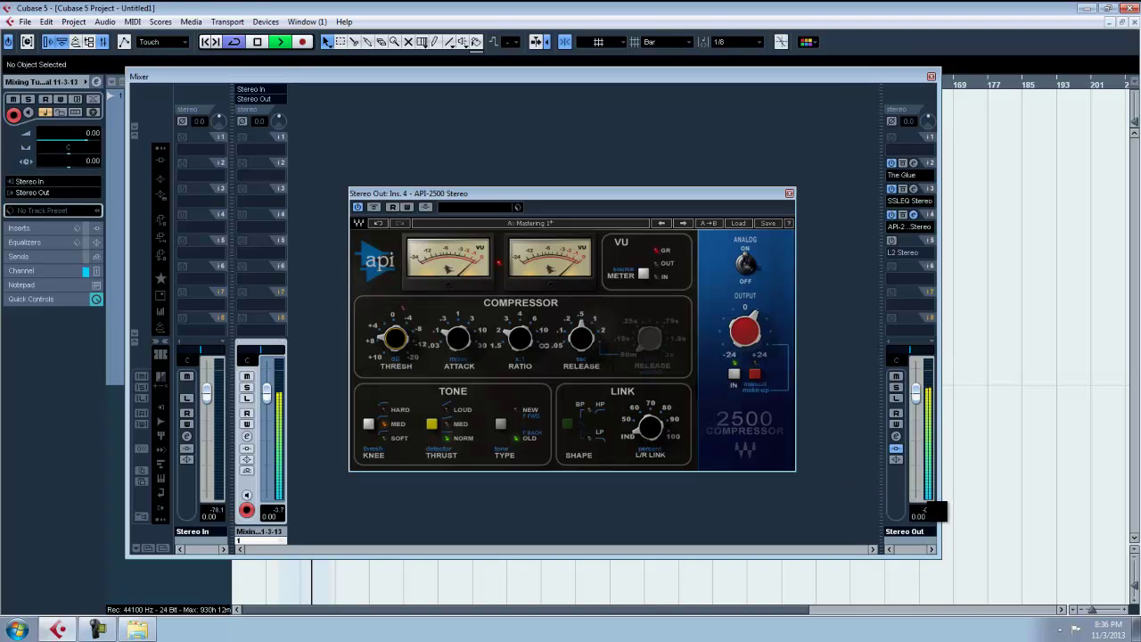
{"action": "left_click", "coordinate": [930, 511]}
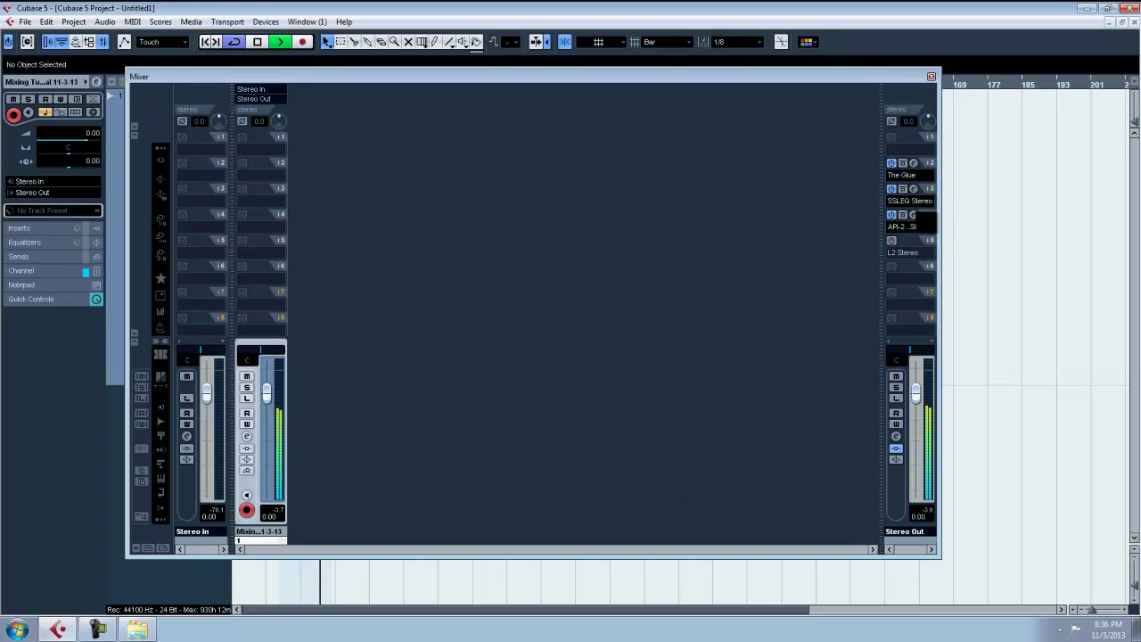
Step: Reopen the API-2500, use manual make-up with the output at about 2.3 dB, and close the plug-in window
{"action": "left_click", "coordinate": [913, 215]}
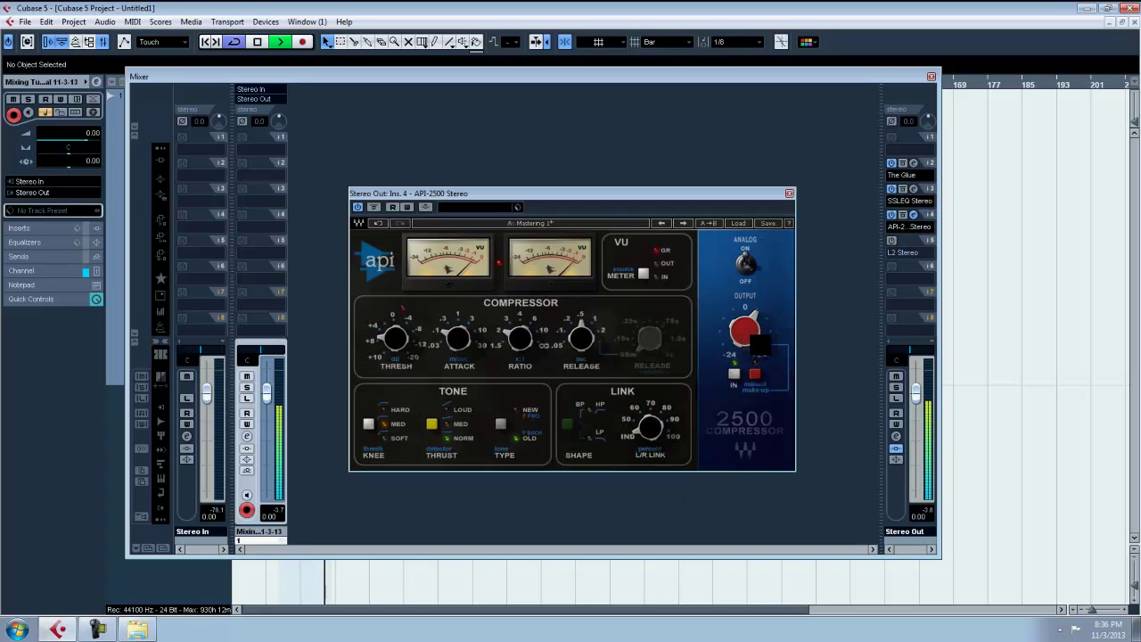
{"action": "mouse_move", "coordinate": [755, 341]}
{"action": "left_mouse_down"}
{"action": "mouse_move", "coordinate": [755, 356]}
{"action": "mouse_move", "coordinate": [755, 336]}
{"action": "left_mouse_up"}
{"action": "left_click", "coordinate": [756, 373]}
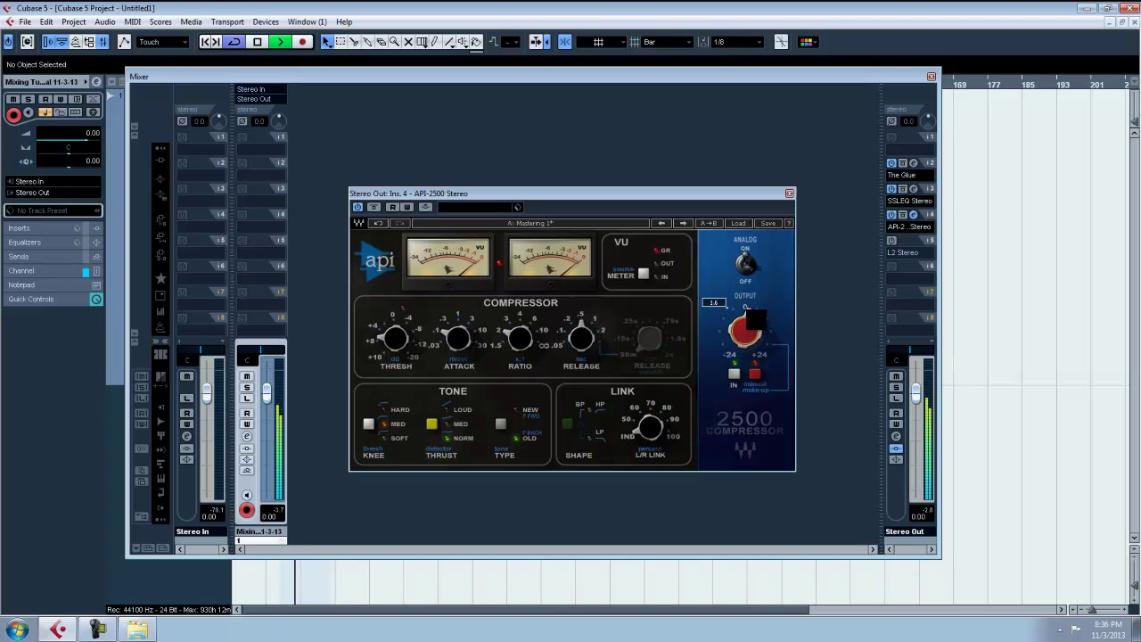
{"action": "left_click_drag", "start_coordinate": [756, 335], "coordinate": [756, 334]}
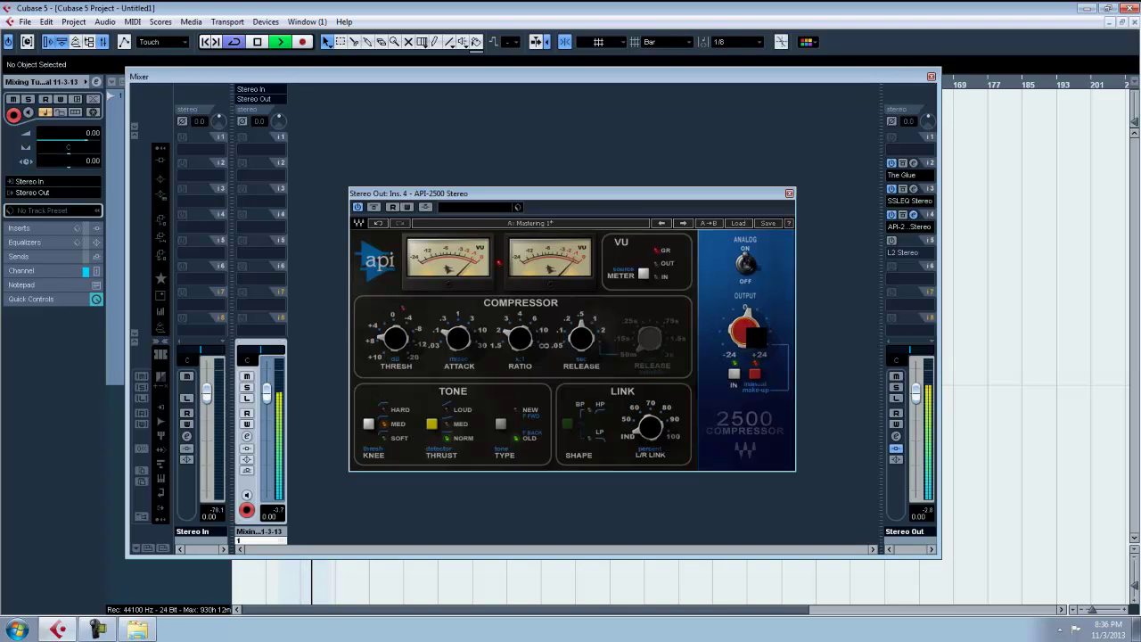
{"action": "left_click_drag", "start_coordinate": [756, 337], "coordinate": [756, 335]}
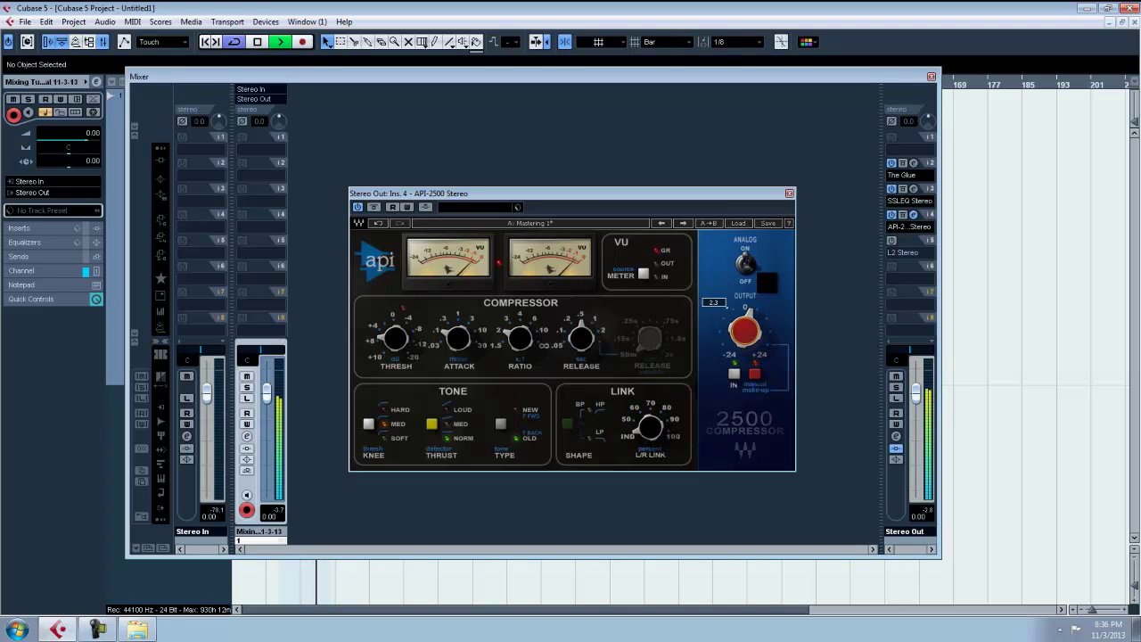
{"action": "left_click", "coordinate": [789, 193]}
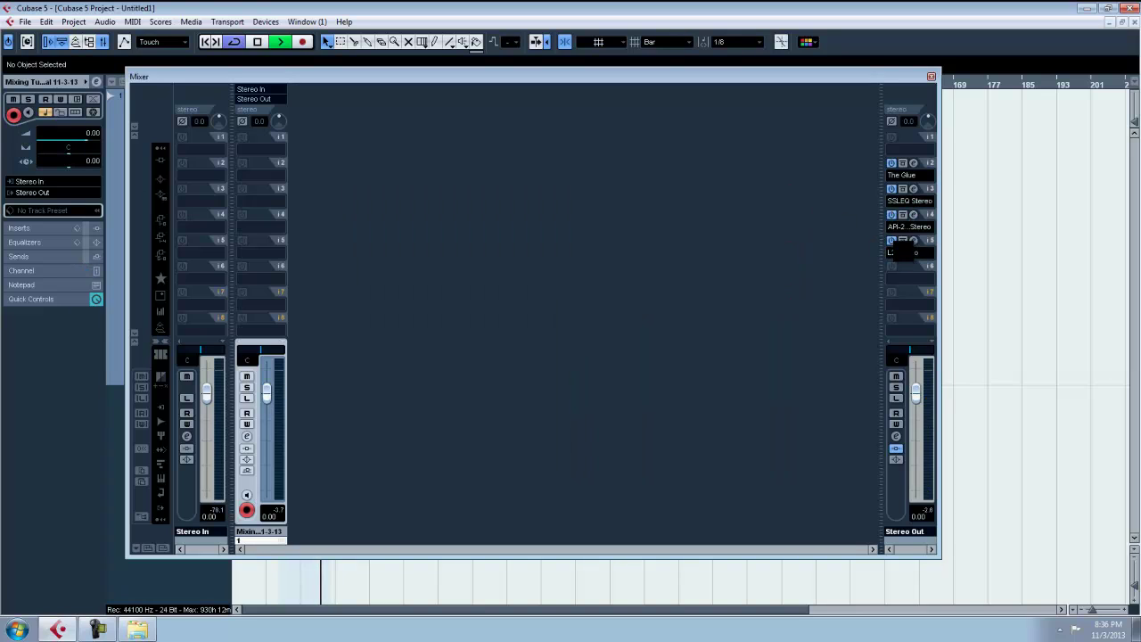
Step: Set the L2's out ceiling to -0.1, threshold to -4.7 and dither to None, and close its window
{"action": "left_click", "coordinate": [913, 241]}
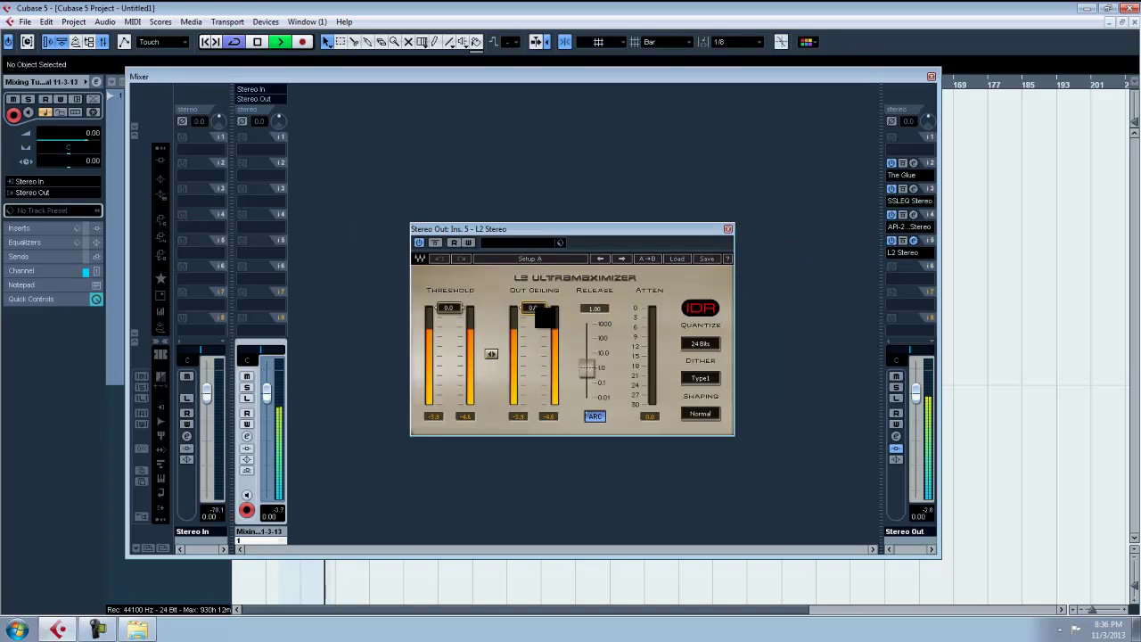
{"action": "left_click_drag", "start_coordinate": [553, 317], "coordinate": [553, 319]}
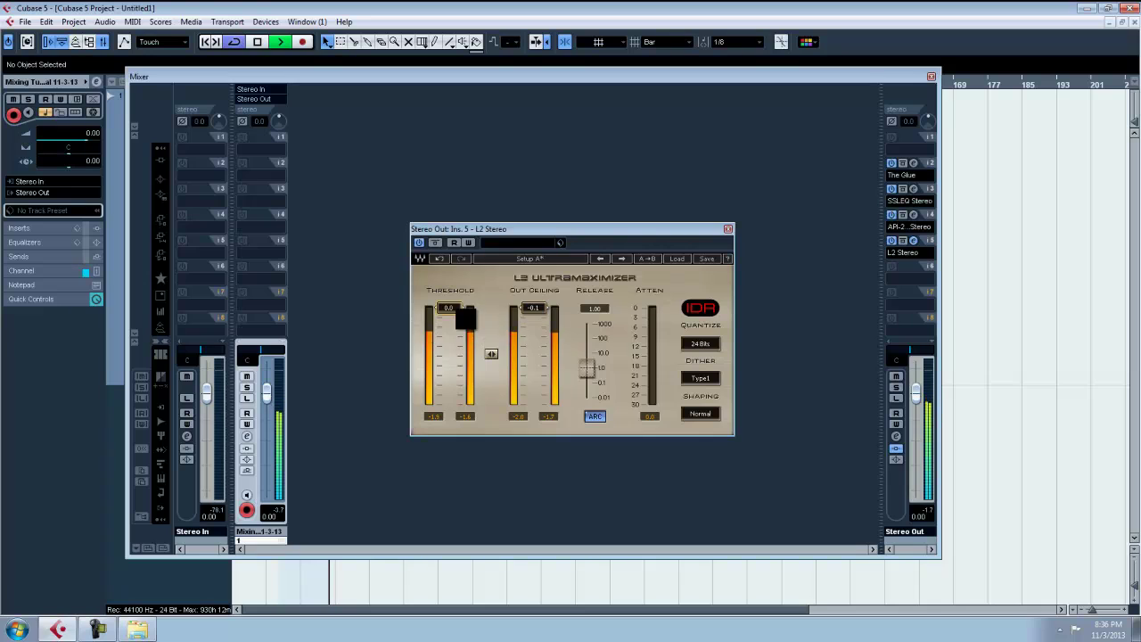
{"action": "left_click_drag", "start_coordinate": [465, 317], "coordinate": [462, 415]}
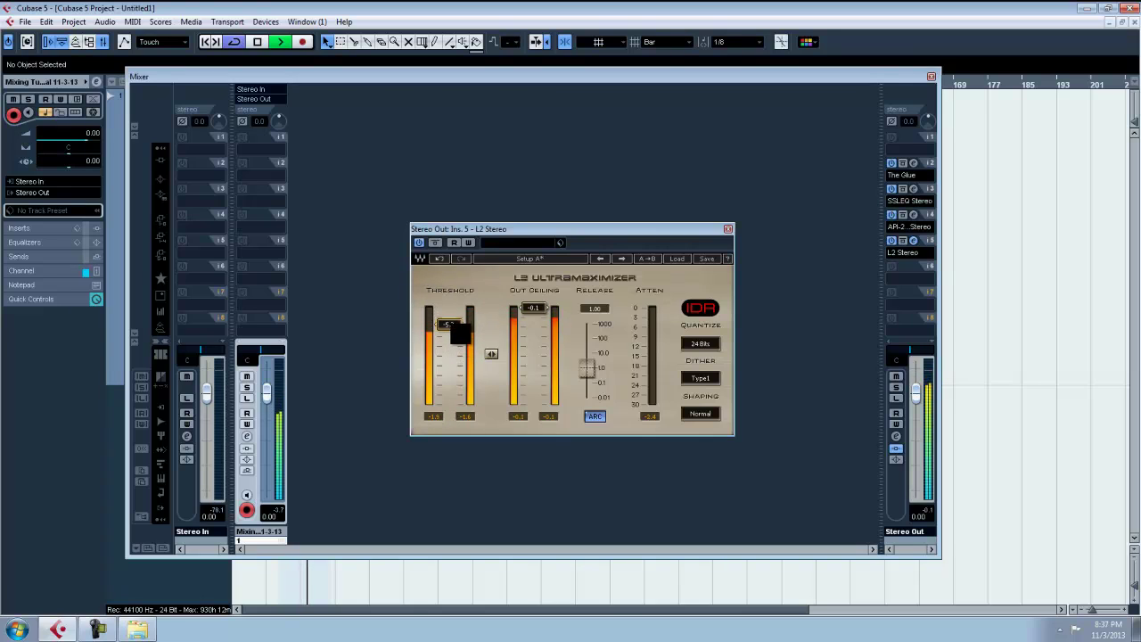
{"action": "left_click_drag", "start_coordinate": [460, 333], "coordinate": [462, 343]}
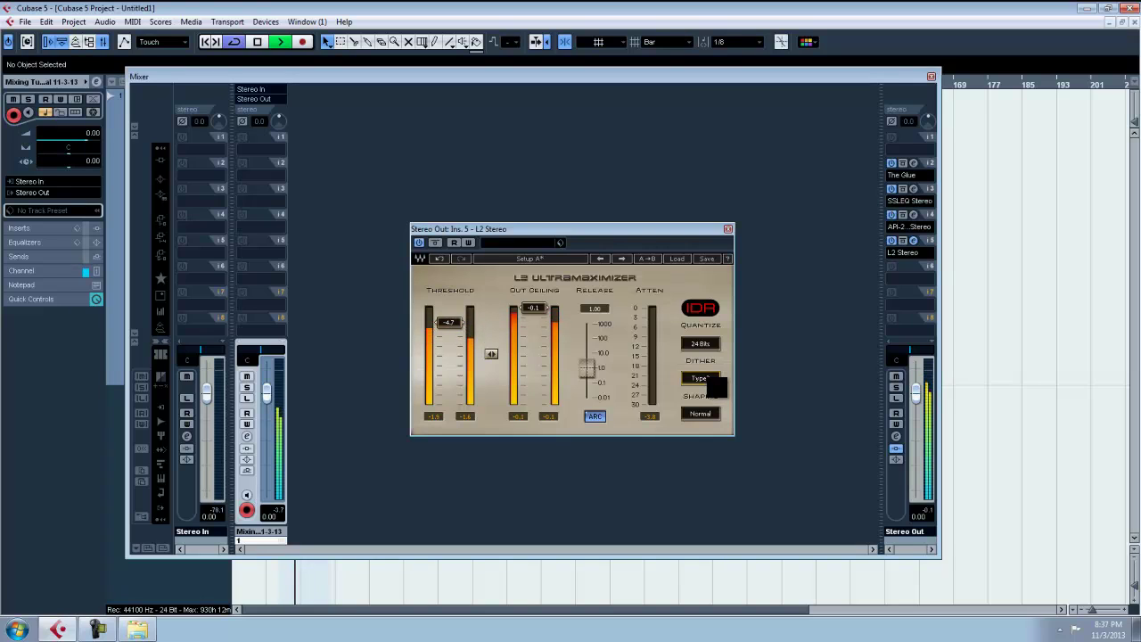
{"action": "left_click", "coordinate": [711, 380]}
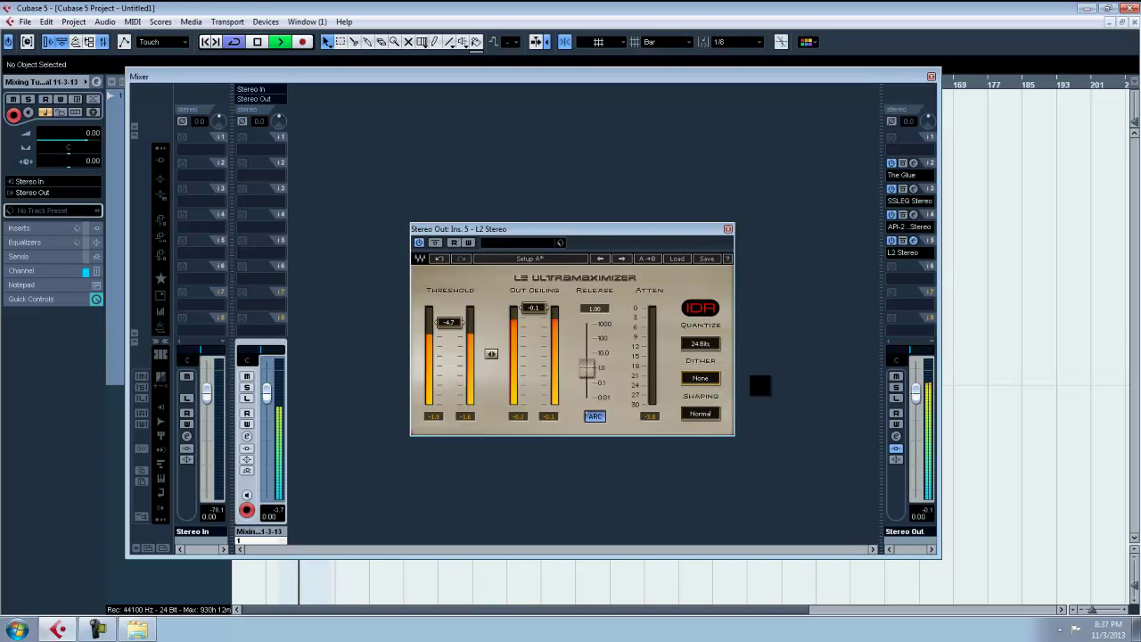
{"action": "left_click", "coordinate": [729, 230]}
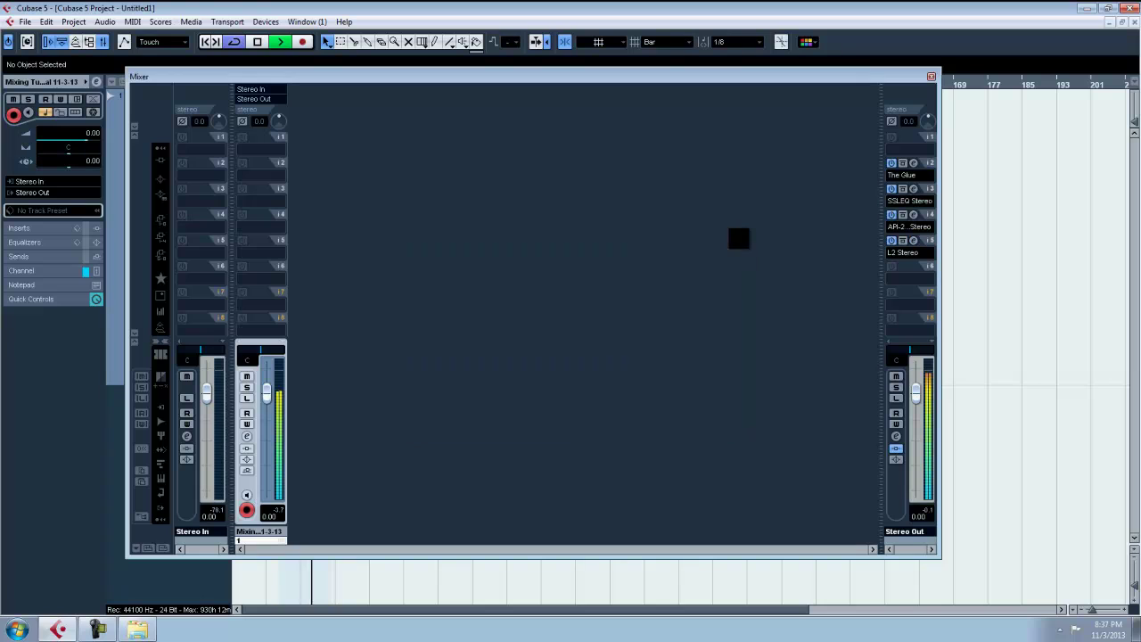
Step: Load the UV22HR dithering plug-in in Stereo Out's sixth insert slot and close its window
{"action": "left_click", "coordinate": [923, 284]}
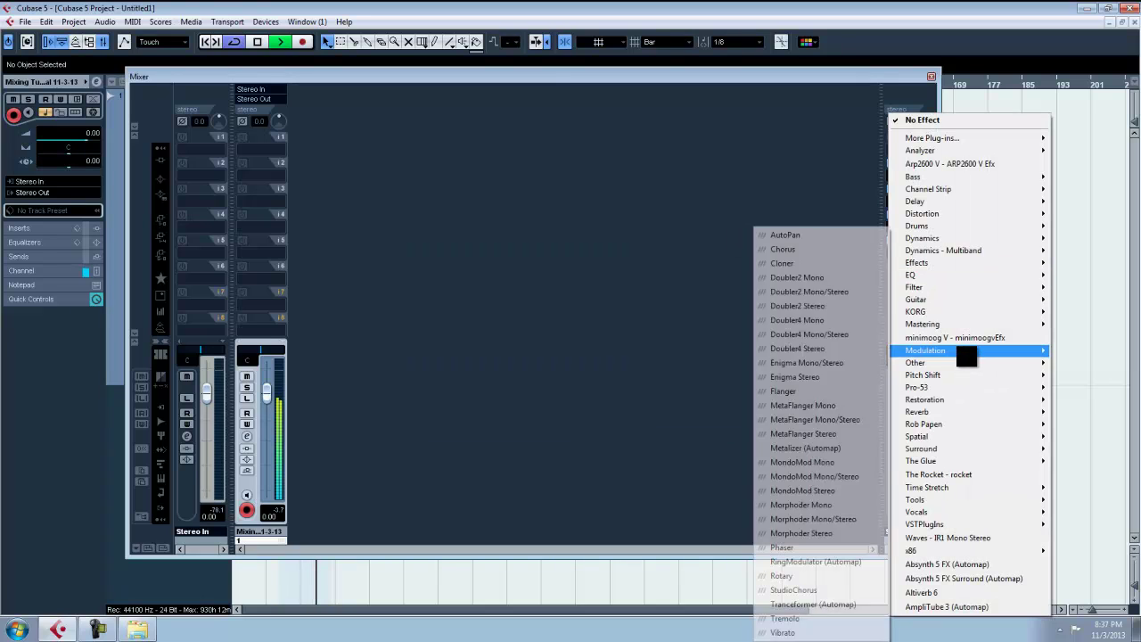
{"action": "mouse_move", "coordinate": [1026, 325]}
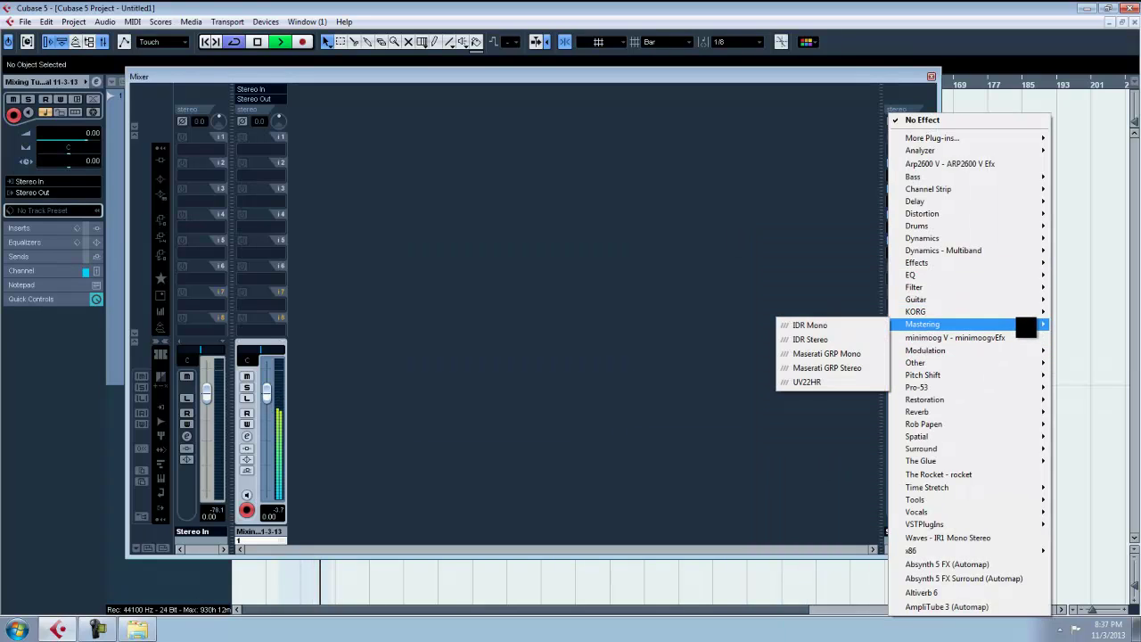
{"action": "left_click", "coordinate": [854, 382]}
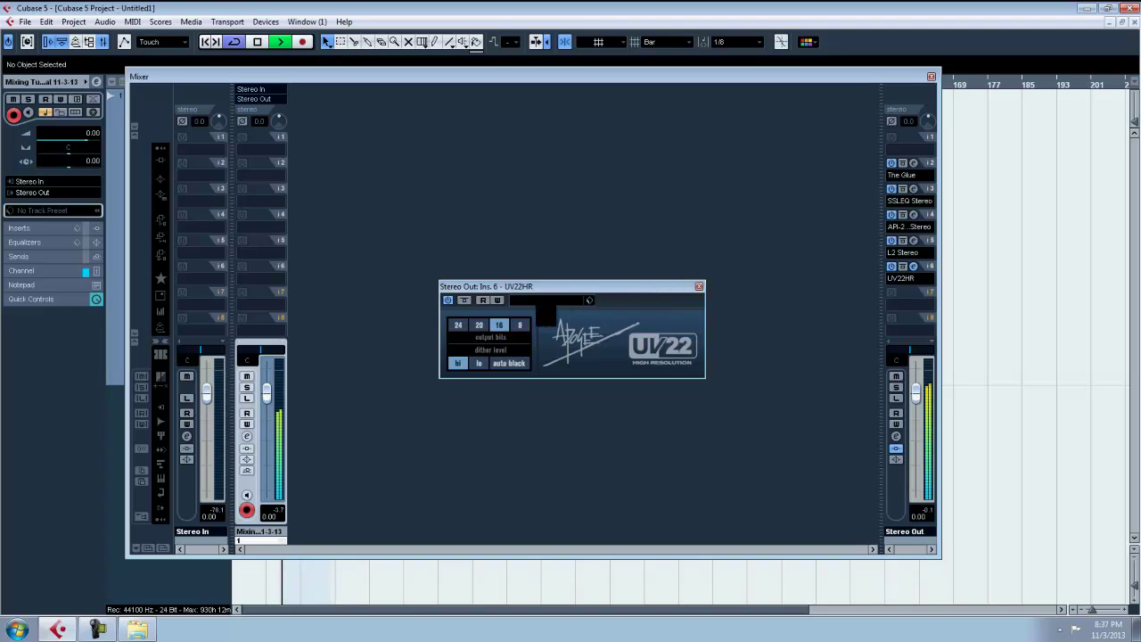
{"action": "left_click", "coordinate": [699, 286]}
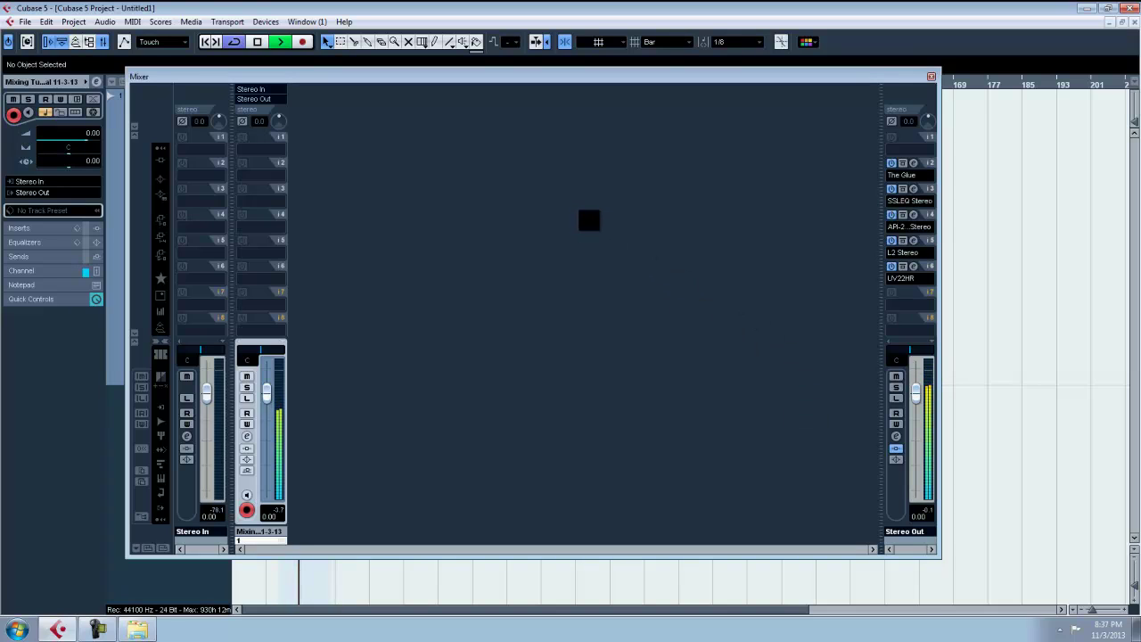
Step: Close the mixer, turn off cycle playback, and stop the song
{"action": "left_click", "coordinate": [931, 76]}
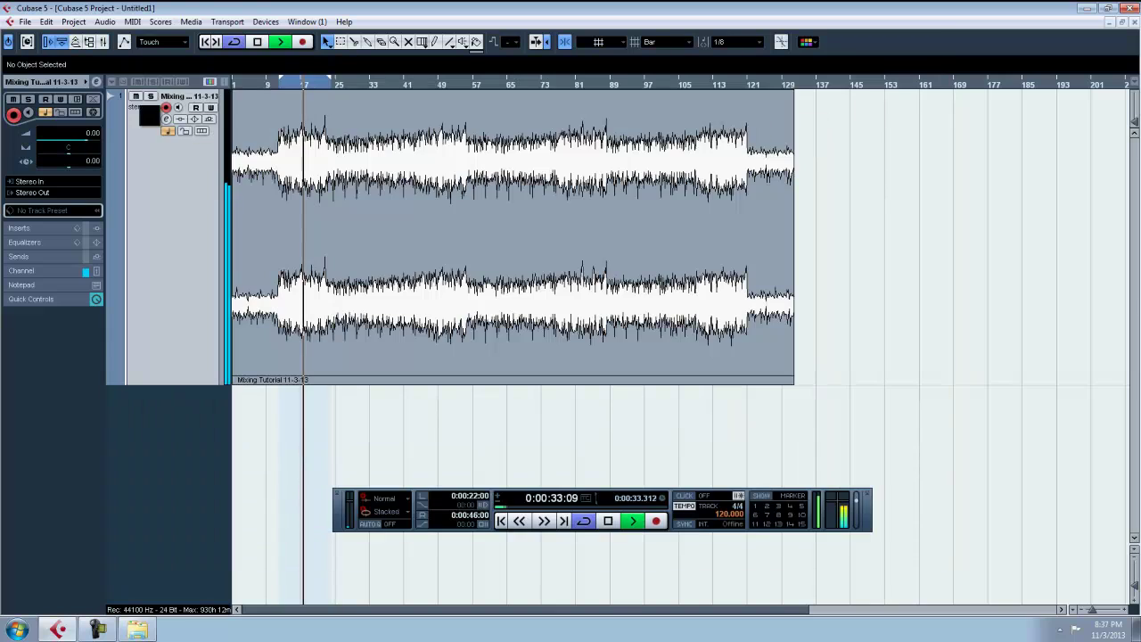
{"action": "left_click", "coordinate": [234, 43]}
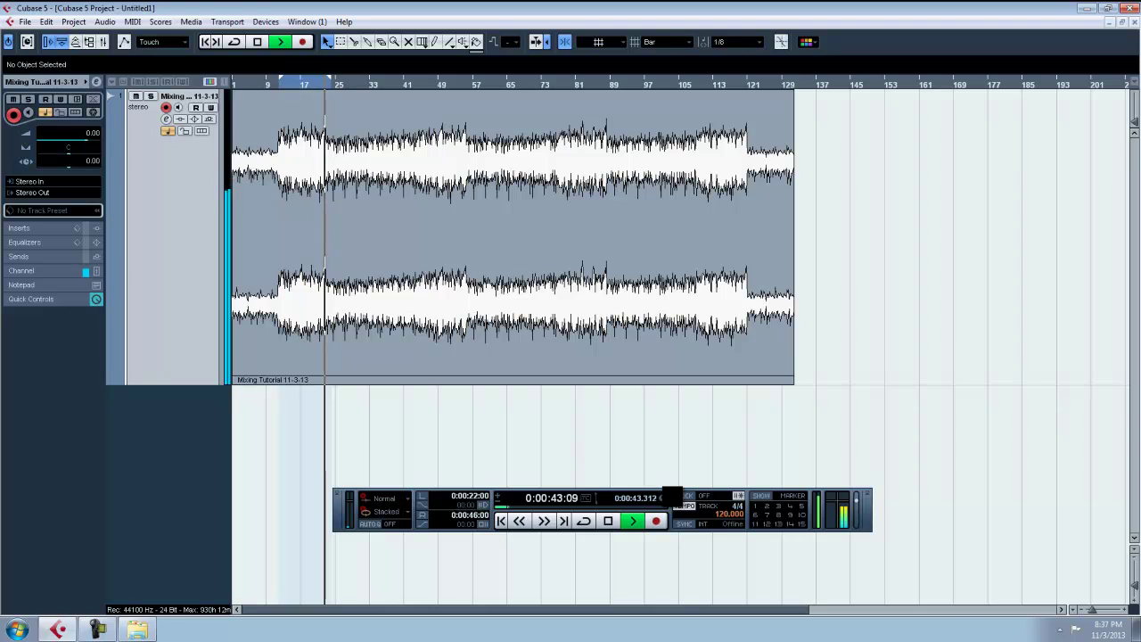
{"action": "key", "text": "space"}
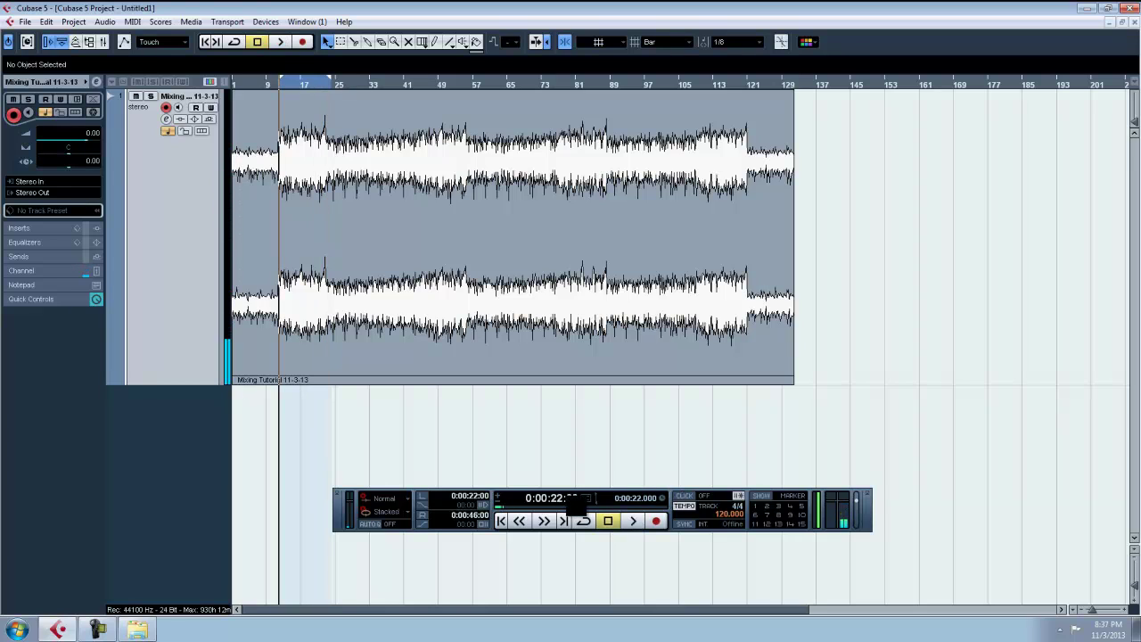